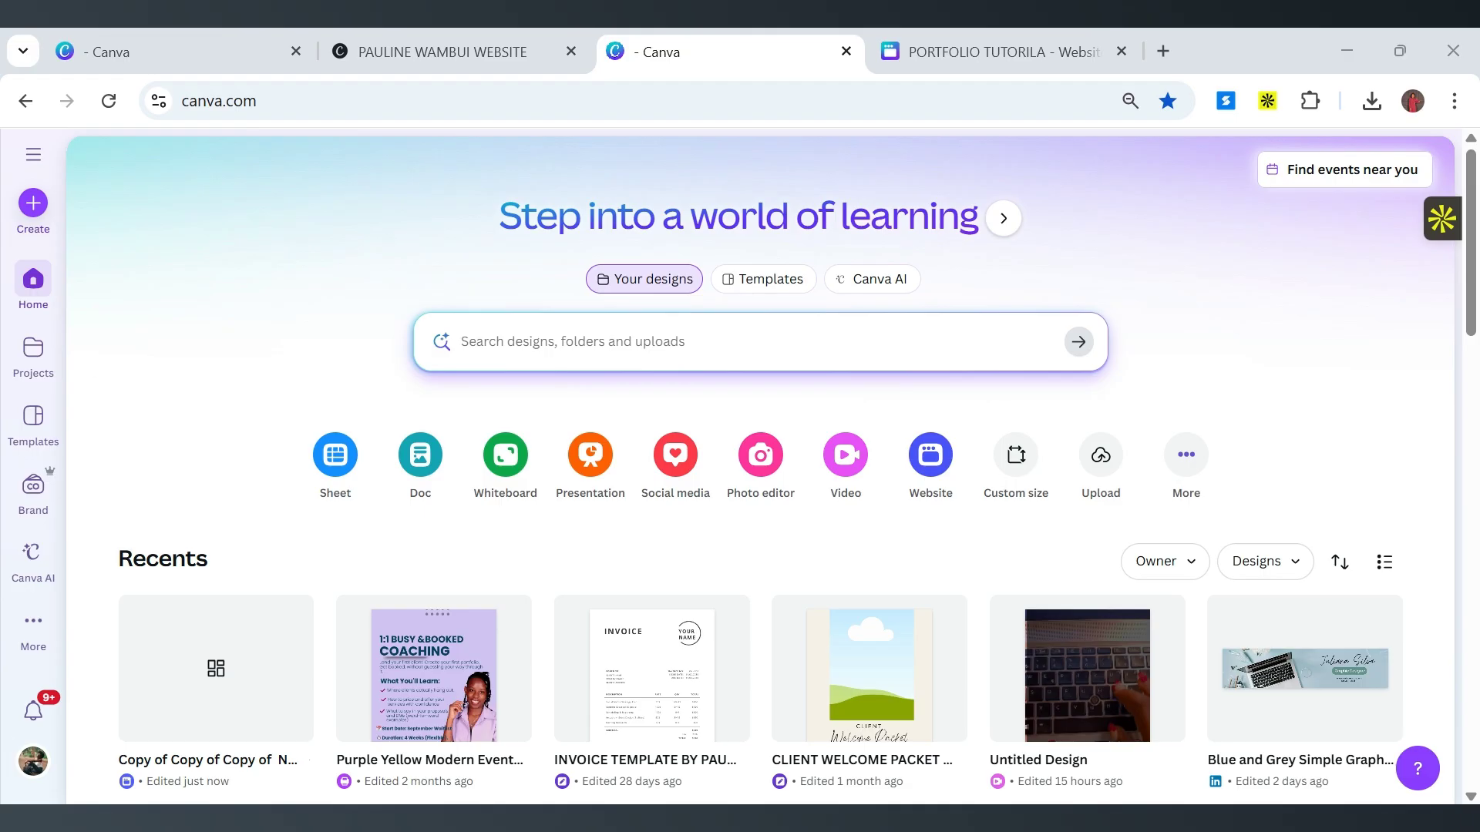
Show the template library and look over the blank pages of the PORTFOLIO TUTORILA website design.
{"action": "left_click", "coordinate": [765, 282]}
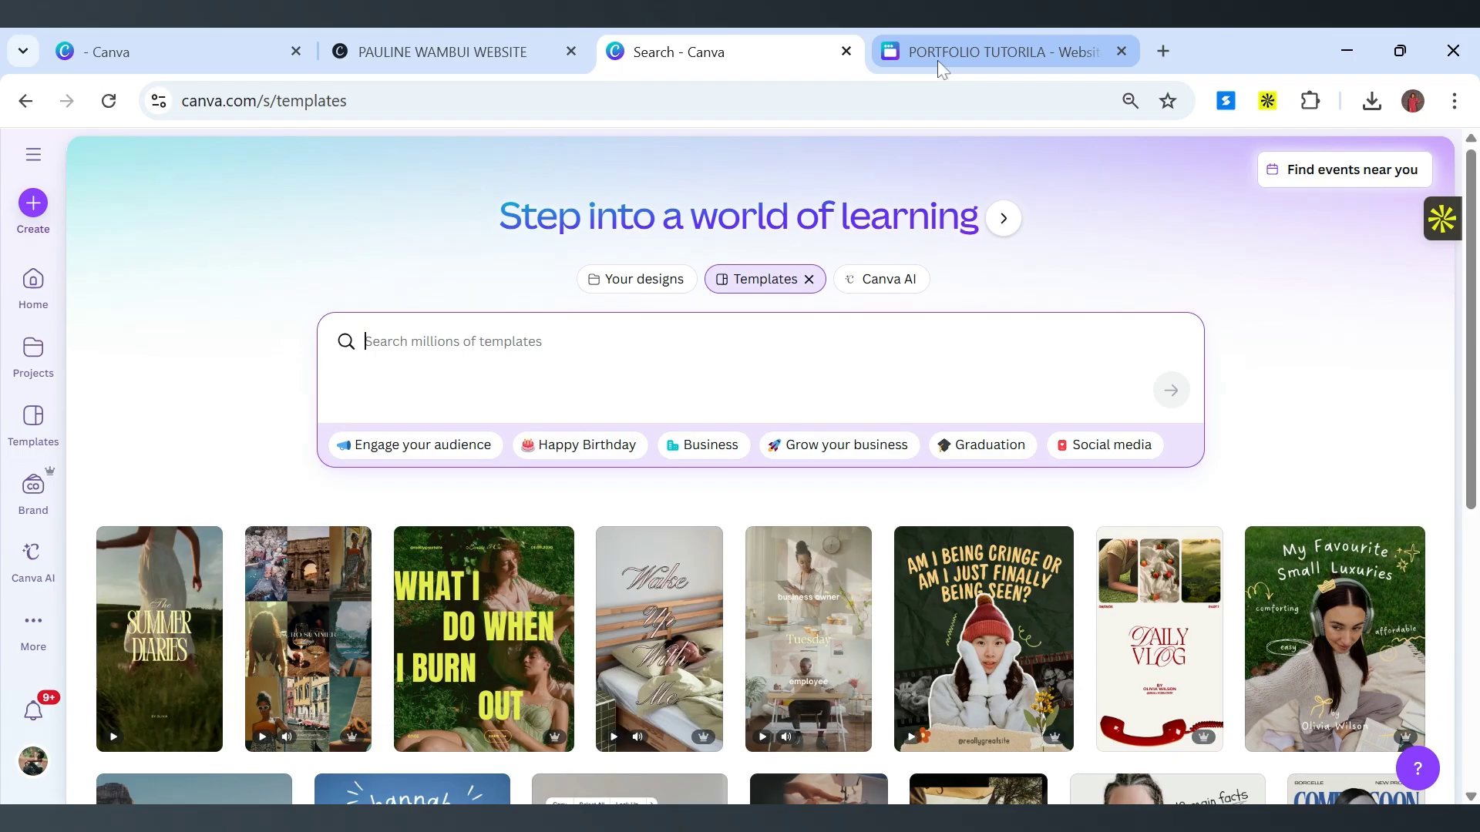
{"action": "left_click", "coordinate": [943, 65]}
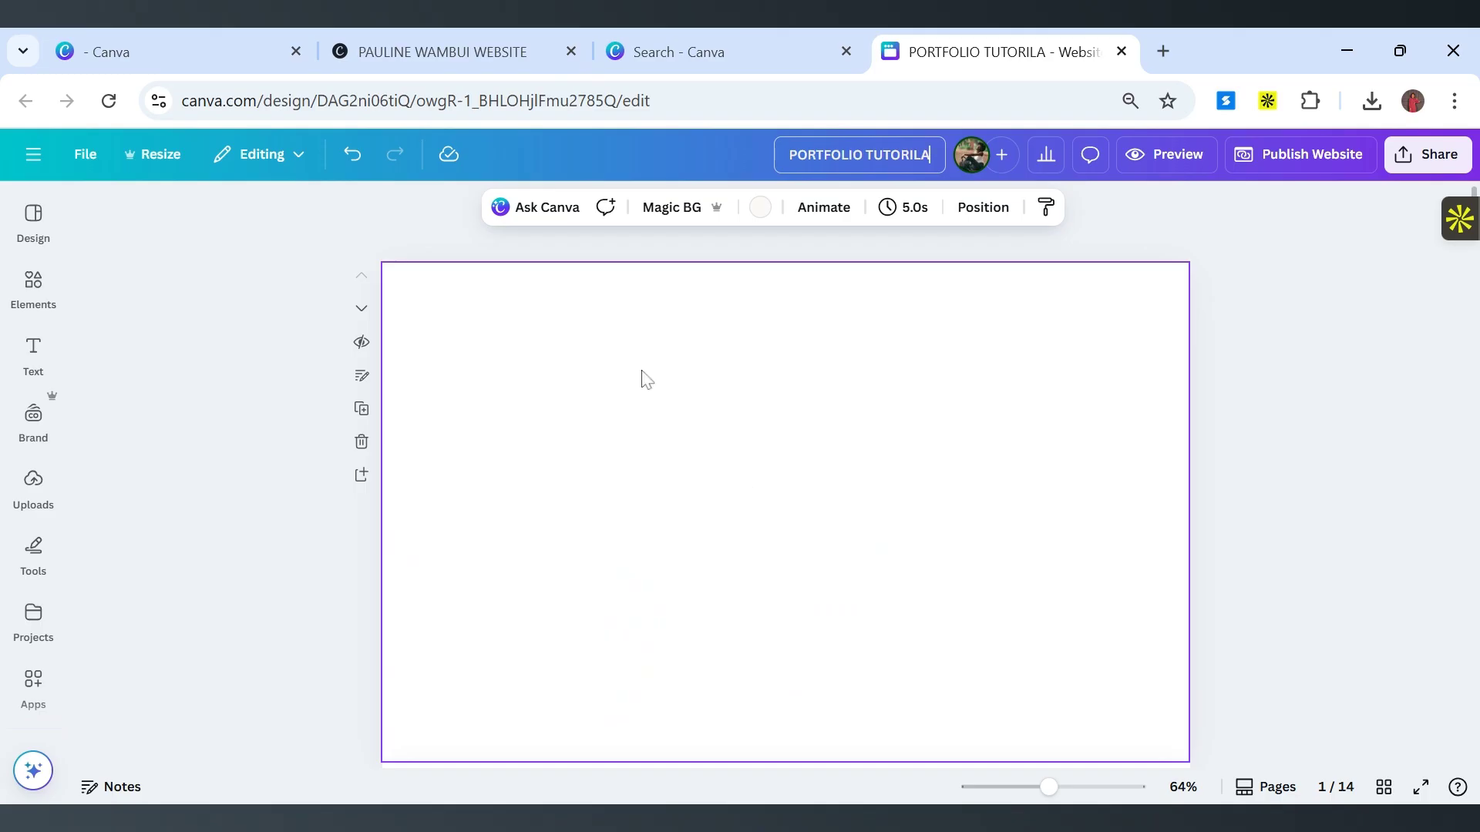
{"action": "scroll", "coordinate": [941, 506], "scroll_direction": "down", "scroll_amount": 6}
{"action": "scroll", "coordinate": [939, 507], "scroll_direction": "up", "scroll_amount": 6}
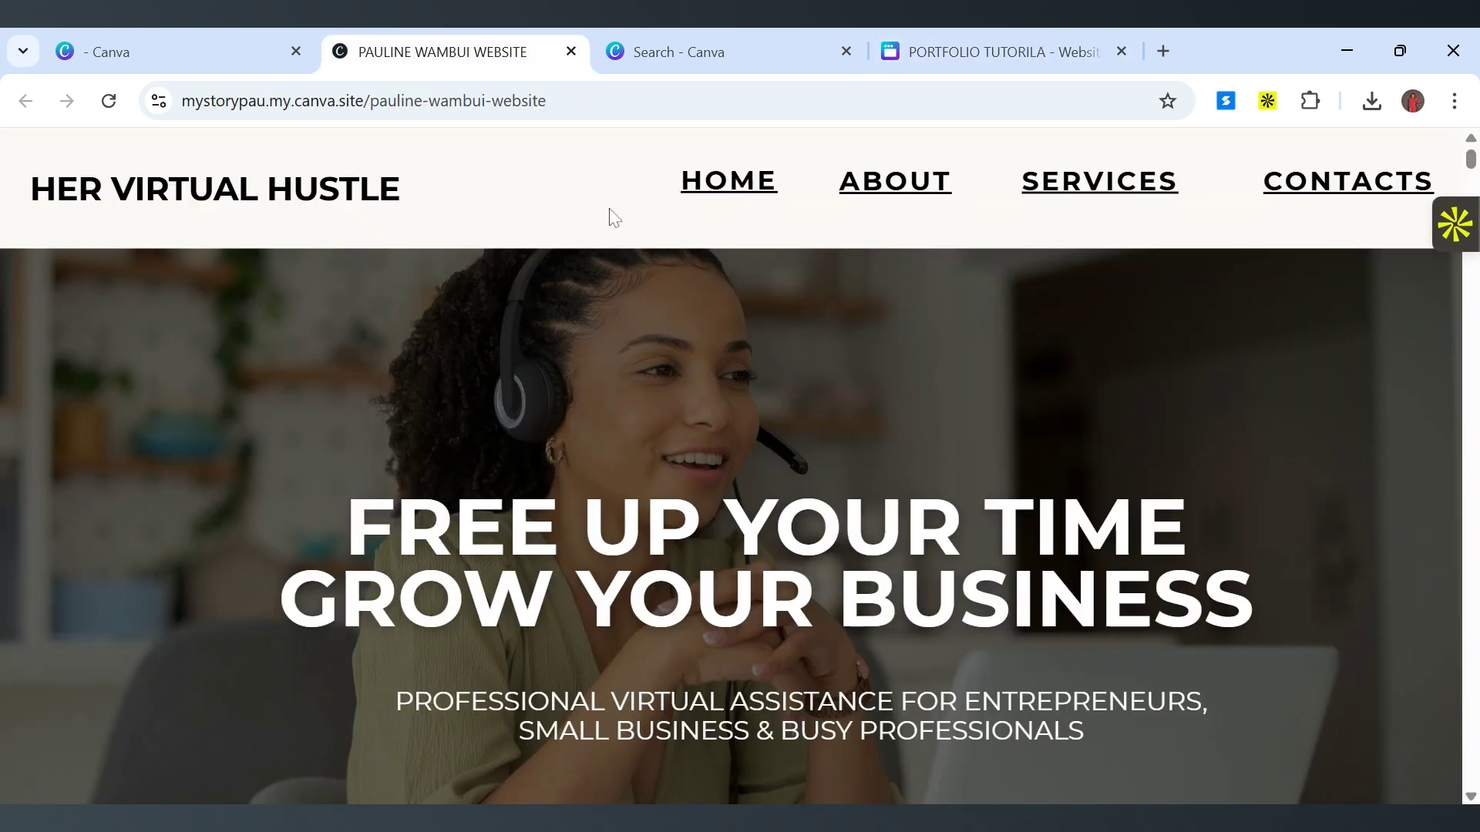
Examine the published virtual assistant website from its header through the about, services and work samples sections to the HubSpot workflow project.
{"action": "scroll", "coordinate": [609, 212], "scroll_direction": "down", "scroll_amount": 3}
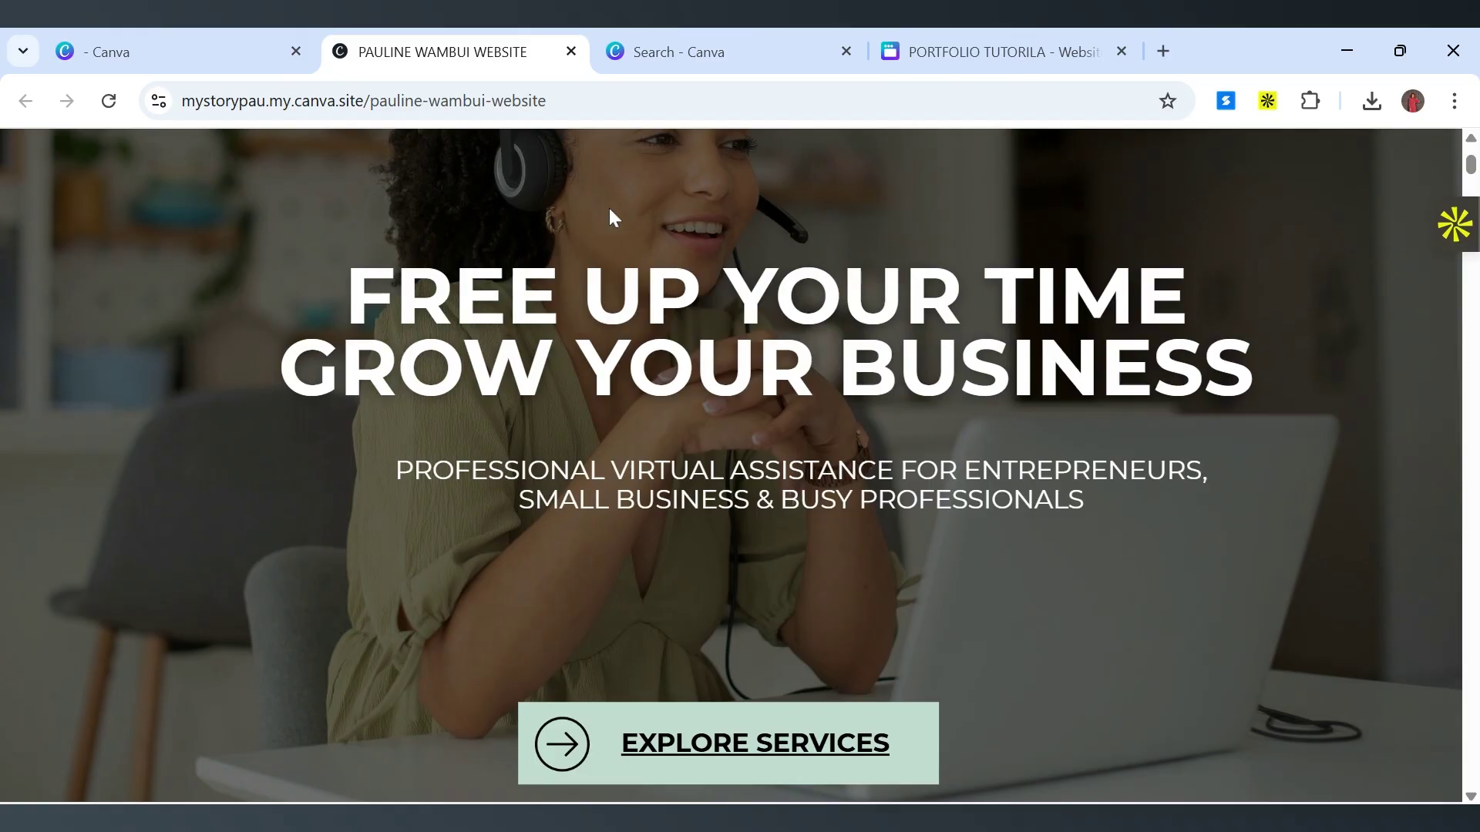
{"action": "scroll", "coordinate": [608, 211], "scroll_direction": "down", "scroll_amount": 6}
{"action": "scroll", "coordinate": [697, 274], "scroll_direction": "down", "scroll_amount": 6}
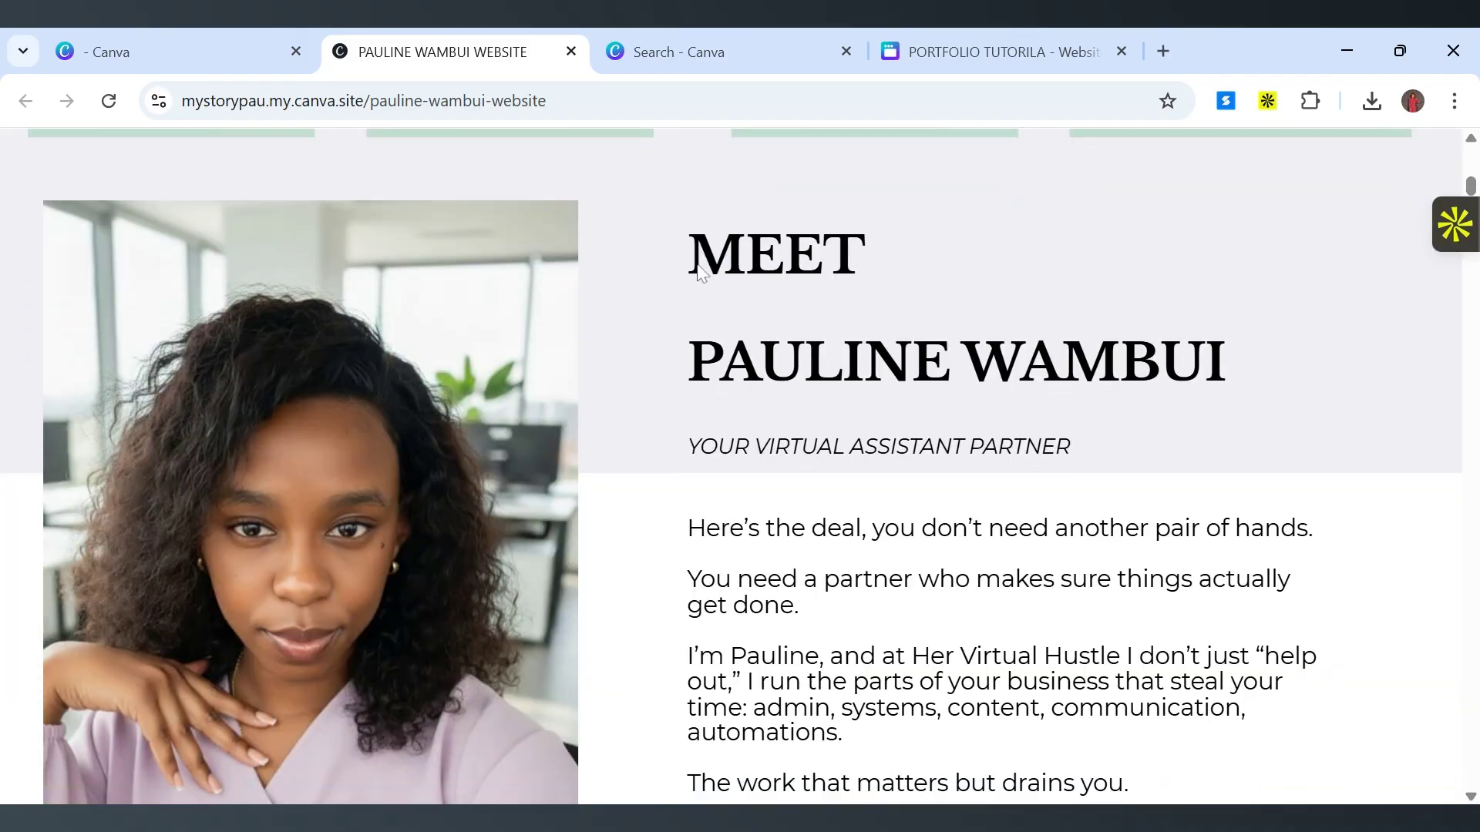
{"action": "scroll", "coordinate": [701, 272], "scroll_direction": "down", "scroll_amount": 10}
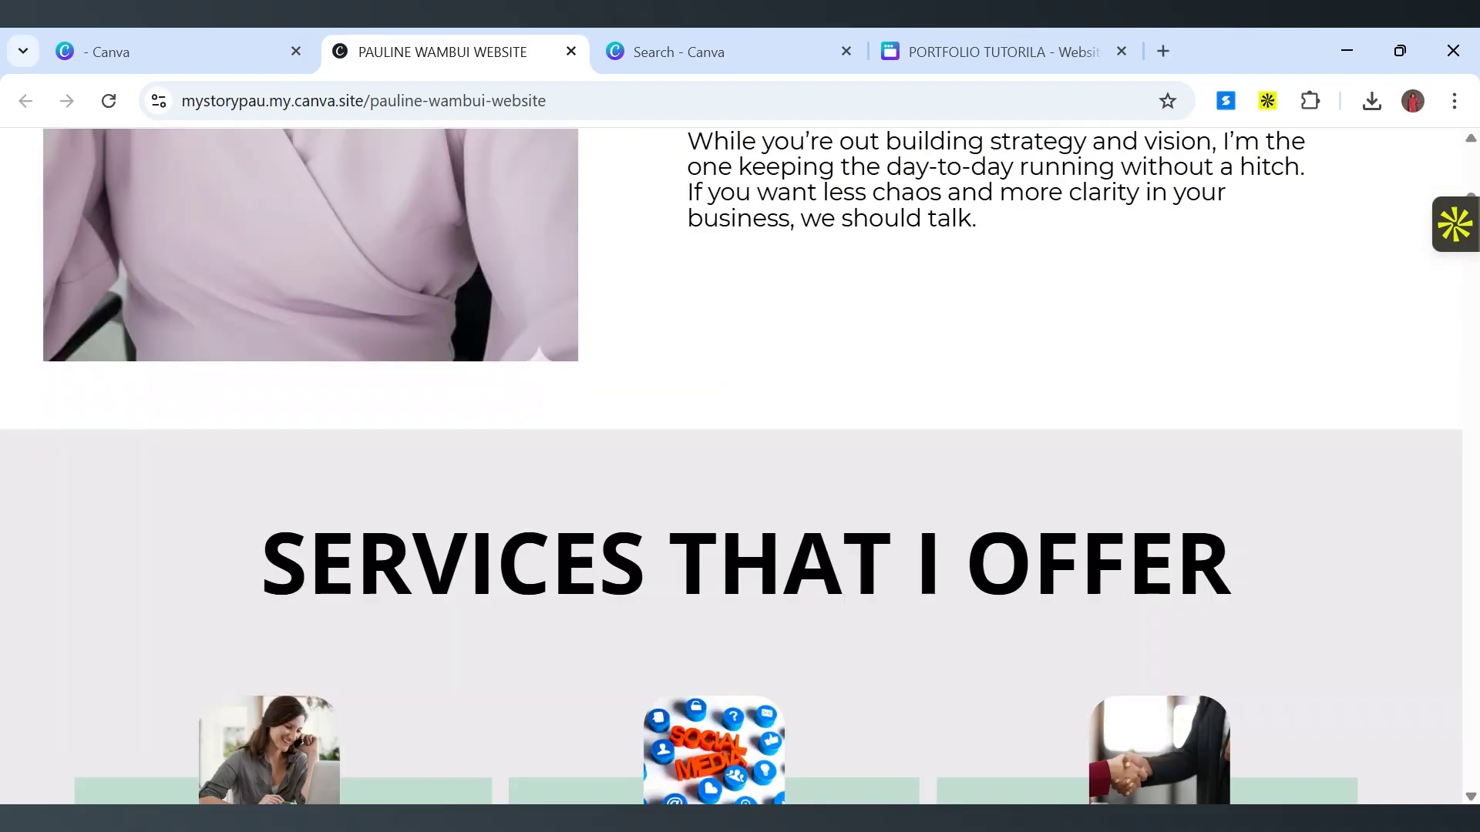
{"action": "scroll", "coordinate": [702, 271], "scroll_direction": "down", "scroll_amount": 5}
{"action": "scroll", "coordinate": [701, 271], "scroll_direction": "down", "scroll_amount": 6}
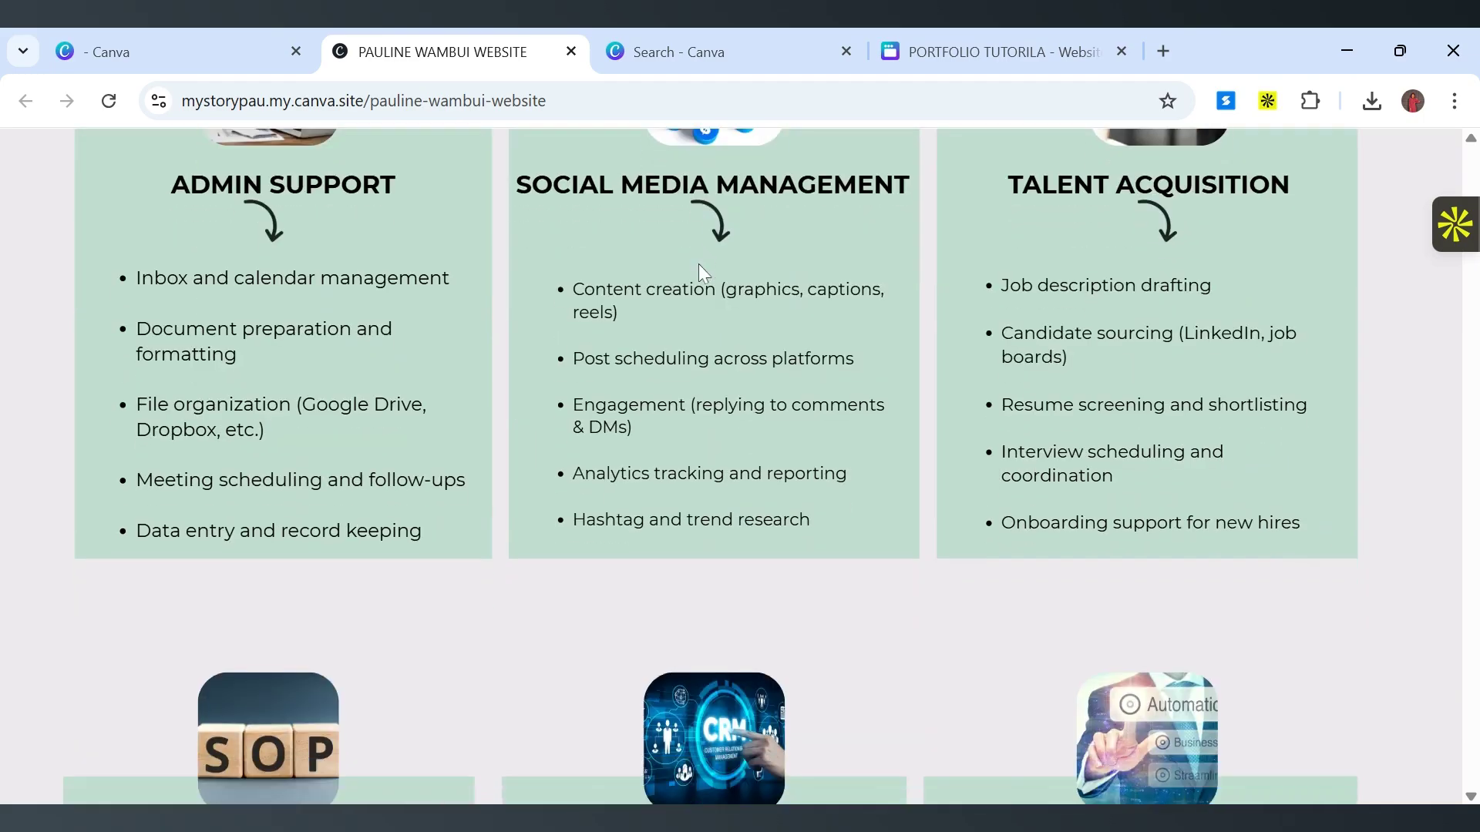
{"action": "scroll", "coordinate": [698, 263], "scroll_direction": "down", "scroll_amount": 11}
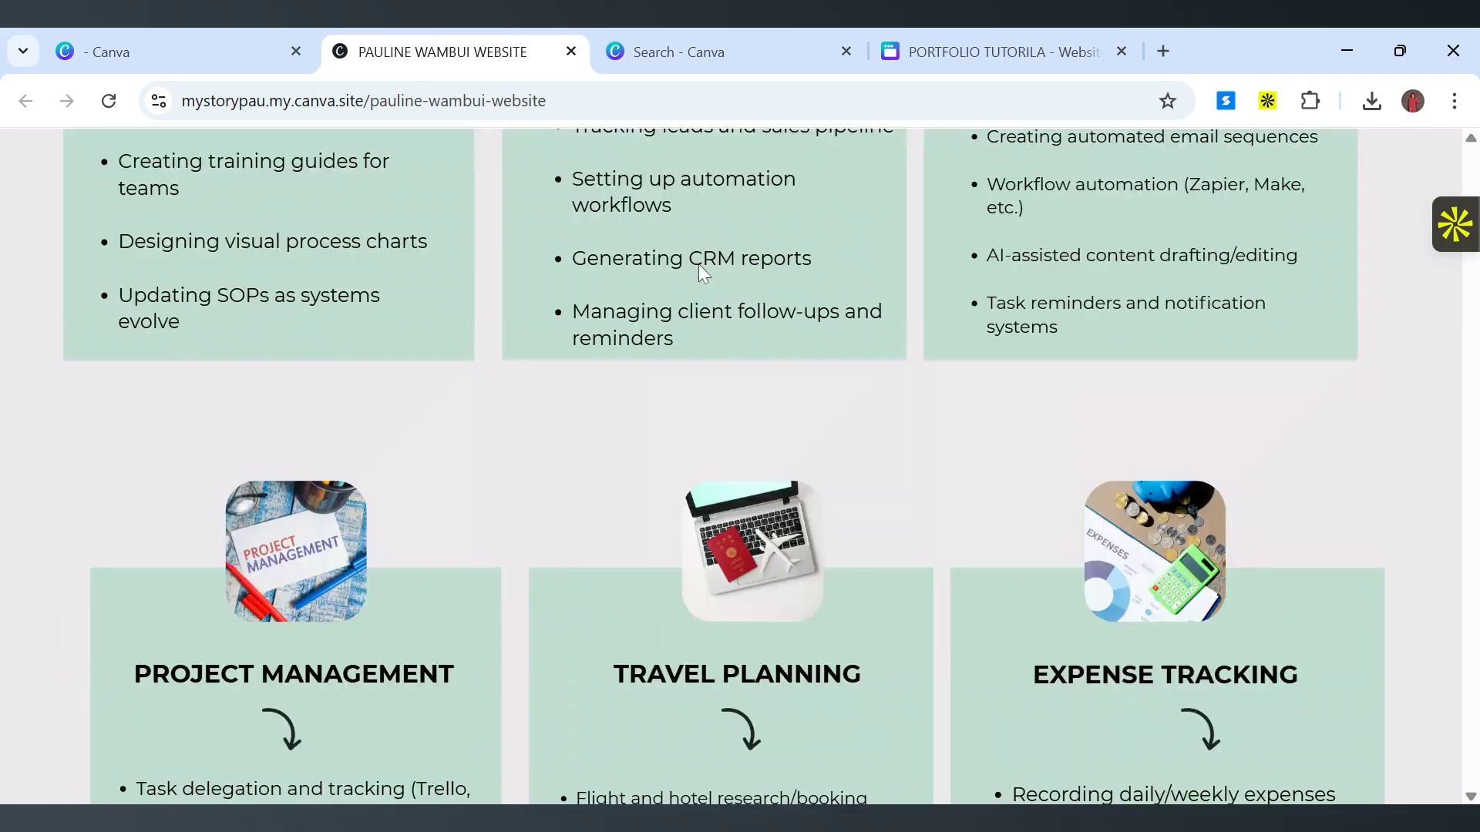
{"action": "scroll", "coordinate": [698, 265], "scroll_direction": "down", "scroll_amount": 12}
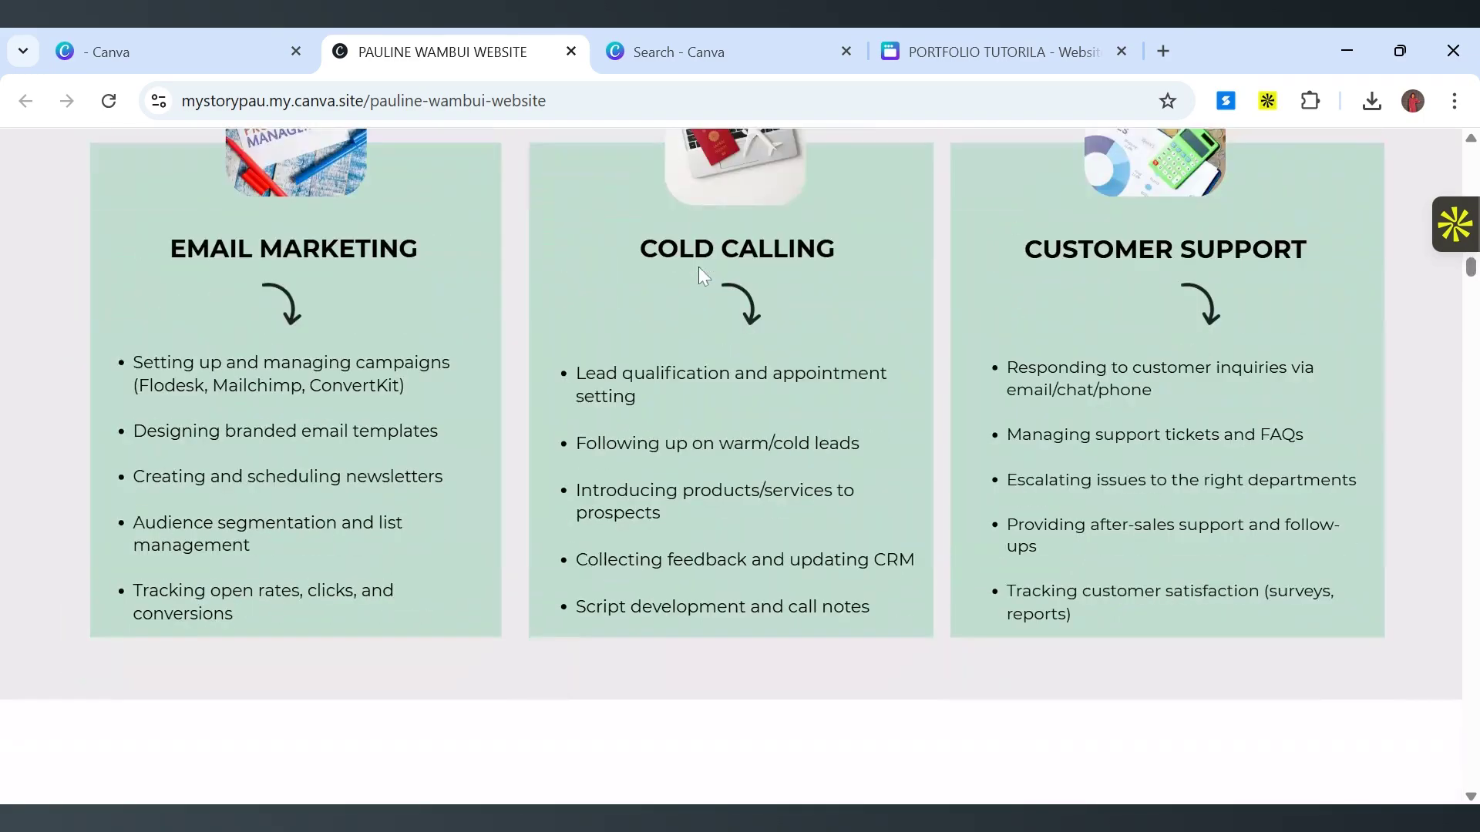
{"action": "scroll", "coordinate": [702, 274], "scroll_direction": "down", "scroll_amount": 6}
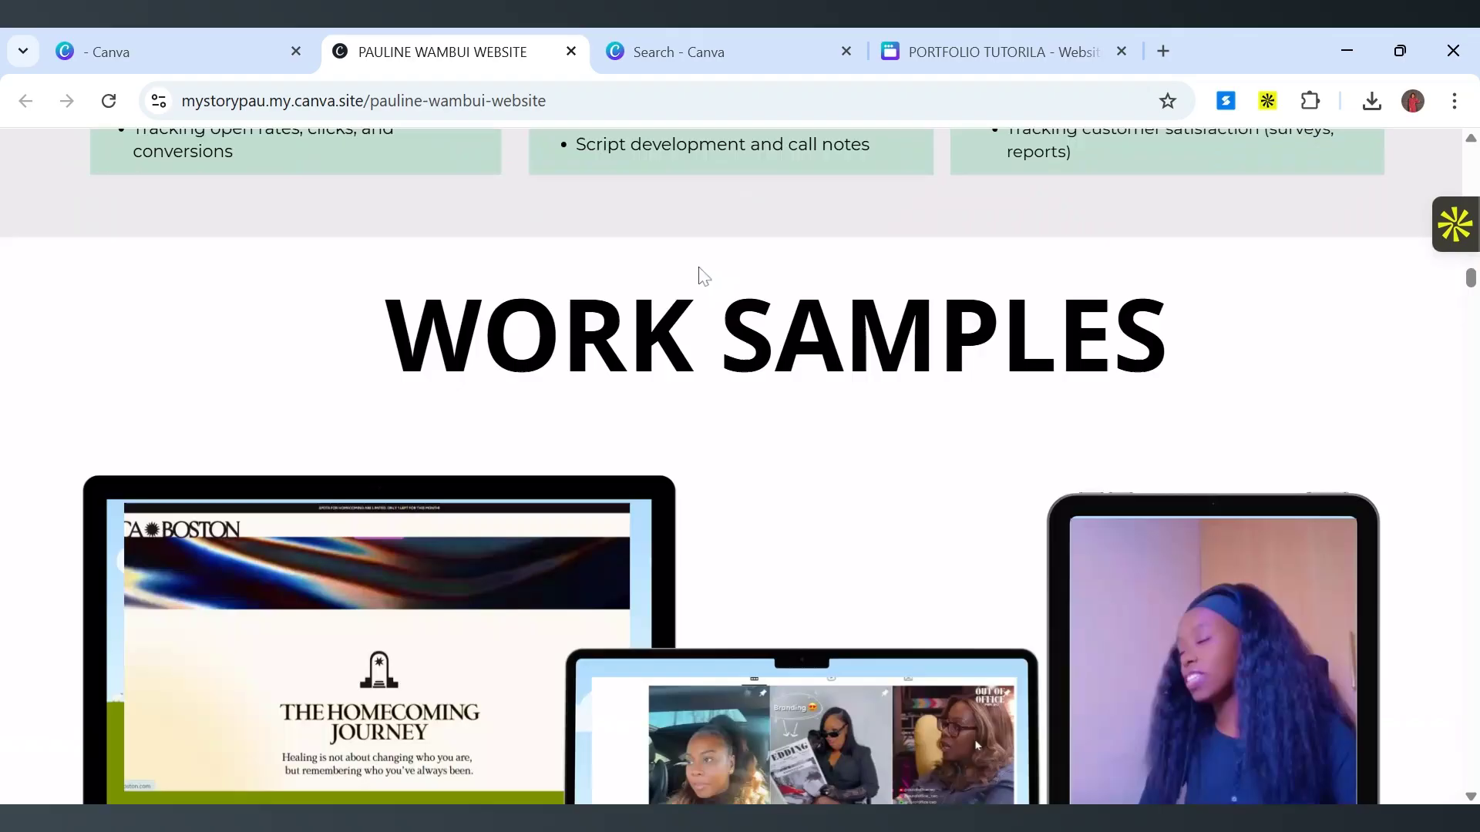
{"action": "scroll", "coordinate": [722, 306], "scroll_direction": "down", "scroll_amount": 10}
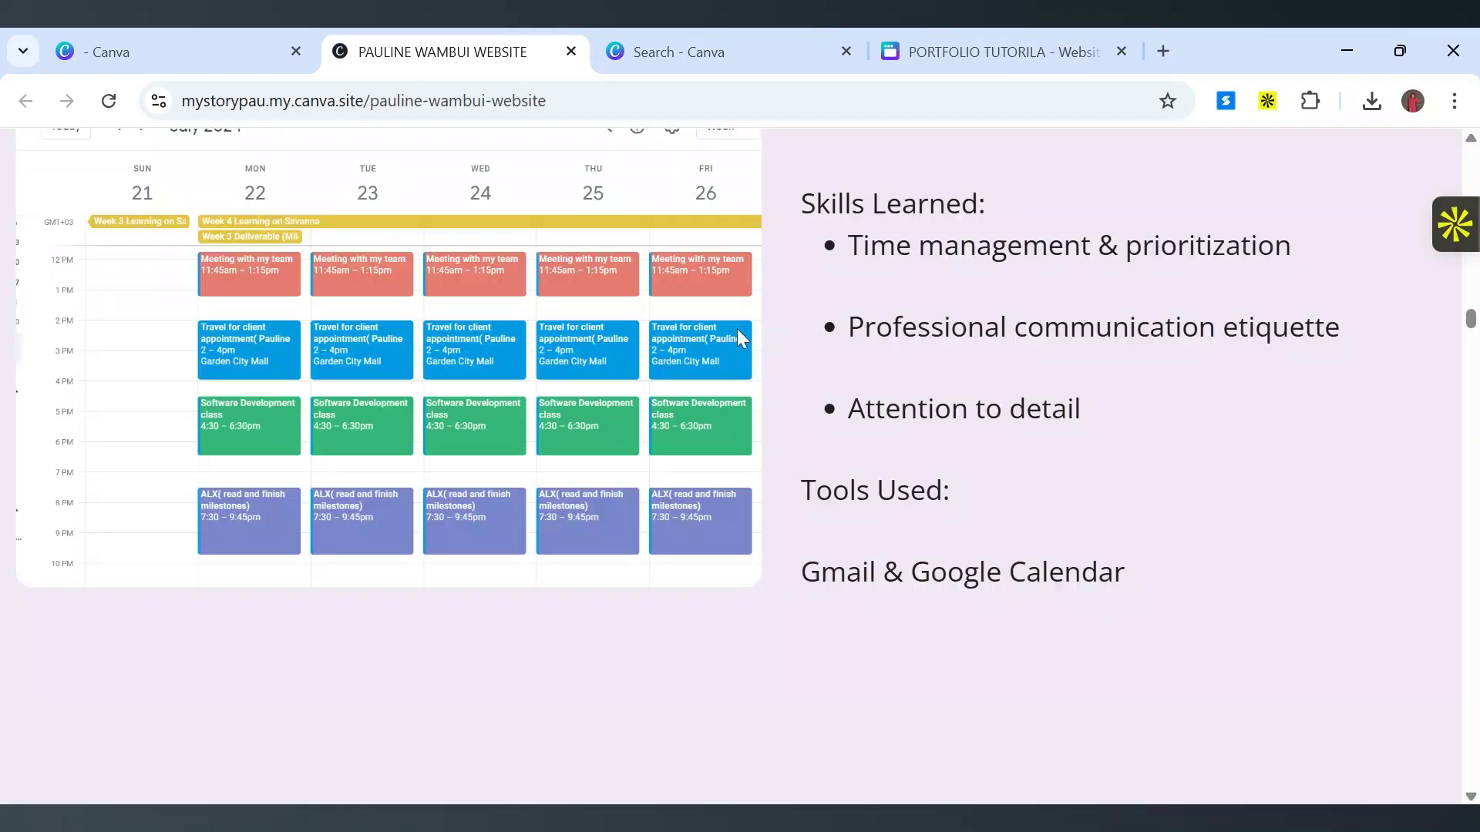
{"action": "scroll", "coordinate": [738, 337], "scroll_direction": "down", "scroll_amount": 10}
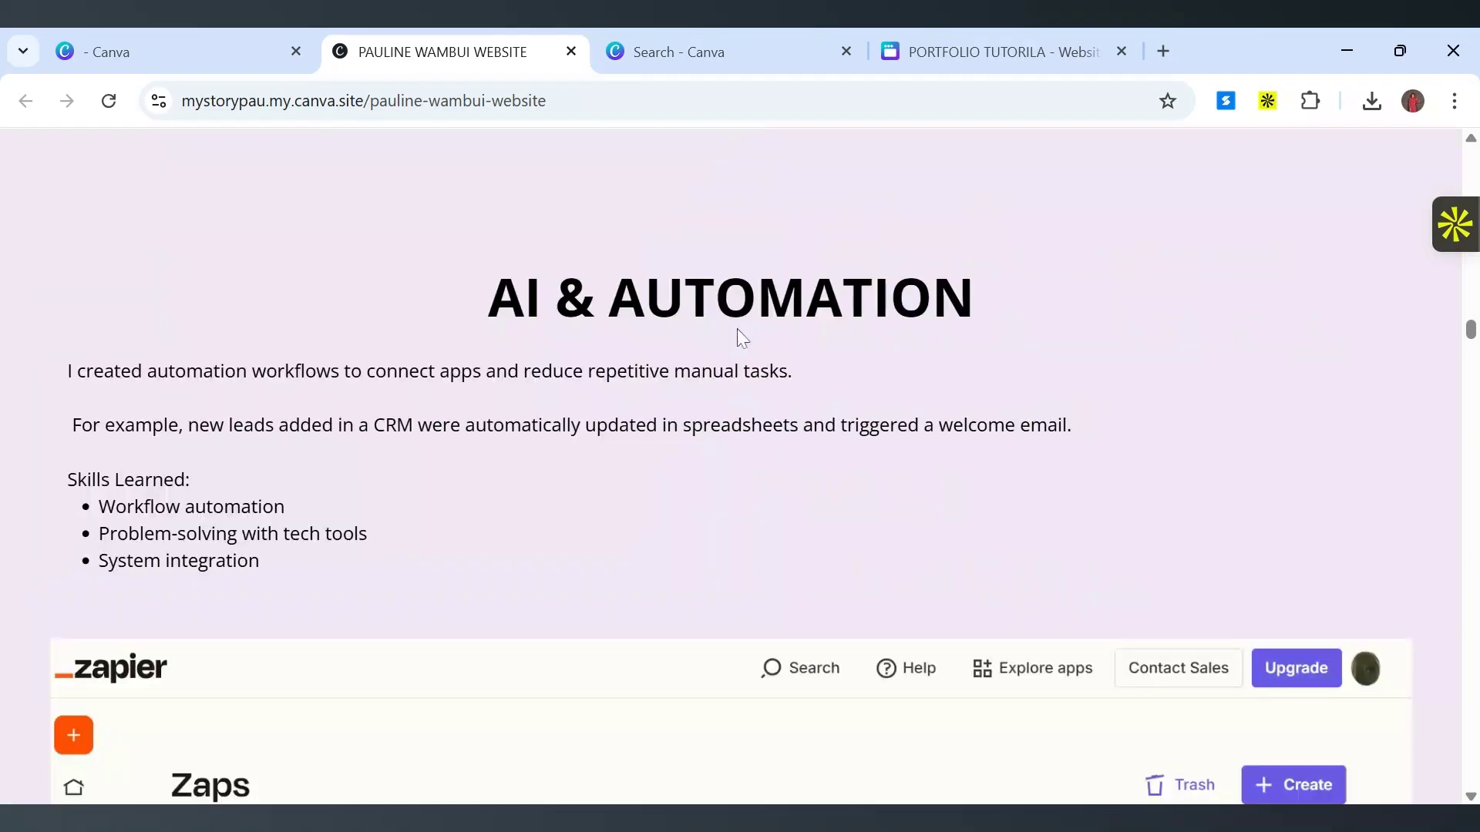
{"action": "scroll", "coordinate": [742, 339], "scroll_direction": "down", "scroll_amount": 6}
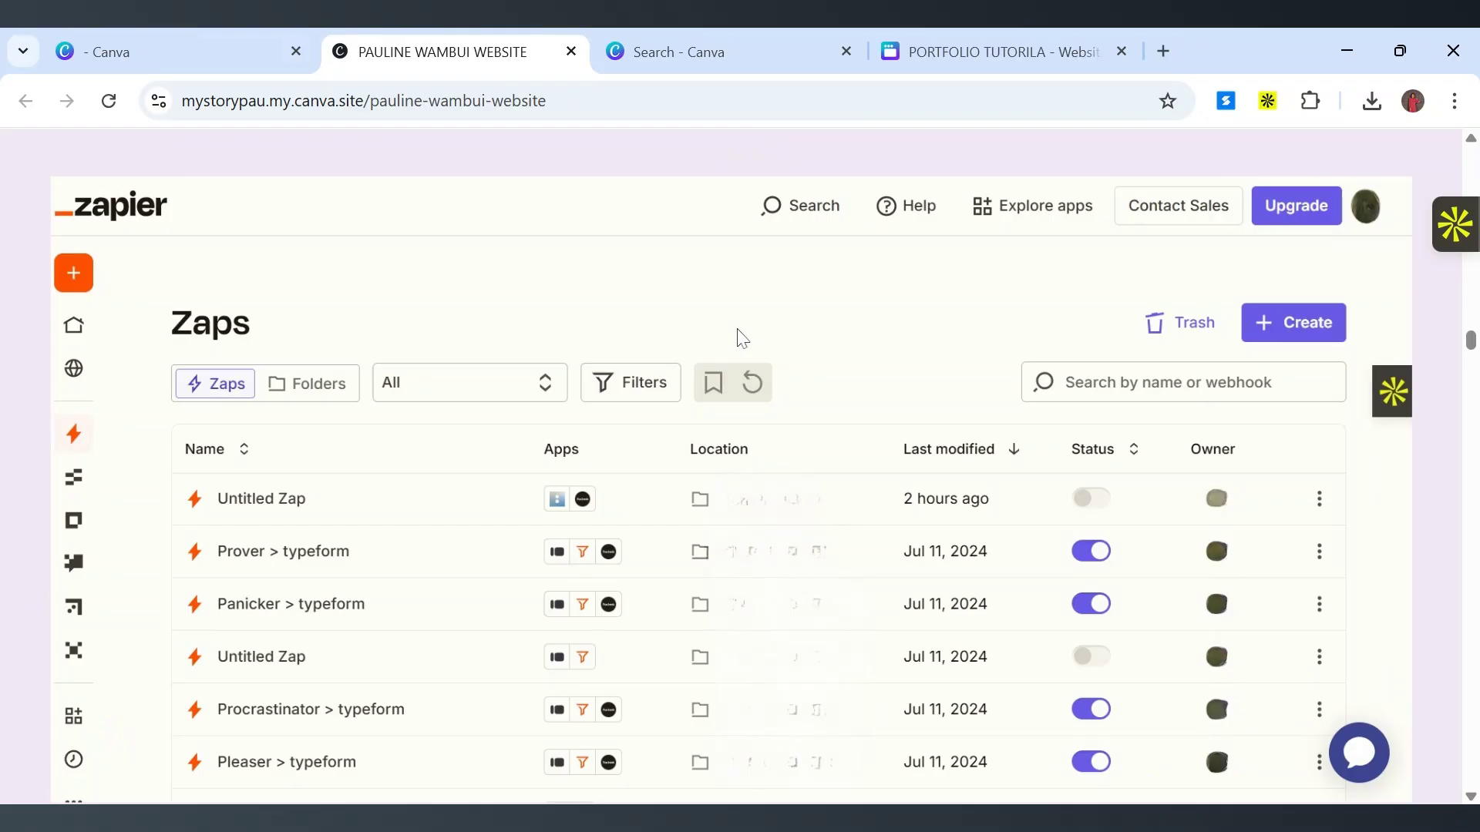
{"action": "scroll", "coordinate": [742, 339], "scroll_direction": "down", "scroll_amount": 6}
{"action": "scroll", "coordinate": [742, 339], "scroll_direction": "down", "scroll_amount": 12}
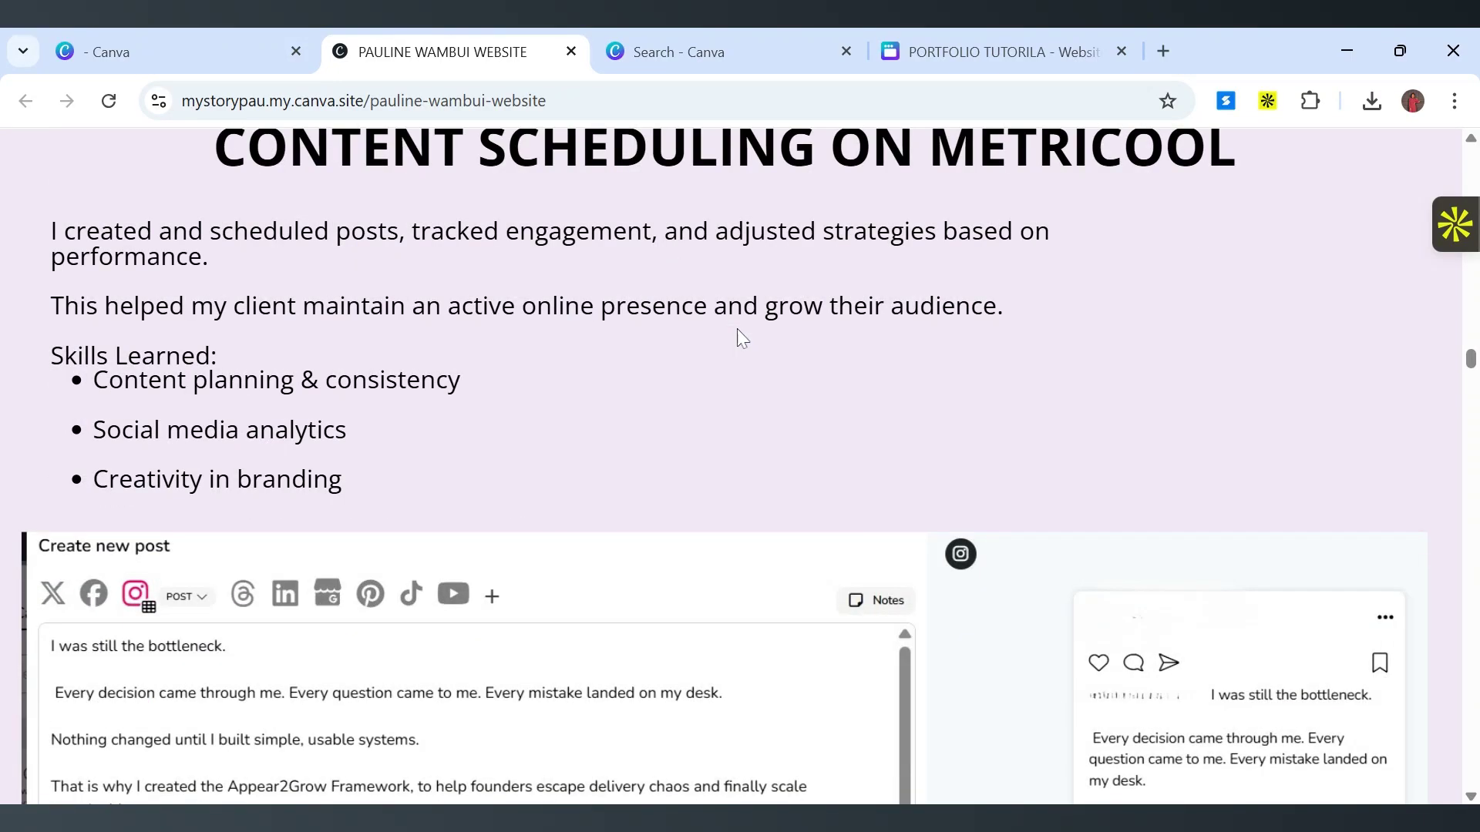
{"action": "scroll", "coordinate": [738, 336], "scroll_direction": "down", "scroll_amount": 8}
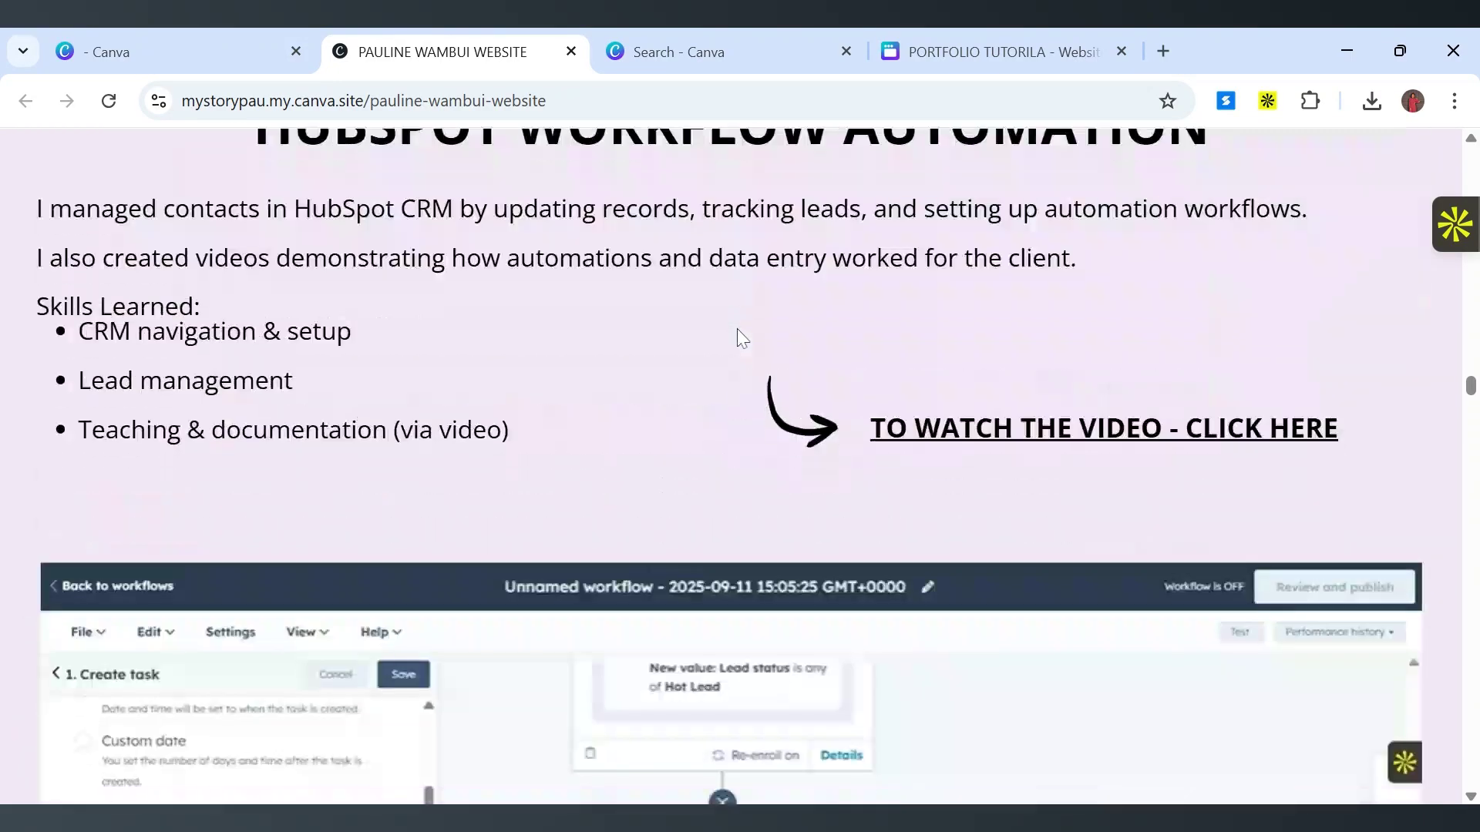
{"action": "scroll", "coordinate": [737, 334], "scroll_direction": "up", "scroll_amount": 12}
Add a heading text box to the blank first page of the PORTFOLIO TUTORILA design and place it in the page's upper-left corner.
{"action": "left_click", "coordinate": [977, 48]}
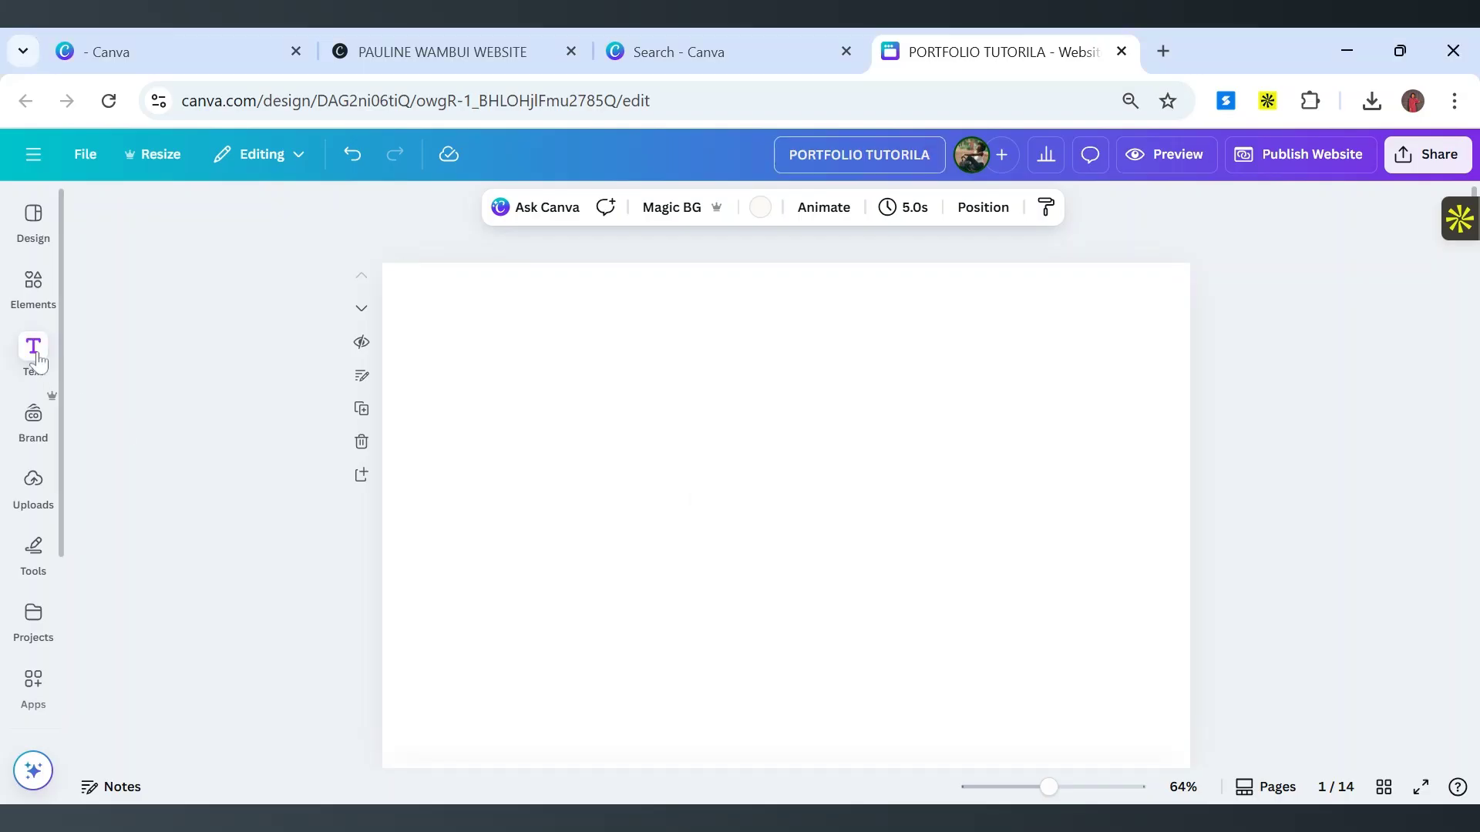
{"action": "left_click", "coordinate": [35, 354]}
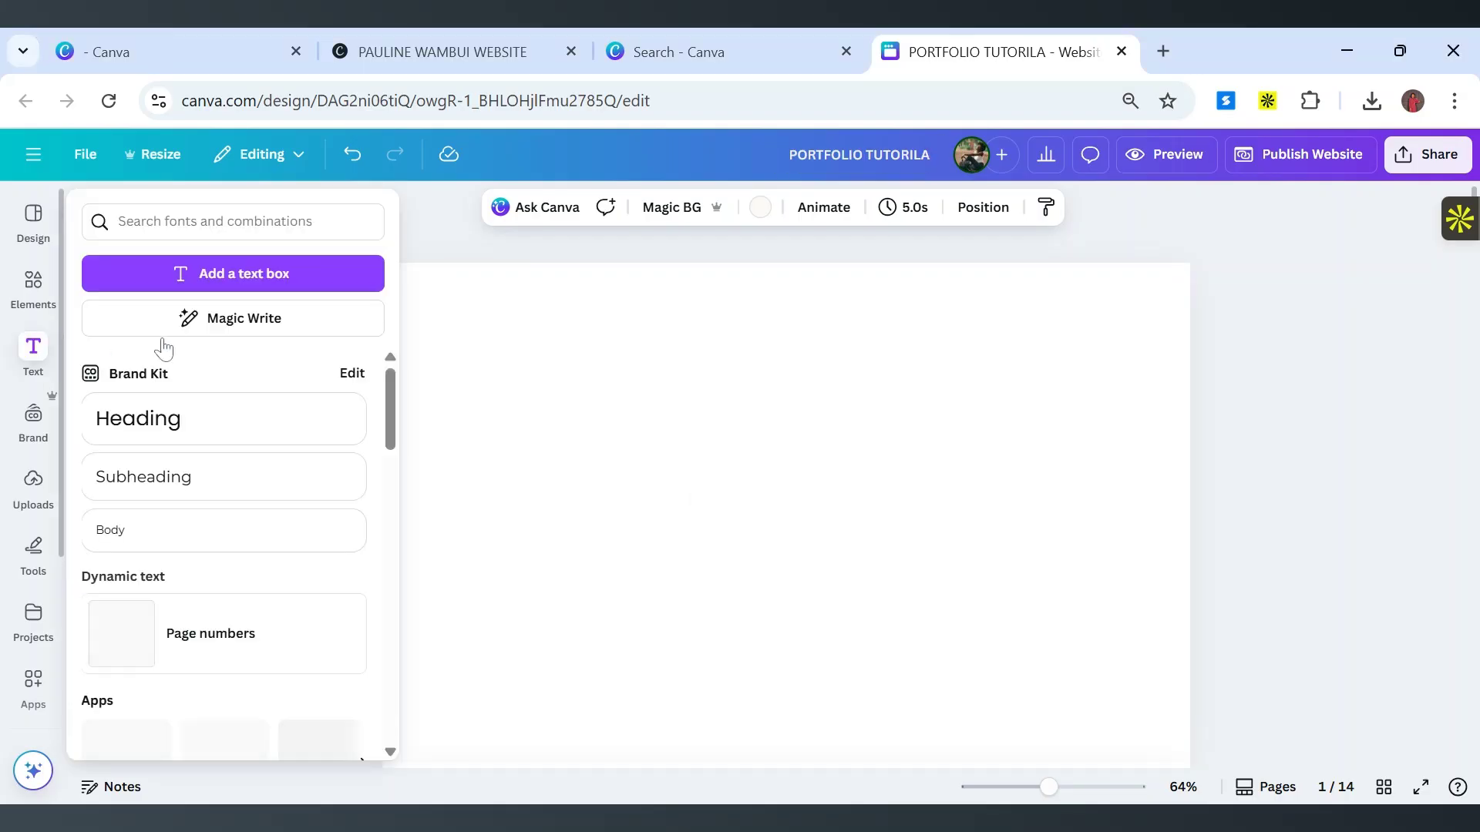
{"action": "left_click", "coordinate": [203, 426]}
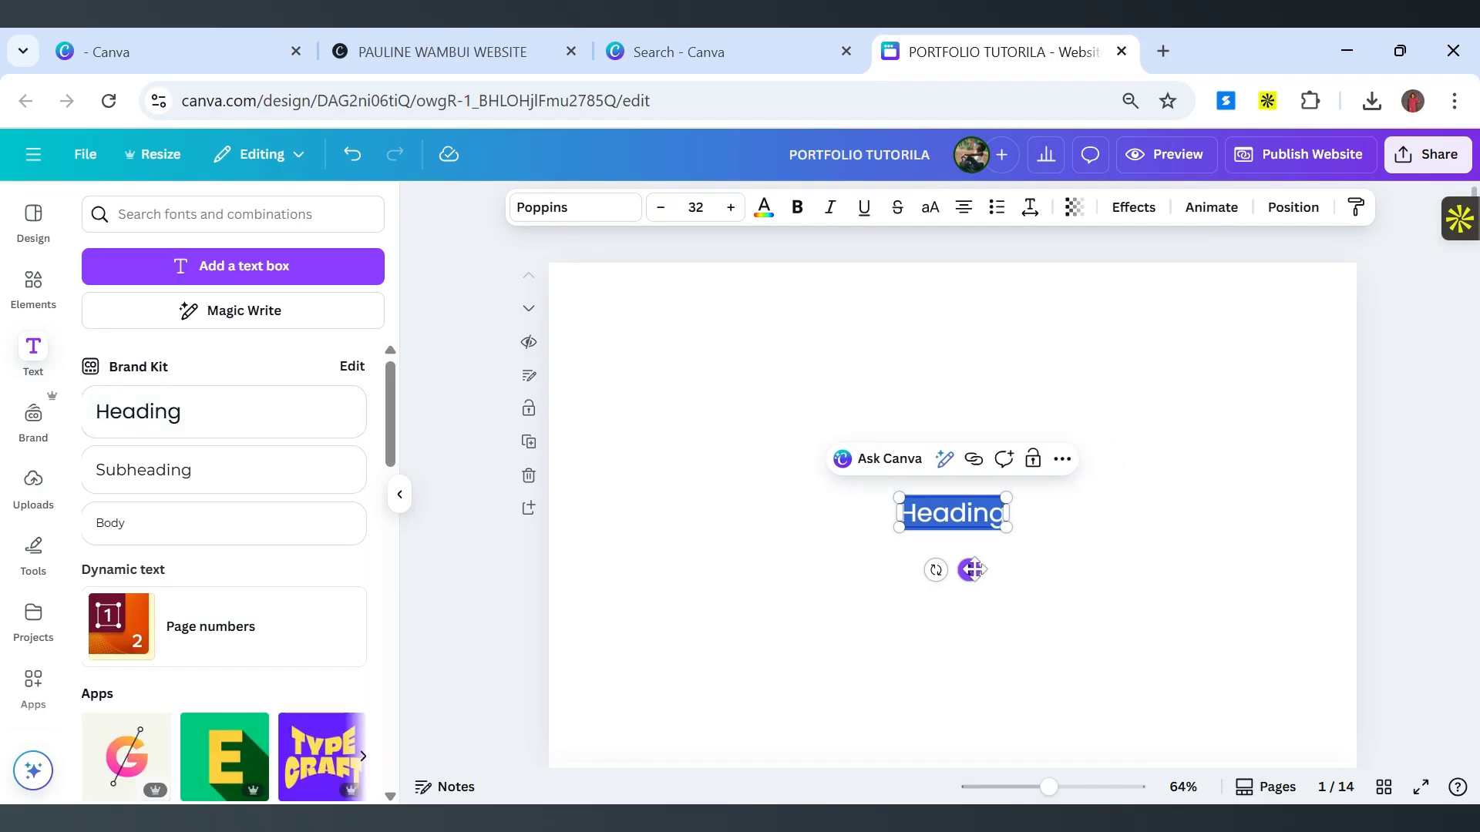
{"action": "left_click_drag", "start_coordinate": [969, 570], "coordinate": [639, 361]}
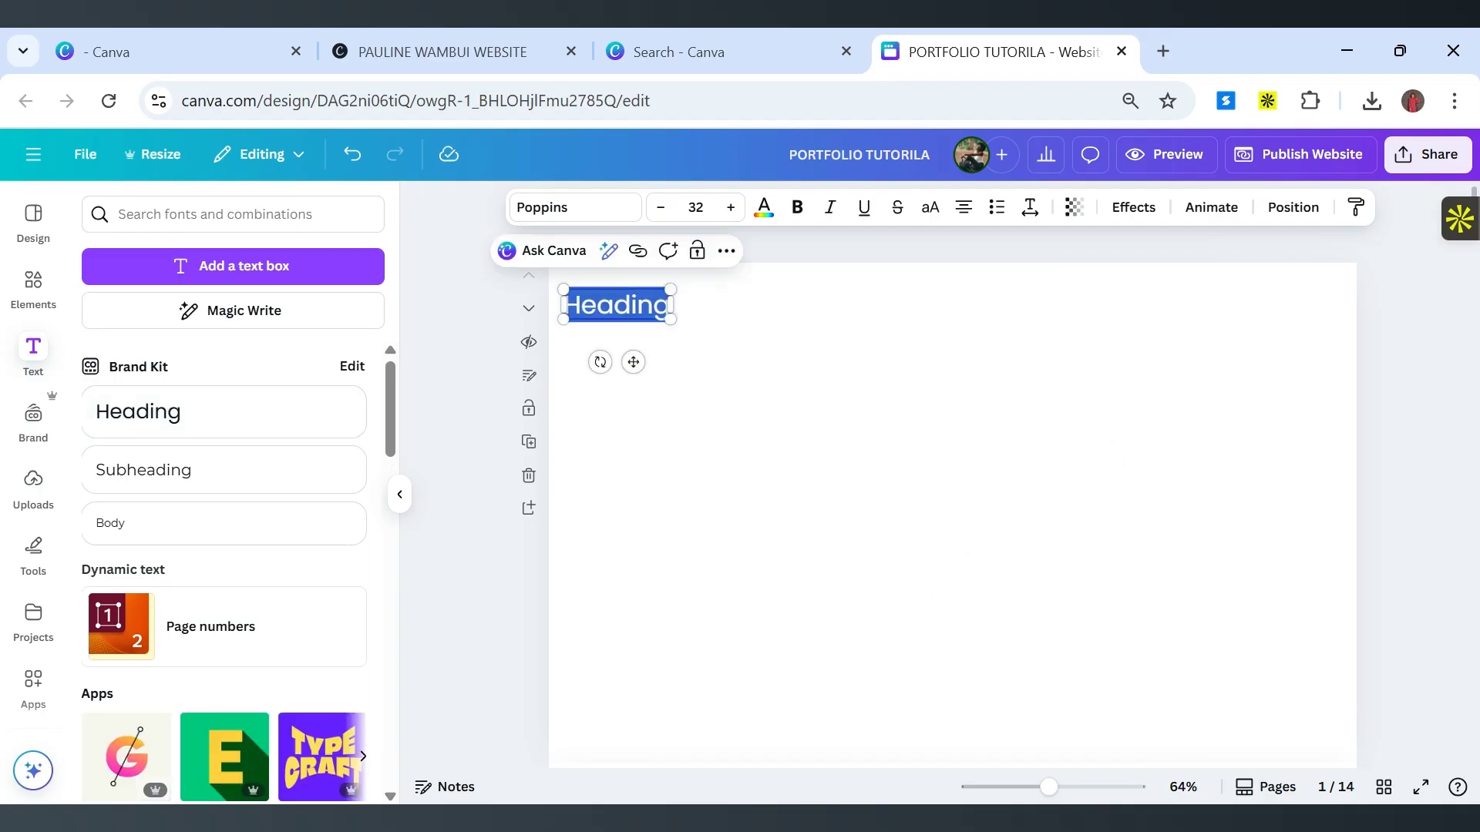
Replace the placeholder heading text with "HER VIRTUAL HUSTLE".
{"action": "key", "text": "BackSpace"}
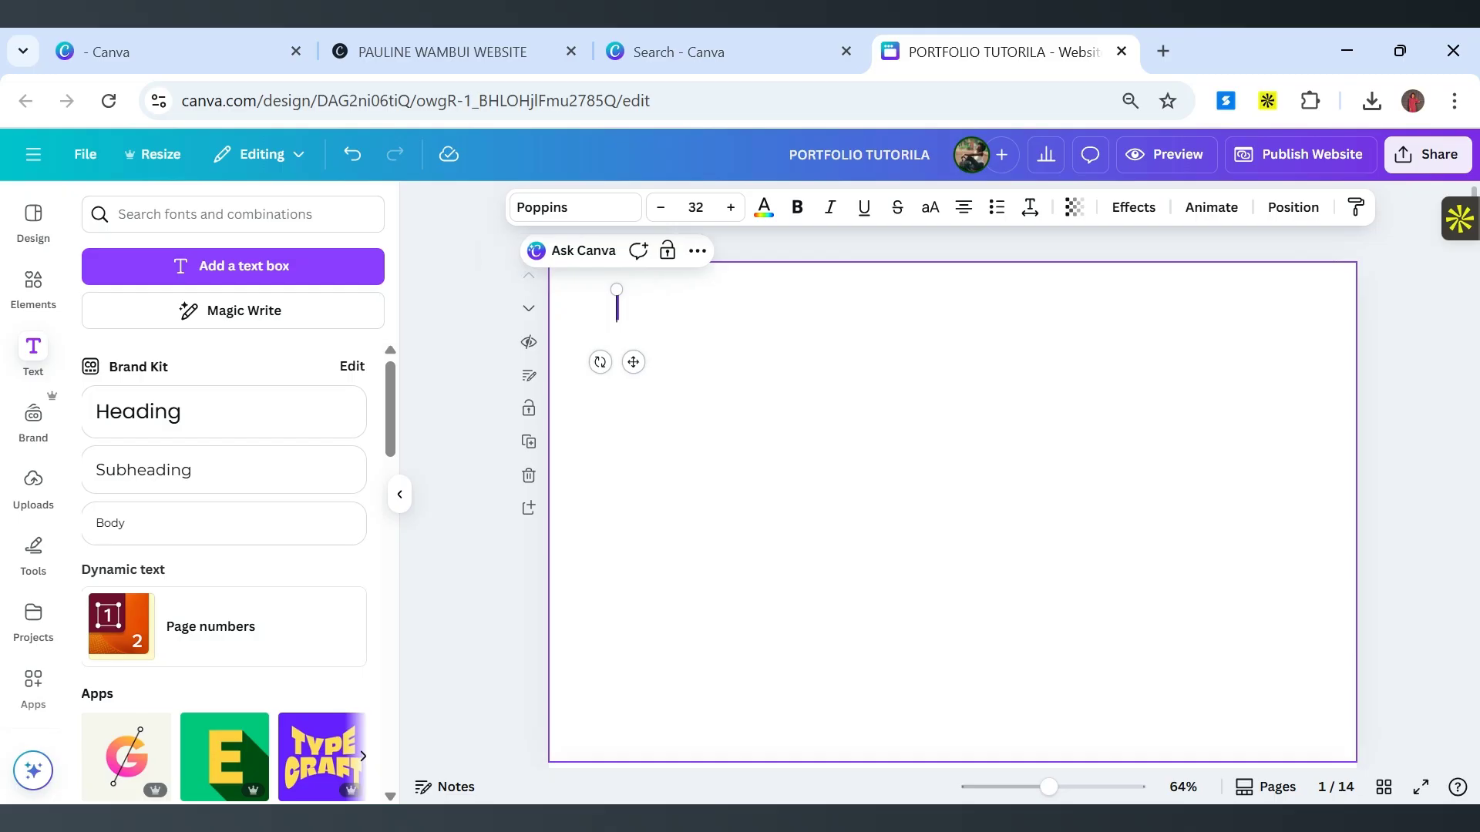
{"action": "type", "text": "HE"}
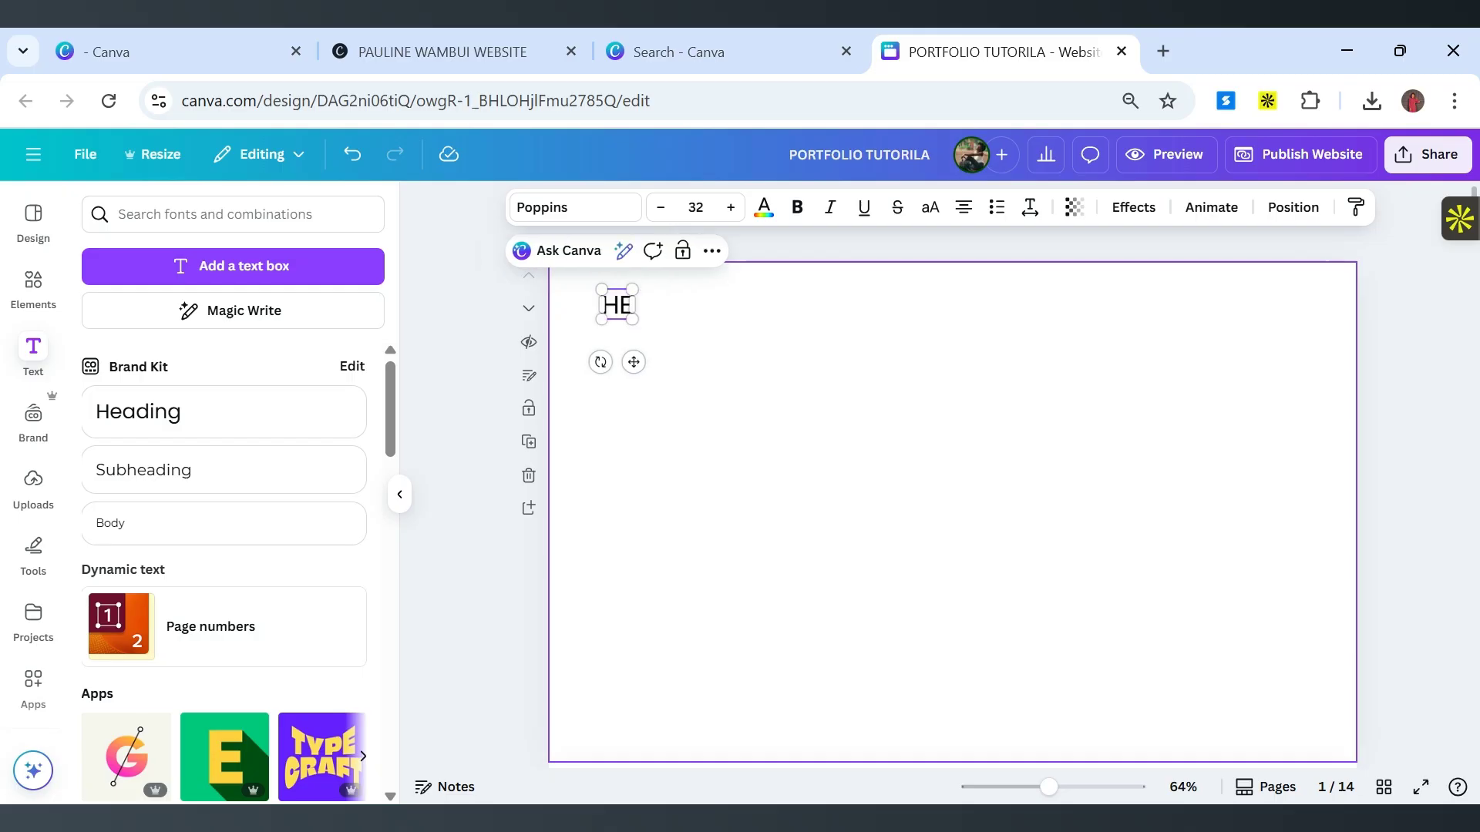
{"action": "type", "text": "R VIRTUAK"}
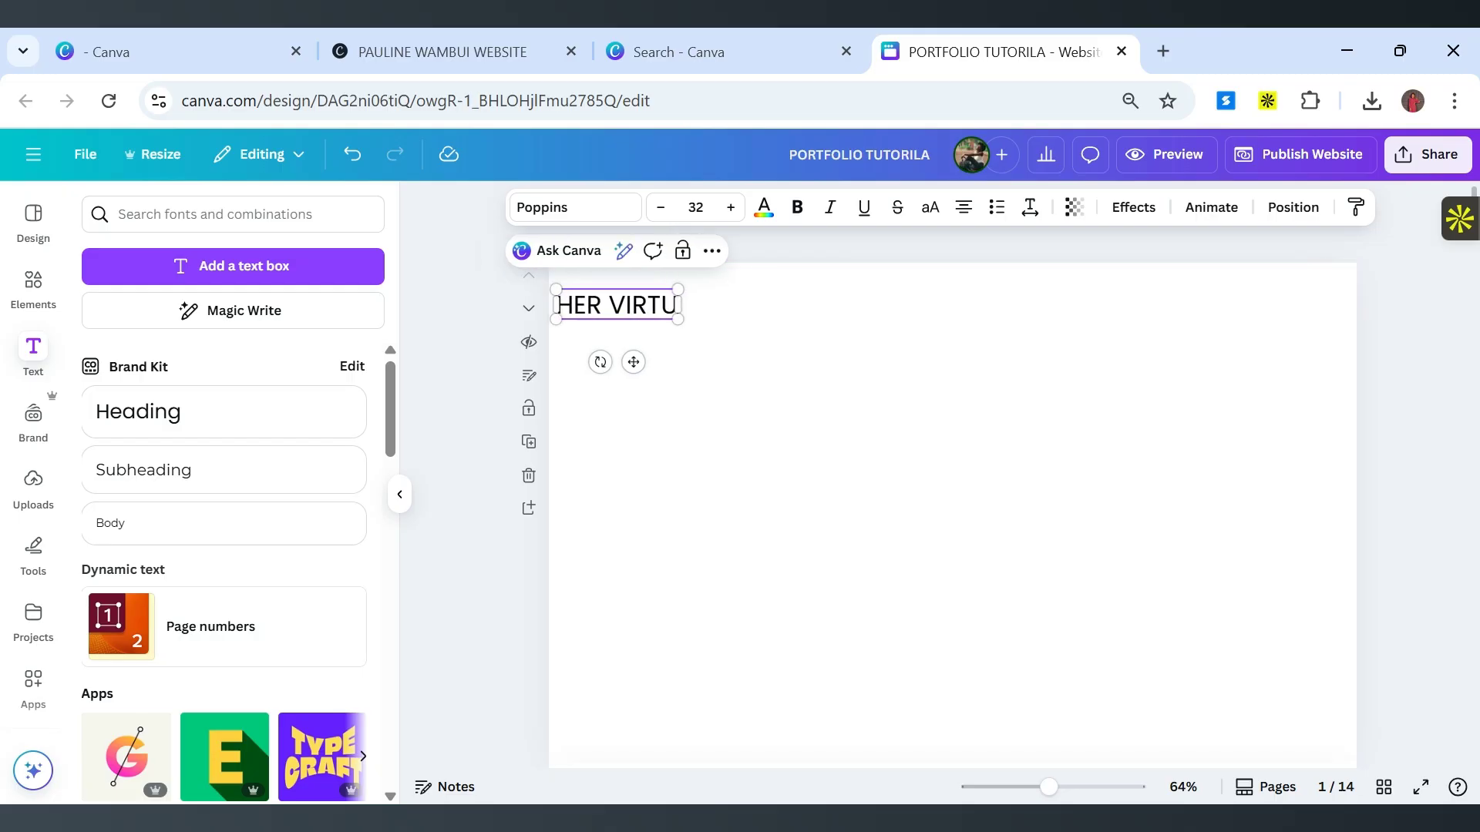
{"action": "key", "text": "BackSpace"}
{"action": "key", "text": "BackSpace"}
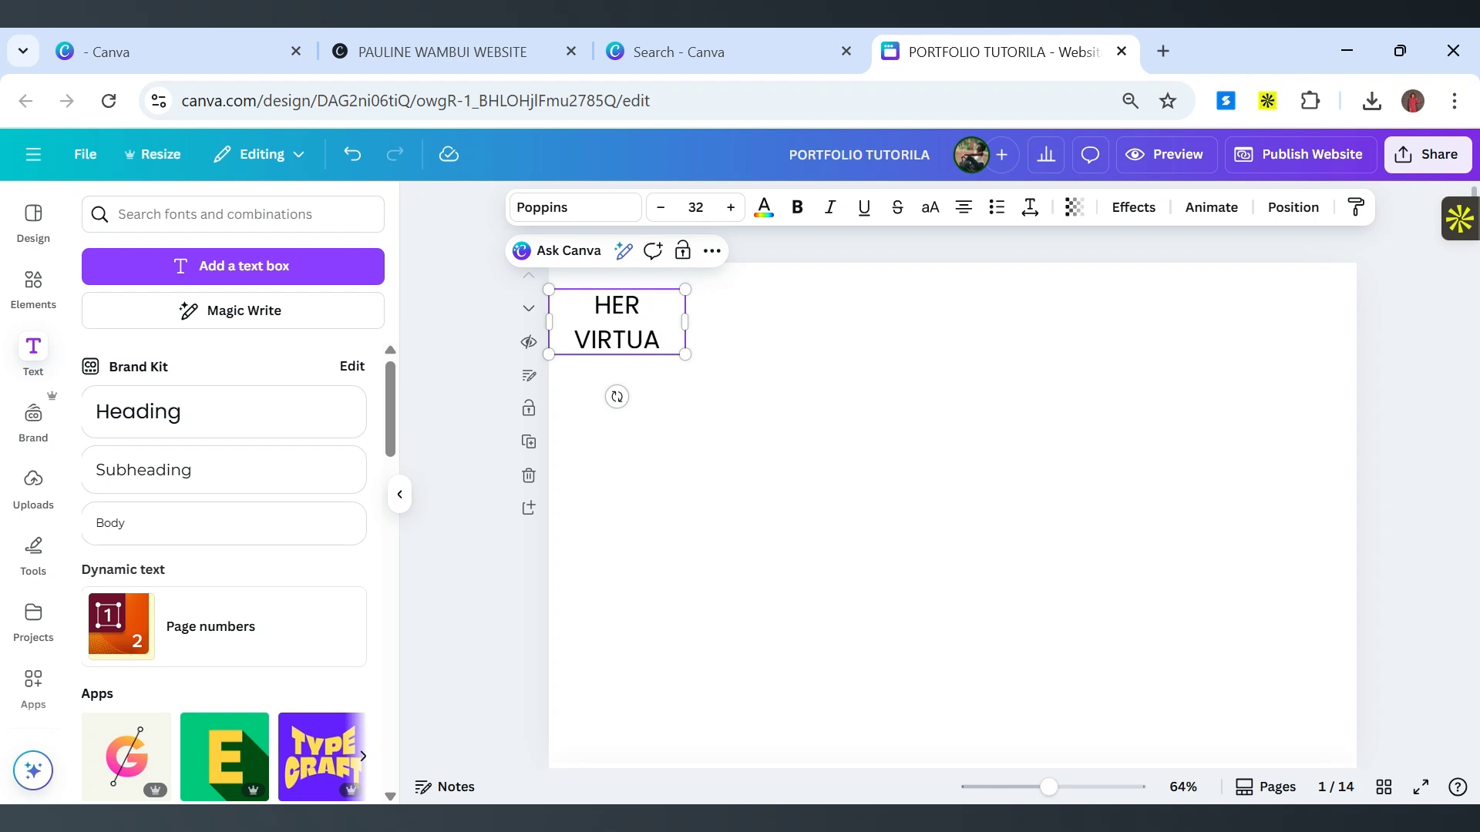
{"action": "type", "text": "L h"}
{"action": "key", "text": "BackSpace"}
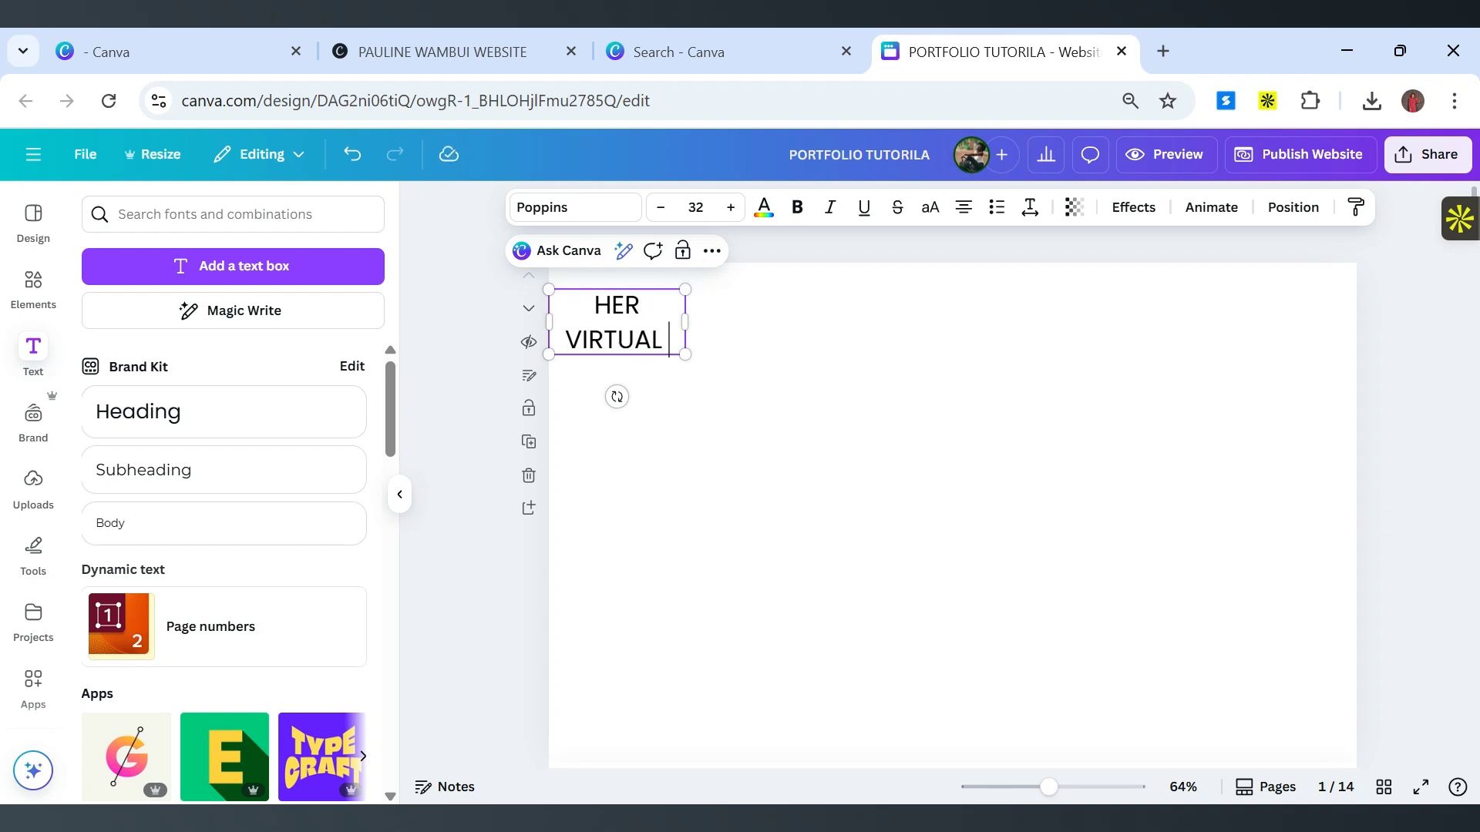
{"action": "type", "text": "HUSTLE"}
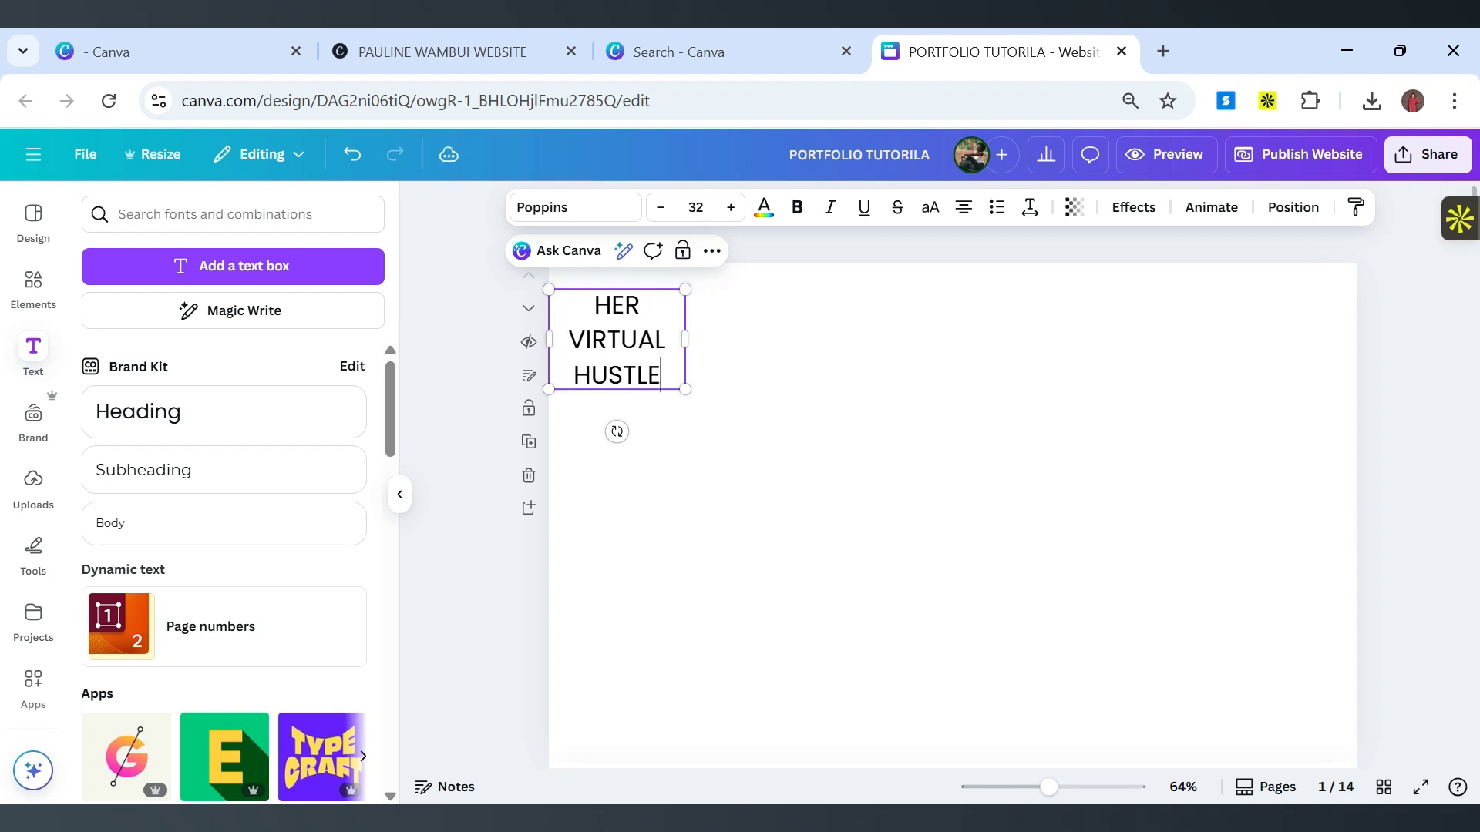
Resize the HER VIRTUAL HUSTLE heading to fit on one line at font size 26.4 and make it bold.
{"action": "left_click_drag", "start_coordinate": [685, 339], "coordinate": [774, 308]}
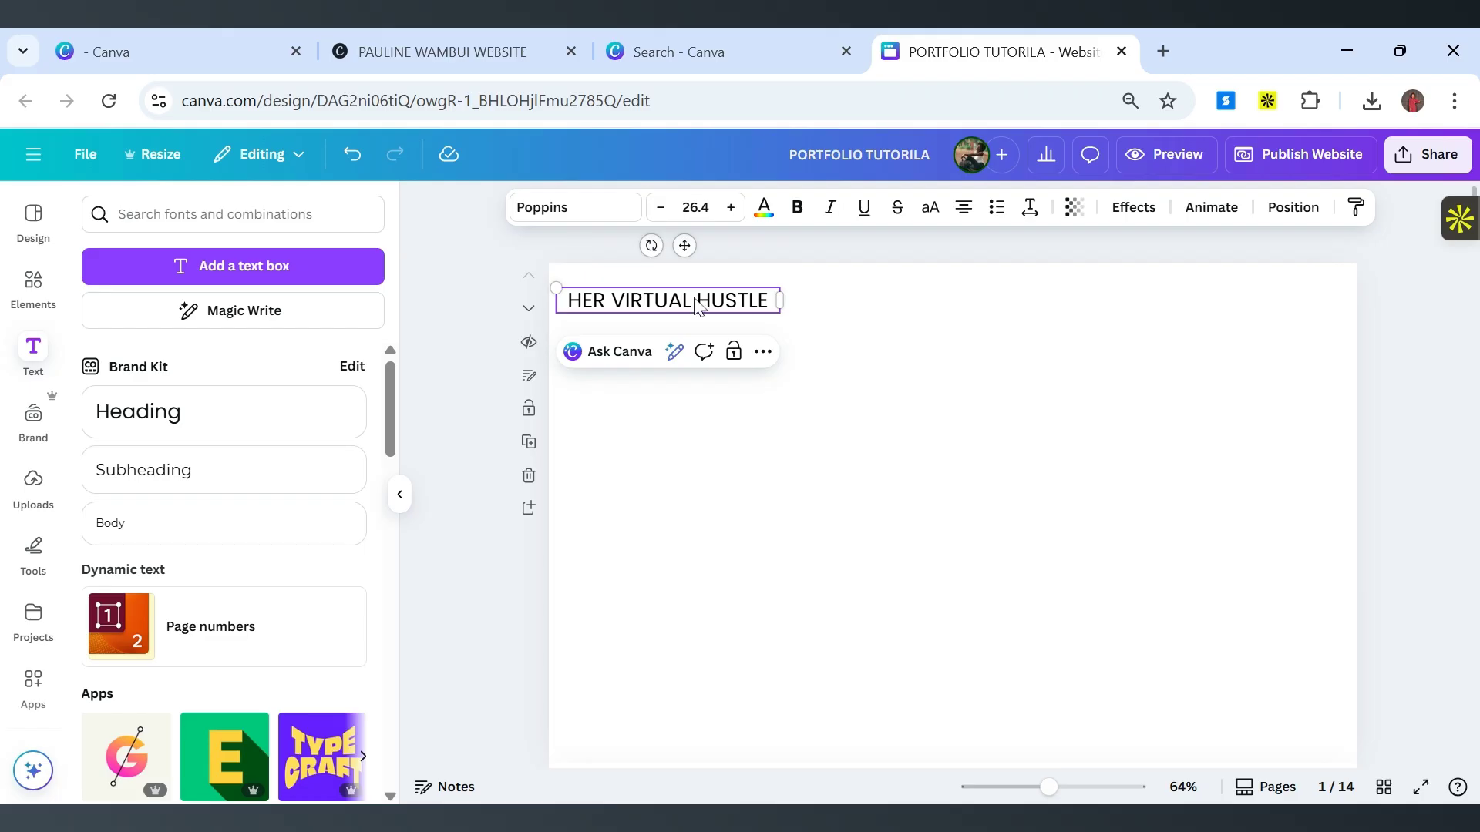
{"action": "left_click", "coordinate": [806, 312]}
{"action": "left_click", "coordinate": [711, 314]}
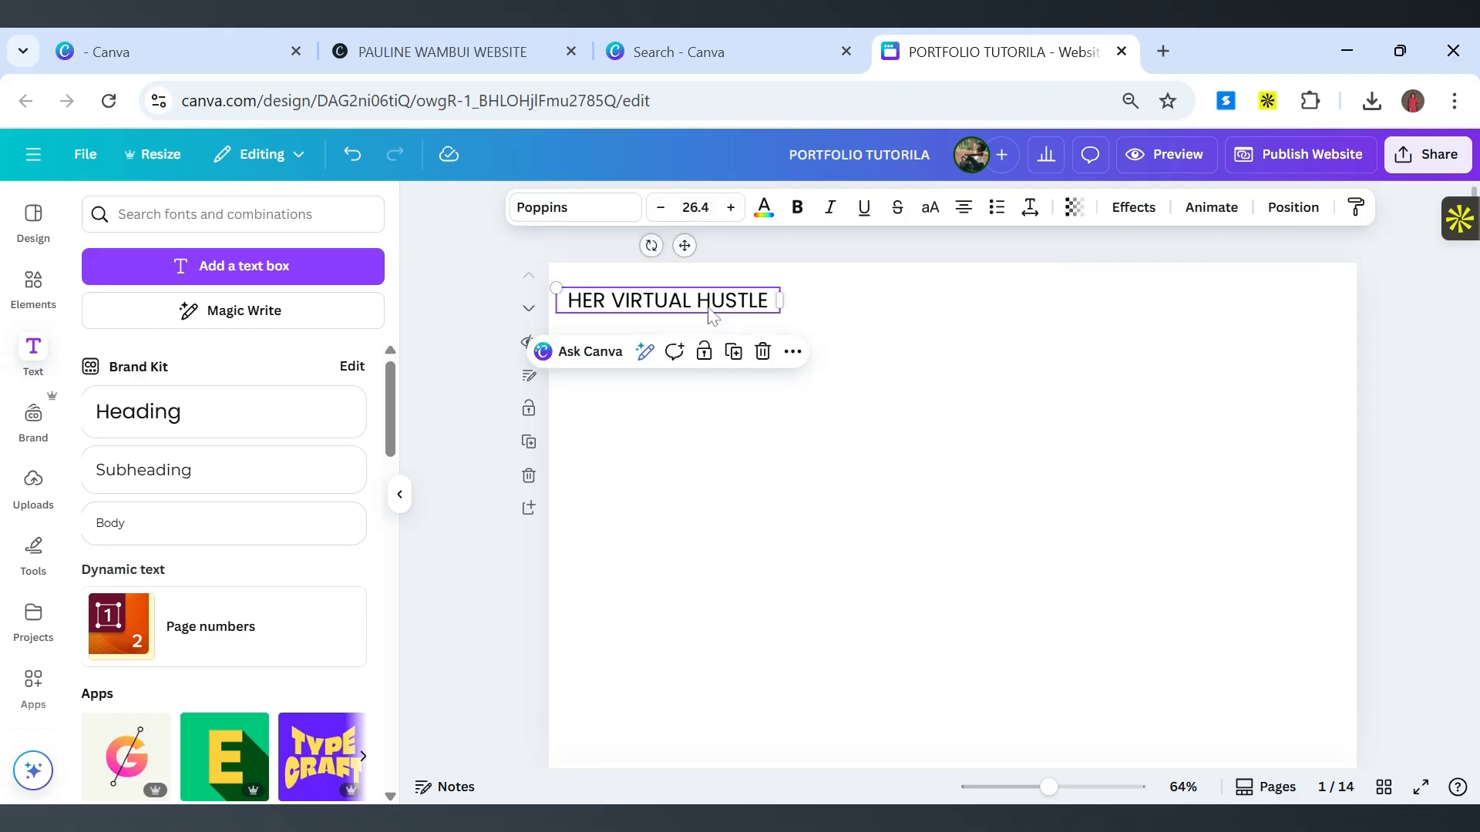
{"action": "left_click", "coordinate": [798, 208]}
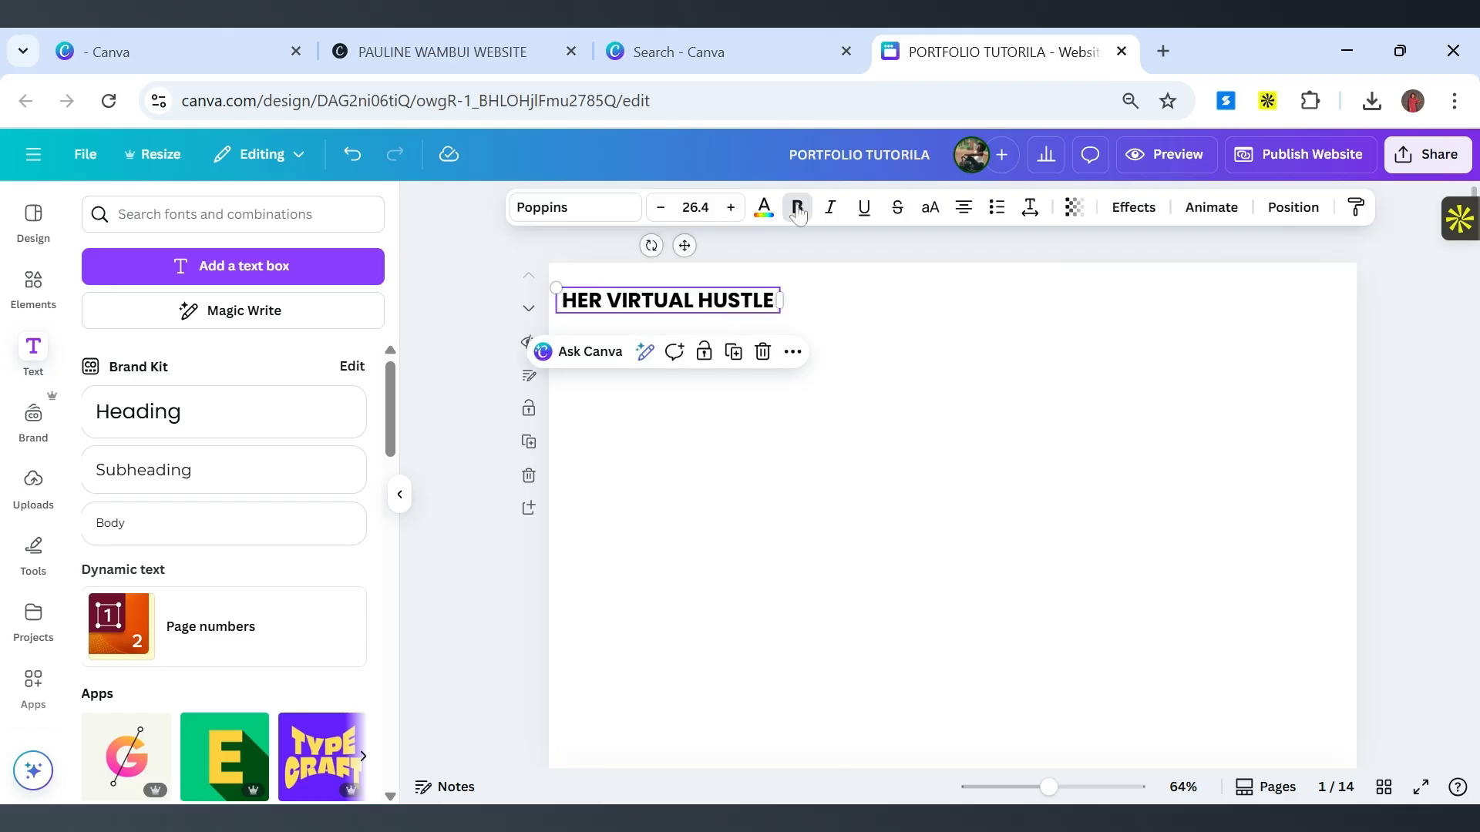
{"action": "left_click", "coordinate": [854, 328]}
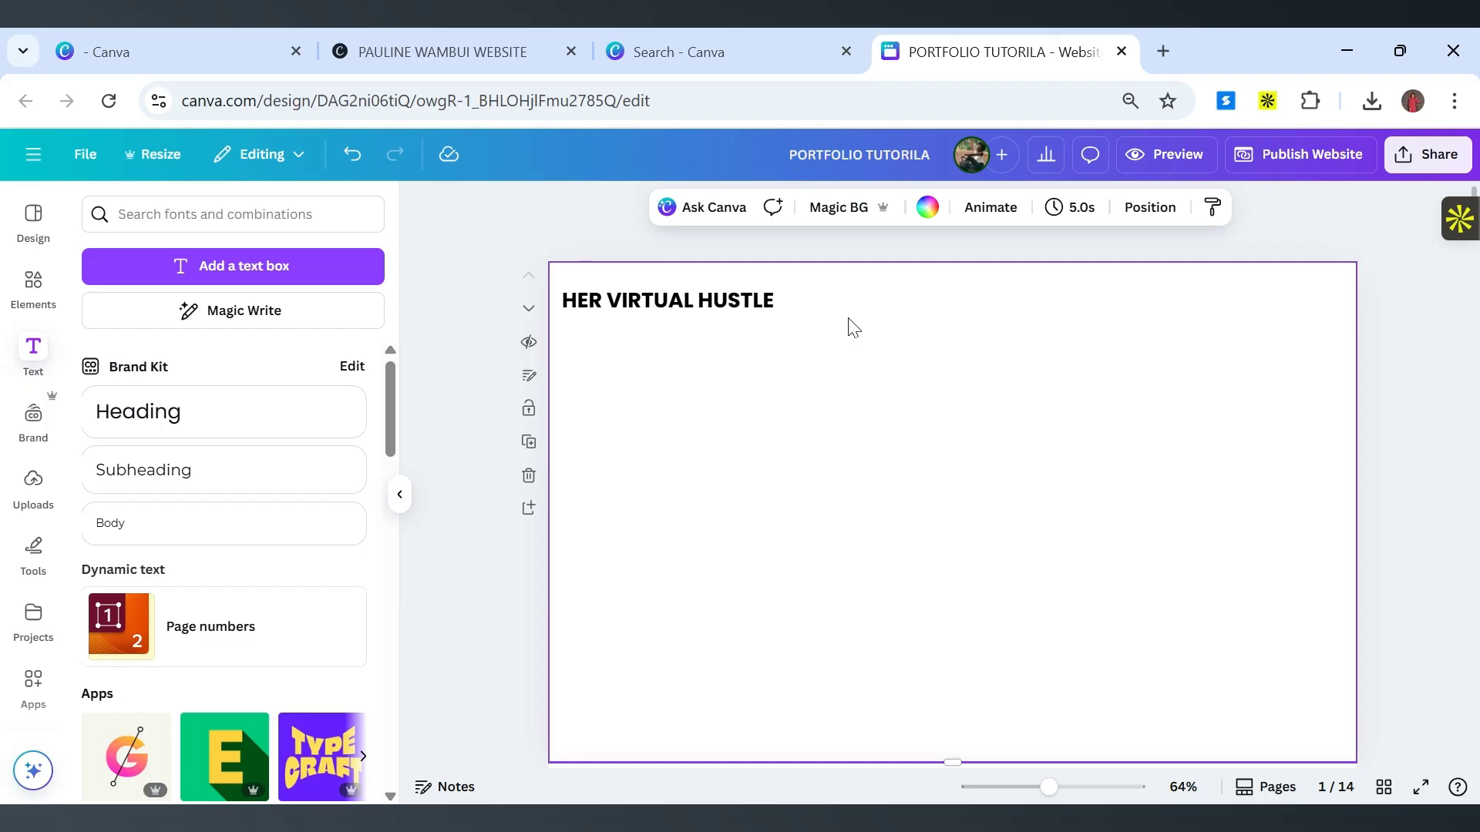
Duplicate the HER VIRTUAL HUSTLE heading and place the copy on the same line toward the page's right side.
{"action": "left_click", "coordinate": [717, 300]}
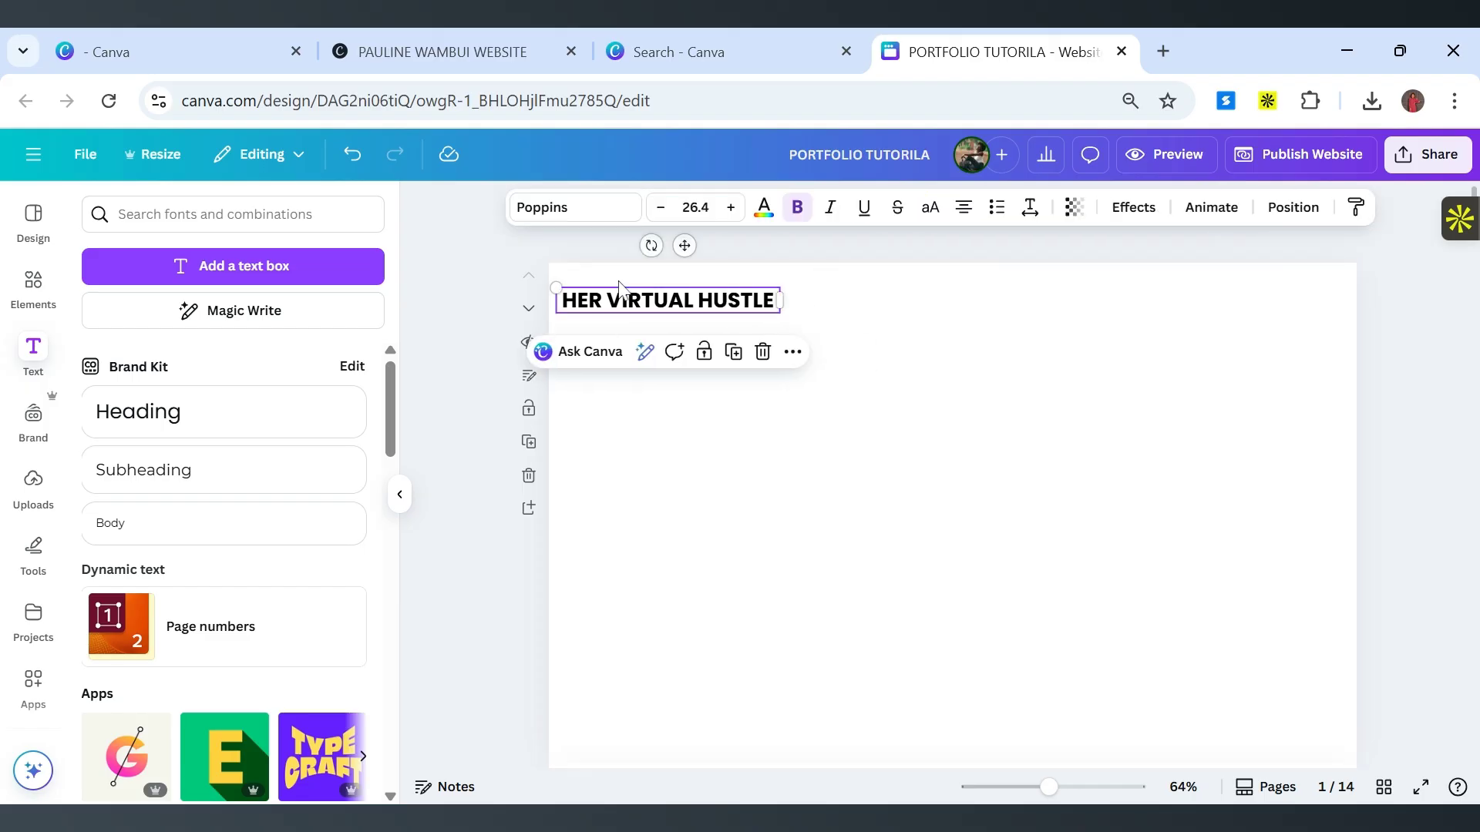
{"action": "left_click", "coordinate": [733, 352]}
{"action": "left_click_drag", "start_coordinate": [694, 360], "coordinate": [1062, 350]}
Replace the duplicated heading's text with "HOME" and left-align it.
{"action": "key", "text": "Return"}
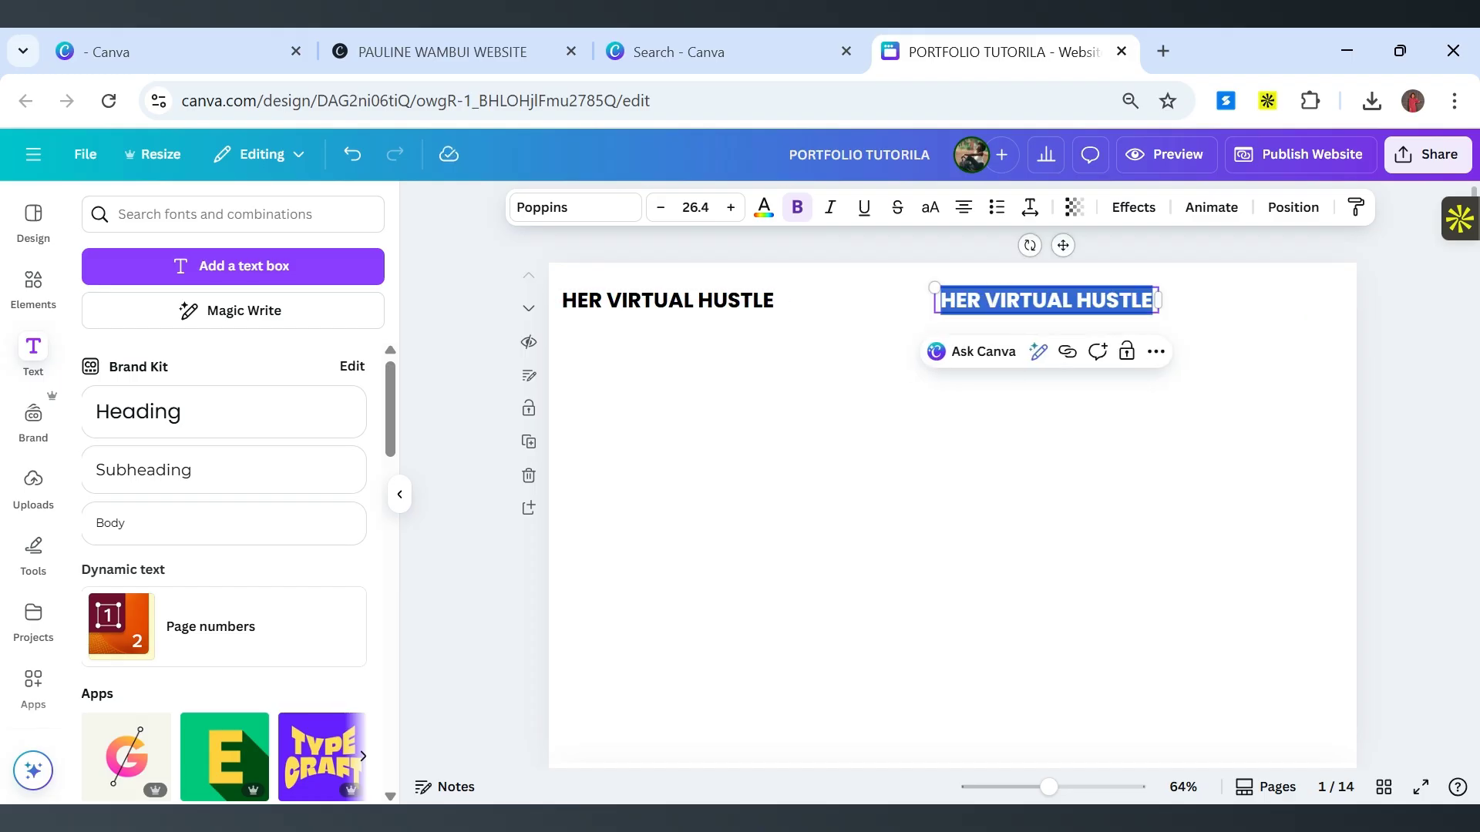
{"action": "key", "text": "BackSpace"}
{"action": "type", "text": "A"}
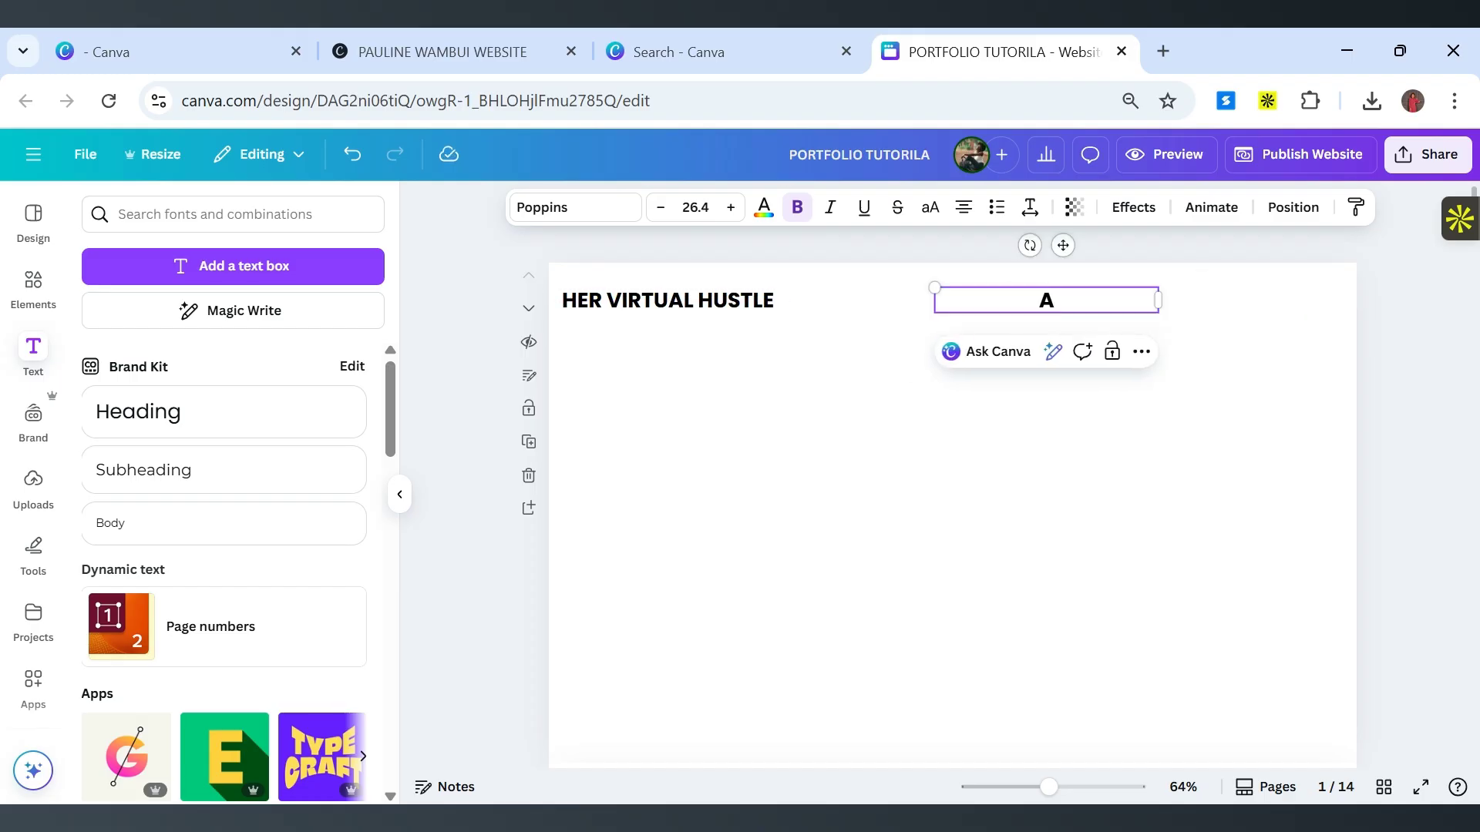
{"action": "key", "text": "BackSpace"}
{"action": "type", "text": "HOME"}
{"action": "key", "text": "BackSpace"}
{"action": "type", "text": "ING"}
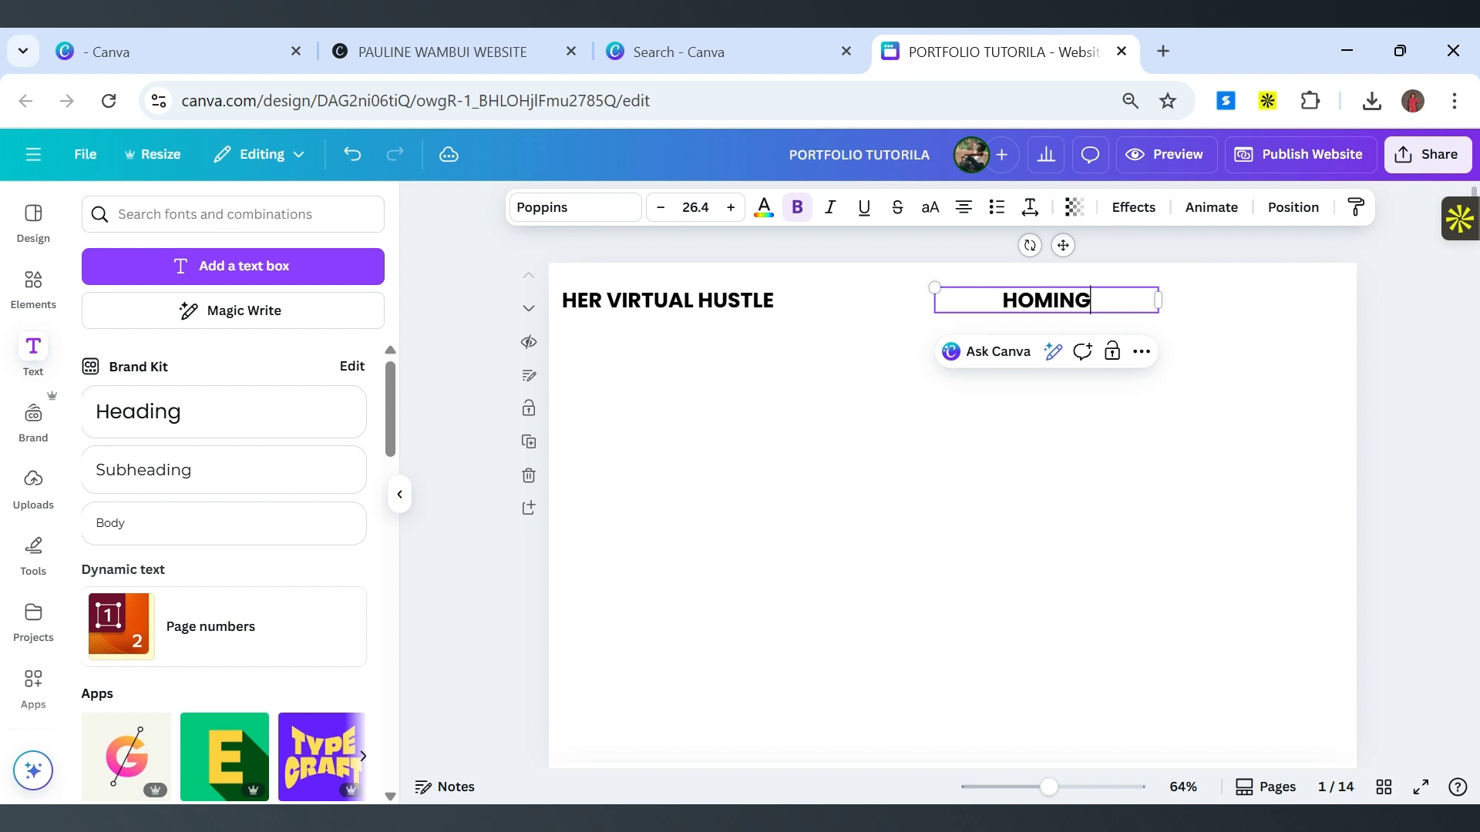
{"action": "key", "text": "BackSpace"}
{"action": "key", "text": "BackSpace"}
{"action": "key", "text": "BackSpace"}
{"action": "type", "text": "E"}
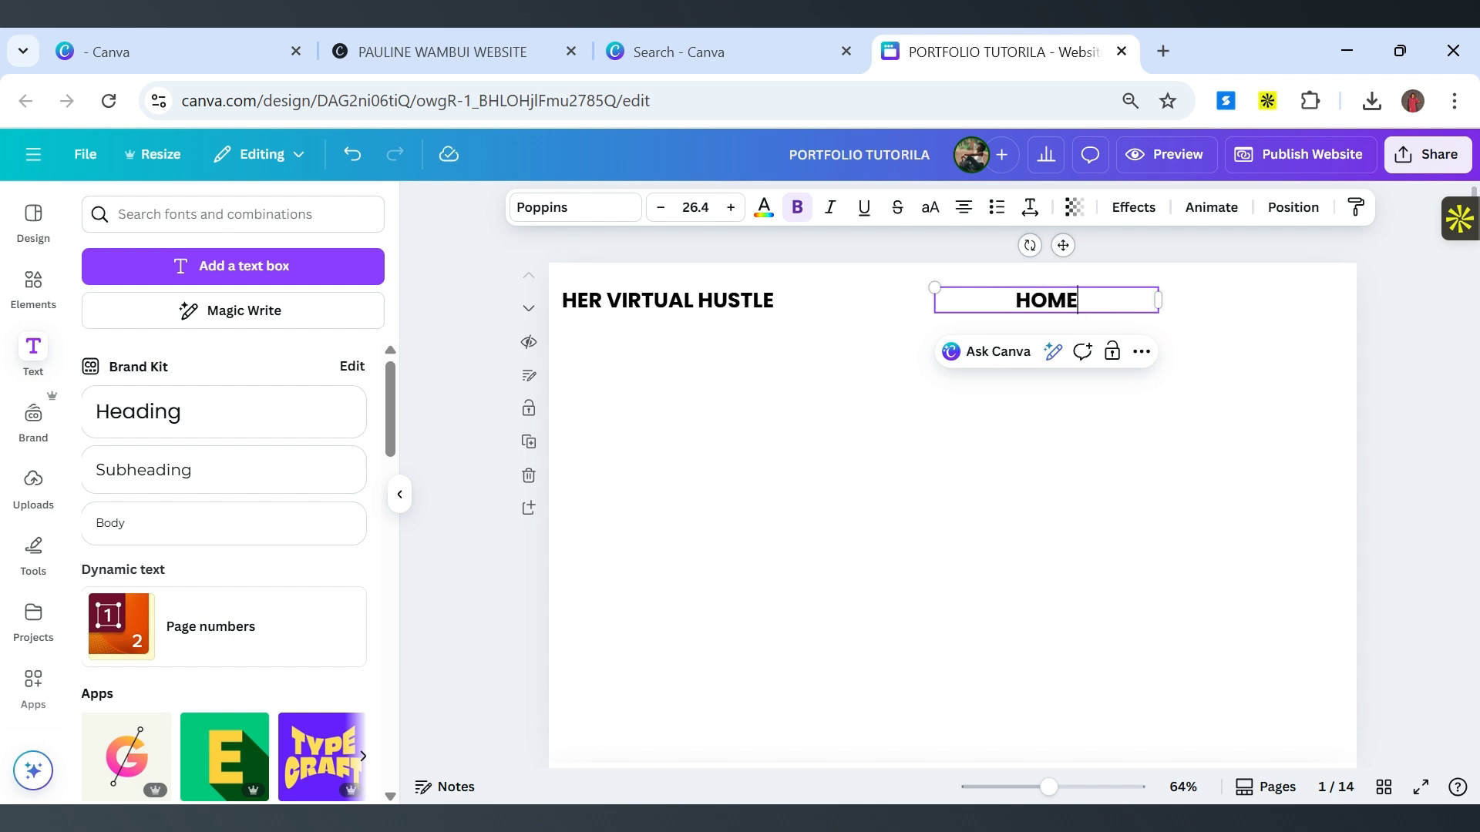
{"action": "left_click", "coordinate": [962, 206]}
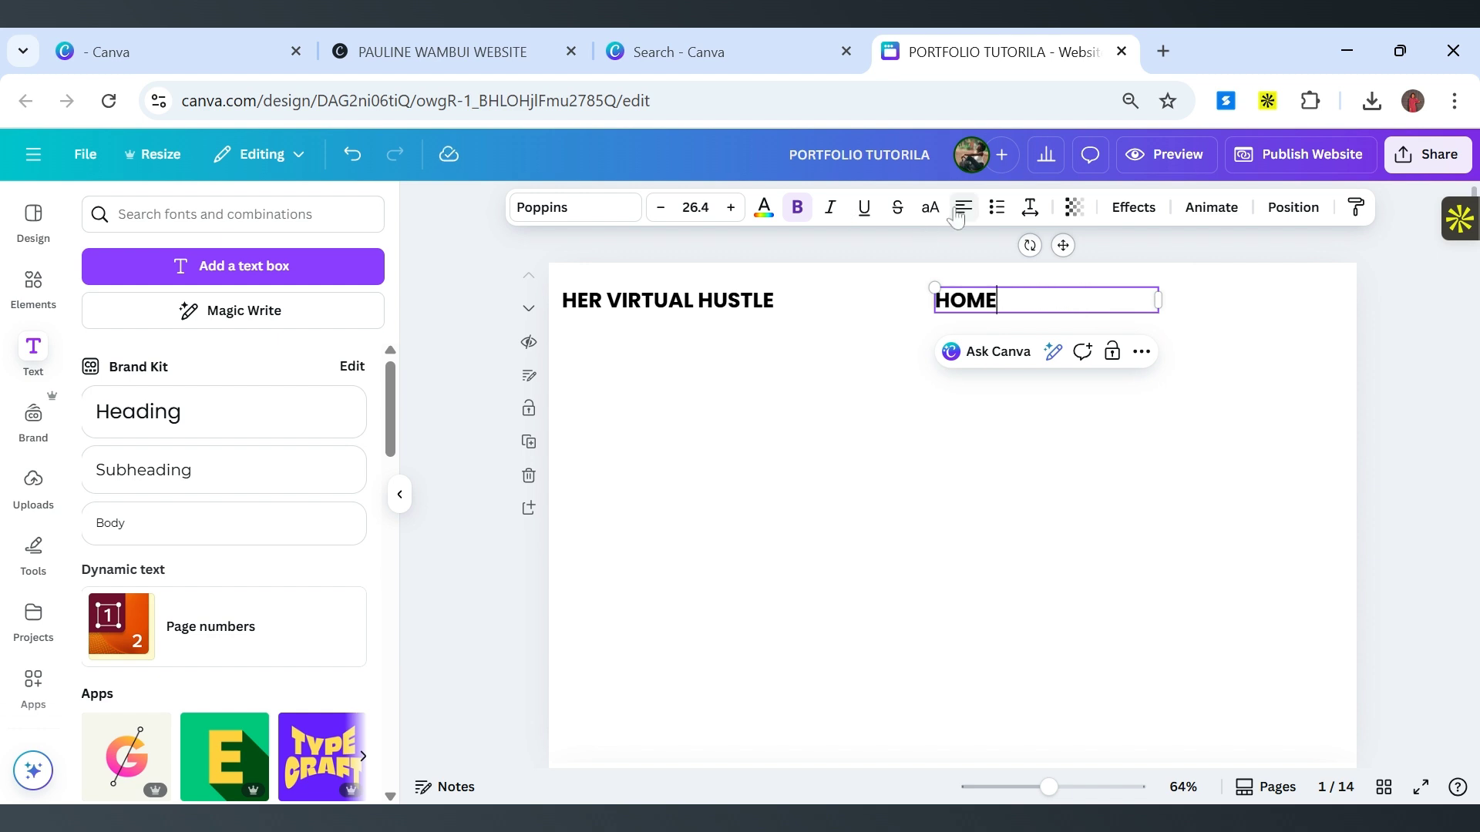
Narrow the HOME label's text box, remove its bold, and scale it down to font size 21 farther toward the page's right side.
{"action": "left_click_drag", "start_coordinate": [1159, 306], "coordinate": [1008, 306]}
{"action": "left_click", "coordinate": [972, 320]}
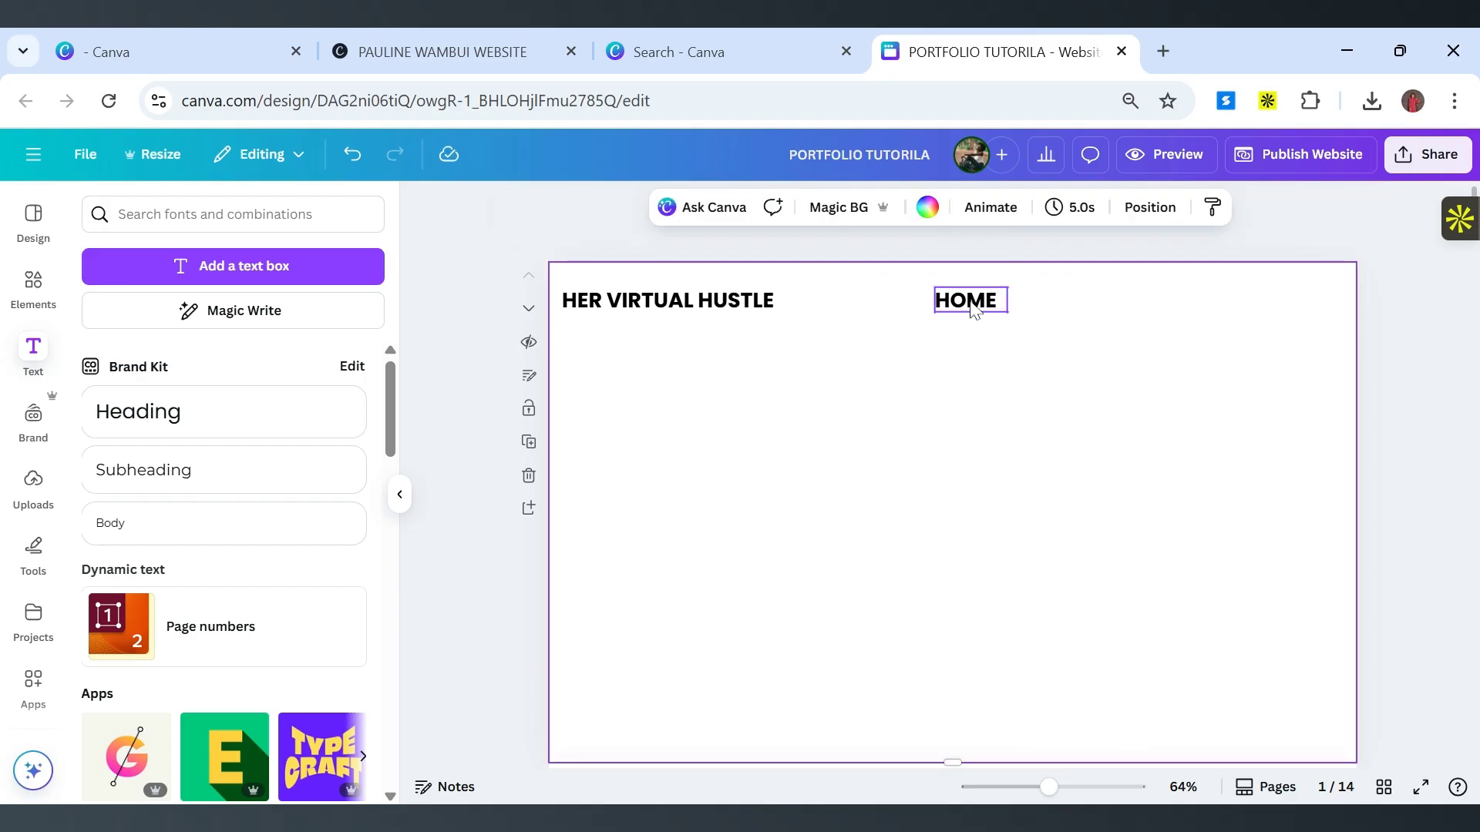
{"action": "left_click", "coordinate": [973, 309]}
{"action": "left_click", "coordinate": [799, 208]}
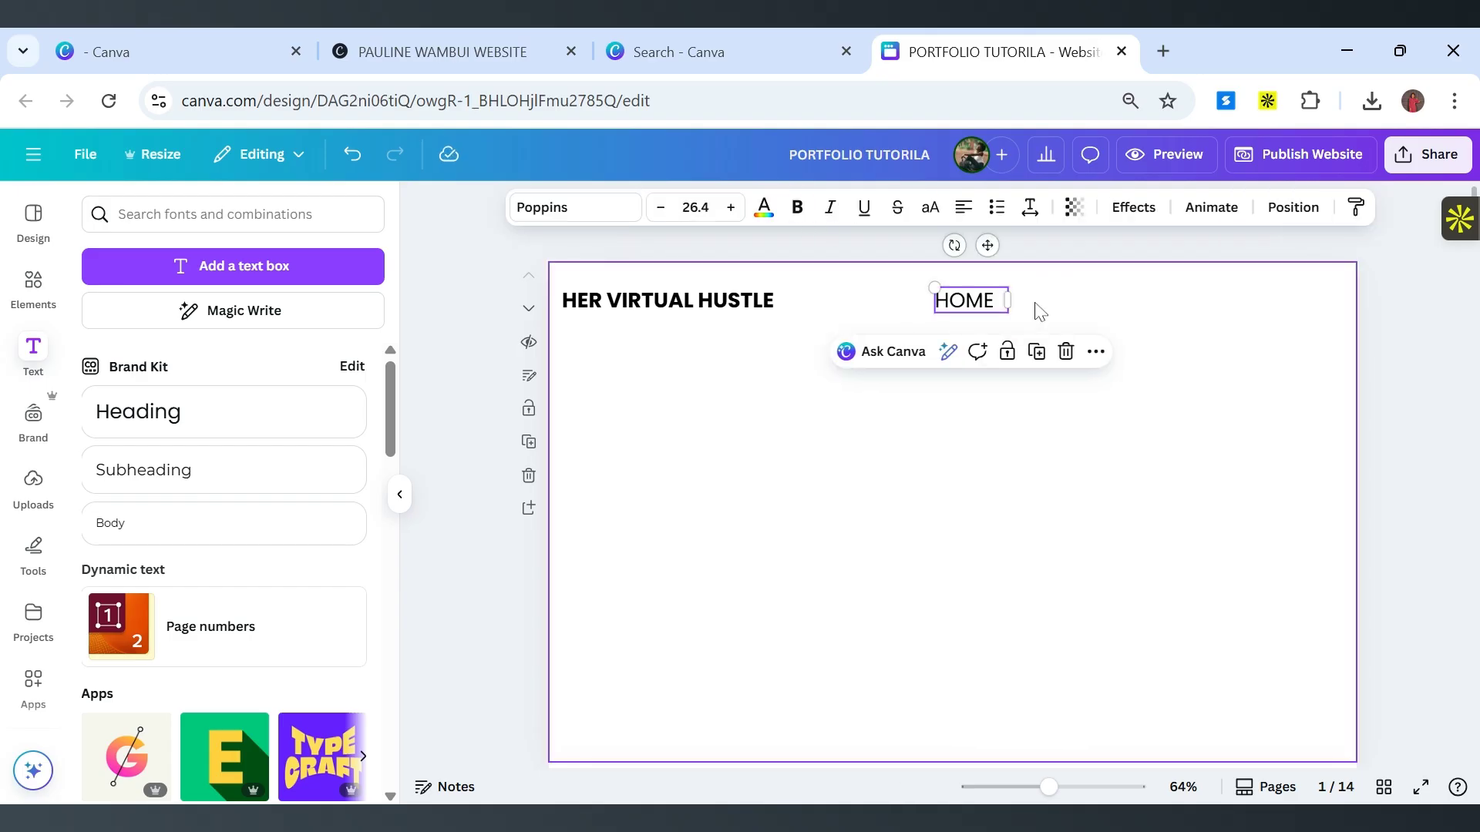
{"action": "left_click_drag", "start_coordinate": [1008, 309], "coordinate": [1058, 308]}
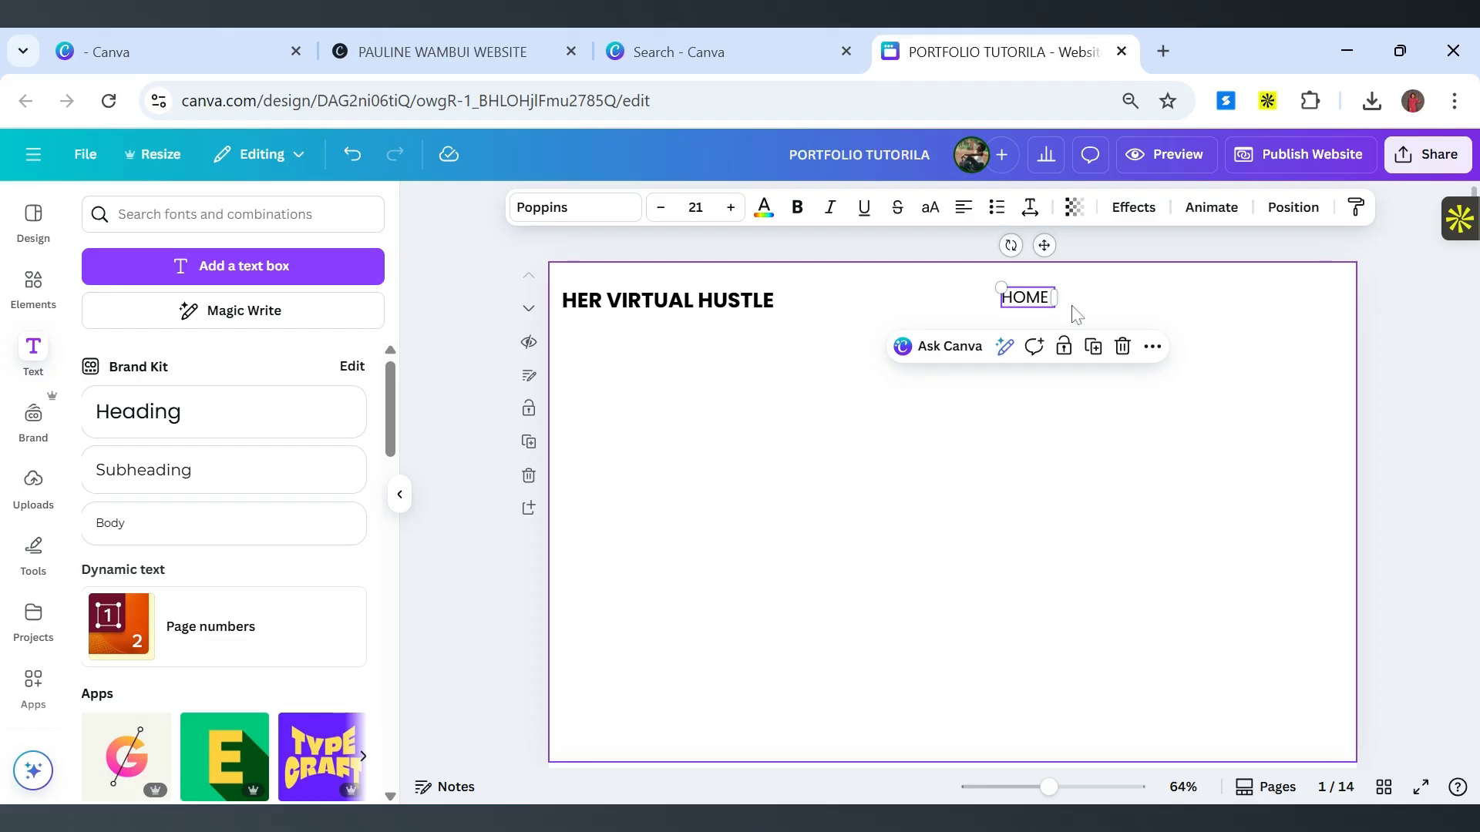
Duplicate the HOME label beside itself, change the copy's text to "ABOUT" and widen its box to fit one line.
{"action": "left_click", "coordinate": [1093, 347]}
{"action": "left_click_drag", "start_coordinate": [1053, 368], "coordinate": [1123, 361]}
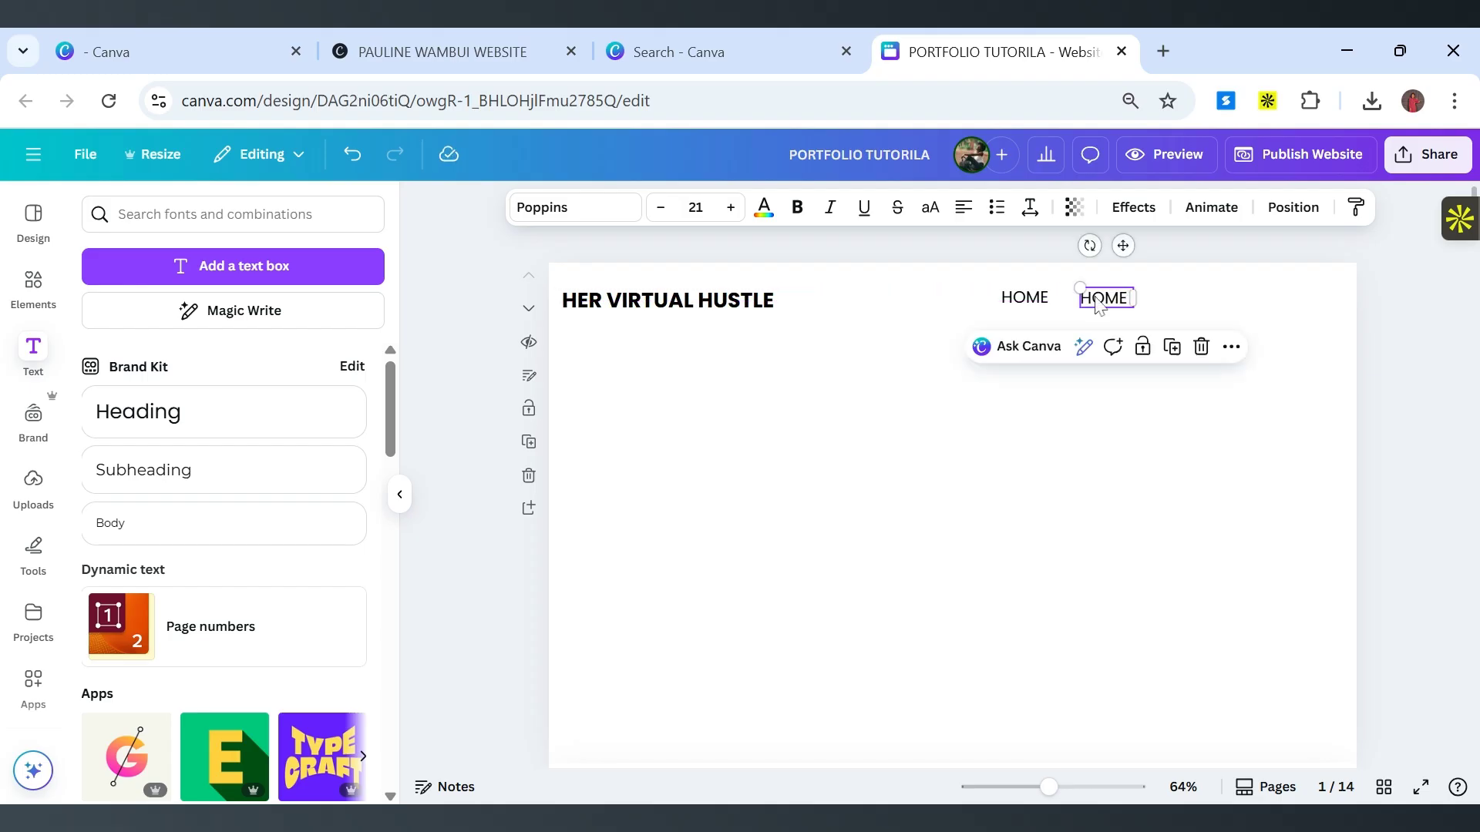
{"action": "double_click", "coordinate": [1097, 303]}
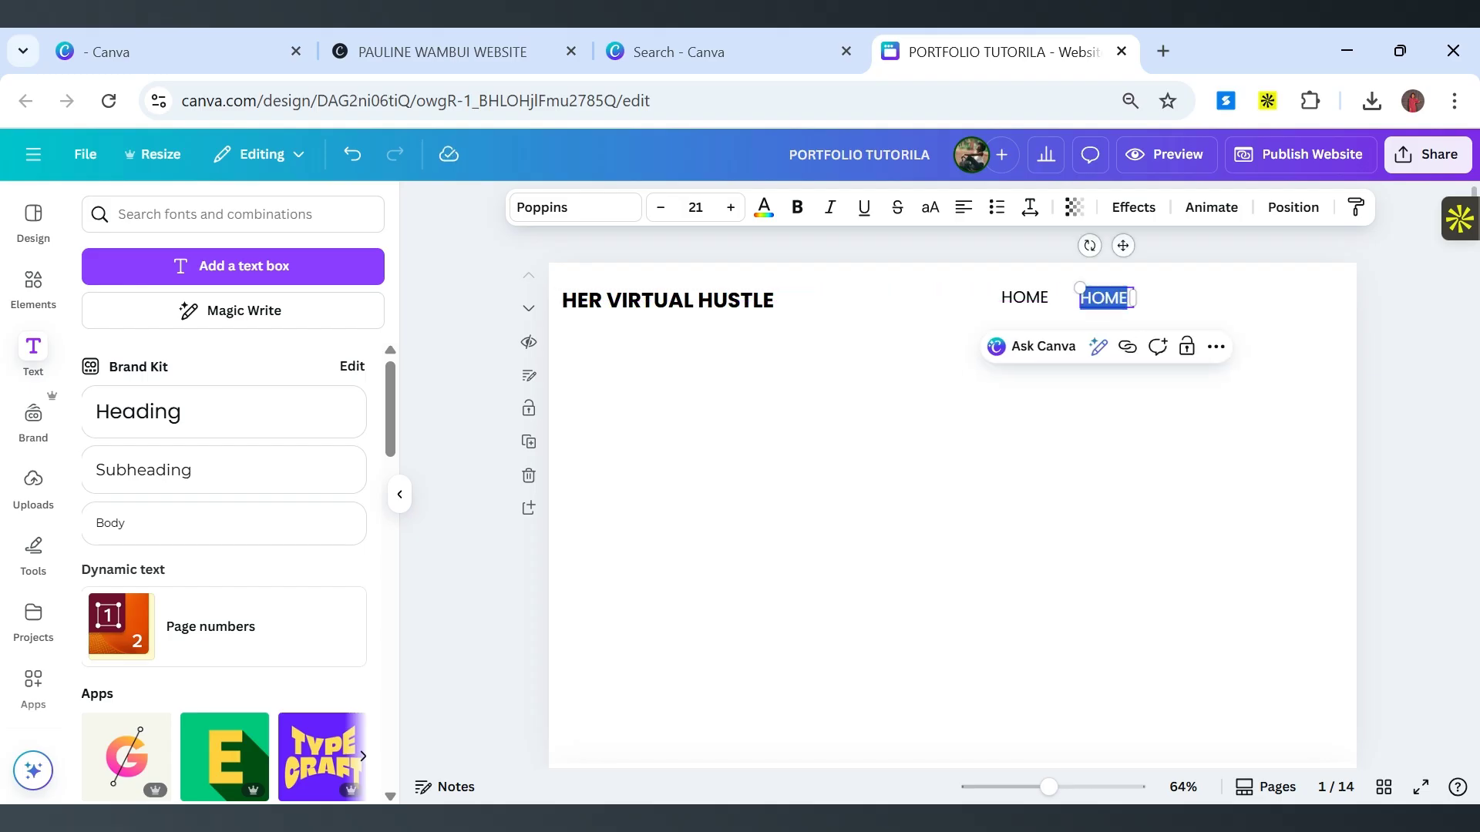
{"action": "type", "text": "ABOUT"}
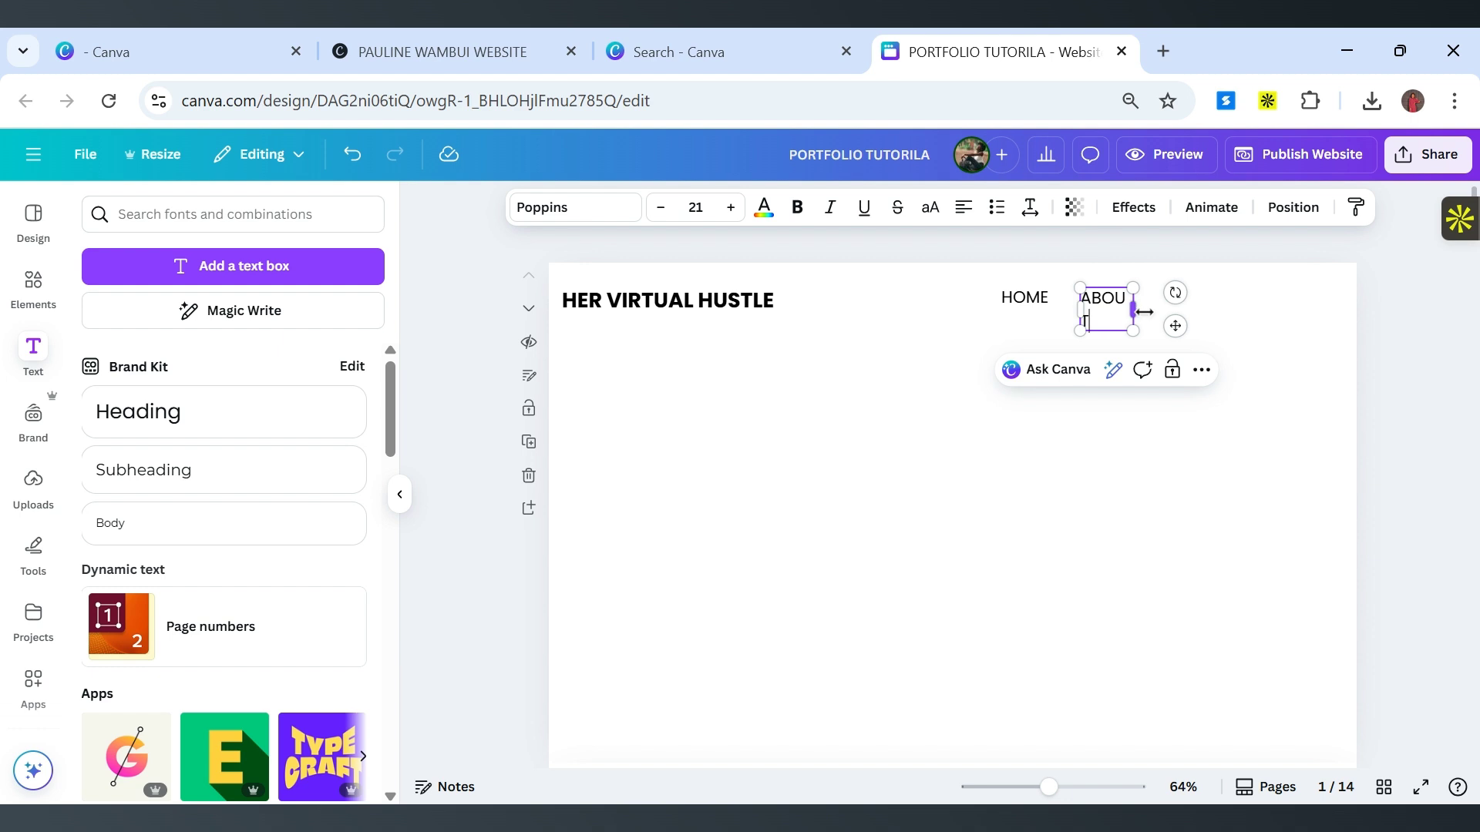
{"action": "mouse_move", "coordinate": [1138, 313]}
{"action": "left_mouse_down"}
{"action": "mouse_move", "coordinate": [1161, 317]}
{"action": "mouse_move", "coordinate": [1148, 310]}
{"action": "left_mouse_up"}
{"action": "left_click", "coordinate": [1082, 400]}
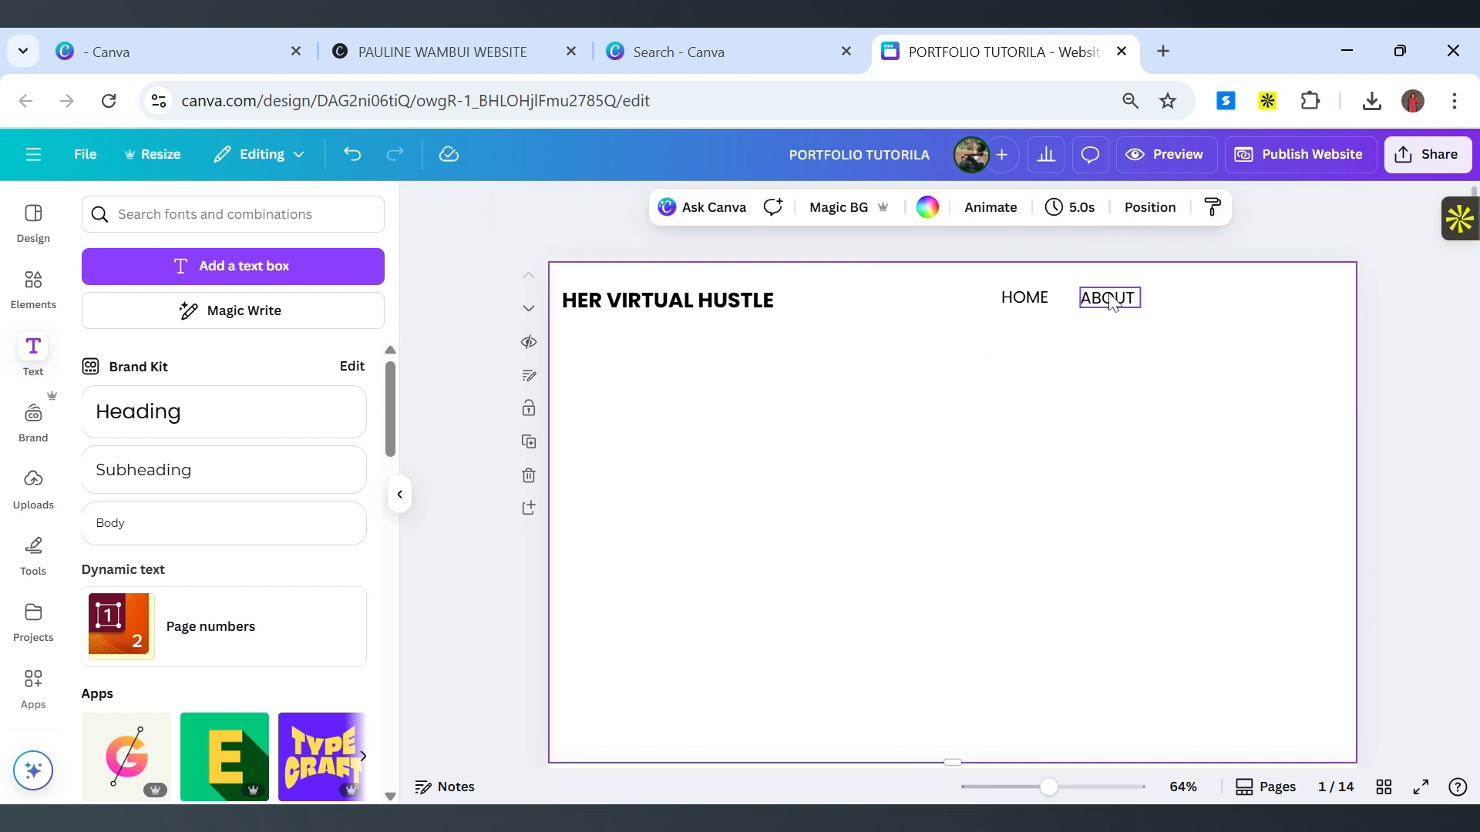
Duplicate the ABOUT label beside itself, change the copy's text to "SERVICES" and widen its box to fit one line.
{"action": "left_click", "coordinate": [1110, 302]}
{"action": "key", "text": "ctrl+d"}
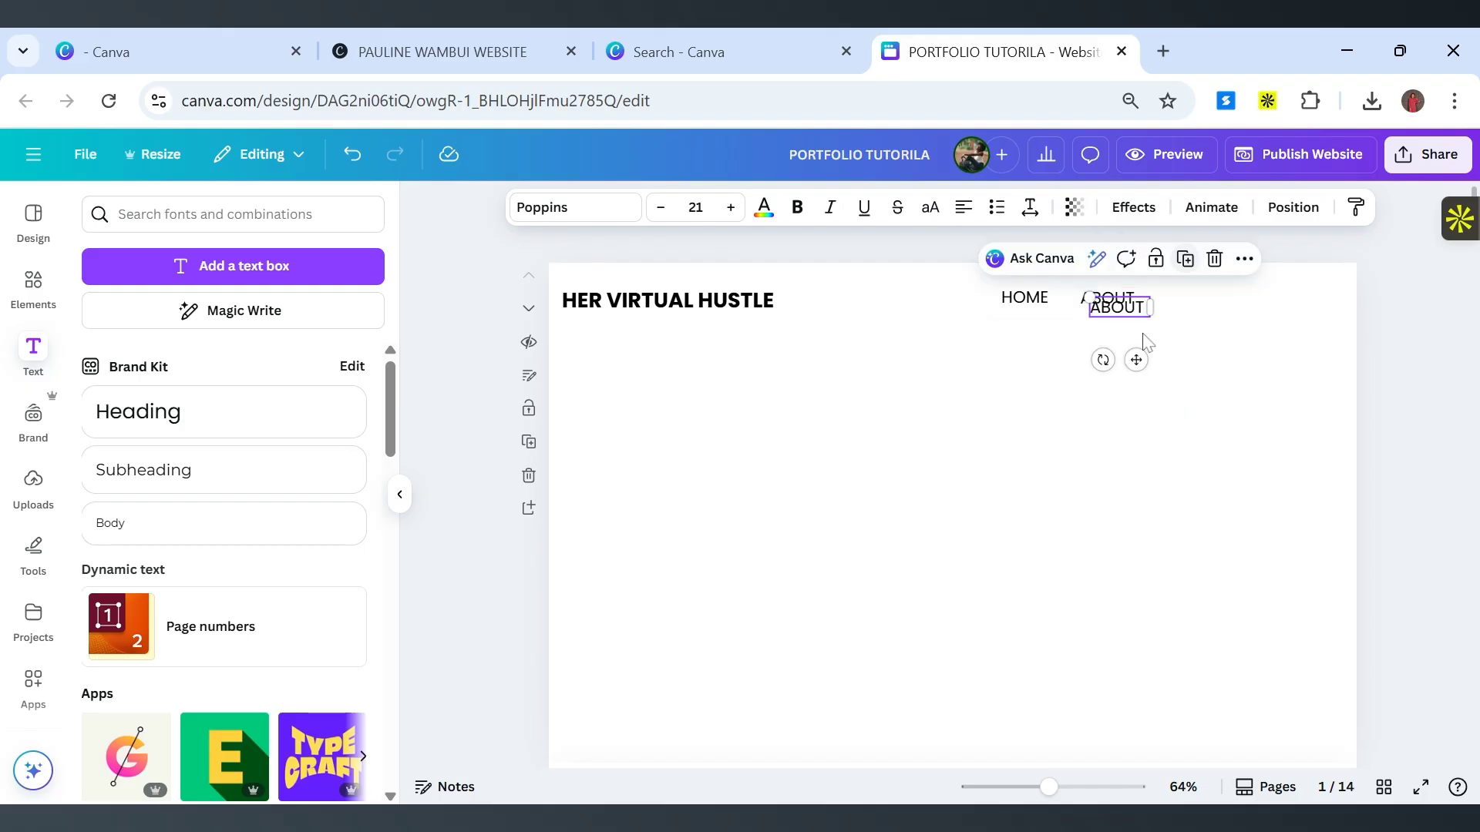
{"action": "left_click_drag", "start_coordinate": [1136, 360], "coordinate": [1217, 350]}
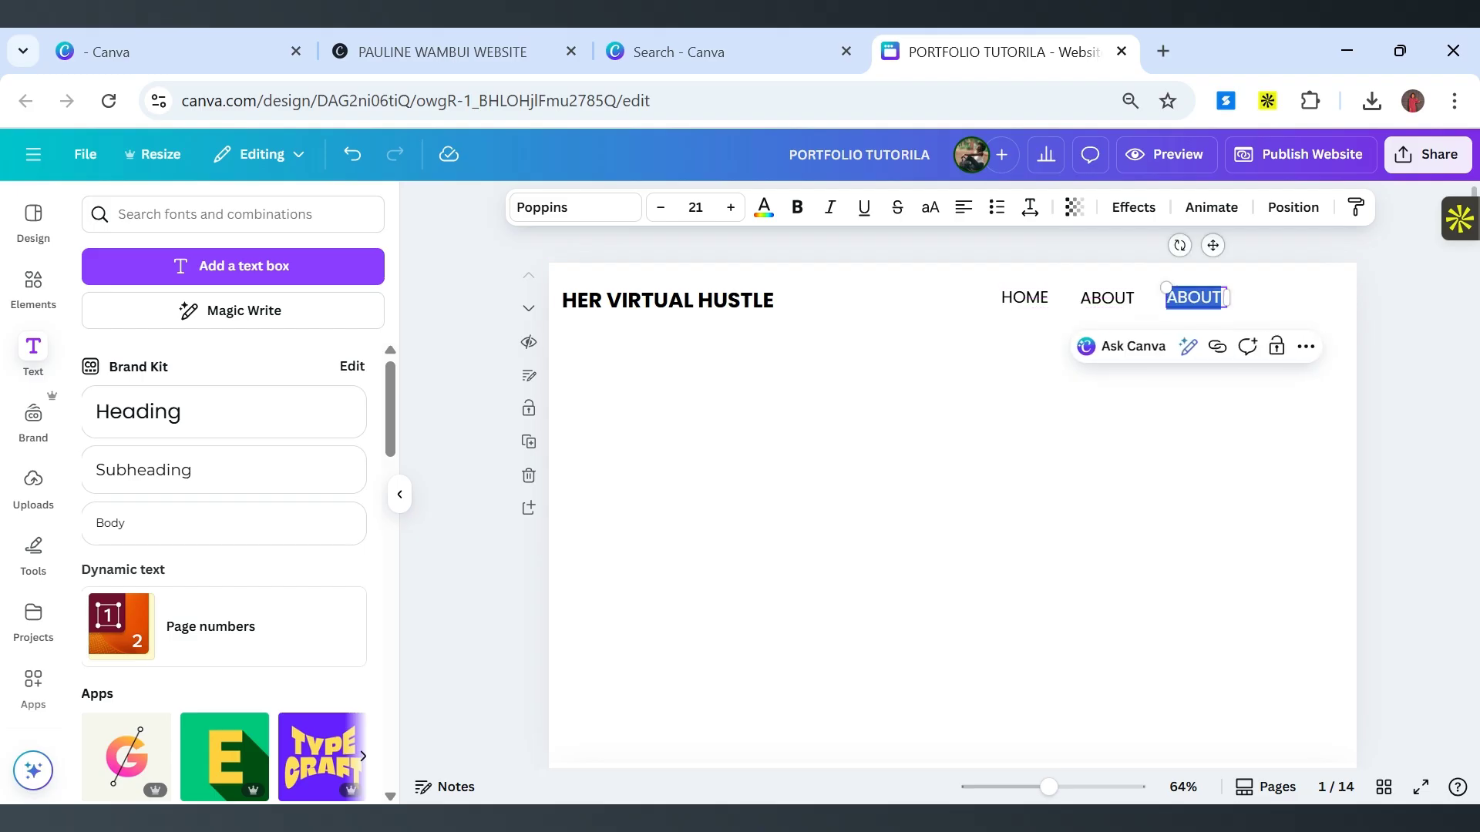
{"action": "type", "text": "SERVICES"}
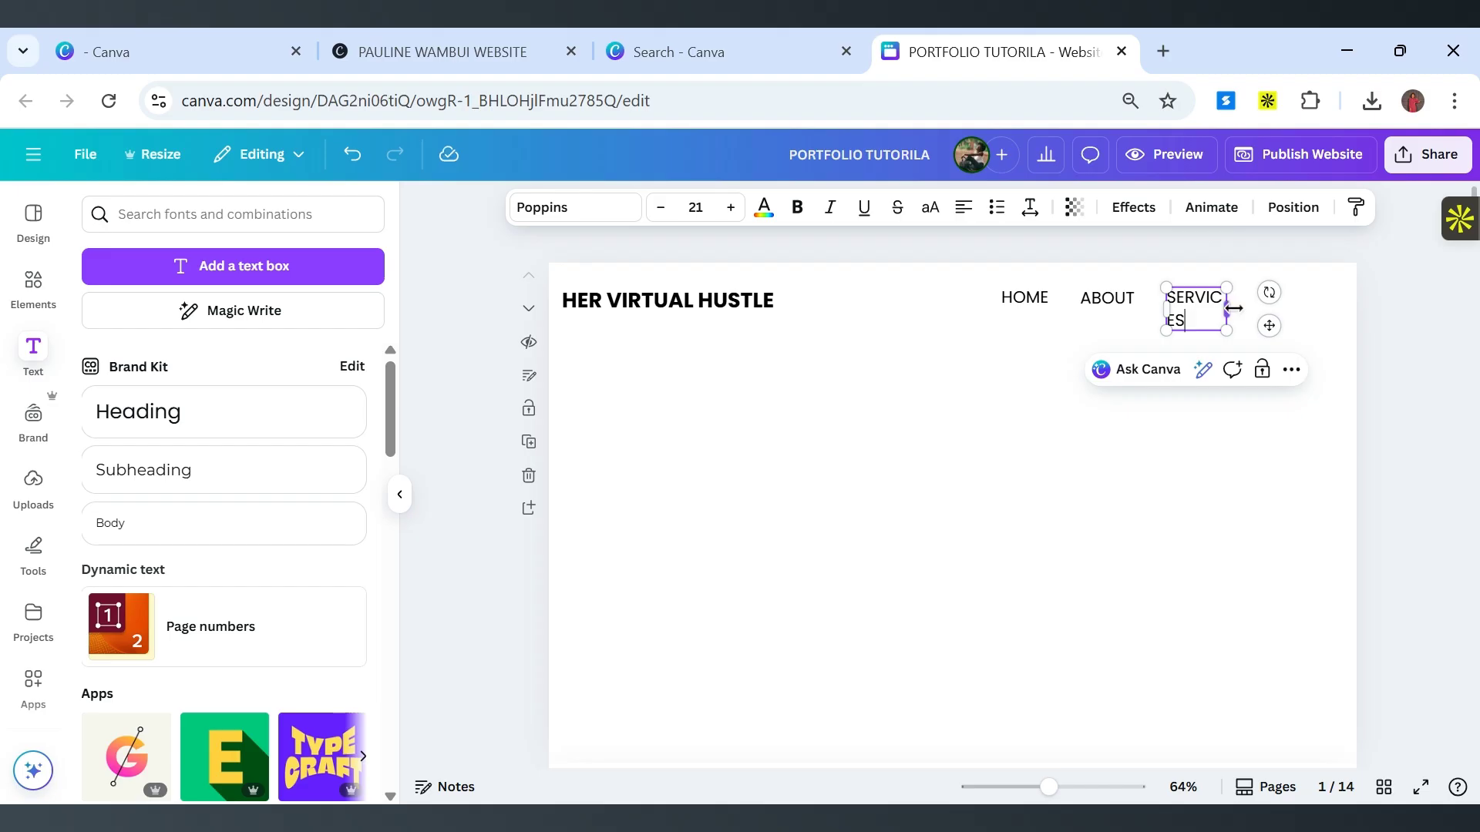
{"action": "left_click_drag", "start_coordinate": [1229, 311], "coordinate": [1246, 312]}
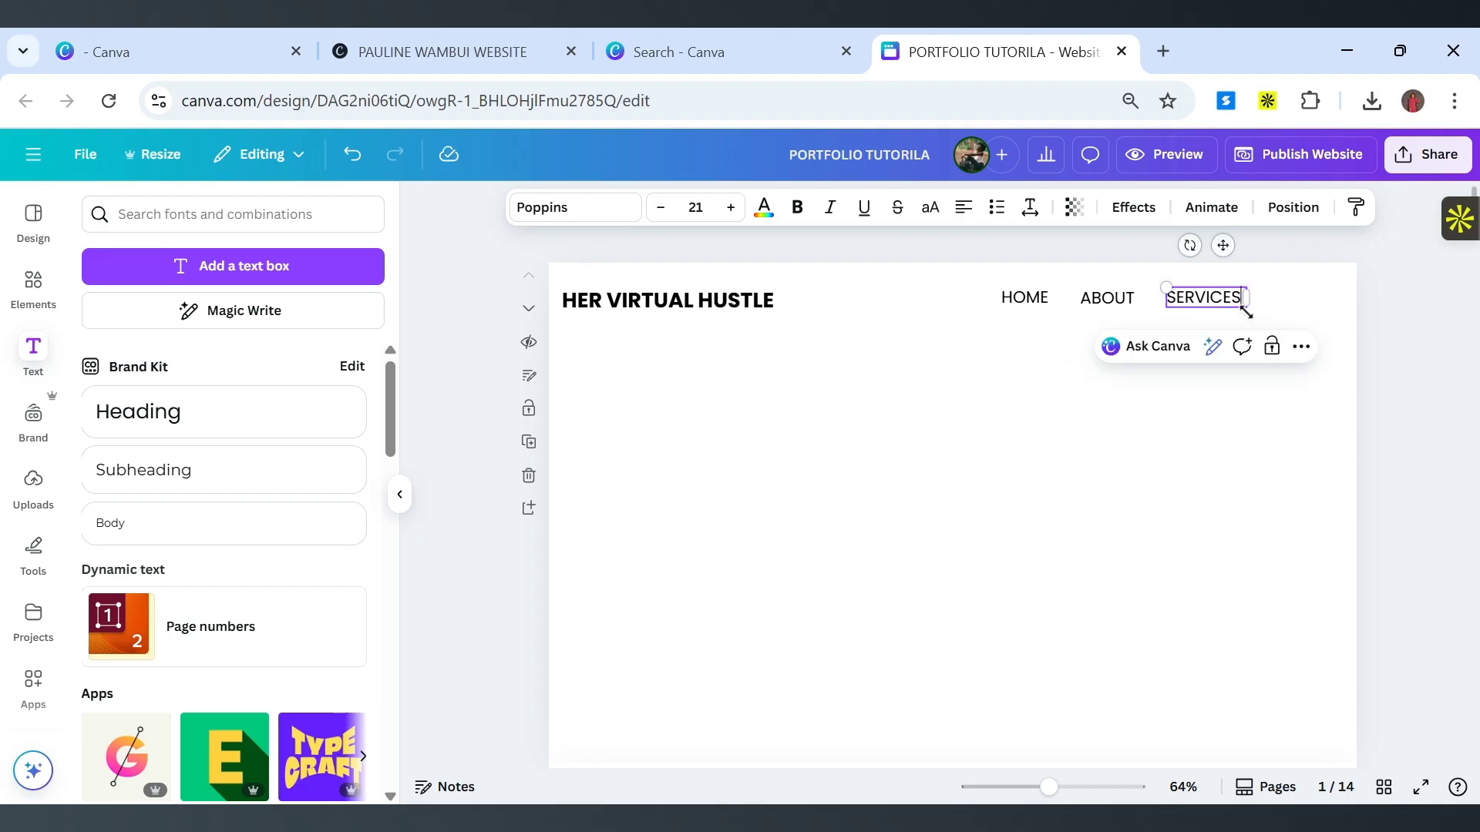
{"action": "left_click", "coordinate": [1291, 423]}
Duplicate the SERVICES label to its right with equal spacing and change the copy's text to "CONTACT".
{"action": "left_click", "coordinate": [1212, 299]}
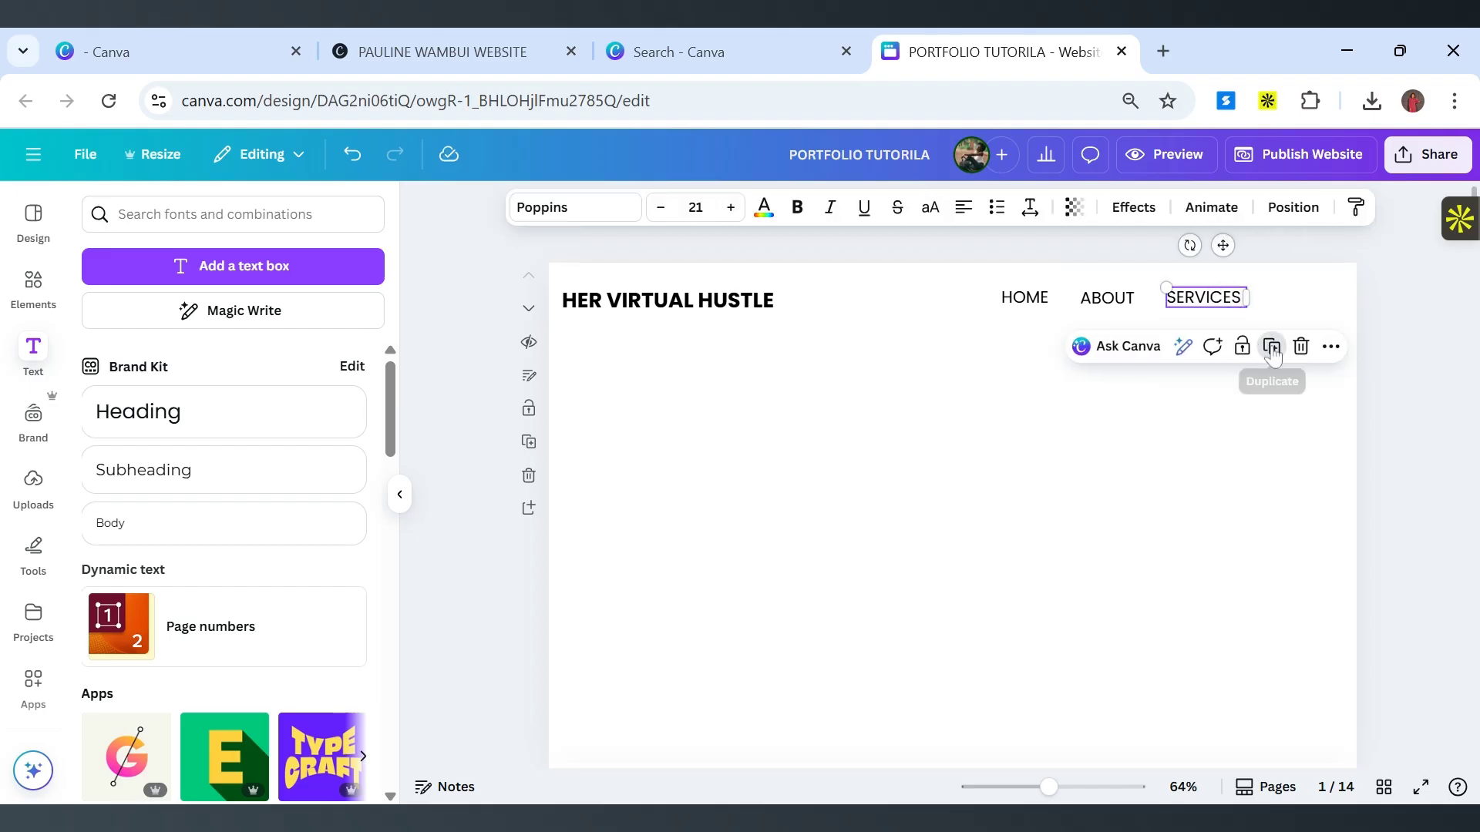
{"action": "left_click", "coordinate": [1270, 346]}
{"action": "left_click_drag", "start_coordinate": [1233, 357], "coordinate": [1325, 344]}
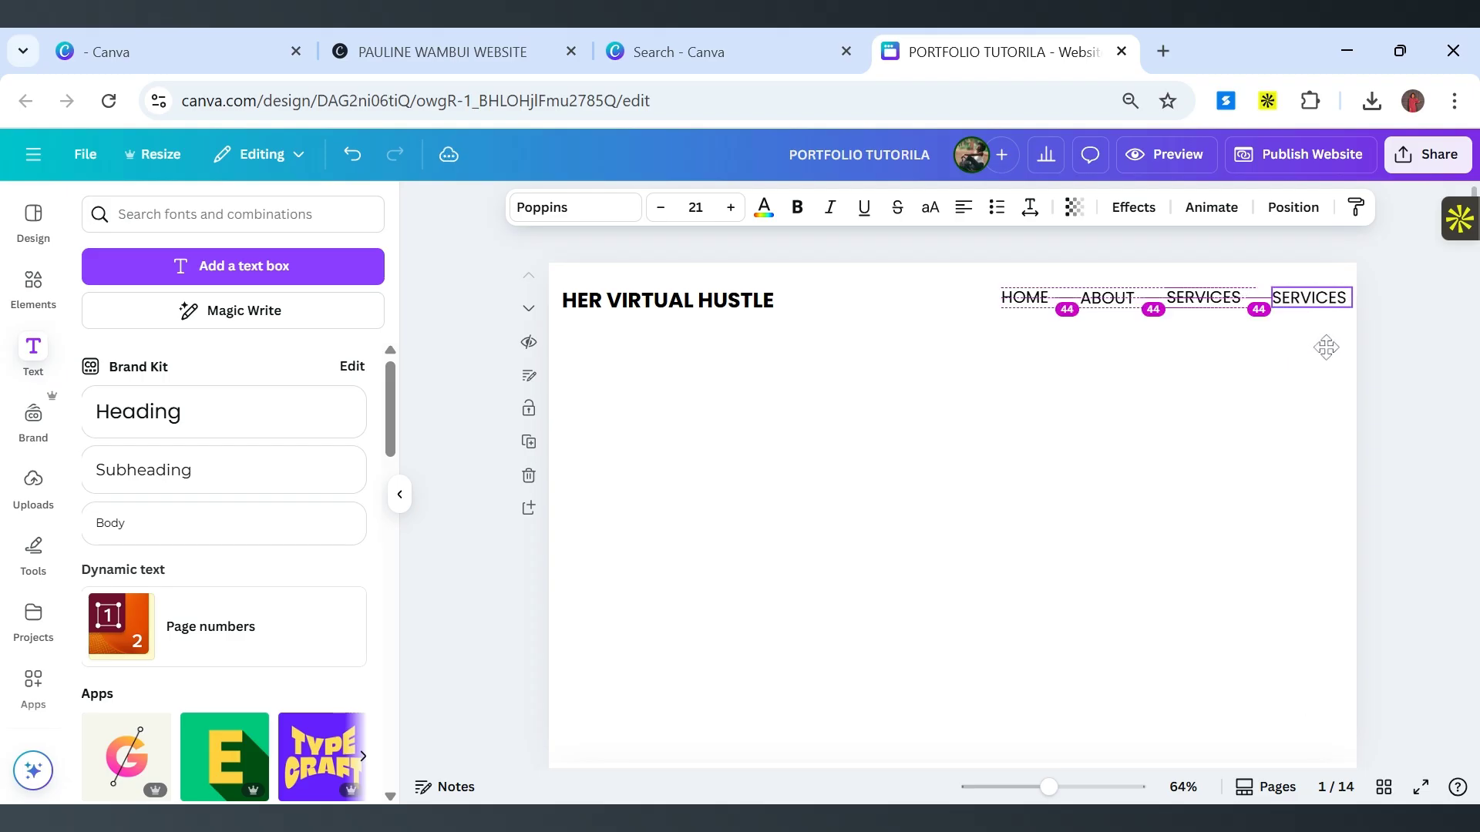
{"action": "double_click", "coordinate": [1350, 297]}
{"action": "type", "text": "CONTACT"}
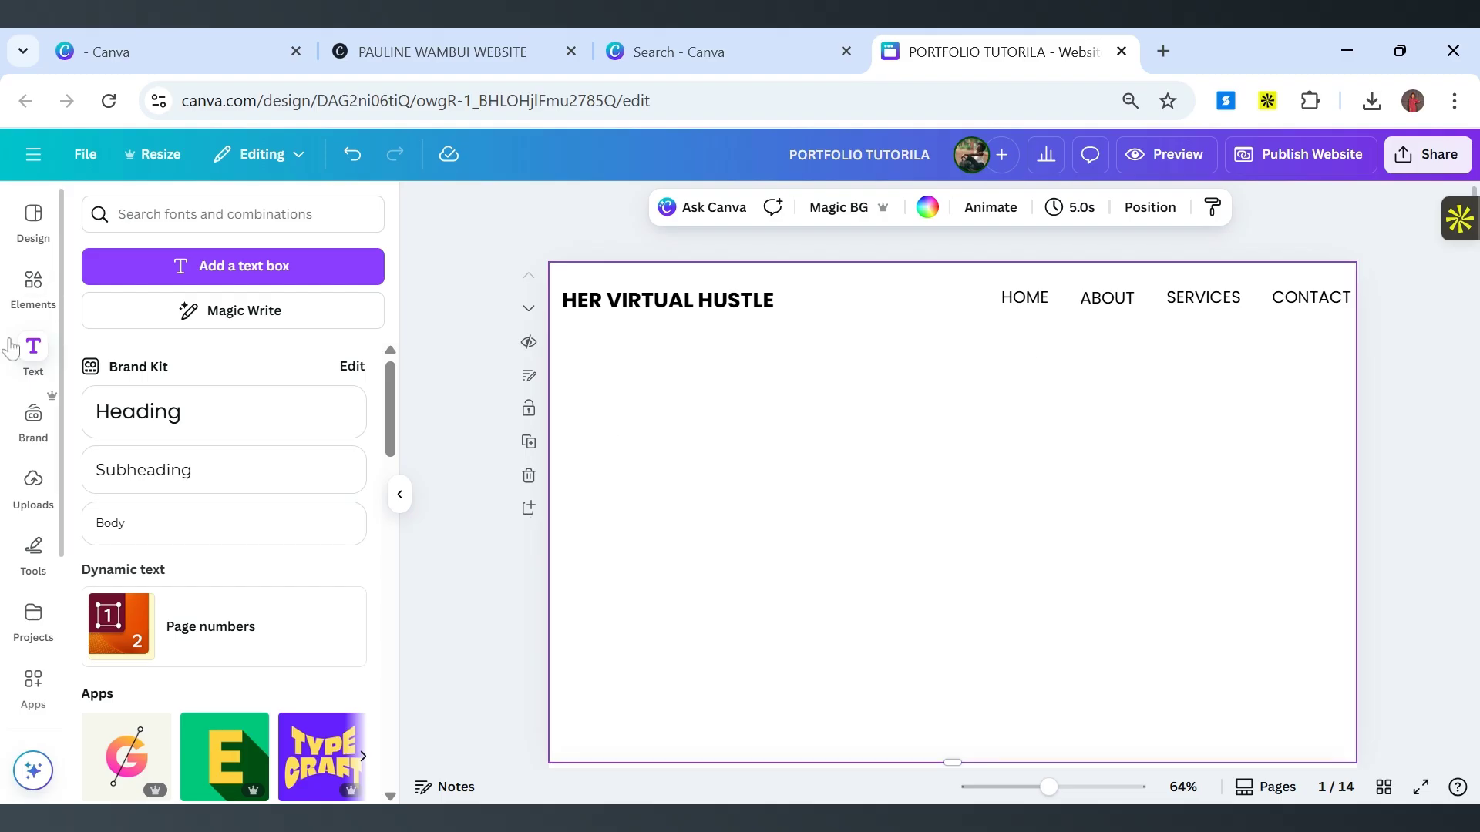
Search the element photos for "A LADY TYPING ON A LAPTOP" and insert the one of a seated woman in jeans typing on a laptop.
{"action": "left_click", "coordinate": [34, 283]}
{"action": "left_click", "coordinate": [168, 215]}
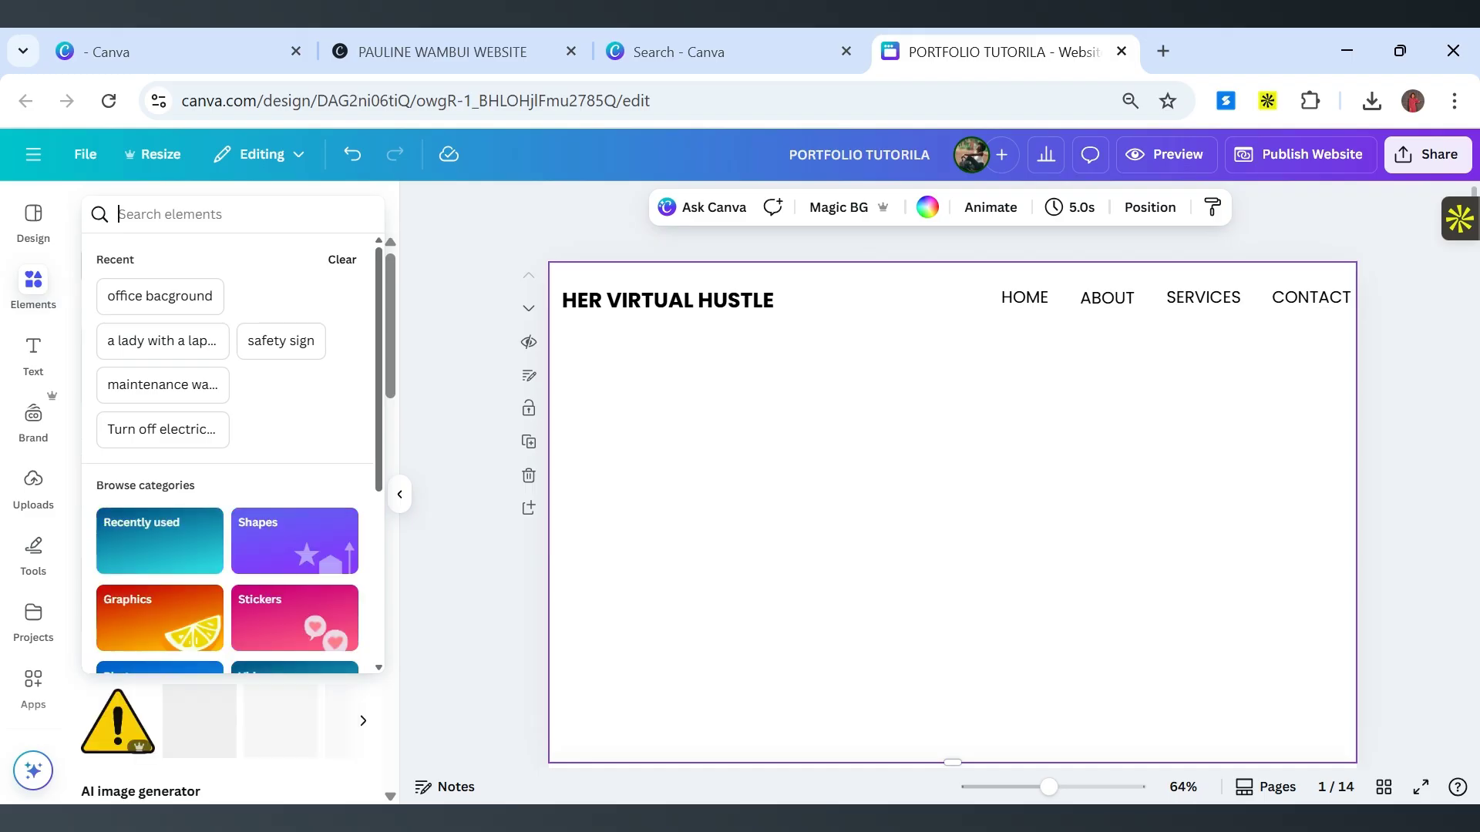
{"action": "type", "text": "A LAD"}
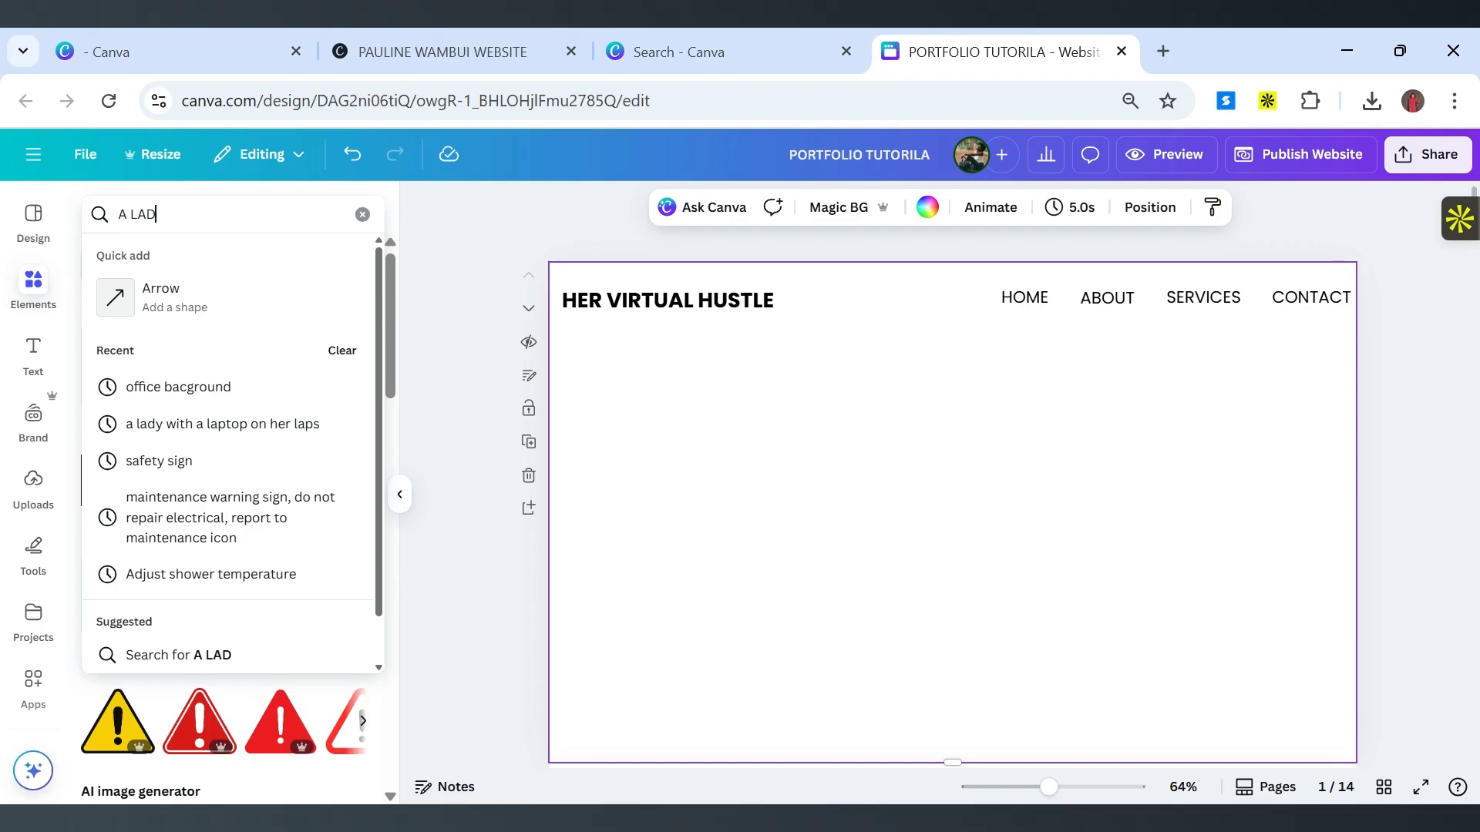
{"action": "type", "text": "Y TYPI"}
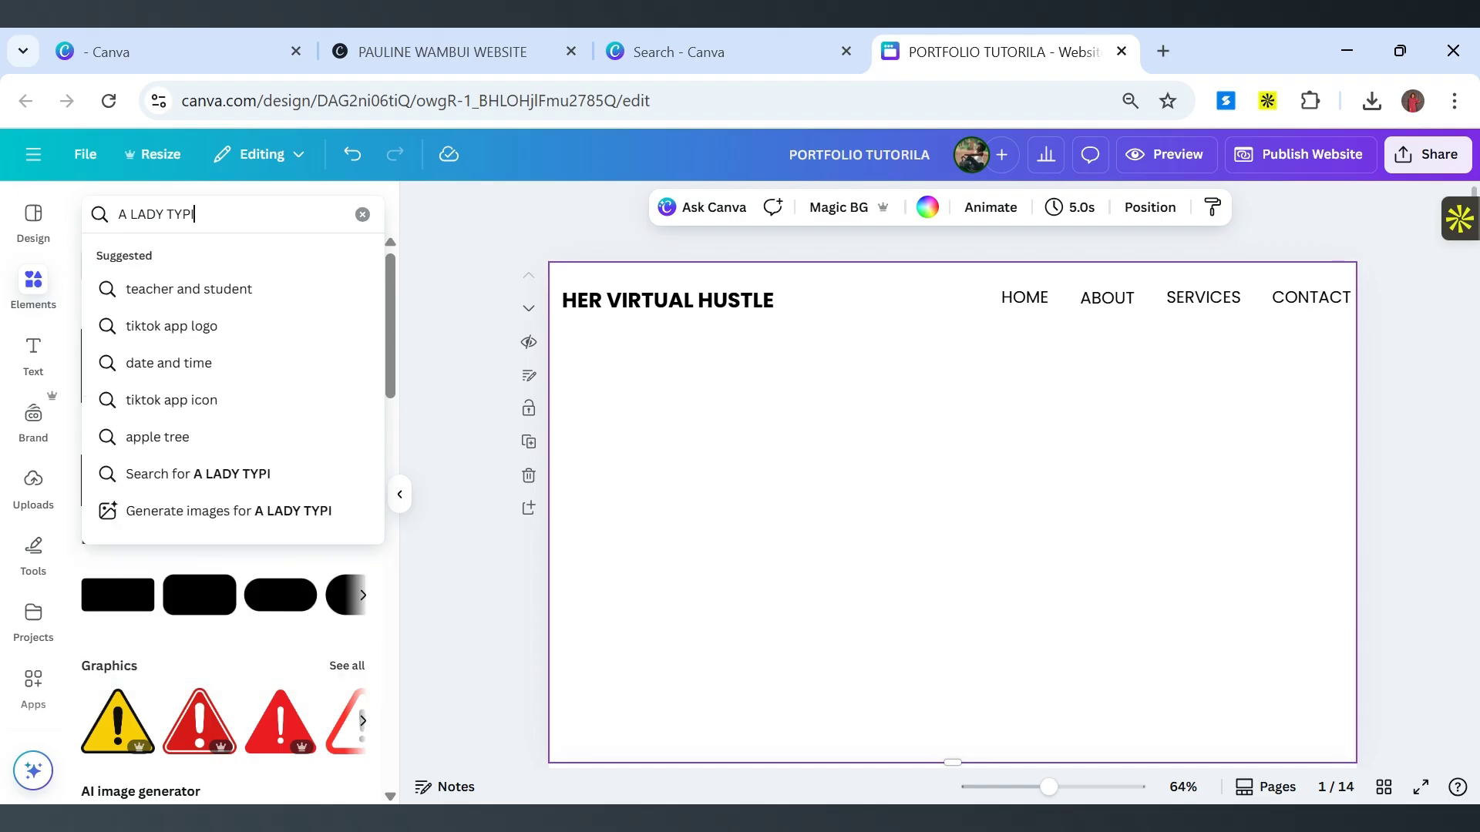
{"action": "type", "text": "NG O"}
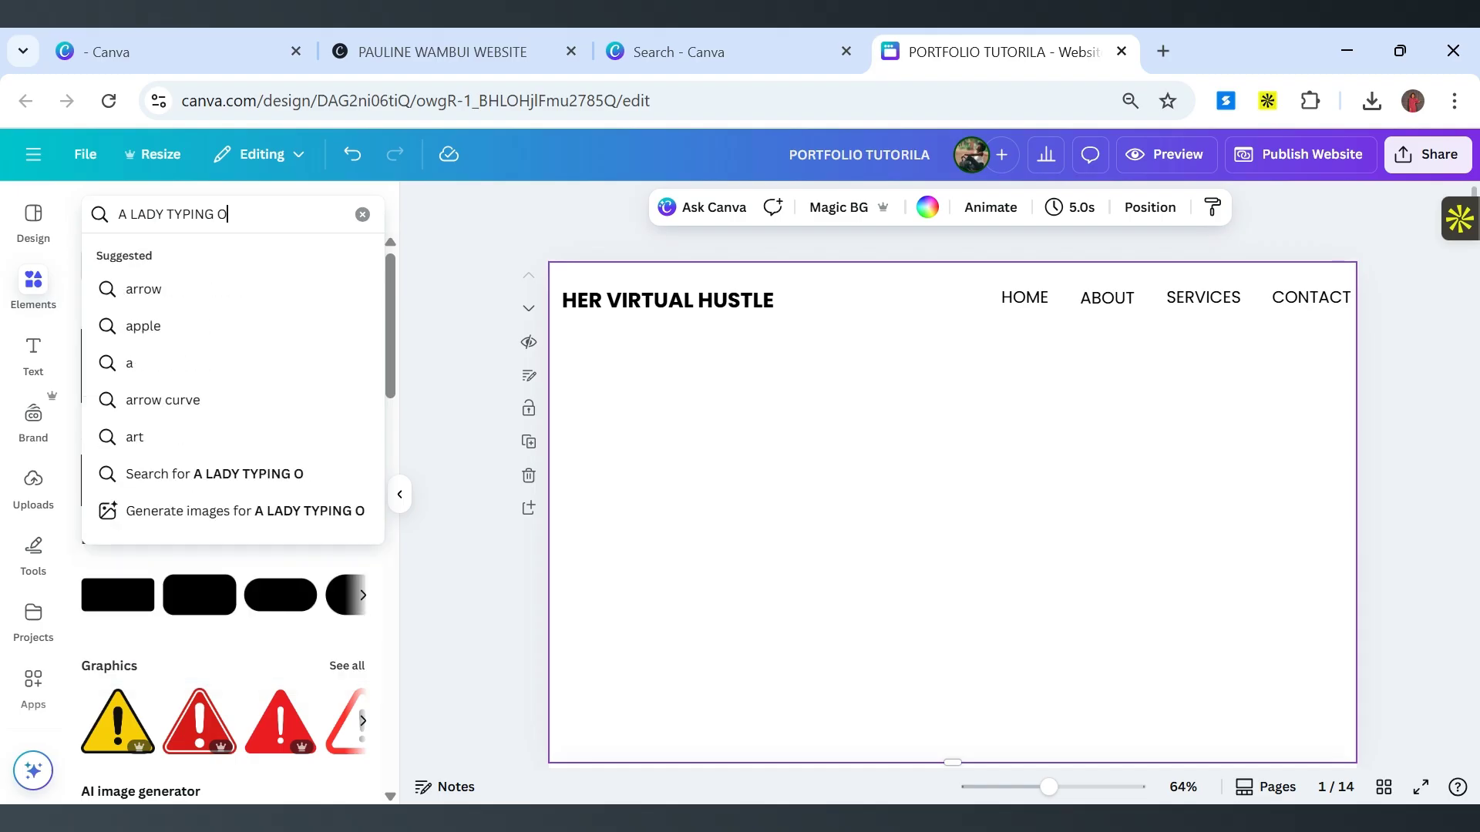
{"action": "type", "text": "N A LAPTOP"}
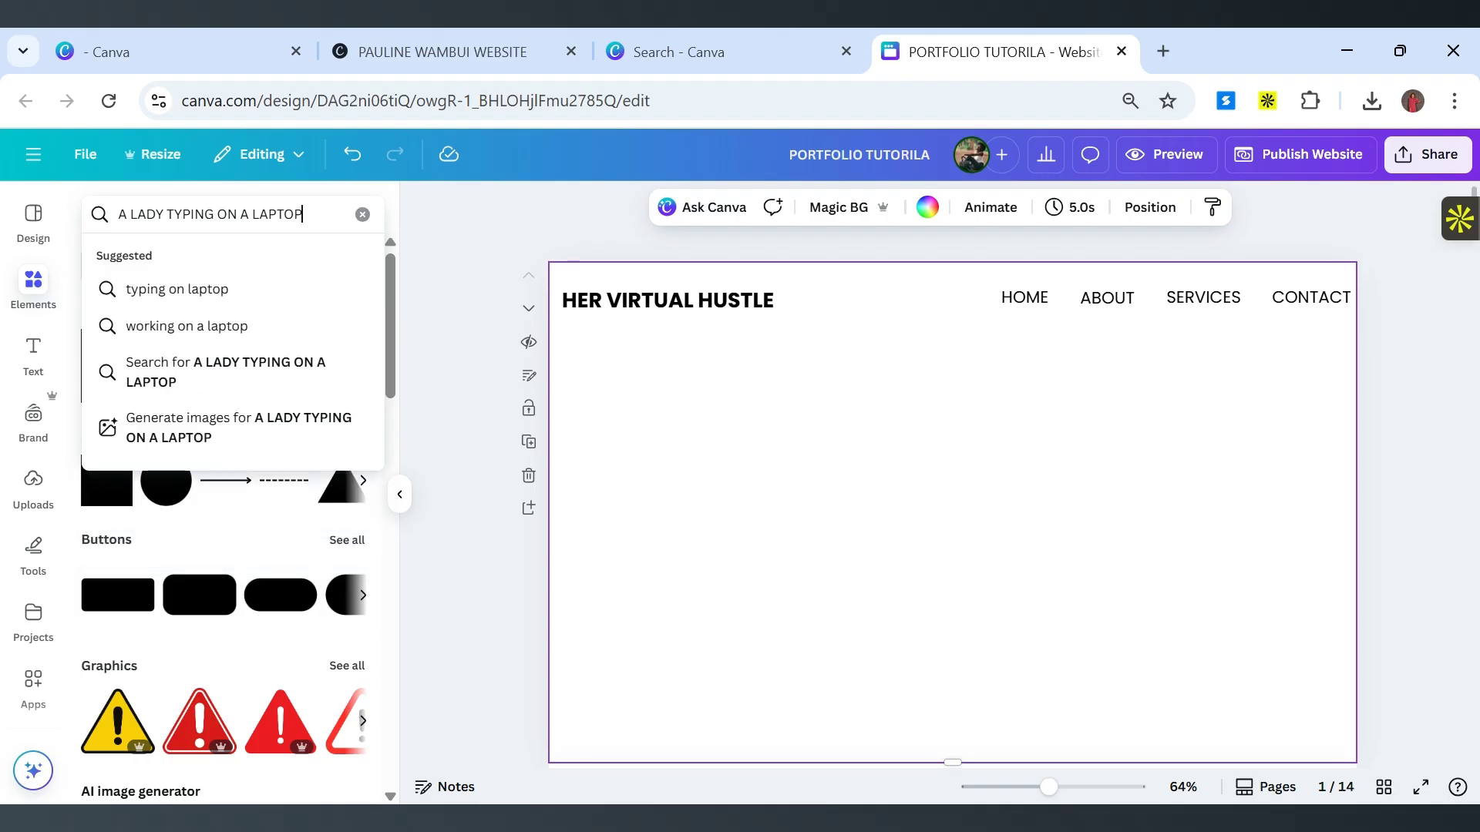
{"action": "key", "text": "Return"}
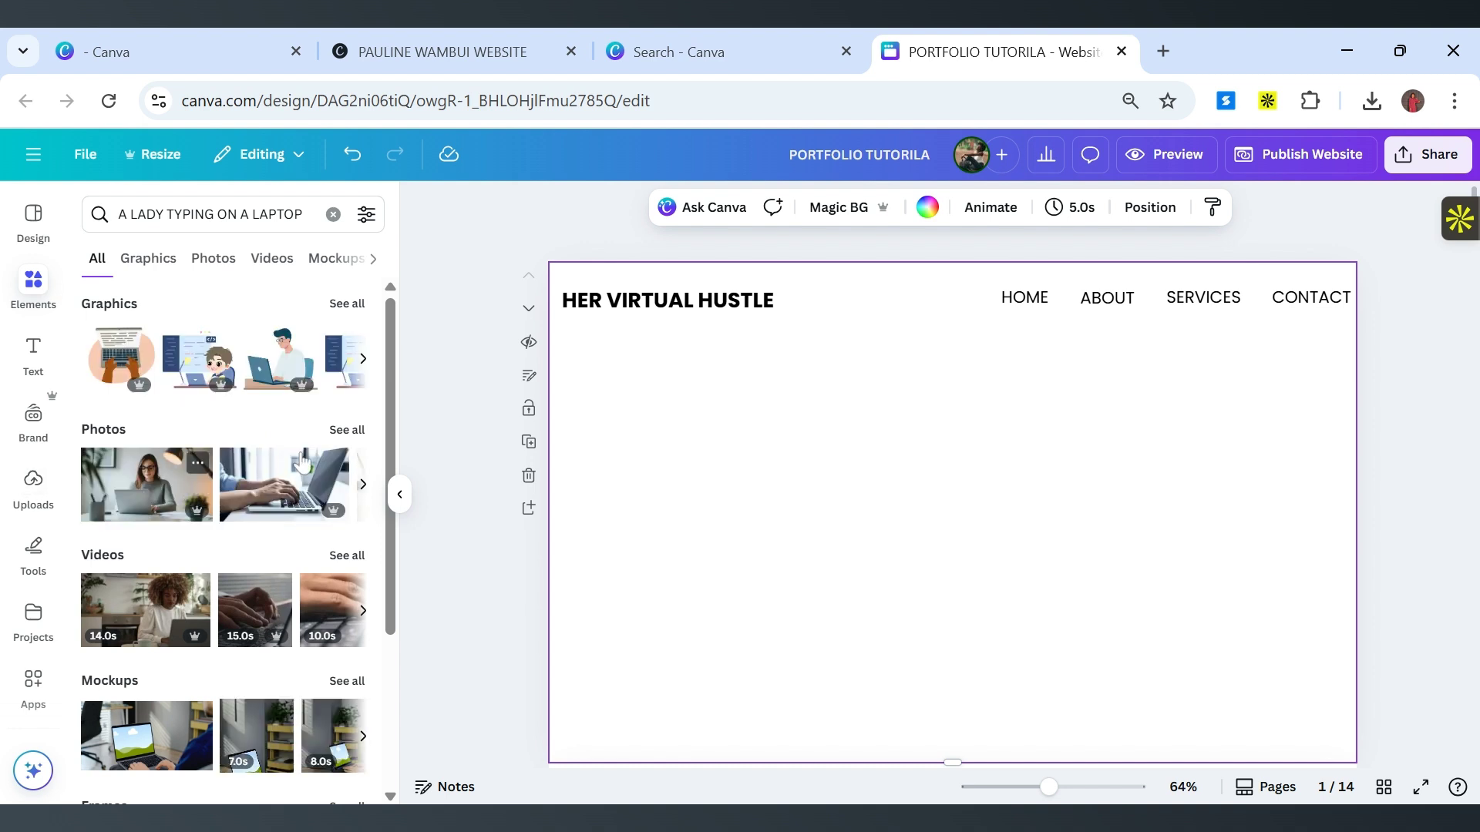
{"action": "left_click", "coordinate": [343, 430]}
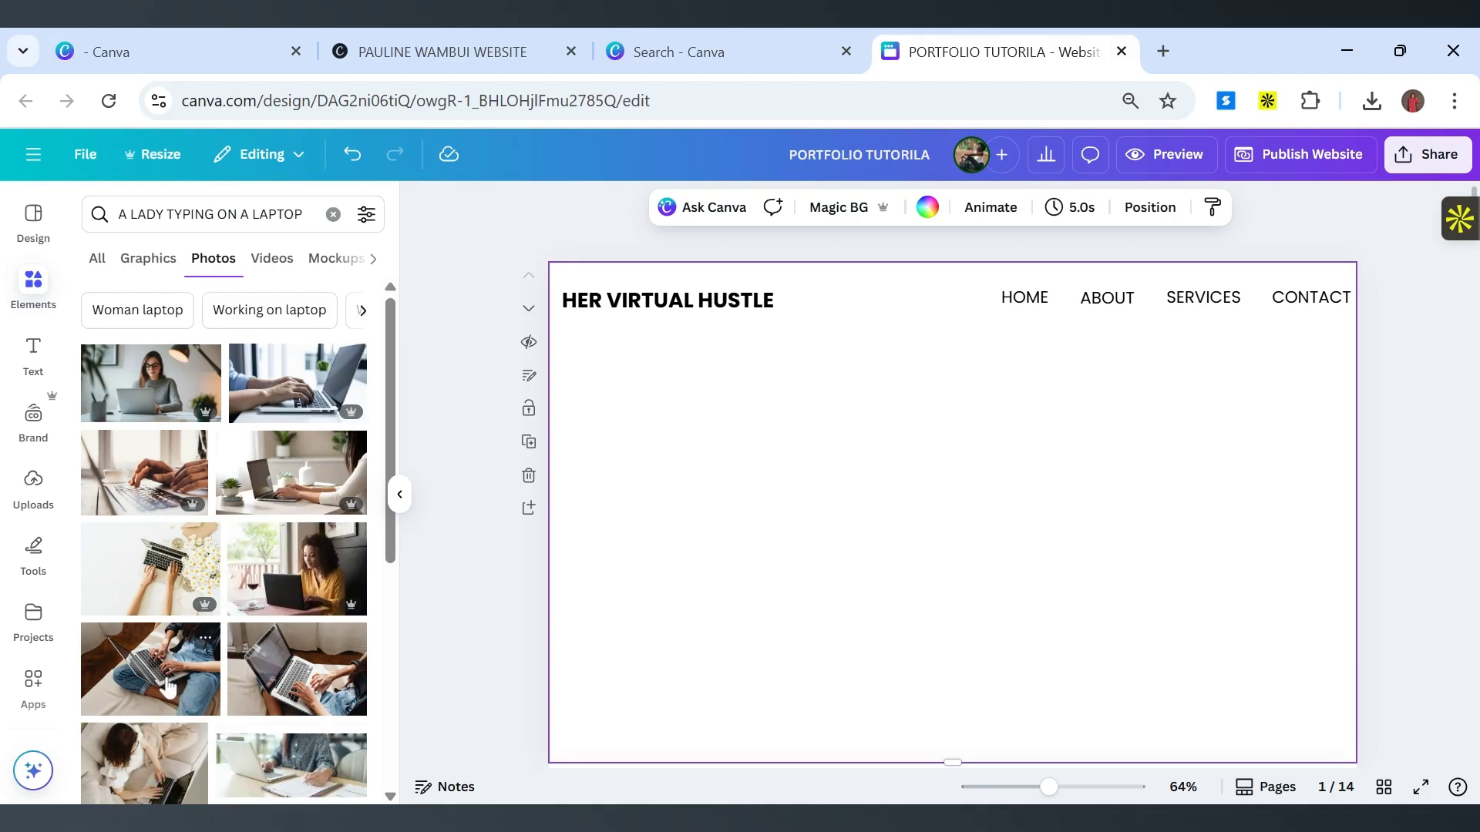
{"action": "left_click", "coordinate": [166, 686]}
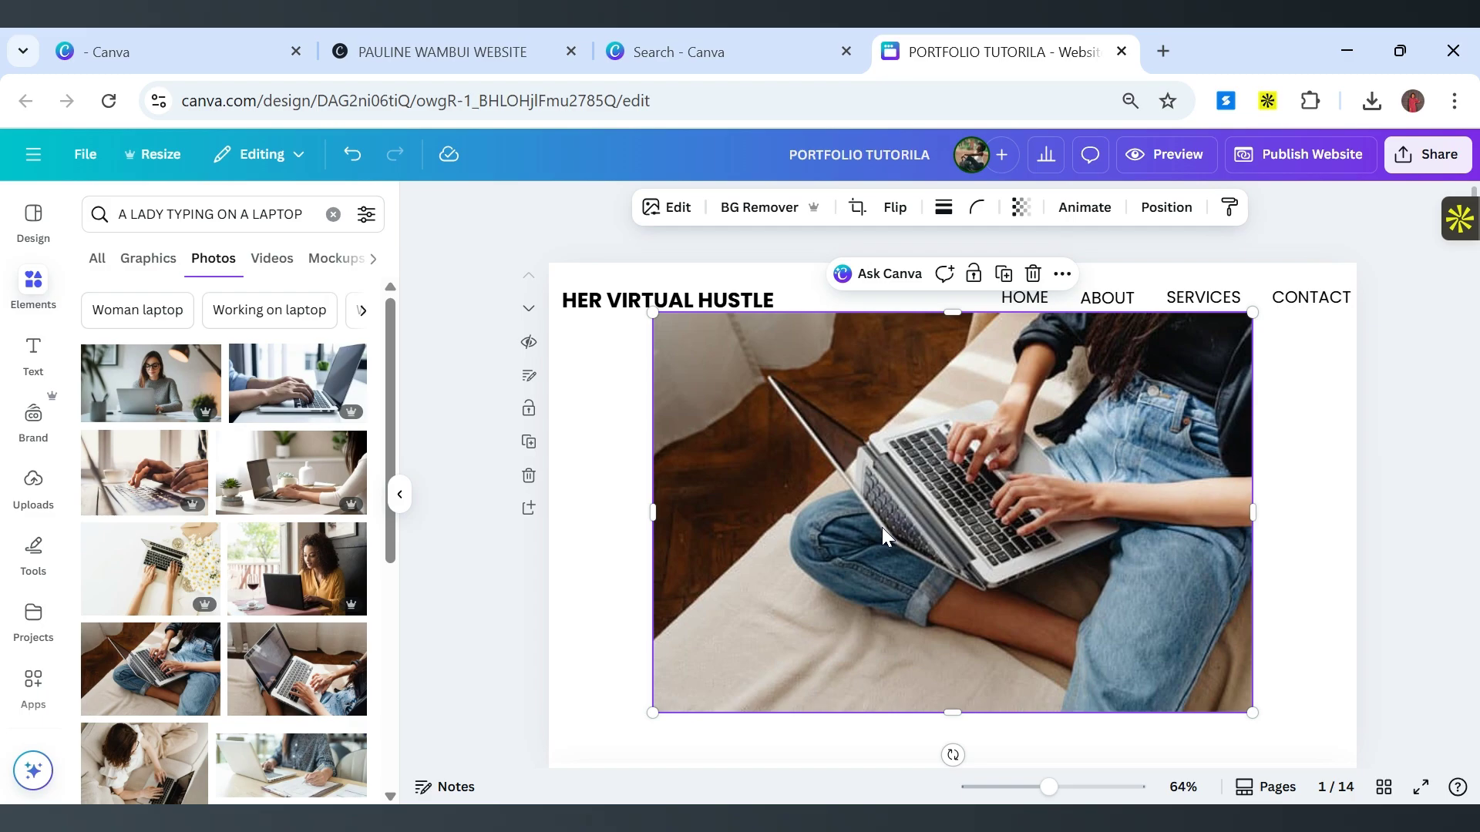
Move the laptop photo below the header and stretch it across the full page width, with its top edge just under the navigation labels.
{"action": "left_click_drag", "start_coordinate": [881, 532], "coordinate": [885, 581]}
{"action": "left_click_drag", "start_coordinate": [652, 566], "coordinate": [546, 553]}
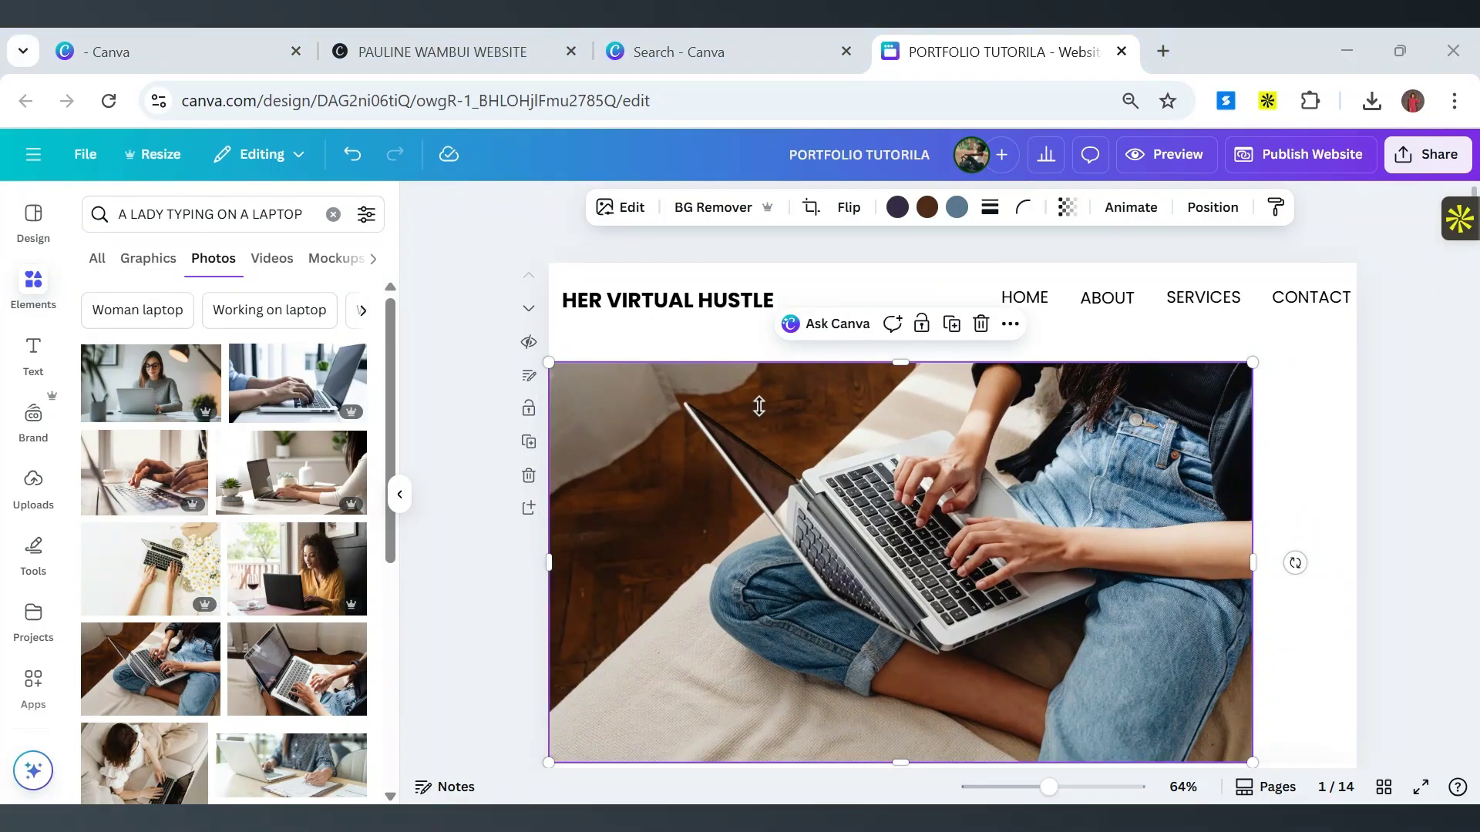
{"action": "left_click_drag", "start_coordinate": [1253, 563], "coordinate": [1358, 570]}
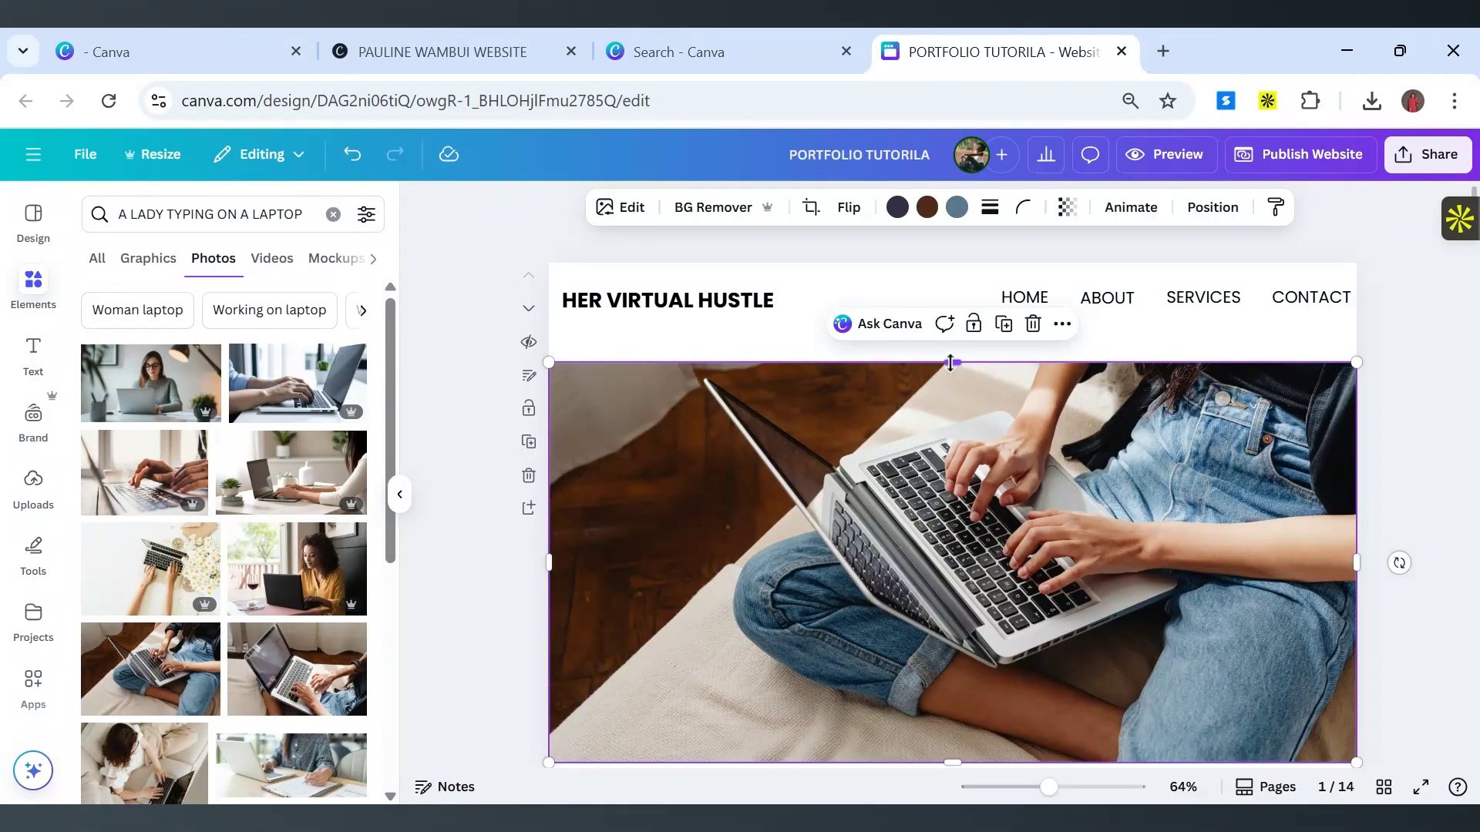
{"action": "left_click_drag", "start_coordinate": [952, 363], "coordinate": [952, 341]}
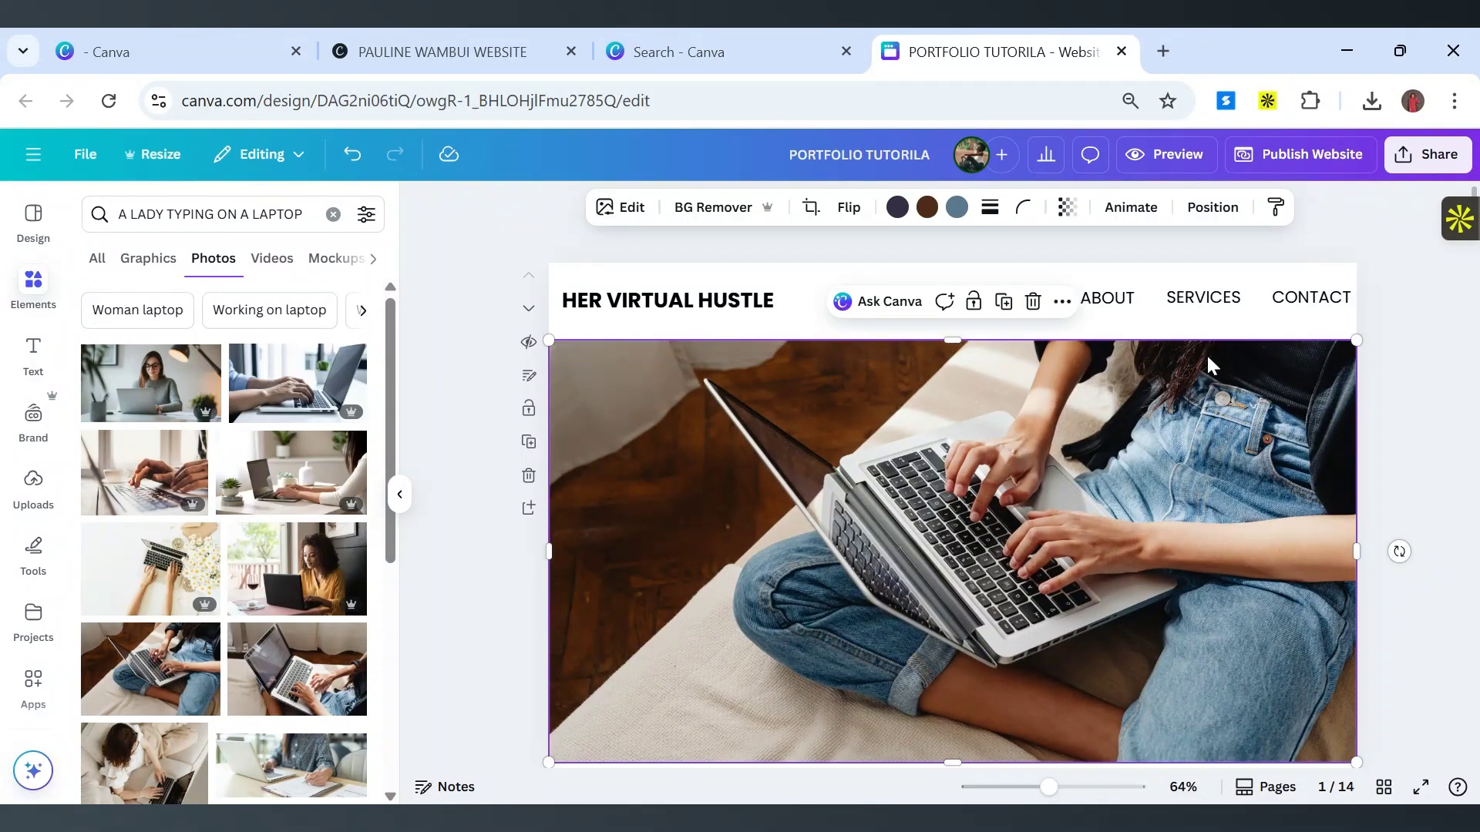
{"action": "left_click", "coordinate": [1459, 426]}
{"action": "scroll", "coordinate": [1459, 426], "scroll_direction": "down", "scroll_amount": 3}
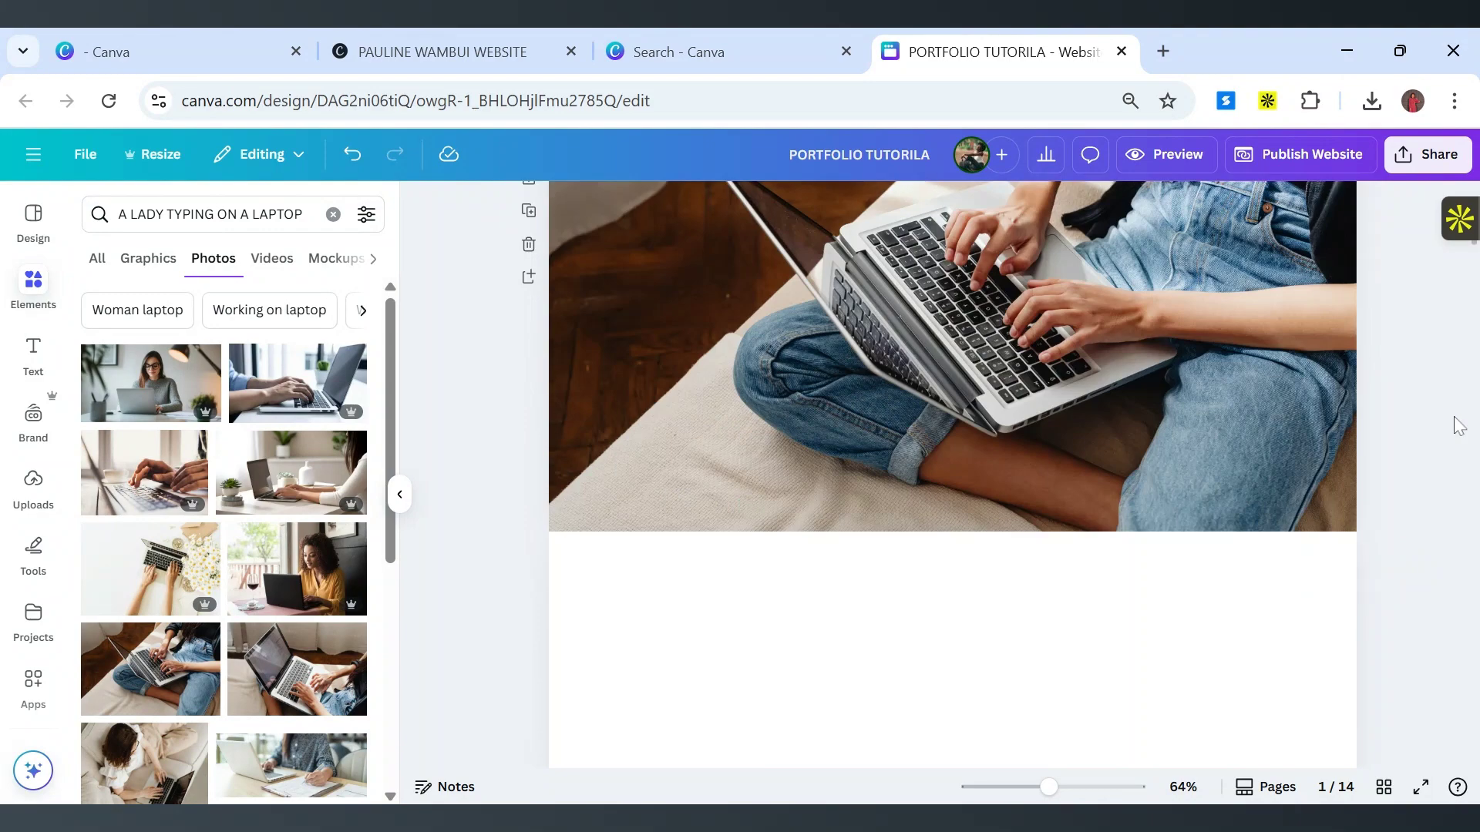
{"action": "scroll", "coordinate": [1459, 426], "scroll_direction": "up", "scroll_amount": 3}
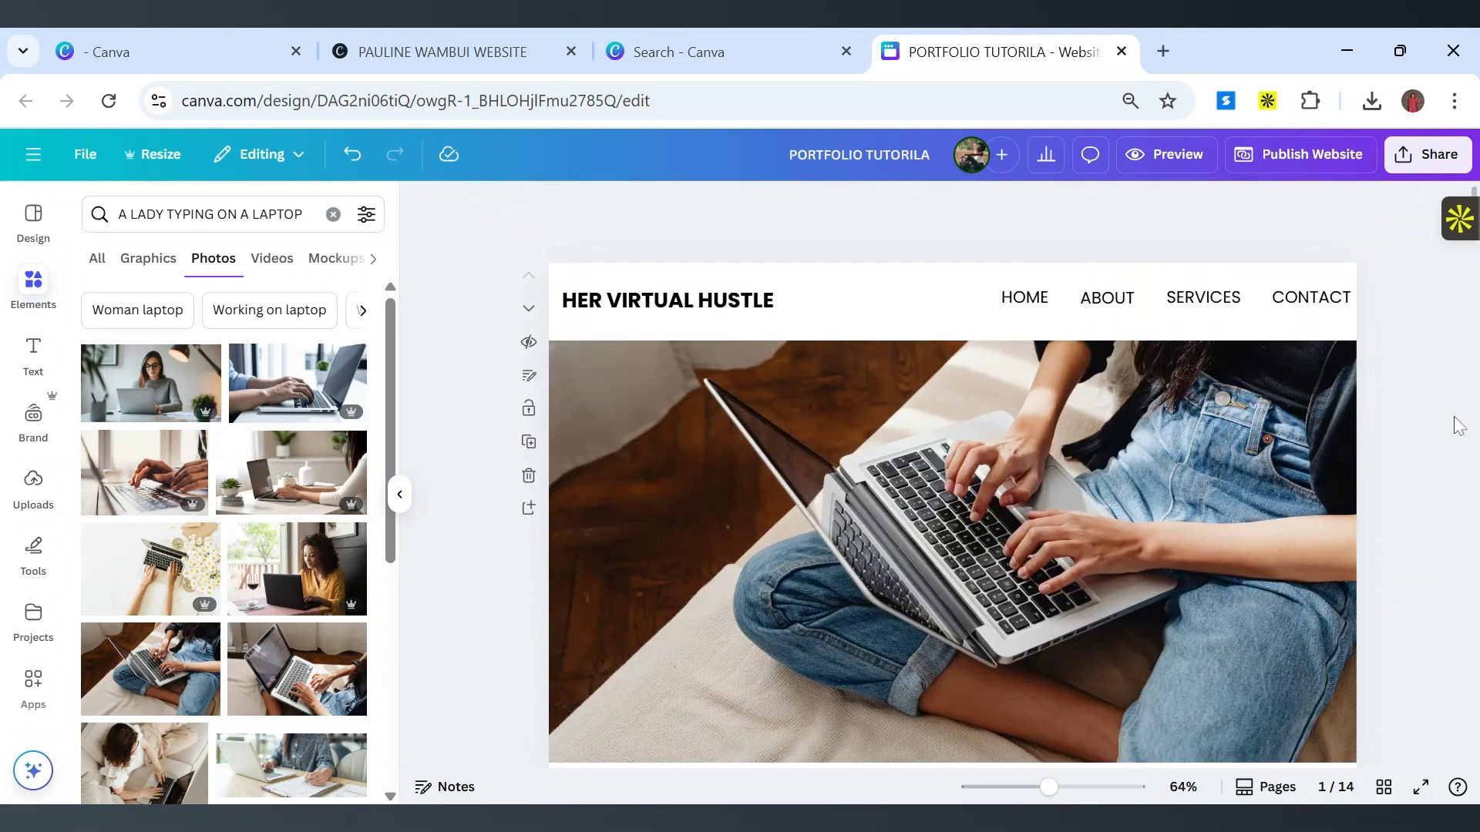
Duplicate the HER VIRTUAL HUSTLE heading and place the copy over the middle of the laptop photo.
{"action": "left_click", "coordinate": [1033, 474]}
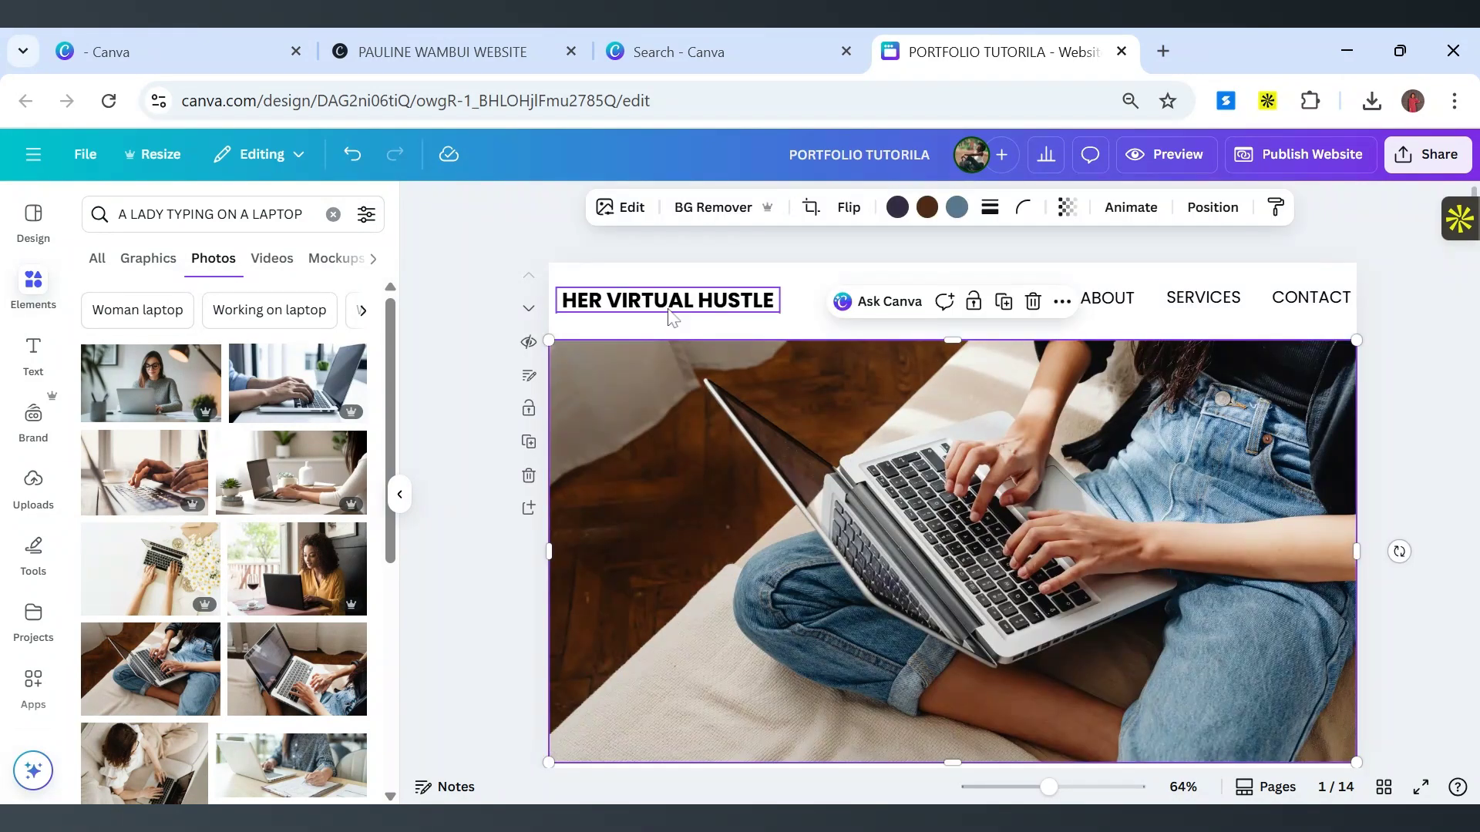
{"action": "left_click", "coordinate": [668, 306]}
{"action": "left_click", "coordinate": [726, 357]}
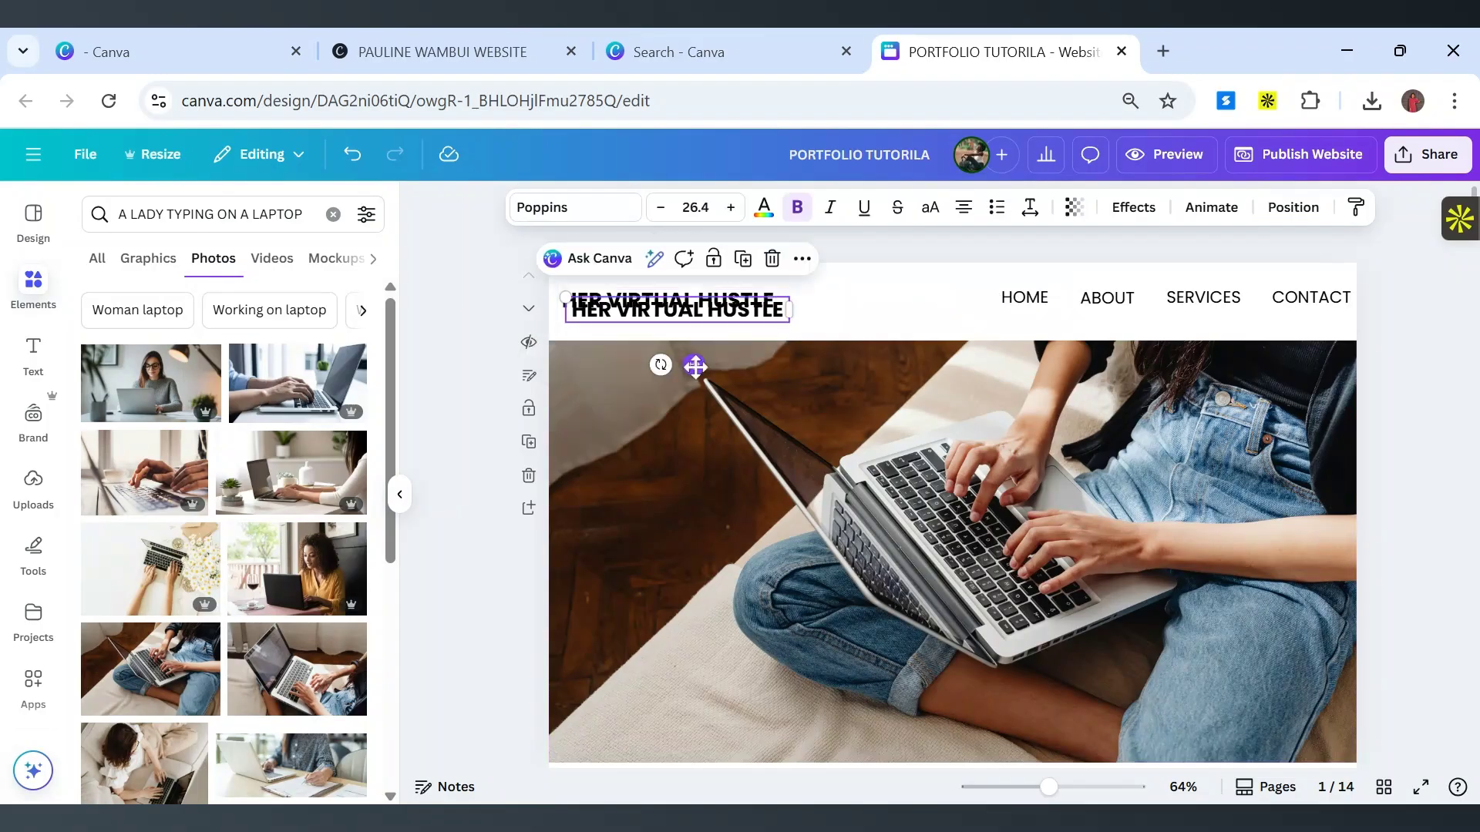
{"action": "left_click_drag", "start_coordinate": [694, 366], "coordinate": [981, 593]}
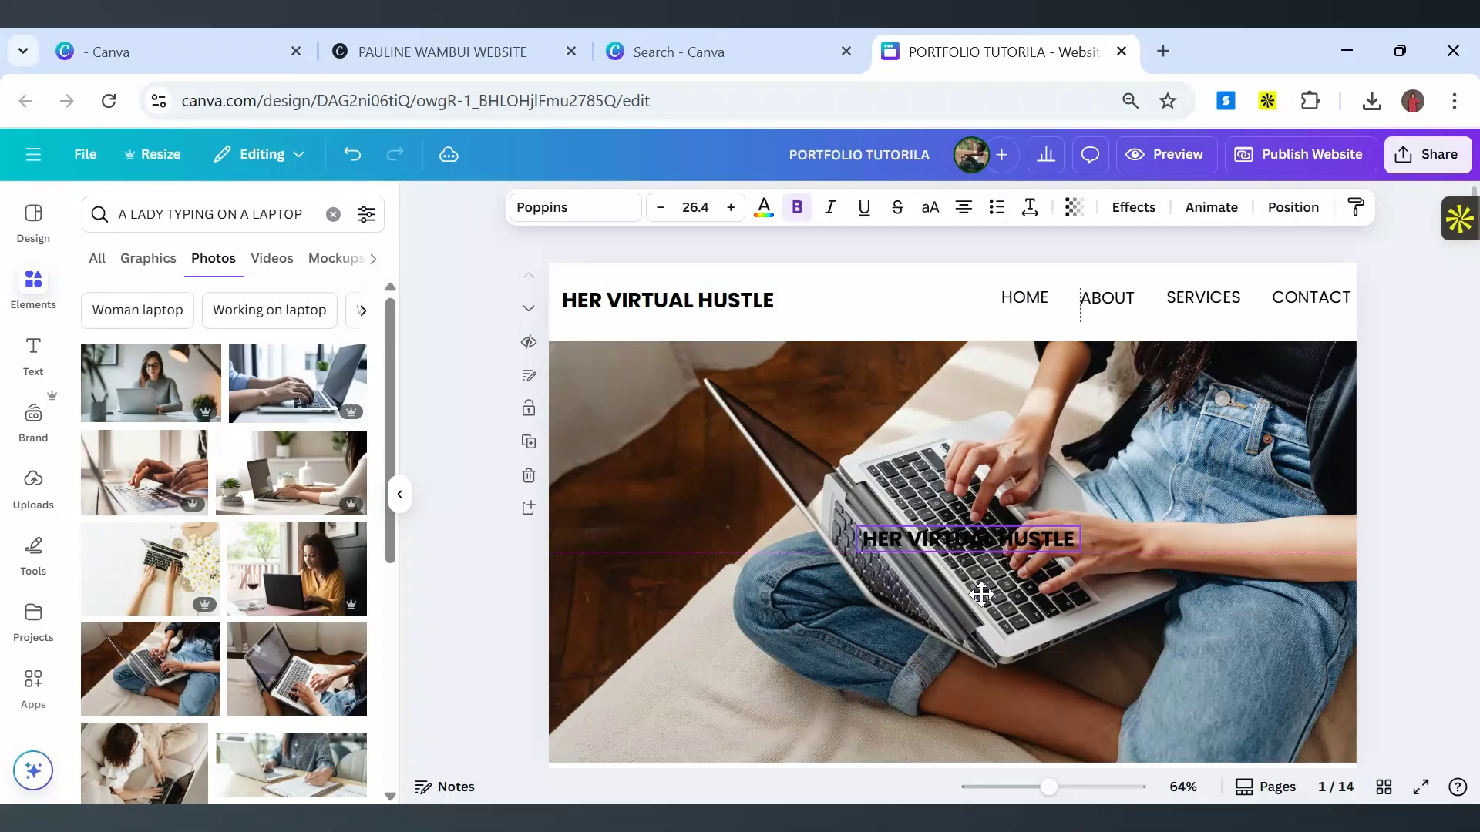
{"action": "scroll", "coordinate": [1202, 432], "scroll_direction": "down", "scroll_amount": 1}
{"action": "scroll", "coordinate": [1204, 430], "scroll_direction": "up", "scroll_amount": 1}
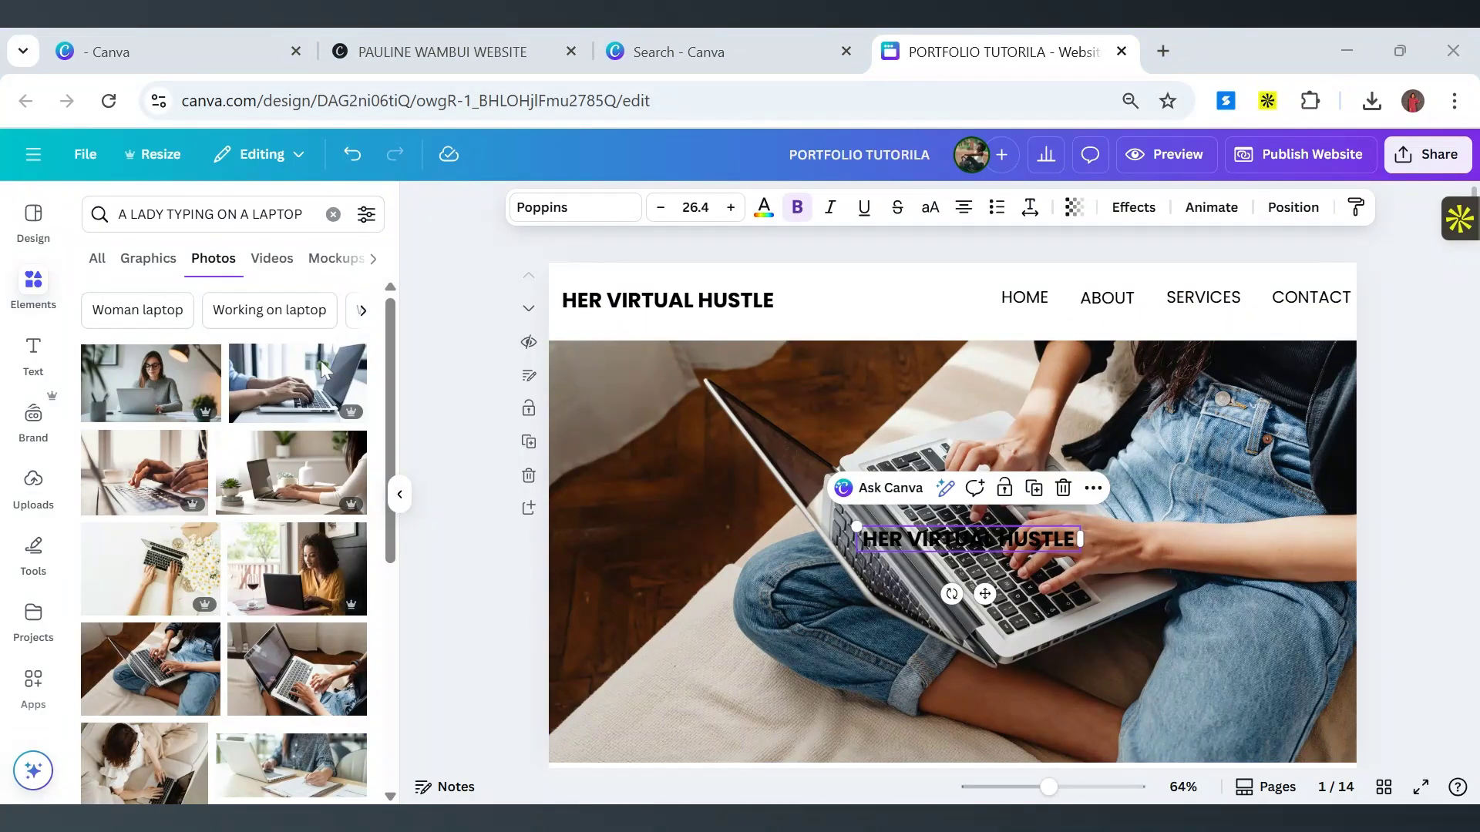
Insert a square shape and stretch it to the full page width and height of the laptop photo so it covers the photo exactly.
{"action": "left_click", "coordinate": [333, 214]}
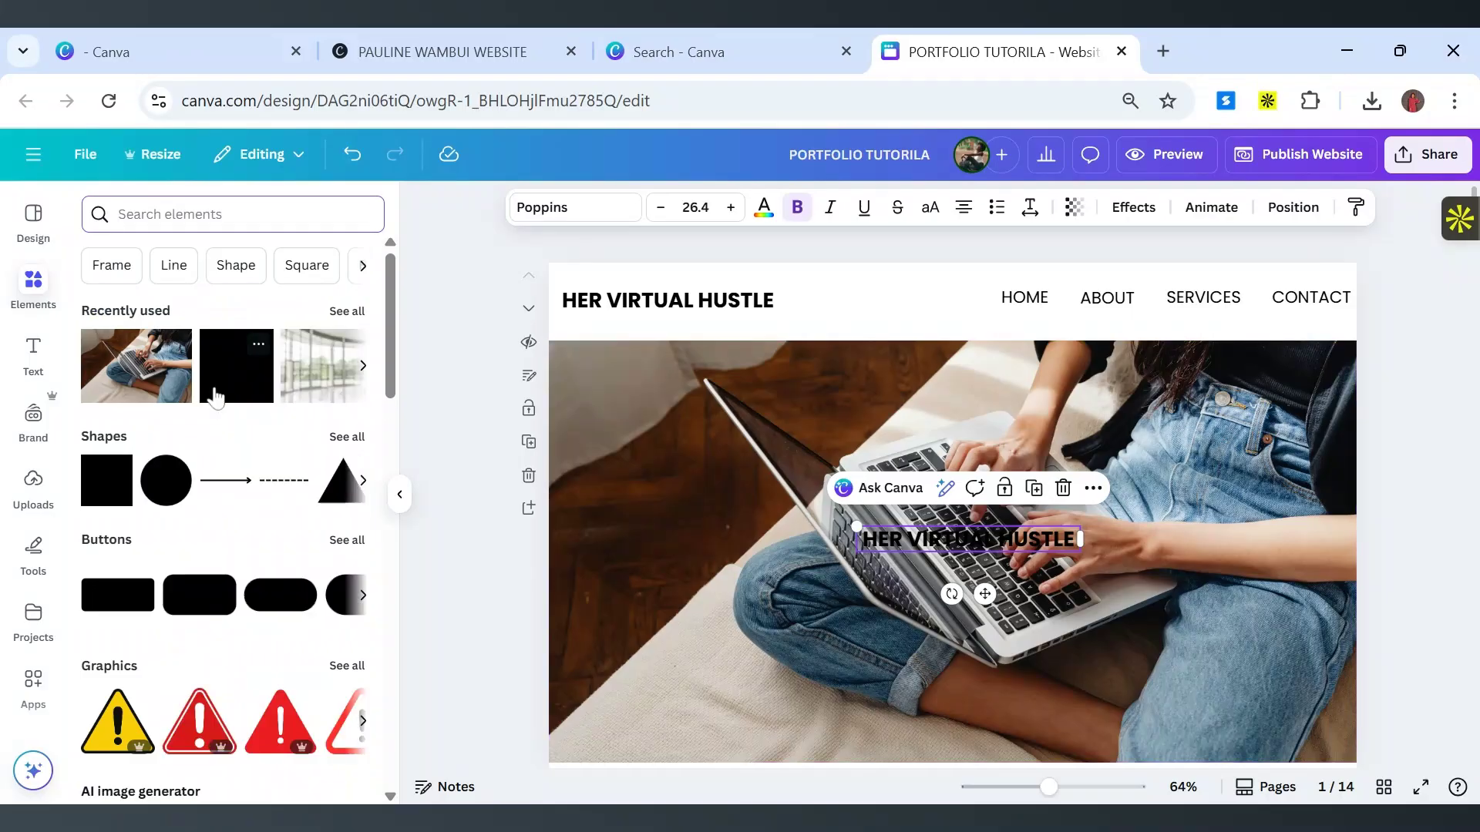
{"action": "left_click", "coordinate": [100, 489]}
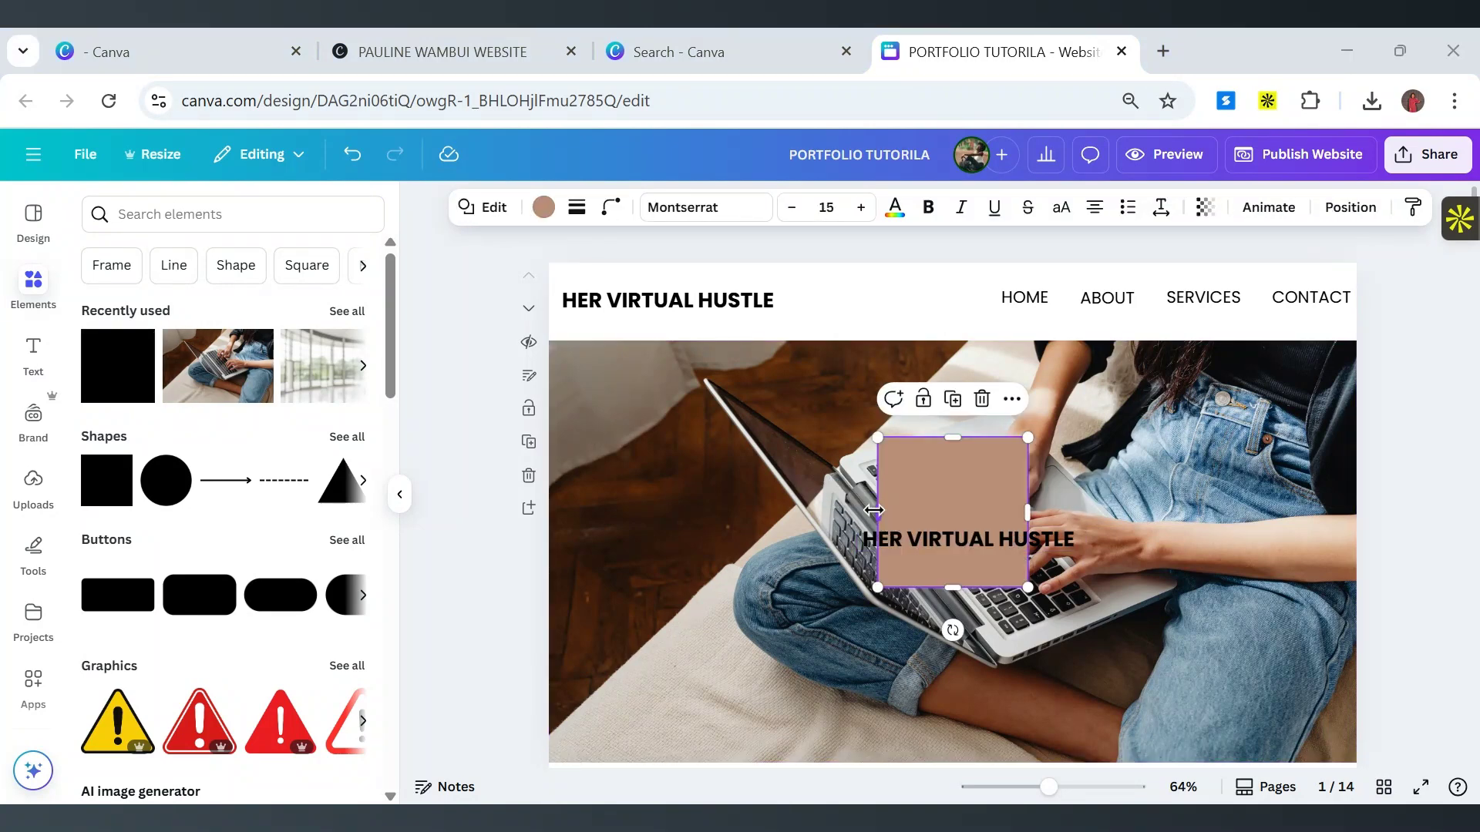
{"action": "left_click_drag", "start_coordinate": [874, 508], "coordinate": [549, 509]}
{"action": "left_click_drag", "start_coordinate": [1028, 513], "coordinate": [1358, 507]}
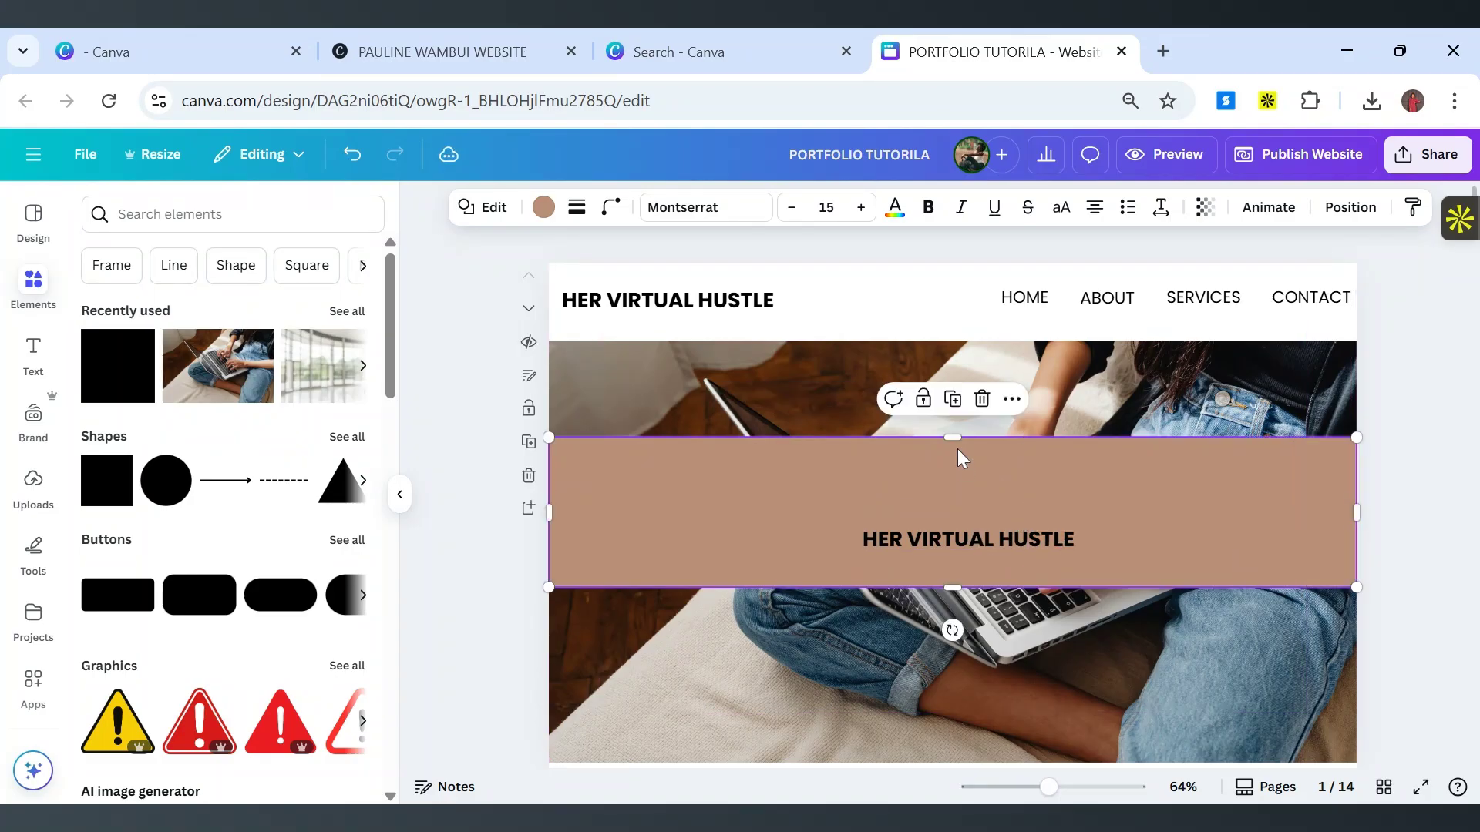
{"action": "left_click_drag", "start_coordinate": [954, 437], "coordinate": [958, 339]}
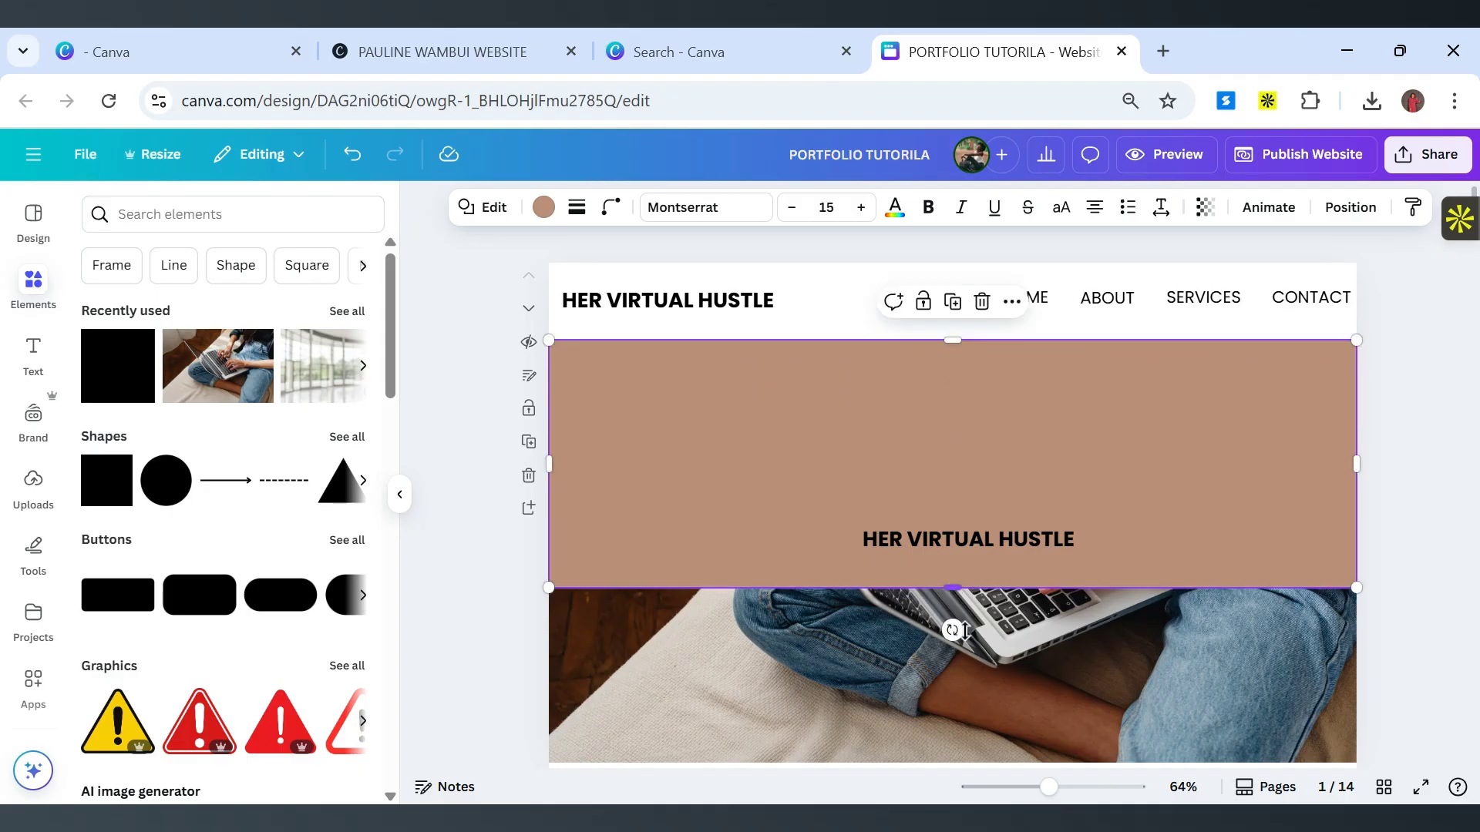
{"action": "left_click_drag", "start_coordinate": [954, 587], "coordinate": [985, 733]}
{"action": "scroll", "coordinate": [977, 576], "scroll_direction": "down", "scroll_amount": 2}
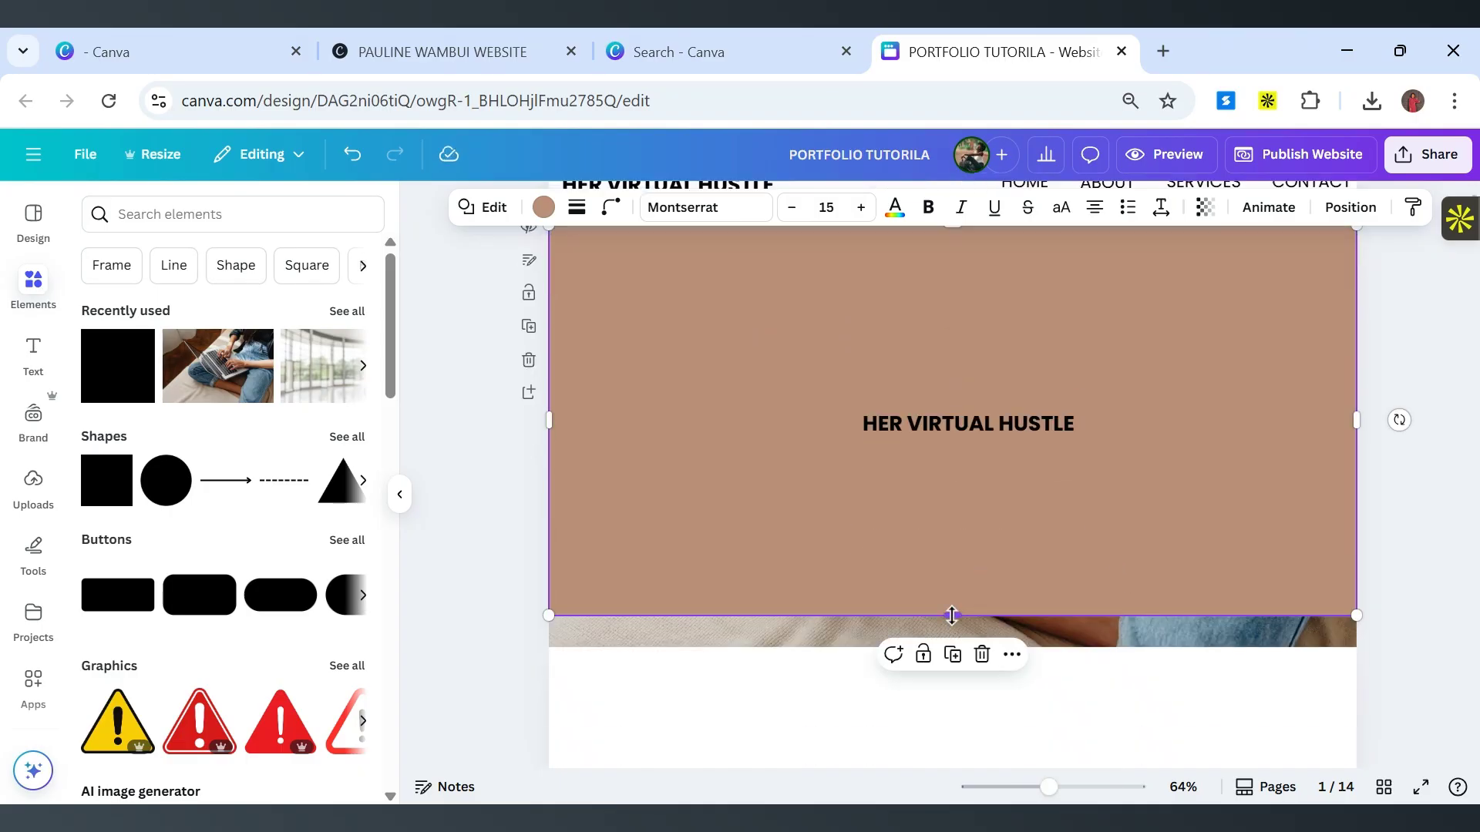
{"action": "left_click_drag", "start_coordinate": [953, 615], "coordinate": [952, 647]}
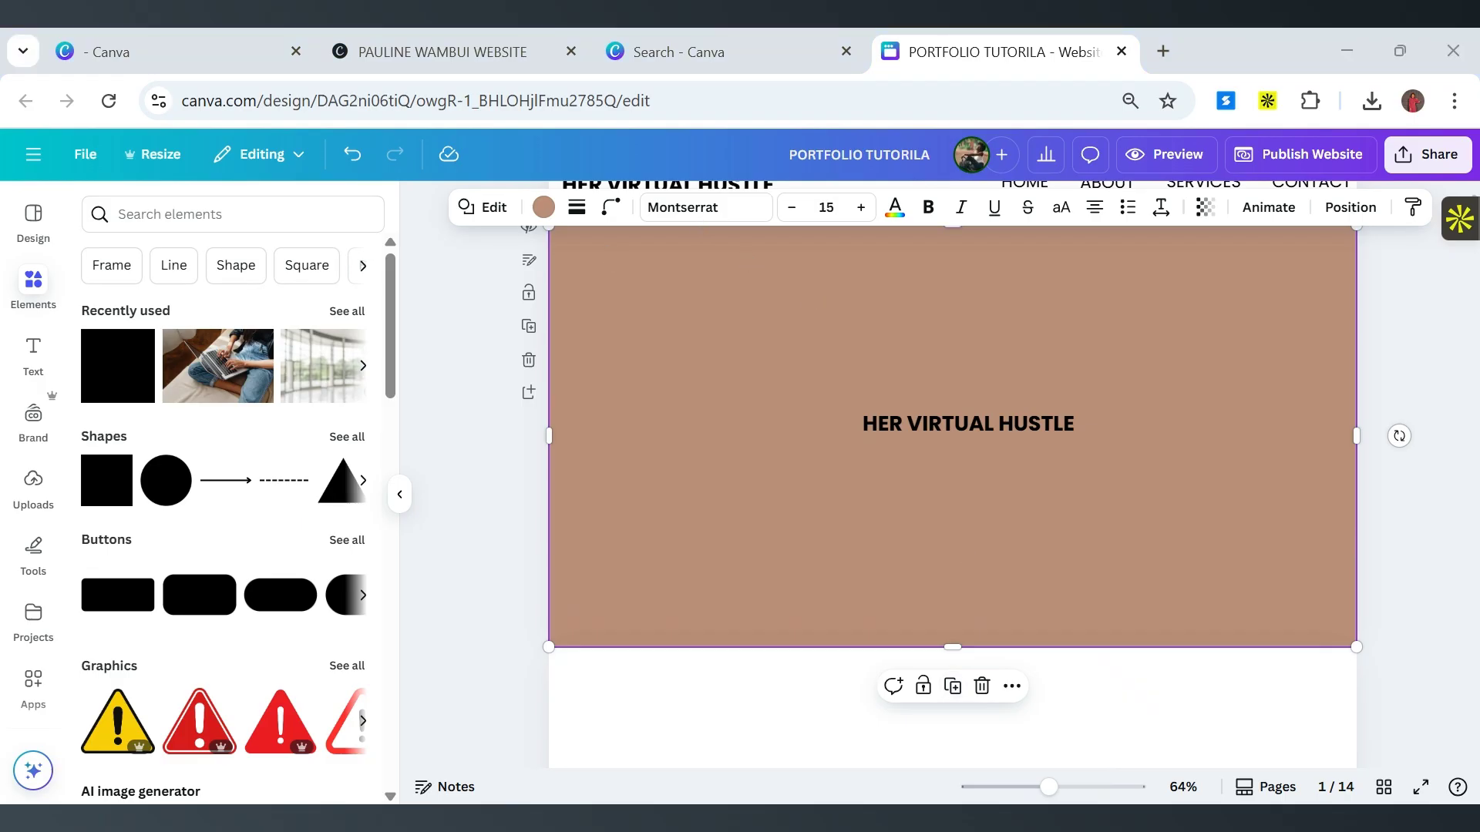
Fill the rectangle over the laptop photo with black and set its transparency to 35.
{"action": "left_click", "coordinate": [545, 221]}
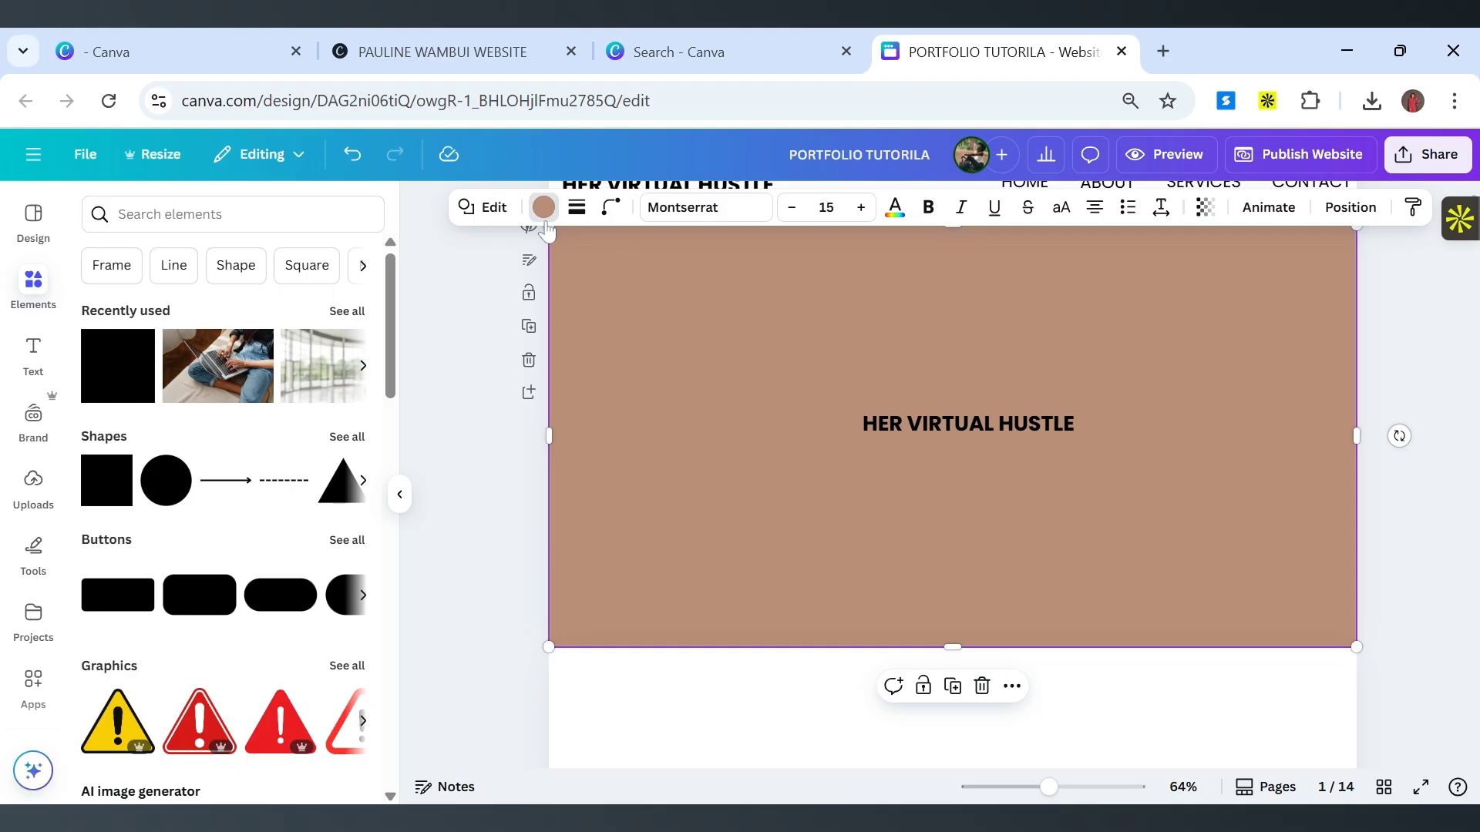
{"action": "left_click", "coordinate": [544, 209]}
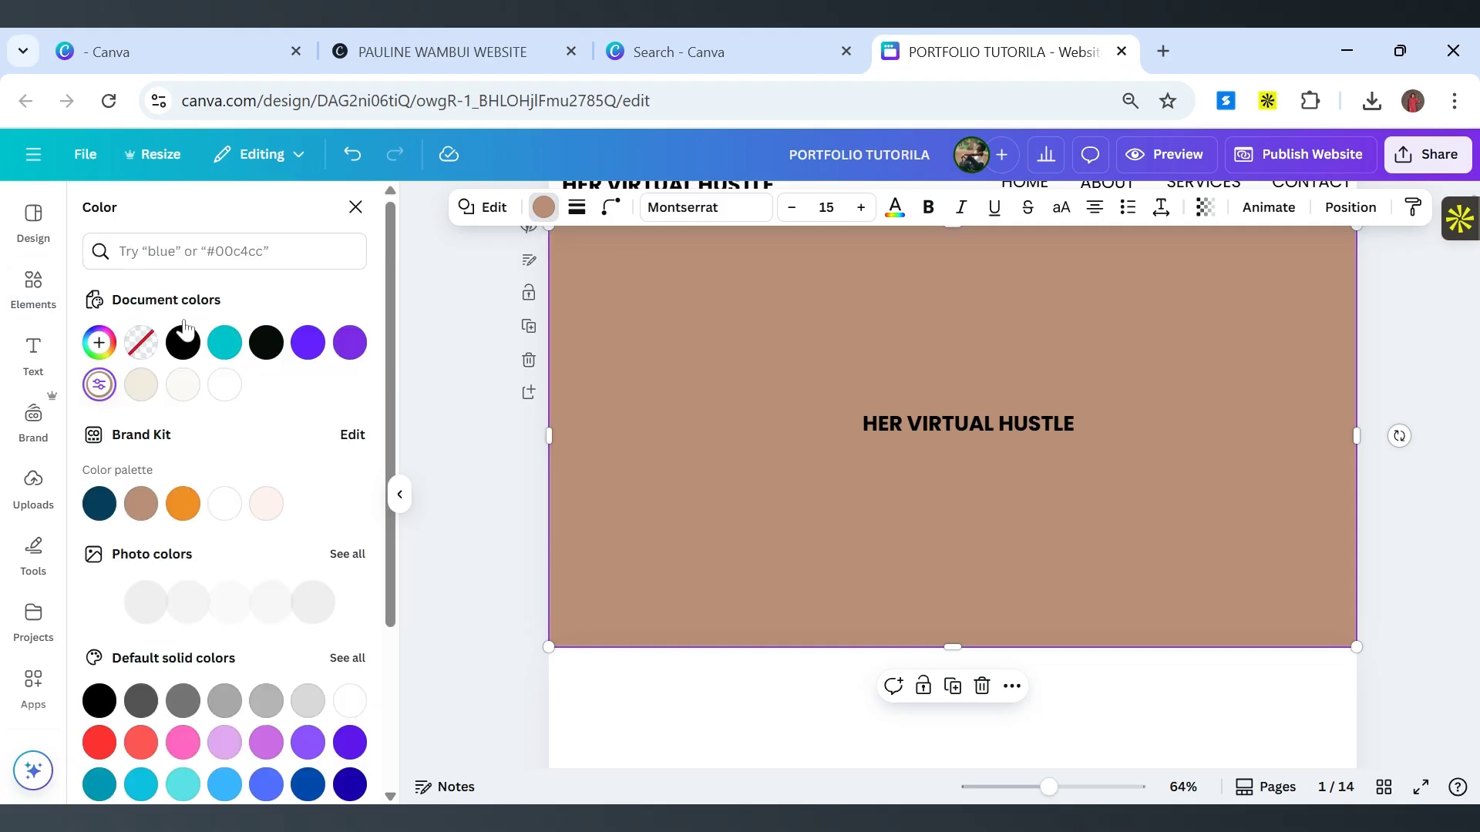
{"action": "left_click", "coordinate": [183, 342]}
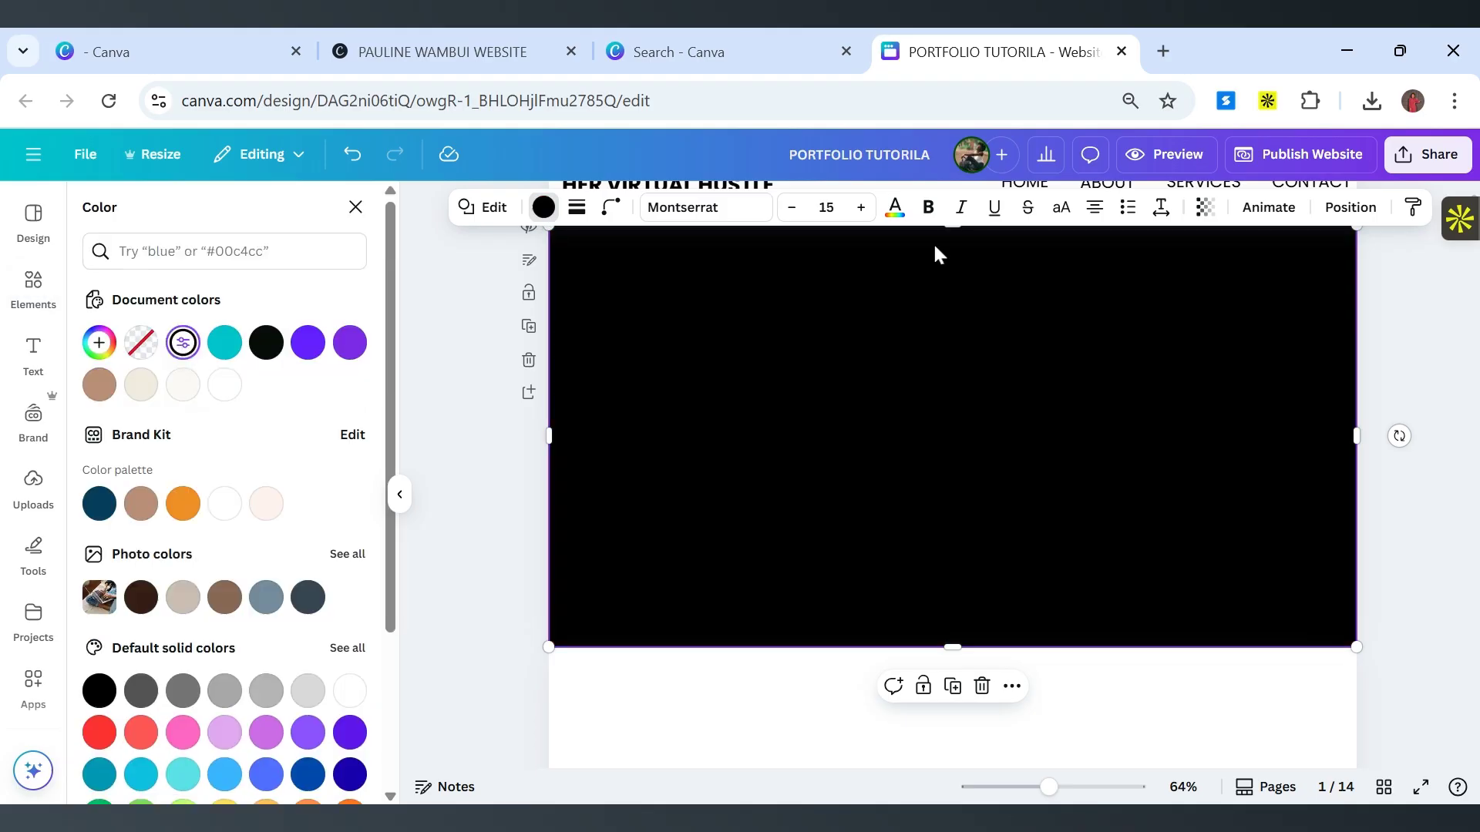
{"action": "left_click", "coordinate": [1205, 208]}
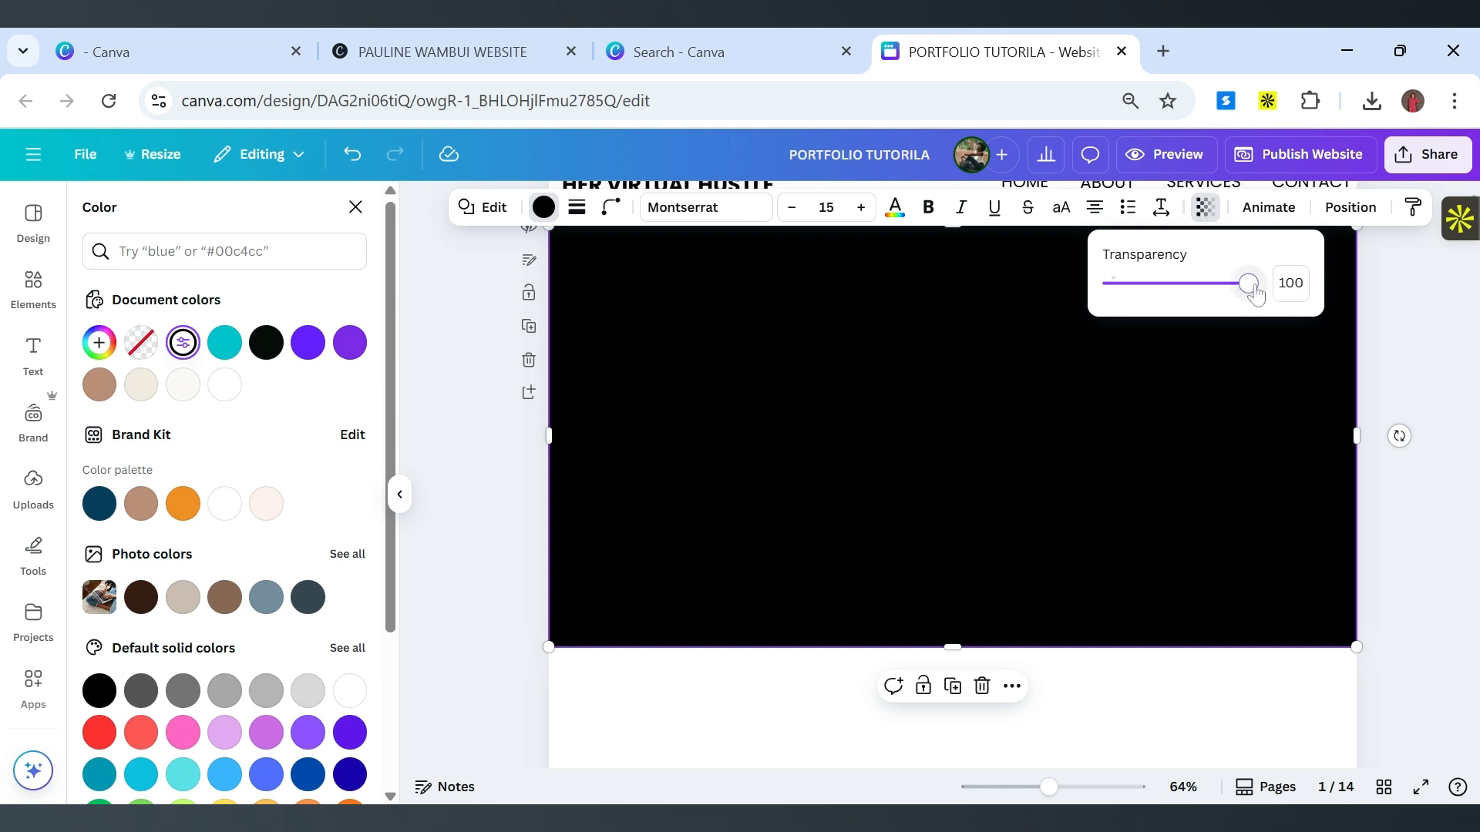
{"action": "left_click_drag", "start_coordinate": [1254, 290], "coordinate": [1161, 304]}
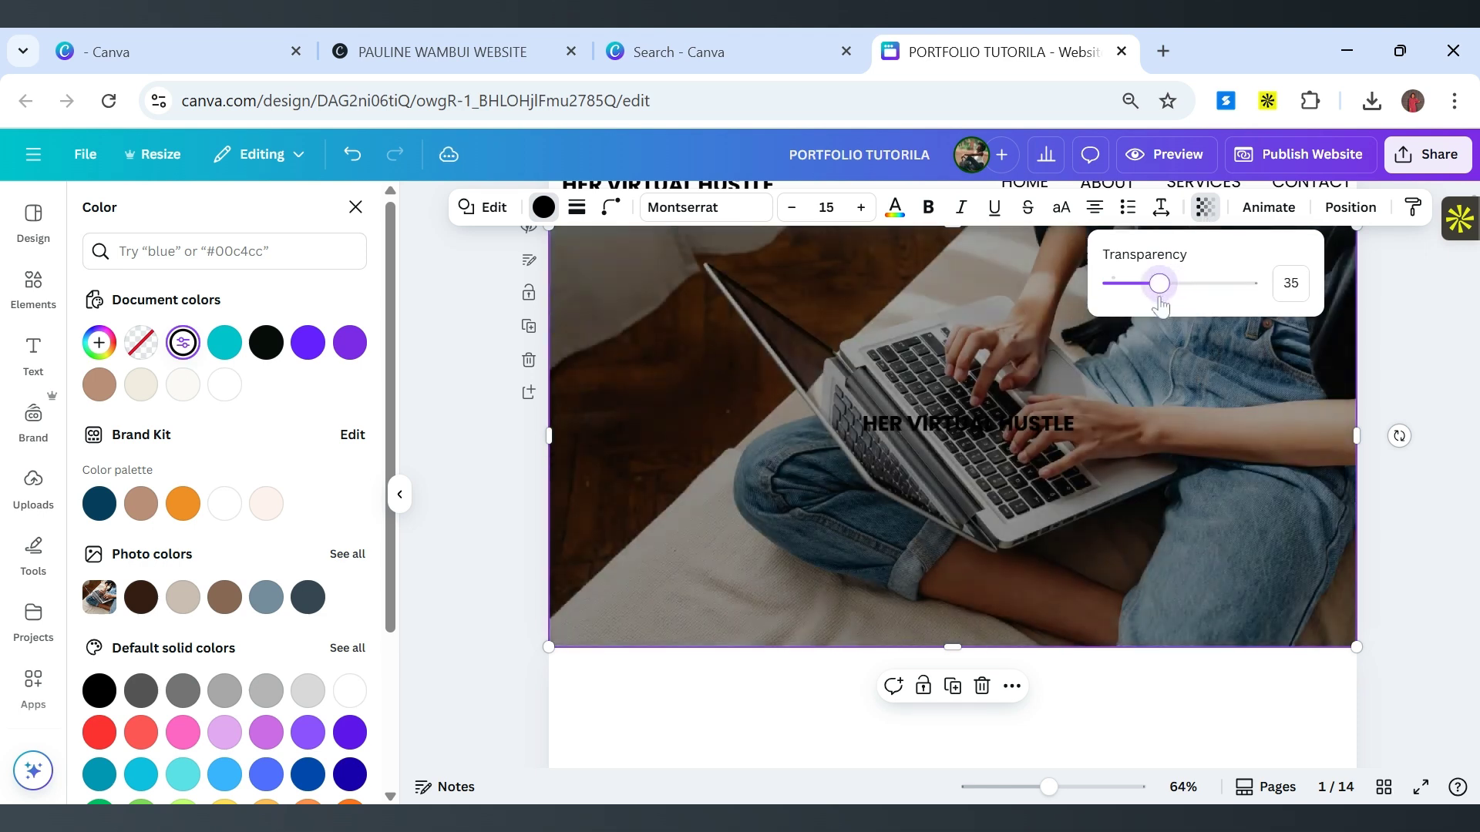
Lower the transparency value of the HER VIRTUAL HUSTLE heading over the photo slightly below 100.
{"action": "left_click", "coordinate": [1016, 419]}
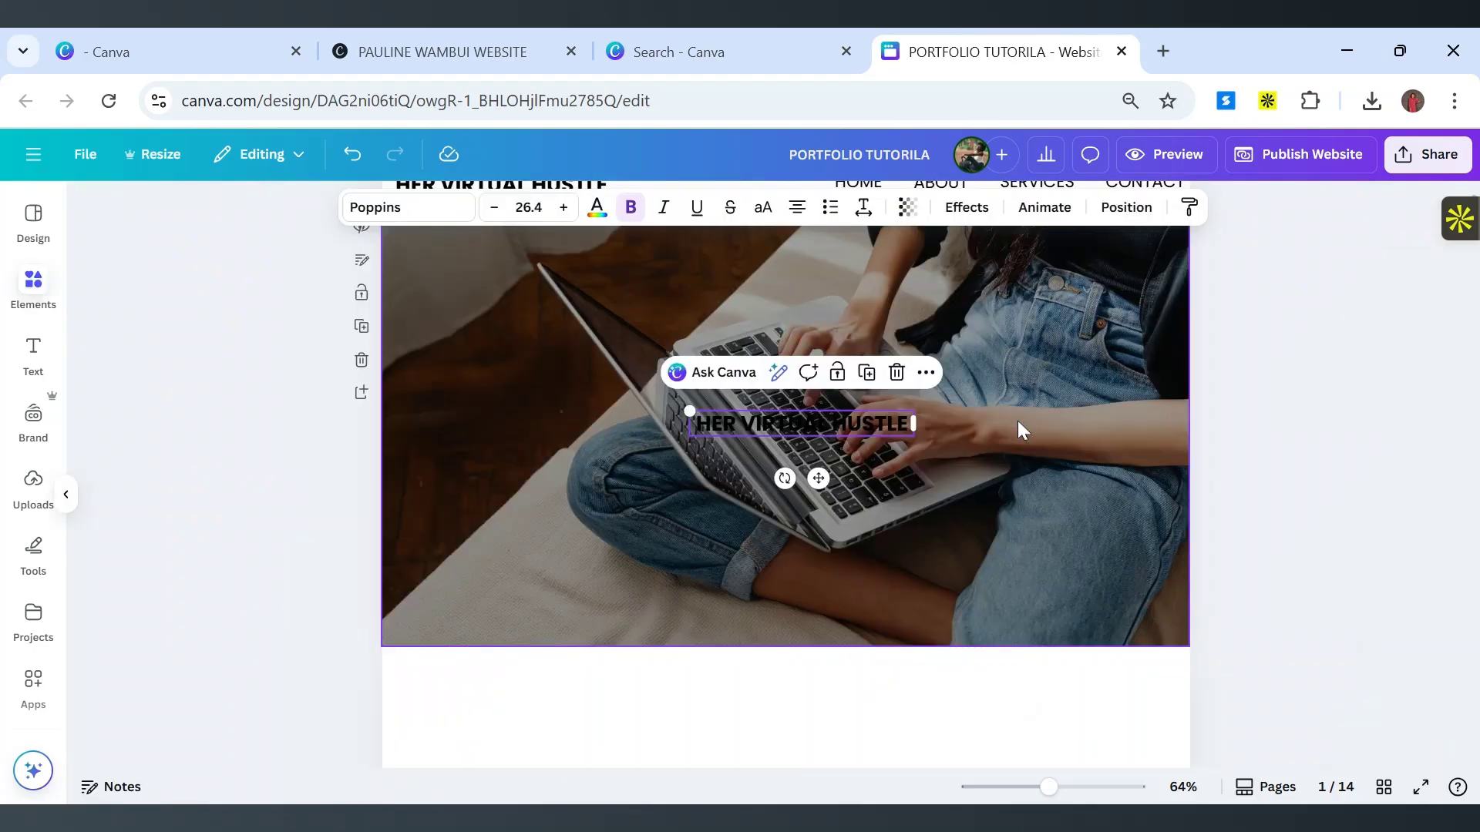
{"action": "scroll", "coordinate": [1208, 477], "scroll_direction": "up", "scroll_amount": 2}
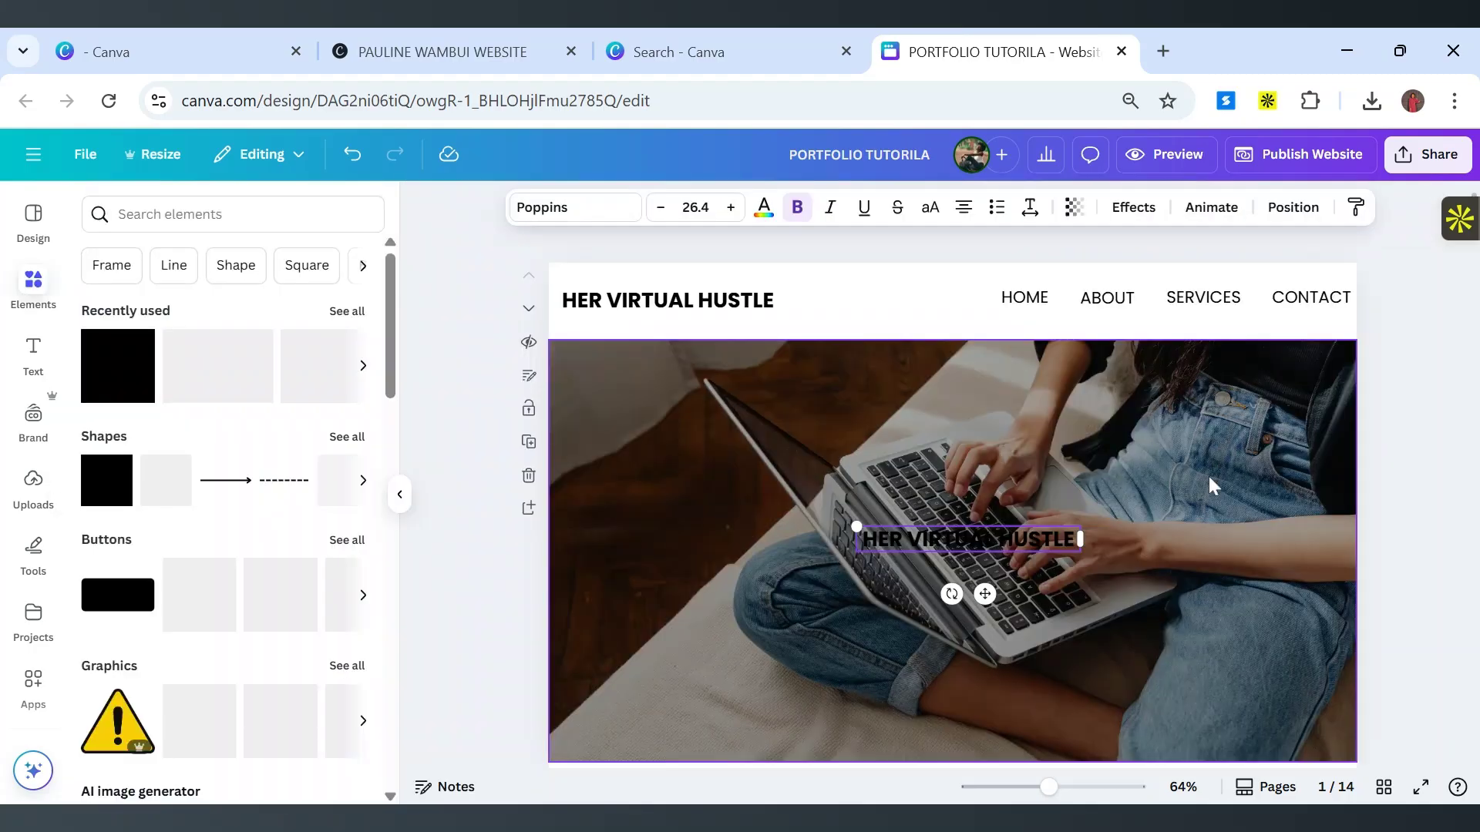
{"action": "left_click", "coordinate": [1073, 209]}
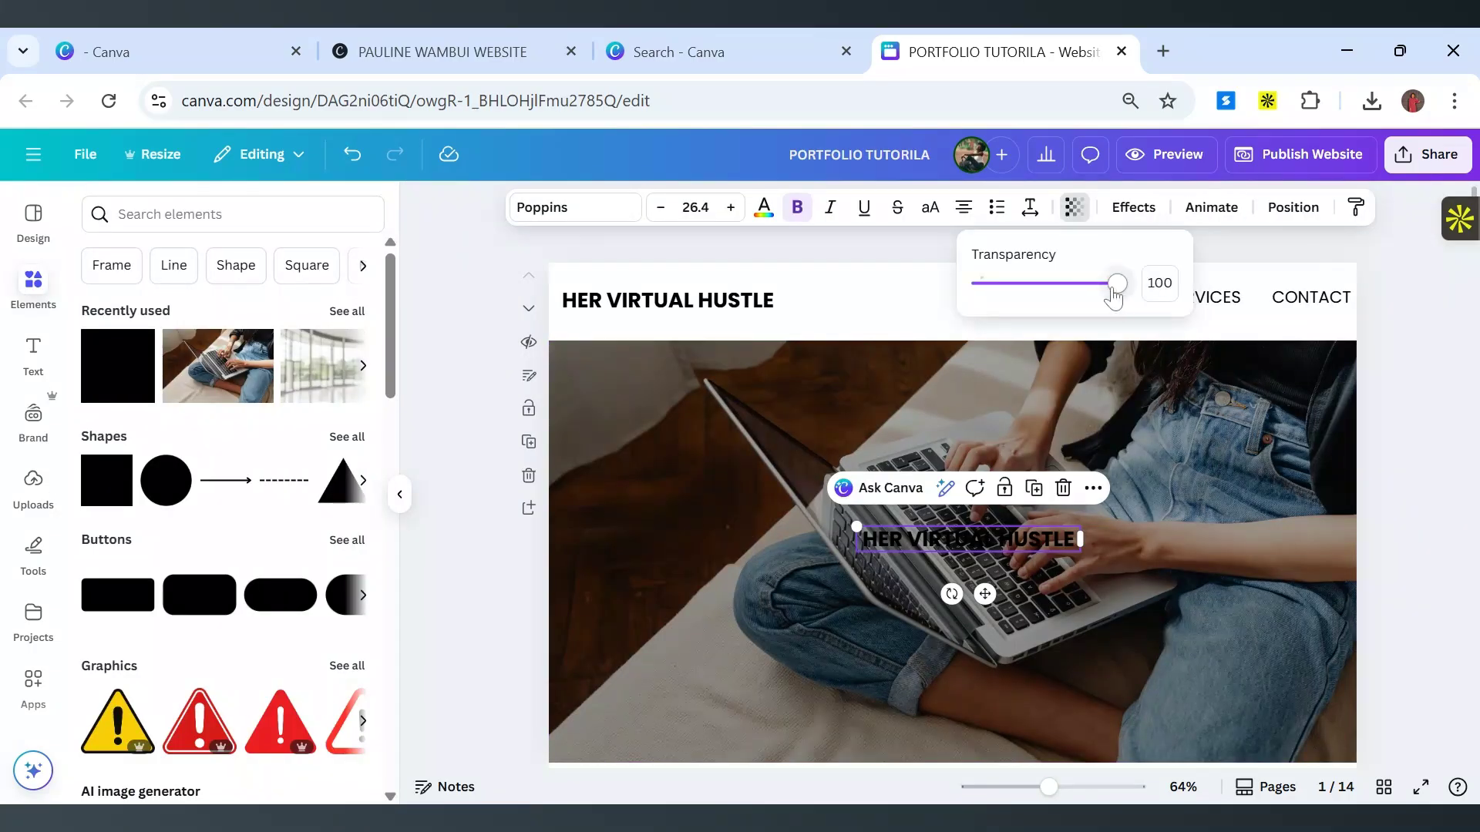
{"action": "left_click_drag", "start_coordinate": [1114, 295], "coordinate": [1093, 322]}
Set the transparency of the black overlay on the laptop photo to 65.
{"action": "left_click", "coordinate": [1022, 375]}
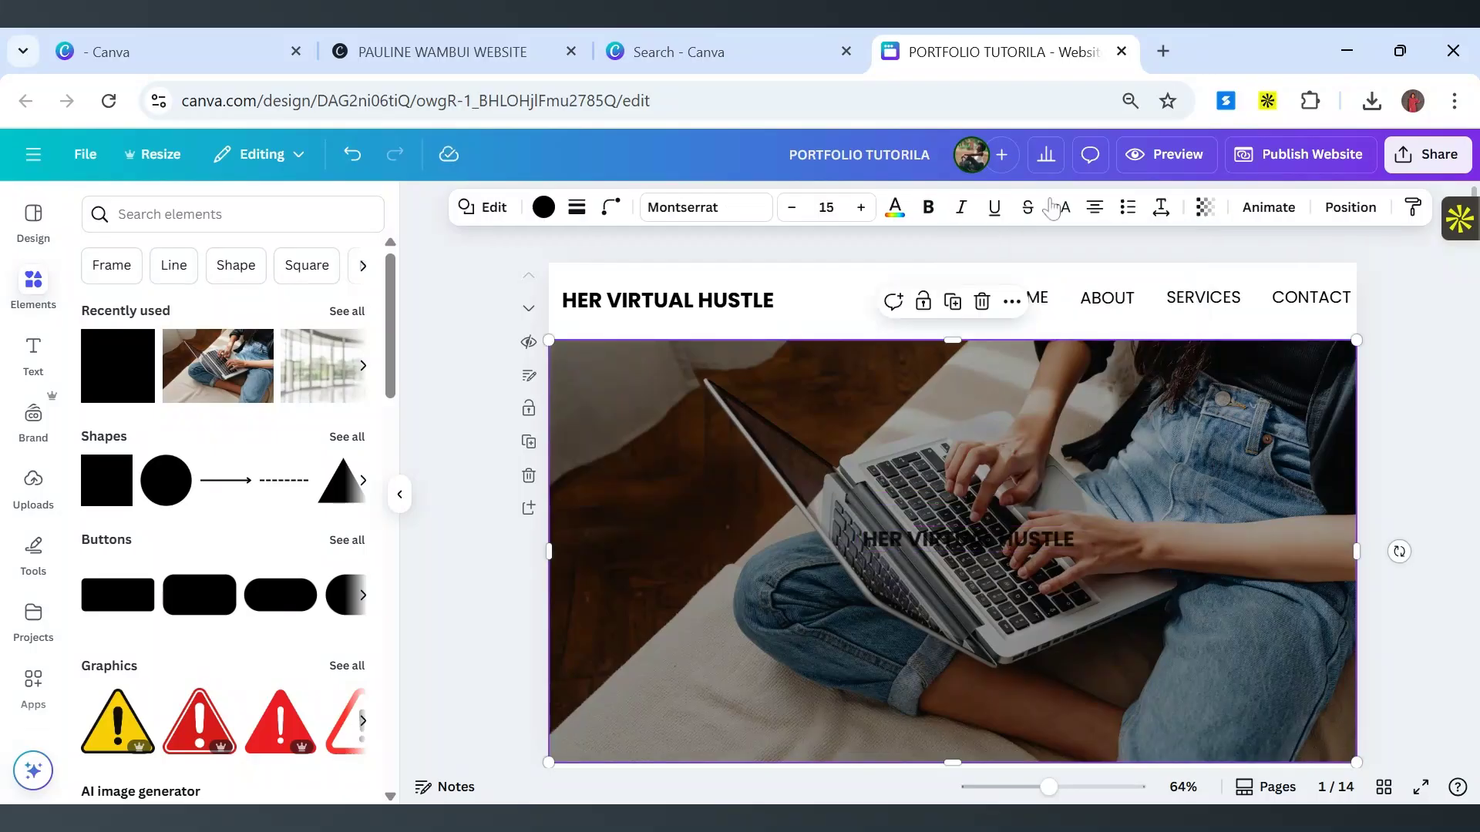
{"action": "left_click", "coordinate": [1204, 207]}
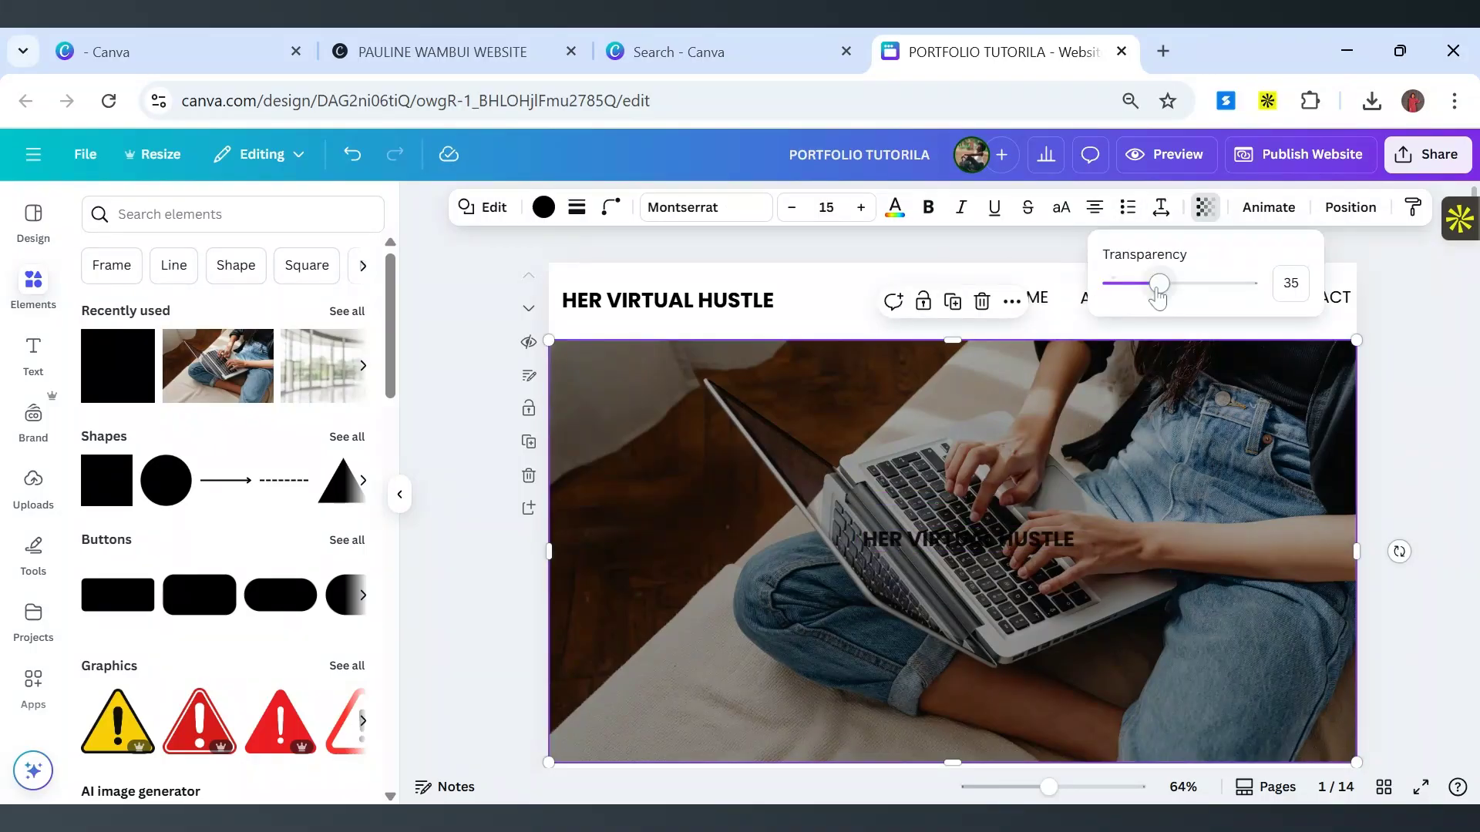
{"action": "left_click_drag", "start_coordinate": [1159, 285], "coordinate": [1203, 316]}
Color the heading over the photo white, enlarge it to about size 42 and reposition it near the photo's center.
{"action": "scroll", "coordinate": [1228, 365], "scroll_direction": "down", "scroll_amount": 2}
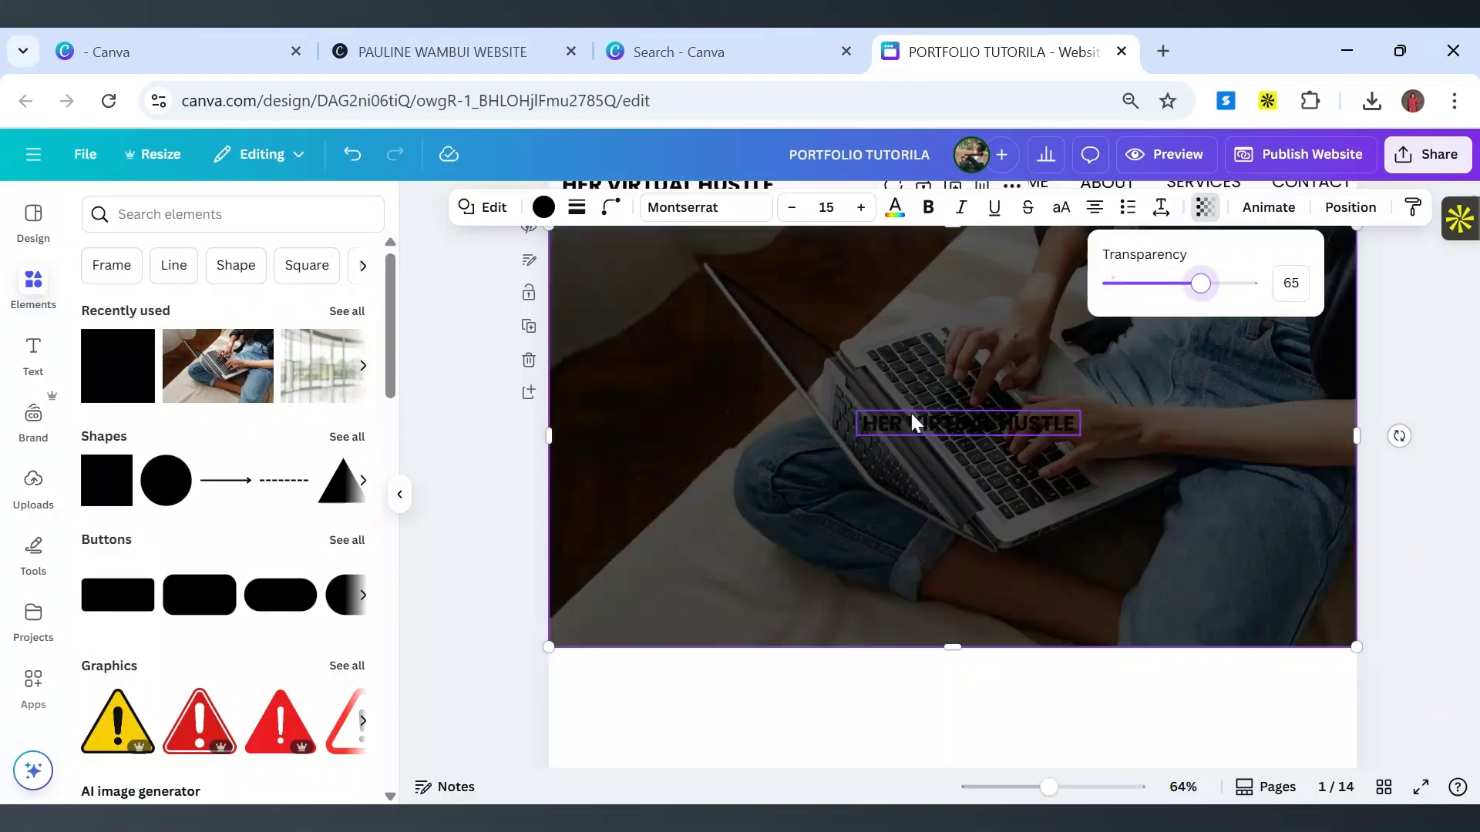
{"action": "left_click", "coordinate": [979, 420]}
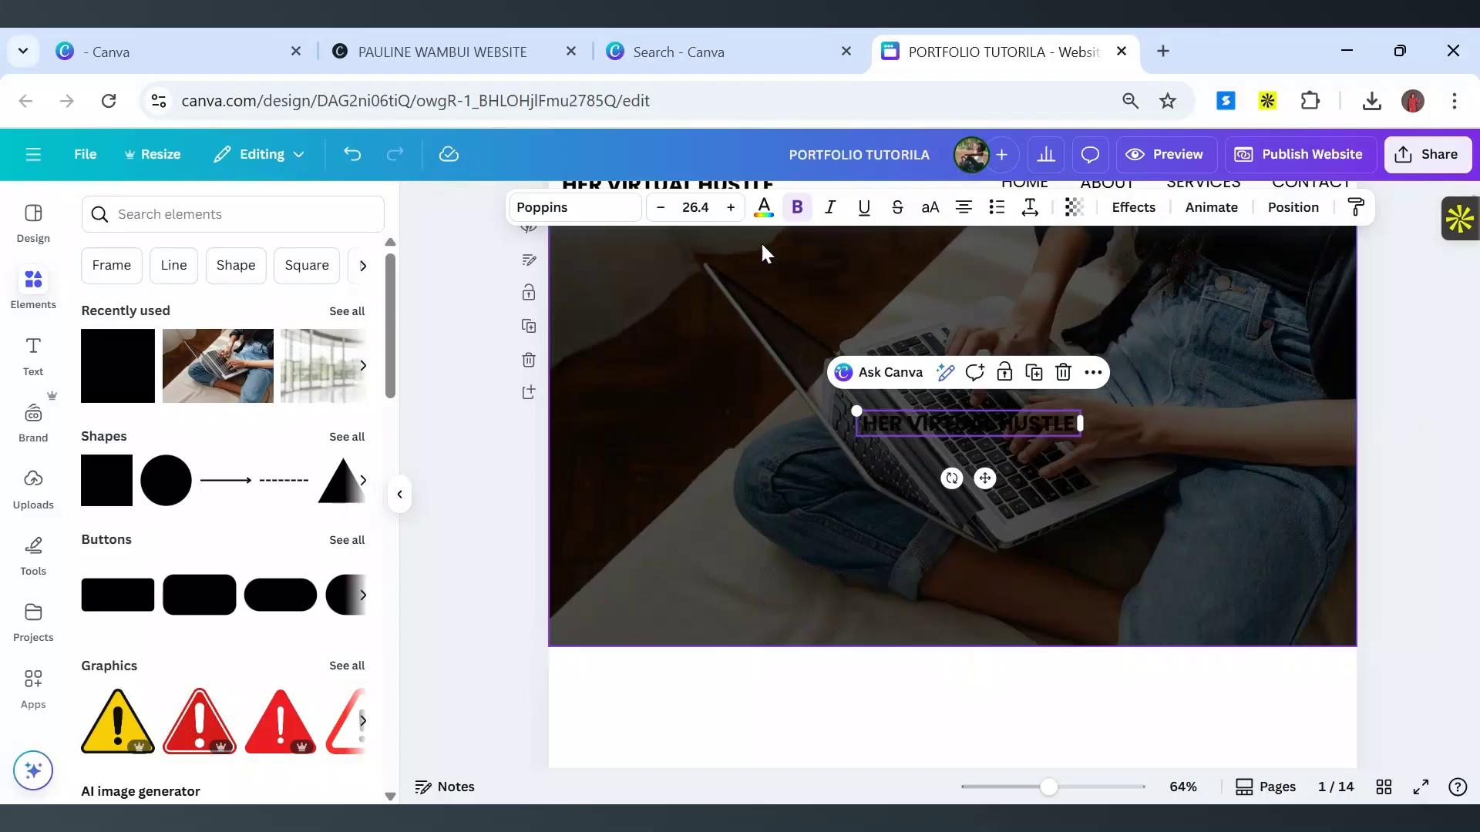
{"action": "left_click", "coordinate": [763, 208]}
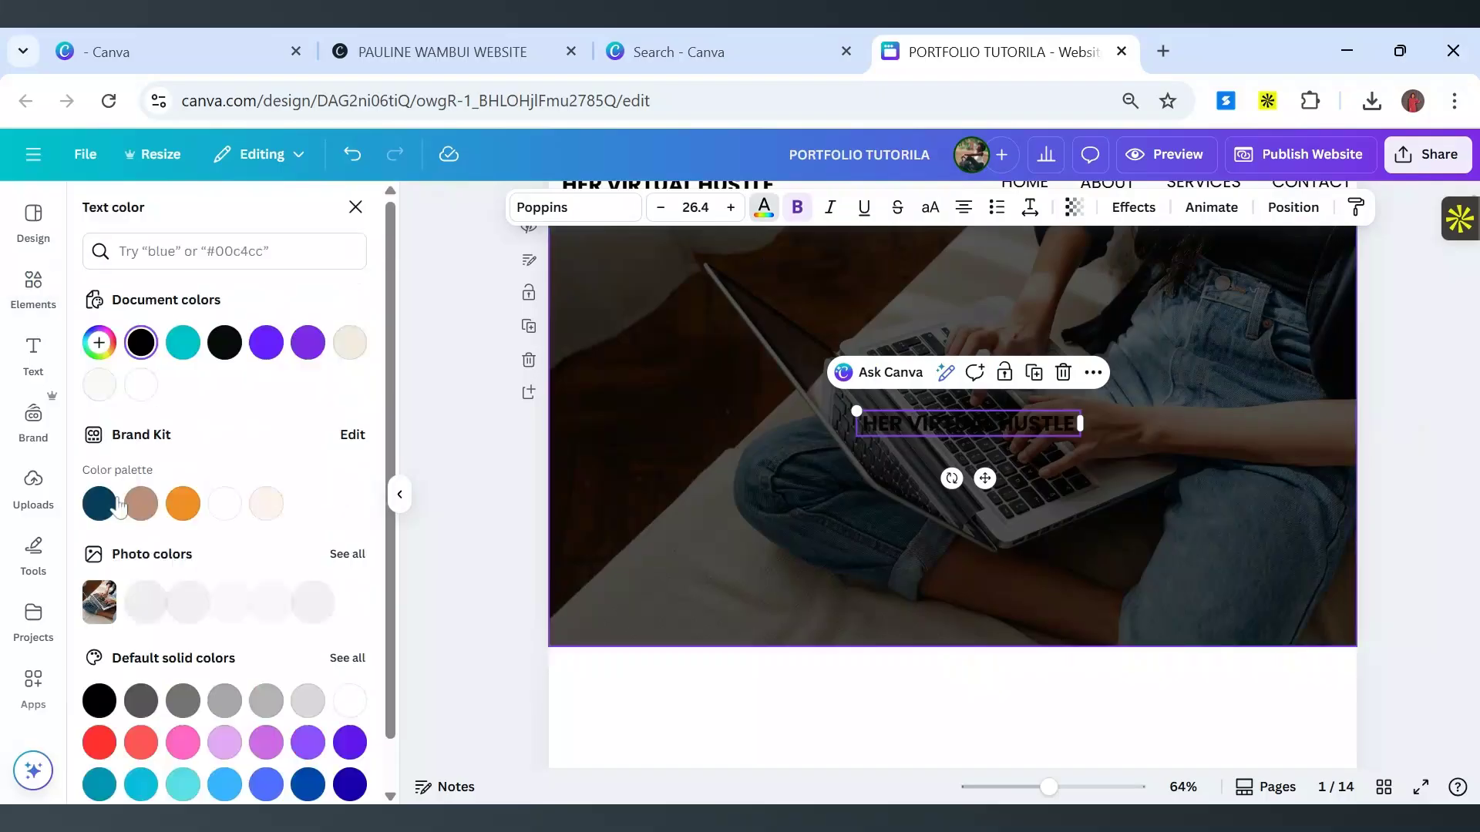
{"action": "left_click", "coordinate": [142, 388]}
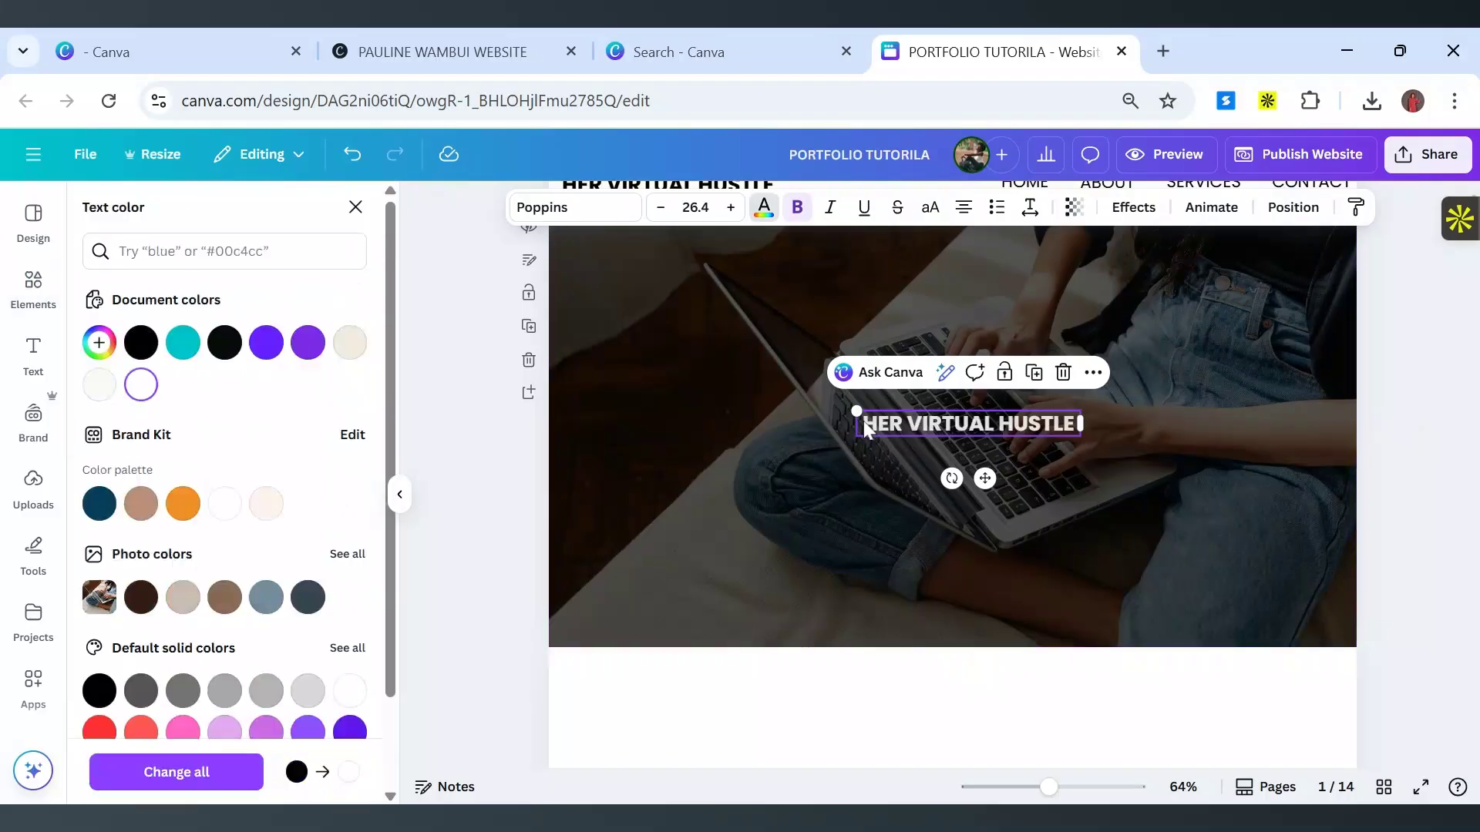
{"action": "left_click_drag", "start_coordinate": [857, 412], "coordinate": [723, 363]}
{"action": "left_click_drag", "start_coordinate": [958, 468], "coordinate": [1009, 469]}
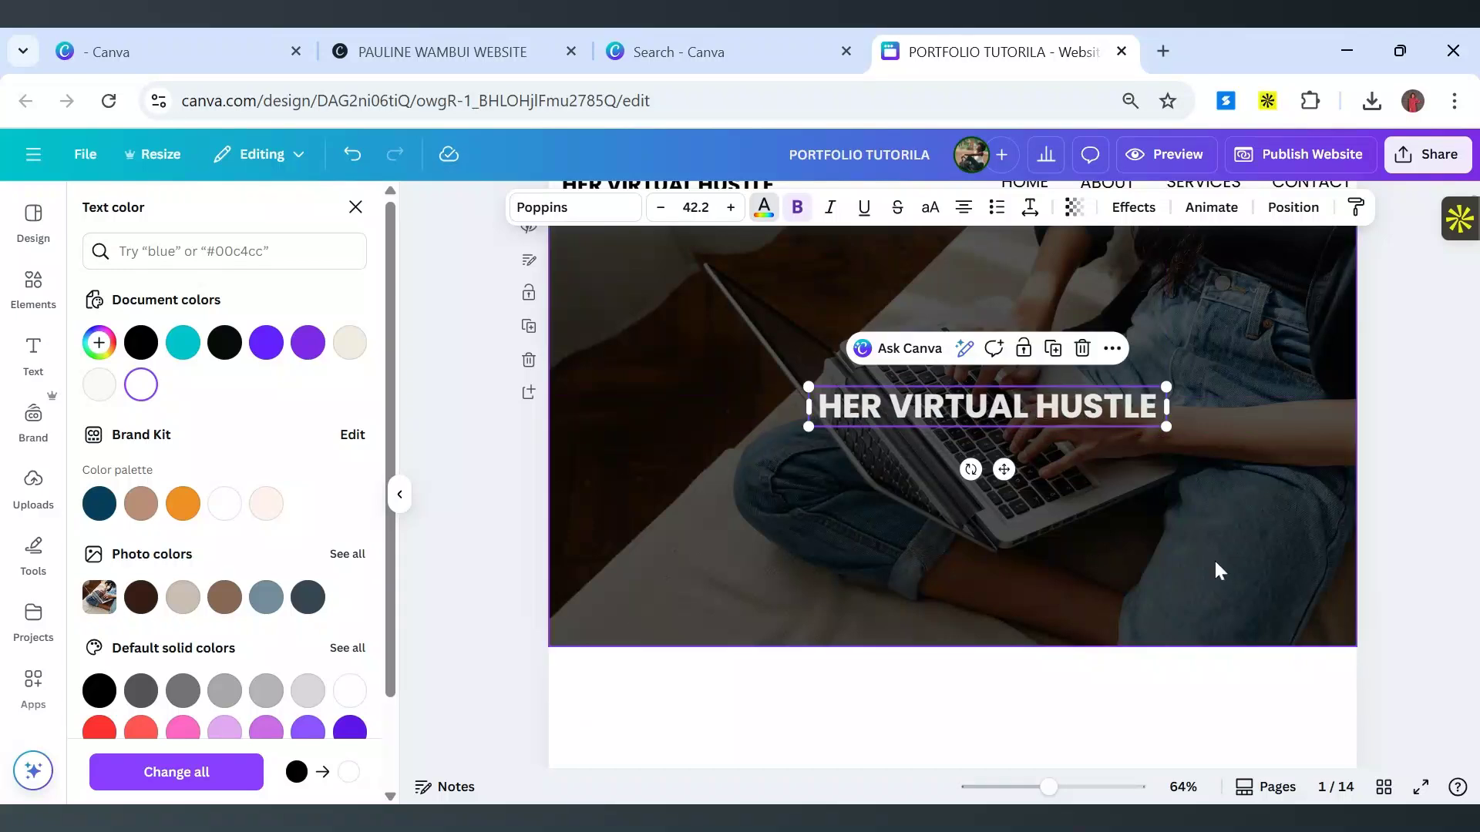
Switch to the published reference website and copy the hero line "FREE UP YOUR TIME" from its first section.
{"action": "left_click", "coordinate": [379, 35]}
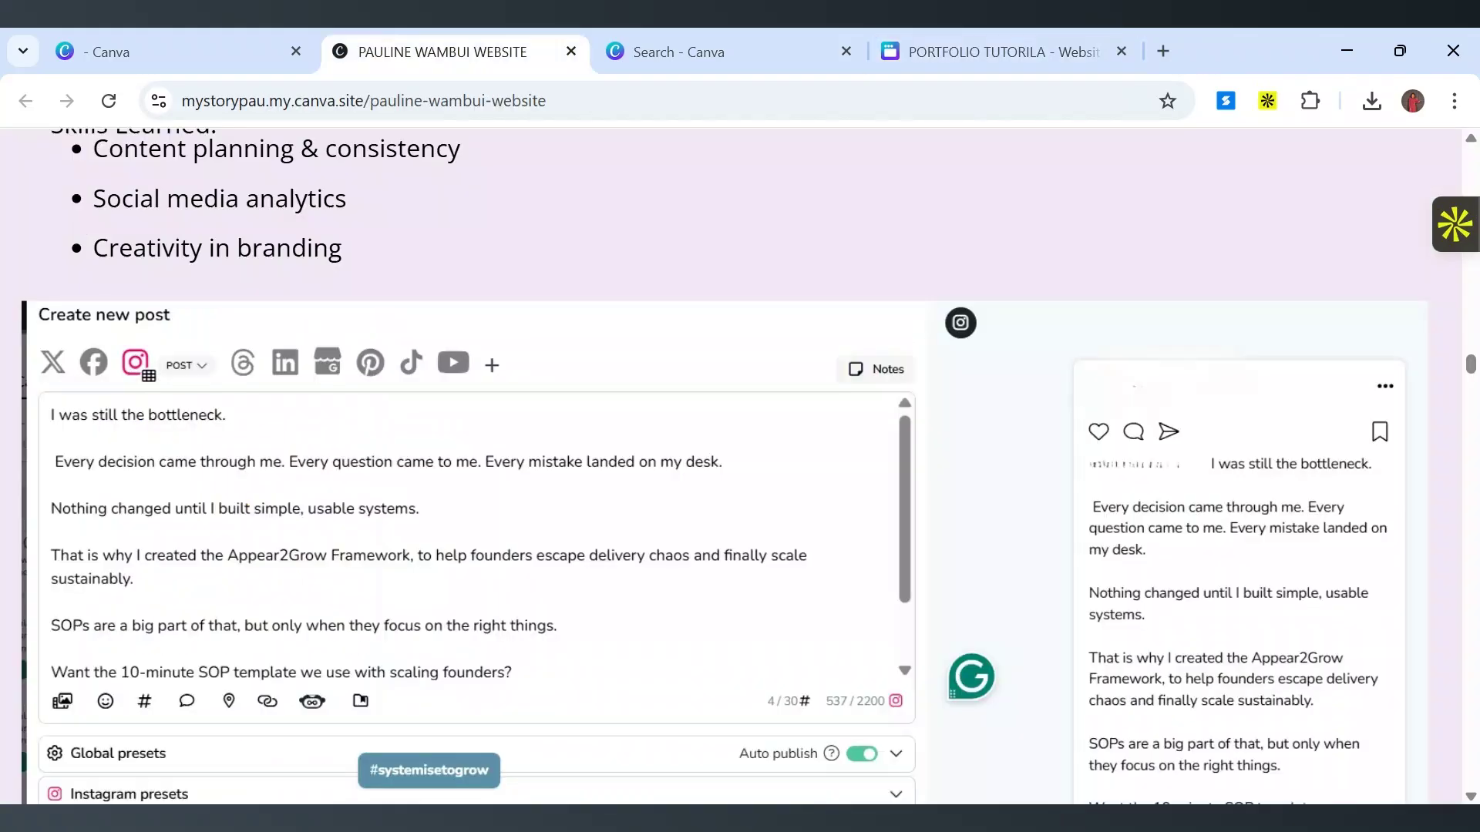
{"action": "scroll", "coordinate": [713, 412], "scroll_direction": "down", "scroll_amount": 5}
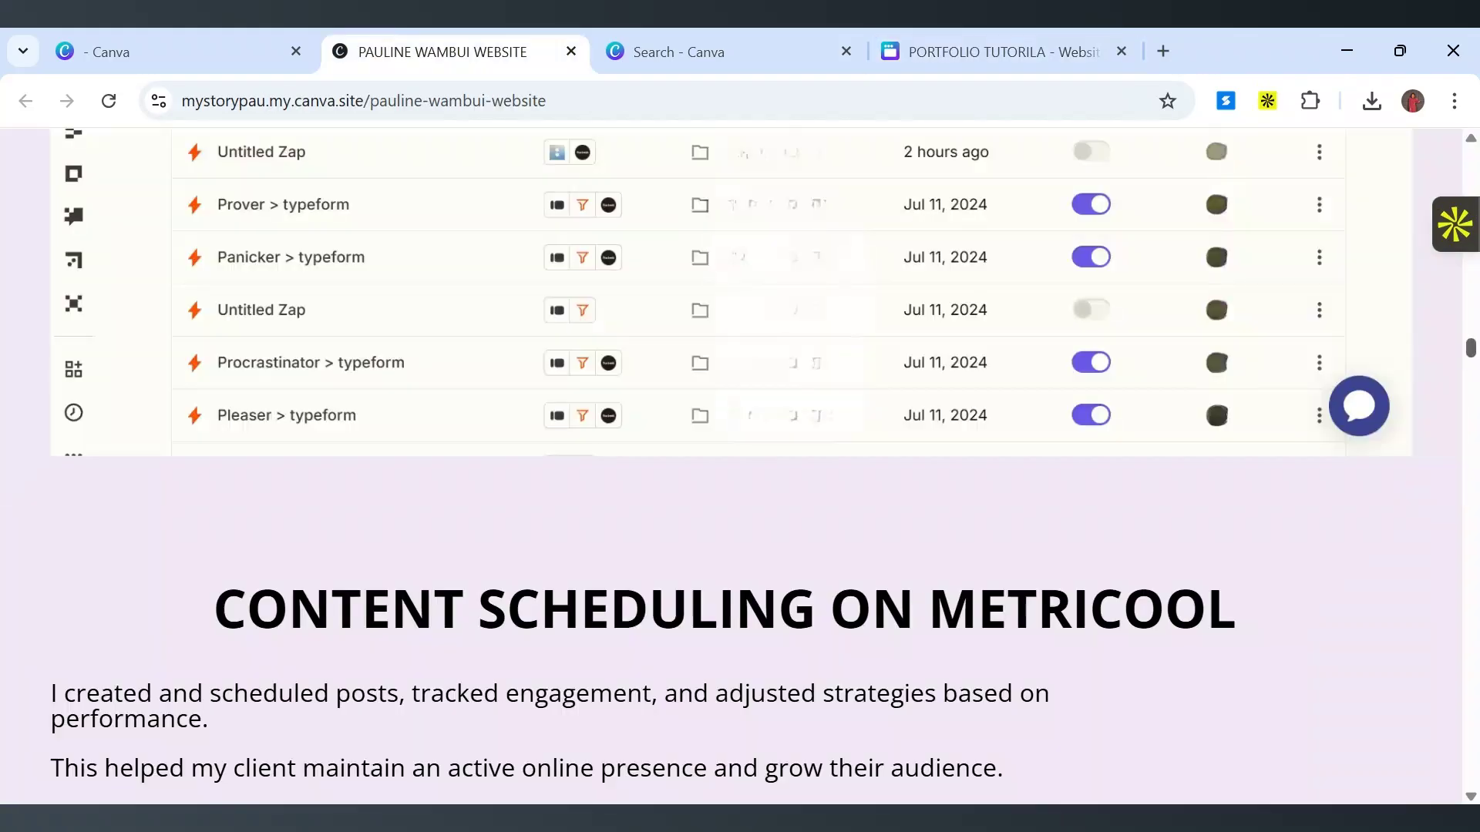
{"action": "left_click_drag", "start_coordinate": [1471, 348], "coordinate": [1471, 159]}
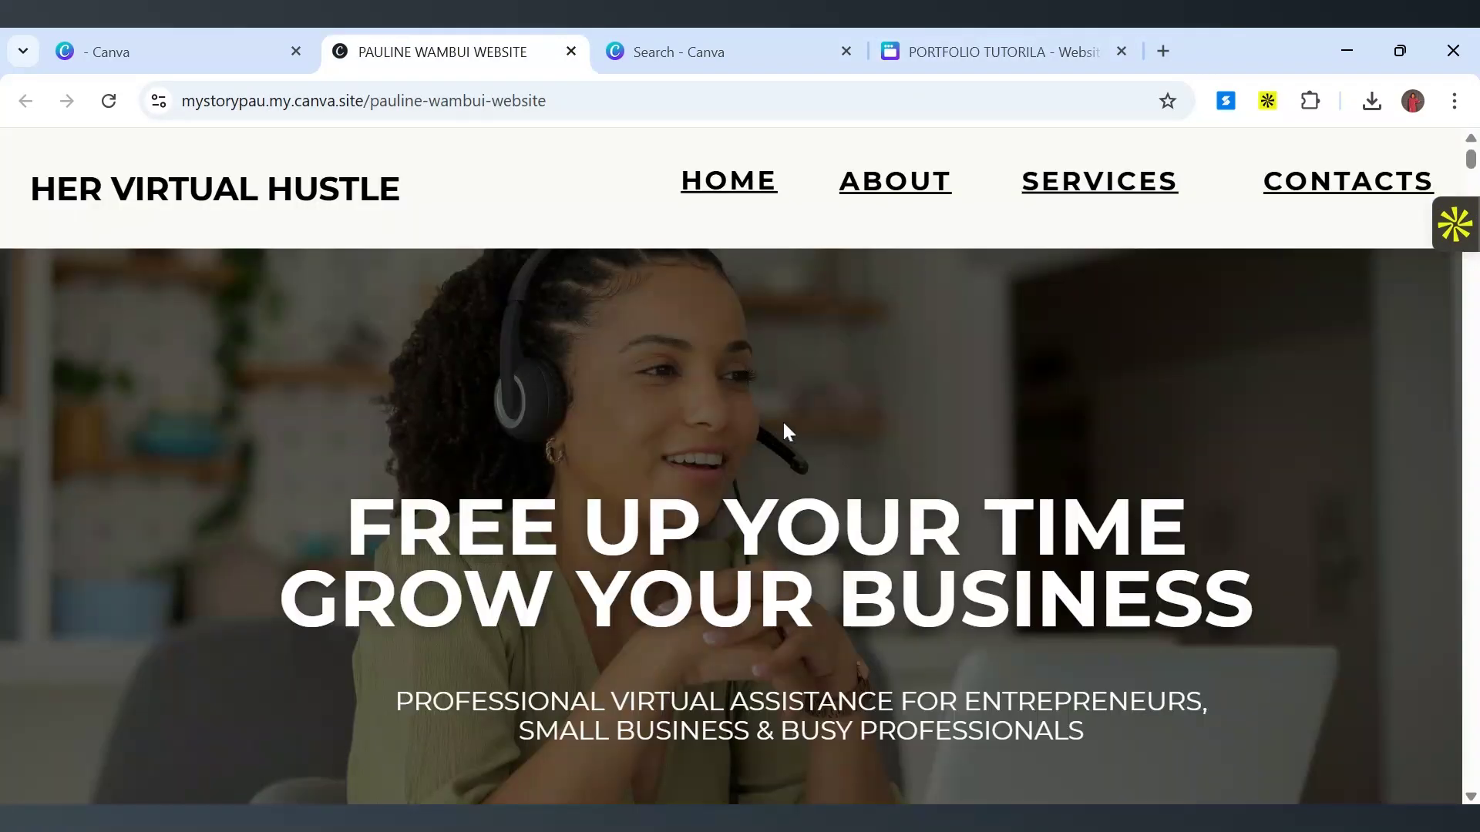
{"action": "scroll", "coordinate": [783, 424], "scroll_direction": "down", "scroll_amount": 1}
{"action": "triple_click", "coordinate": [784, 424]}
{"action": "key", "text": "ctrl+c"}
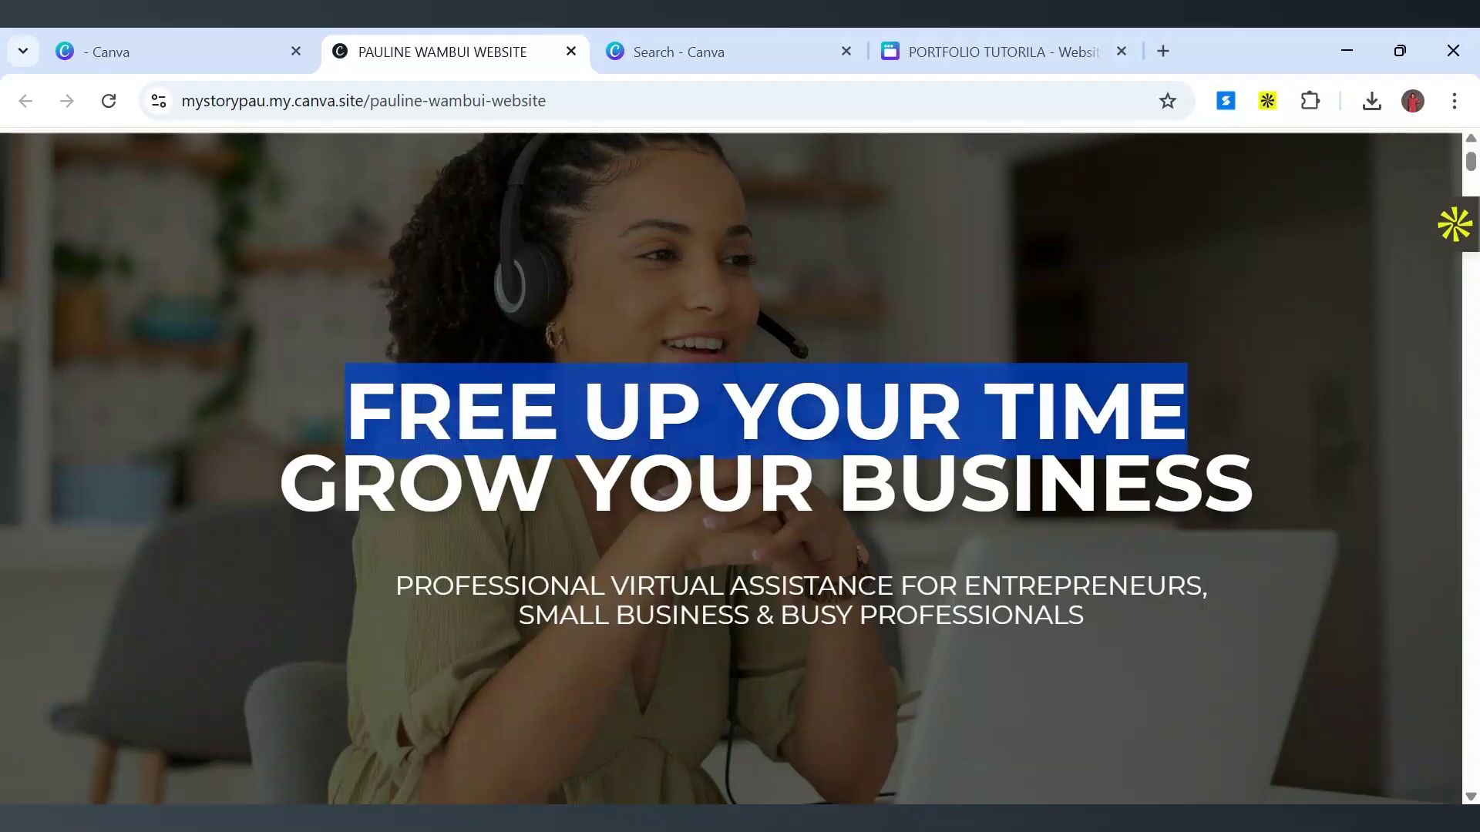
Return to the portfolio design and replace the heading over the photo with the copied "FREE UP YOUR TIME", without a trailing blank line.
{"action": "left_click", "coordinate": [991, 47]}
{"action": "double_click", "coordinate": [927, 413]}
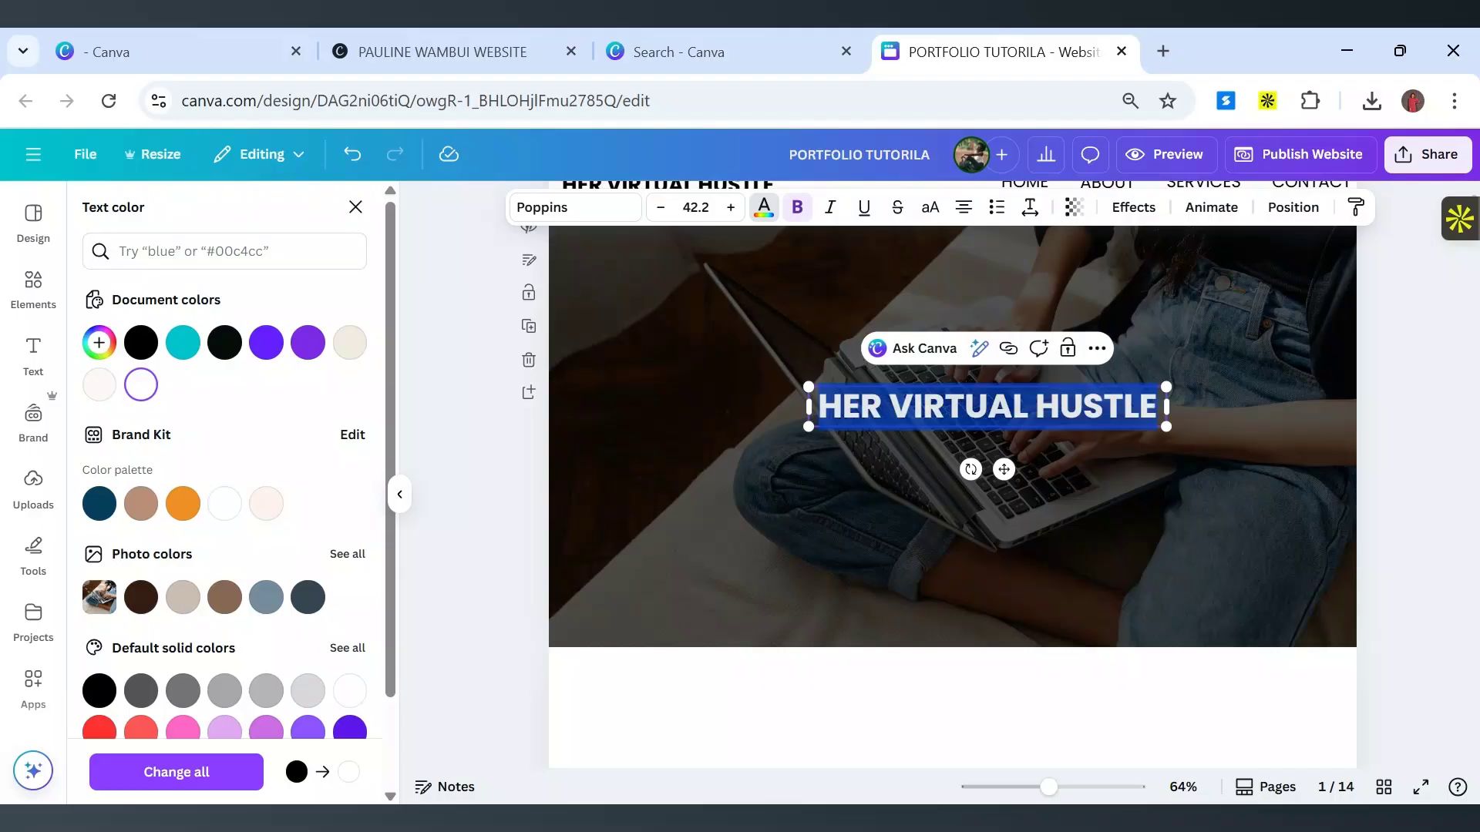
{"action": "key", "text": "BackSpace"}
{"action": "key", "text": "ctrl+v"}
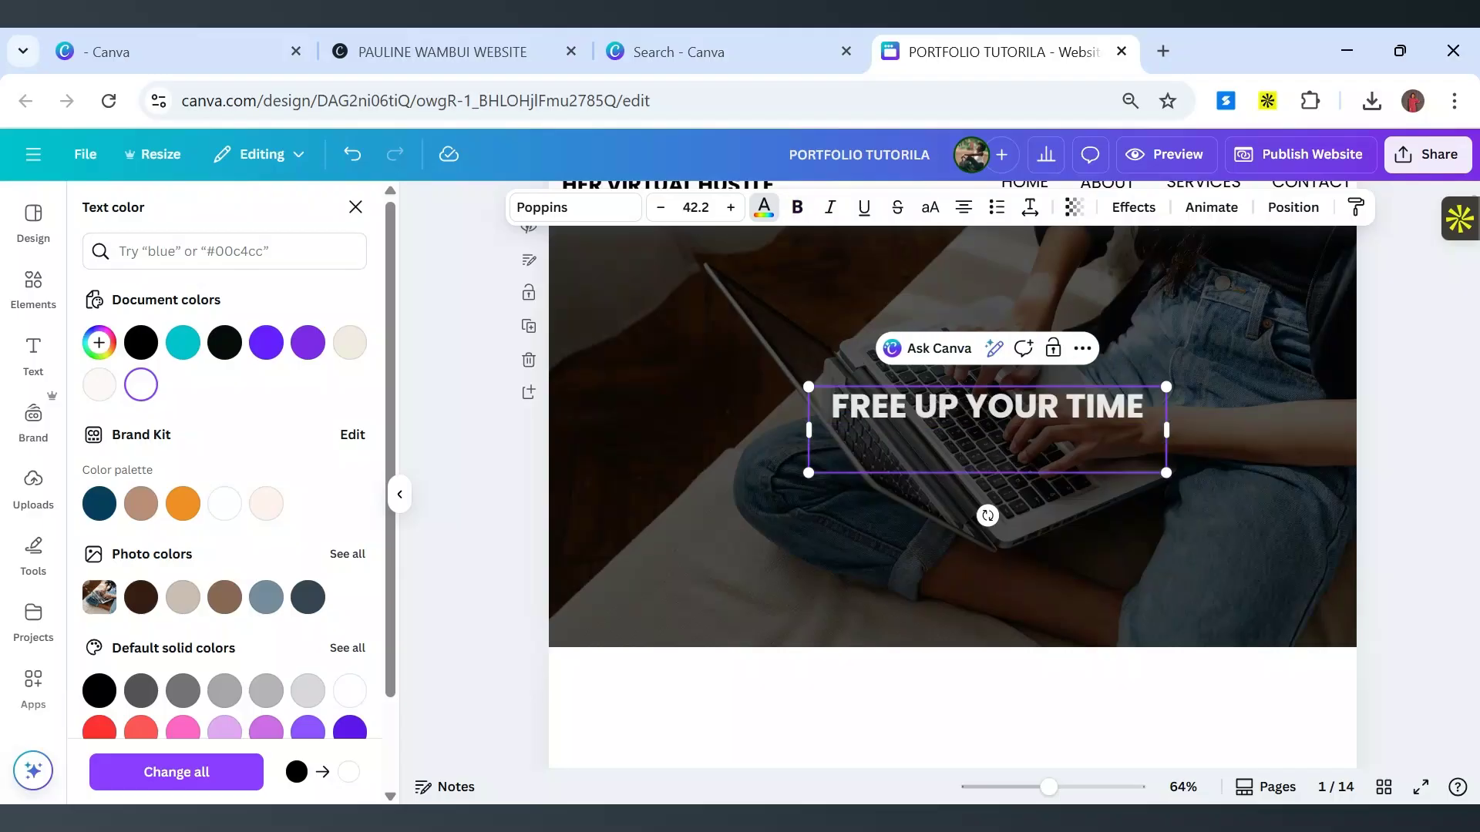
{"action": "key", "text": "BackSpace"}
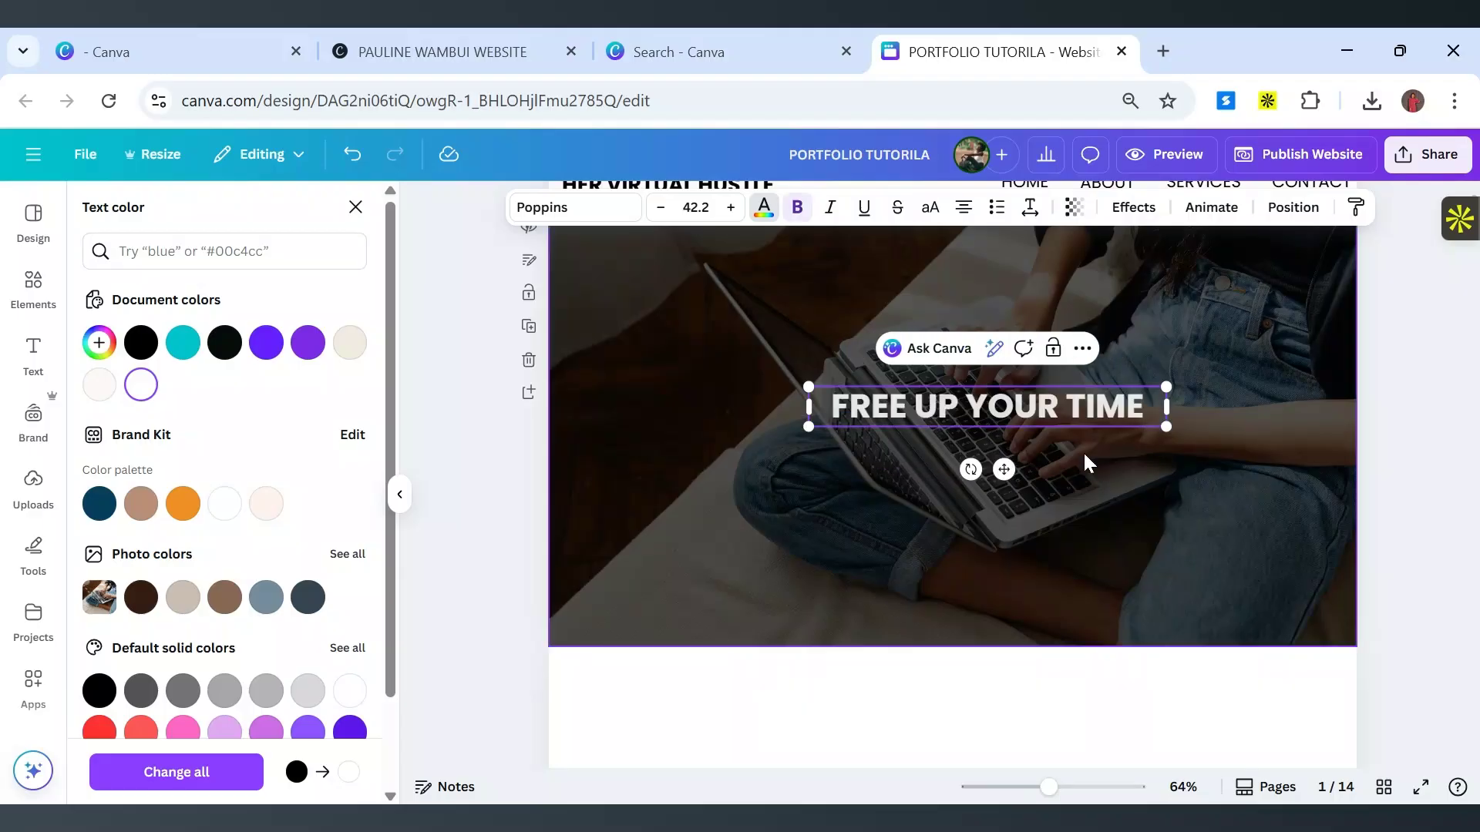
{"action": "left_click", "coordinate": [1014, 453]}
Enlarge the FREE UP YOUR TIME heading to about size 62, center it on the photo and place a duplicate directly beneath it.
{"action": "left_click", "coordinate": [831, 404]}
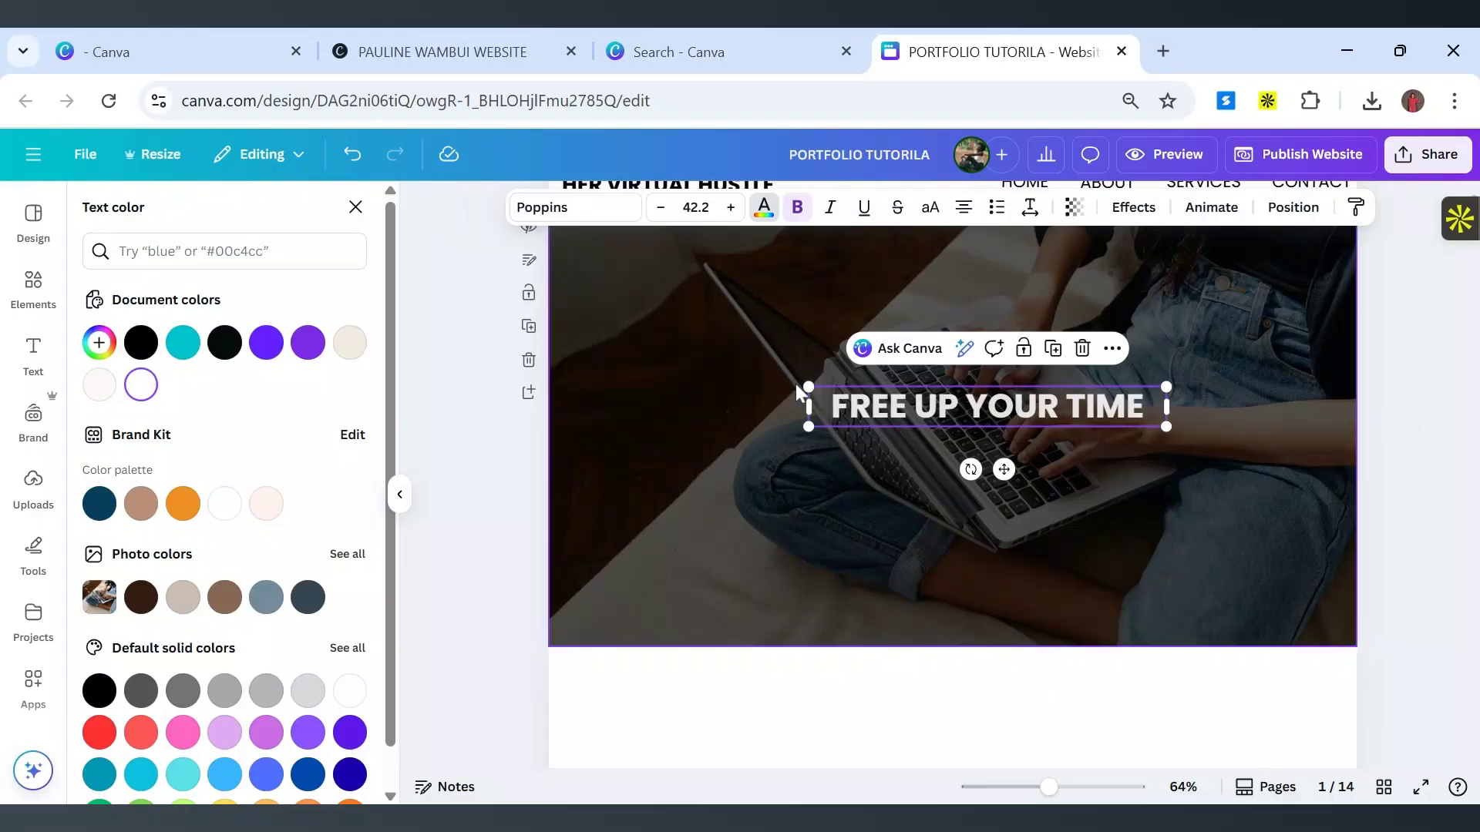
{"action": "left_click_drag", "start_coordinate": [799, 385], "coordinate": [638, 369]}
{"action": "left_click_drag", "start_coordinate": [886, 466], "coordinate": [995, 493]}
{"action": "left_click", "coordinate": [1057, 309]}
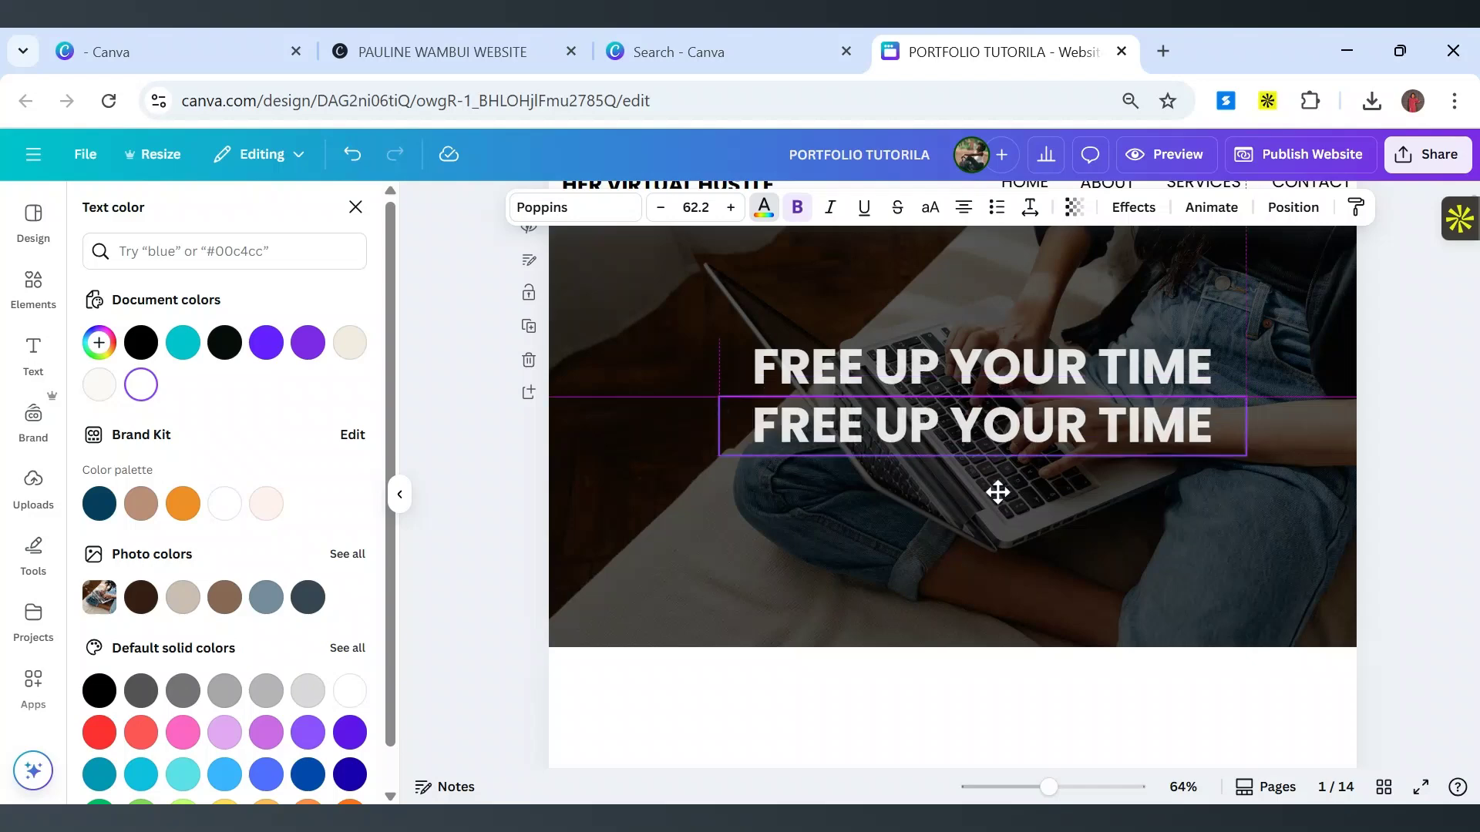
Replace the lower heading copy with "GROW YOUR BUSINESS" from the reference website and widen its text box to fit one line.
{"action": "left_click", "coordinate": [403, 49]}
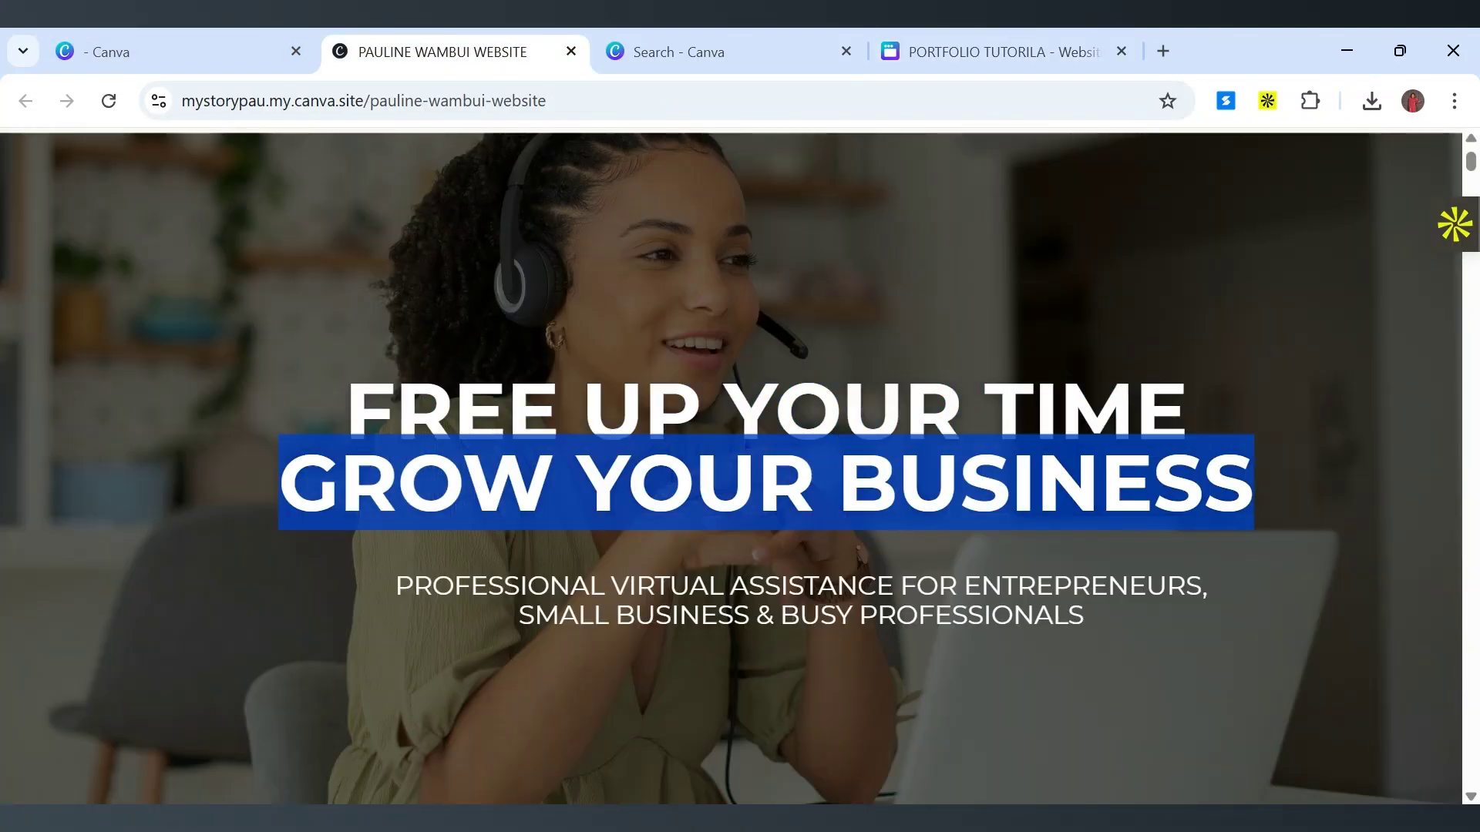
{"action": "left_click", "coordinate": [997, 45]}
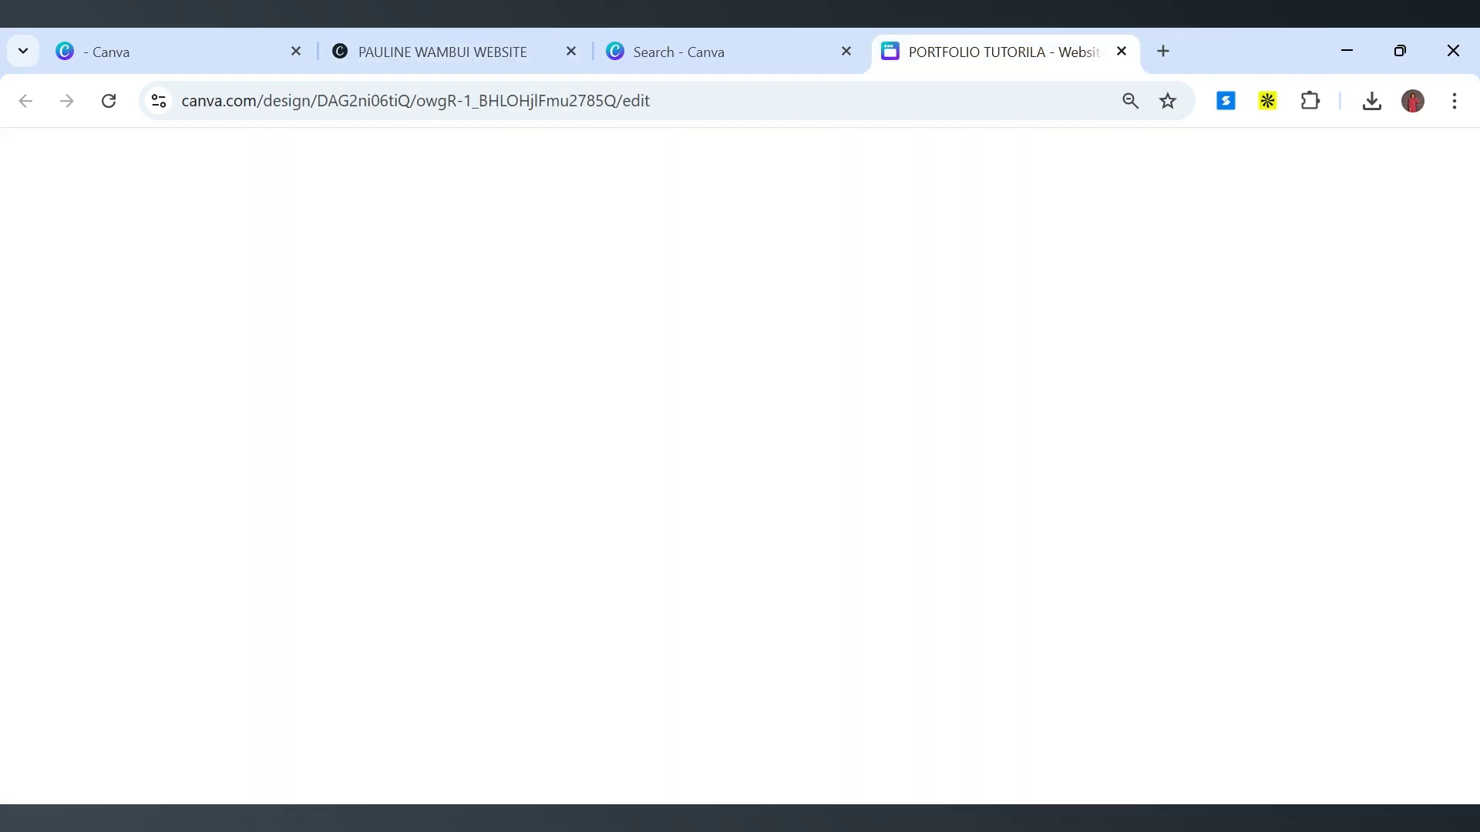
{"action": "key", "text": "BackSpace"}
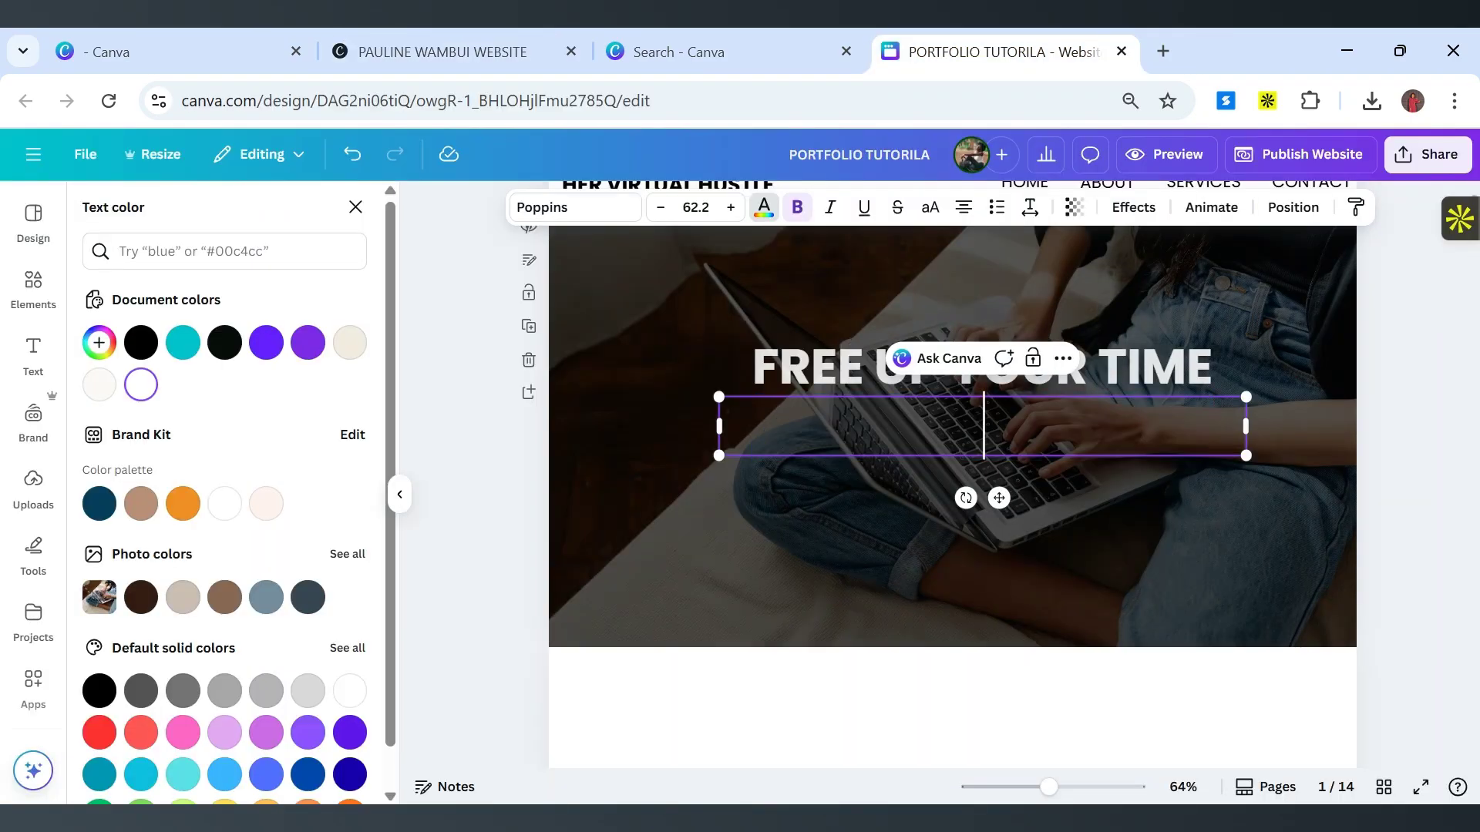
{"action": "type", "text": "GROW YOUR BUSINESS"}
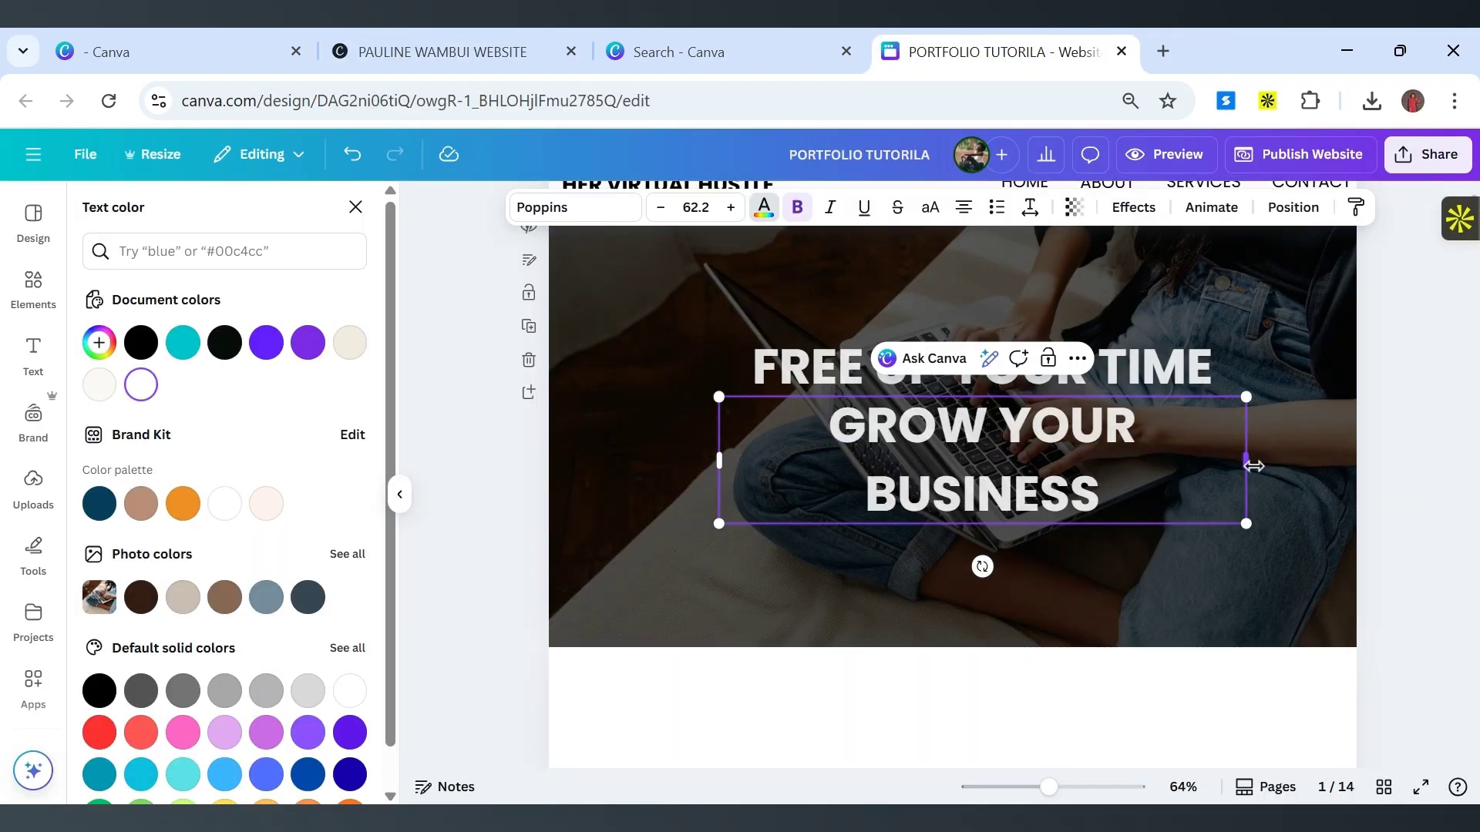
{"action": "mouse_move", "coordinate": [1271, 462]}
{"action": "left_mouse_down"}
{"action": "mouse_move", "coordinate": [1300, 472]}
{"action": "mouse_move", "coordinate": [1287, 466]}
{"action": "left_mouse_up"}
{"action": "left_click", "coordinate": [1209, 523]}
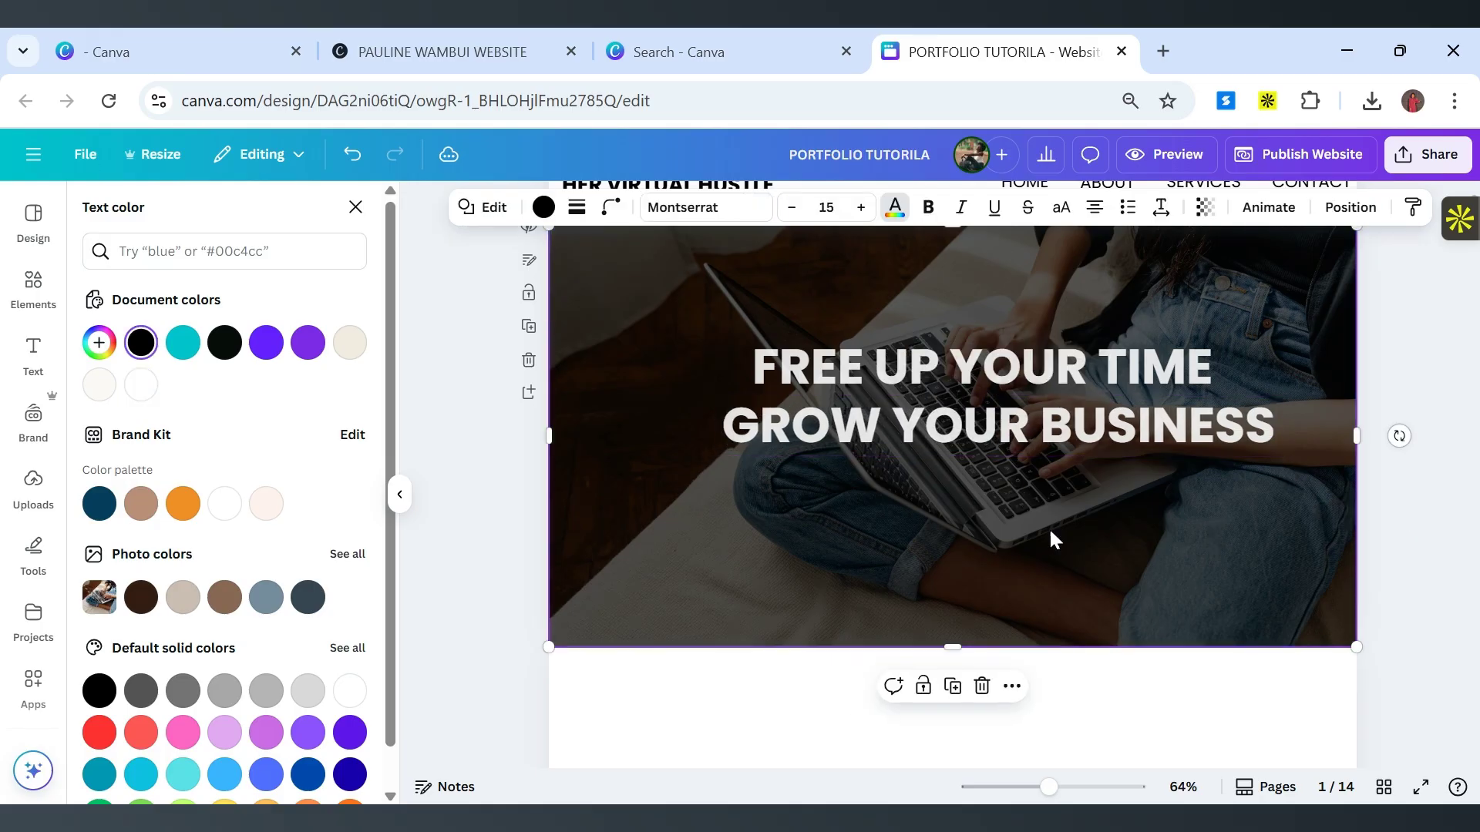
Copy the subtitle line "Professional virtual assistance for entrepreneurs," from the hero section of the published reference website.
{"action": "left_click", "coordinate": [443, 52]}
{"action": "left_click", "coordinate": [972, 528]}
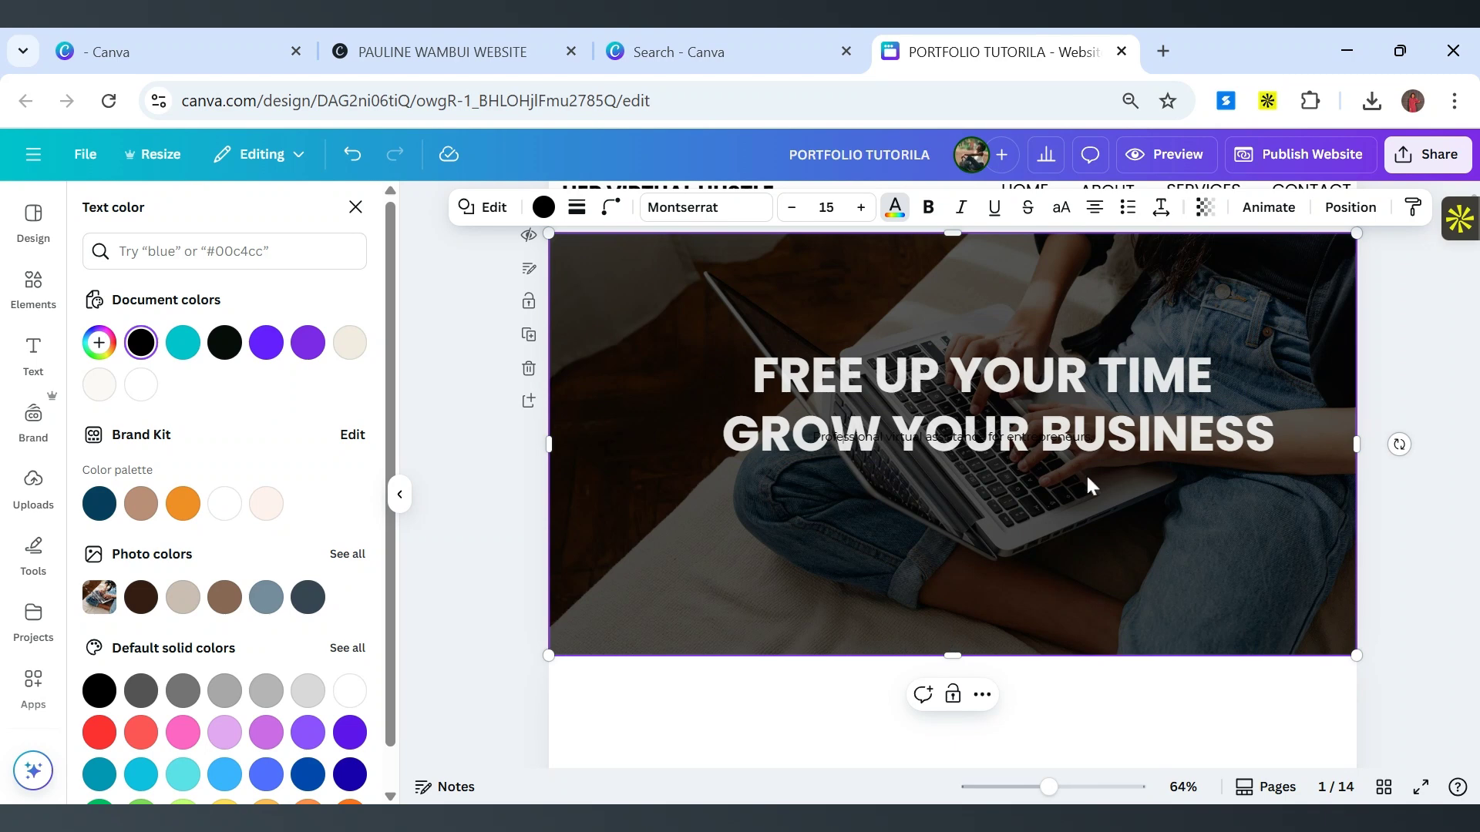
{"action": "double_click", "coordinate": [953, 446]}
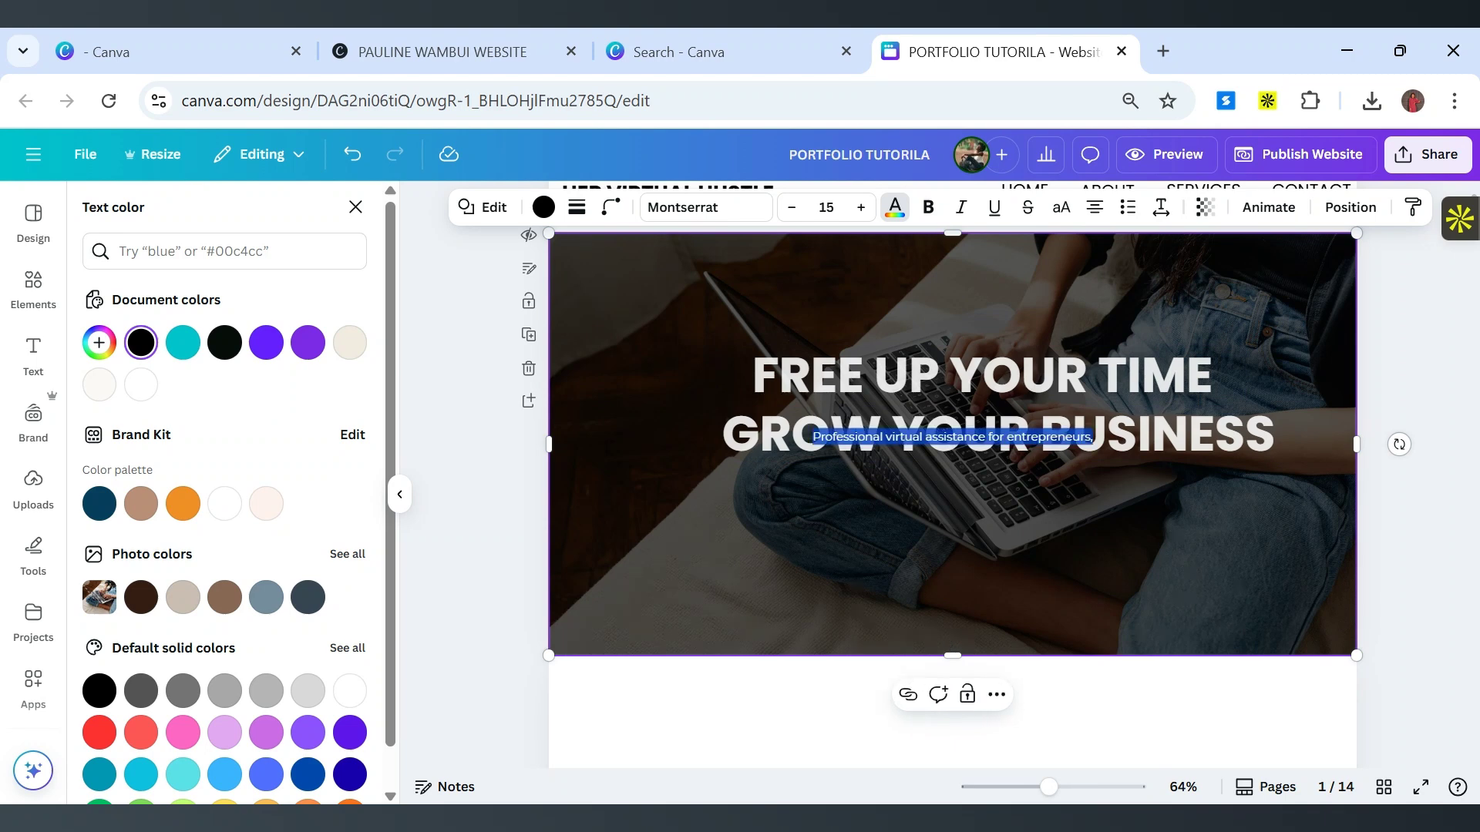
{"action": "left_click", "coordinate": [542, 209]}
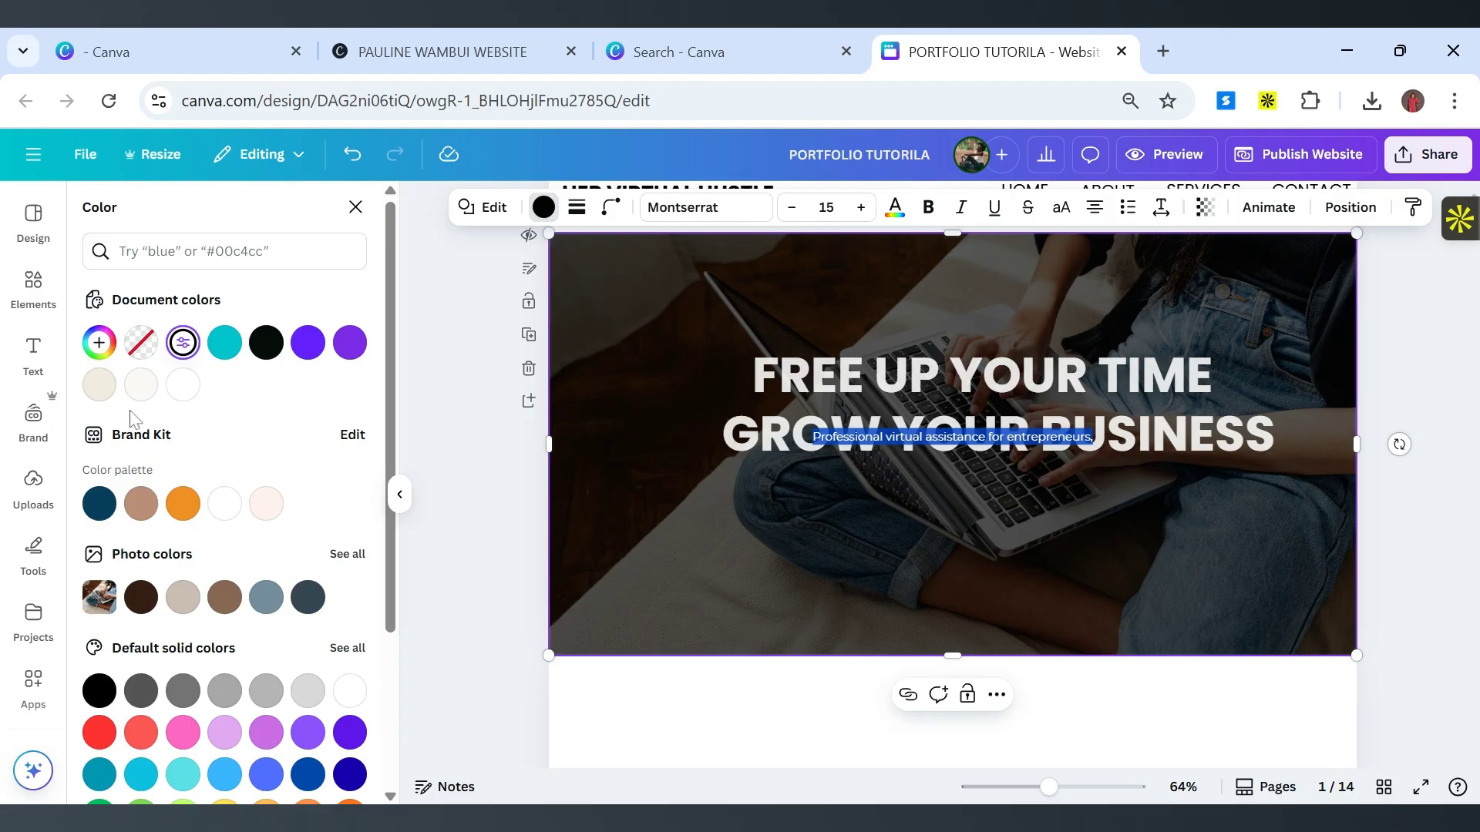
{"action": "left_click", "coordinate": [180, 389]}
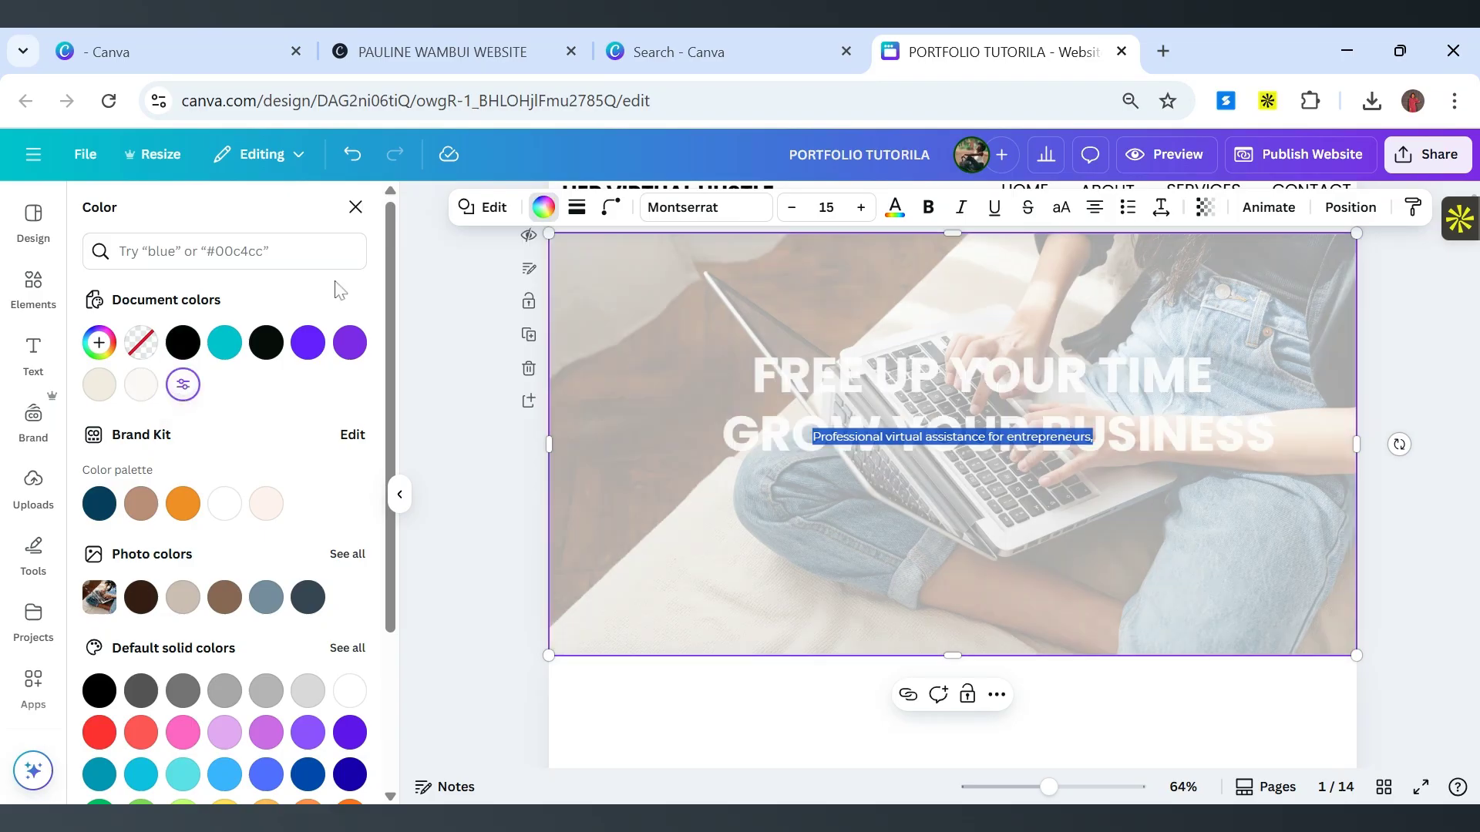
{"action": "left_click", "coordinate": [352, 155]}
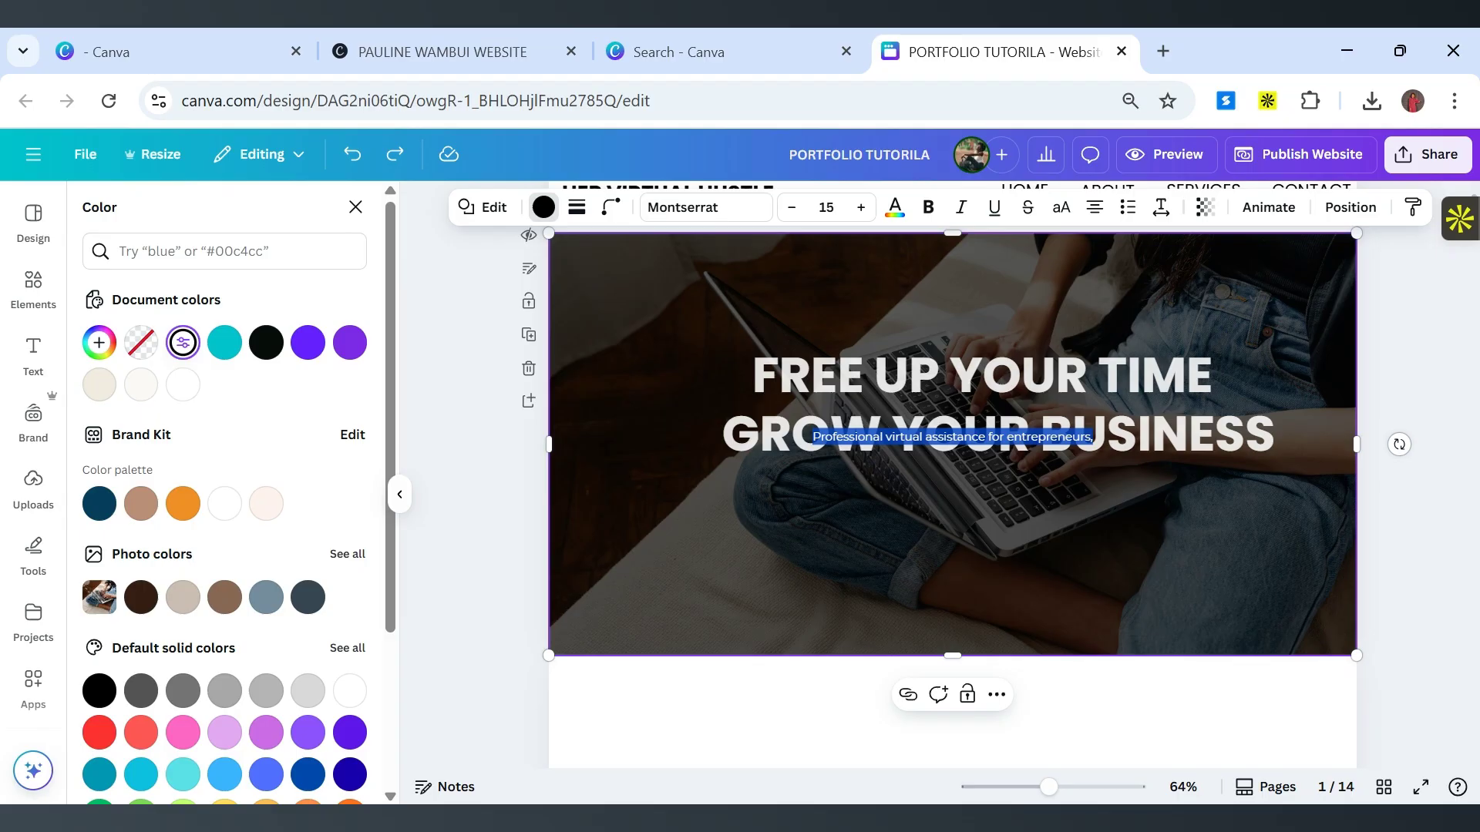
{"action": "left_click", "coordinate": [998, 695]}
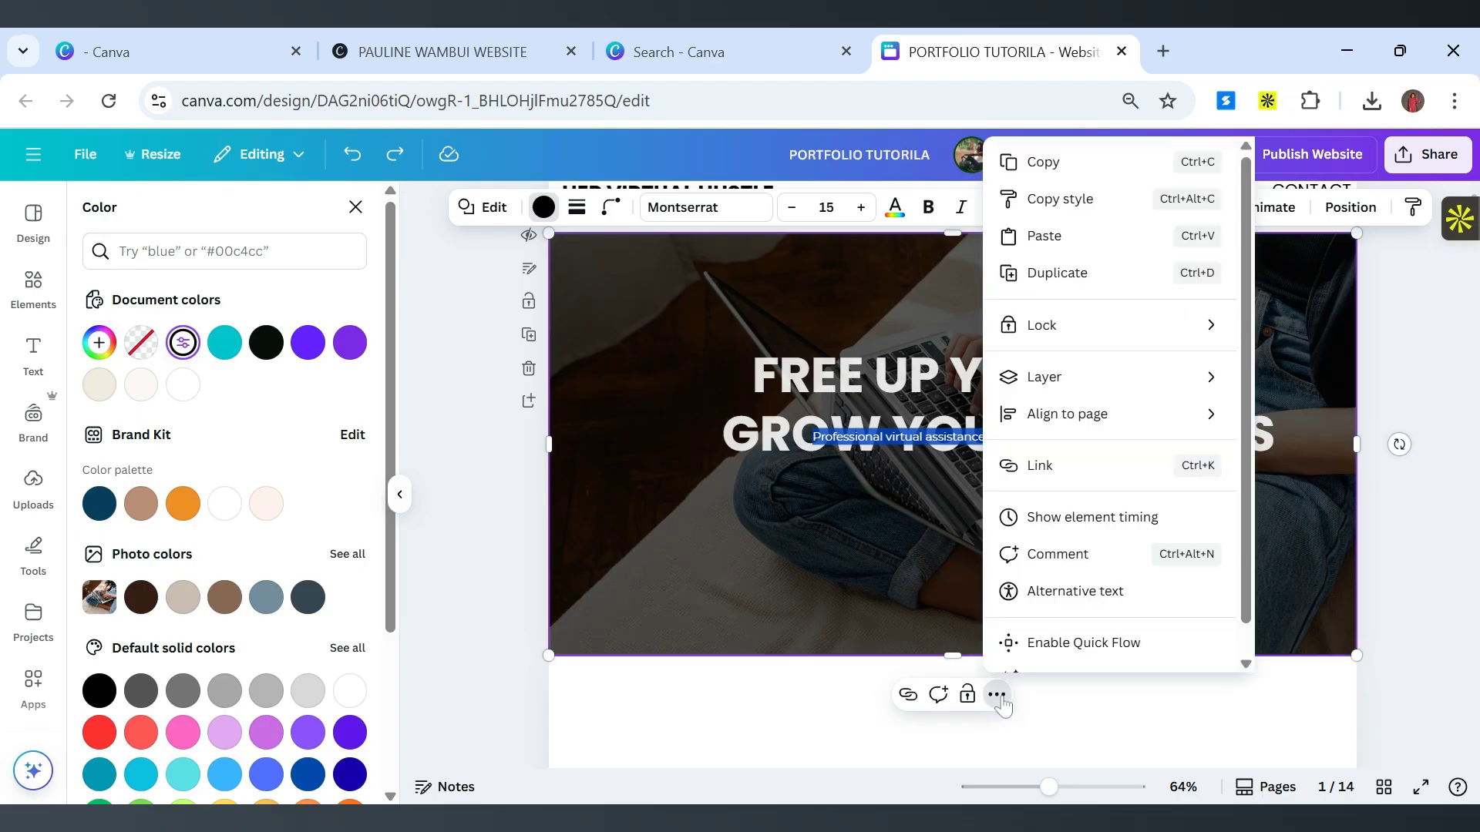
{"action": "mouse_move", "coordinate": [1048, 377]}
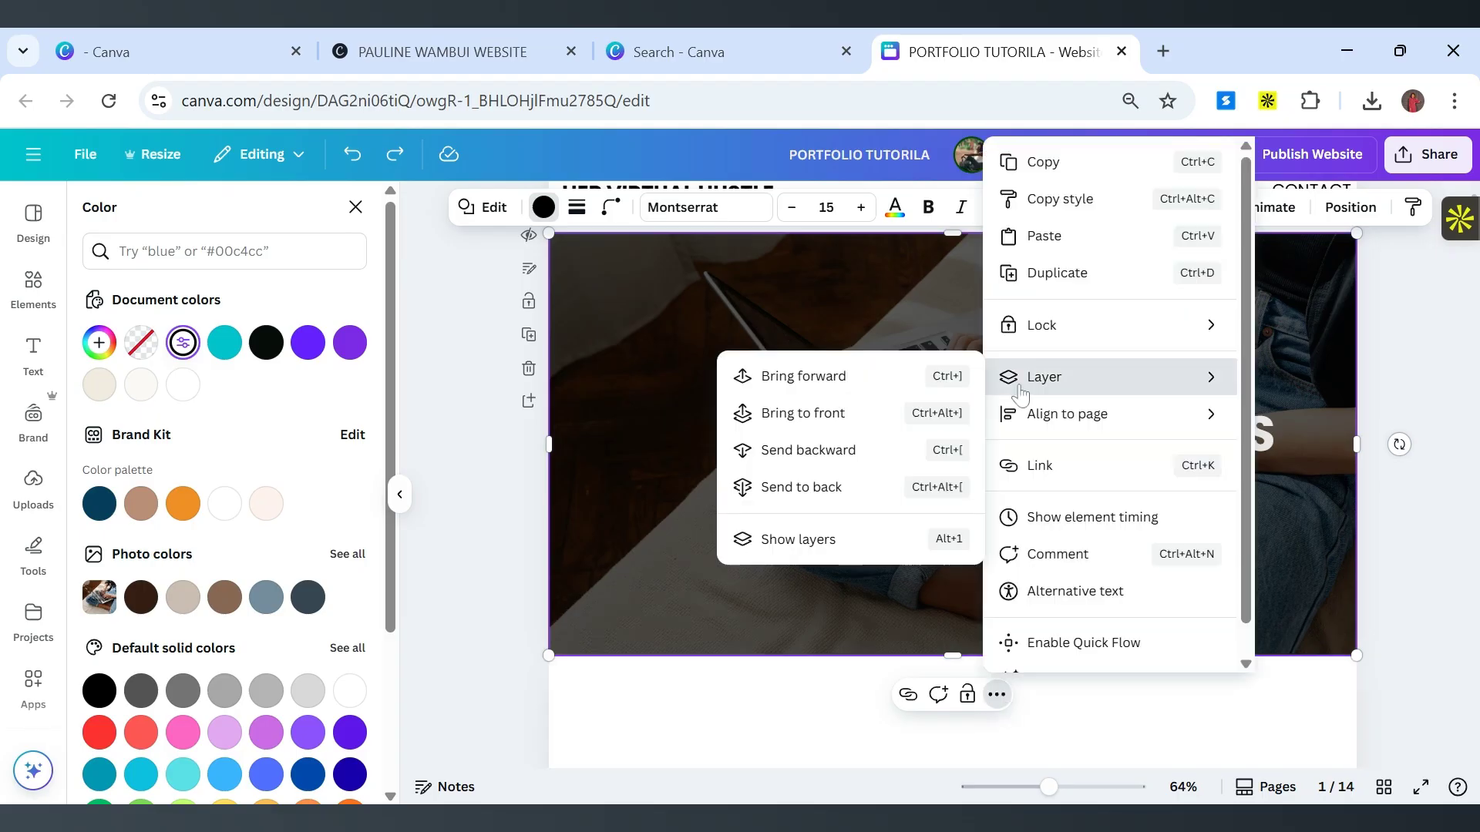
{"action": "left_click", "coordinate": [827, 455]}
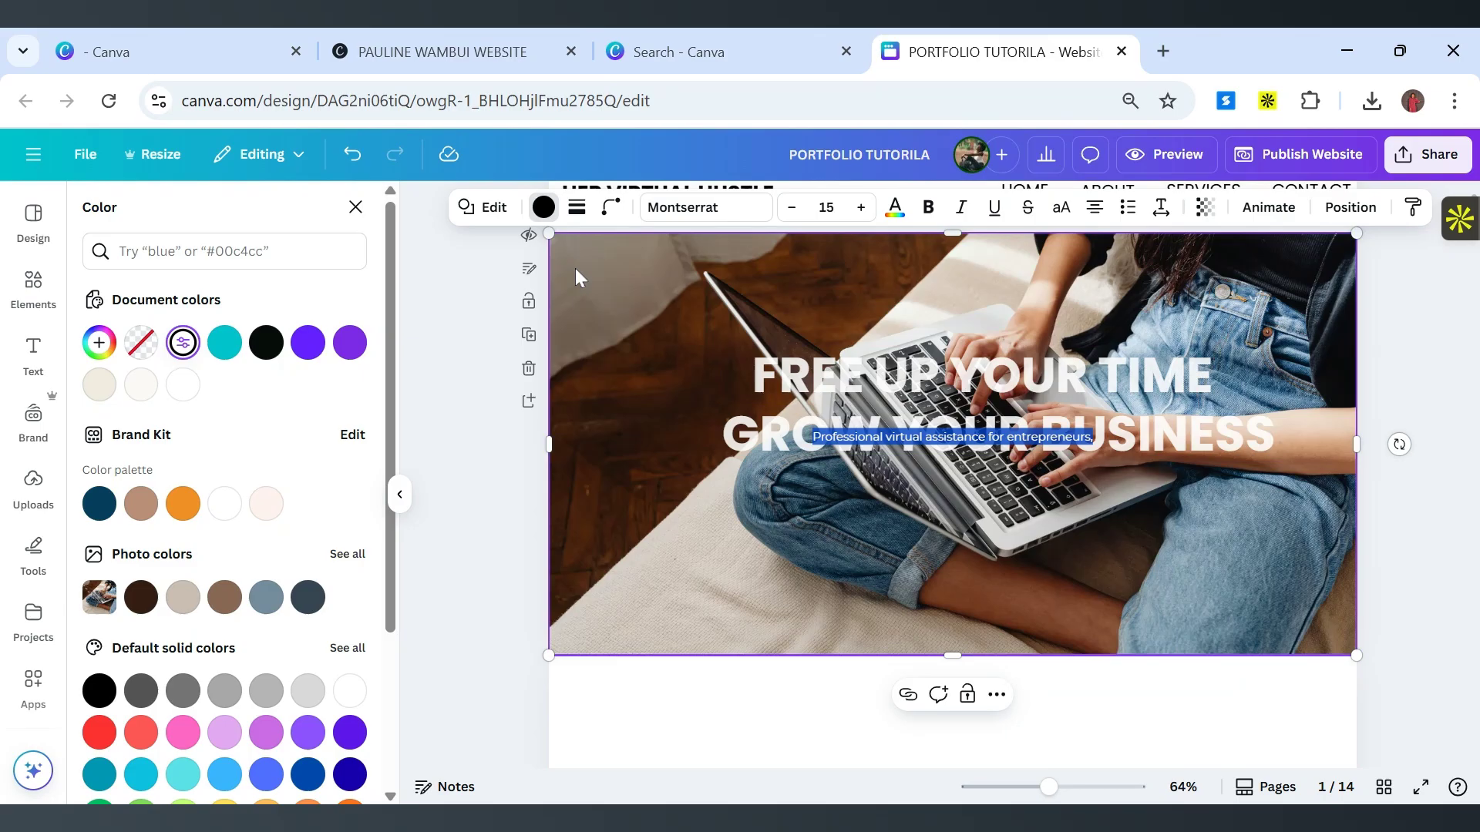
{"action": "left_click", "coordinate": [353, 155]}
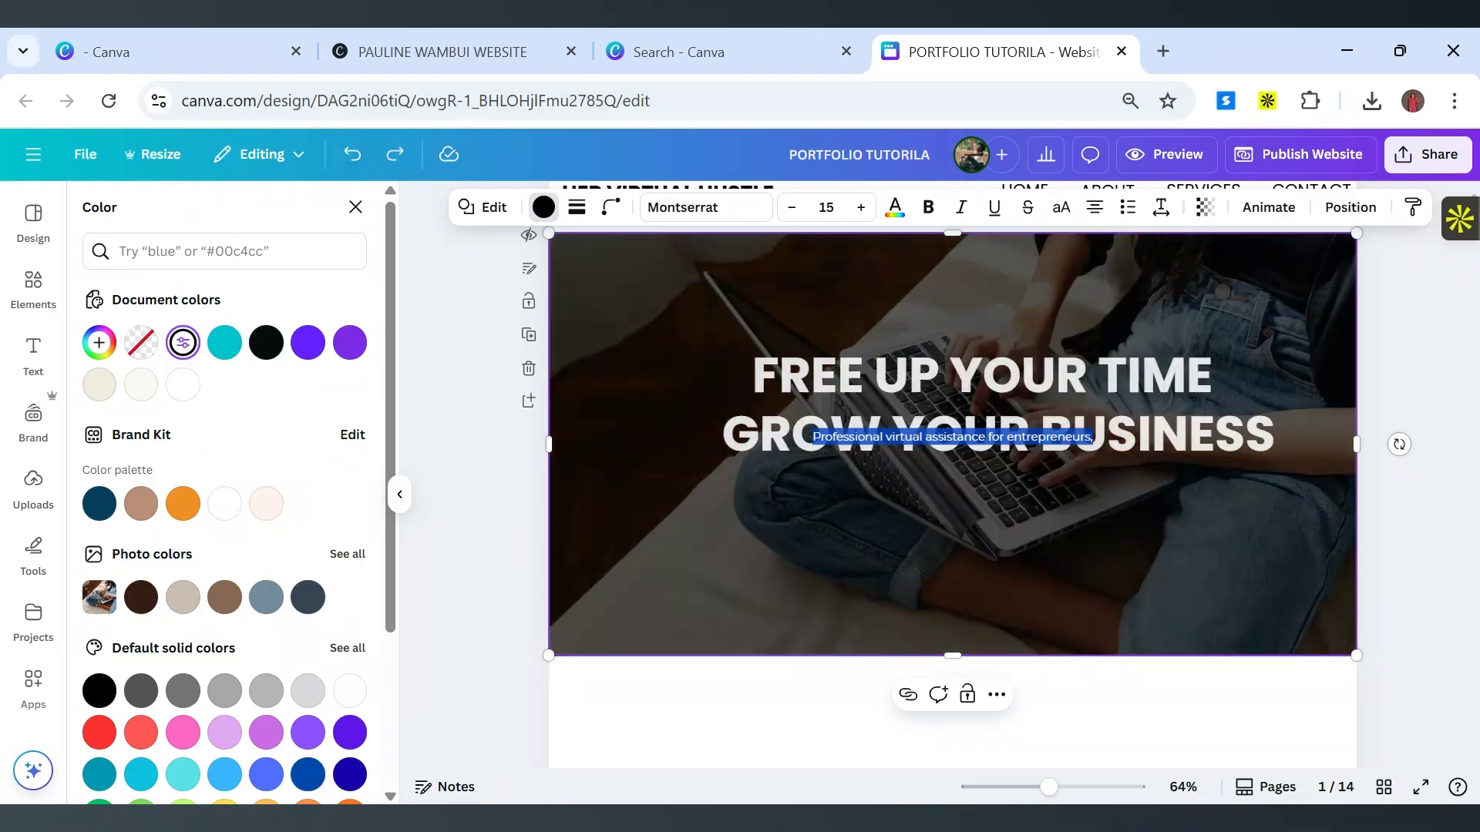
{"action": "left_click", "coordinate": [352, 155]}
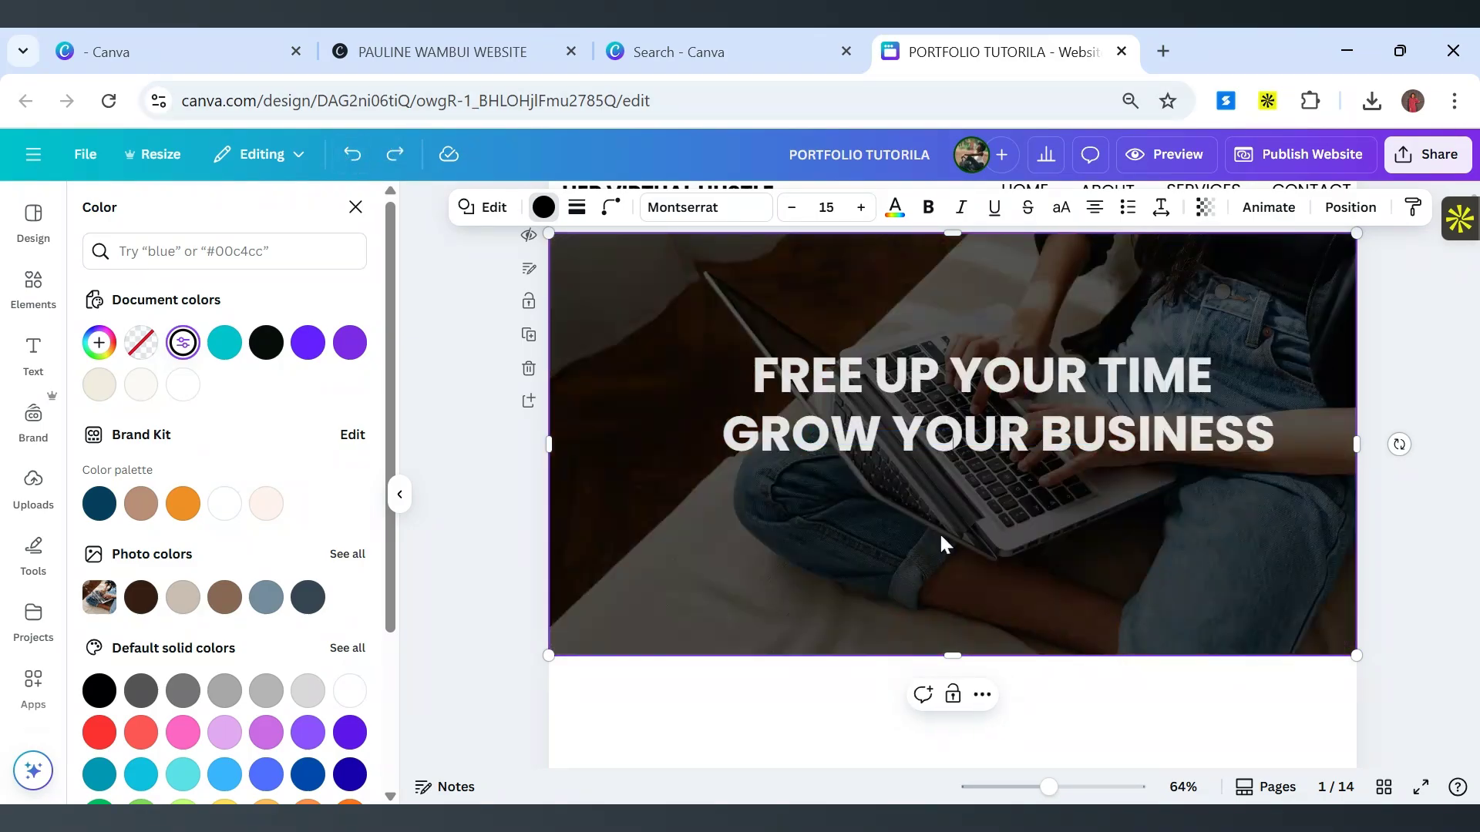
Duplicate the GROW YOUR BUSINESS heading beneath itself and replace the copy's text with "Professional virtual assistance for entrepreneurs,".
{"action": "left_click", "coordinate": [1002, 434]}
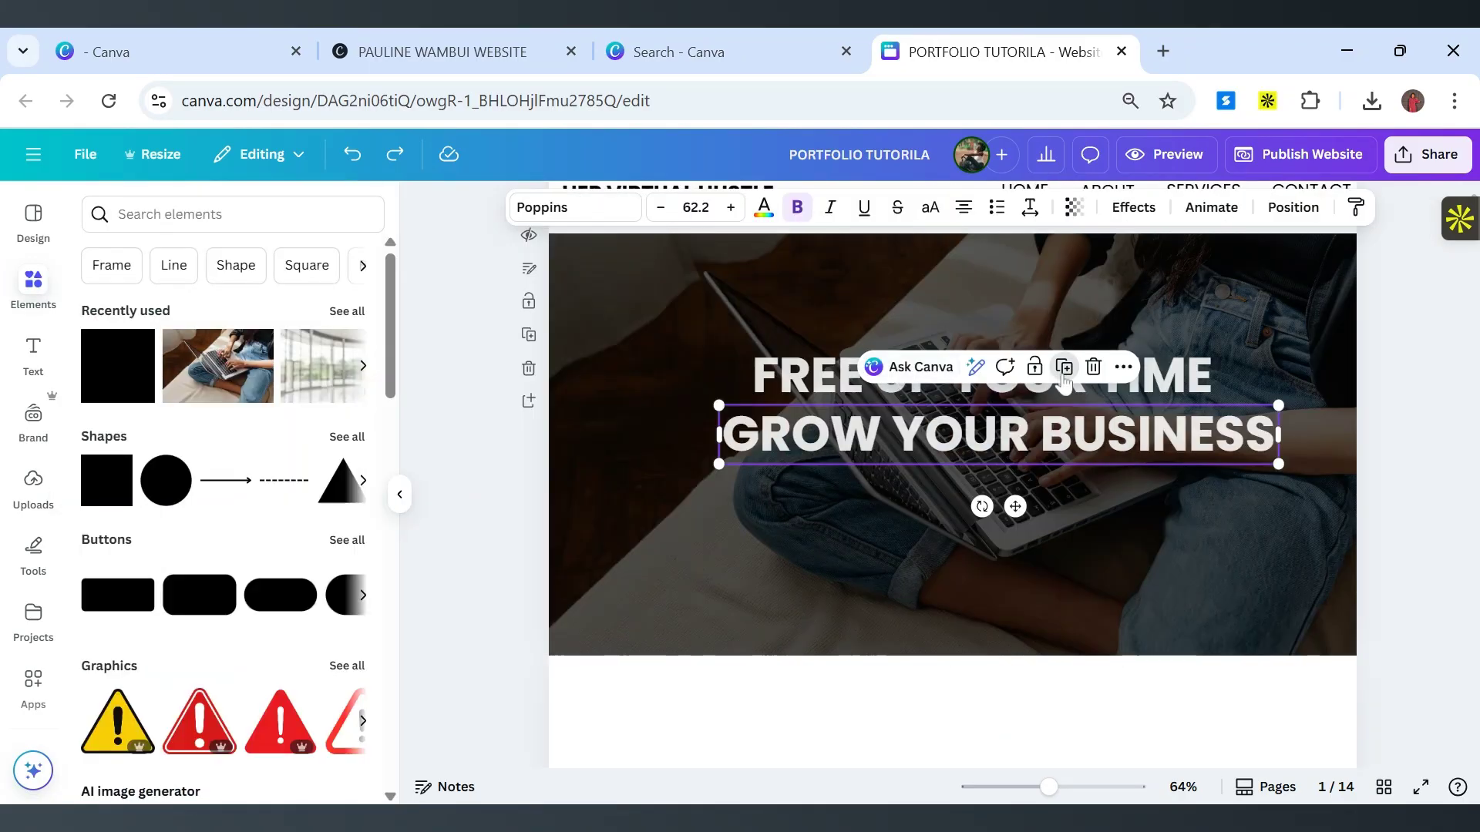
{"action": "left_click", "coordinate": [1063, 369]}
{"action": "mouse_move", "coordinate": [1099, 505]}
{"action": "left_mouse_down"}
{"action": "mouse_move", "coordinate": [1076, 562]}
{"action": "mouse_move", "coordinate": [1090, 521]}
{"action": "left_mouse_up"}
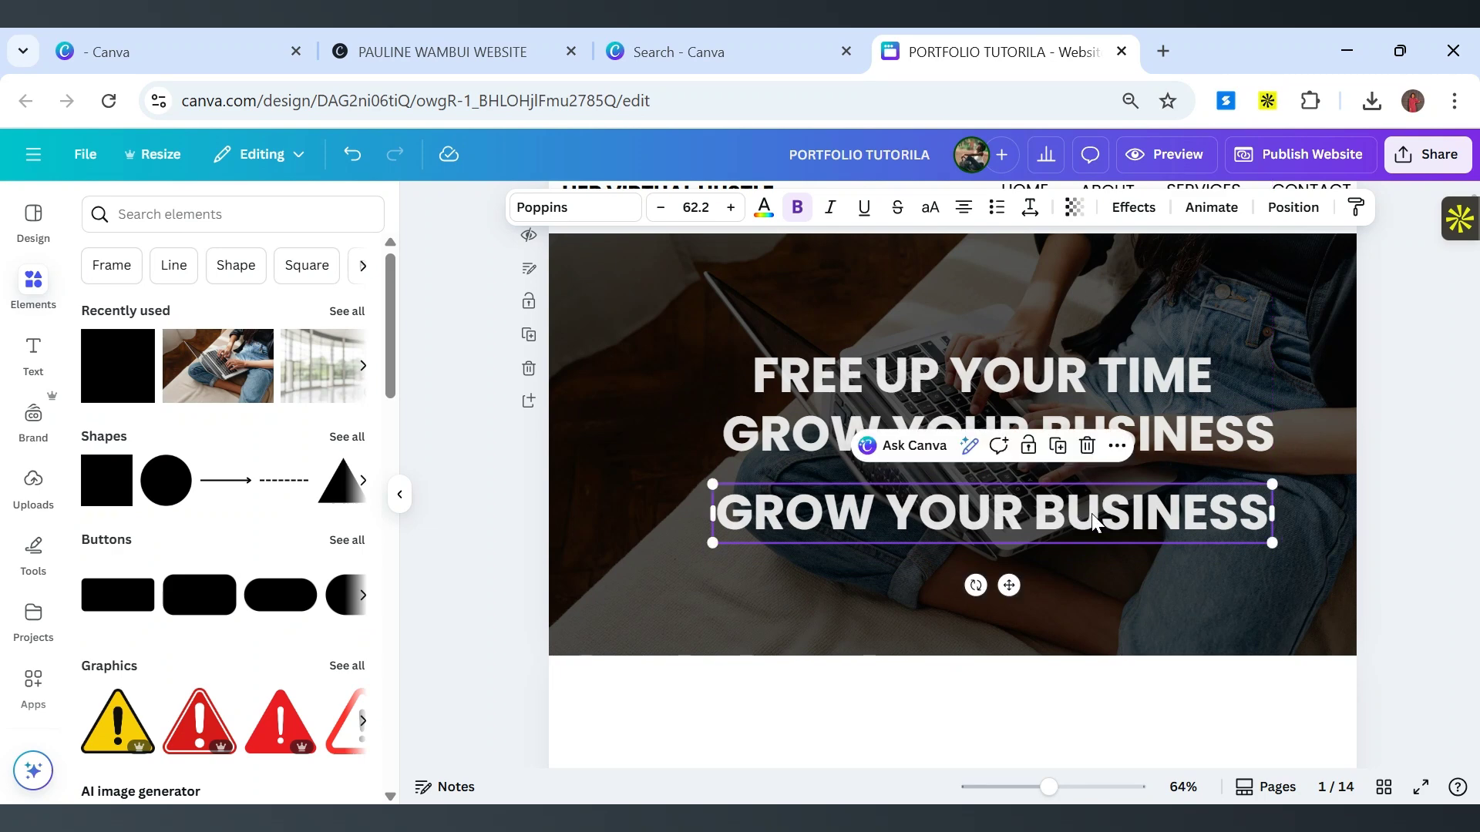
{"action": "double_click", "coordinate": [1095, 520]}
{"action": "key", "text": "BackSpace"}
{"action": "type", "text": "Professional virtual assistance for entrepreneurs"}
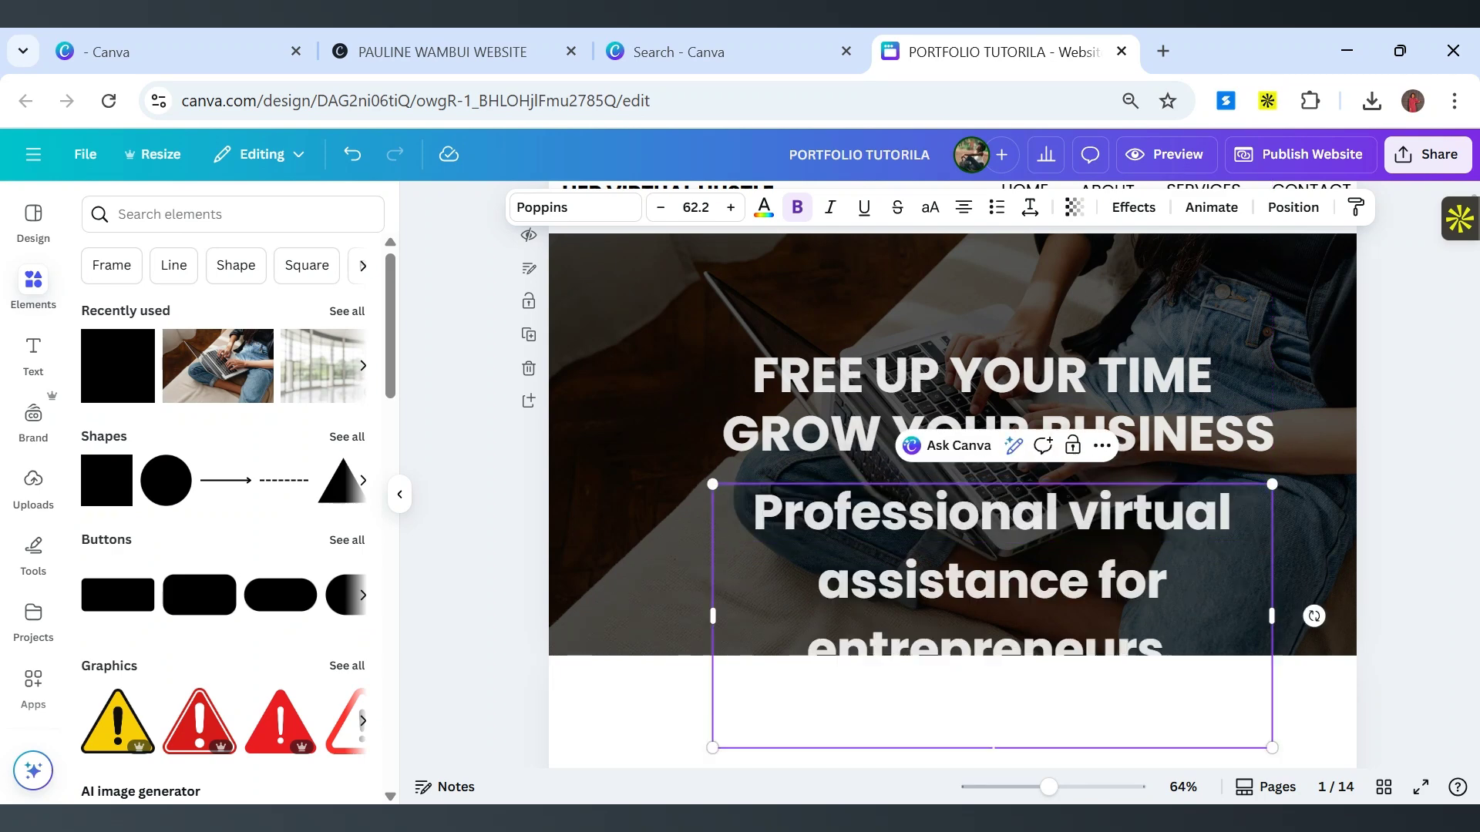
Remove the subtitle's trailing blank line, shrink it to about size 22.6 on a single line and turn off its bold formatting.
{"action": "scroll", "coordinate": [1279, 687], "scroll_direction": "down", "scroll_amount": 2}
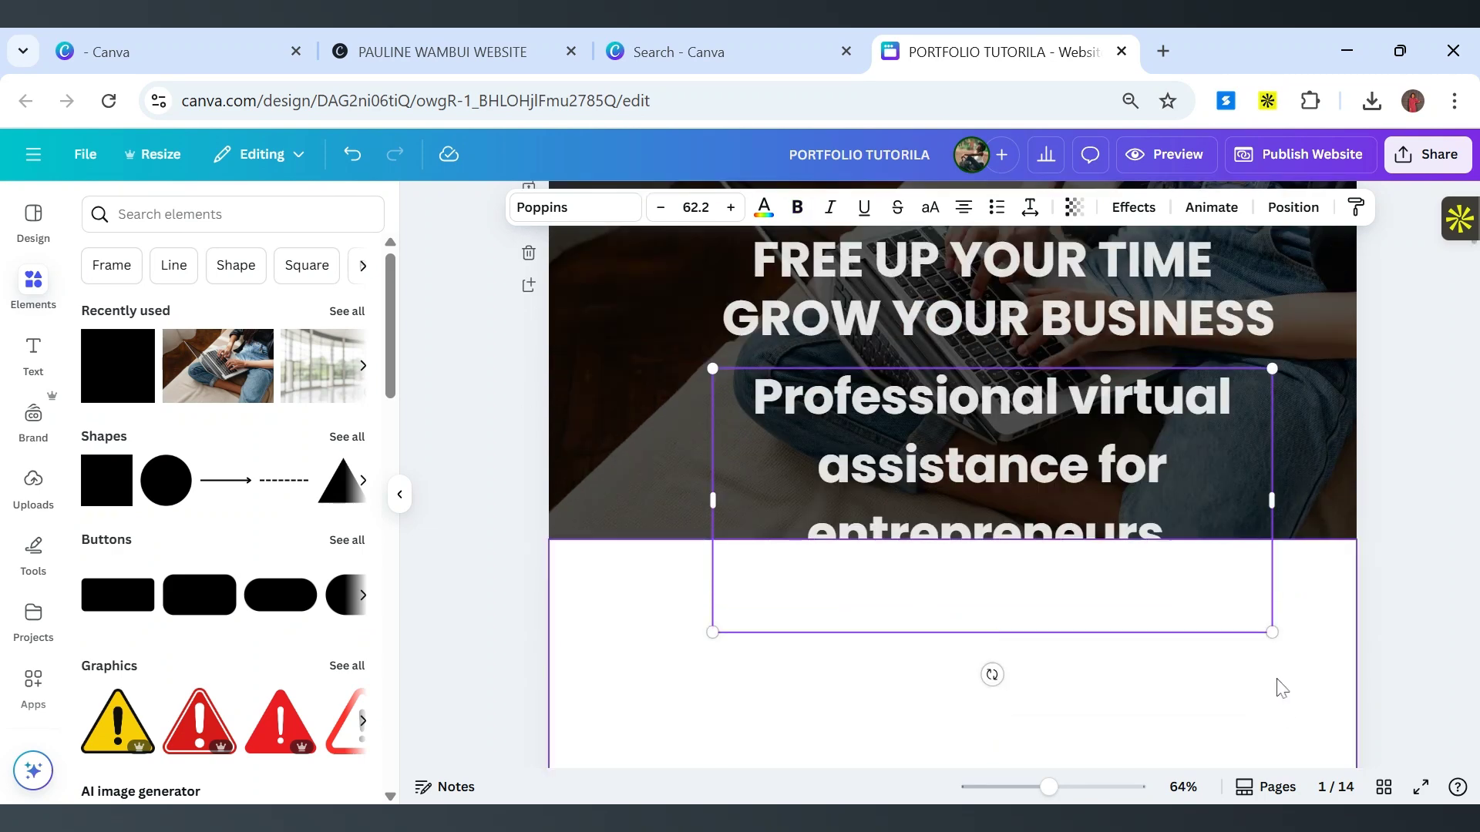
{"action": "left_click_drag", "start_coordinate": [1271, 631], "coordinate": [1094, 390]}
{"action": "left_click_drag", "start_coordinate": [1045, 445], "coordinate": [1359, 459]}
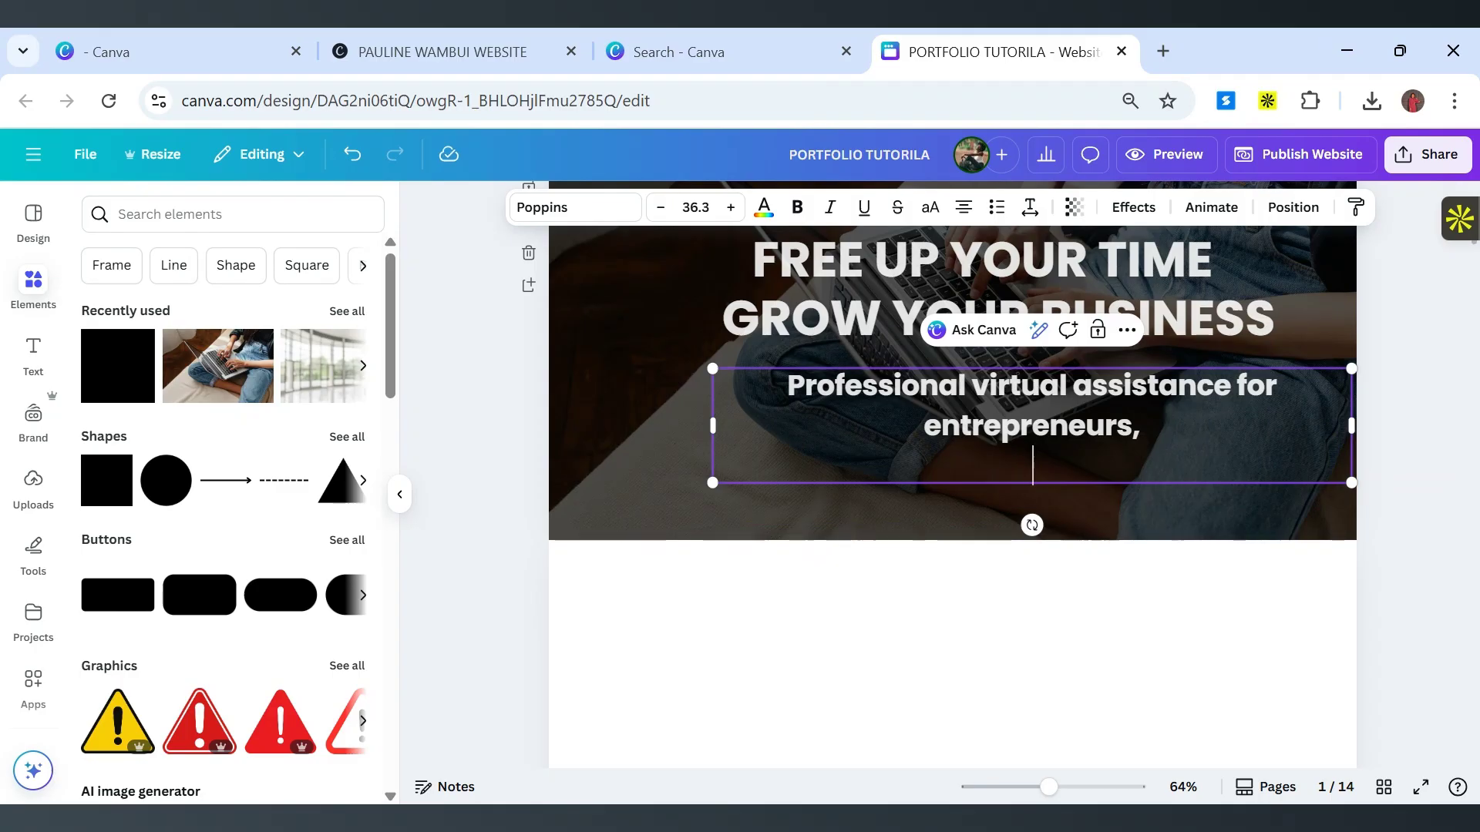
{"action": "key", "text": "BackSpace"}
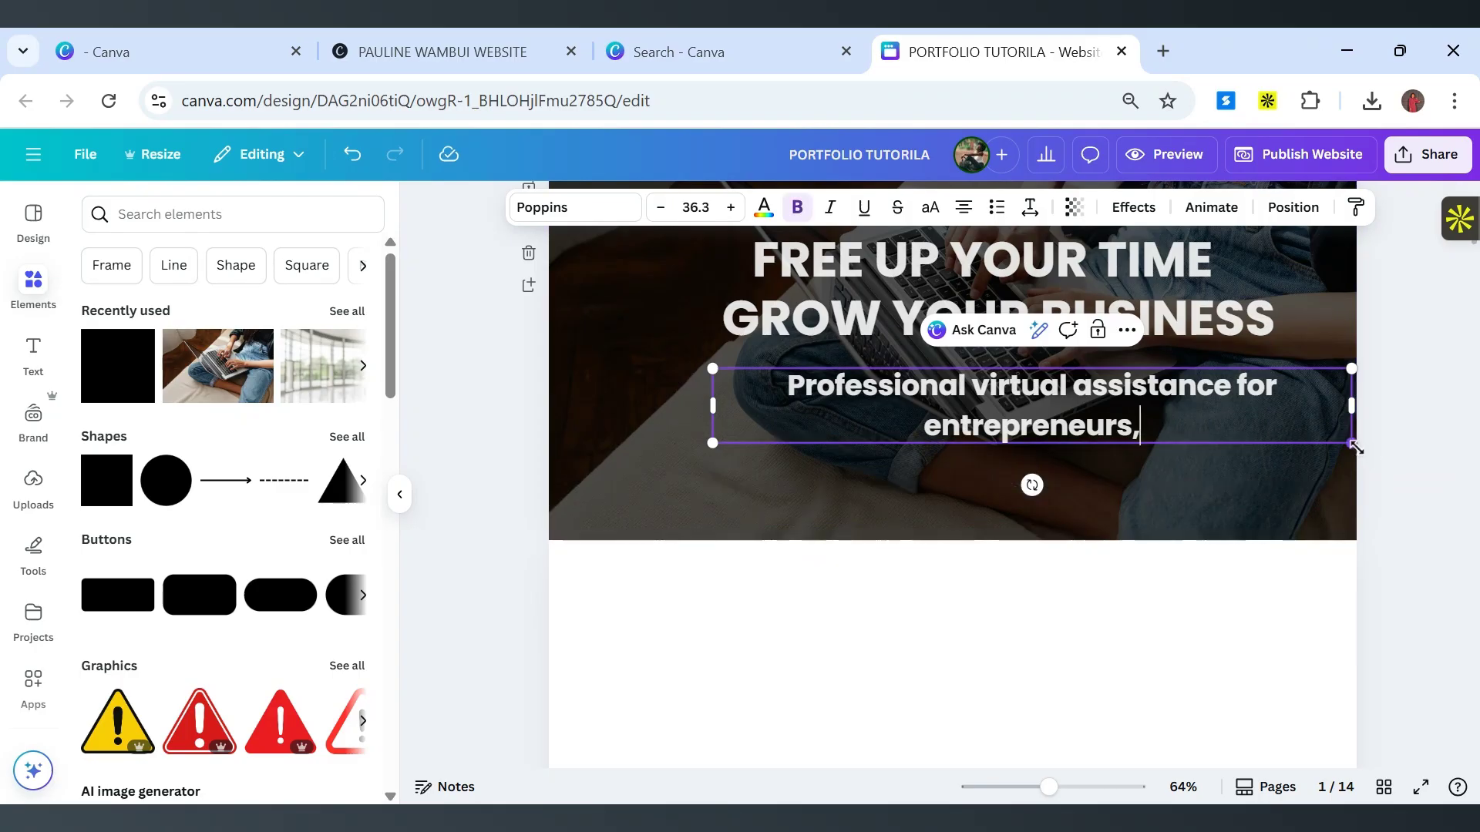
{"action": "left_click_drag", "start_coordinate": [1351, 442], "coordinate": [1272, 396]}
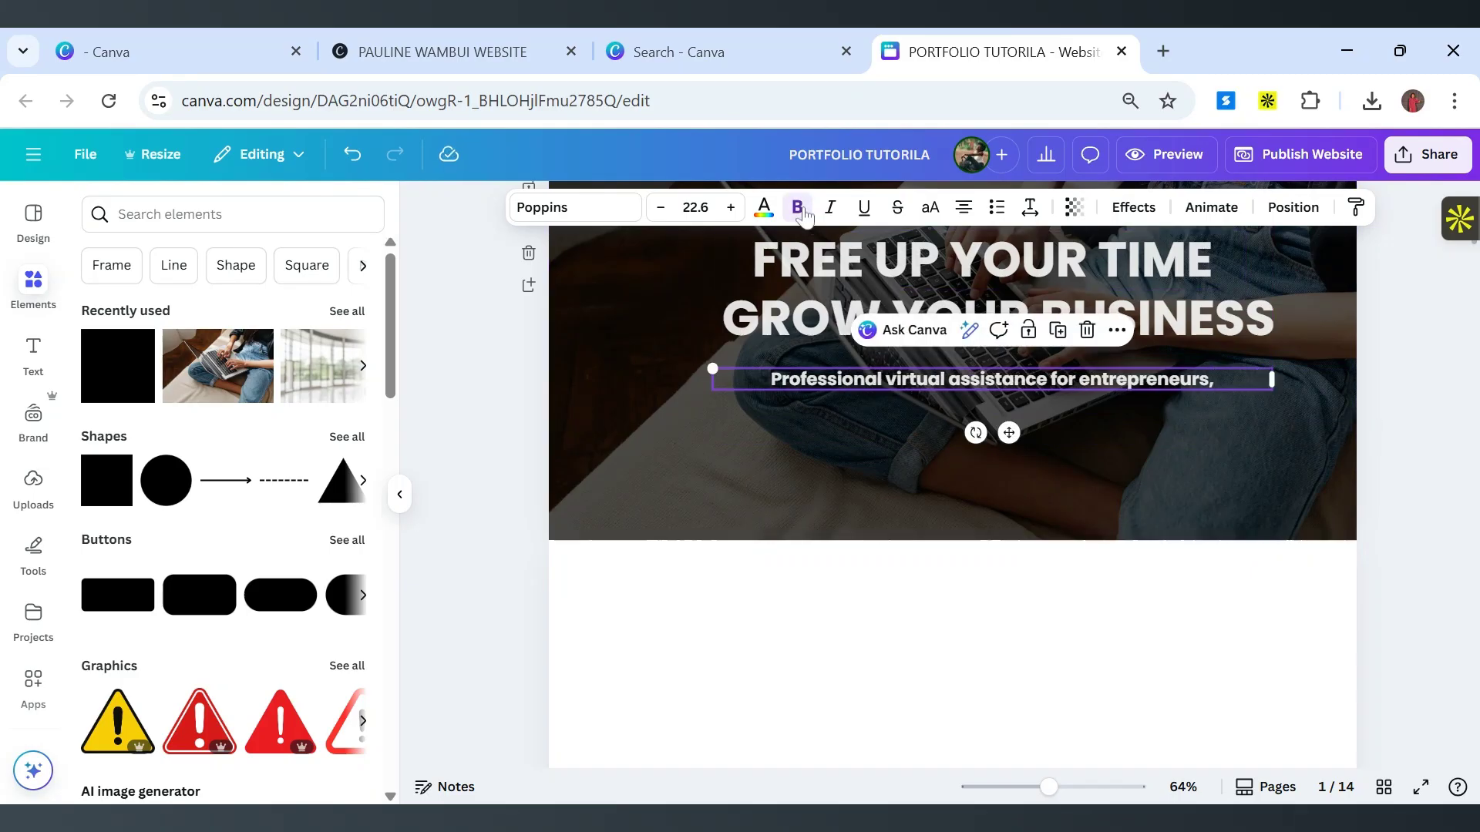
{"action": "left_click", "coordinate": [799, 211]}
{"action": "left_click", "coordinate": [1125, 434]}
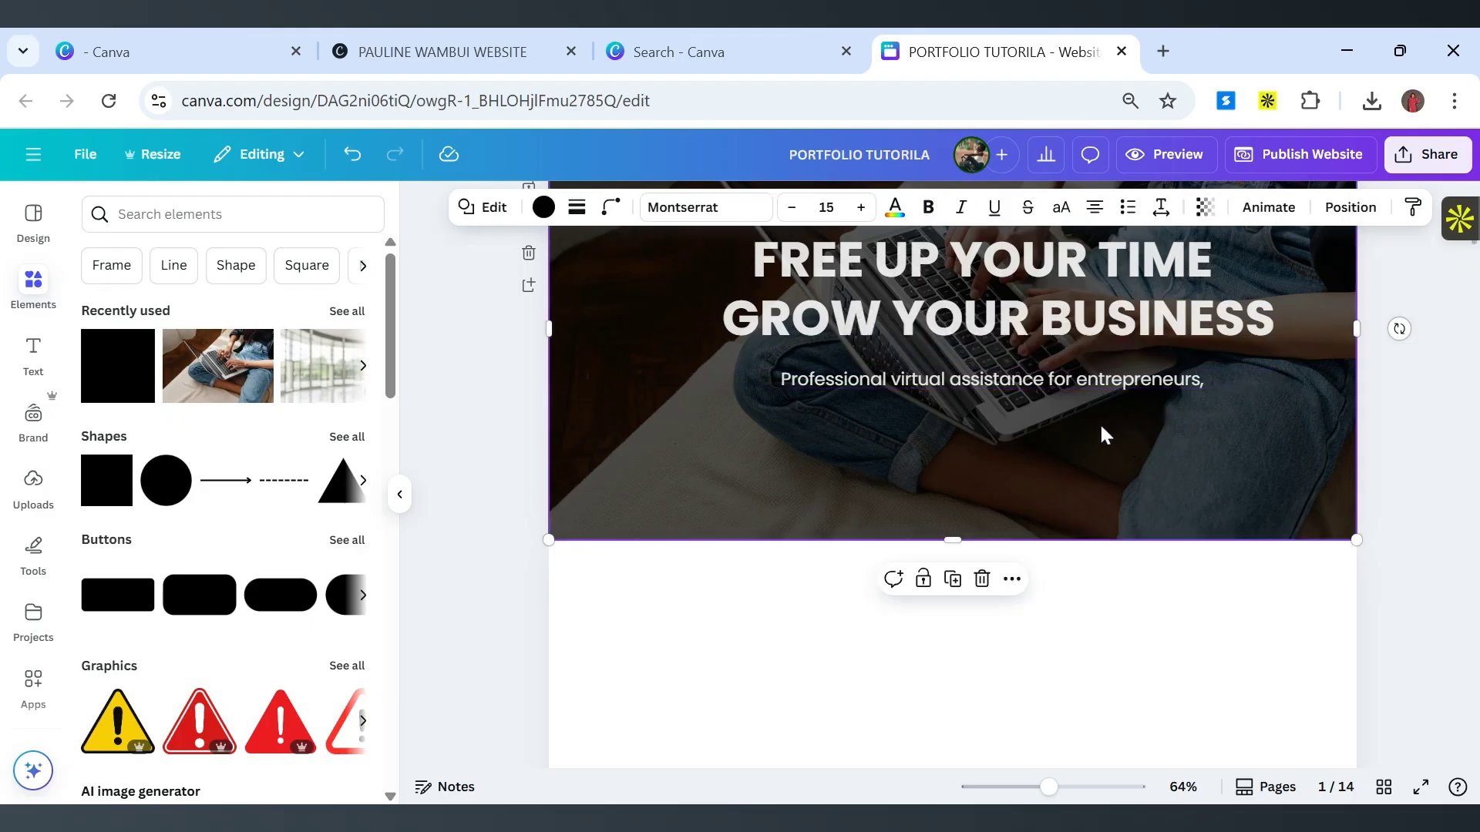
Copy the second subtitle line from the reference website and add it as "Small Business & Busy Professionals" beneath the portfolio's subtitle line.
{"action": "scroll", "coordinate": [1103, 430], "scroll_direction": "up", "scroll_amount": 3}
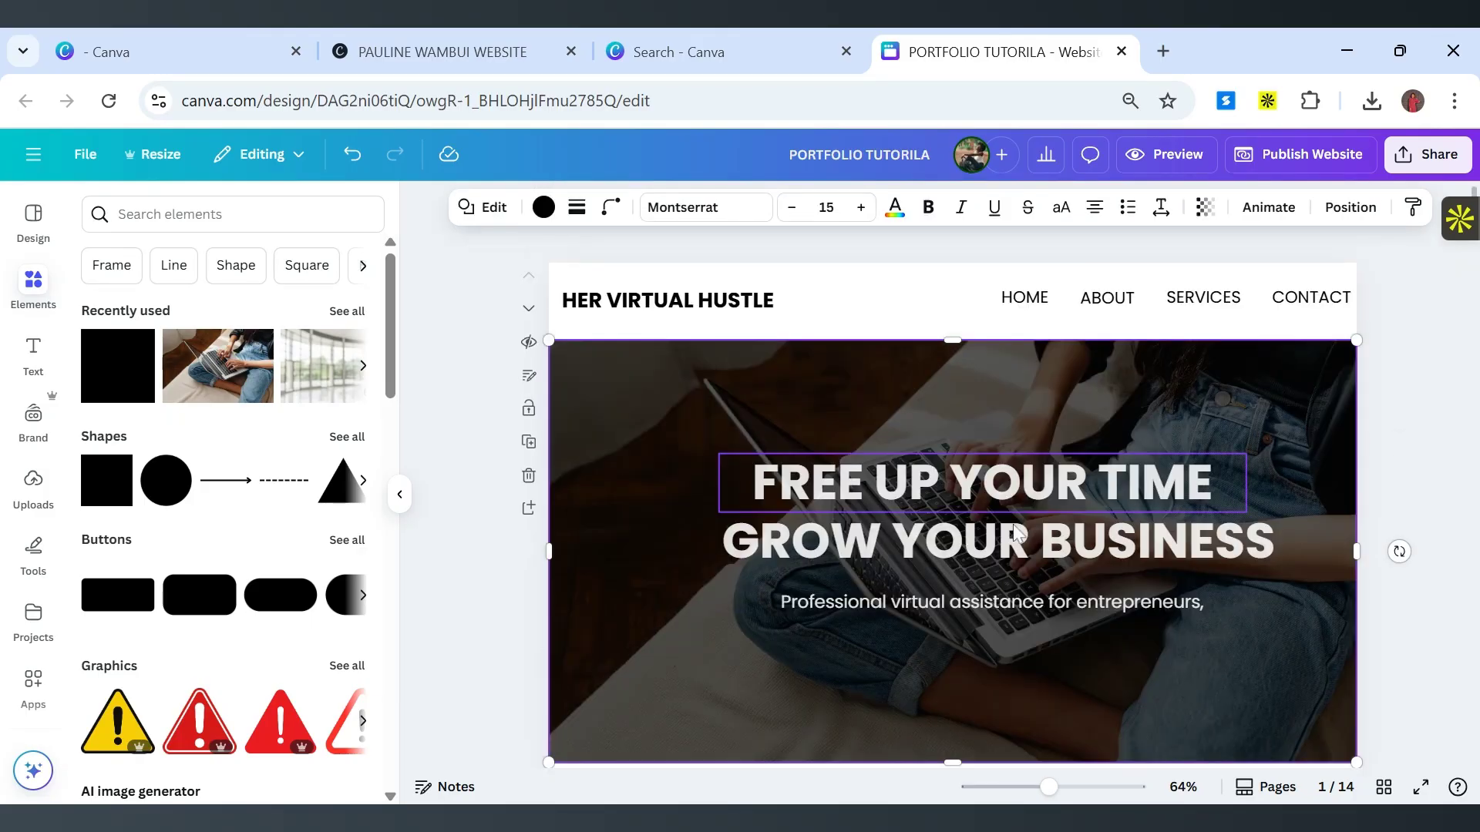
{"action": "left_click", "coordinate": [431, 52]}
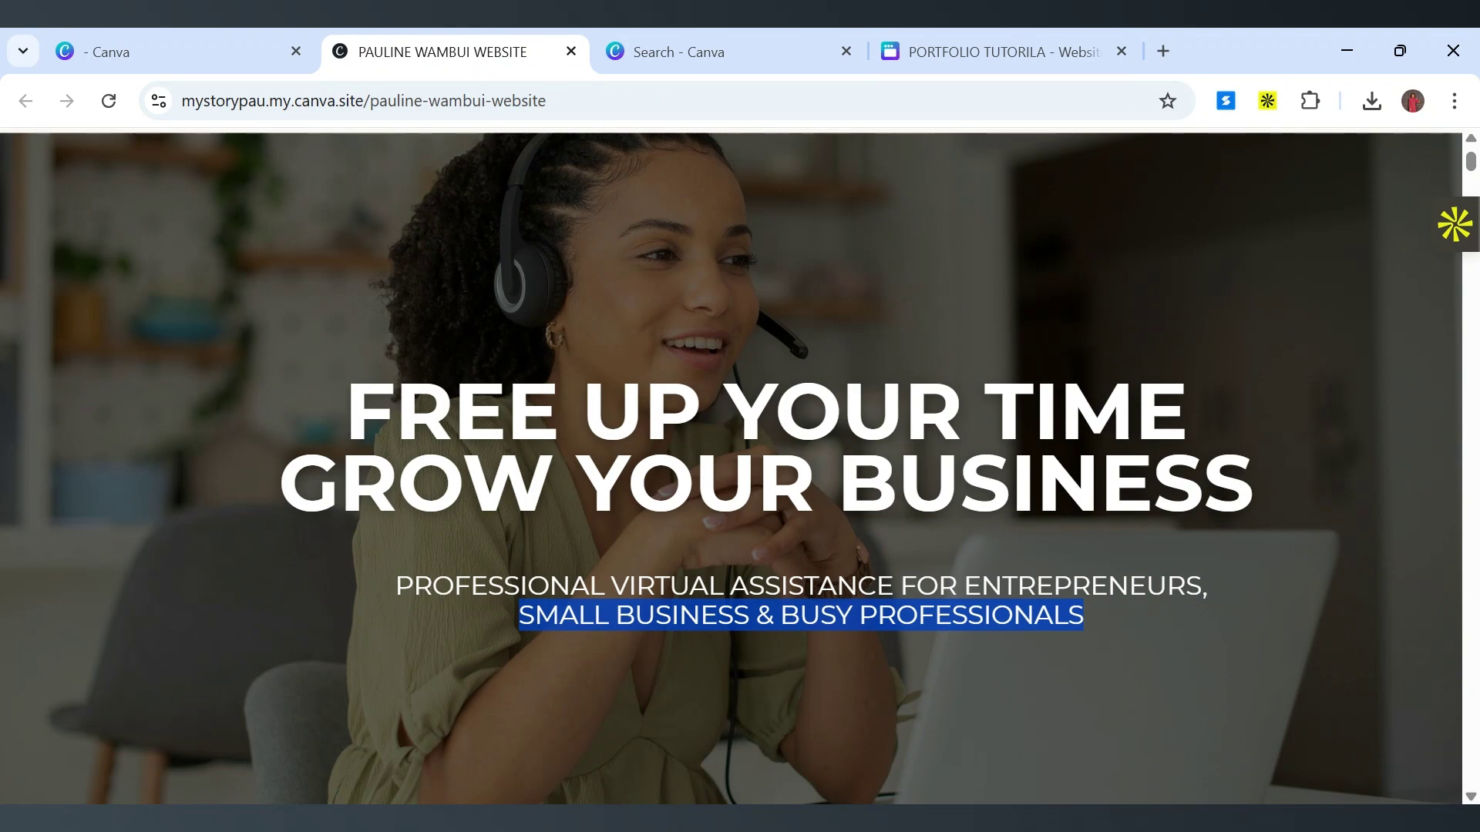
{"action": "left_click", "coordinate": [907, 32]}
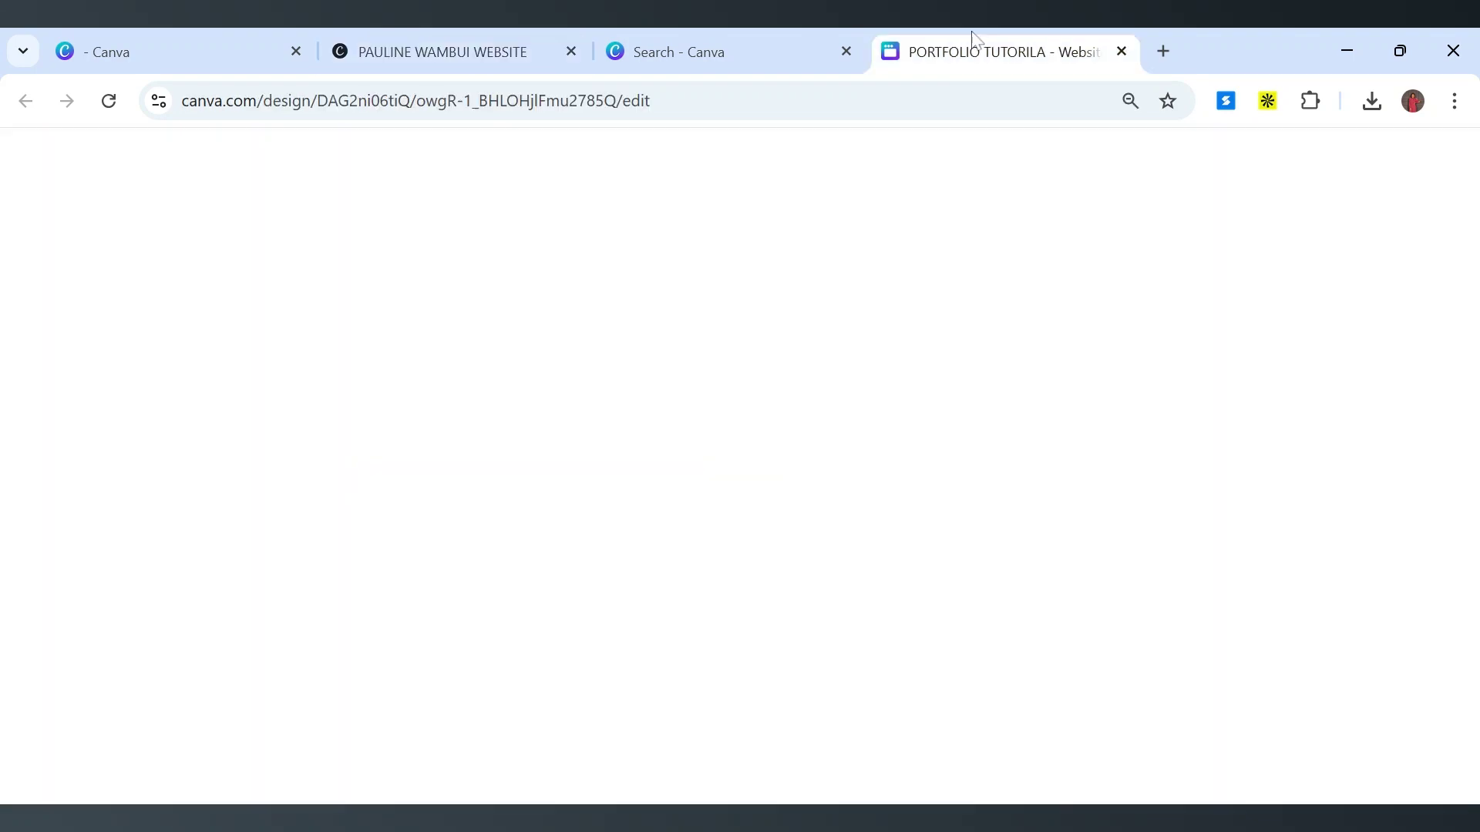
{"action": "left_click", "coordinate": [962, 601]}
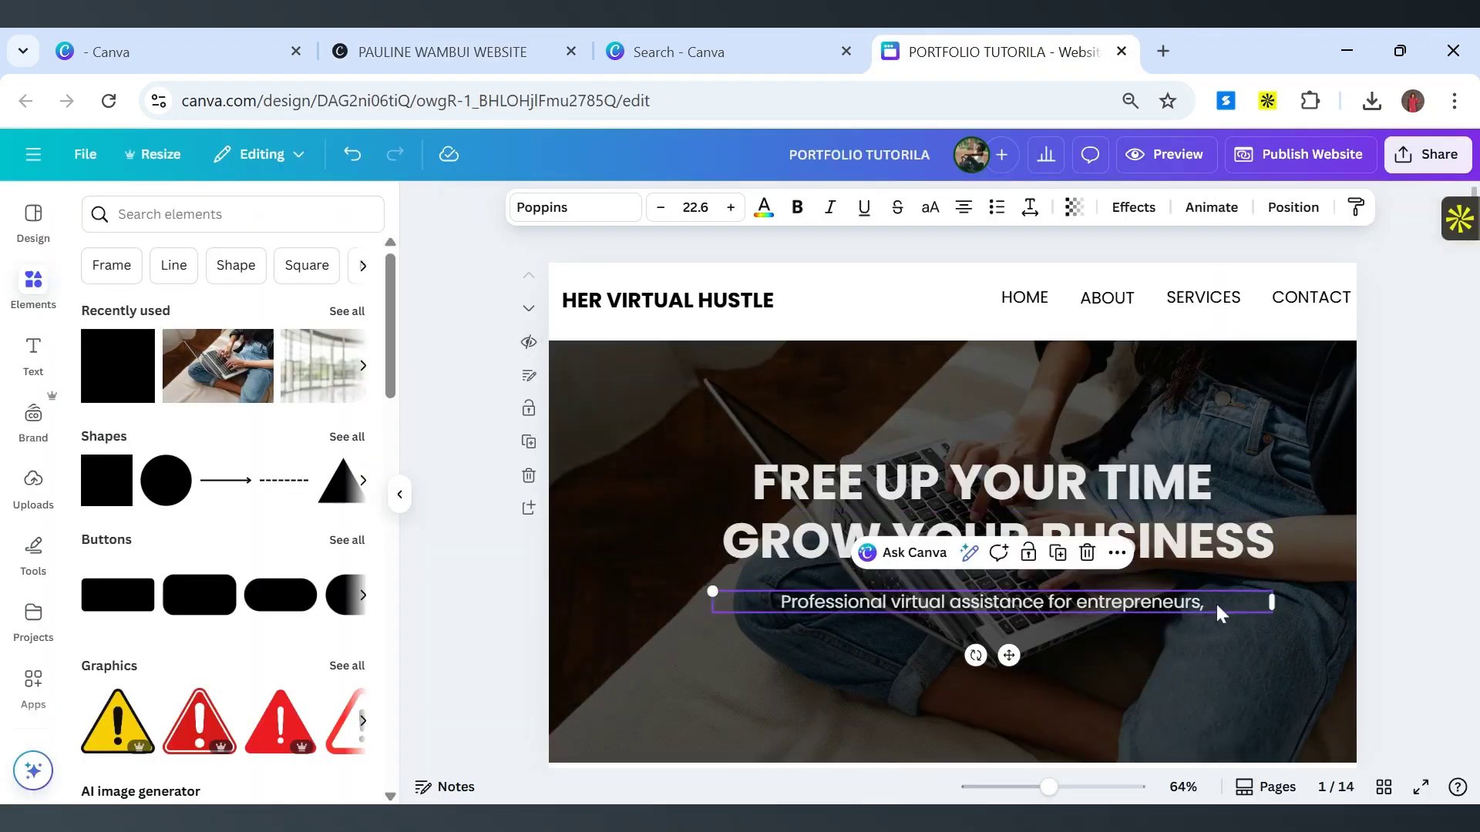
{"action": "left_click", "coordinate": [1214, 602]}
{"action": "left_click", "coordinate": [1211, 631]}
{"action": "left_click", "coordinate": [1219, 600]}
{"action": "left_click", "coordinate": [1217, 600]}
{"action": "key", "text": "Return"}
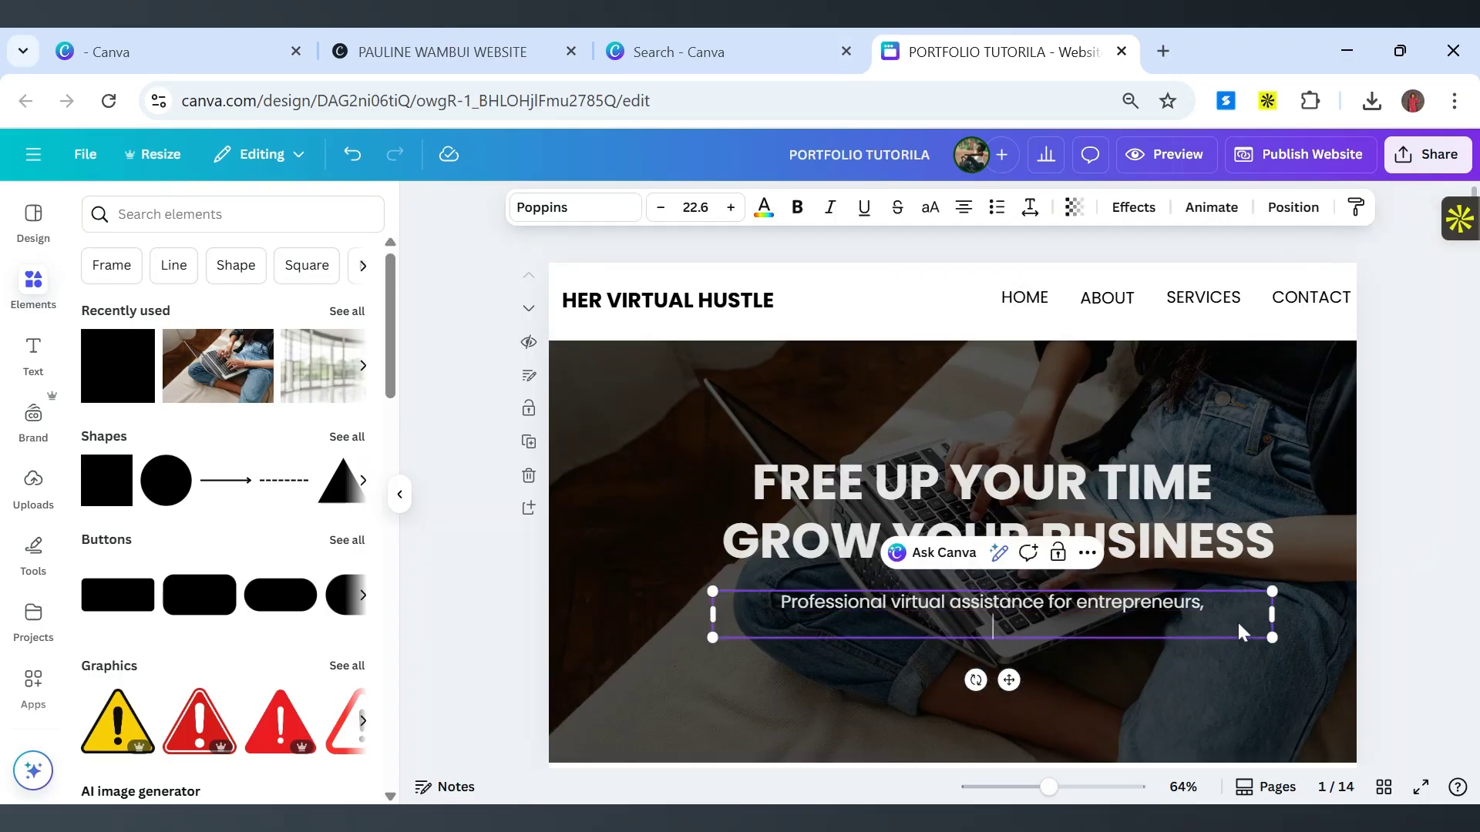
{"action": "type", "text": "Small Business & Busy Professionals"}
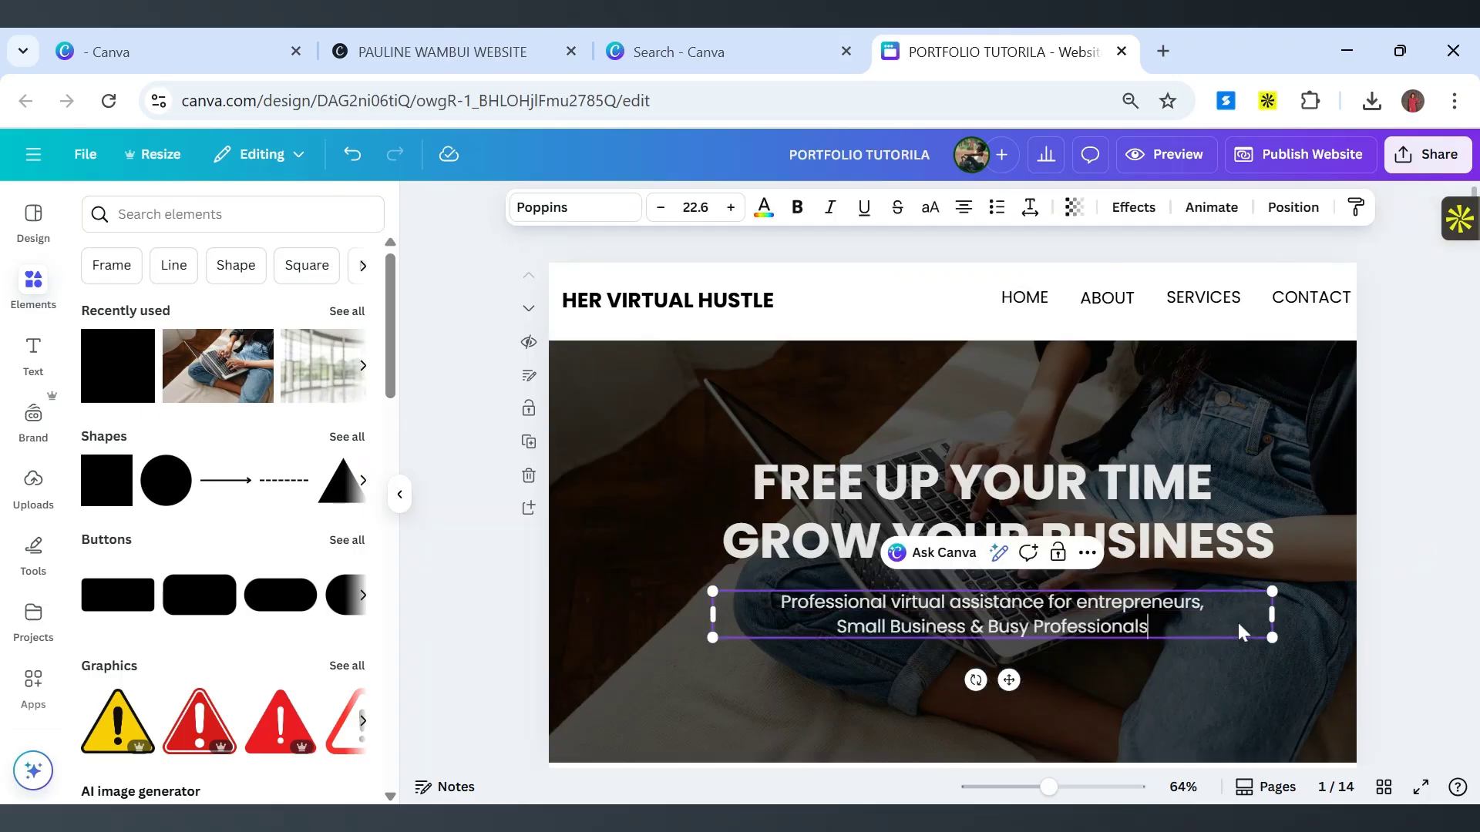
{"action": "left_click", "coordinate": [1113, 723]}
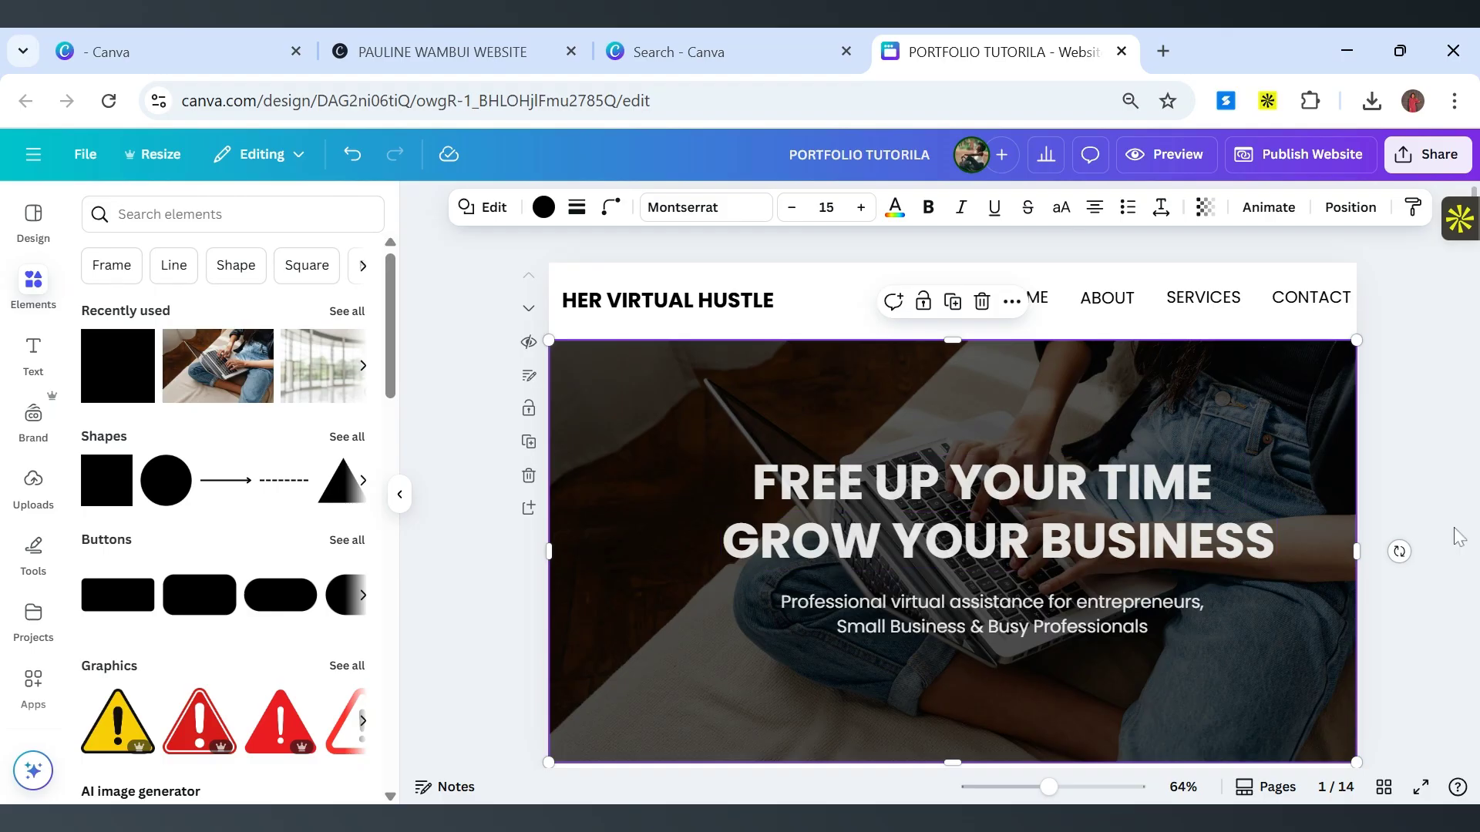
Nudge the two-line subtitle slightly left and down so it sits centered on the photo beneath the headings.
{"action": "scroll", "coordinate": [1456, 537], "scroll_direction": "down", "scroll_amount": 3}
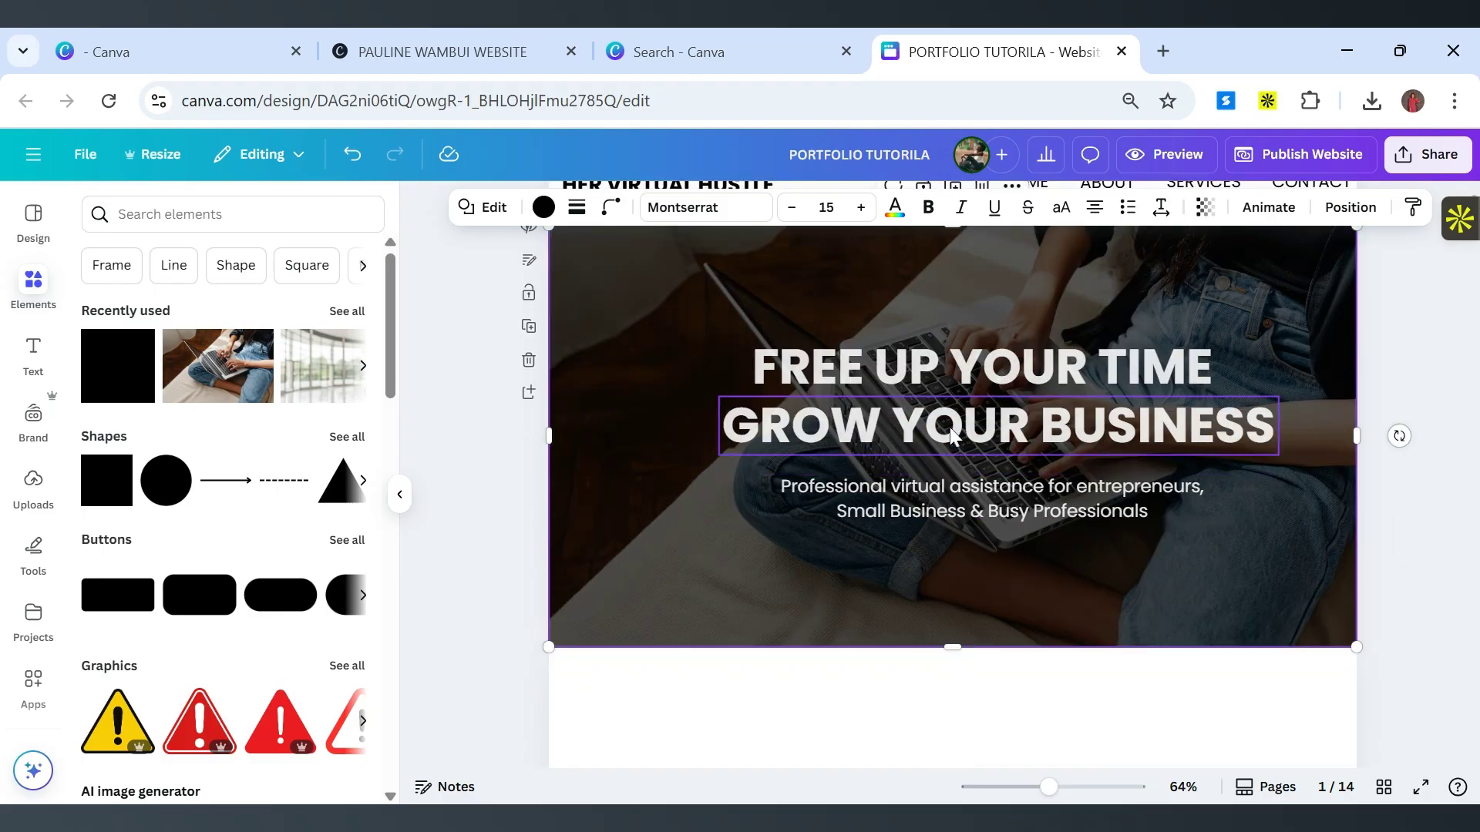
{"action": "scroll", "coordinate": [949, 427], "scroll_direction": "up", "scroll_amount": 3}
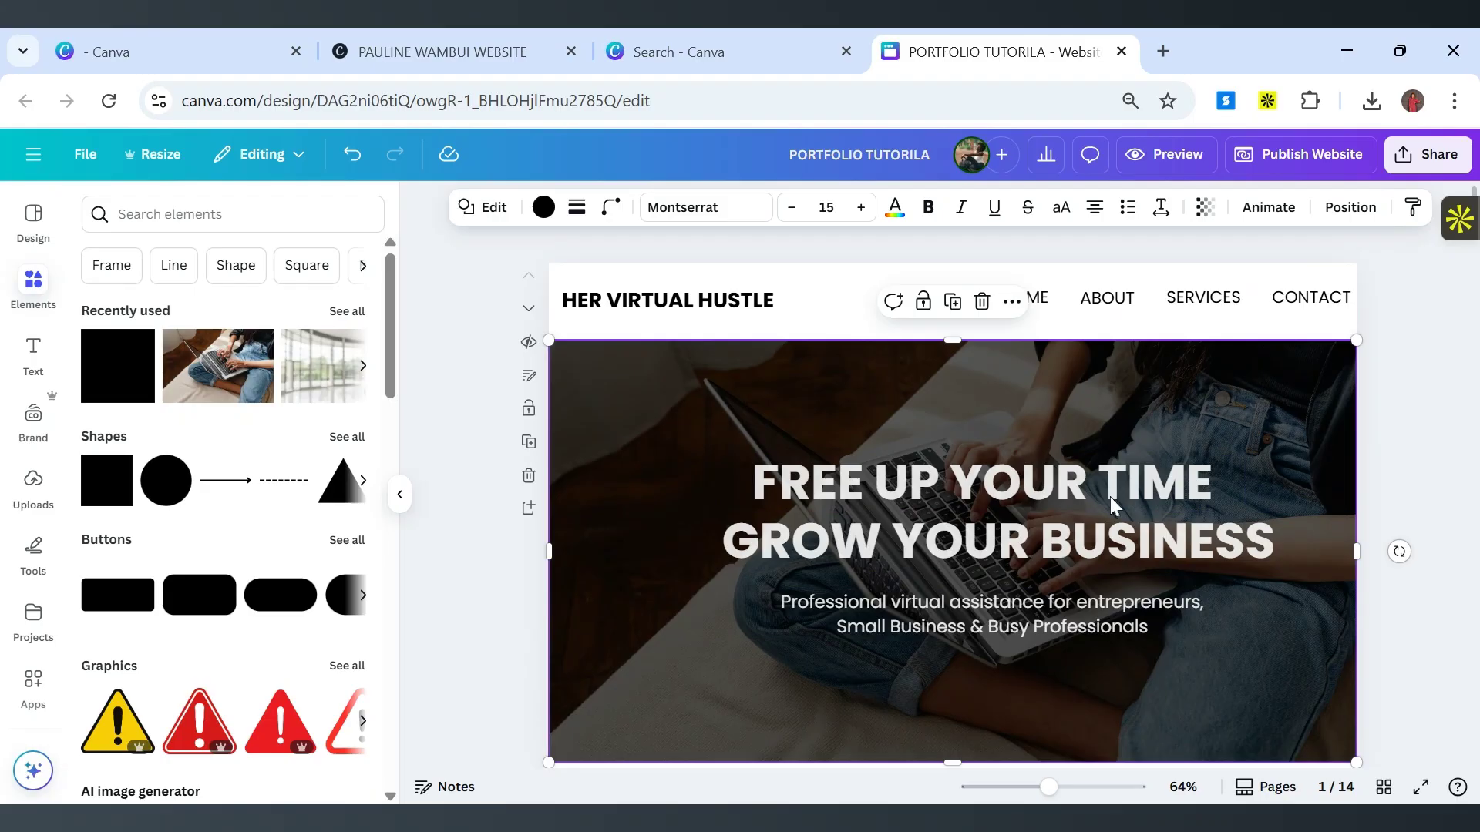
{"action": "scroll", "coordinate": [1110, 496], "scroll_direction": "down", "scroll_amount": 3}
{"action": "left_click", "coordinate": [1028, 505]}
{"action": "left_click_drag", "start_coordinate": [1028, 503], "coordinate": [1016, 505]}
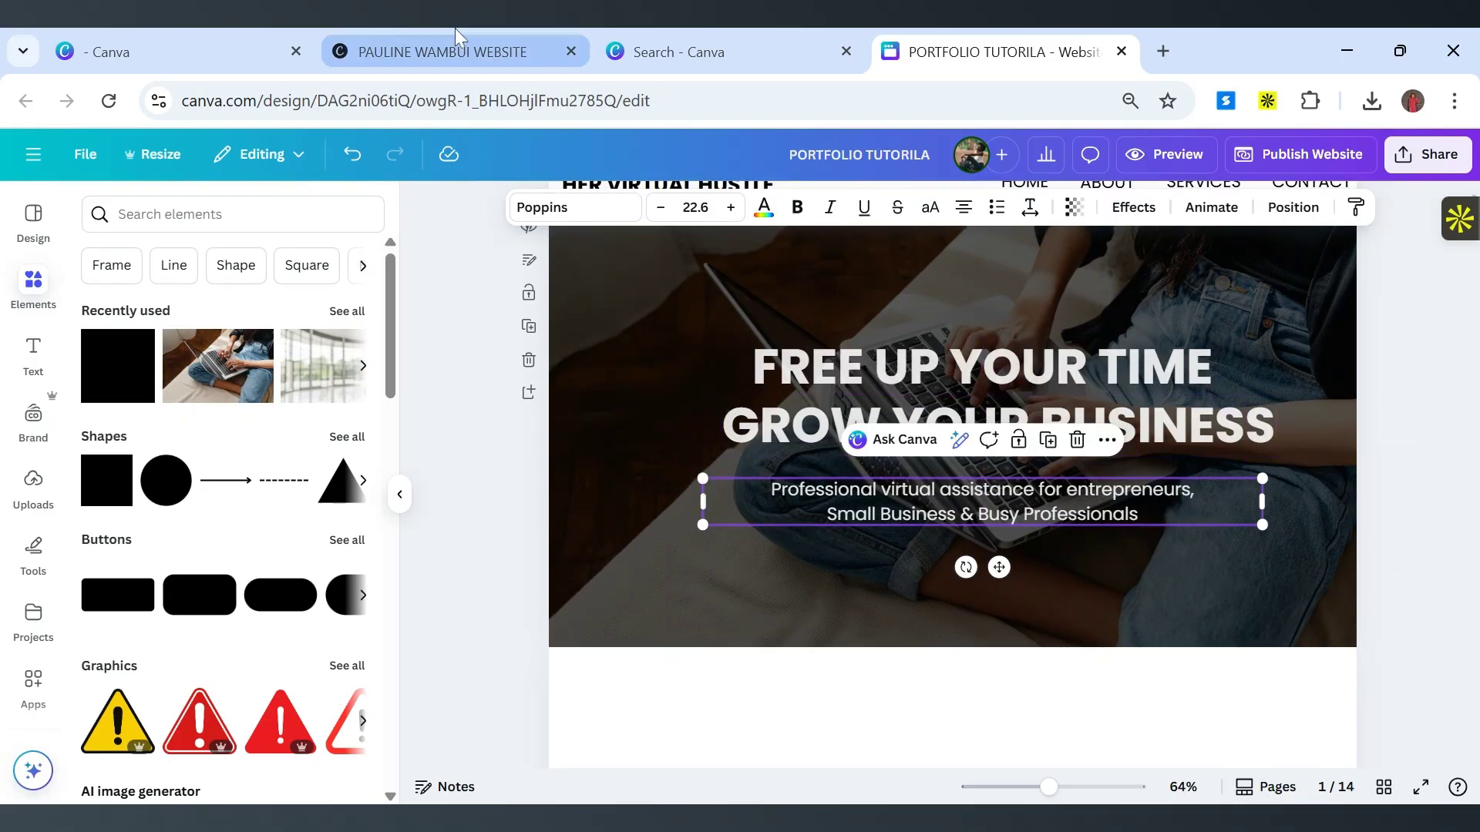
Check the EXPLORE SERVICES button on the reference website and add a square shape to the portfolio's hero section.
{"action": "left_click", "coordinate": [454, 51]}
{"action": "scroll", "coordinate": [931, 406], "scroll_direction": "down", "scroll_amount": 4}
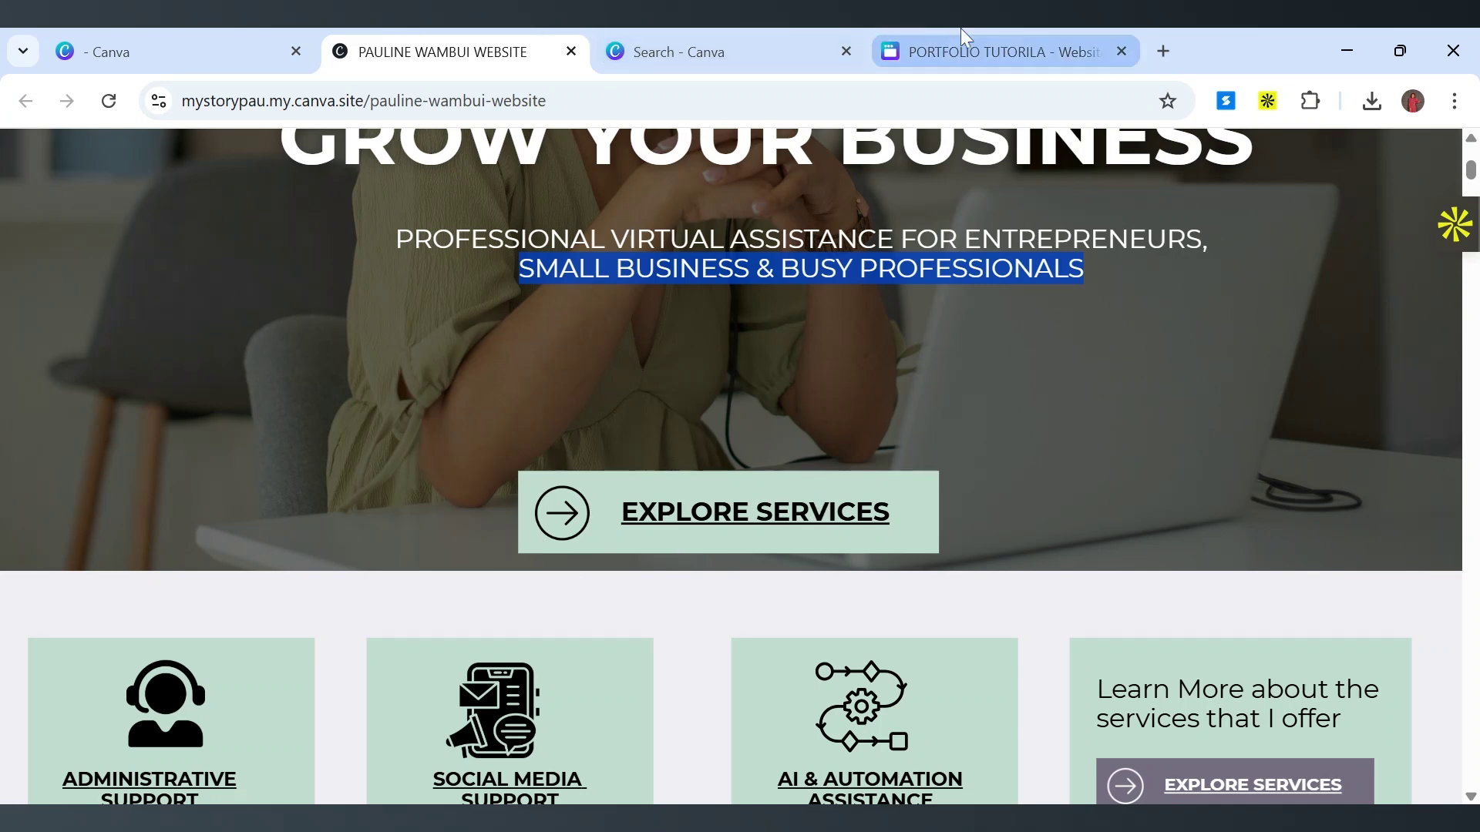
{"action": "left_click", "coordinate": [961, 51]}
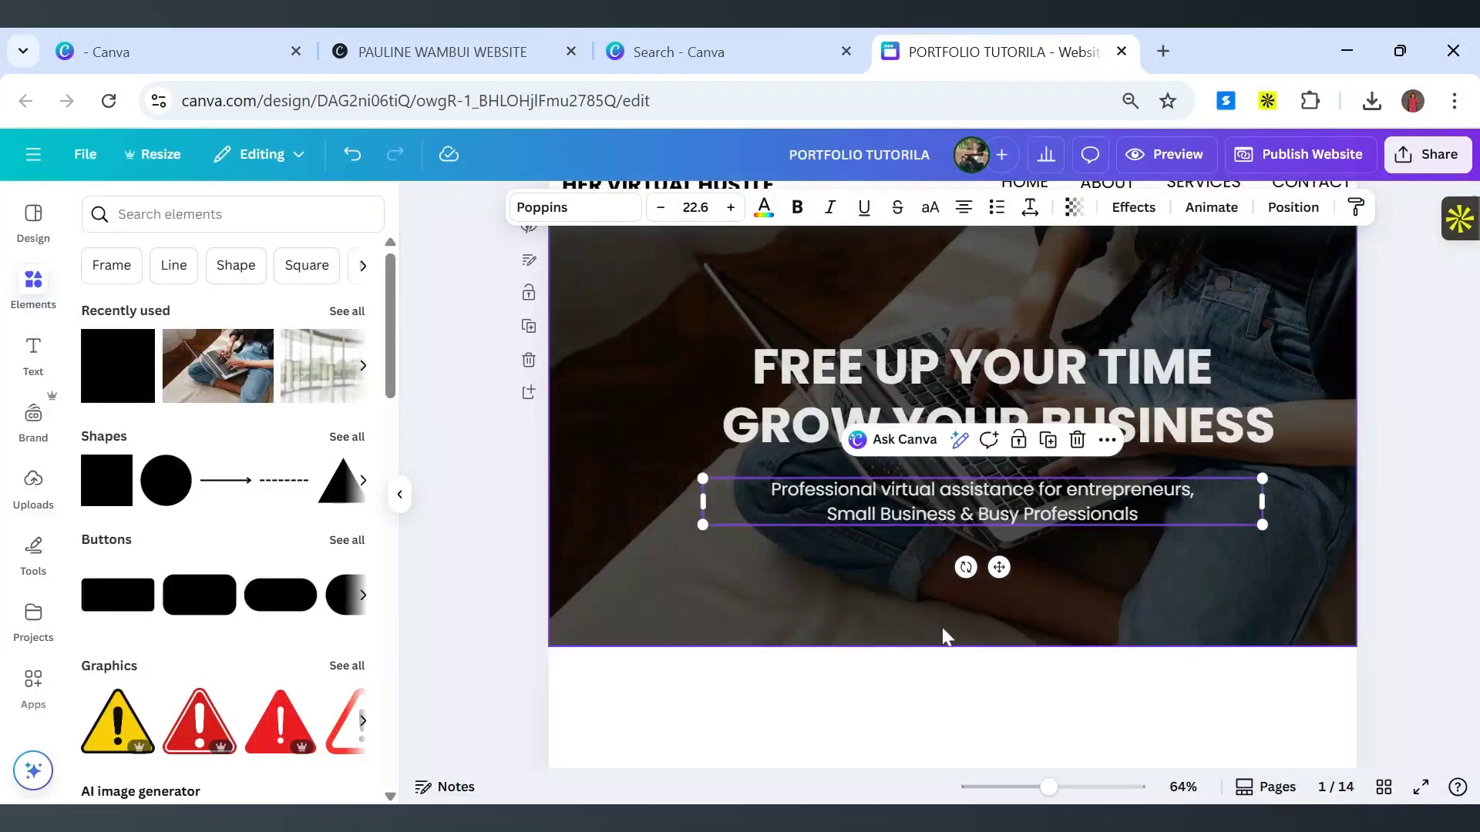
{"action": "left_click", "coordinate": [945, 635]}
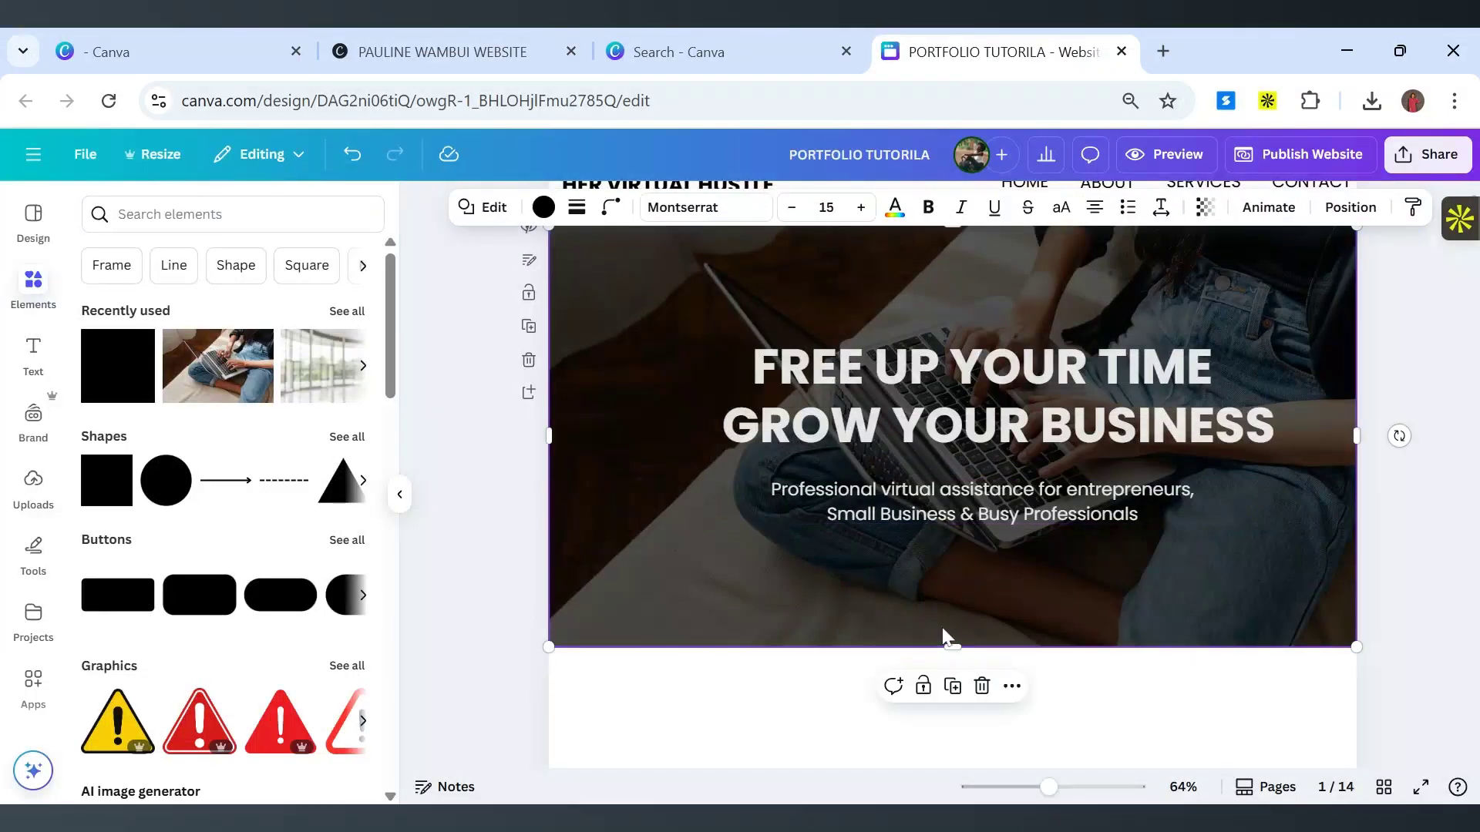
{"action": "left_click", "coordinate": [112, 387]}
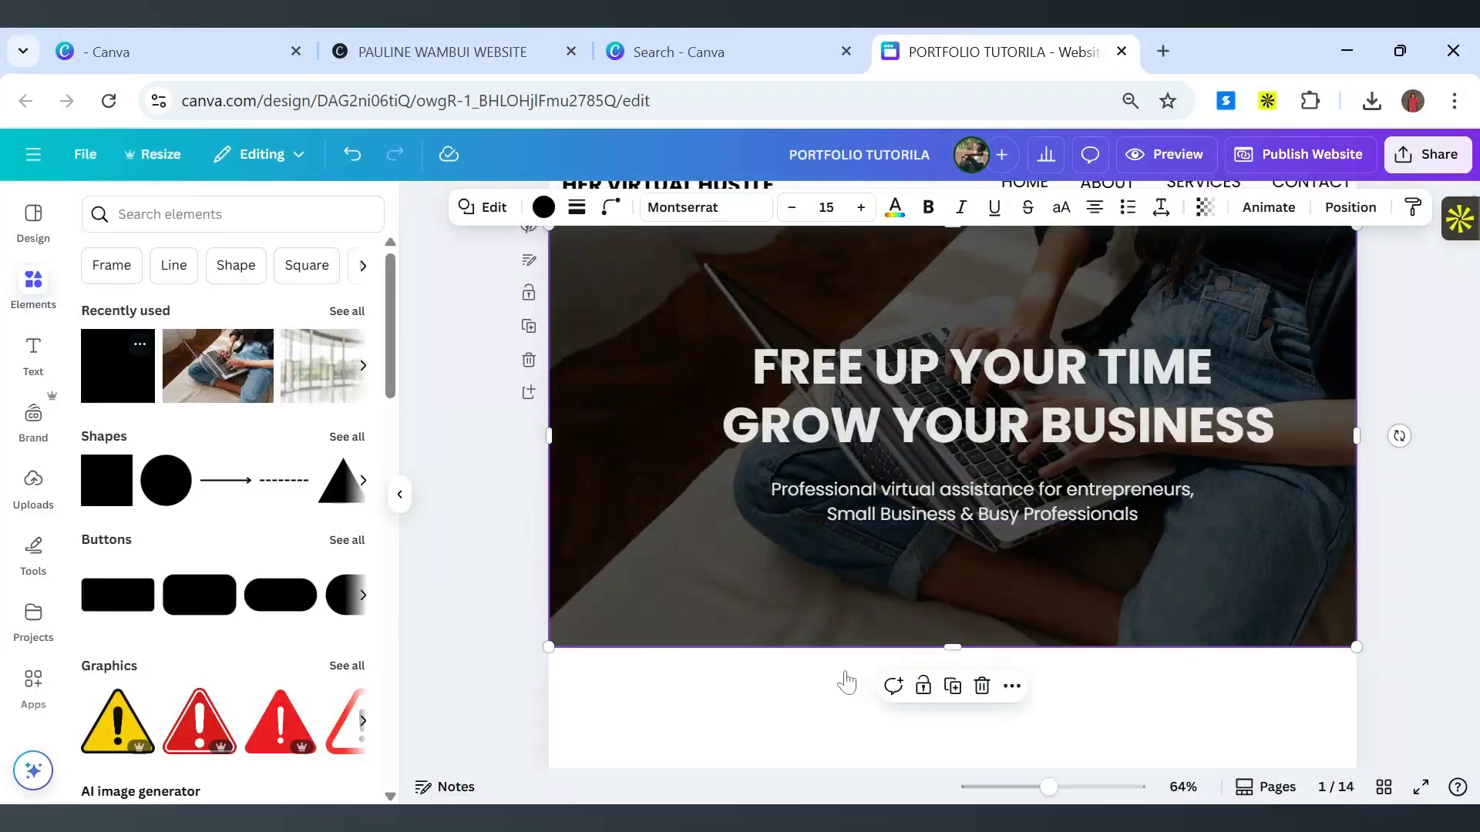
{"action": "left_click", "coordinate": [1035, 306]}
{"action": "left_click", "coordinate": [989, 331]}
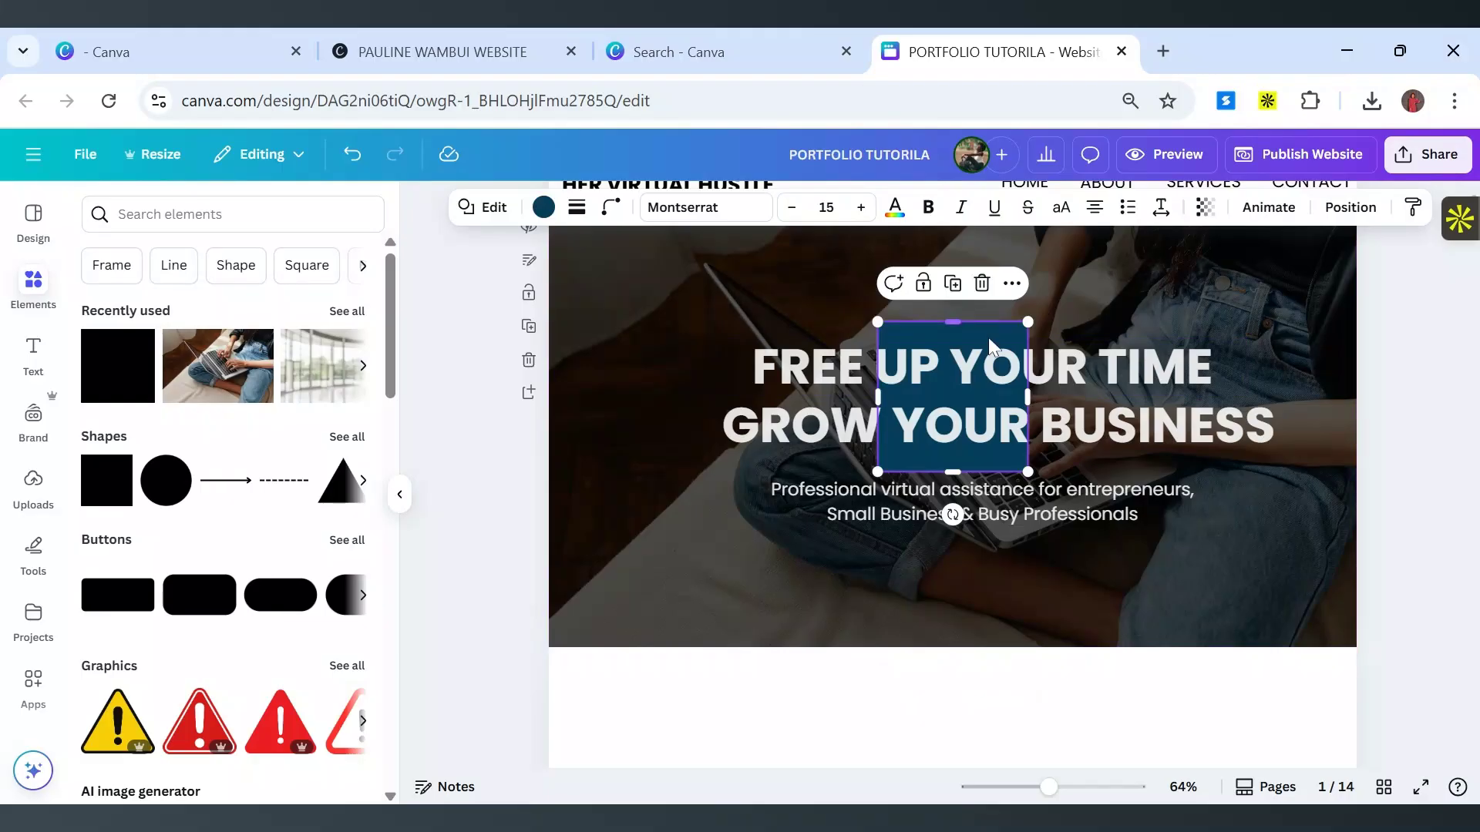
Move the blue square below the subtitle and reshape it into a wide button rectangle.
{"action": "left_click", "coordinate": [992, 347]}
{"action": "left_click_drag", "start_coordinate": [973, 450], "coordinate": [952, 530]}
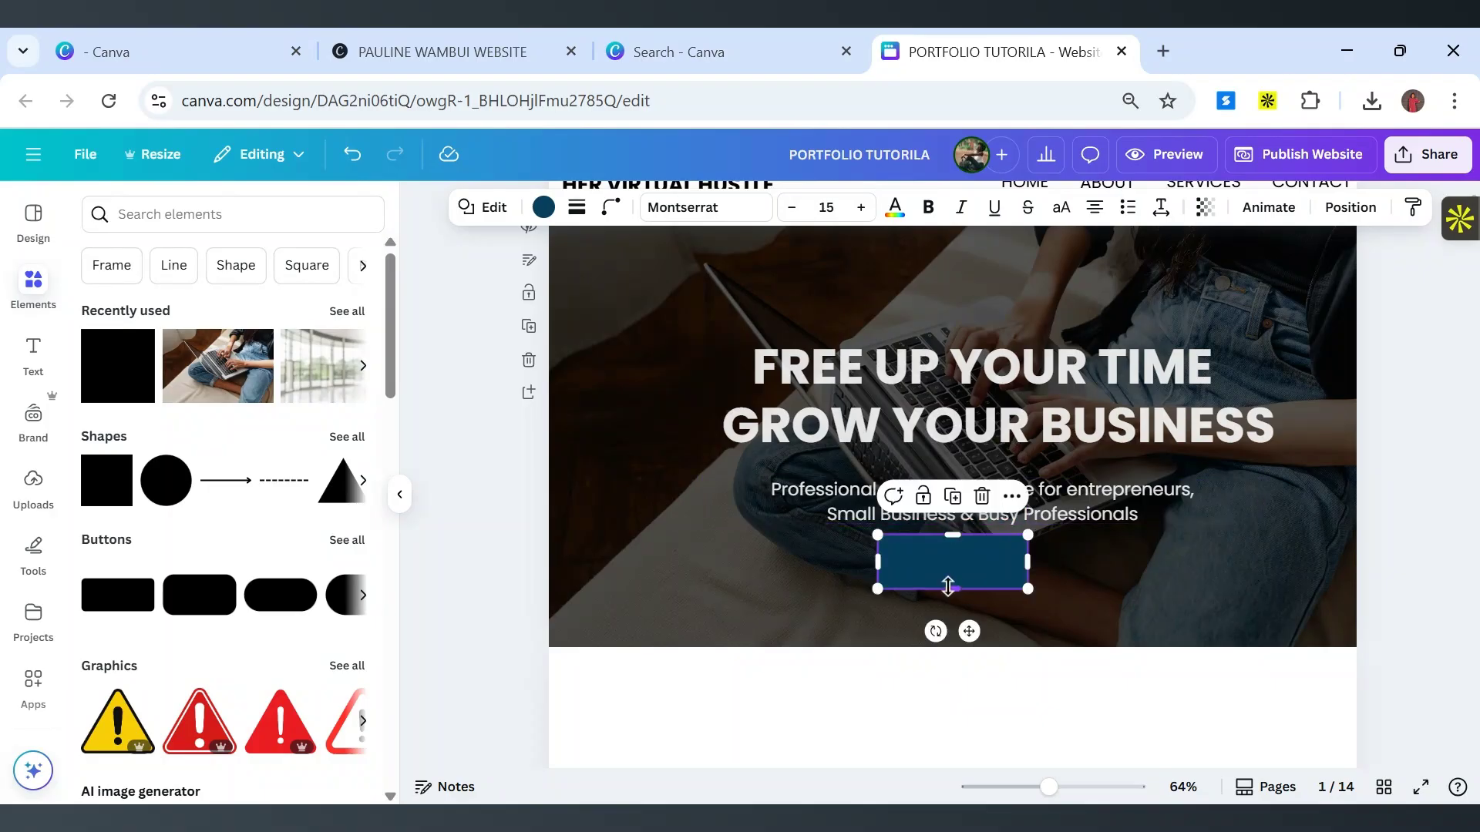
{"action": "left_click_drag", "start_coordinate": [953, 589], "coordinate": [957, 613]}
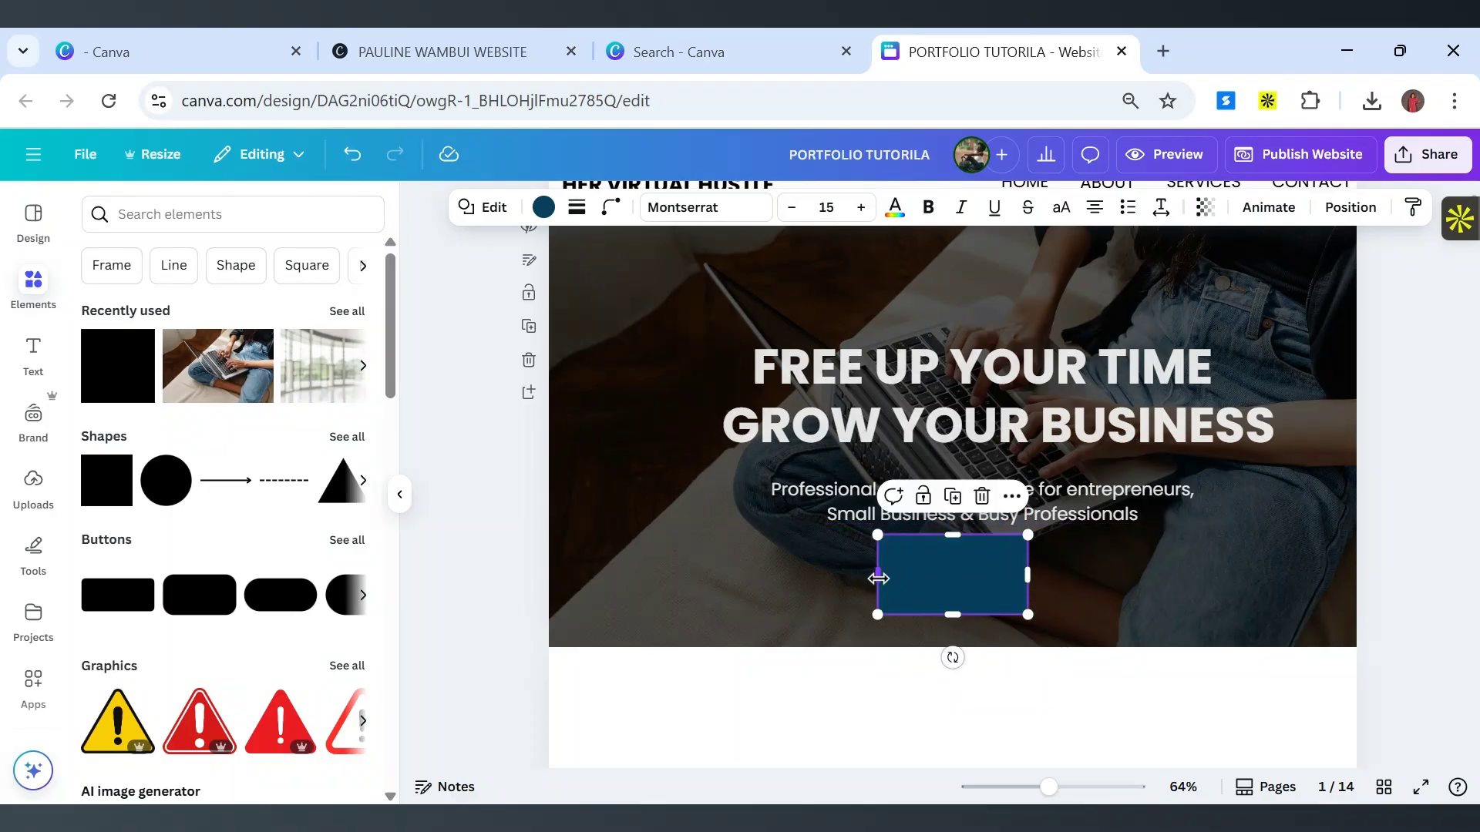
{"action": "left_click_drag", "start_coordinate": [878, 574], "coordinate": [769, 591]}
{"action": "left_click_drag", "start_coordinate": [903, 534], "coordinate": [987, 593]}
{"action": "scroll", "coordinate": [1248, 552], "scroll_direction": "up", "scroll_amount": 2}
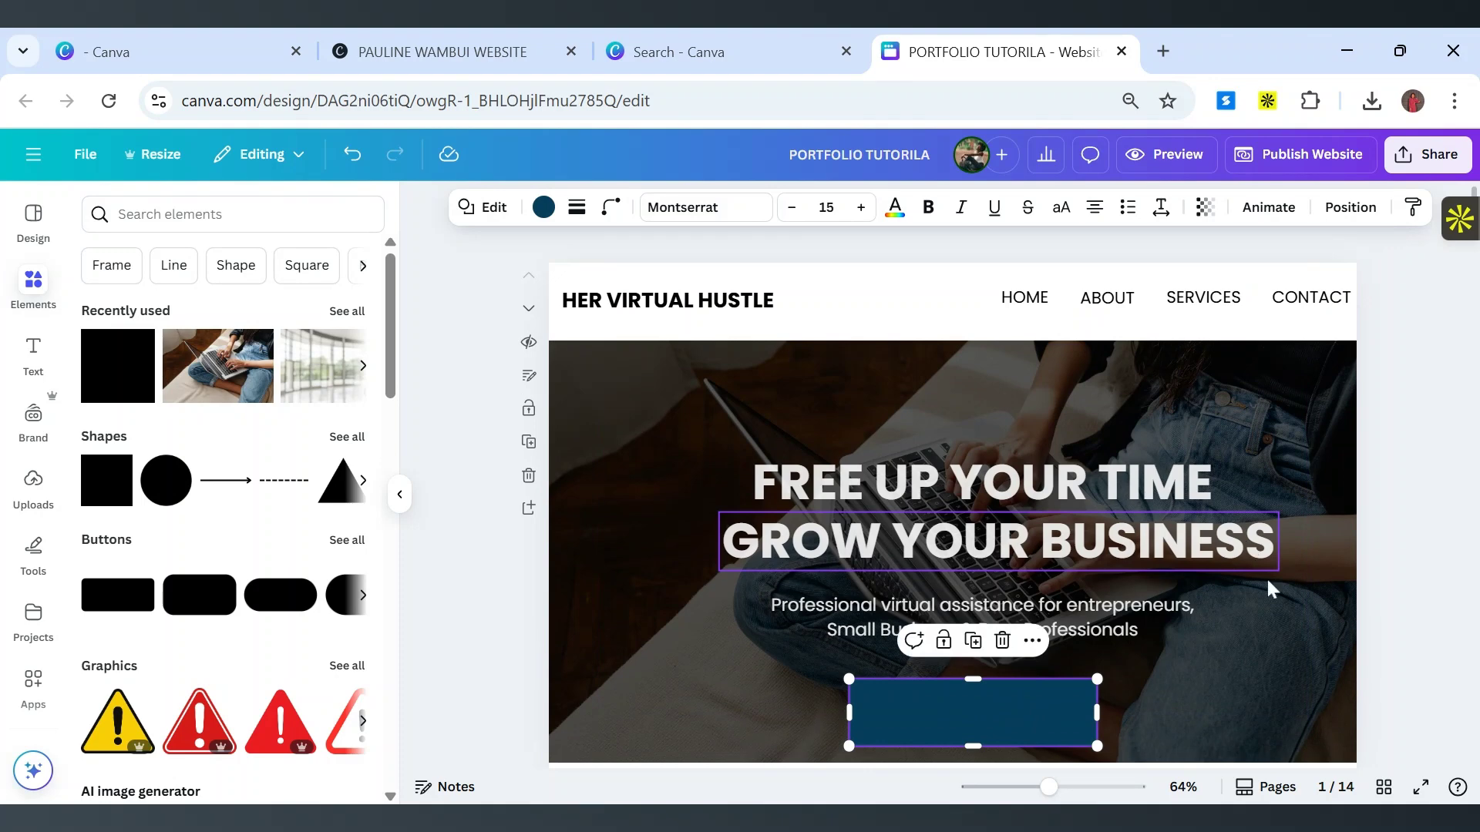
{"action": "scroll", "coordinate": [1280, 617], "scroll_direction": "down", "scroll_amount": 2}
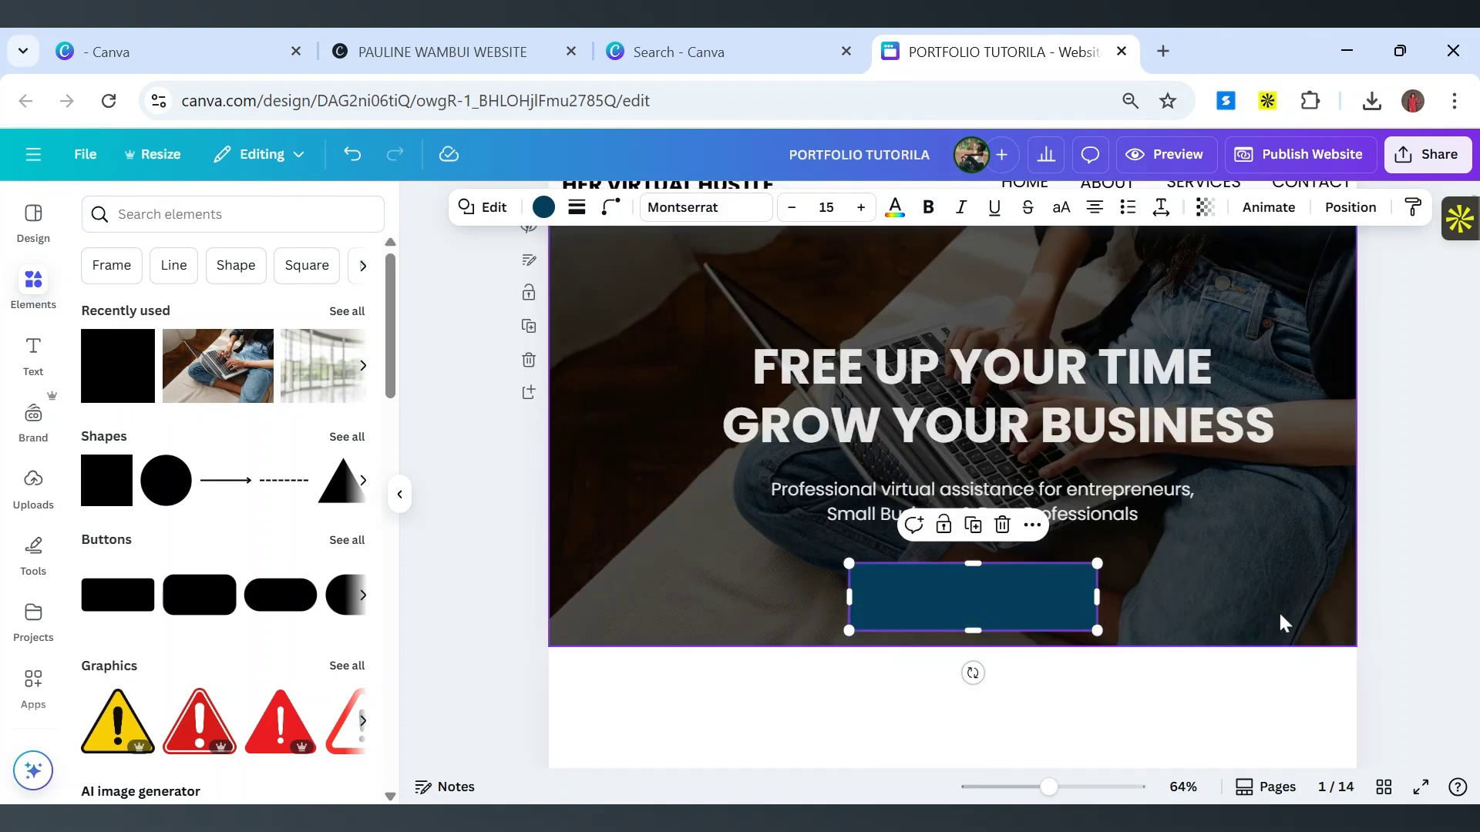
Check the EXPLORE SERVICES button on the reference website and widen the portfolio's blue button rectangle slightly at its left edge.
{"action": "left_click", "coordinate": [463, 35]}
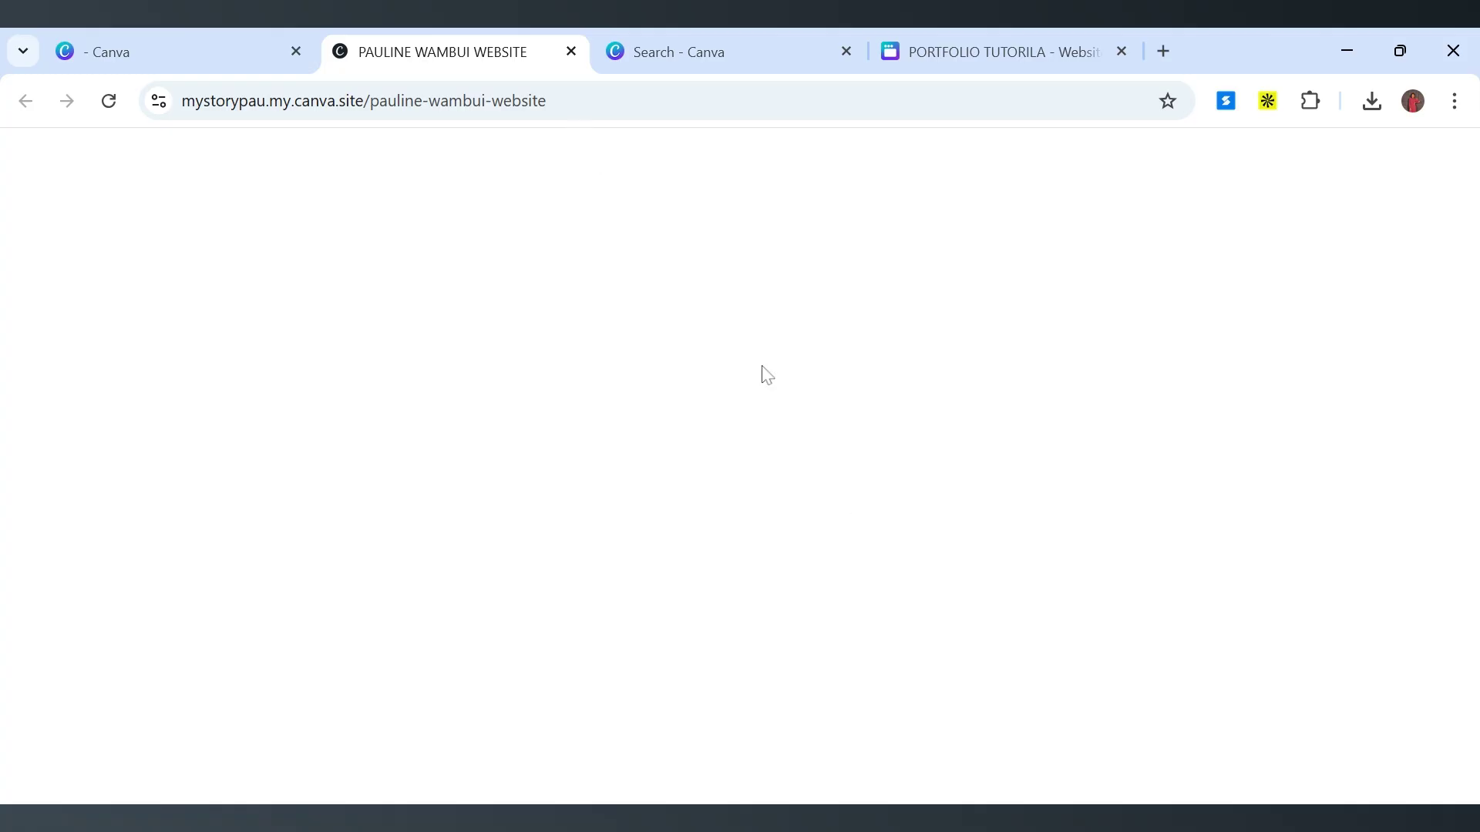
{"action": "left_click", "coordinate": [994, 37]}
{"action": "left_click", "coordinate": [493, 37]}
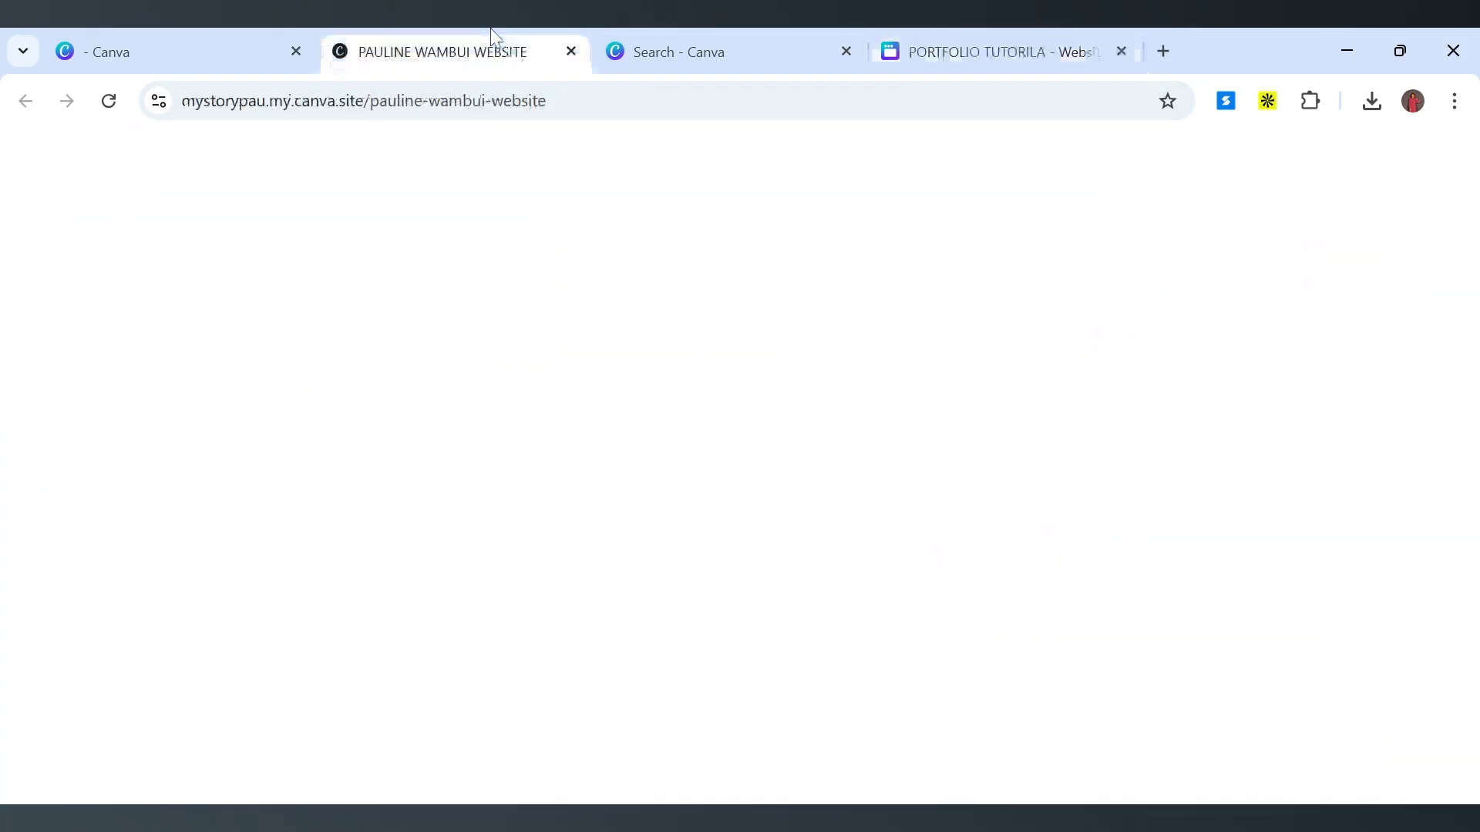
{"action": "left_click", "coordinate": [954, 34]}
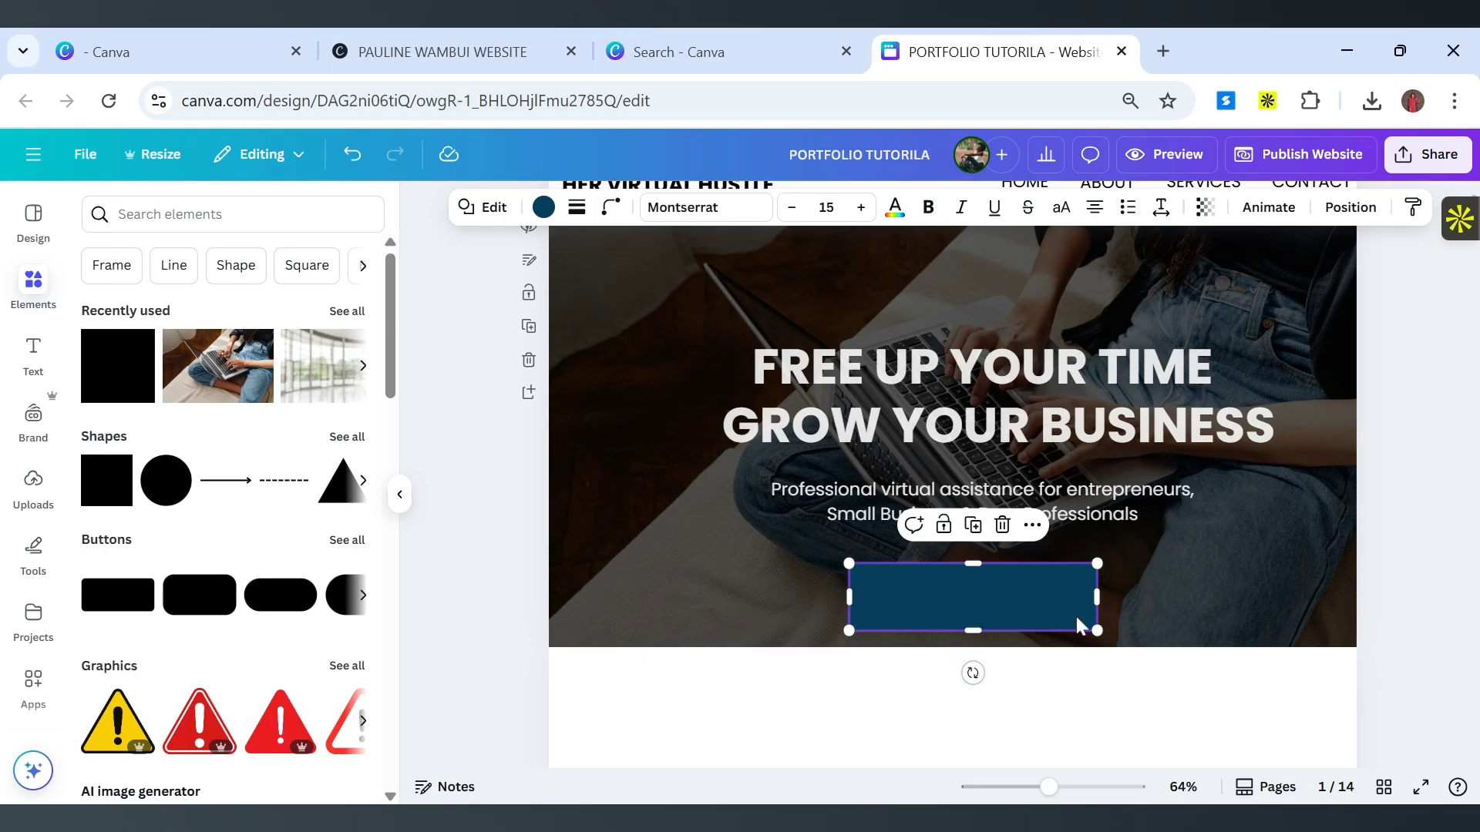
{"action": "left_click_drag", "start_coordinate": [849, 596], "coordinate": [838, 596]}
{"action": "left_click", "coordinate": [370, 52]}
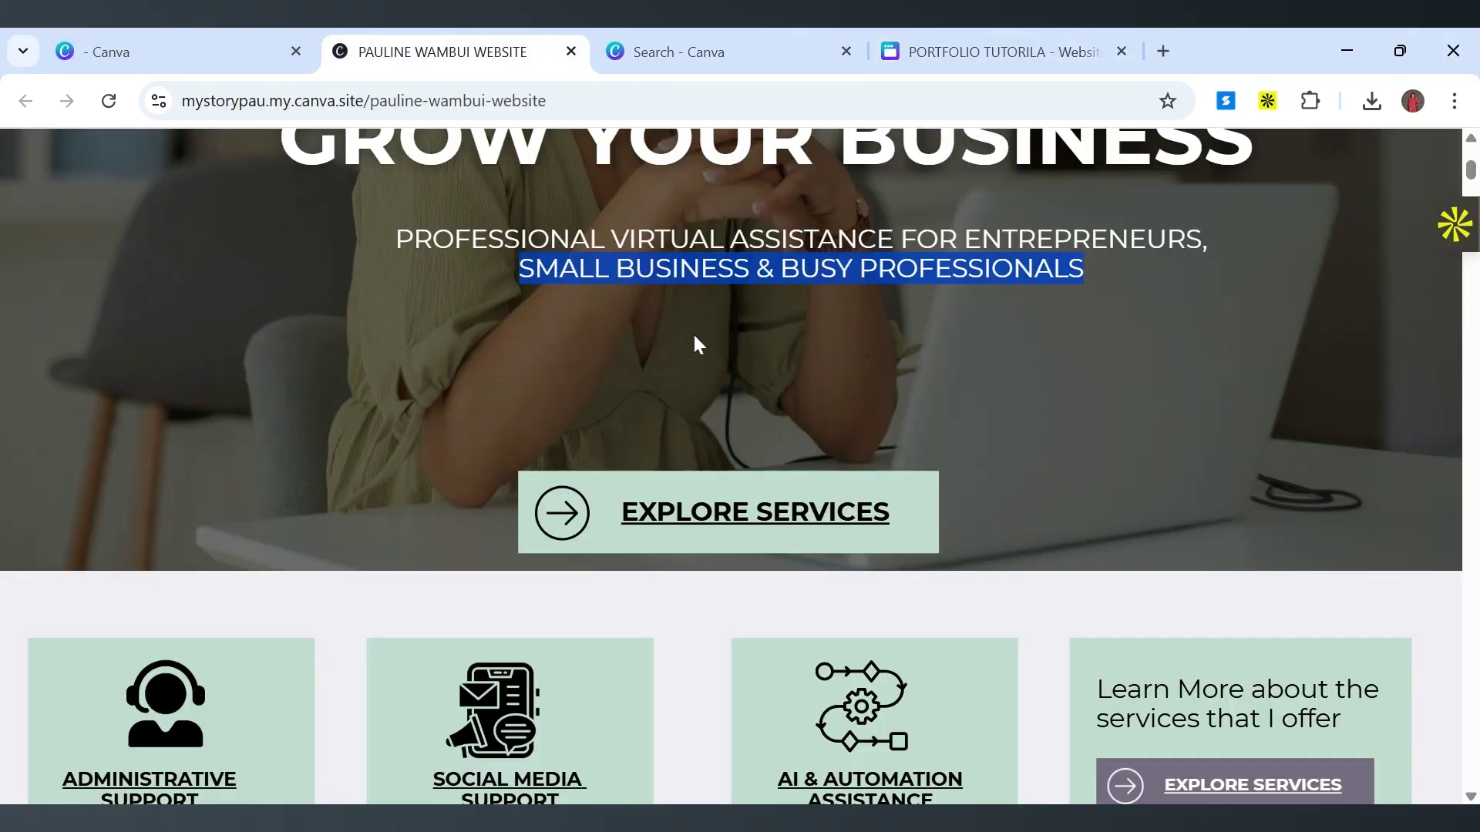
{"action": "left_click", "coordinate": [973, 31]}
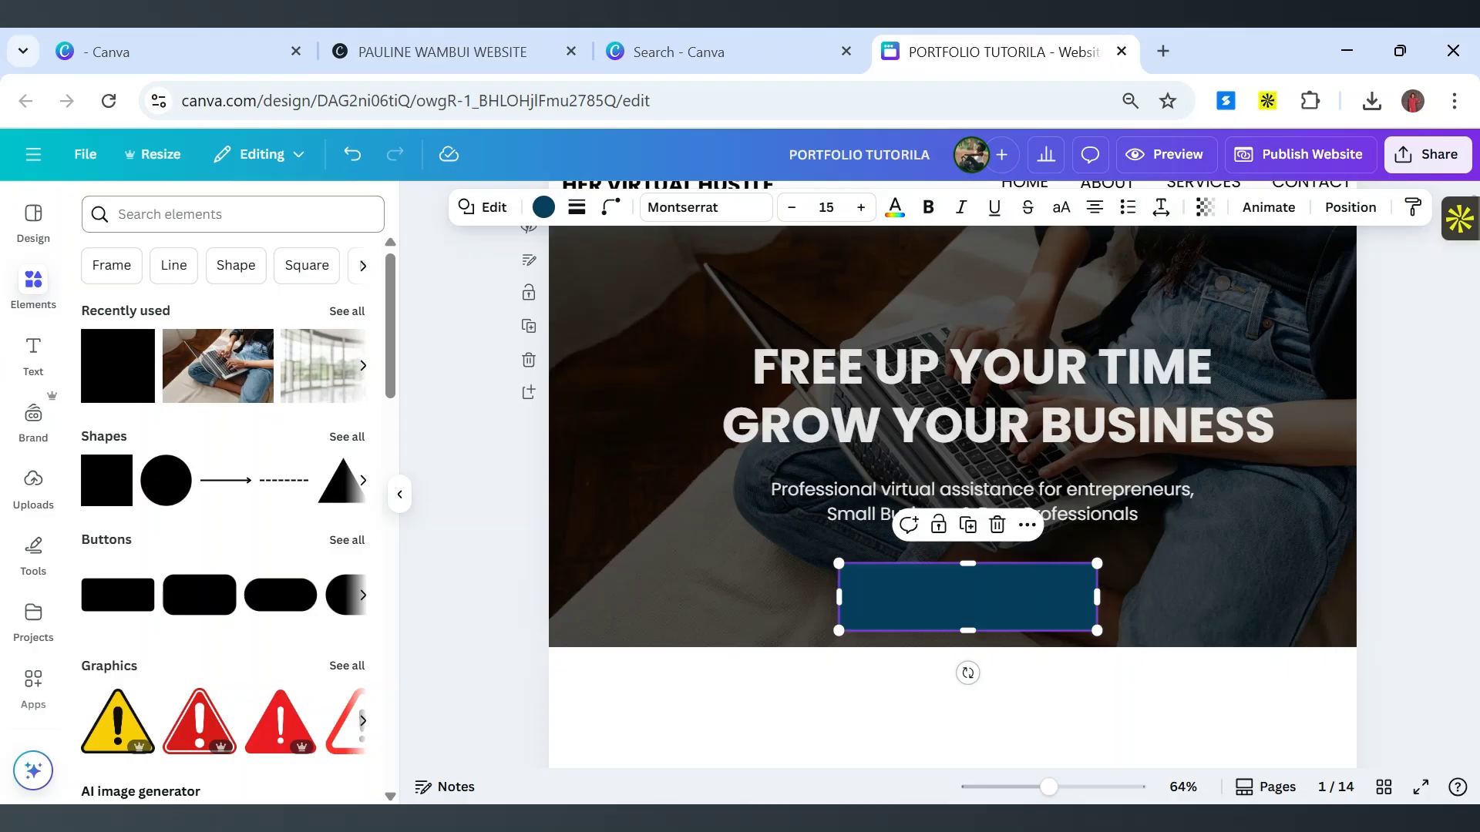
Search the elements library for "ARROW IN A CIRCLE" and show all matching graphics.
{"action": "left_click", "coordinate": [232, 215]}
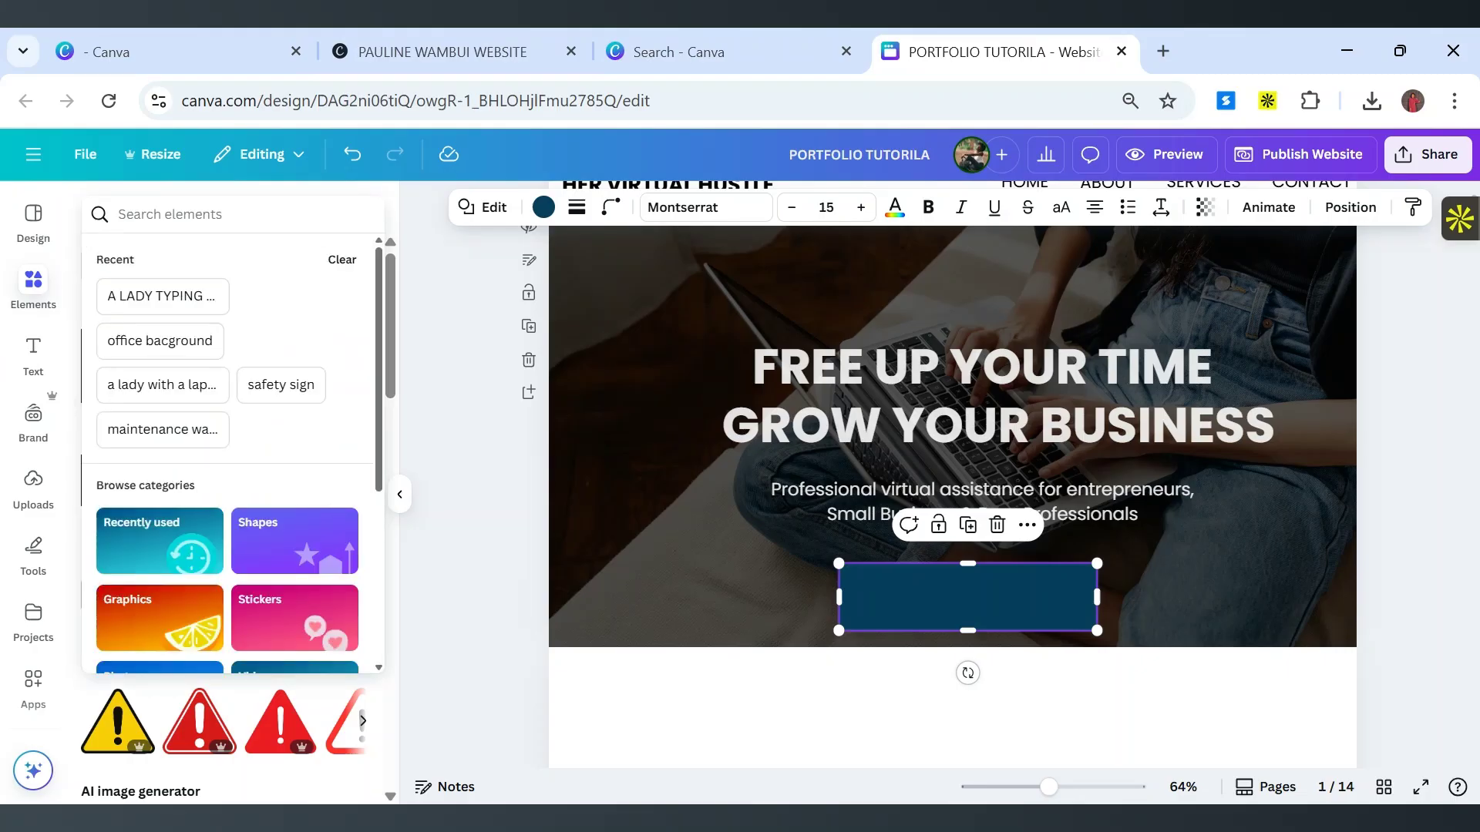
{"action": "type", "text": "ARROW"}
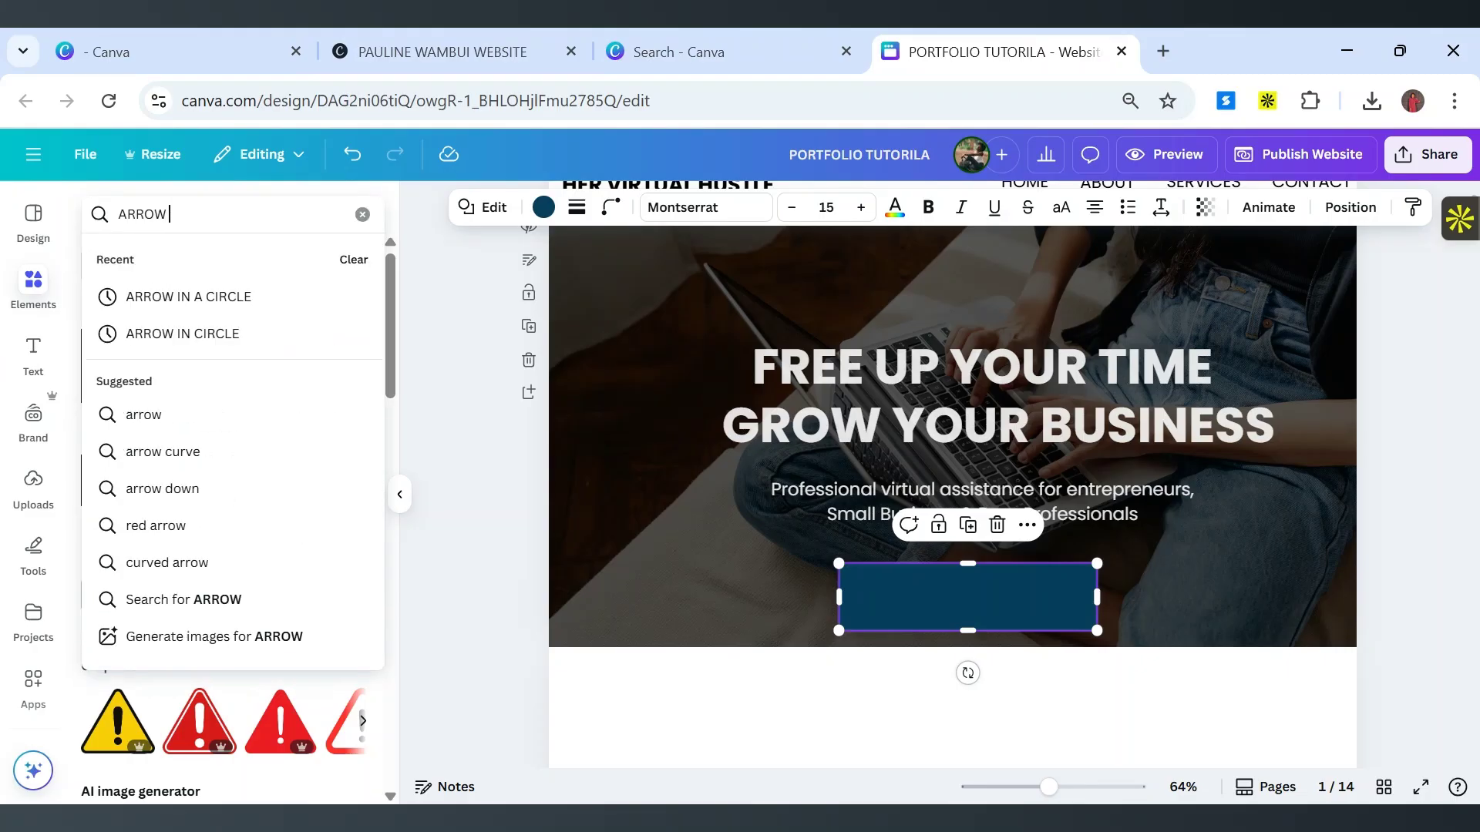
{"action": "type", "text": " IN A C"}
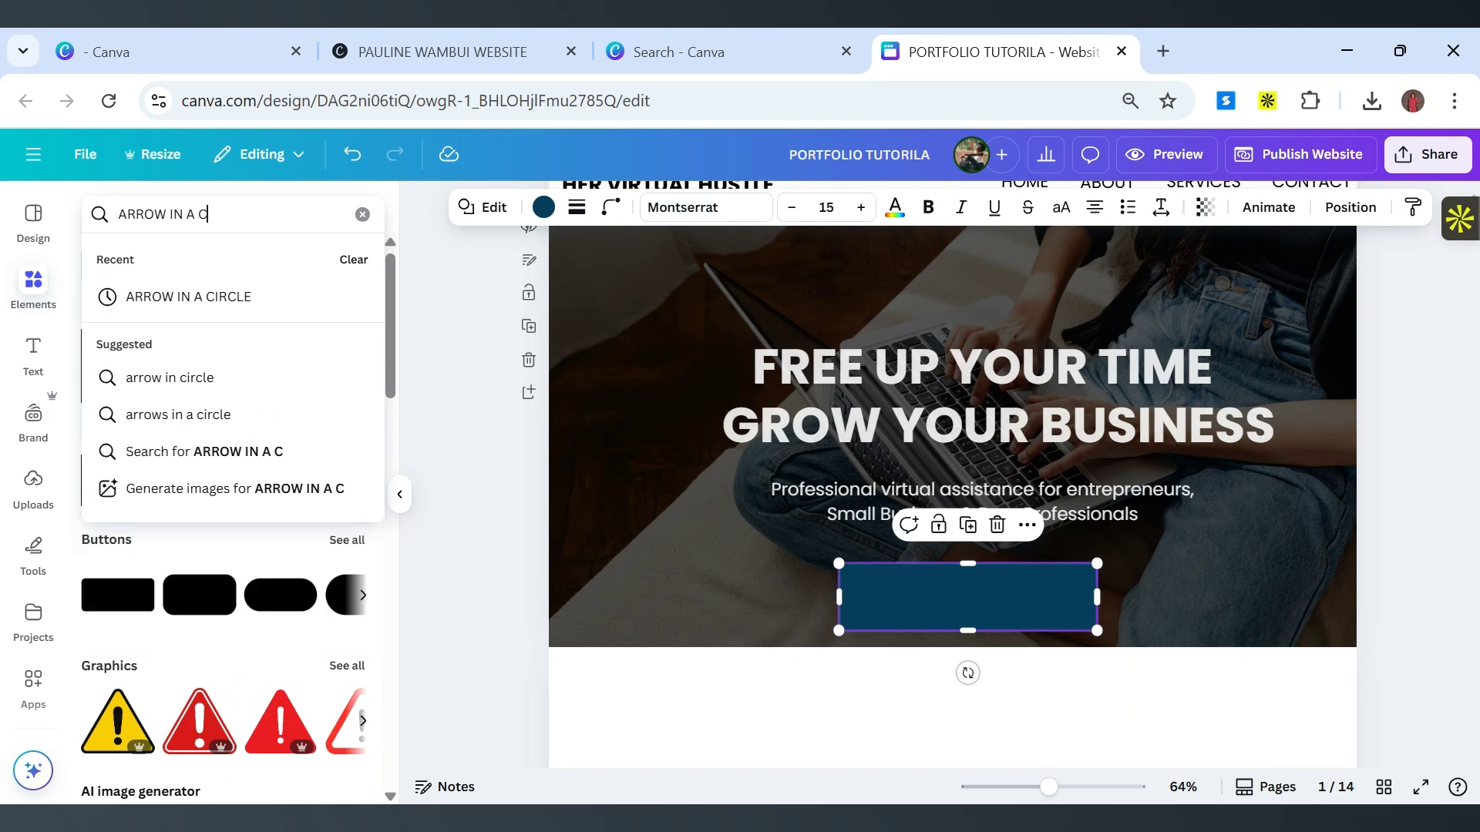
{"action": "type", "text": "IRCLE"}
{"action": "key", "text": "Return"}
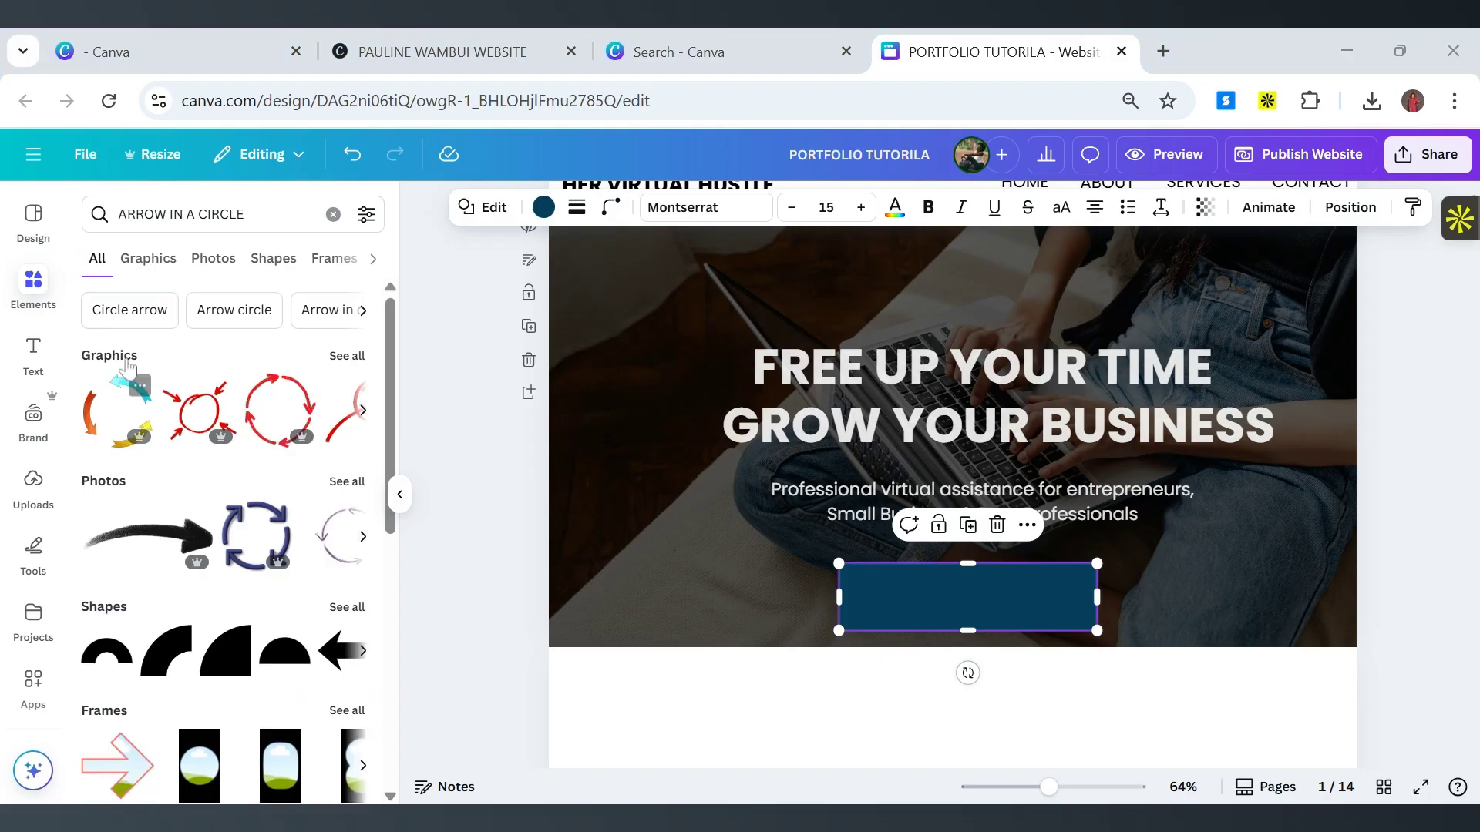
{"action": "scroll", "coordinate": [232, 420], "scroll_direction": "down", "scroll_amount": 10}
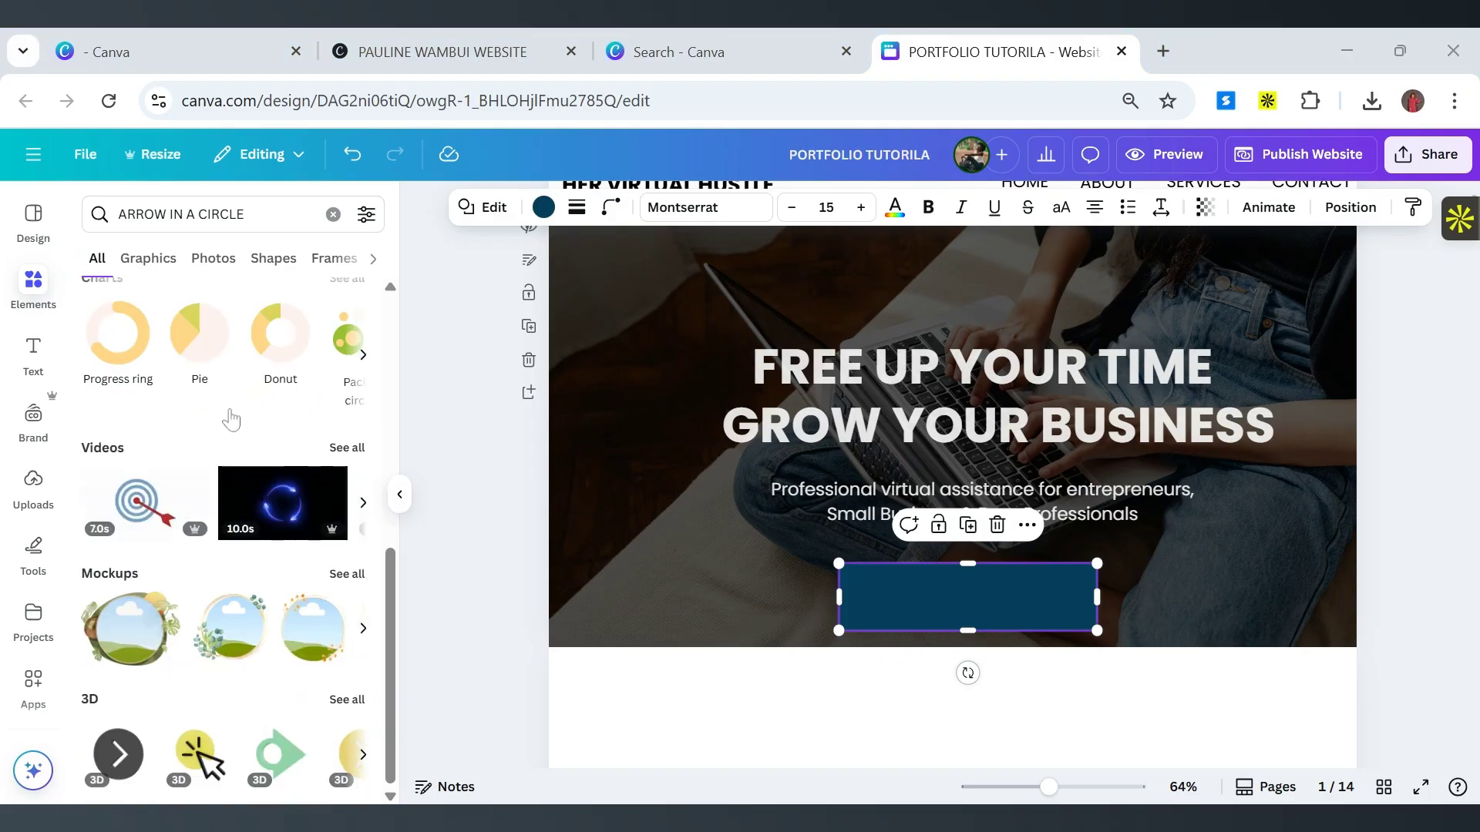
{"action": "scroll", "coordinate": [231, 420], "scroll_direction": "up", "scroll_amount": 10}
{"action": "left_click", "coordinate": [348, 356]}
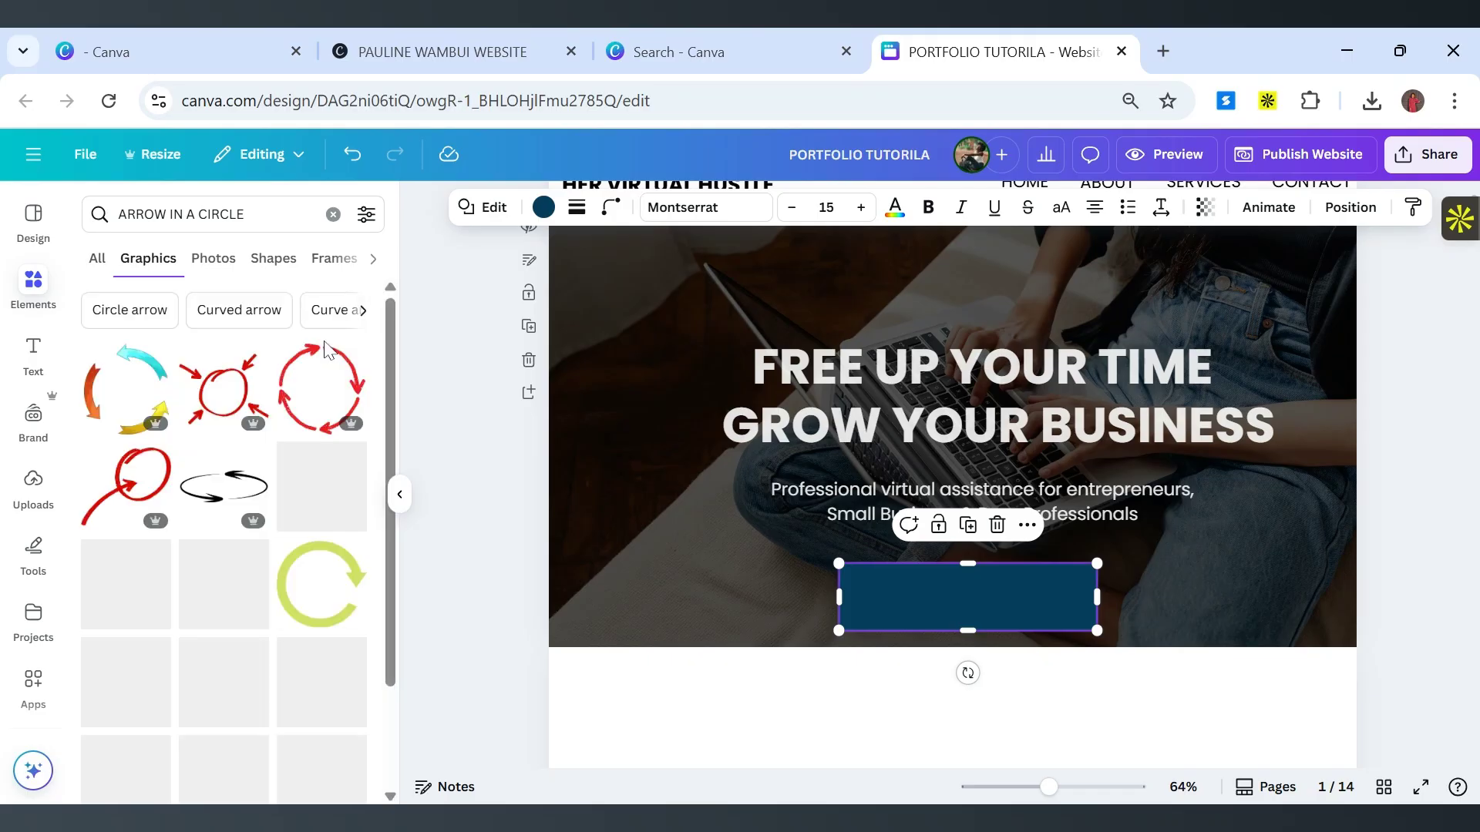
Find the black right-pointing arrow inside a thin circle outline among the graphics and add it to the hero section.
{"action": "scroll", "coordinate": [247, 418], "scroll_direction": "down", "scroll_amount": 2}
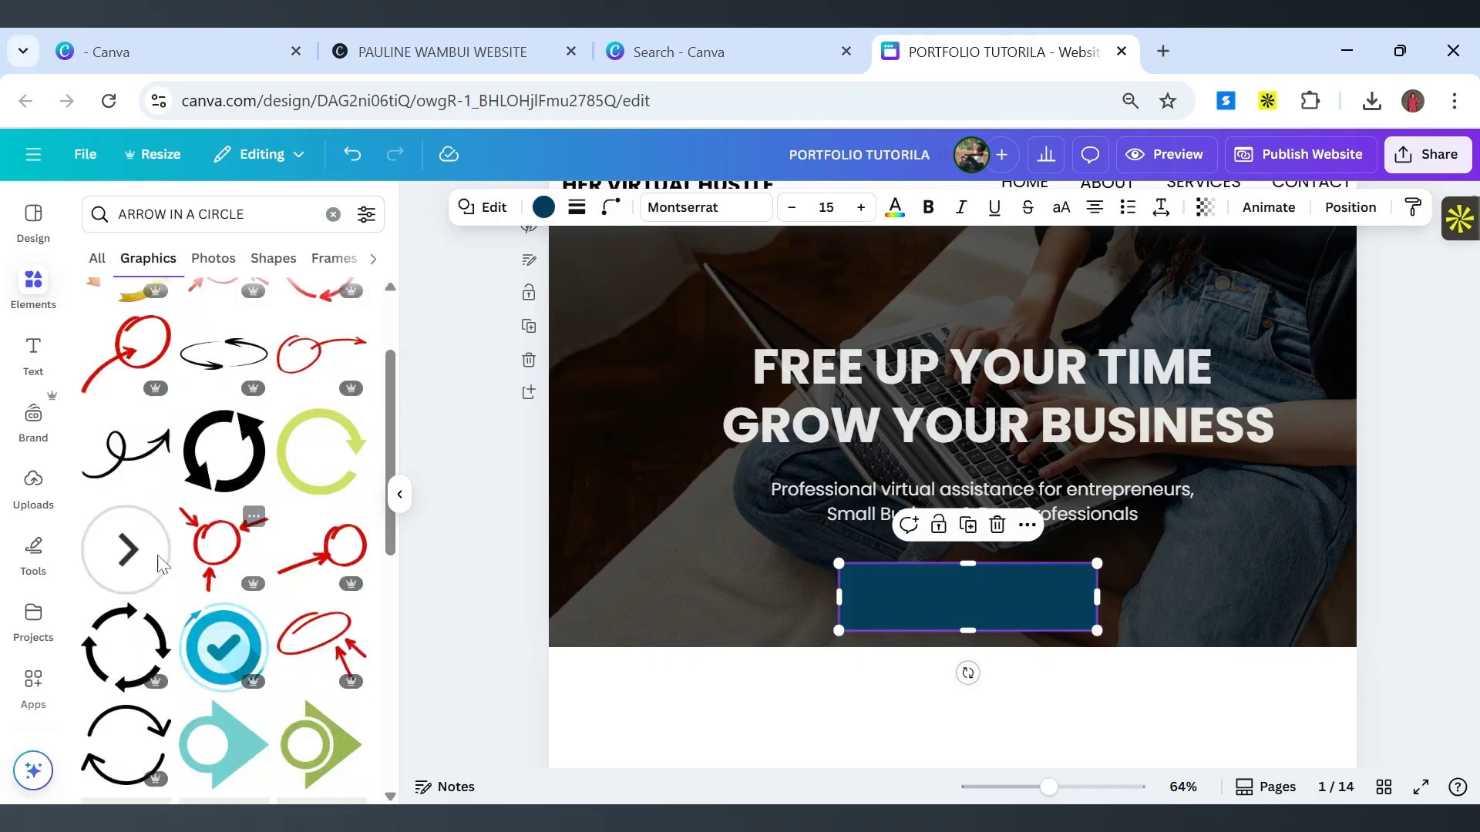
{"action": "scroll", "coordinate": [128, 469], "scroll_direction": "down", "scroll_amount": 3}
{"action": "scroll", "coordinate": [192, 486], "scroll_direction": "down", "scroll_amount": 2}
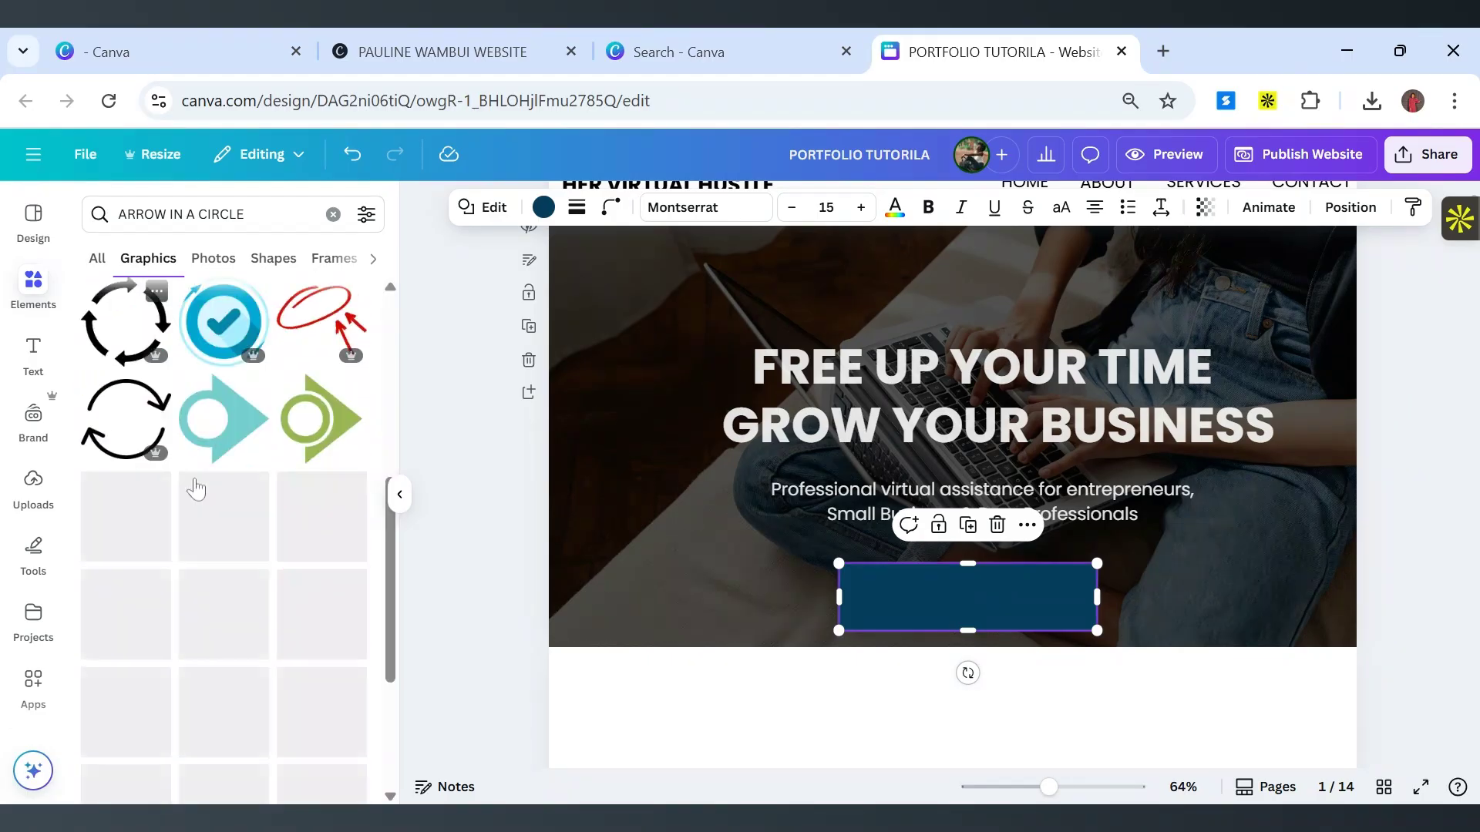
{"action": "scroll", "coordinate": [281, 478], "scroll_direction": "down", "scroll_amount": 1}
{"action": "scroll", "coordinate": [284, 493], "scroll_direction": "down", "scroll_amount": 3}
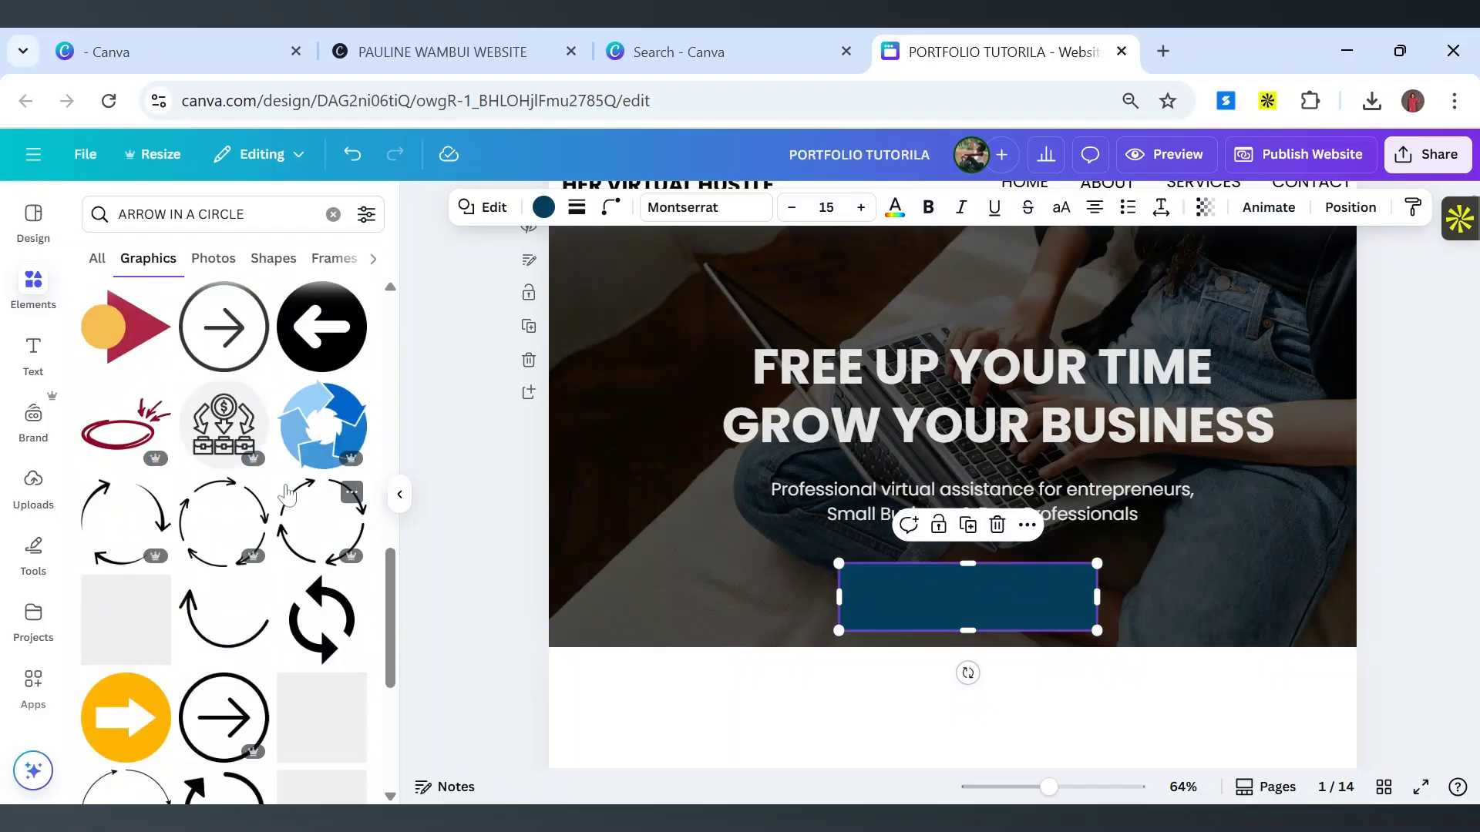
{"action": "scroll", "coordinate": [287, 493], "scroll_direction": "down", "scroll_amount": 3}
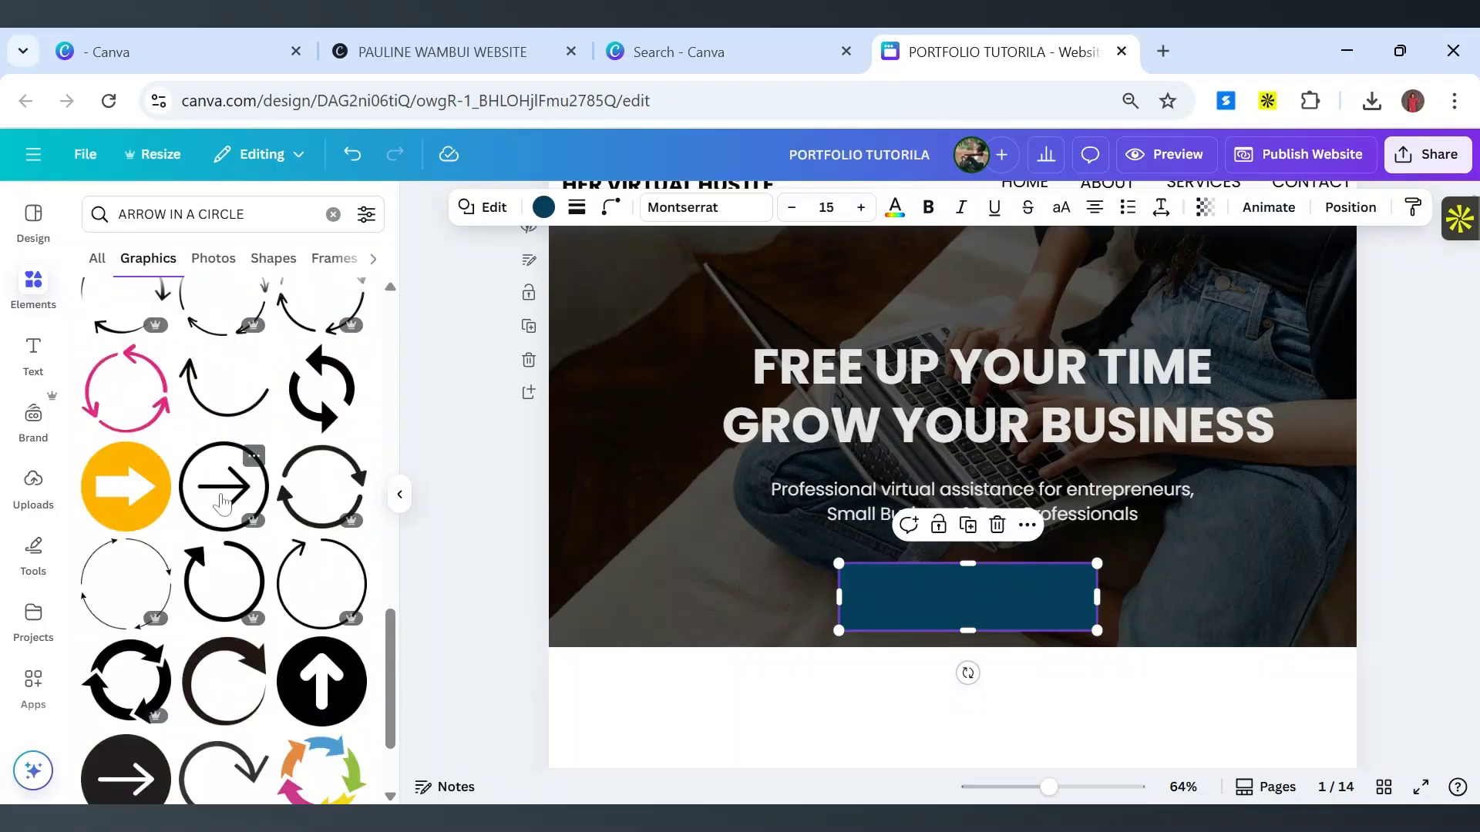
{"action": "left_click", "coordinate": [222, 502]}
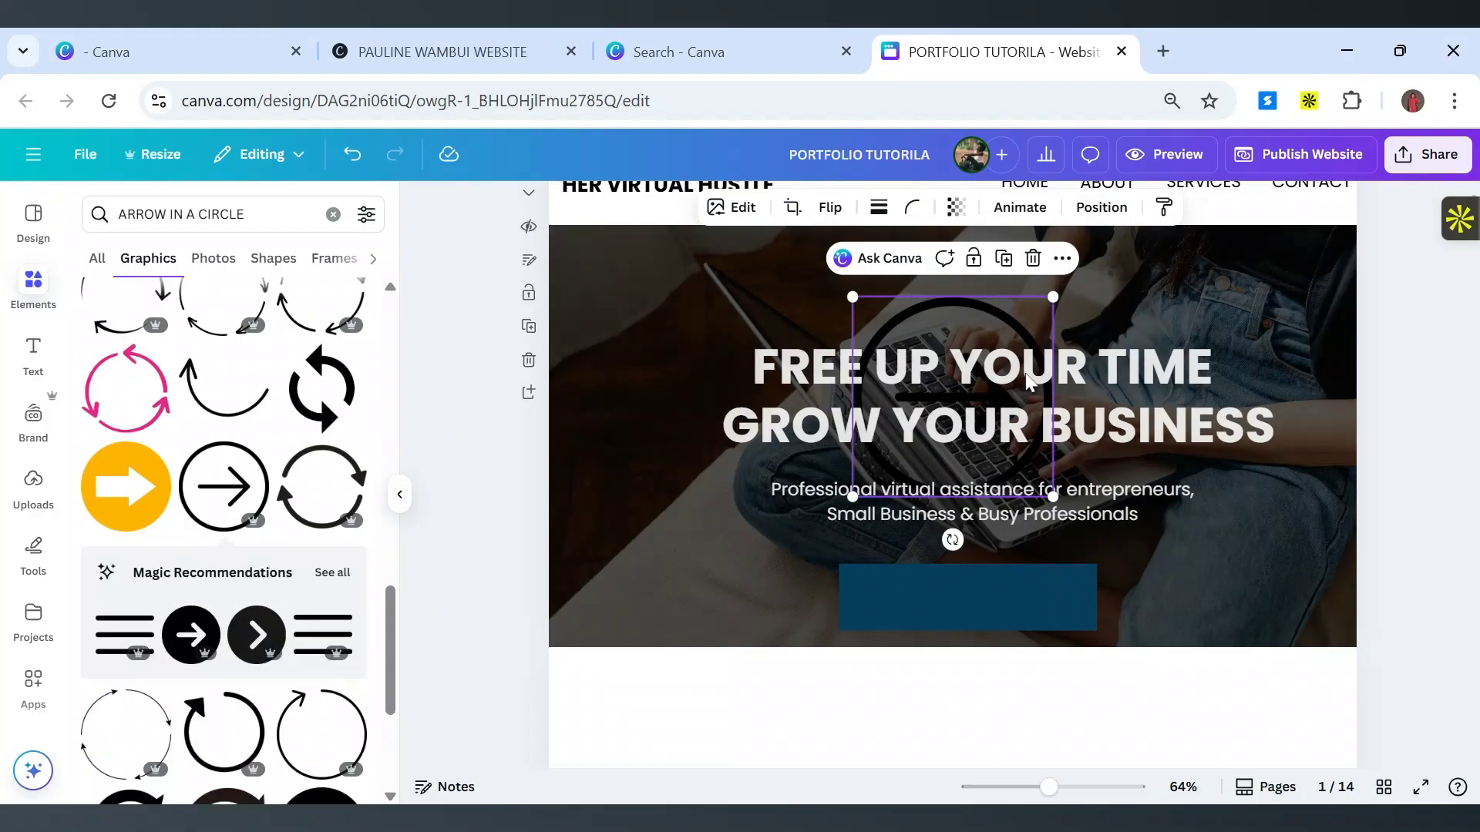
Shrink the circled arrow to fit within the blue button rectangle and place it at the rectangle's left end.
{"action": "left_click_drag", "start_coordinate": [1026, 373], "coordinate": [1033, 565]}
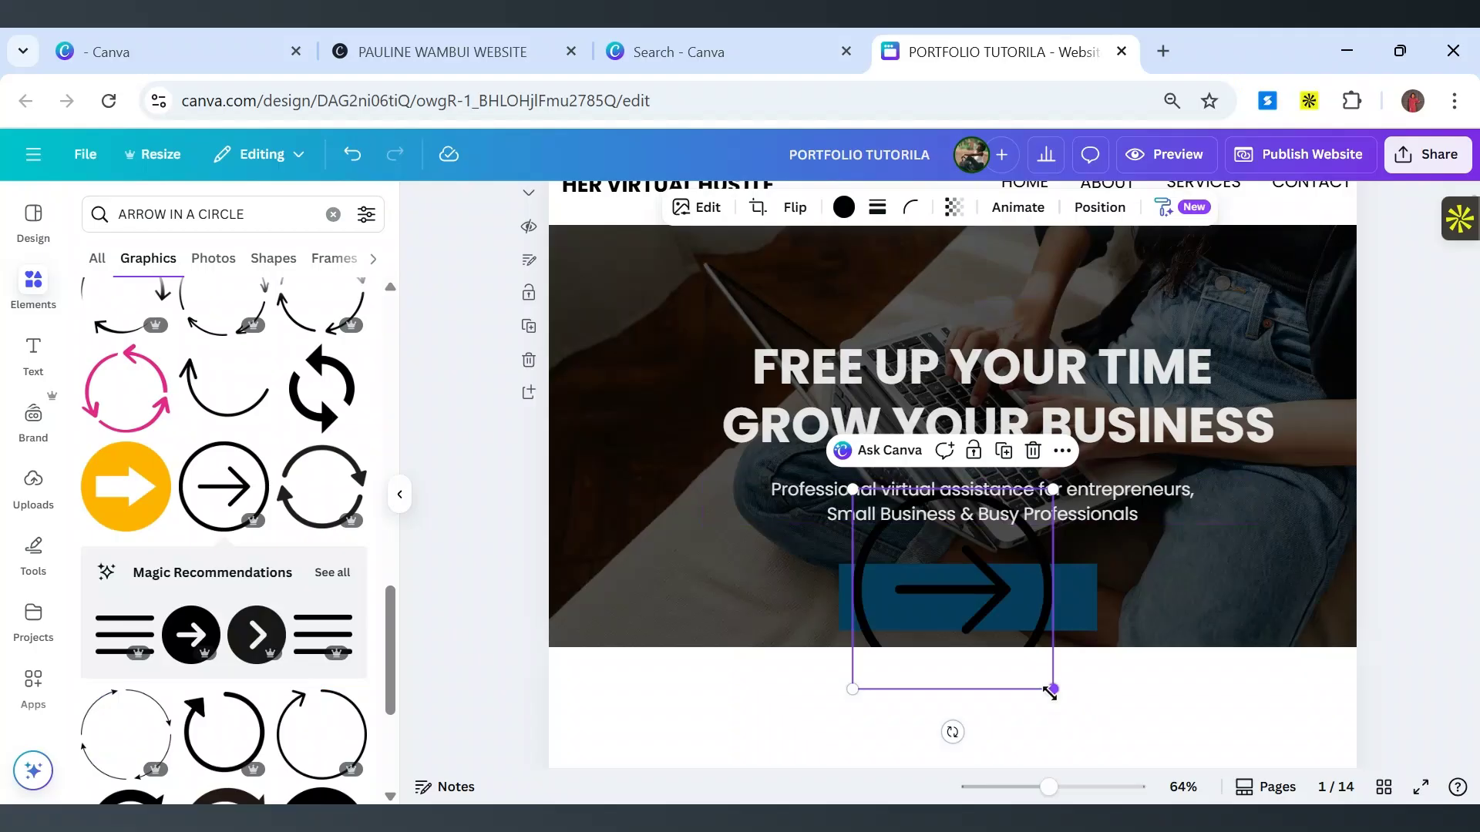
{"action": "left_click_drag", "start_coordinate": [1050, 691], "coordinate": [909, 608]}
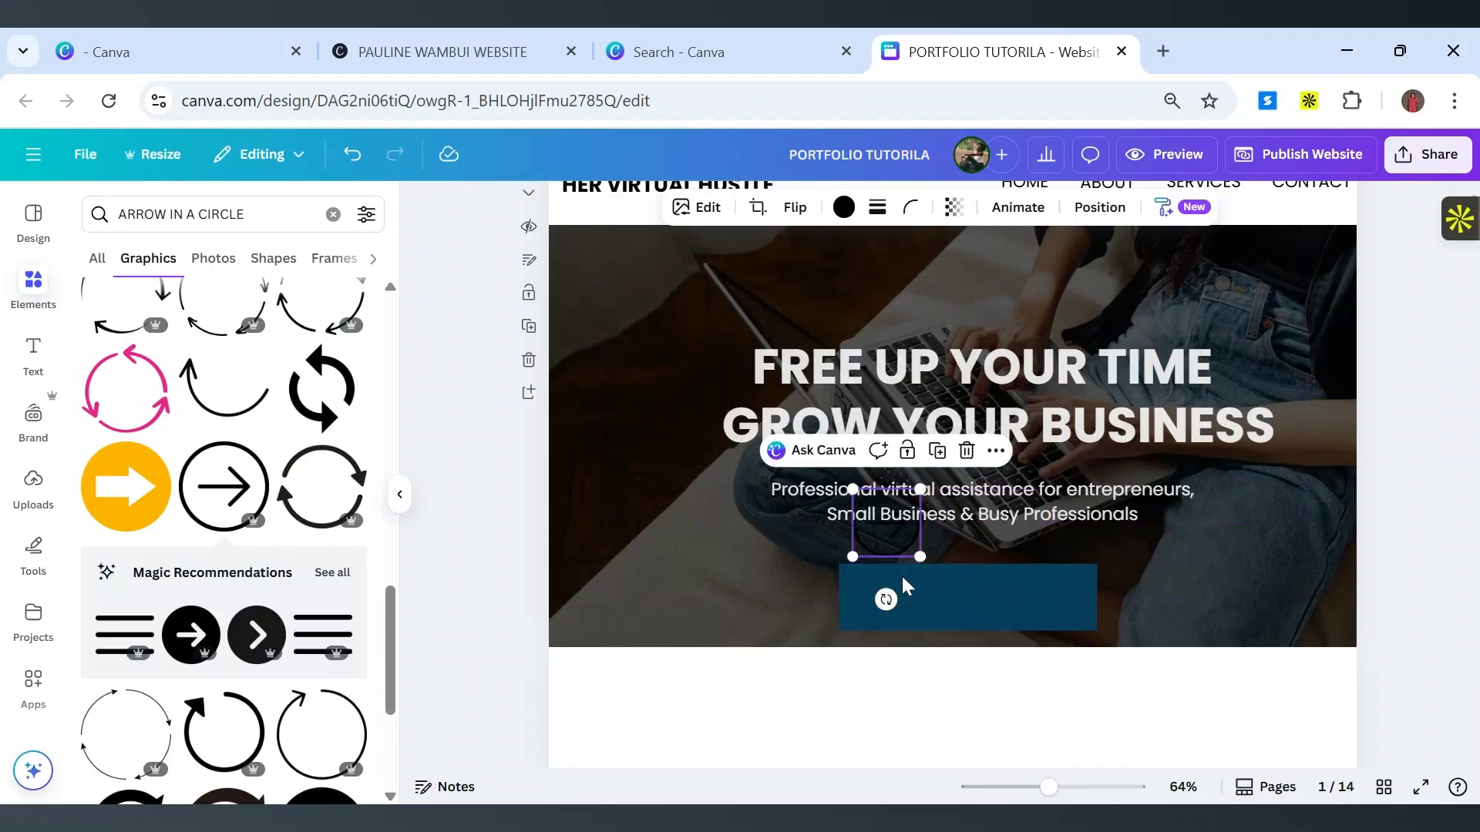
{"action": "left_click_drag", "start_coordinate": [890, 544], "coordinate": [884, 618]}
{"action": "left_click", "coordinate": [917, 643]}
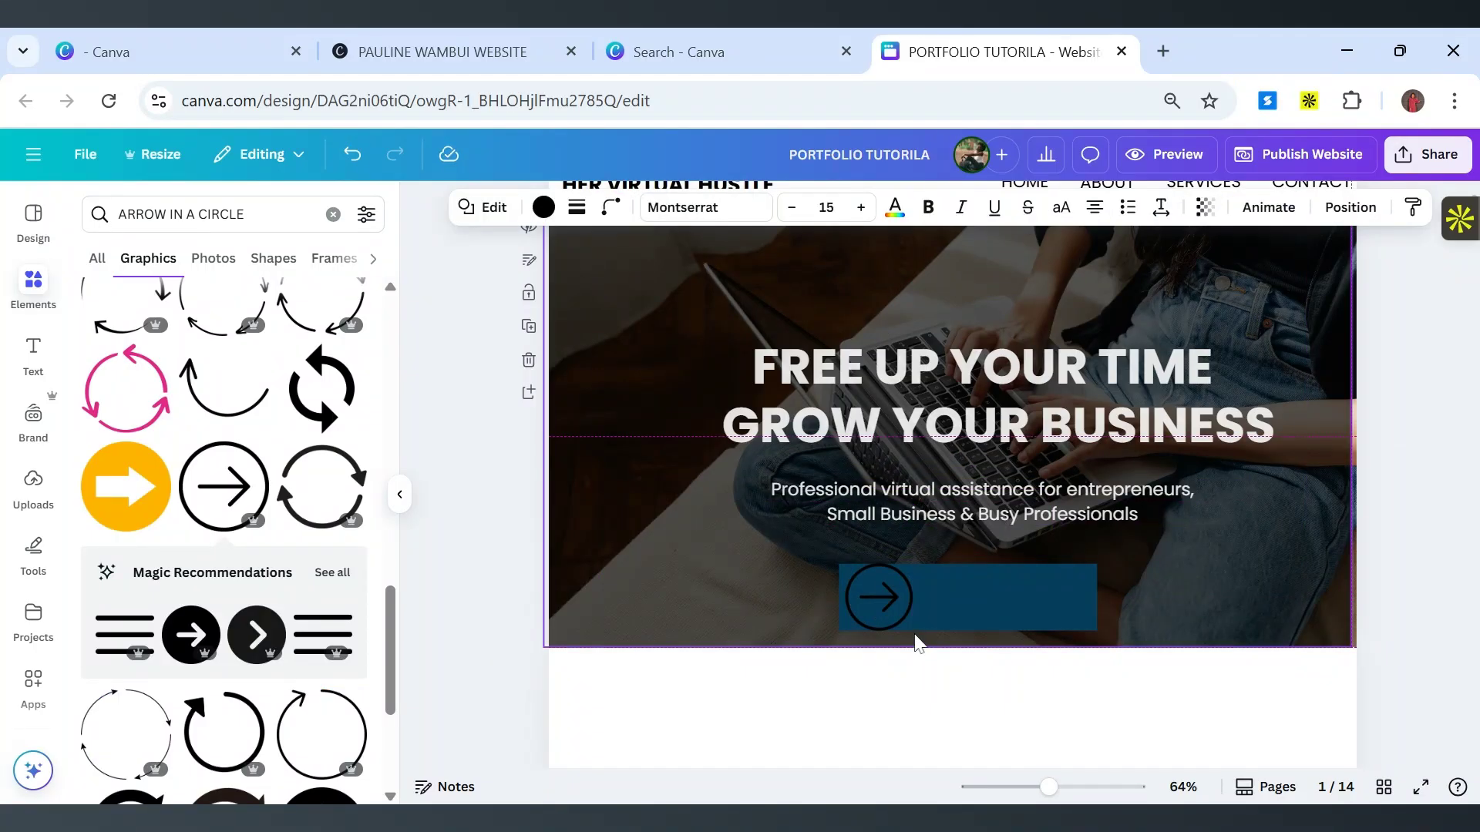
{"action": "left_click", "coordinate": [871, 595]}
{"action": "left_click_drag", "start_coordinate": [913, 627], "coordinate": [869, 595]}
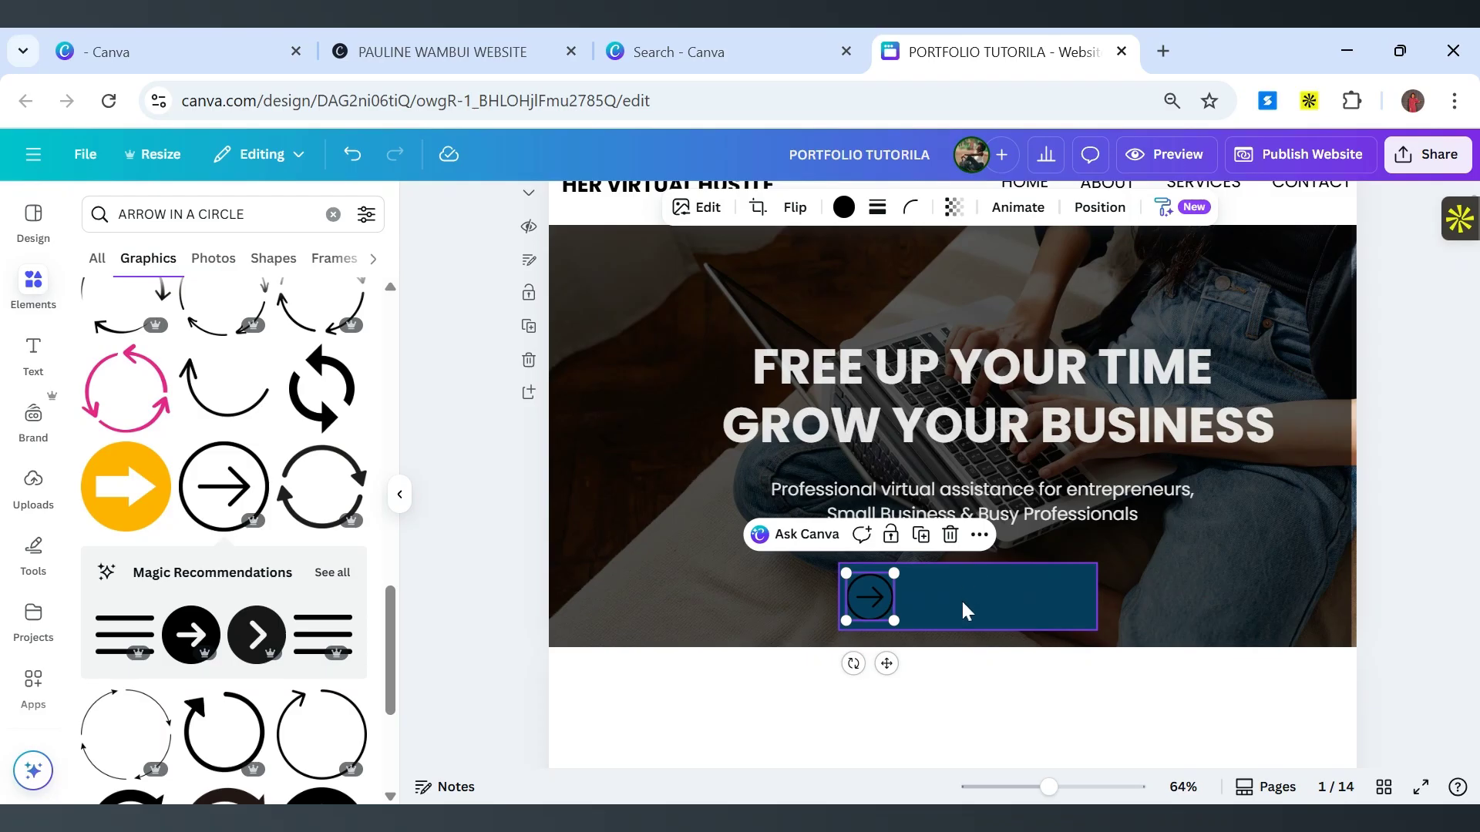
Recolor the circled arrow on the blue button from the document colors to white.
{"action": "left_click", "coordinate": [960, 598]}
{"action": "left_click", "coordinate": [868, 599]}
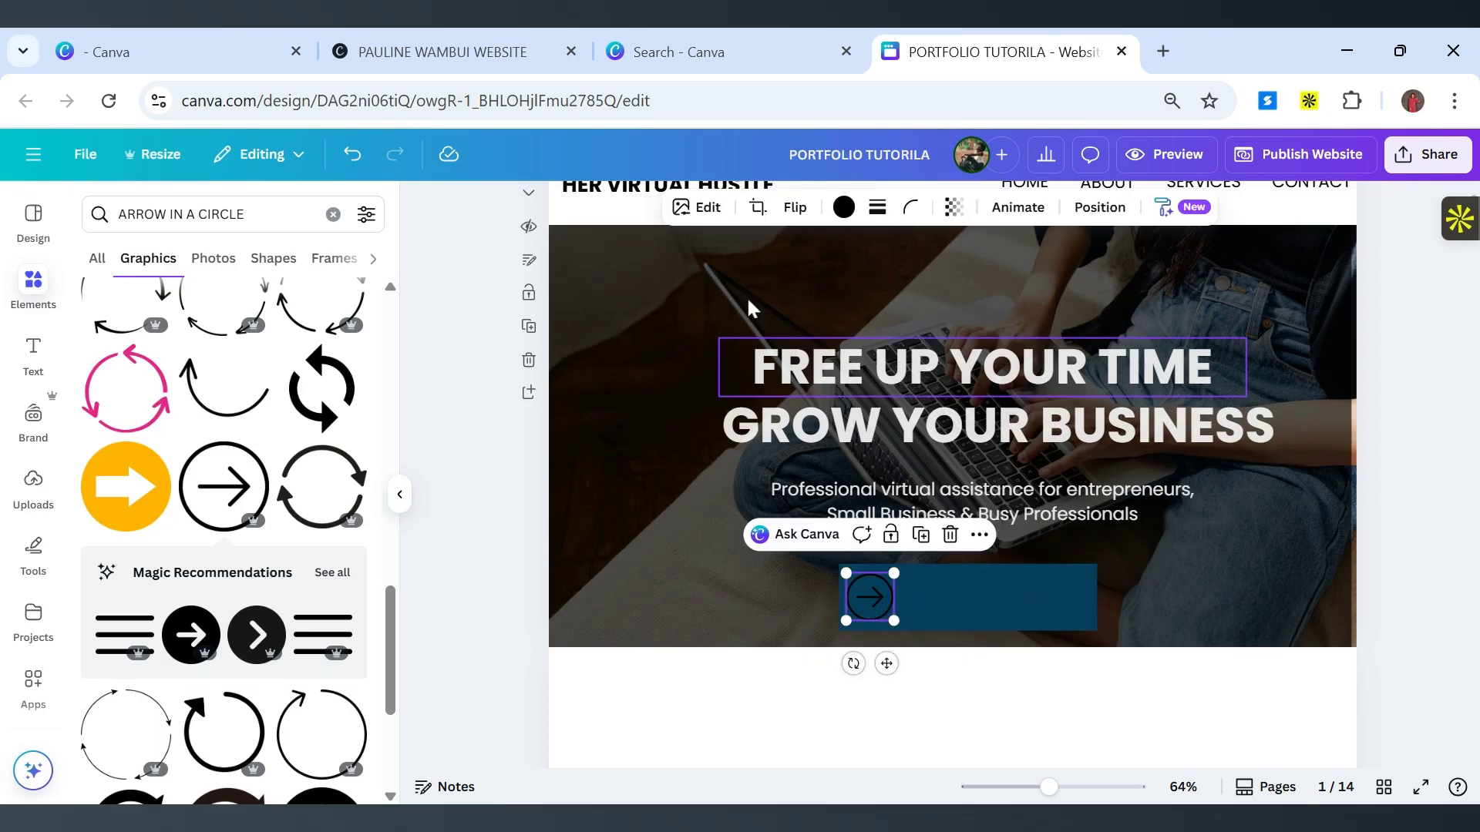
{"action": "left_click", "coordinate": [844, 208]}
{"action": "left_click", "coordinate": [182, 385]}
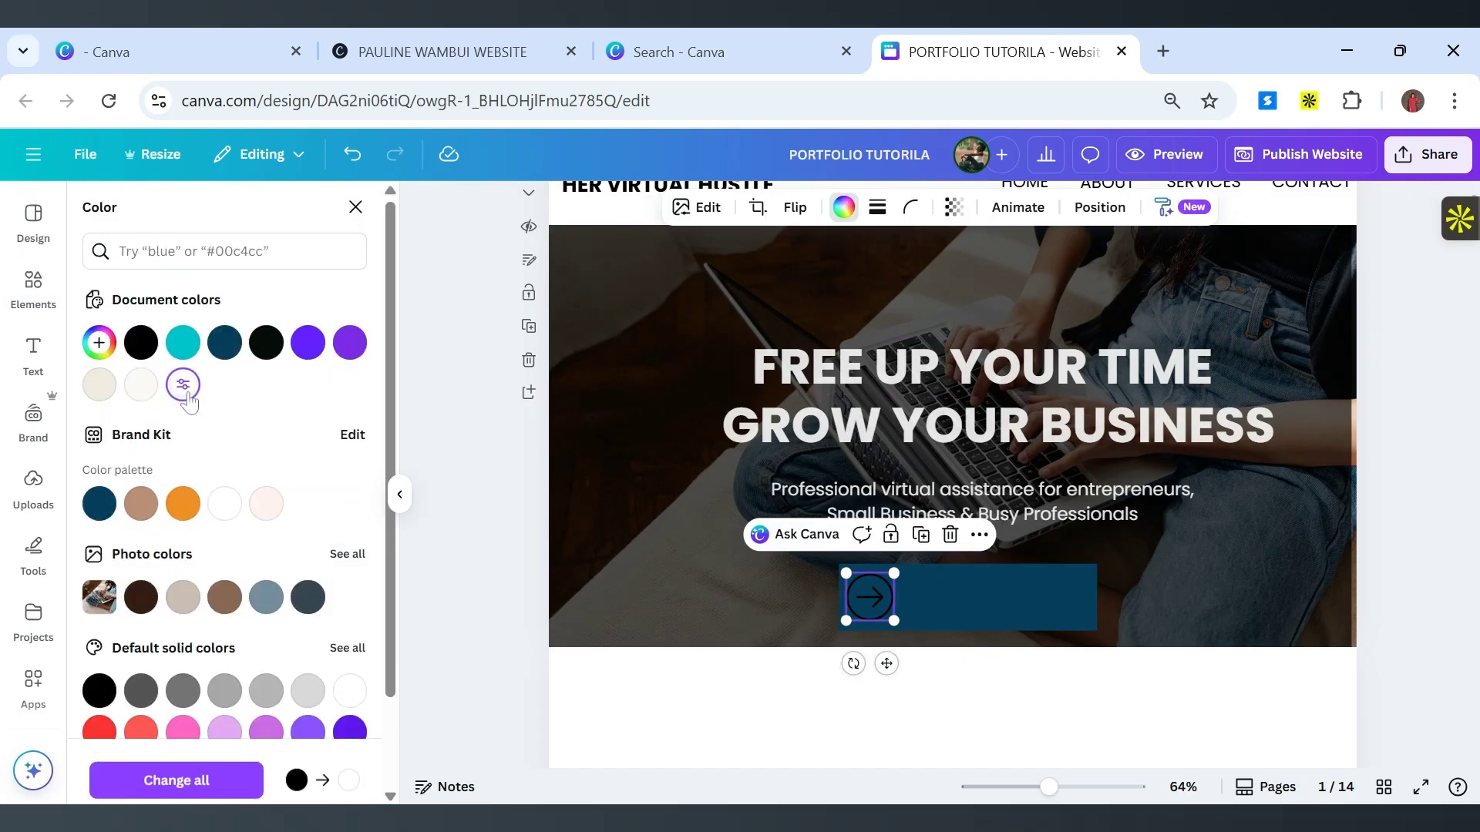
{"action": "left_click", "coordinate": [1206, 566]}
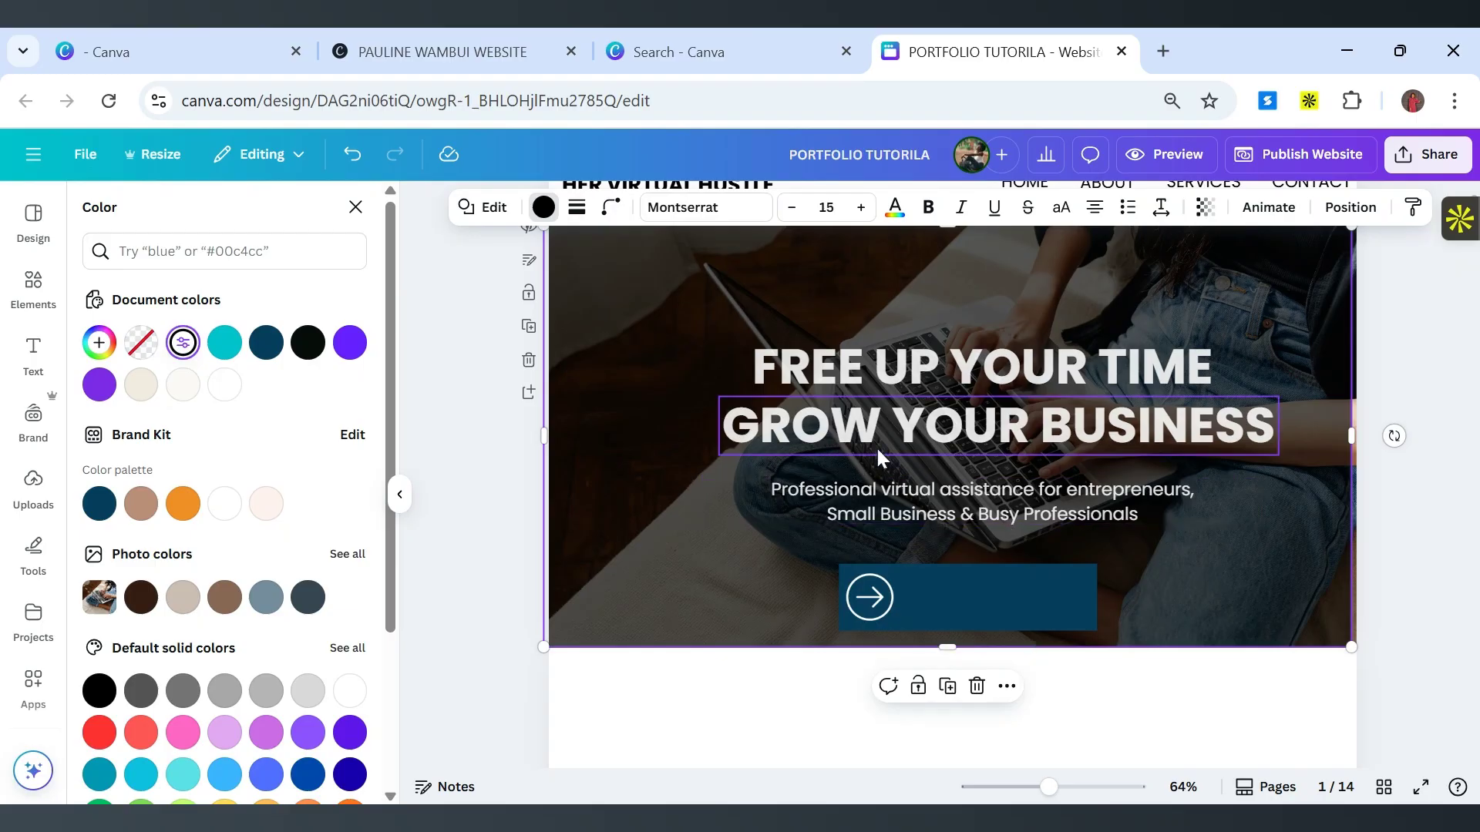
Add a subheading text reading "EXPLORE MY SERVICES" on the blue button rectangle.
{"action": "left_click", "coordinate": [31, 358]}
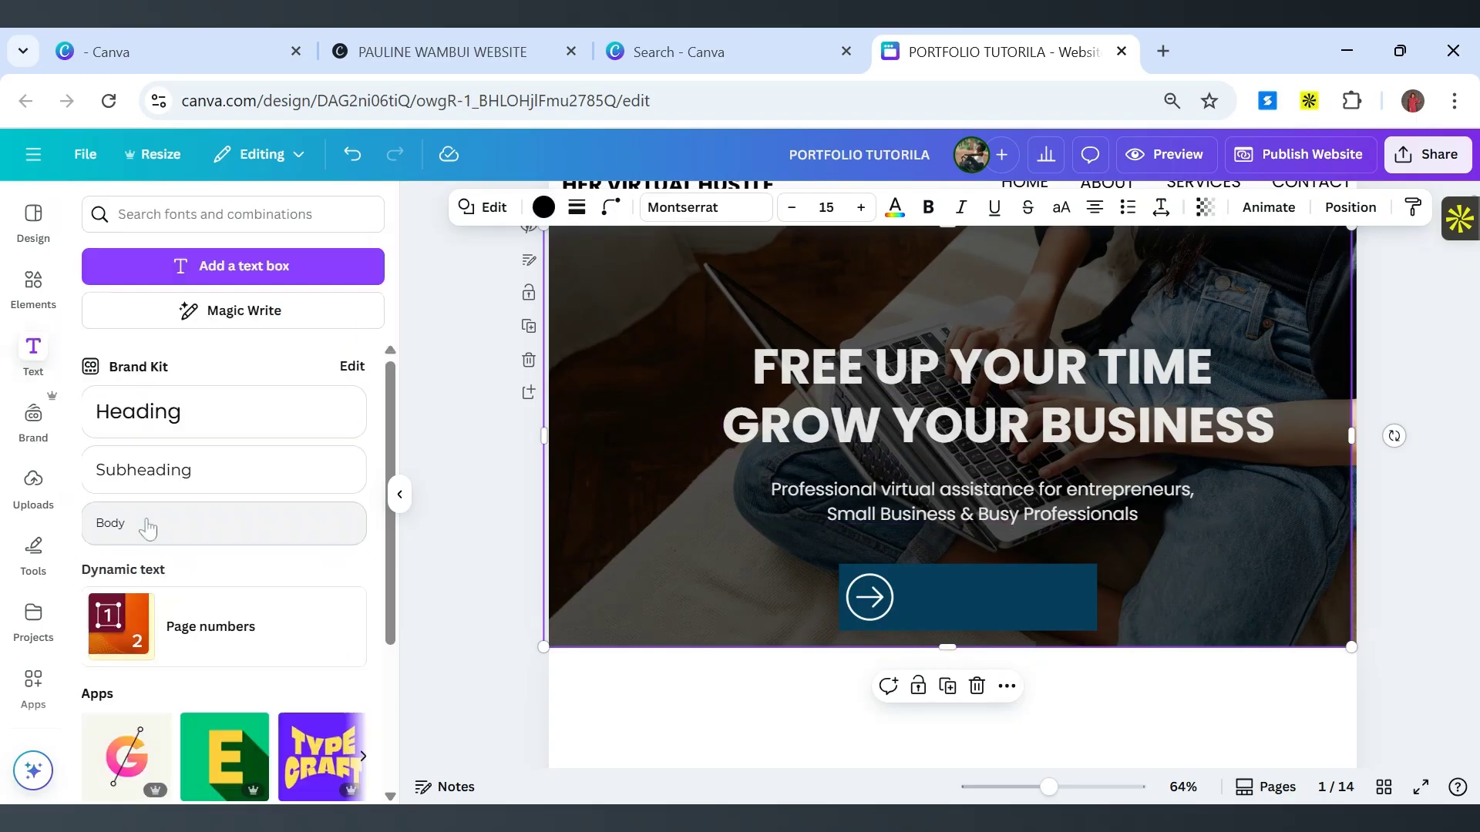
{"action": "left_click", "coordinate": [172, 471]}
{"action": "left_click_drag", "start_coordinate": [972, 467], "coordinate": [996, 653]}
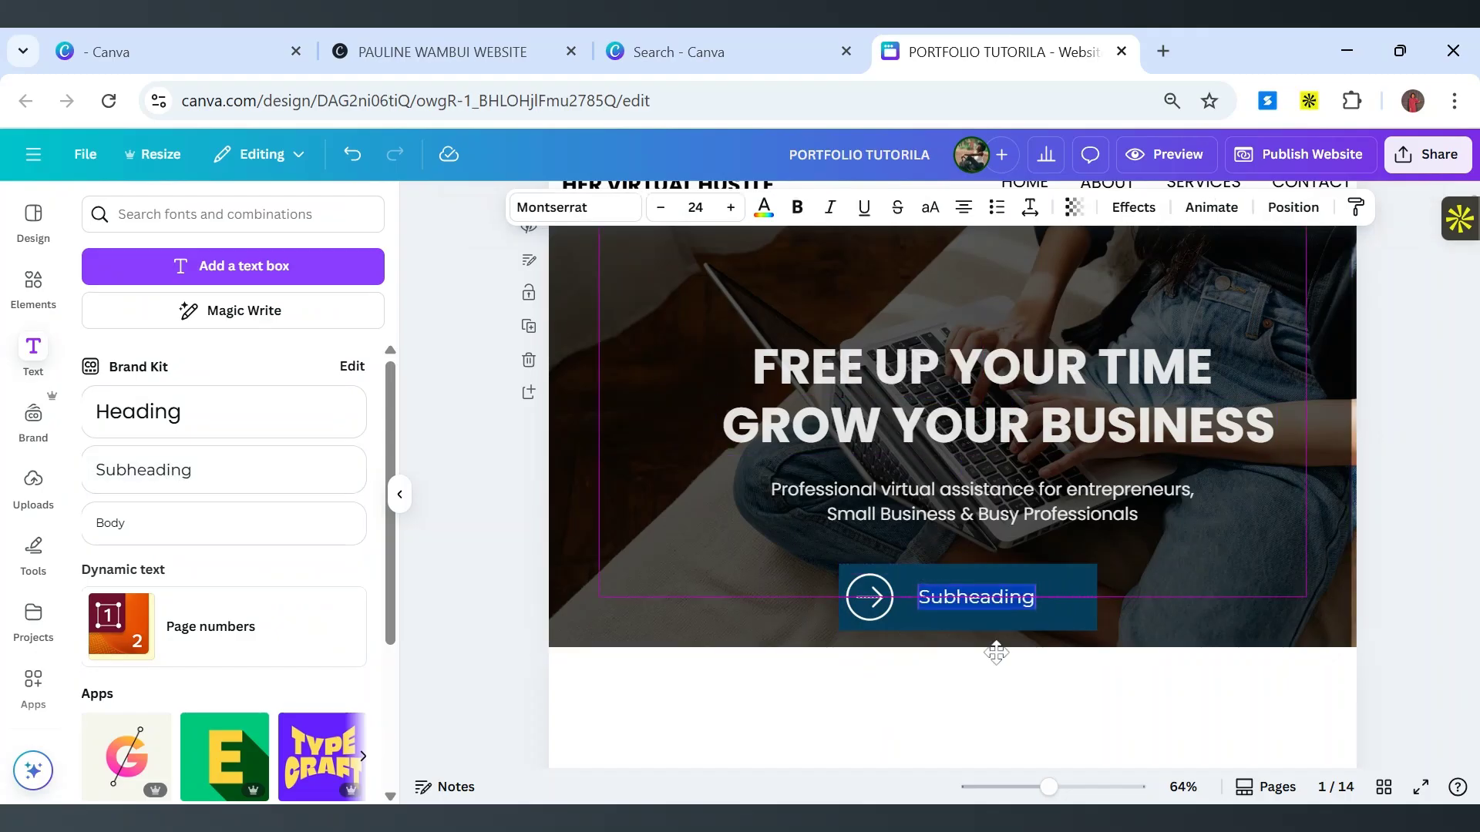
{"action": "key", "text": "BackSpace"}
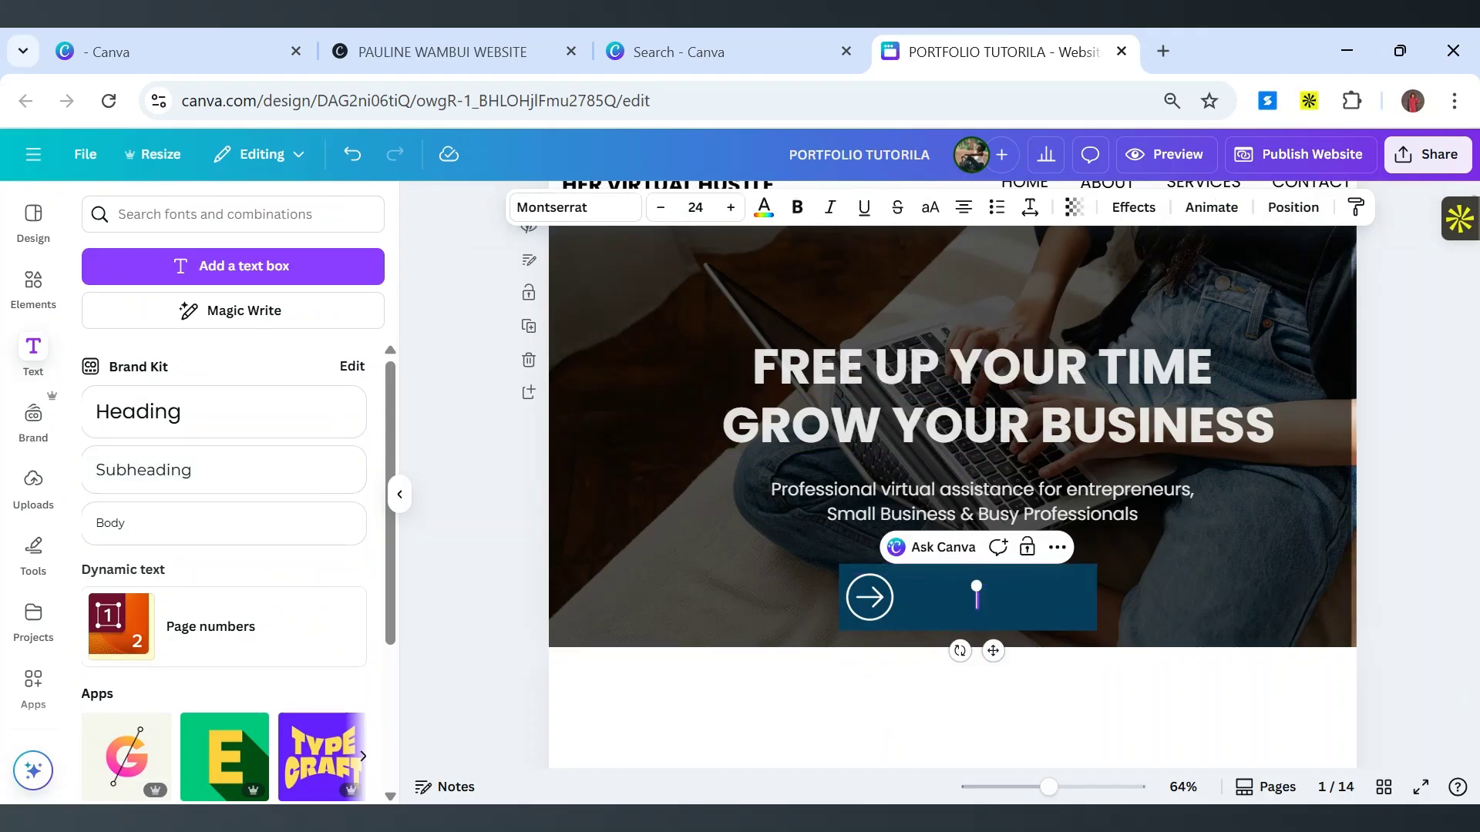
{"action": "type", "text": "EX"}
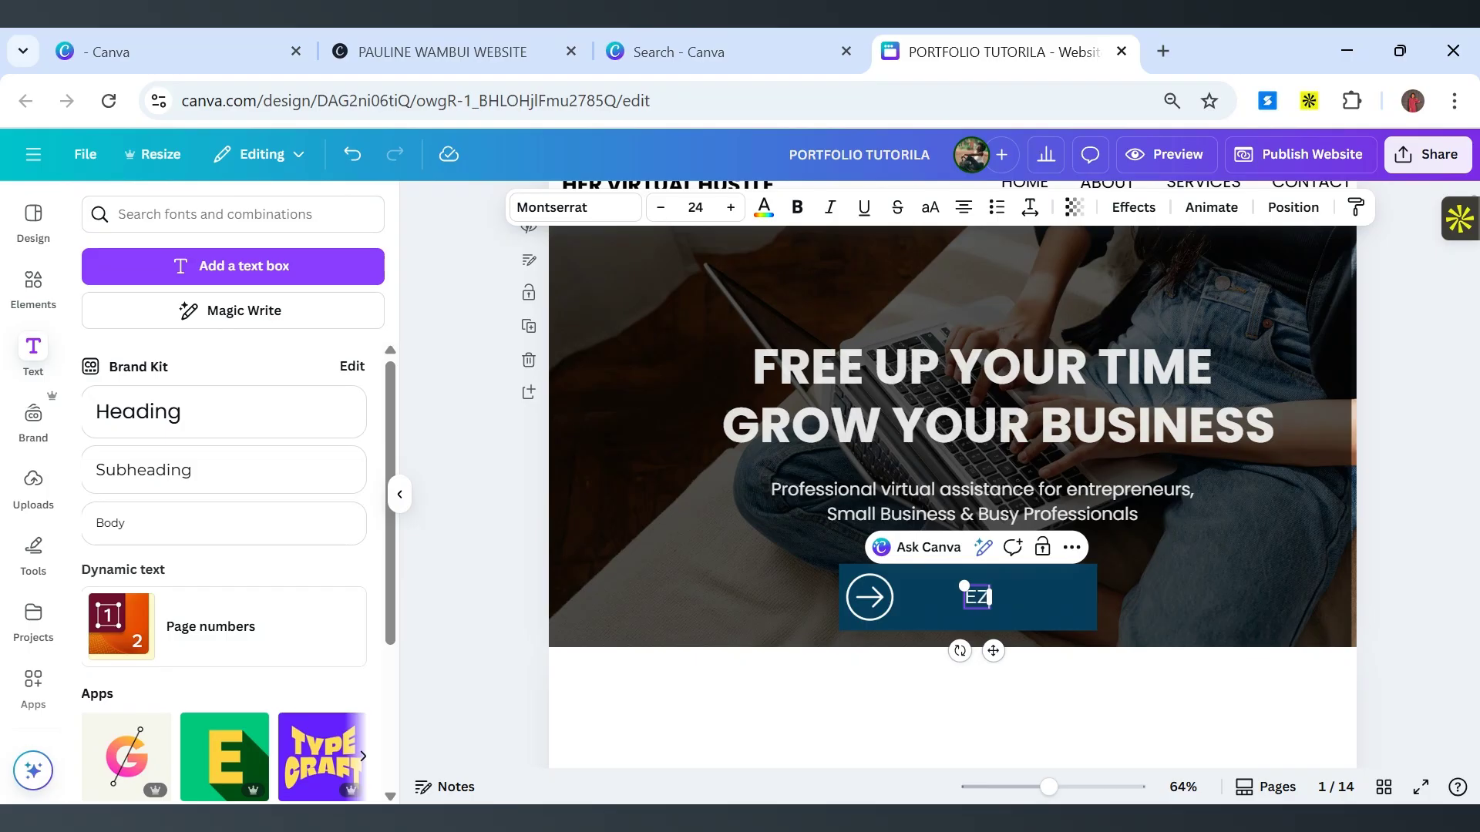
{"action": "type", "text": "PLORE"}
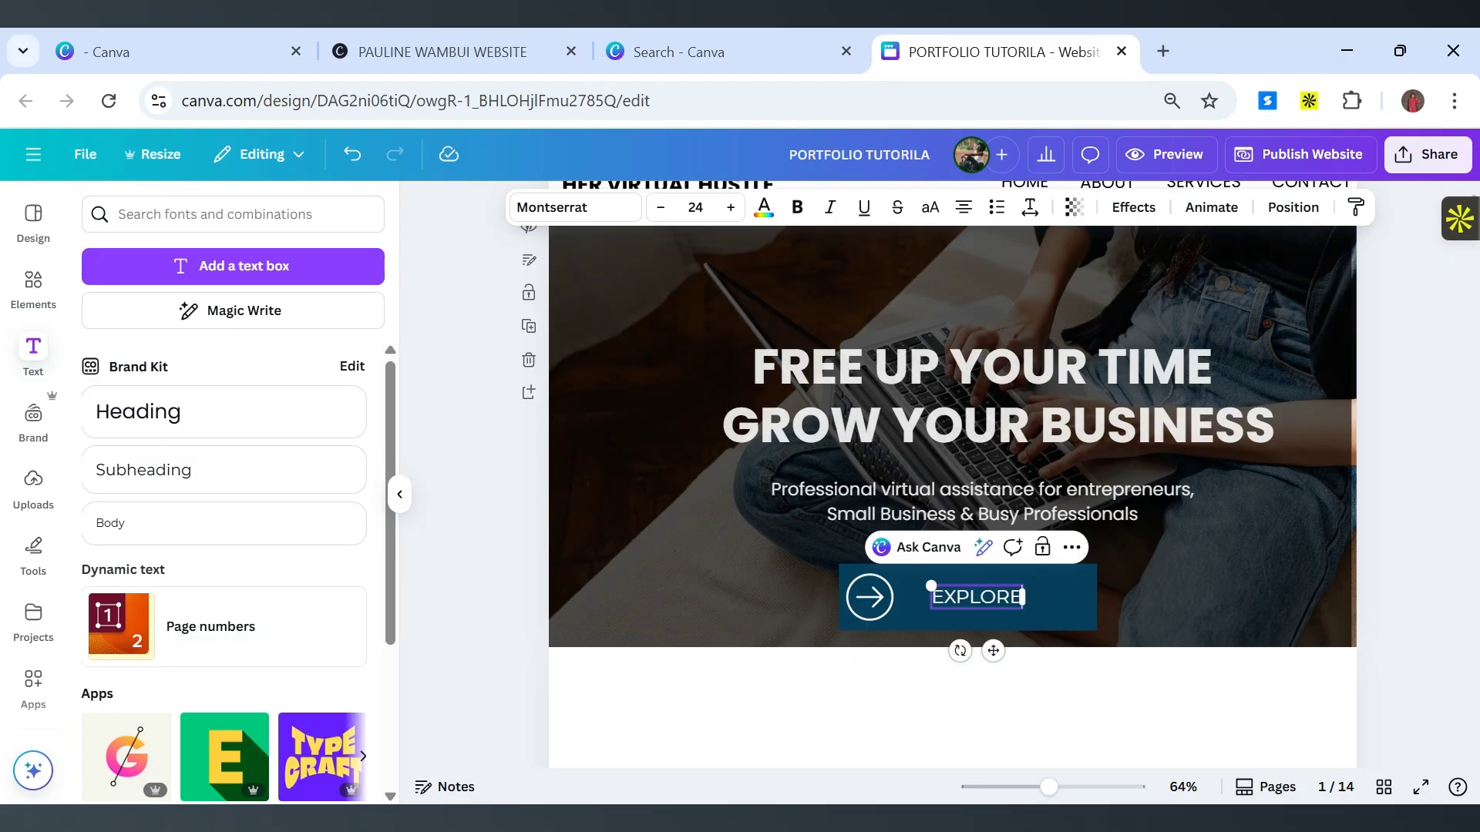
{"action": "type", "text": " MY SER"}
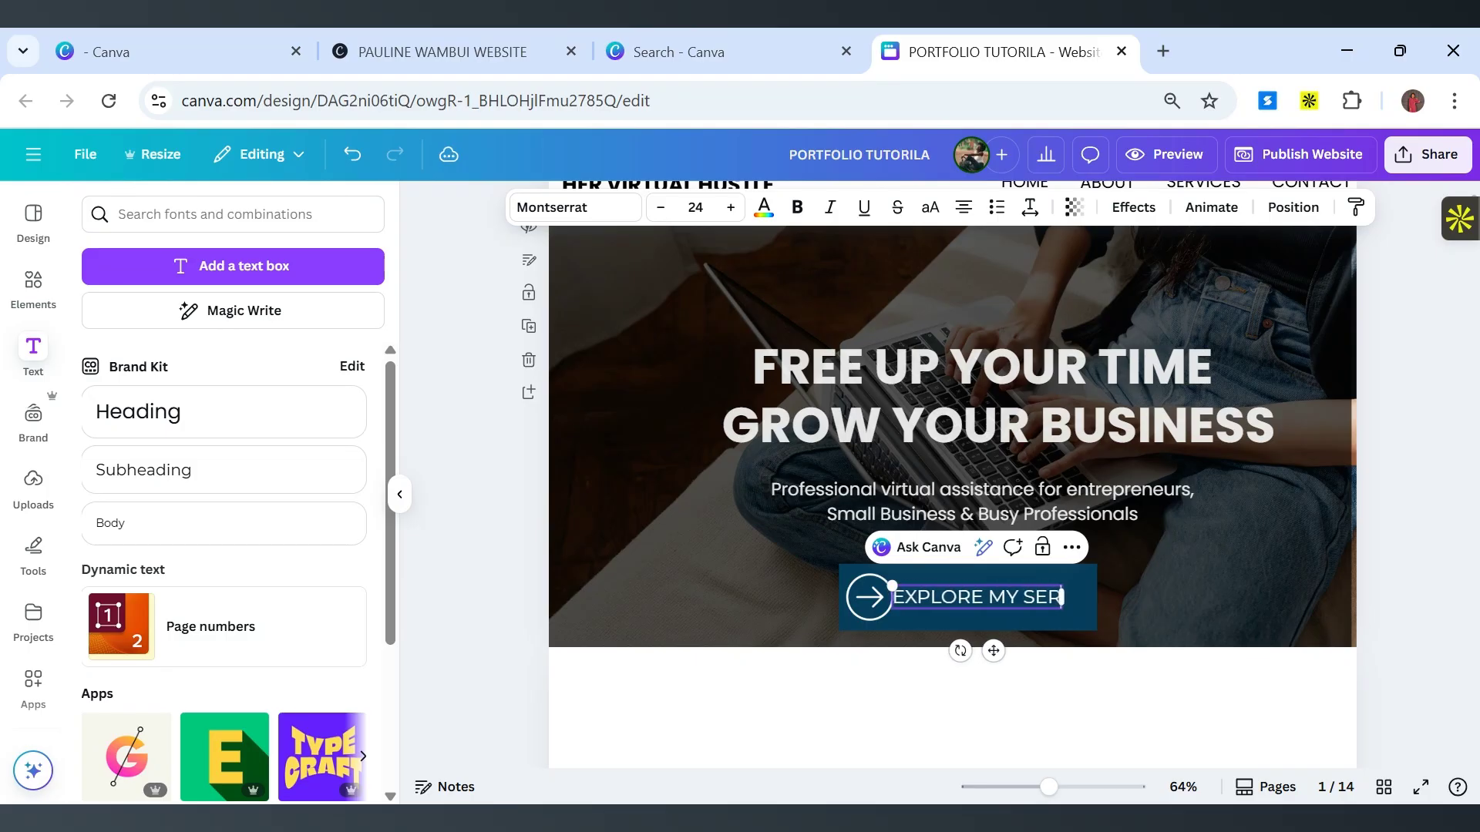
{"action": "type", "text": "VICES"}
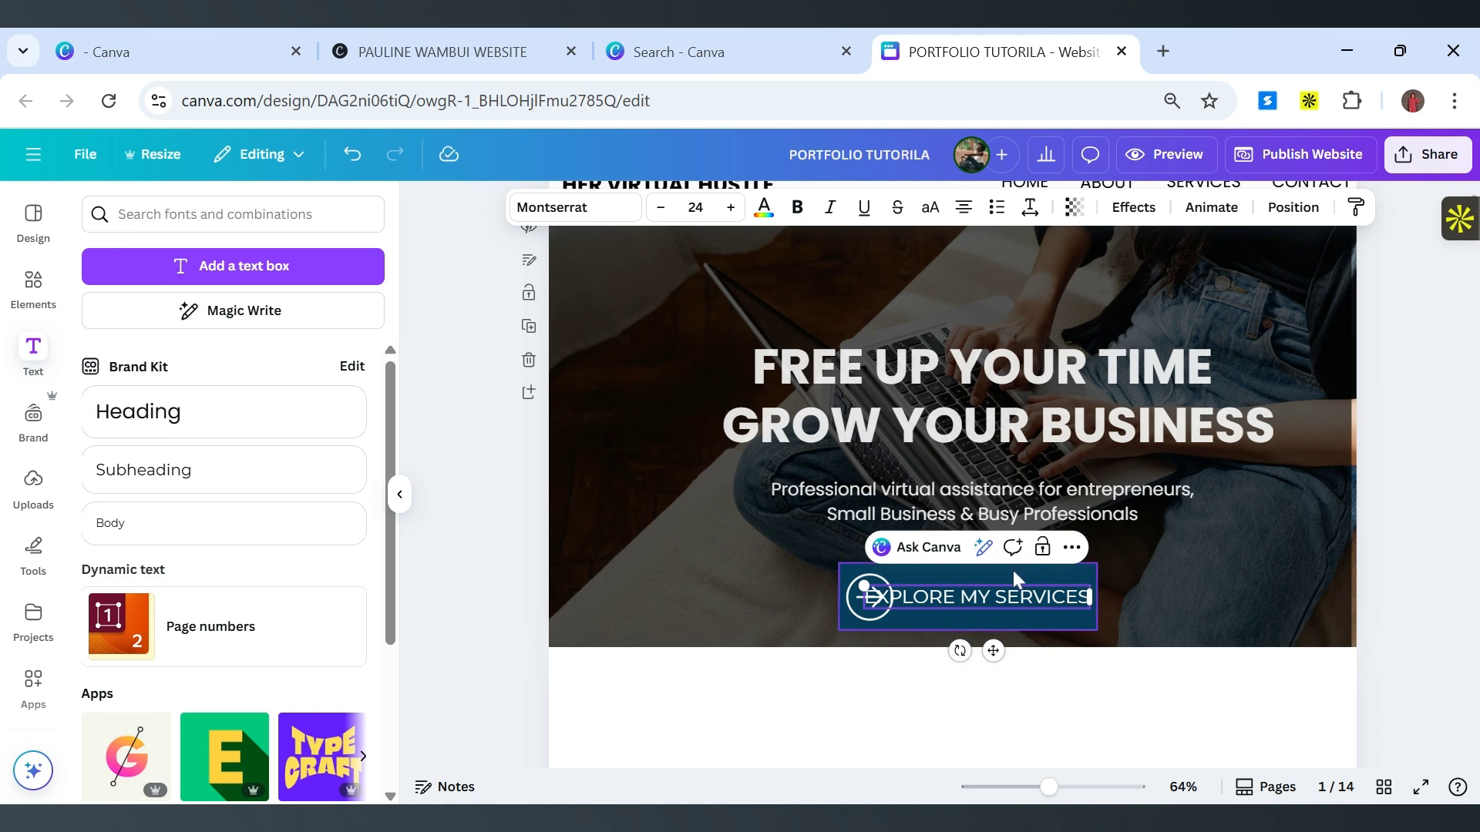
{"action": "left_click", "coordinate": [1173, 611]}
{"action": "left_click", "coordinate": [1008, 597]}
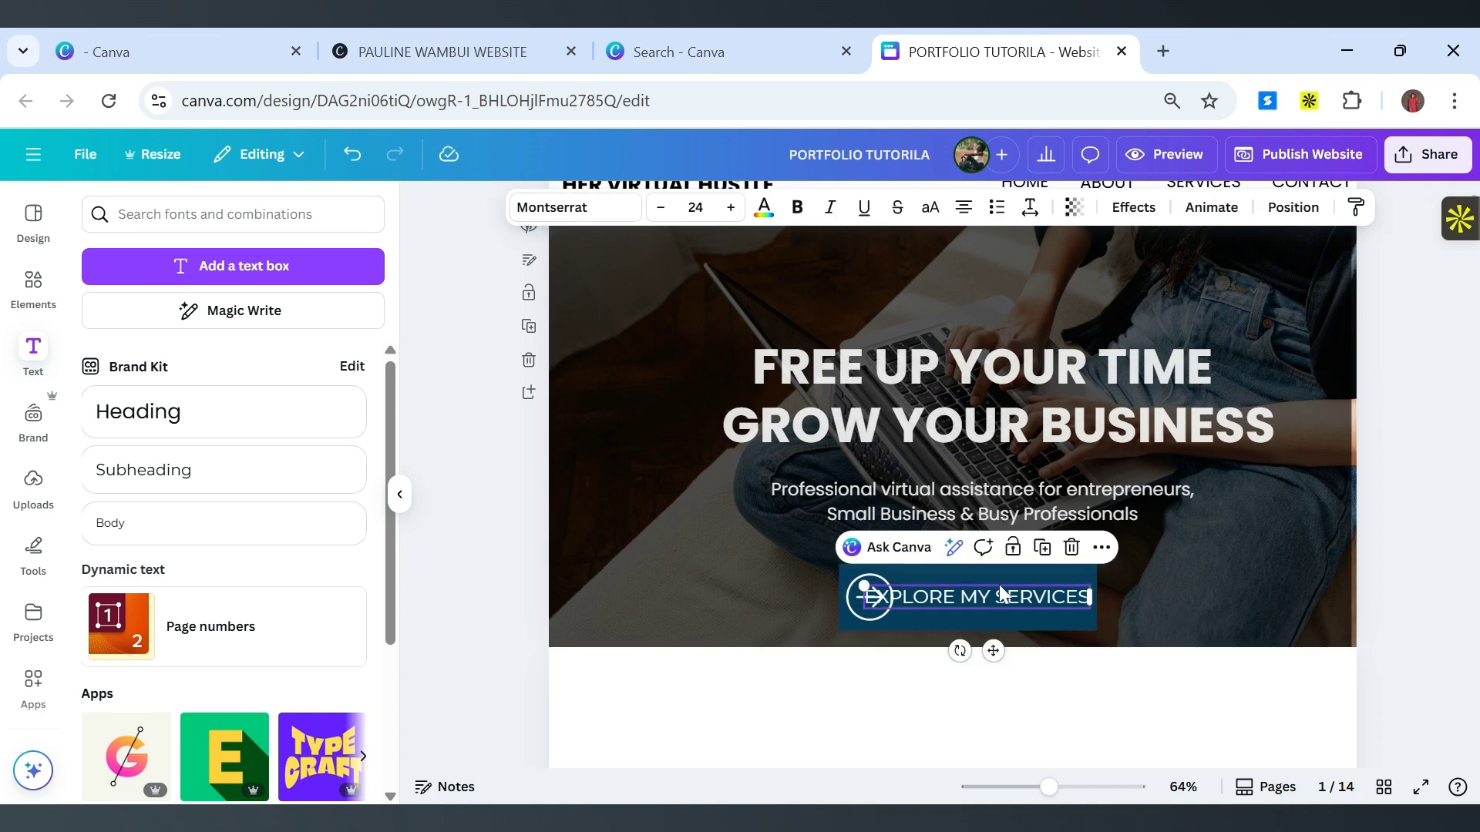
Reduce the EXPLORE MY SERVICES text to size 18 and place it beside the circled arrow inside the blue button rectangle.
{"action": "left_click", "coordinate": [661, 208]}
{"action": "left_click", "coordinate": [660, 208]}
{"action": "left_click", "coordinate": [661, 208]}
{"action": "left_click", "coordinate": [660, 208]}
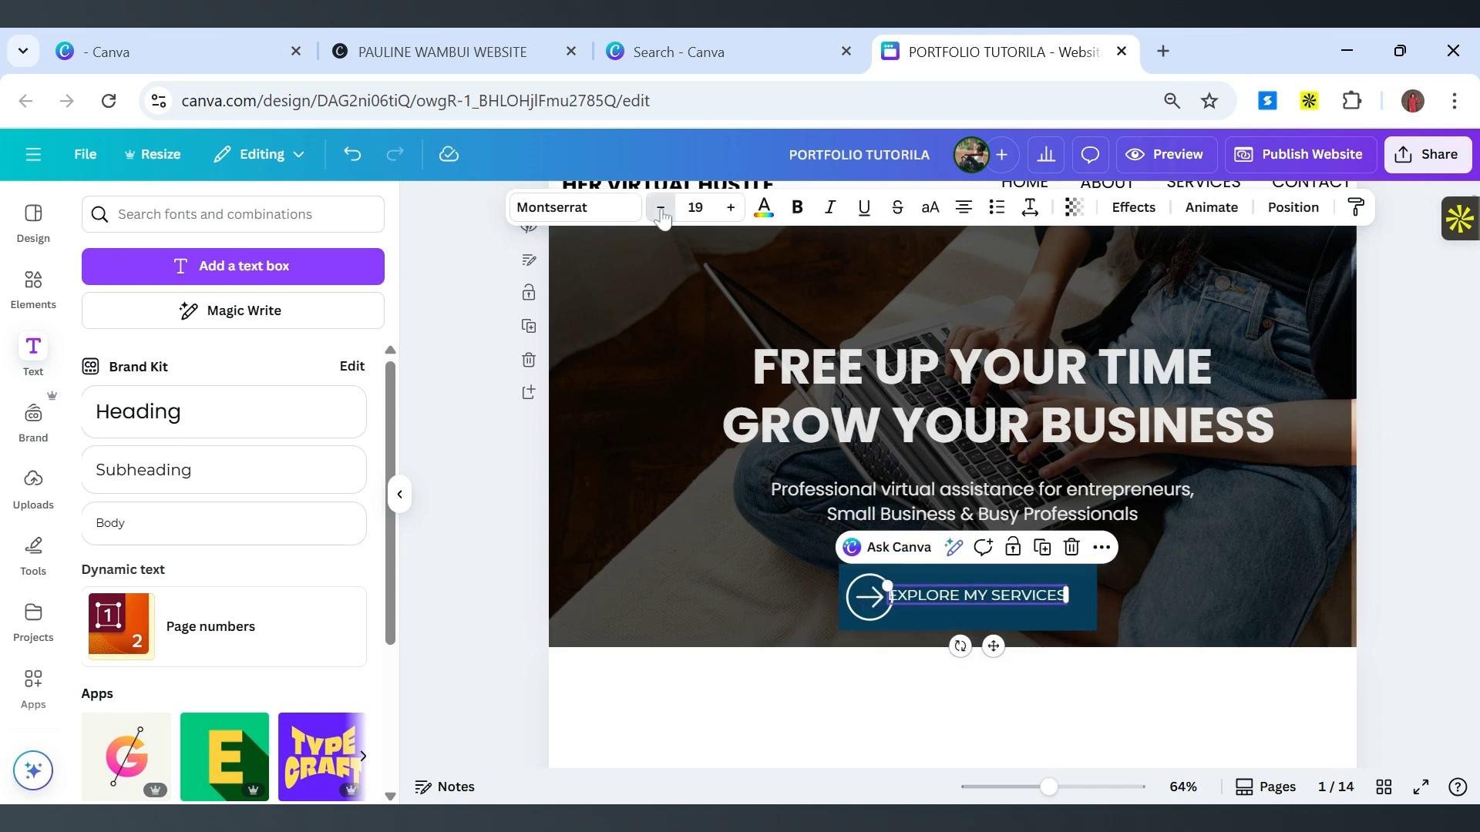
{"action": "left_click", "coordinate": [661, 209]}
{"action": "left_click", "coordinate": [661, 208]}
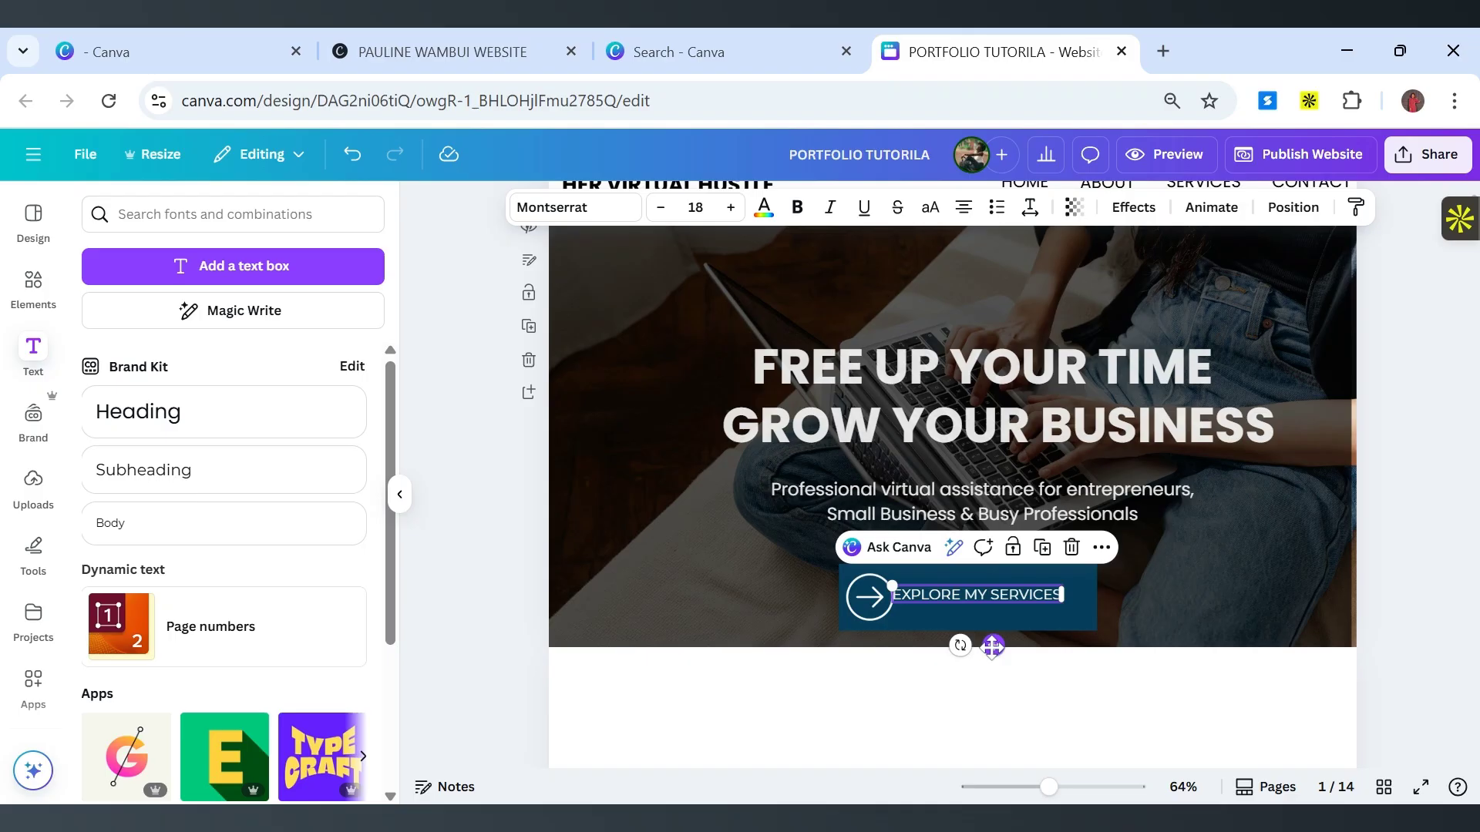
{"action": "left_click_drag", "start_coordinate": [992, 646], "coordinate": [1004, 650]}
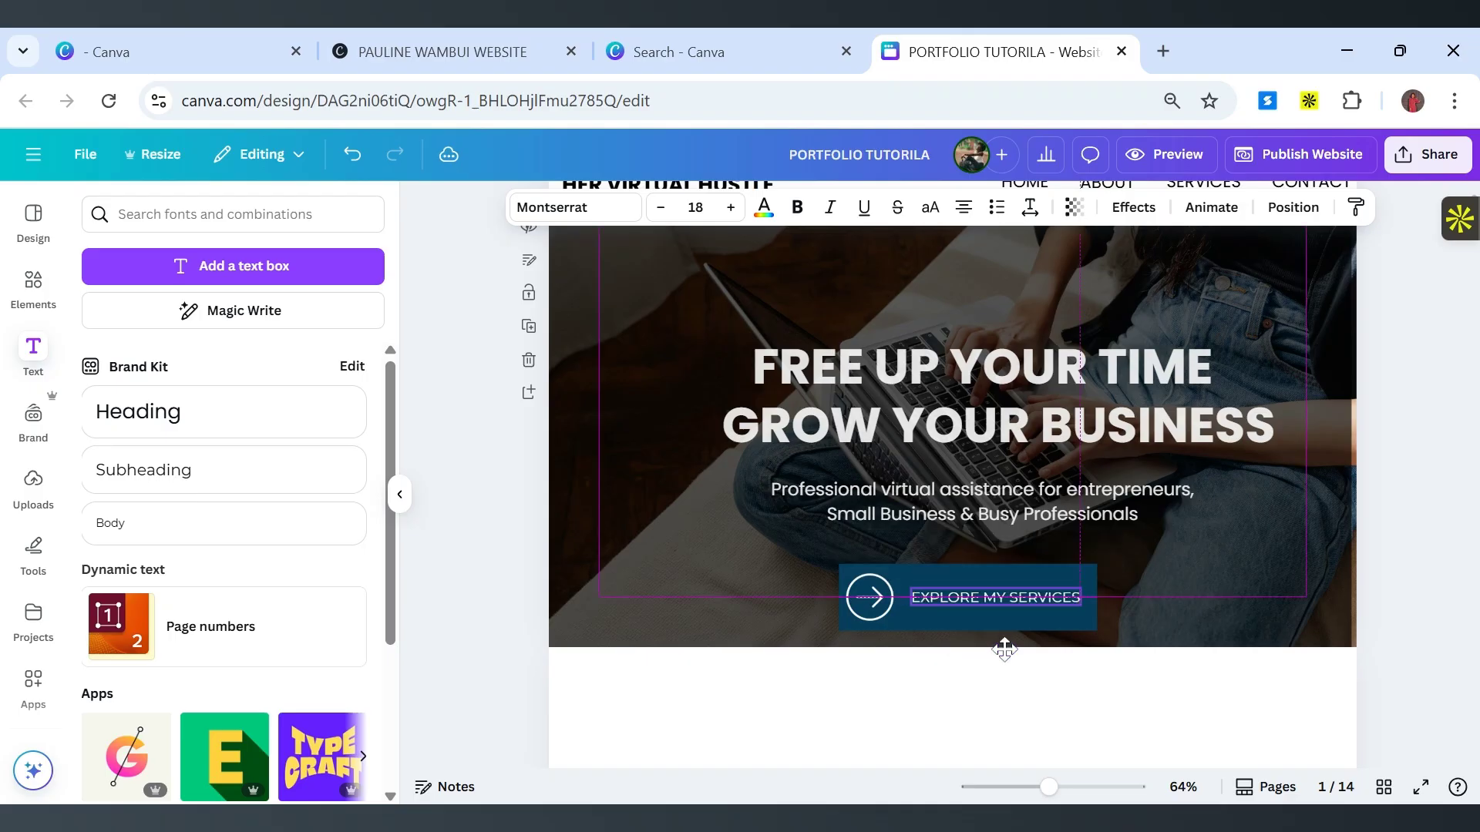
{"action": "left_click", "coordinate": [1172, 586]}
{"action": "scroll", "coordinate": [1382, 543], "scroll_direction": "up", "scroll_amount": 2}
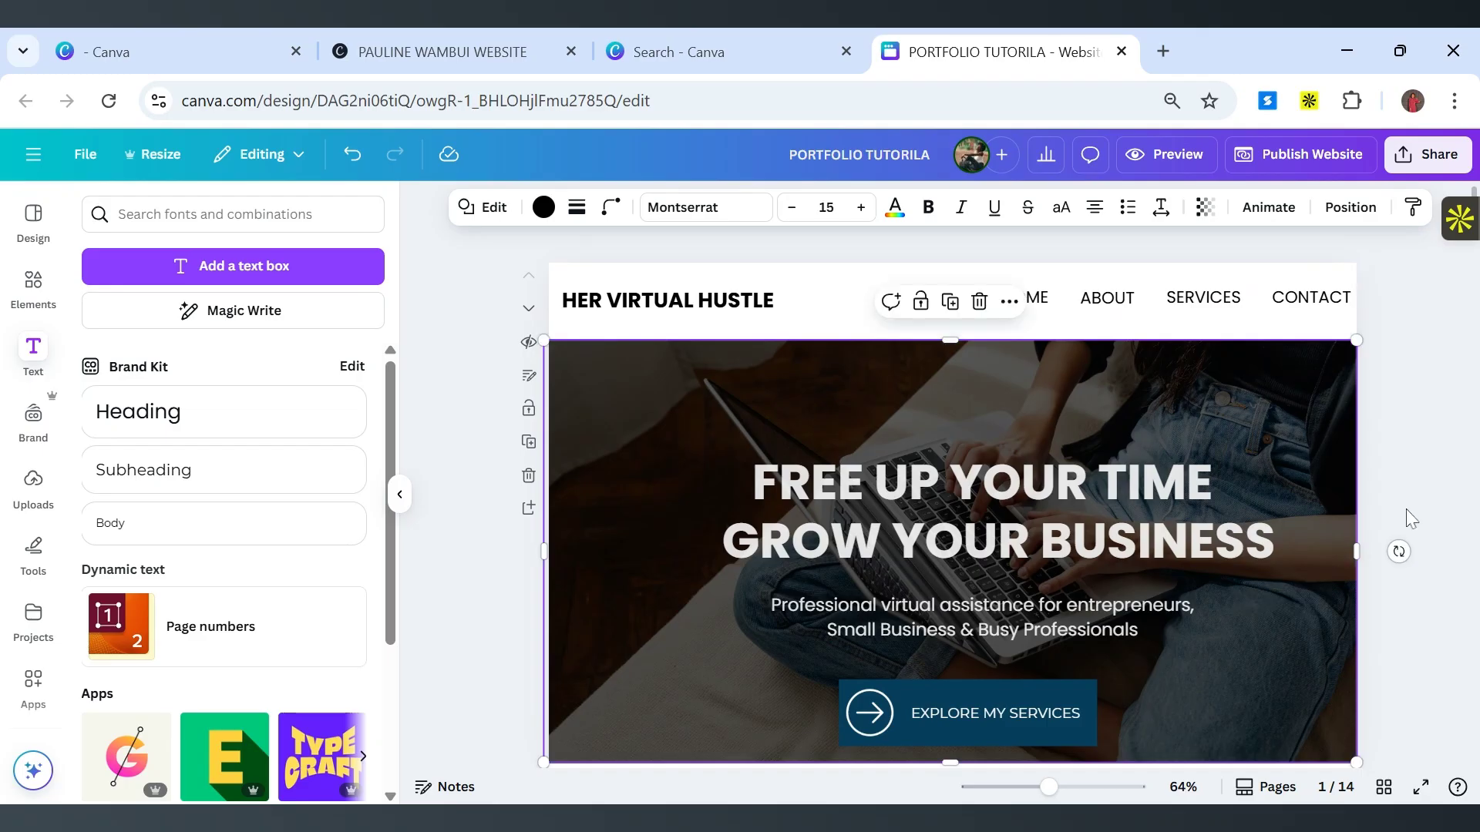
{"action": "left_click", "coordinate": [1409, 517]}
Increase the height of the blank second page below the hero section.
{"action": "scroll", "coordinate": [1359, 383], "scroll_direction": "down", "scroll_amount": 4}
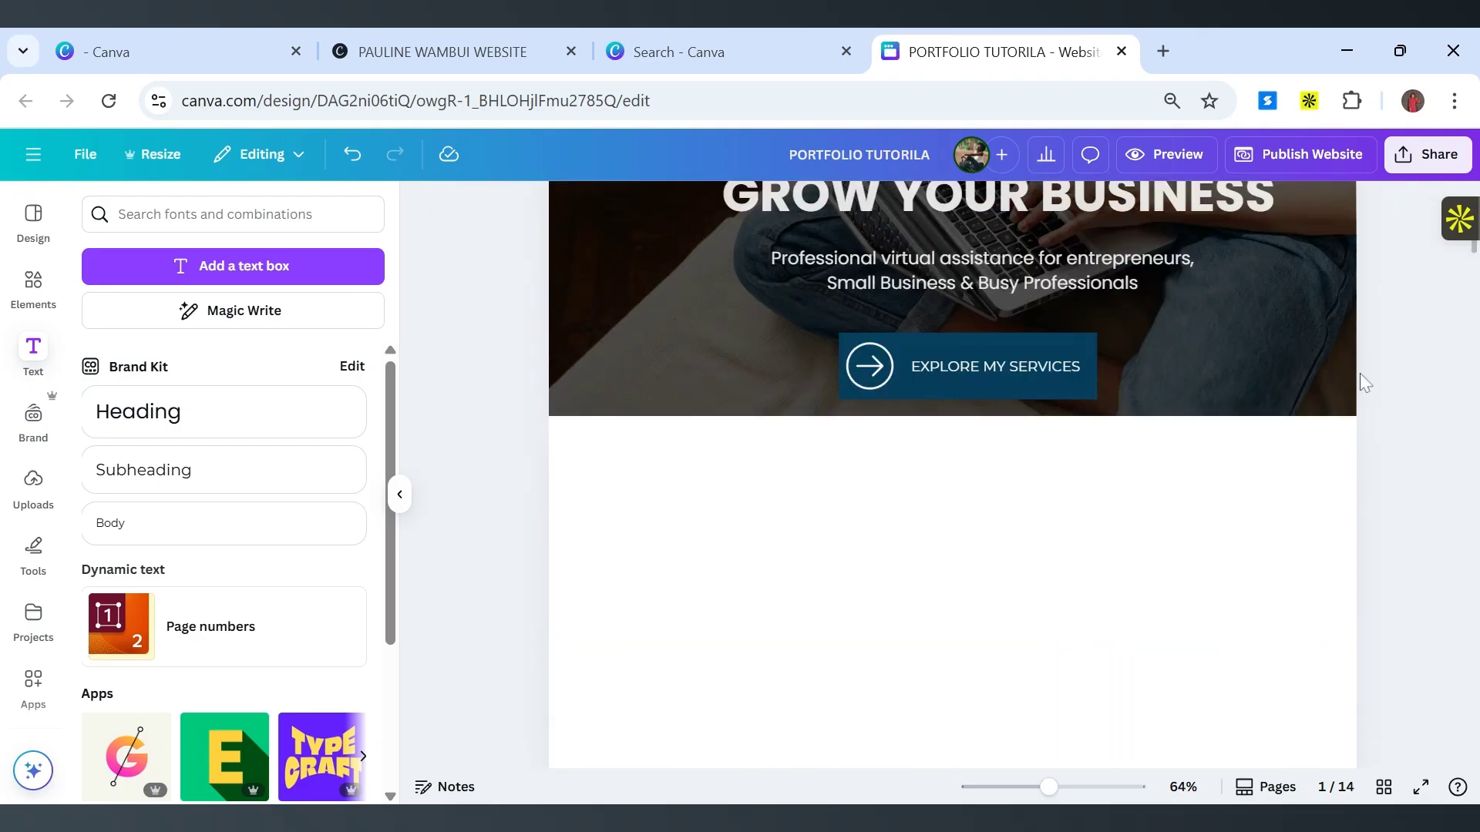
{"action": "scroll", "coordinate": [1360, 381], "scroll_direction": "down", "scroll_amount": 4}
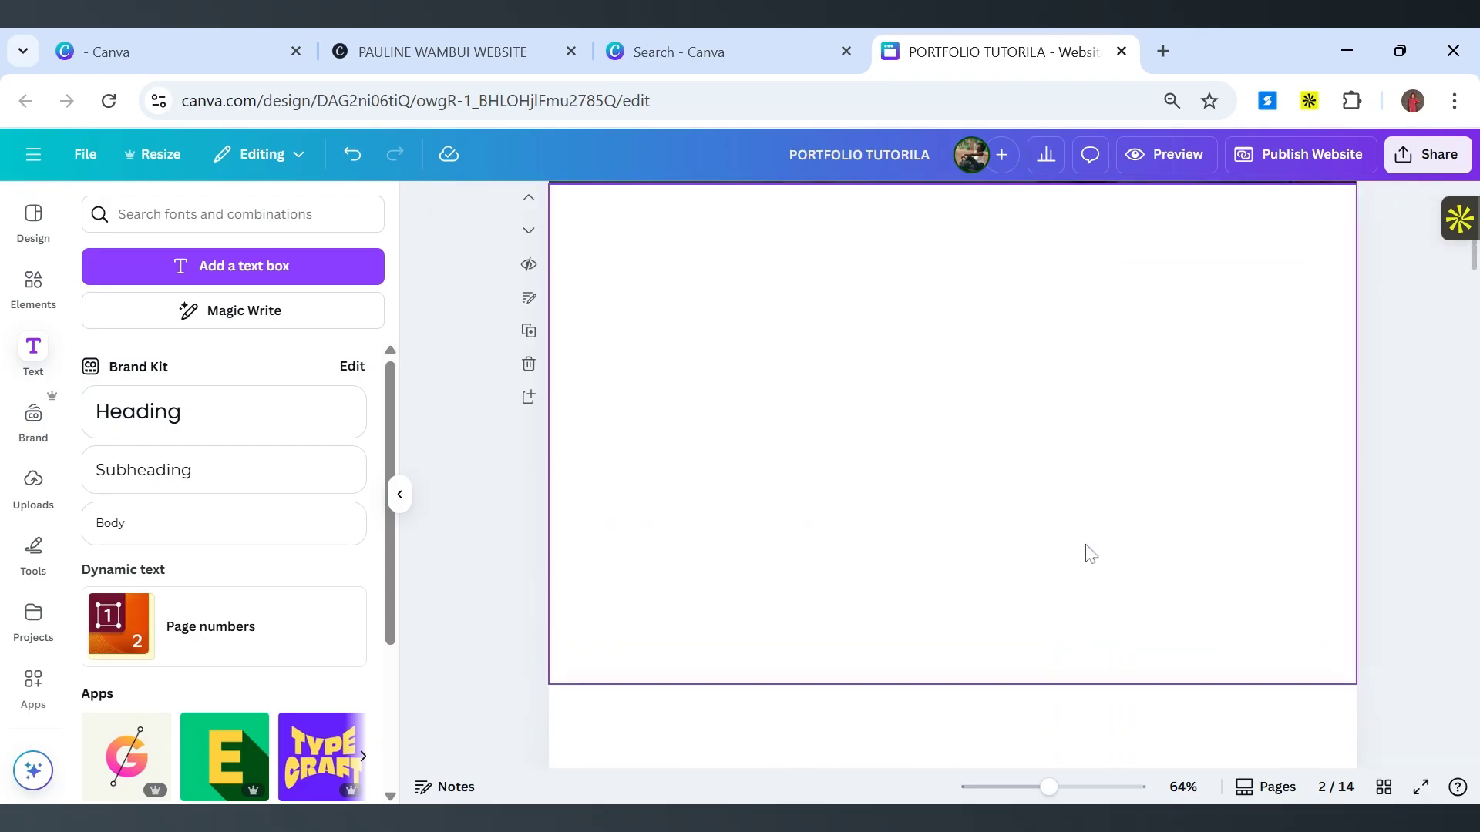
{"action": "left_click", "coordinate": [1081, 528]}
{"action": "scroll", "coordinate": [998, 528], "scroll_direction": "up", "scroll_amount": 3}
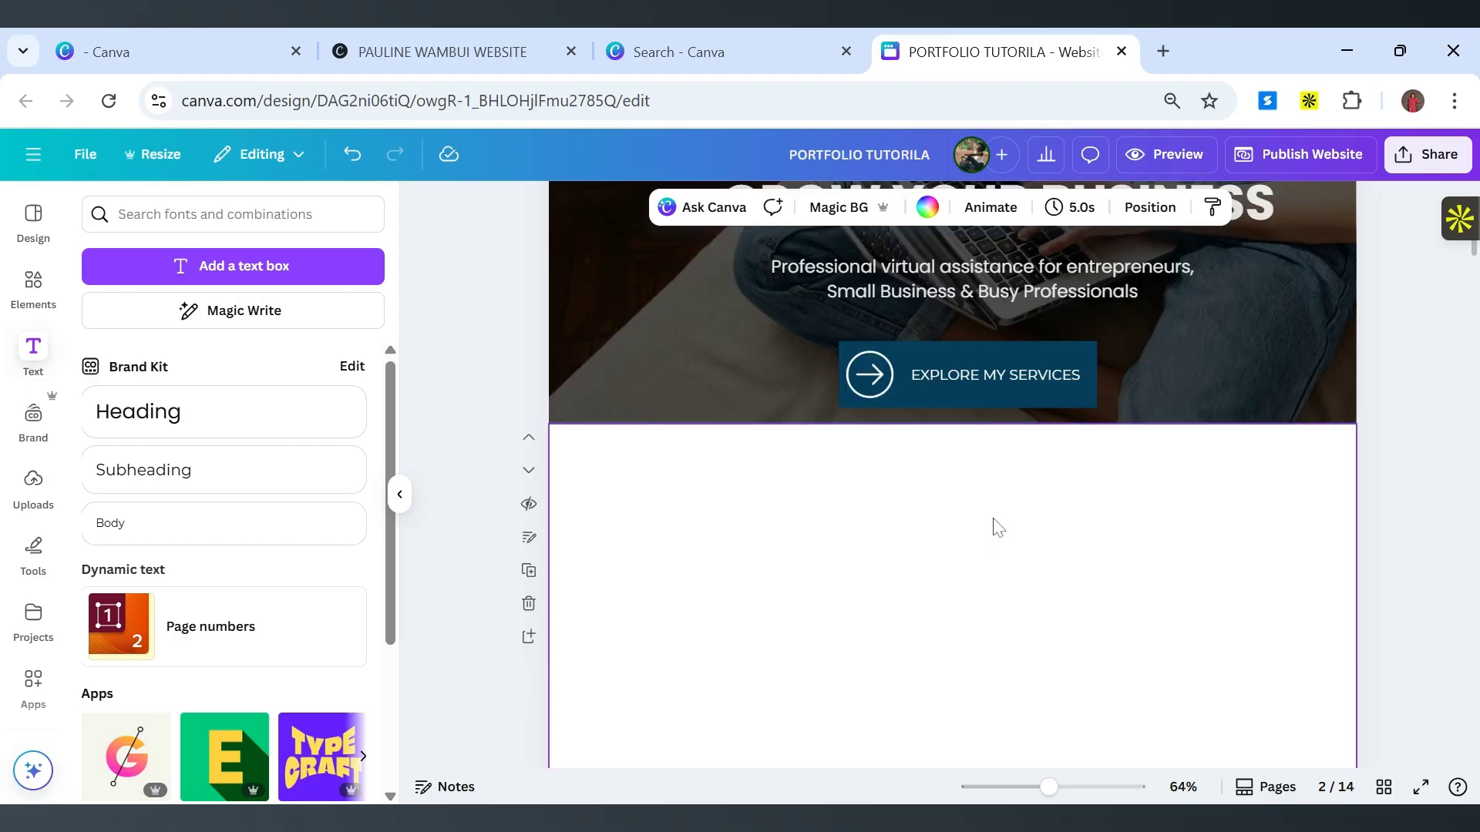
{"action": "scroll", "coordinate": [1009, 462], "scroll_direction": "up", "scroll_amount": 2}
{"action": "scroll", "coordinate": [1021, 410], "scroll_direction": "down", "scroll_amount": 6}
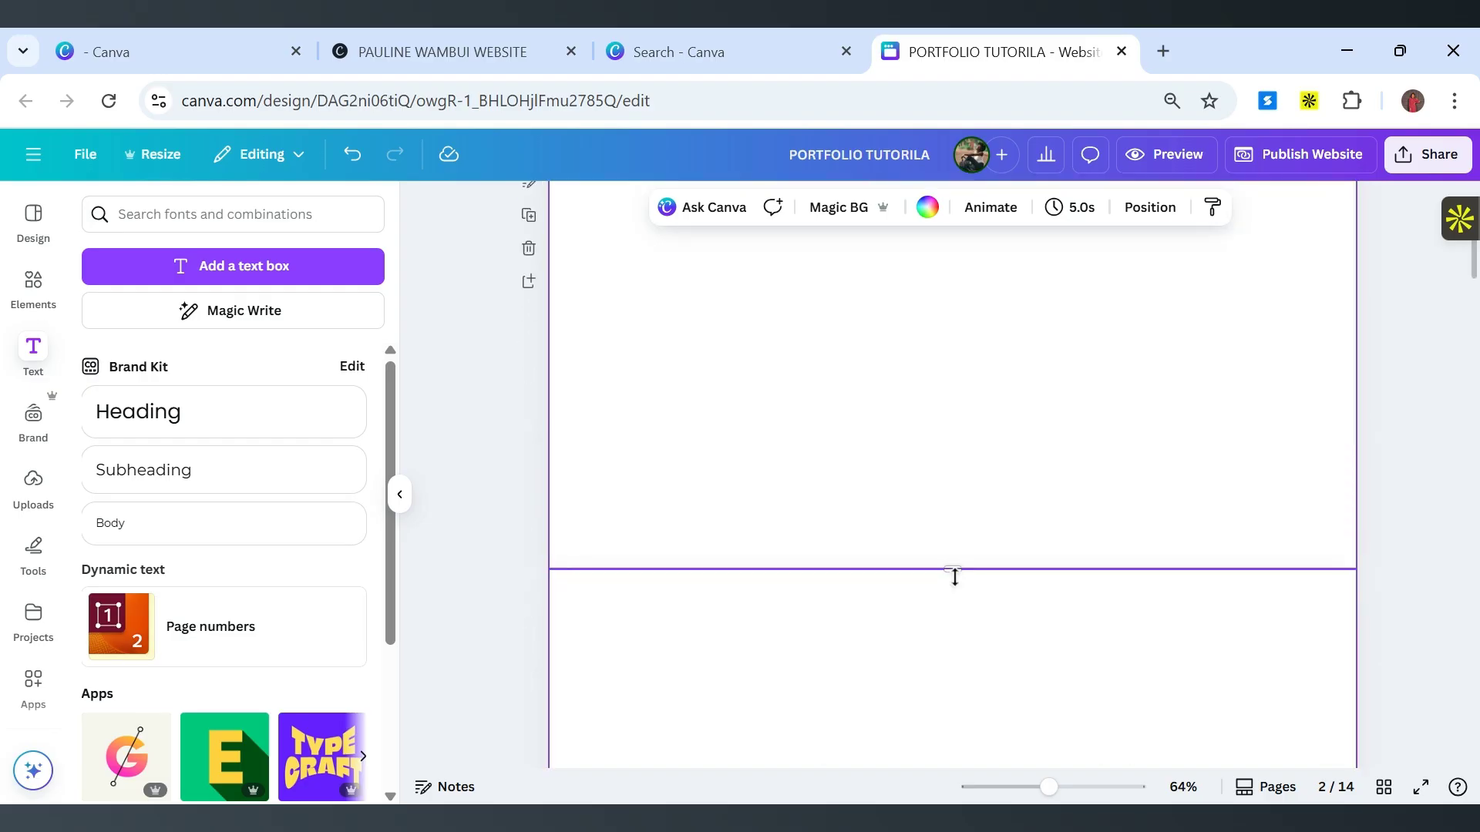
{"action": "left_click_drag", "start_coordinate": [954, 569], "coordinate": [979, 483]}
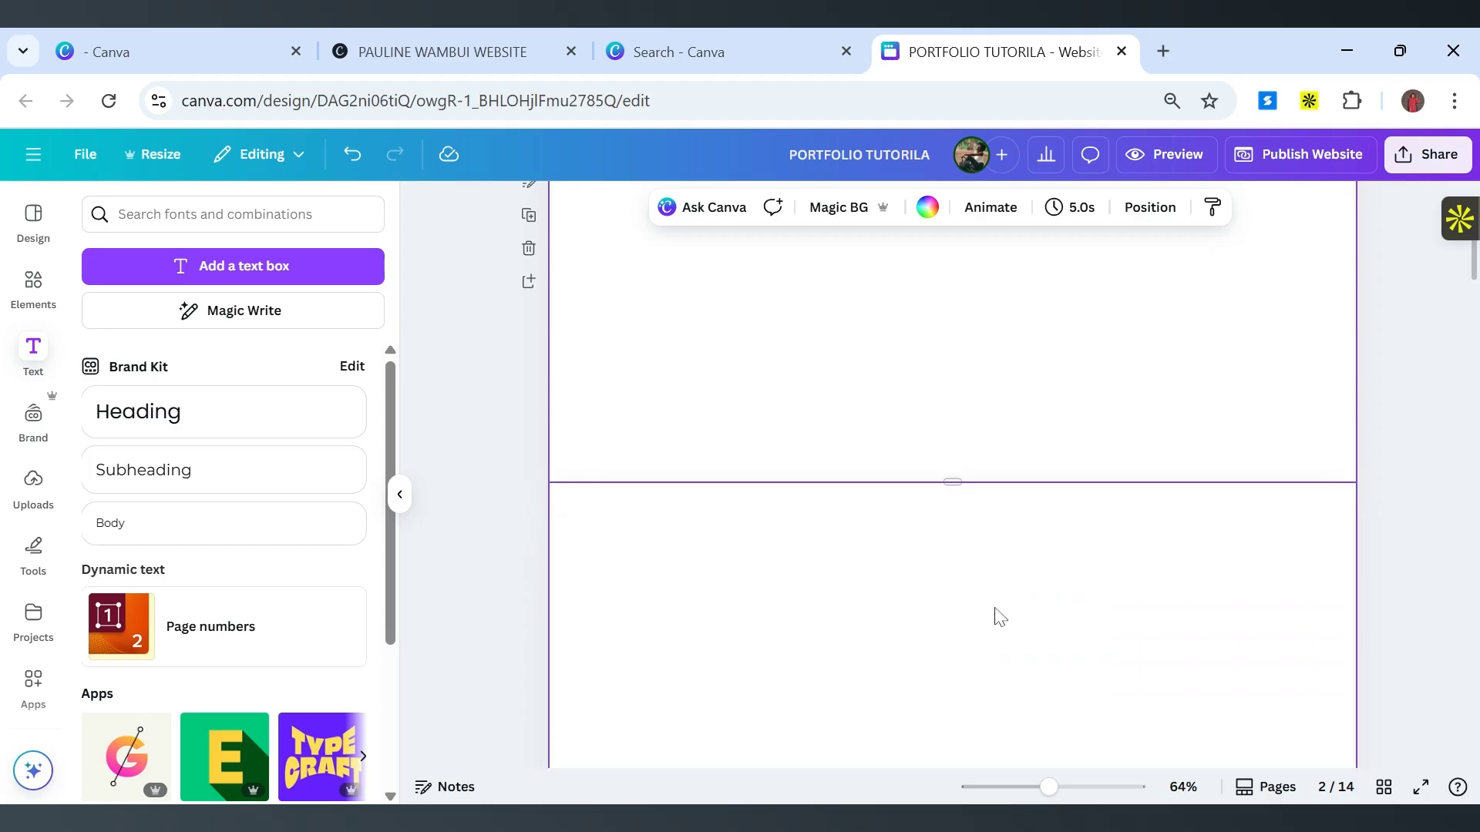
{"action": "scroll", "coordinate": [999, 616], "scroll_direction": "up", "scroll_amount": 3}
{"action": "scroll", "coordinate": [1000, 617], "scroll_direction": "down", "scroll_amount": 2}
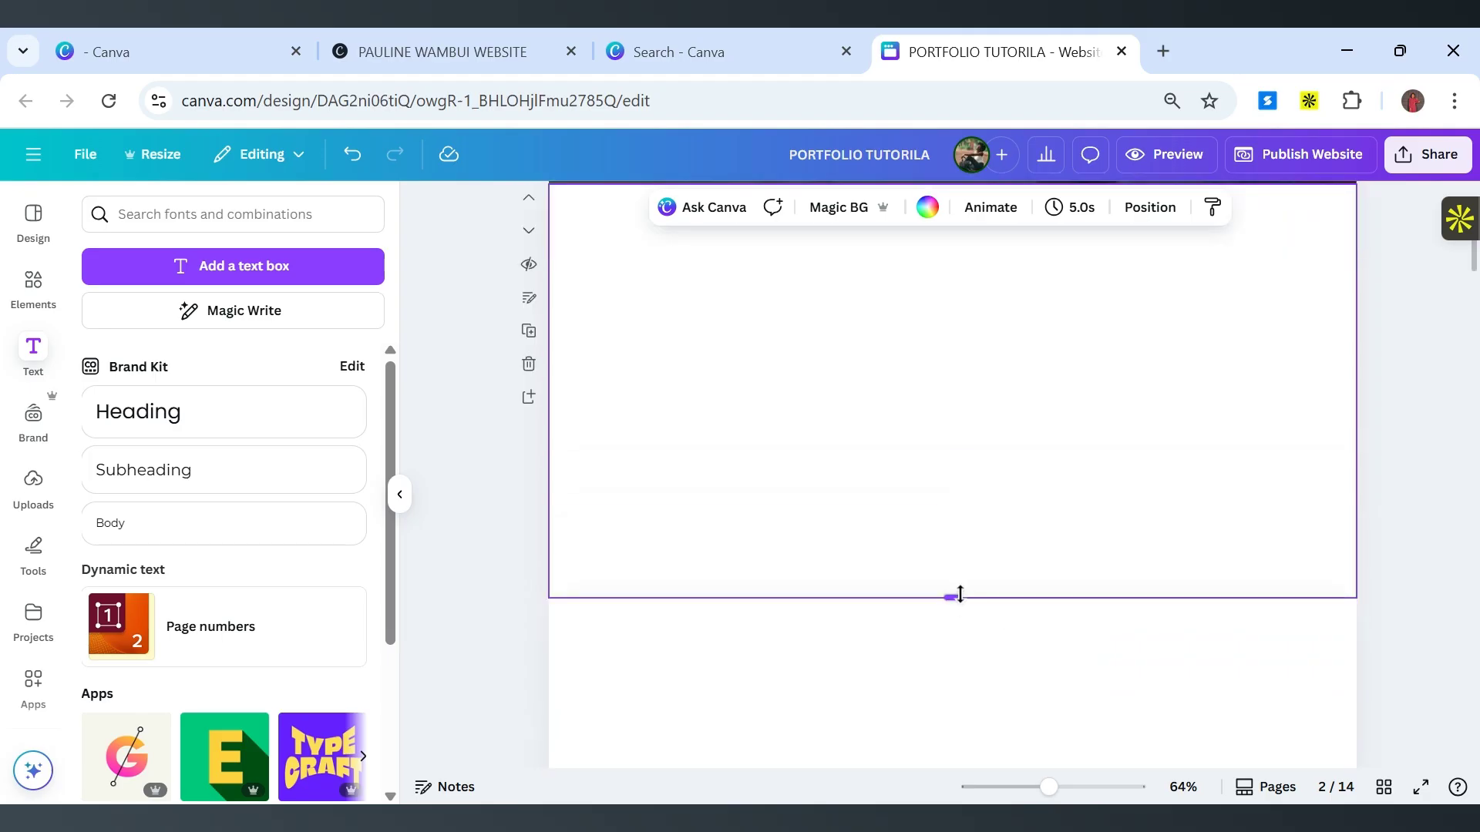
{"action": "left_click_drag", "start_coordinate": [952, 596], "coordinate": [1004, 768]}
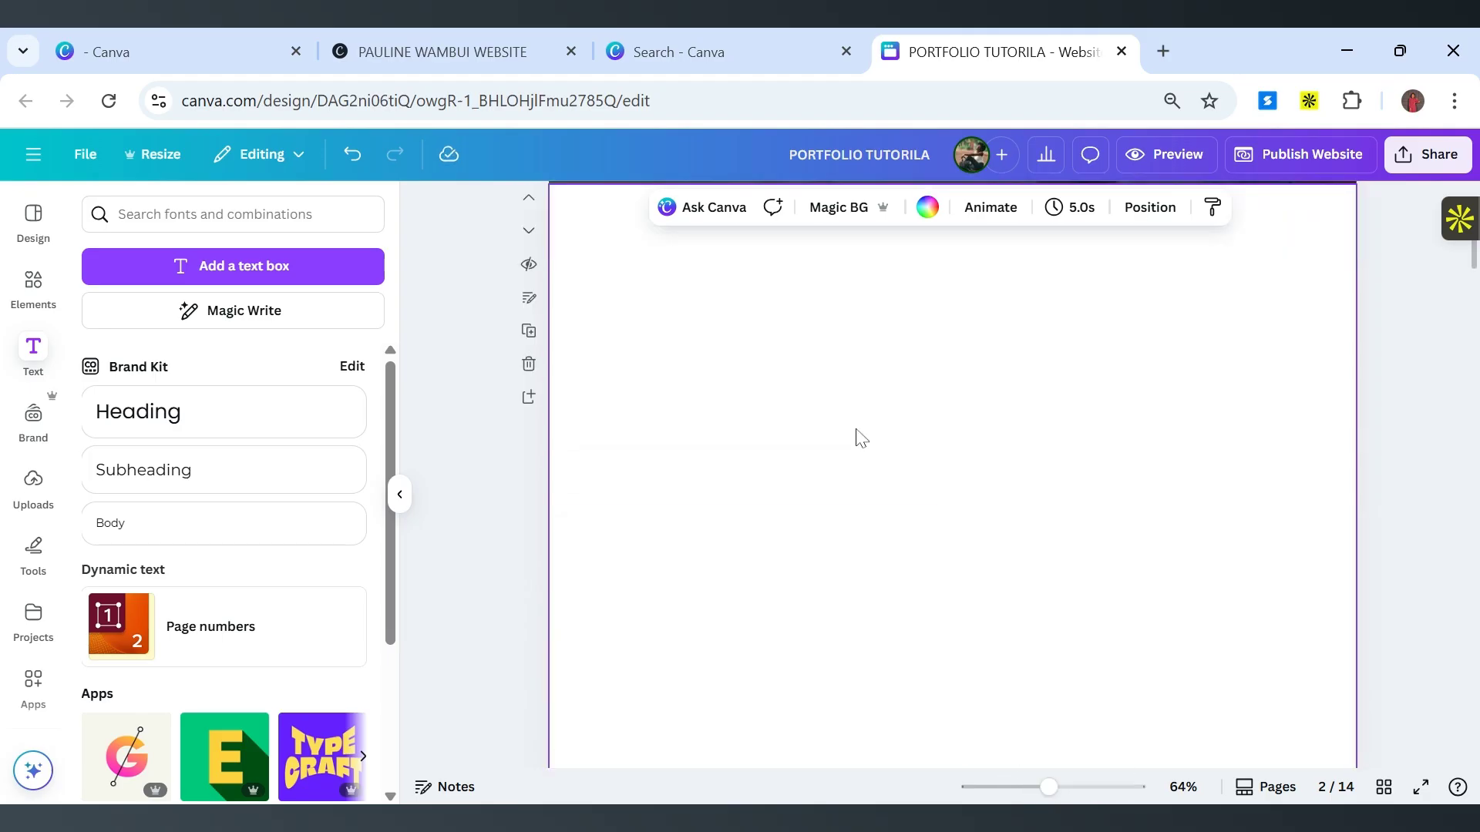
{"action": "scroll", "coordinate": [919, 371], "scroll_direction": "down", "scroll_amount": 4}
{"action": "scroll", "coordinate": [919, 373], "scroll_direction": "up", "scroll_amount": 4}
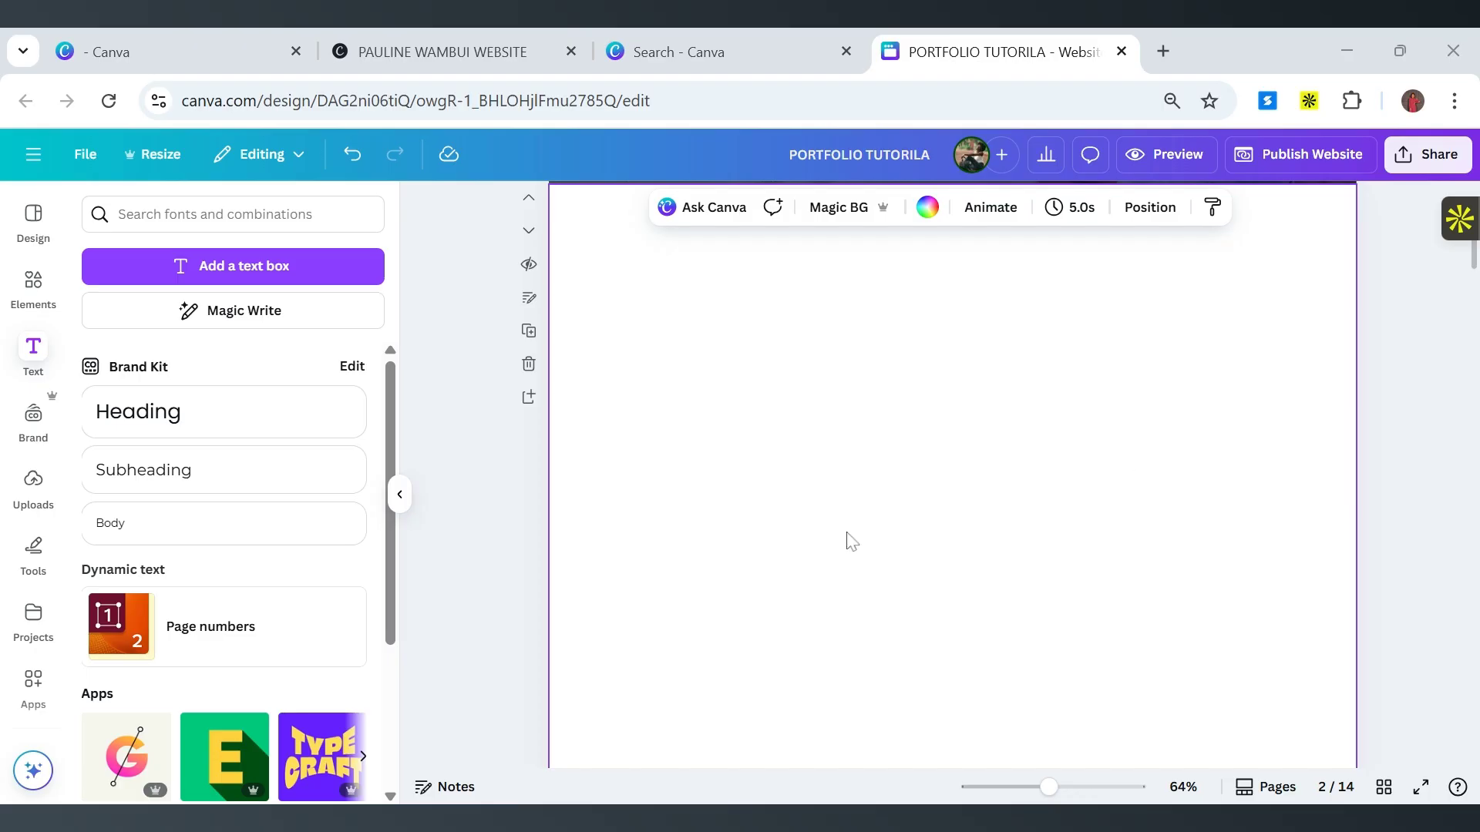
Switch to the published reference portfolio website, examine the service cards and introduction section below its hero, and return to the design.
{"action": "scroll", "coordinate": [769, 455], "scroll_direction": "up", "scroll_amount": 3}
{"action": "scroll", "coordinate": [769, 454], "scroll_direction": "down", "scroll_amount": 3}
{"action": "scroll", "coordinate": [769, 453], "scroll_direction": "up", "scroll_amount": 3}
{"action": "left_click", "coordinate": [481, 56]}
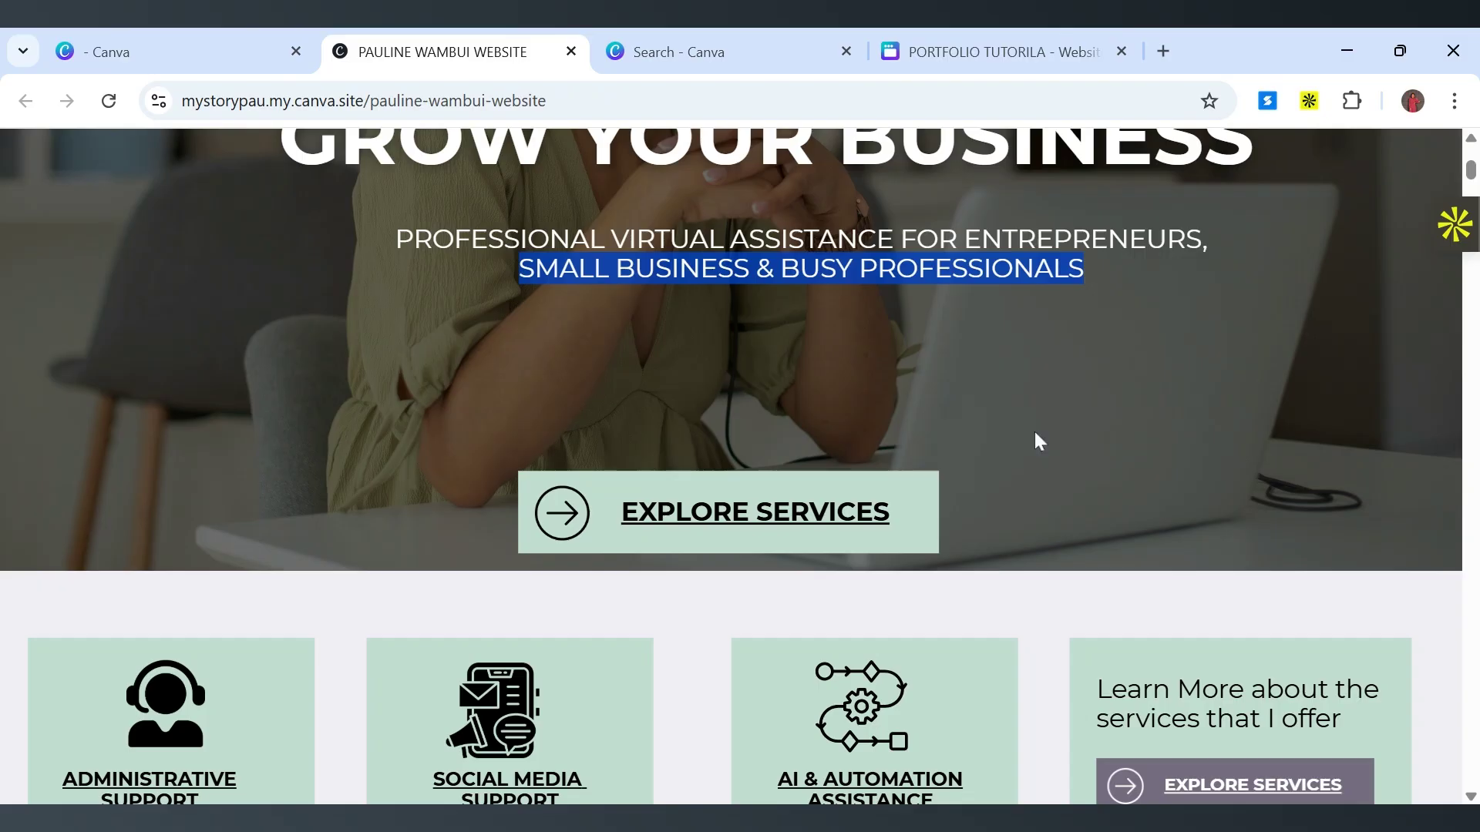
{"action": "scroll", "coordinate": [1035, 435], "scroll_direction": "down", "scroll_amount": 10}
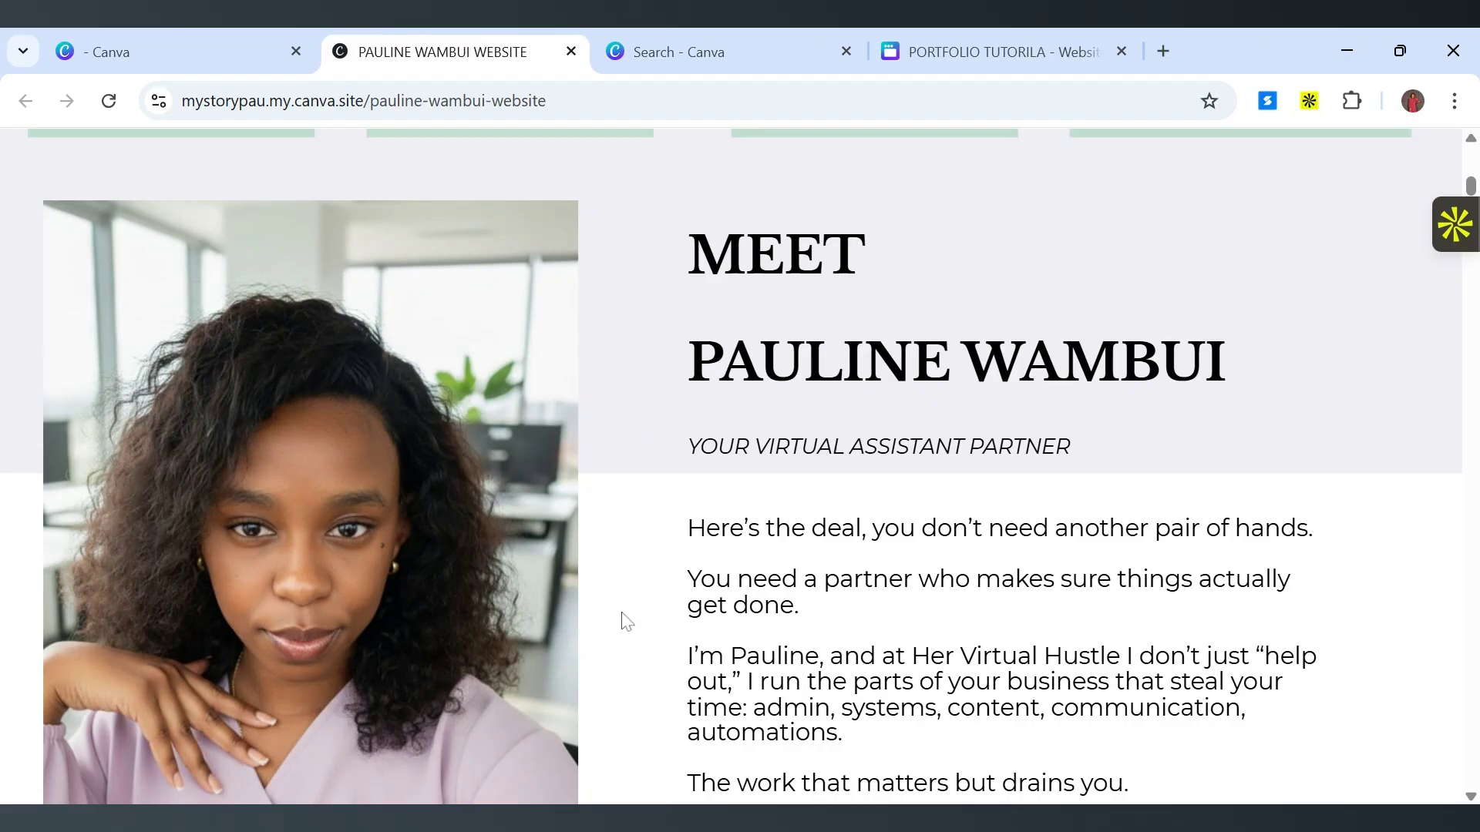
{"action": "scroll", "coordinate": [1040, 492], "scroll_direction": "up", "scroll_amount": 5}
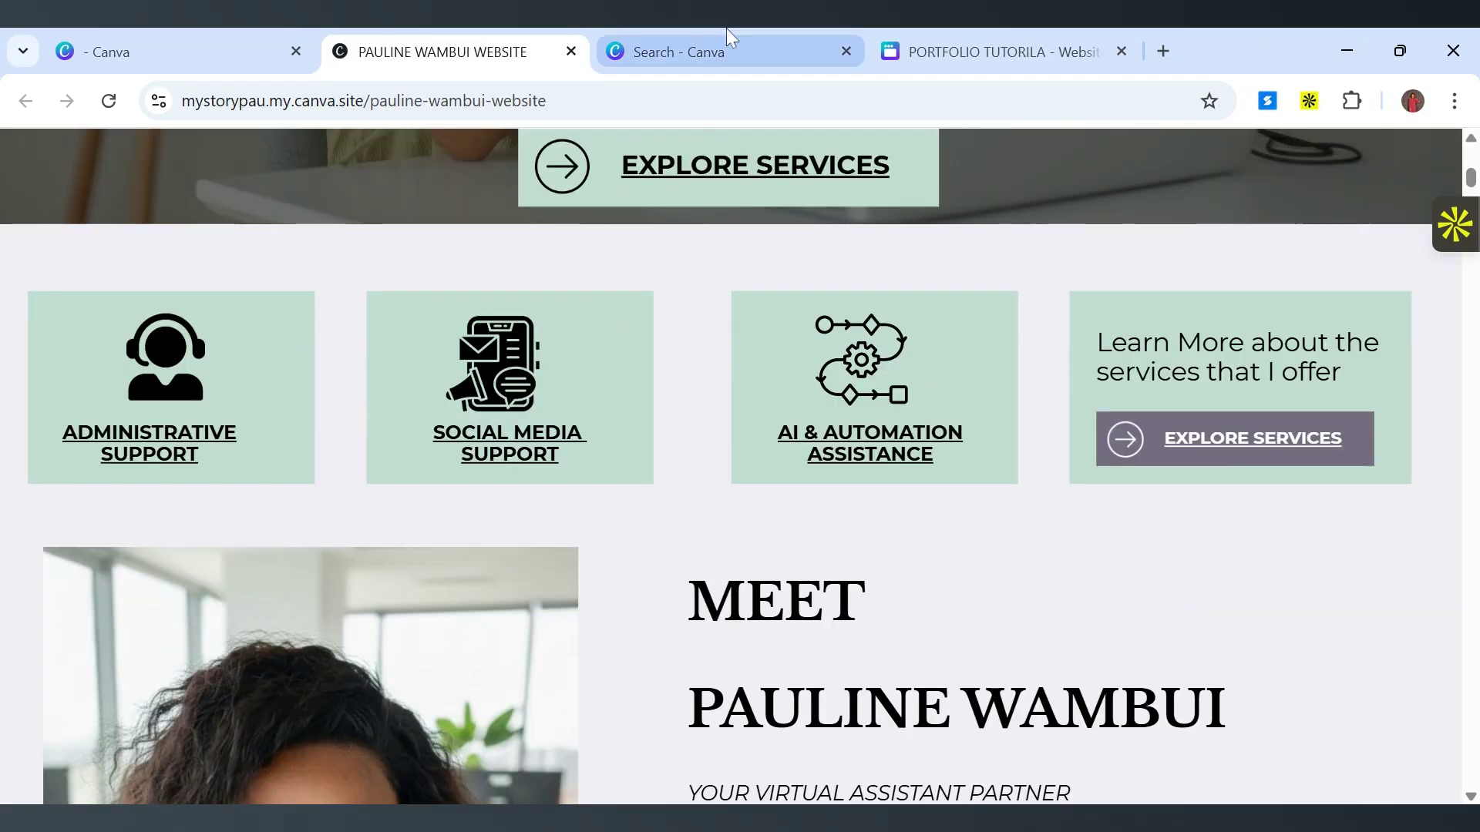
{"action": "left_click", "coordinate": [952, 32]}
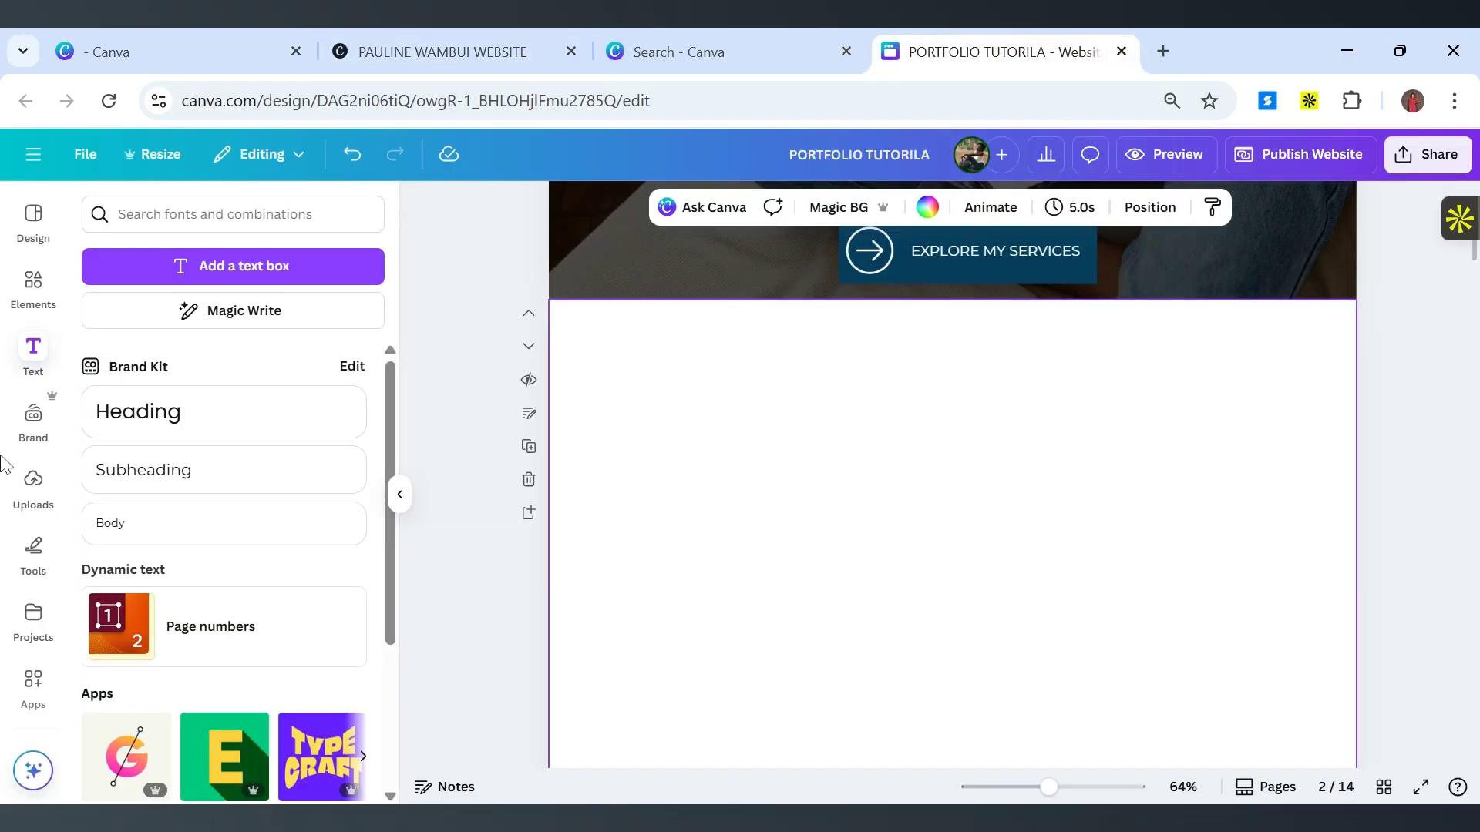
Clear the old element search, add a square to the second page, and stretch it across the full width of the page's upper part.
{"action": "left_click", "coordinate": [31, 284]}
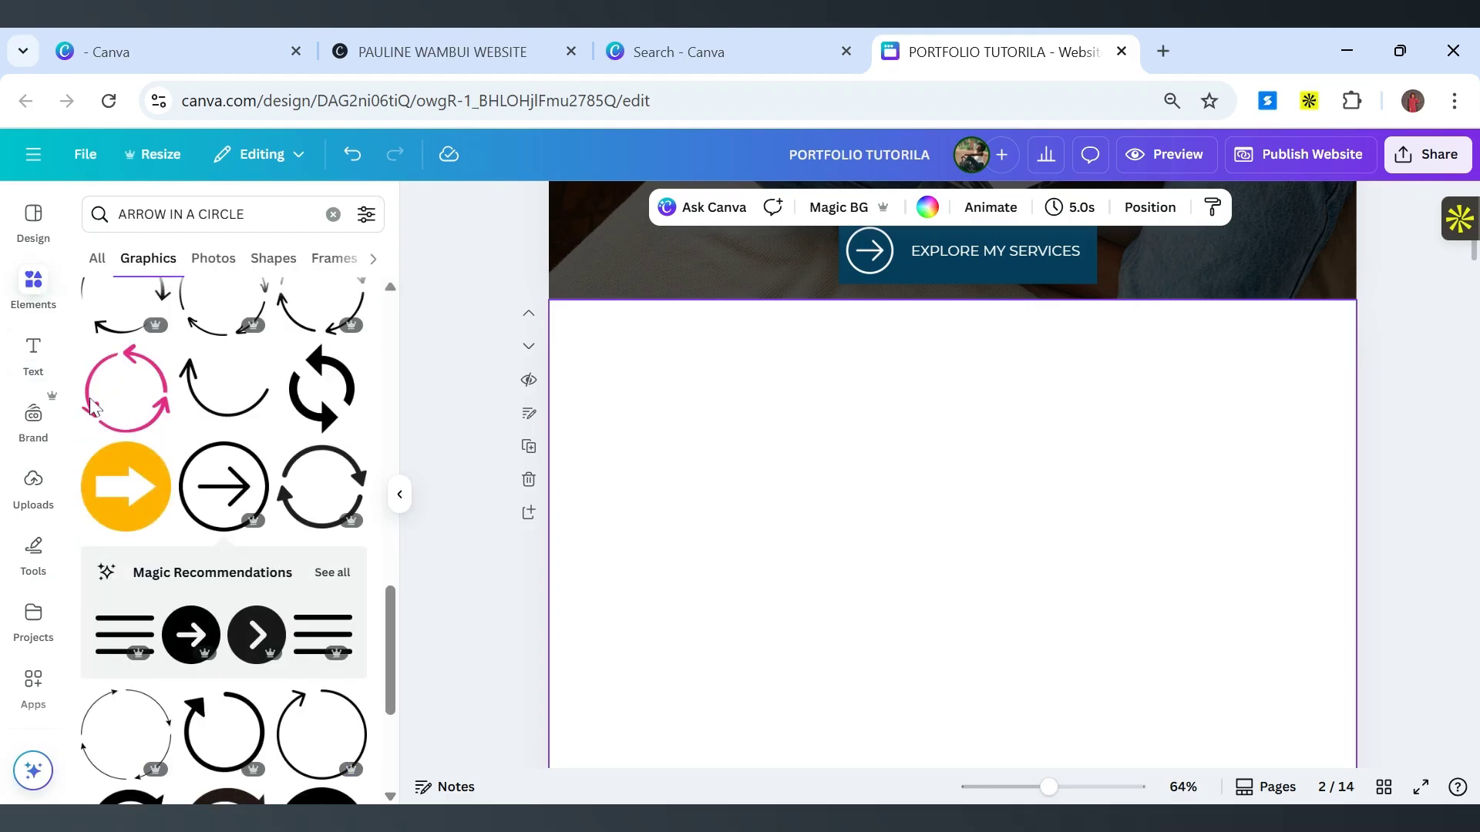
{"action": "scroll", "coordinate": [91, 308], "scroll_direction": "up", "scroll_amount": 5}
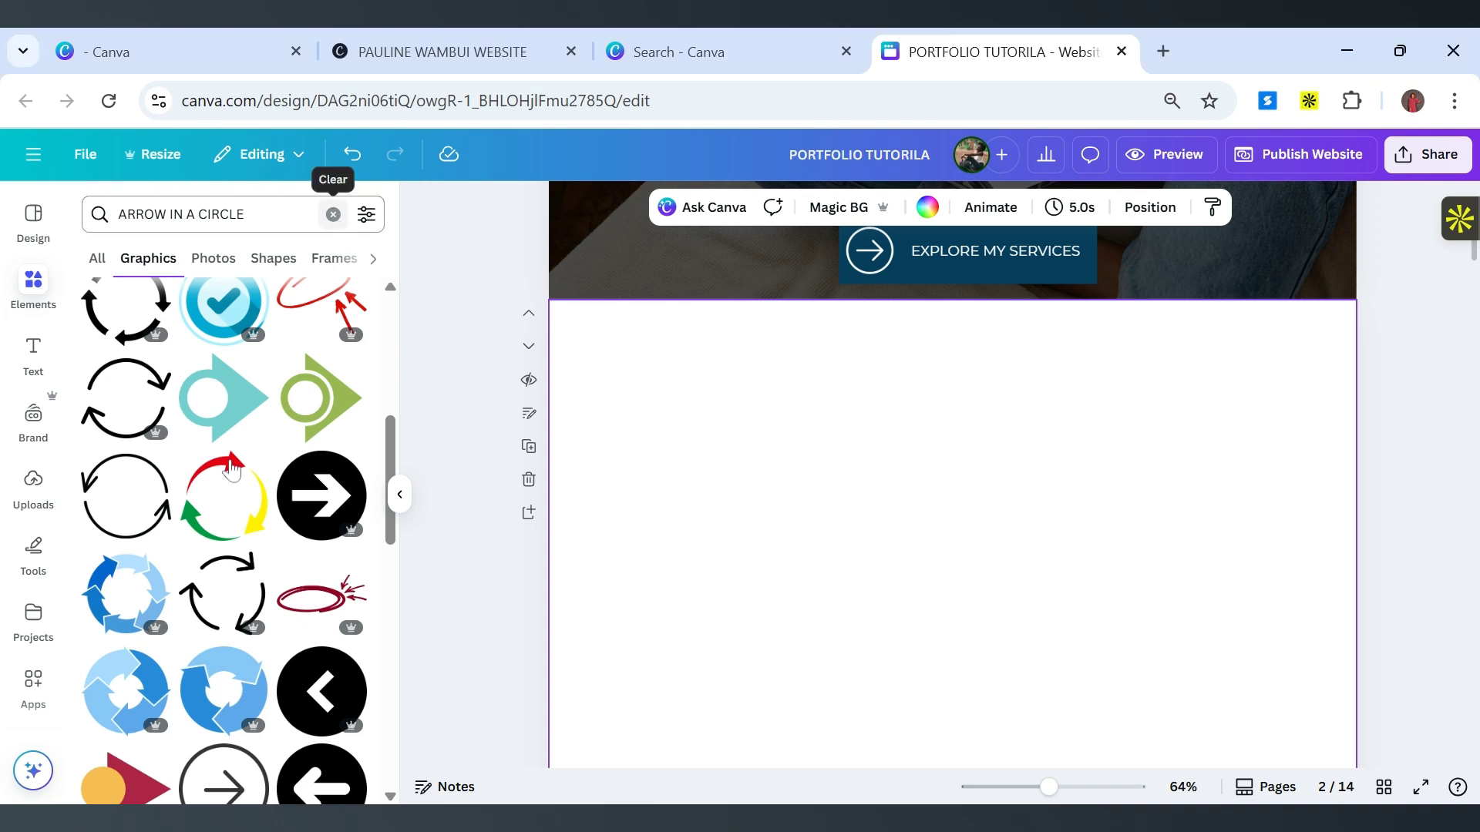
{"action": "left_click", "coordinate": [333, 215]}
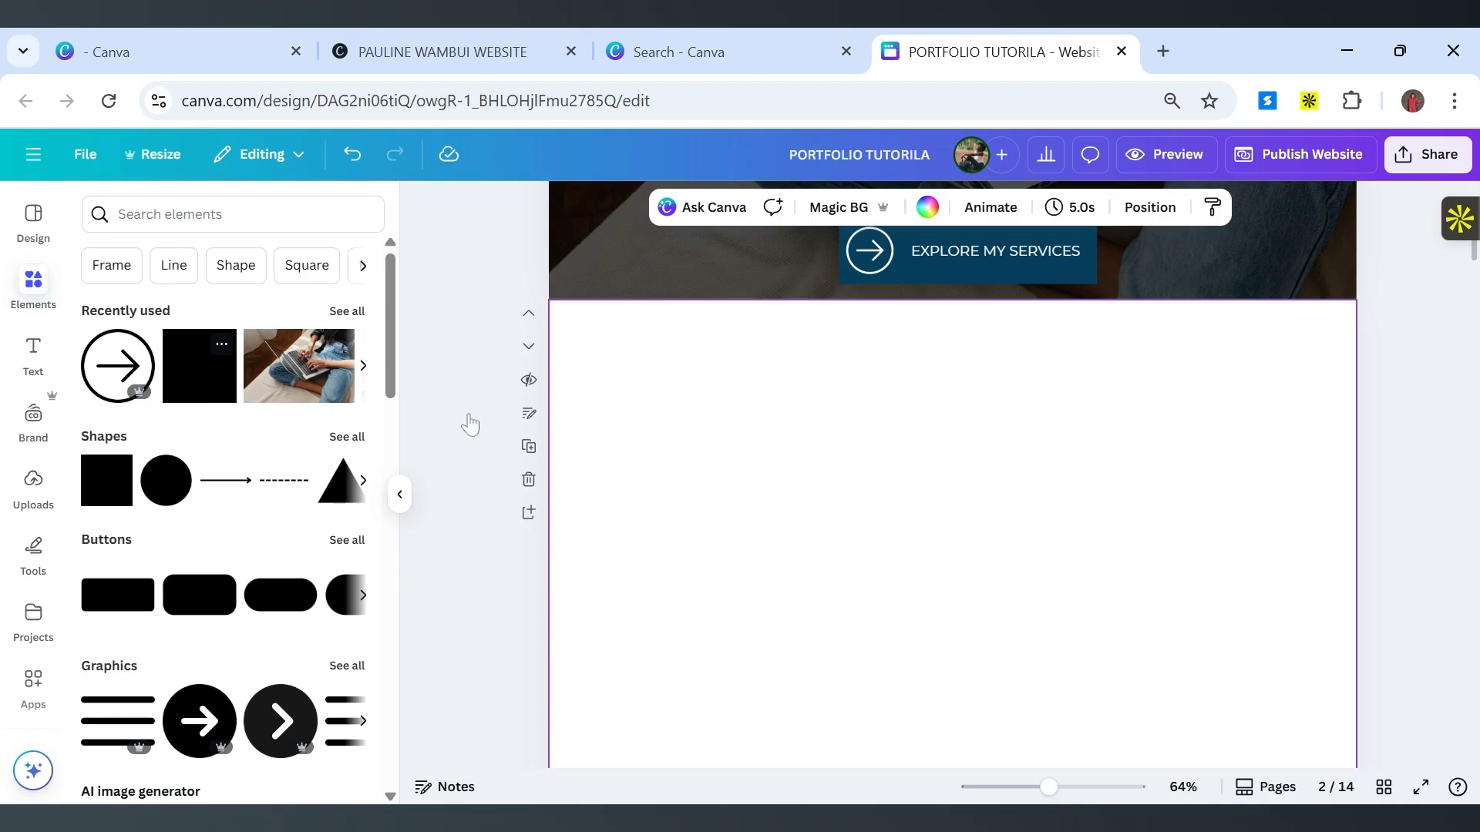
{"action": "left_click", "coordinate": [199, 365]}
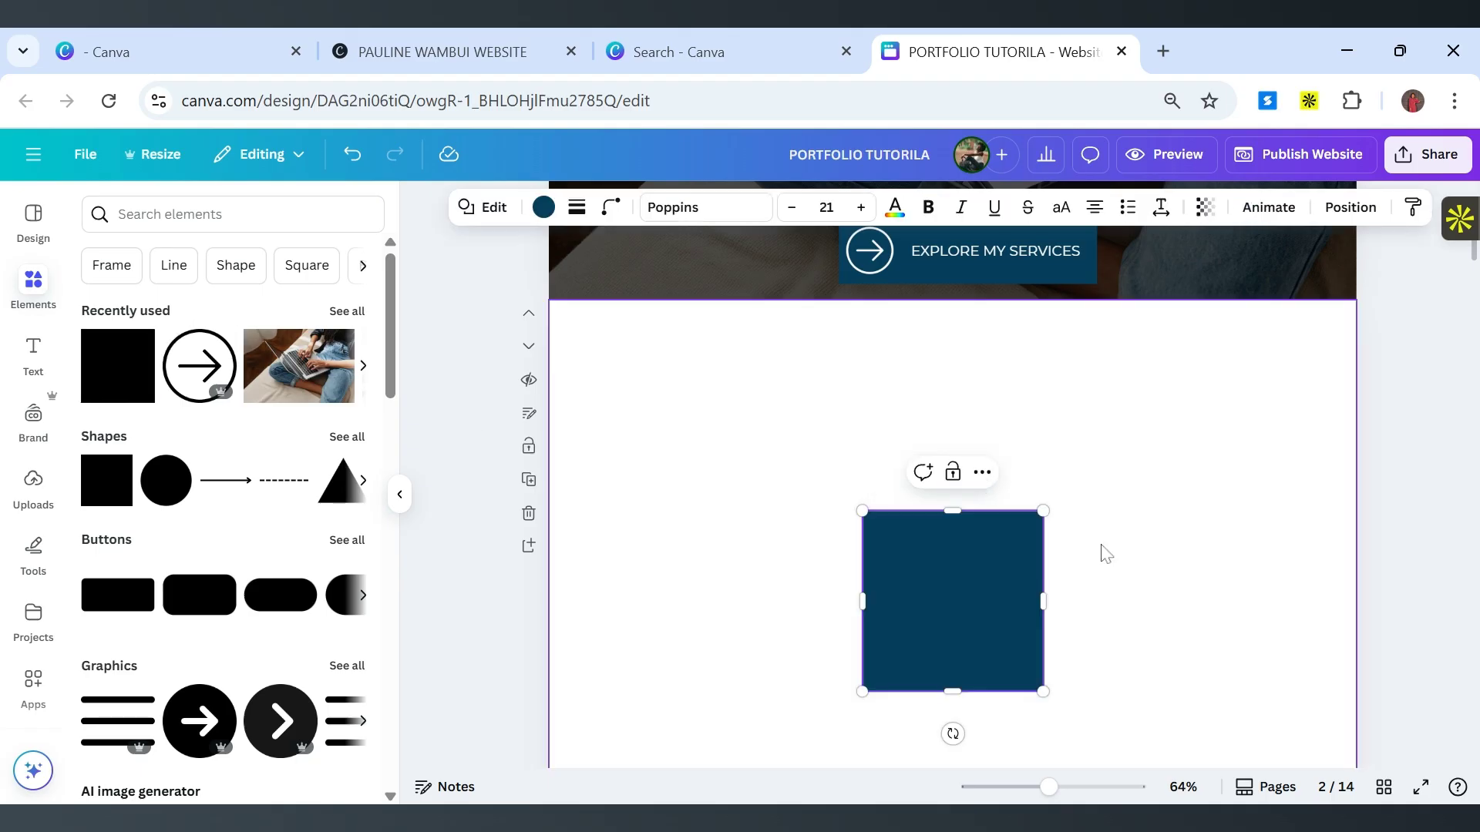
{"action": "left_click_drag", "start_coordinate": [886, 555], "coordinate": [645, 405]}
{"action": "left_click_drag", "start_coordinate": [730, 482], "coordinate": [1356, 678]}
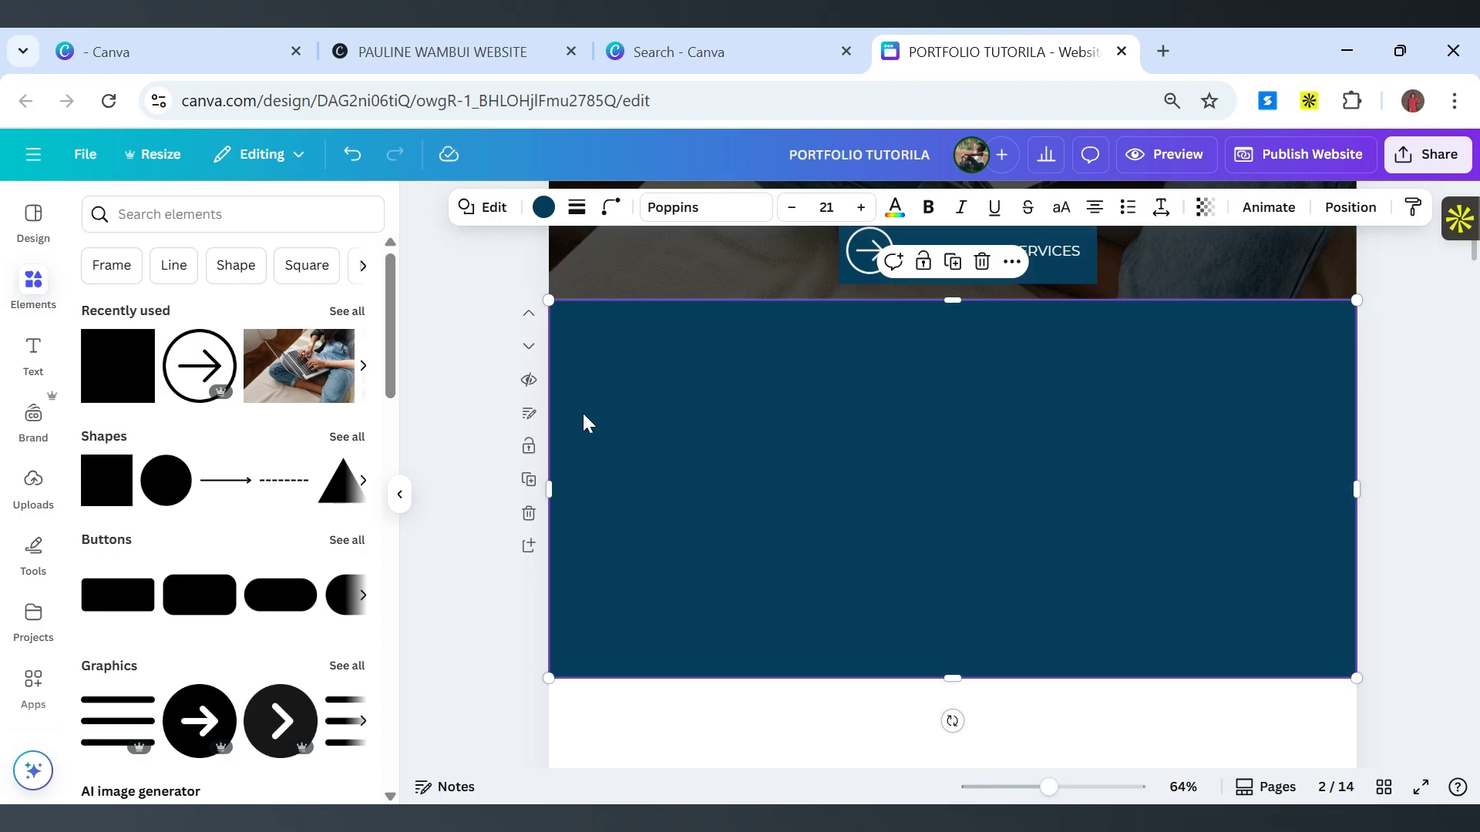
Recolor the full-width rectangle on the second page with the pale pink from the Brand Kit palette.
{"action": "left_click", "coordinate": [544, 208]}
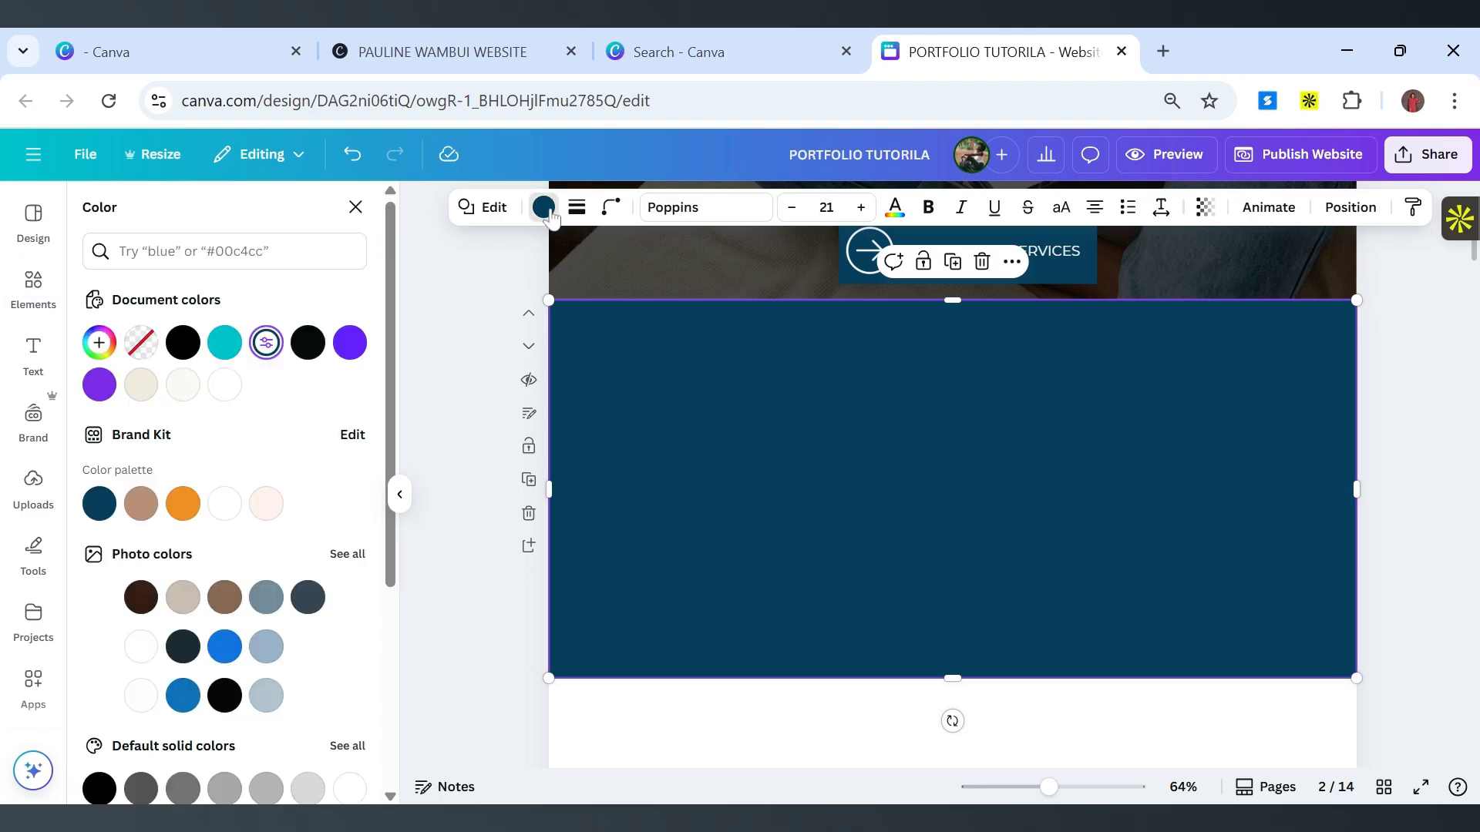
{"action": "left_click", "coordinate": [267, 504]}
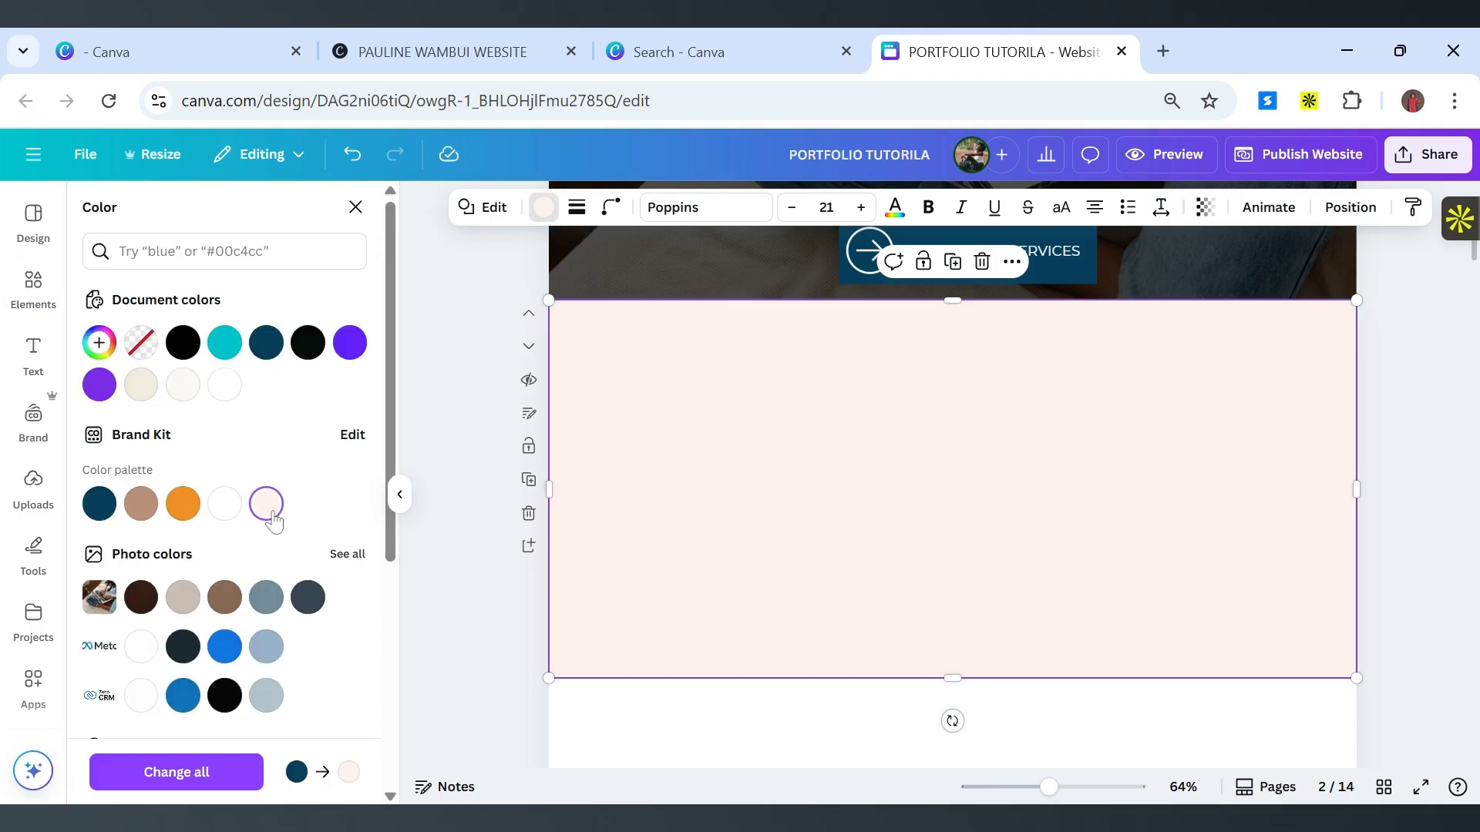
{"action": "left_click", "coordinate": [1059, 700]}
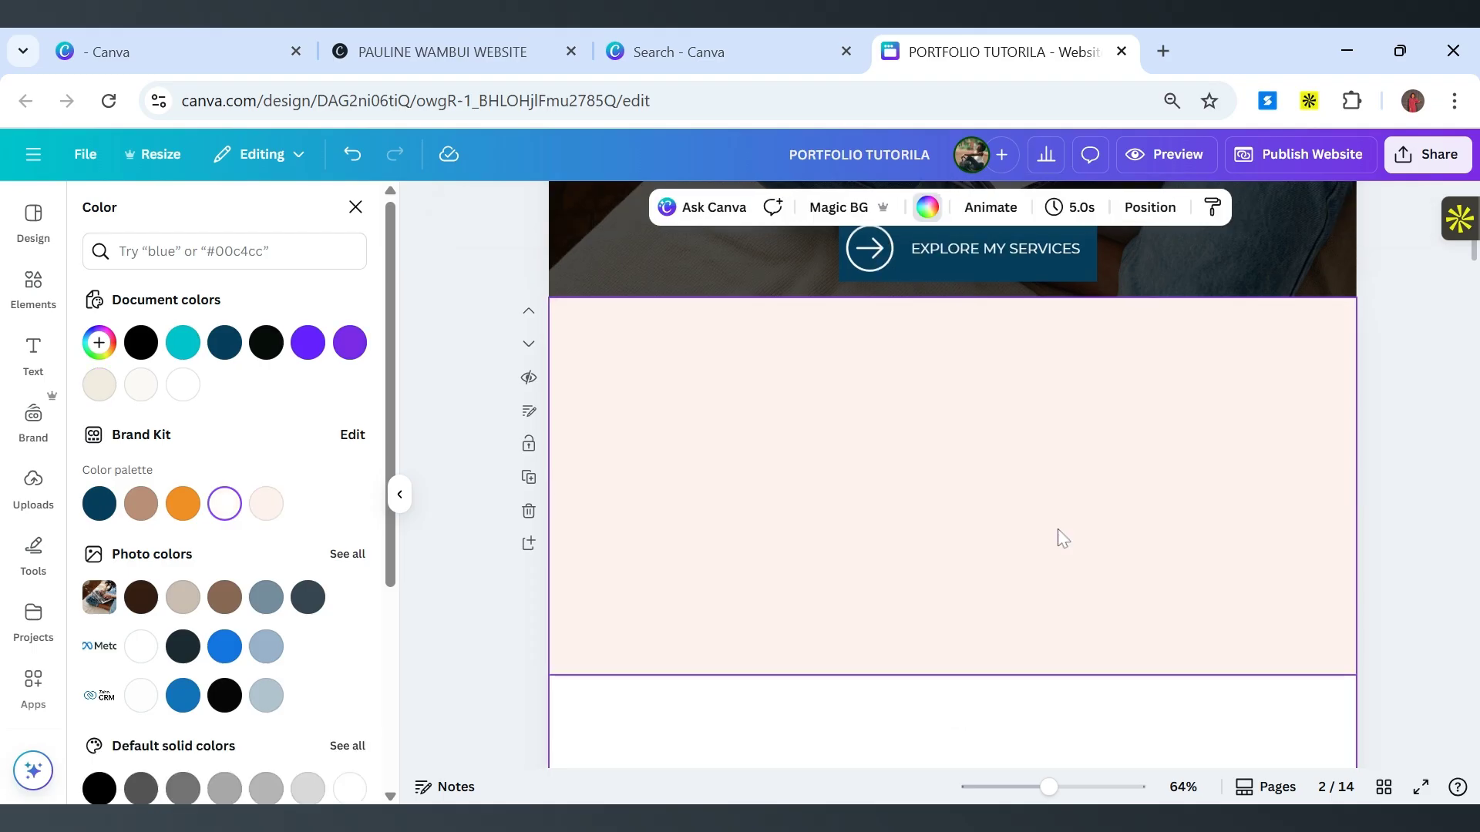
Extend the second page further downward to leave more white space below the pale pink rectangle.
{"action": "scroll", "coordinate": [1058, 531], "scroll_direction": "down", "scroll_amount": 2}
{"action": "scroll", "coordinate": [1058, 531], "scroll_direction": "up", "scroll_amount": 1}
{"action": "scroll", "coordinate": [1058, 531], "scroll_direction": "down", "scroll_amount": 2}
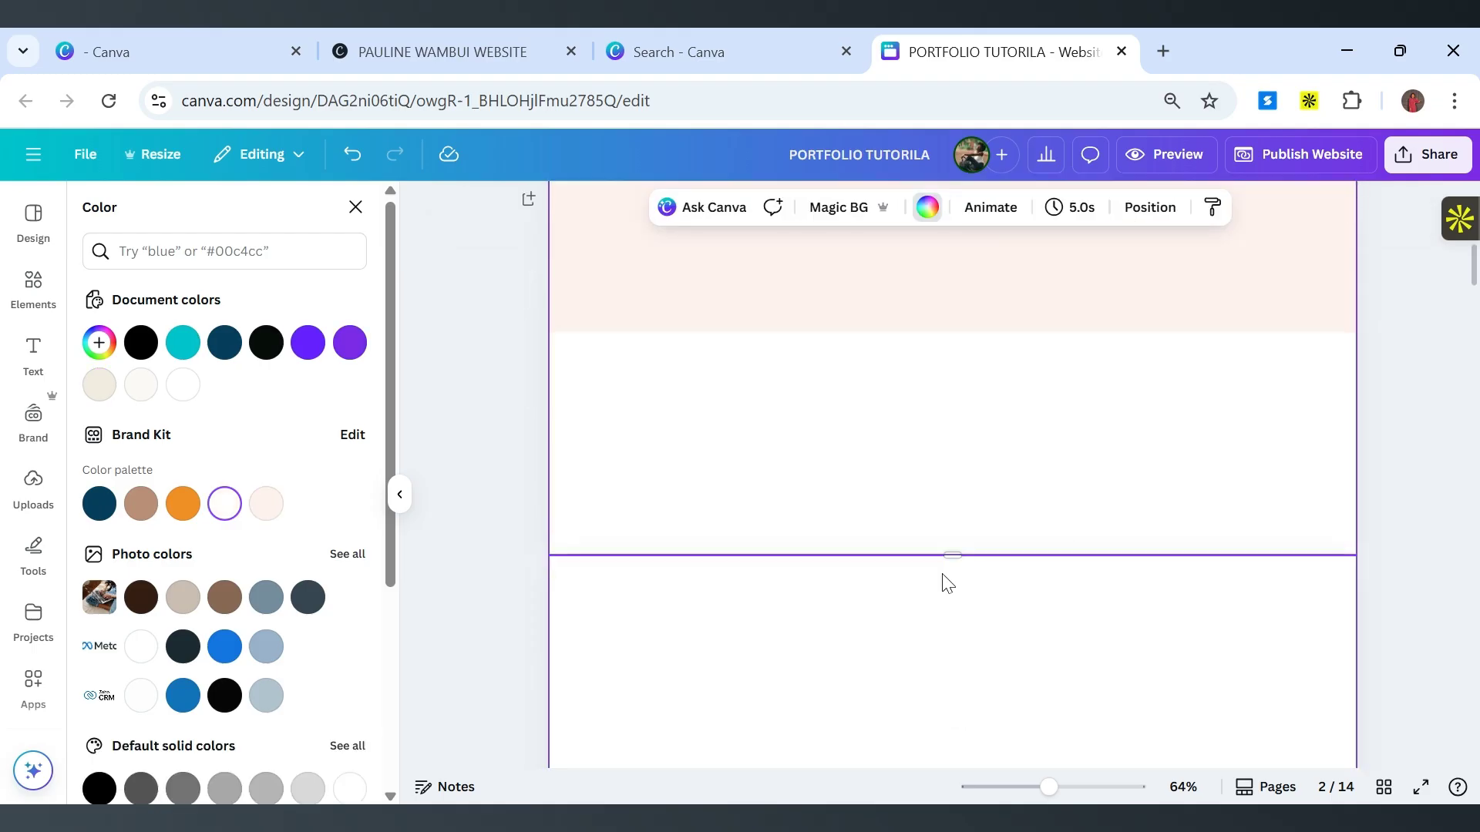
{"action": "left_click_drag", "start_coordinate": [952, 554], "coordinate": [975, 761]}
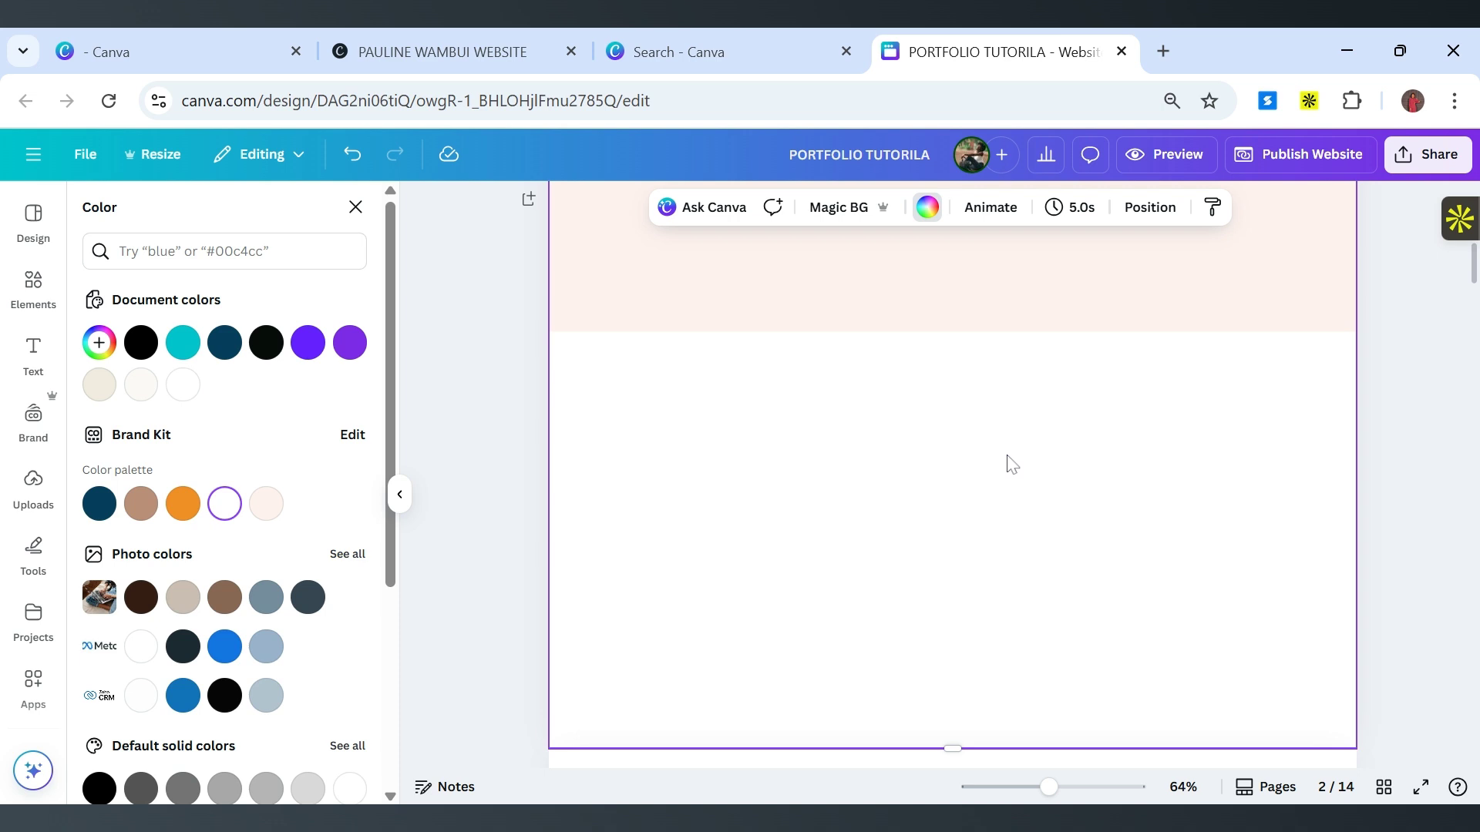
{"action": "scroll", "coordinate": [1012, 463], "scroll_direction": "up", "scroll_amount": 5}
{"action": "scroll", "coordinate": [1002, 463], "scroll_direction": "down", "scroll_amount": 2}
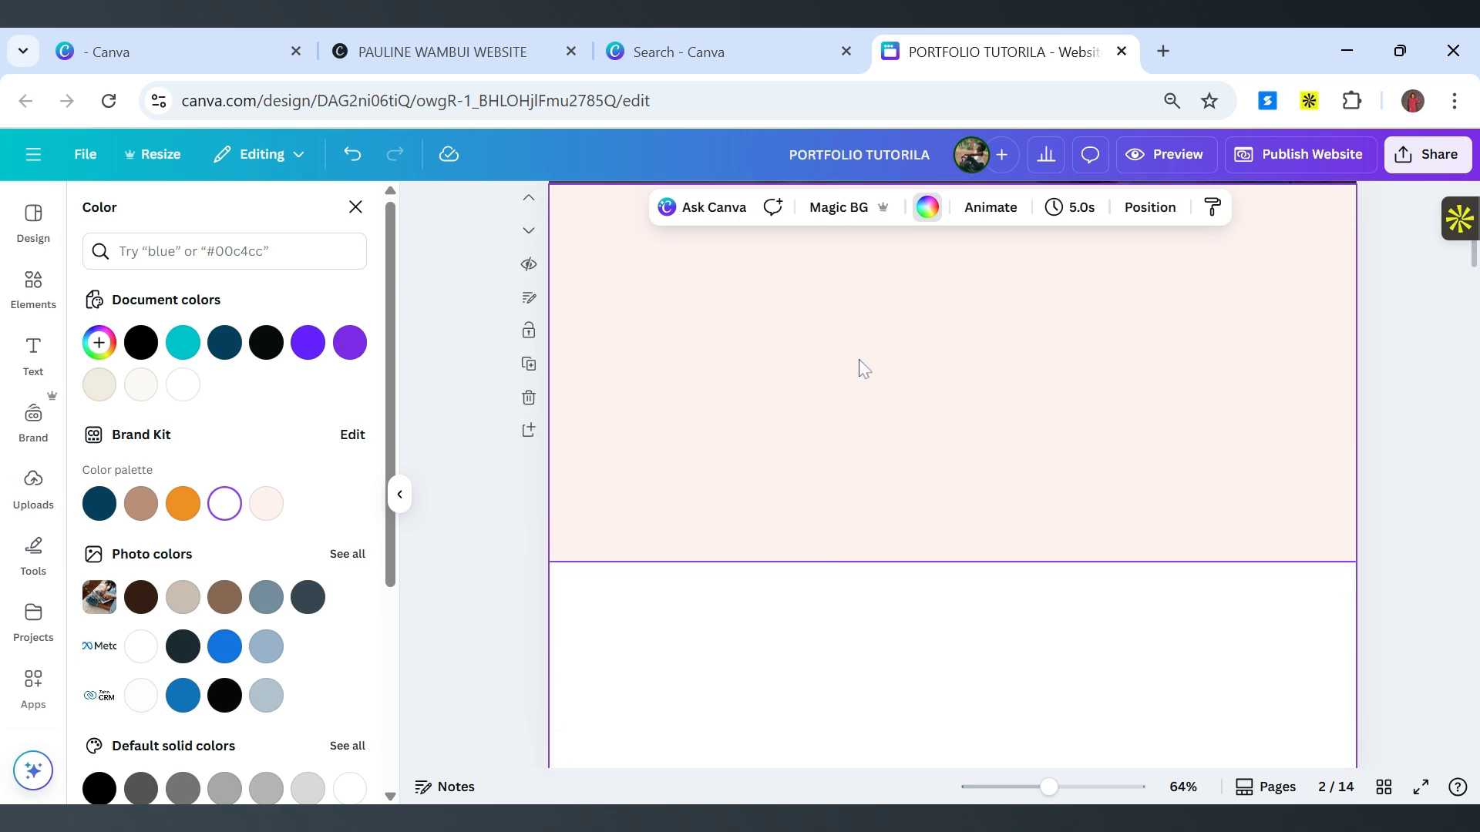
Find the portrait of the curly-haired woman in a lilac top among the uploaded images and add it to the second page.
{"action": "left_click", "coordinate": [34, 485]}
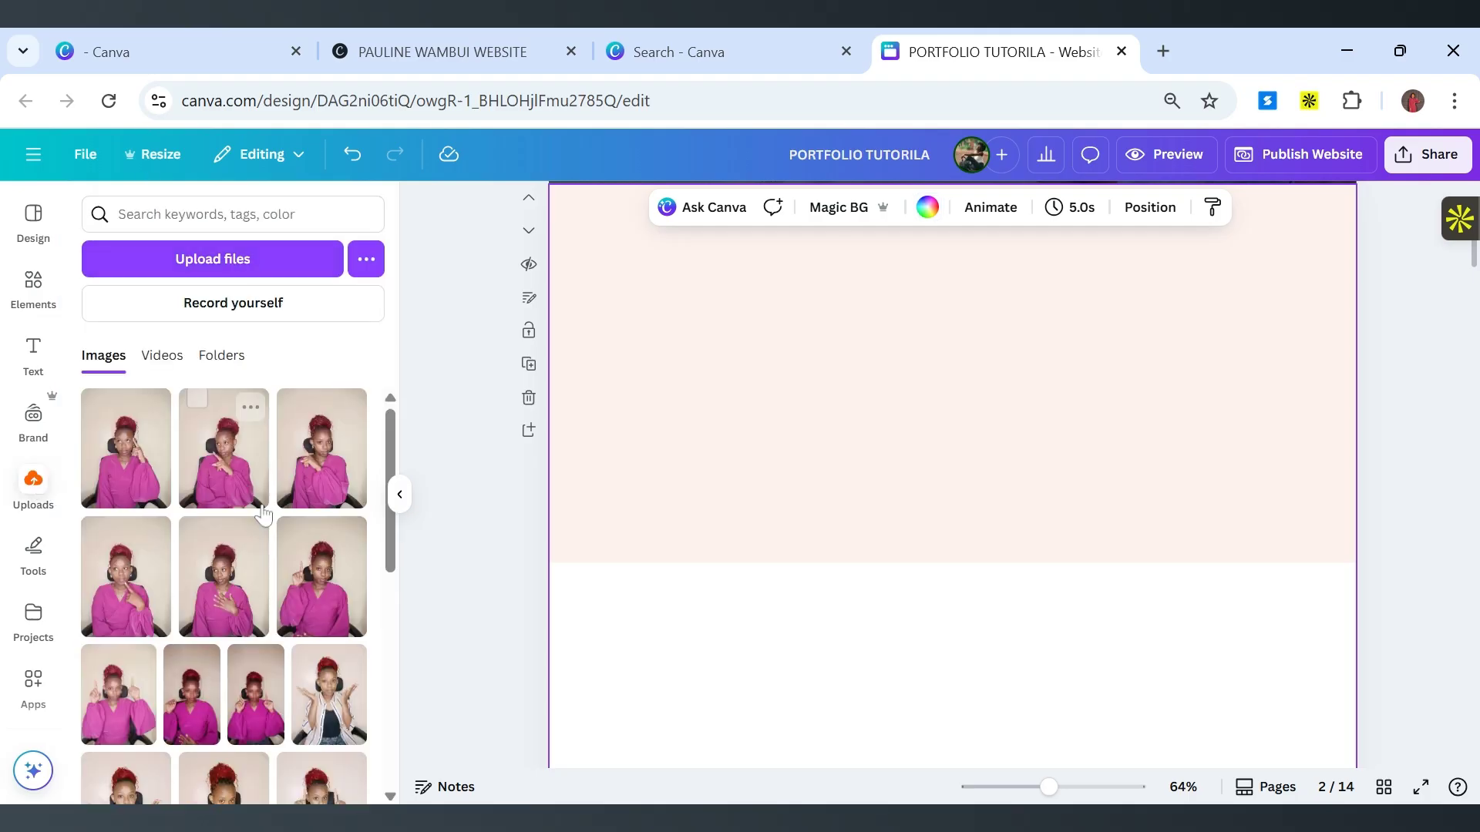
{"action": "scroll", "coordinate": [265, 514], "scroll_direction": "down", "scroll_amount": 10}
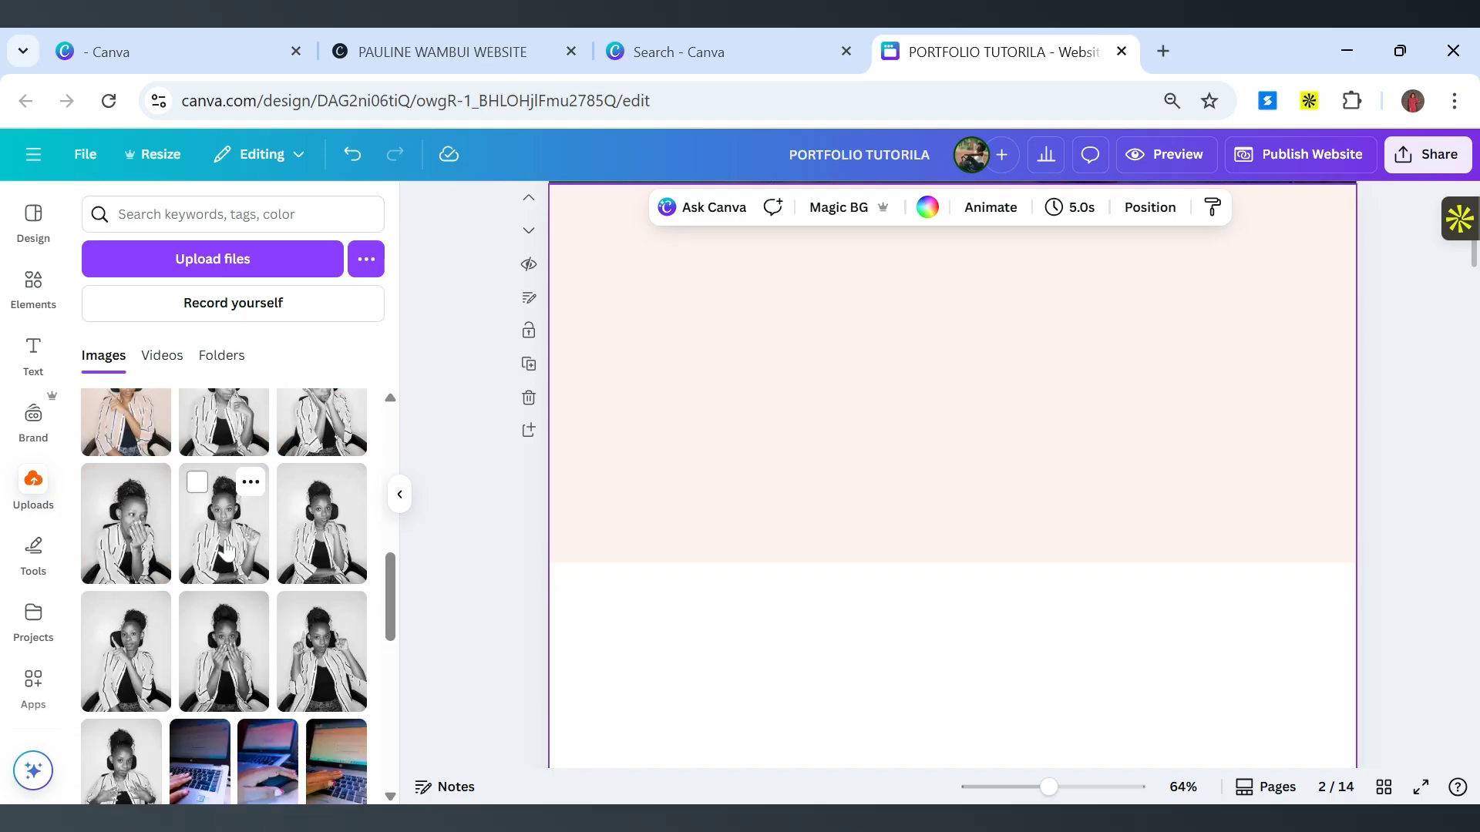
{"action": "scroll", "coordinate": [226, 552], "scroll_direction": "down", "scroll_amount": 10}
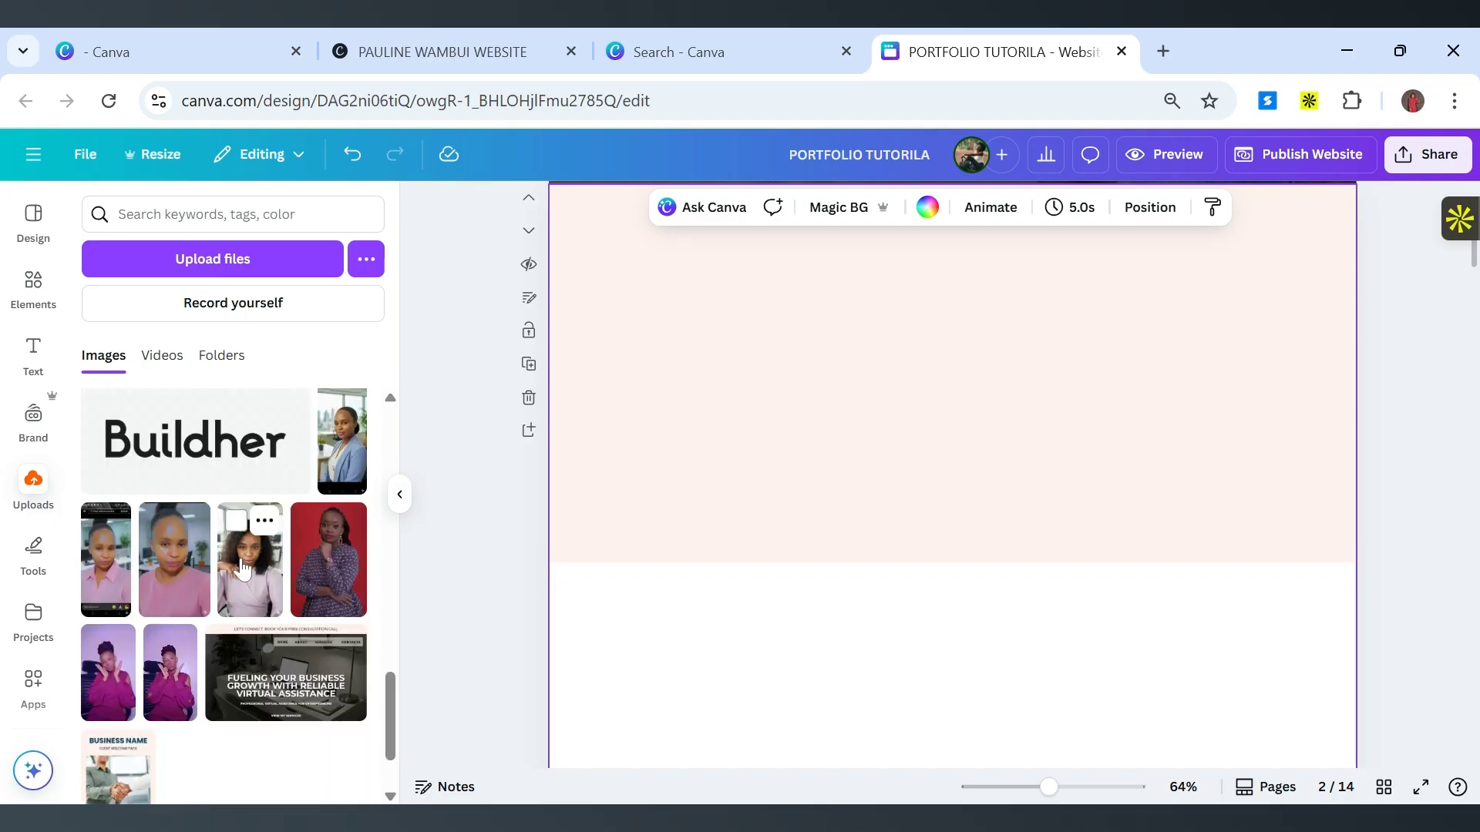
{"action": "left_click", "coordinate": [241, 568]}
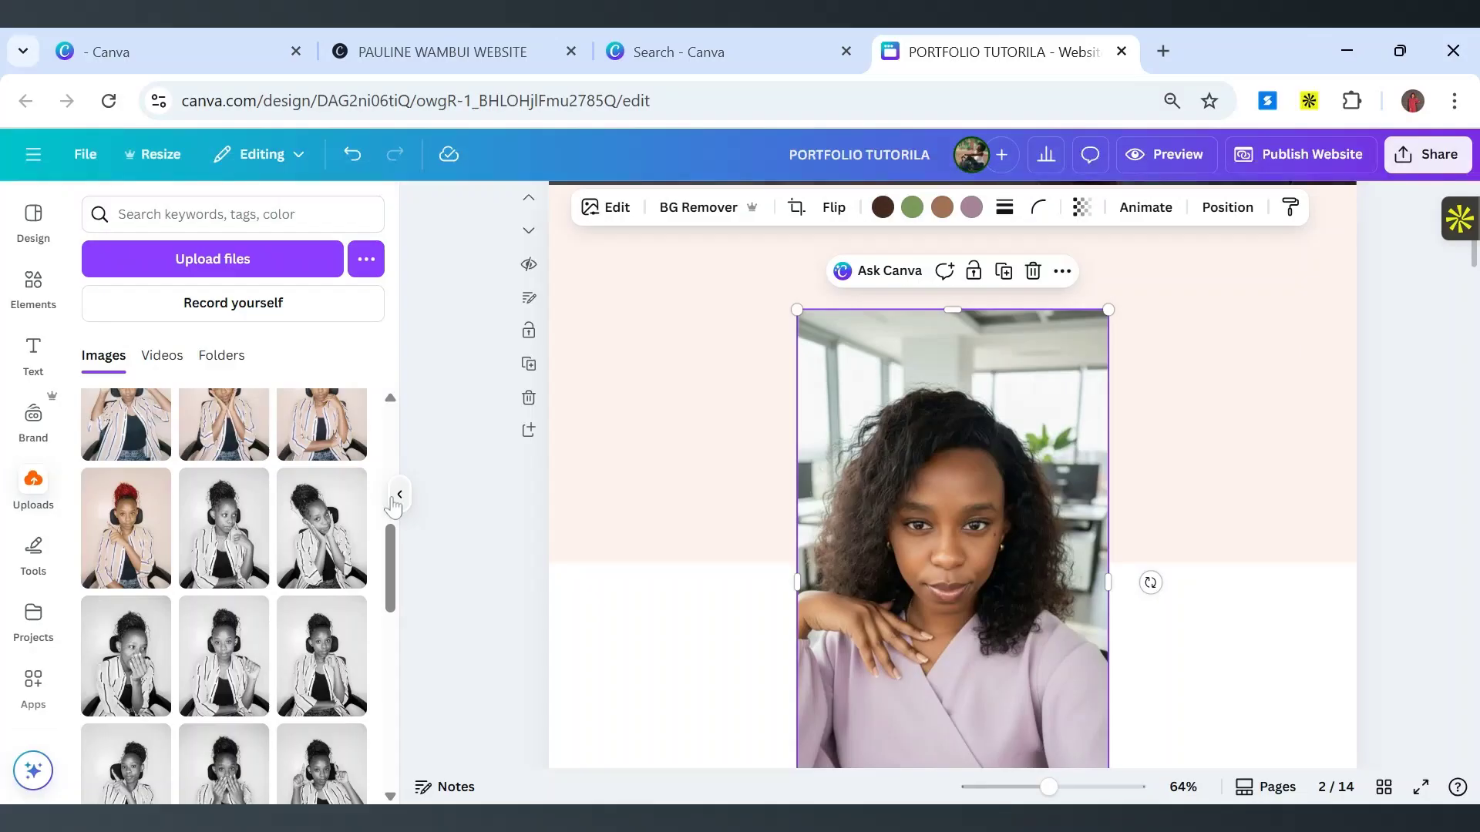
Place the portrait near the second page's left edge, overlapping the pale pink rectangle and the white area, leaving room above it.
{"action": "left_click", "coordinate": [399, 495]}
{"action": "left_click_drag", "start_coordinate": [796, 578], "coordinate": [581, 562]}
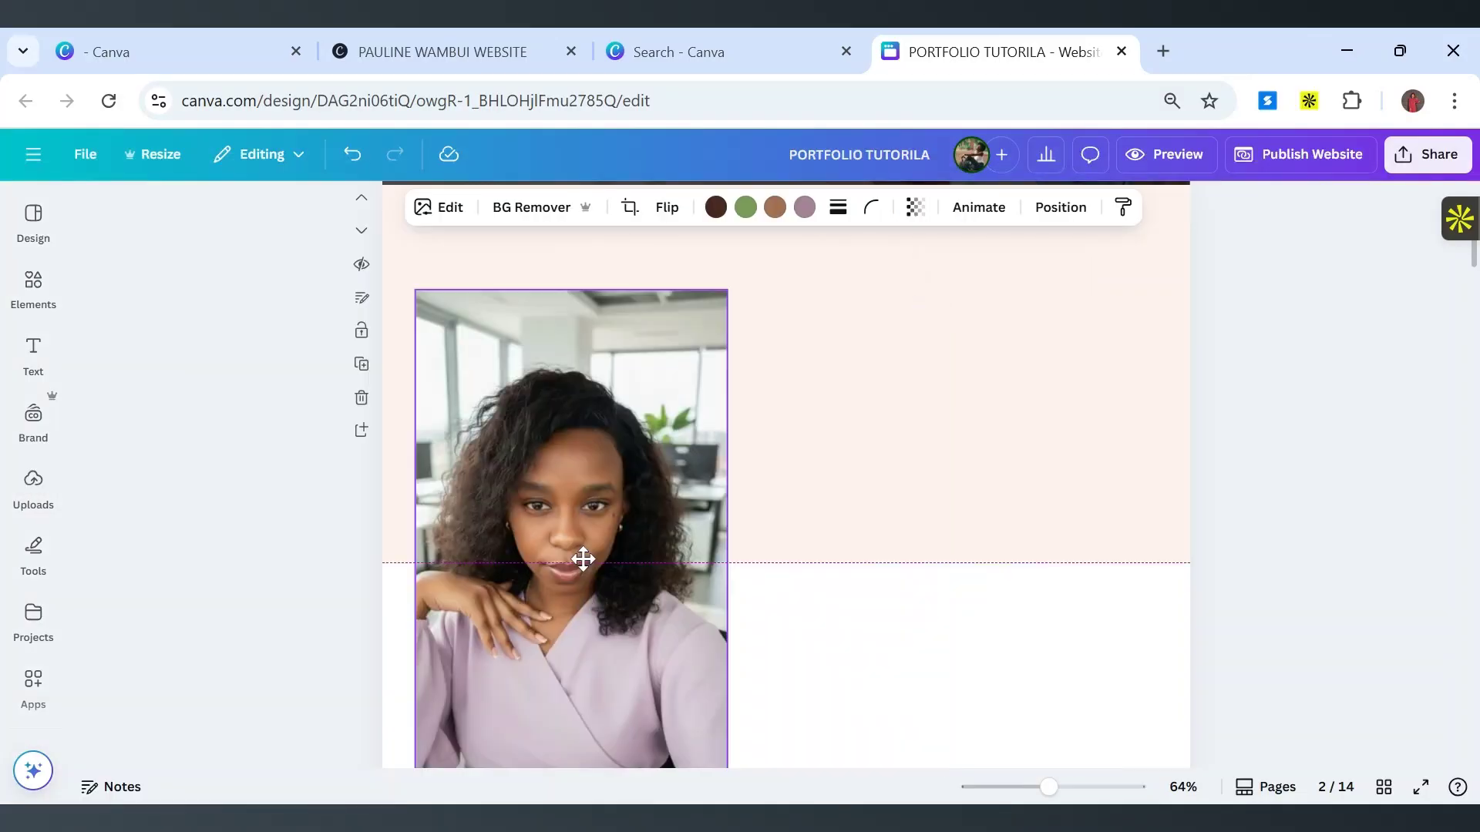
{"action": "scroll", "coordinate": [798, 563], "scroll_direction": "up", "scroll_amount": 1}
{"action": "scroll", "coordinate": [798, 563], "scroll_direction": "down", "scroll_amount": 1}
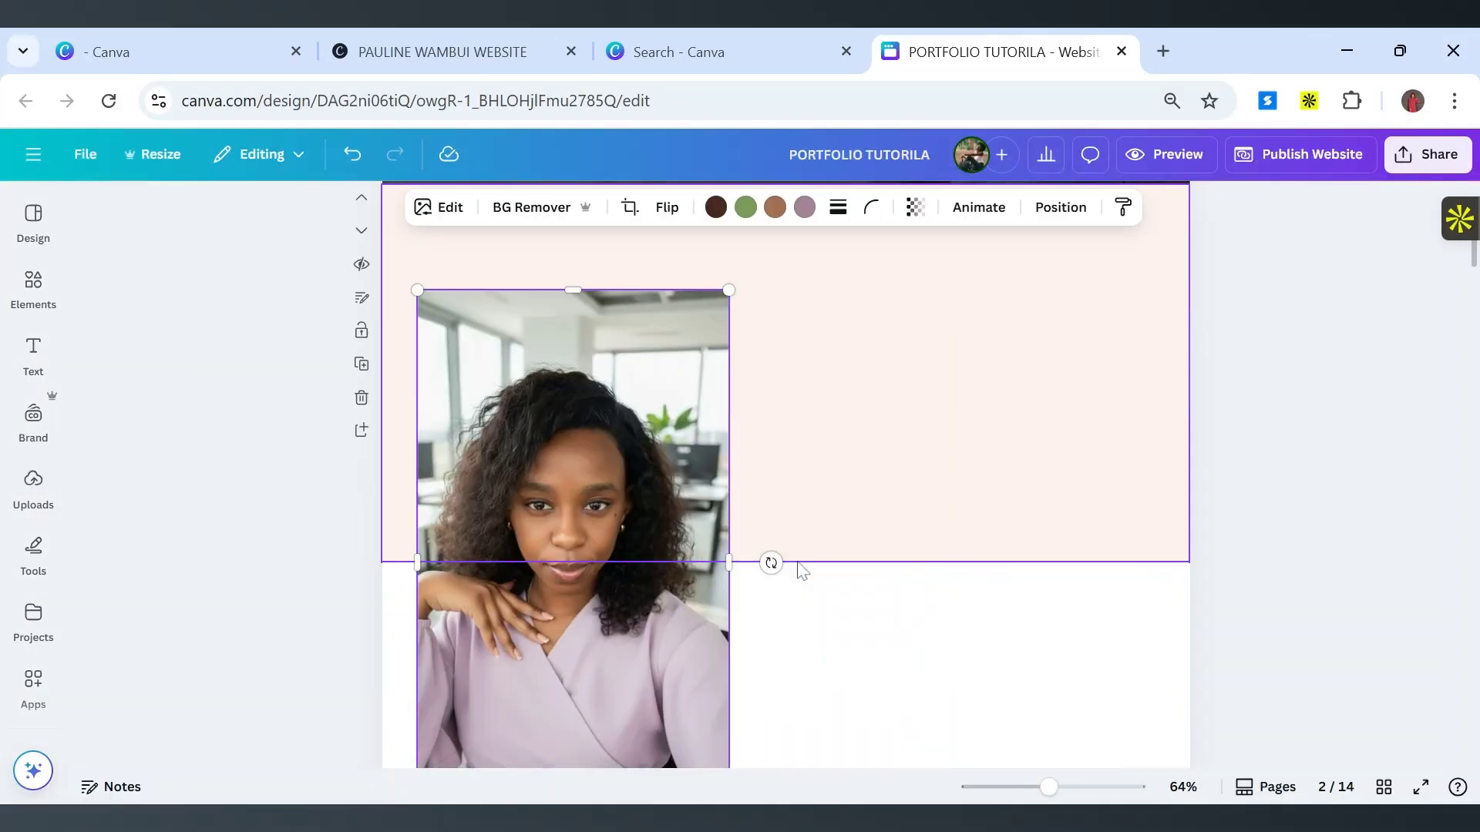
{"action": "scroll", "coordinate": [621, 562], "scroll_direction": "down", "scroll_amount": 2}
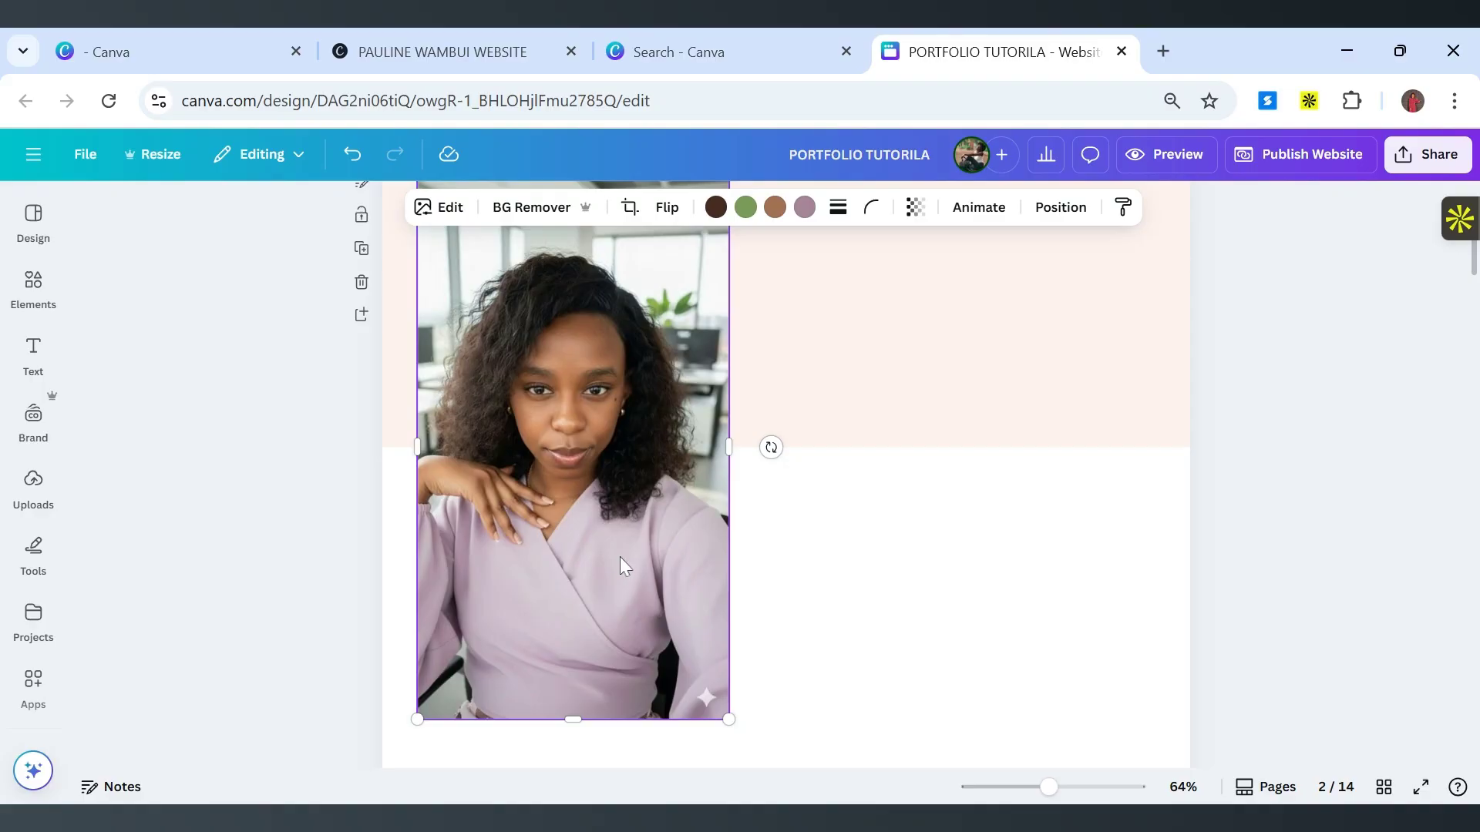
{"action": "left_click_drag", "start_coordinate": [619, 556], "coordinate": [609, 619]}
{"action": "scroll", "coordinate": [895, 499], "scroll_direction": "up", "scroll_amount": 2}
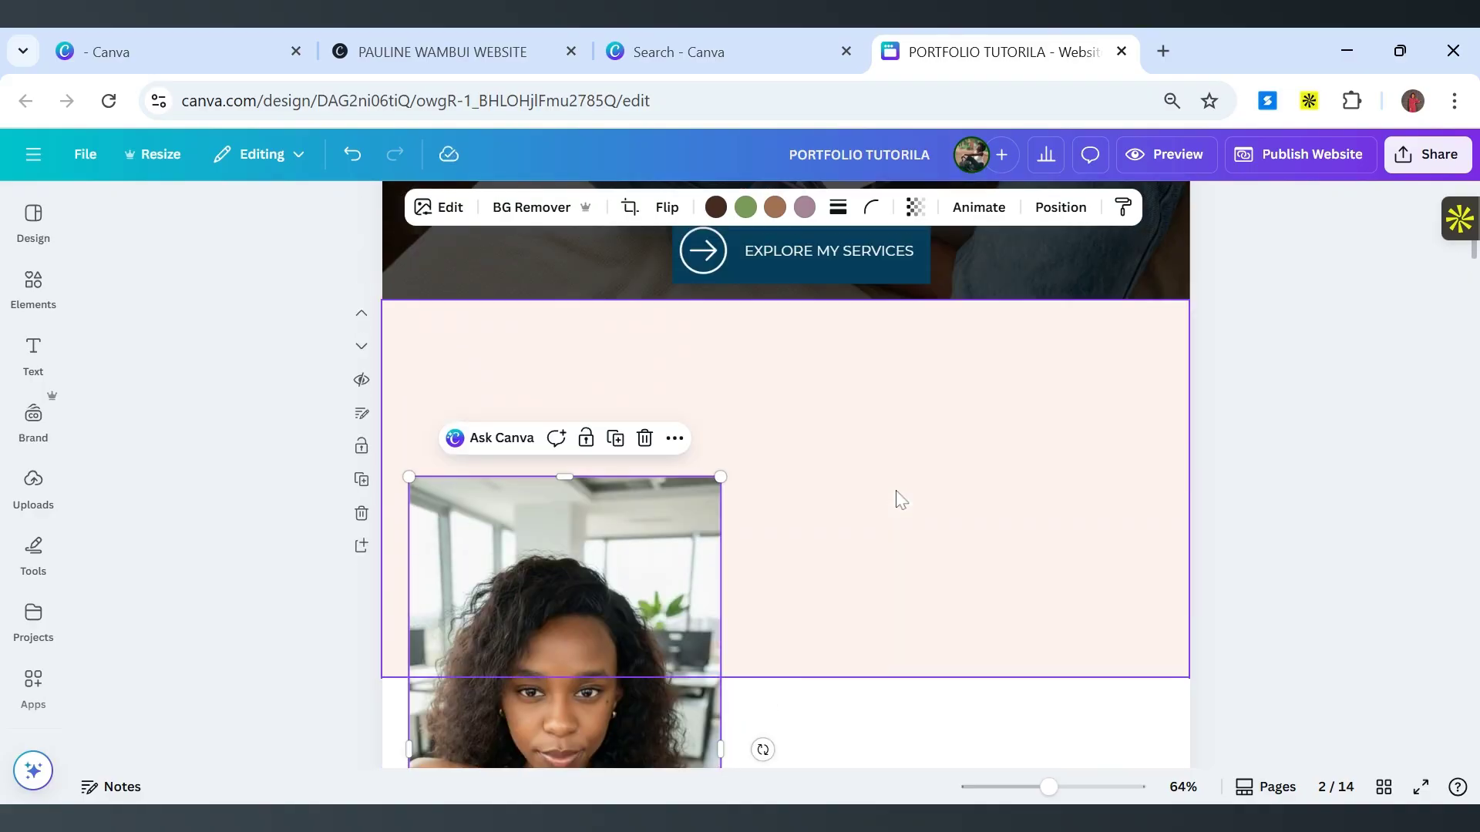
Scale the portrait photo down slightly from its lower corner, keeping it along the section's left side.
{"action": "scroll", "coordinate": [790, 535], "scroll_direction": "down", "scroll_amount": 3}
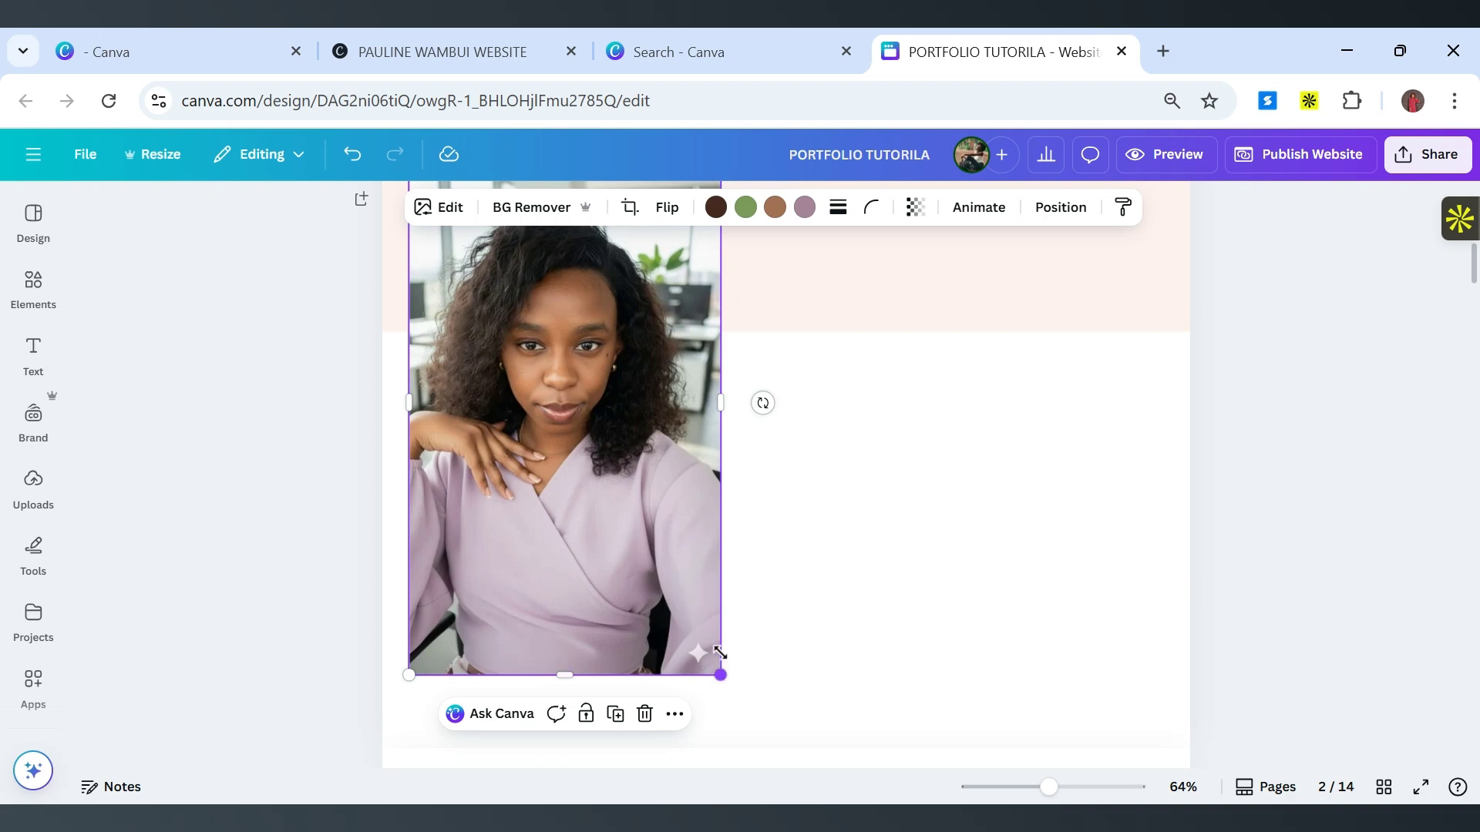
{"action": "left_click_drag", "start_coordinate": [720, 675], "coordinate": [695, 629]}
{"action": "scroll", "coordinate": [858, 573], "scroll_direction": "up", "scroll_amount": 2}
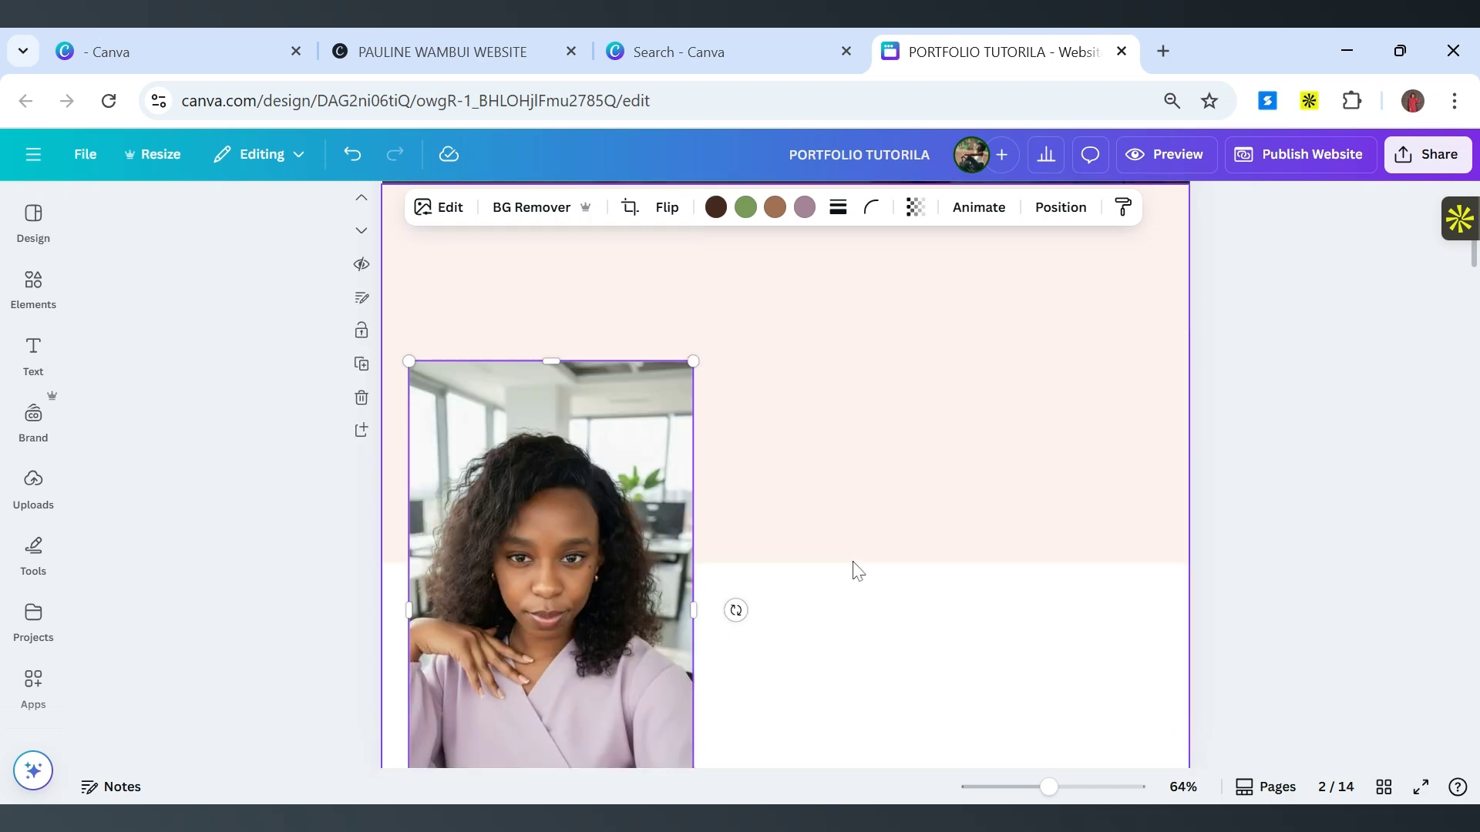
{"action": "left_click_drag", "start_coordinate": [632, 528], "coordinate": [630, 515]}
{"action": "scroll", "coordinate": [852, 552], "scroll_direction": "up", "scroll_amount": 2}
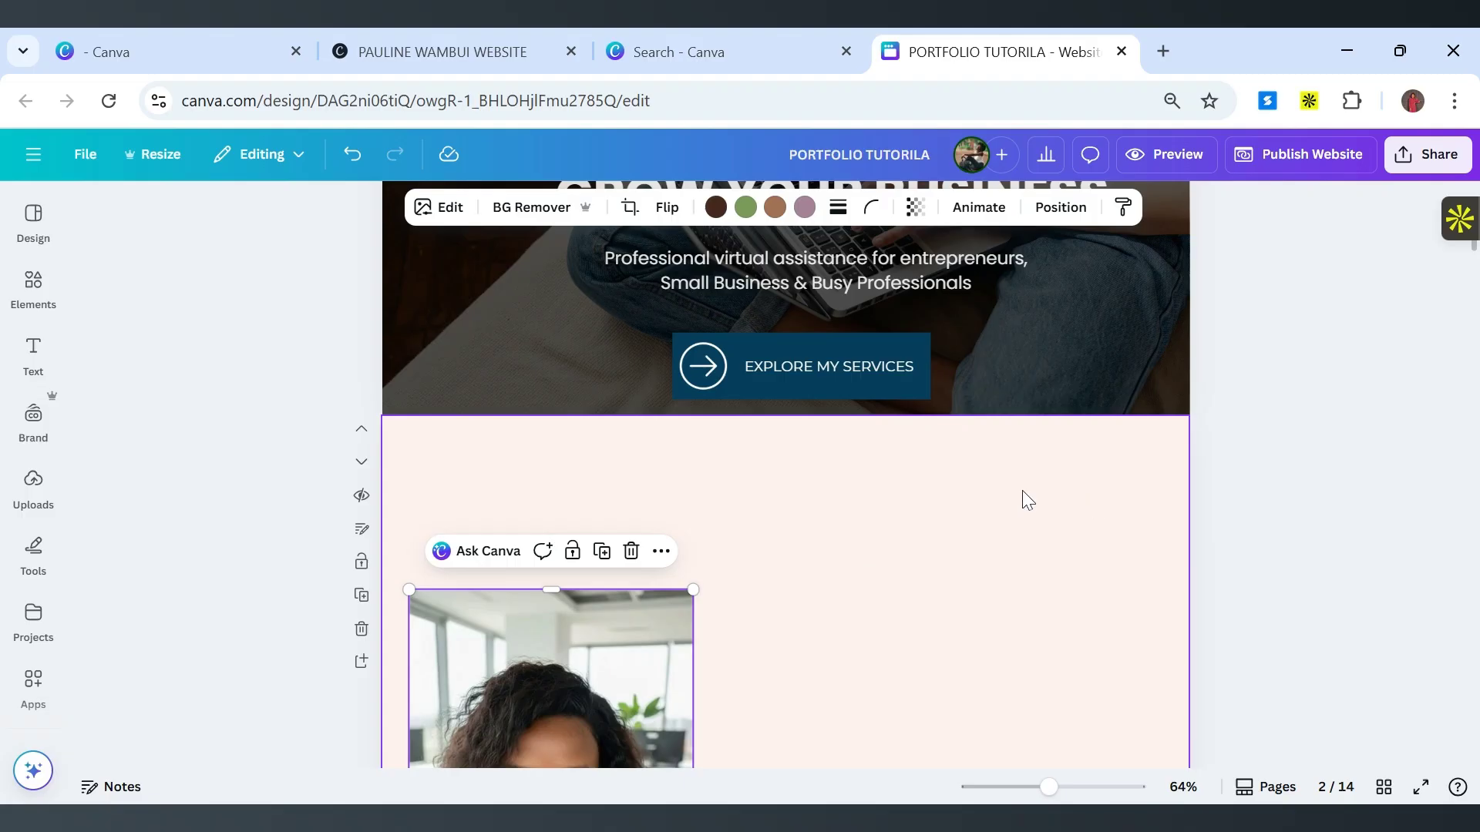
Check the service cards on the published reference website and crop the portrait photo's top edge to leave room above it.
{"action": "left_click", "coordinate": [329, 38]}
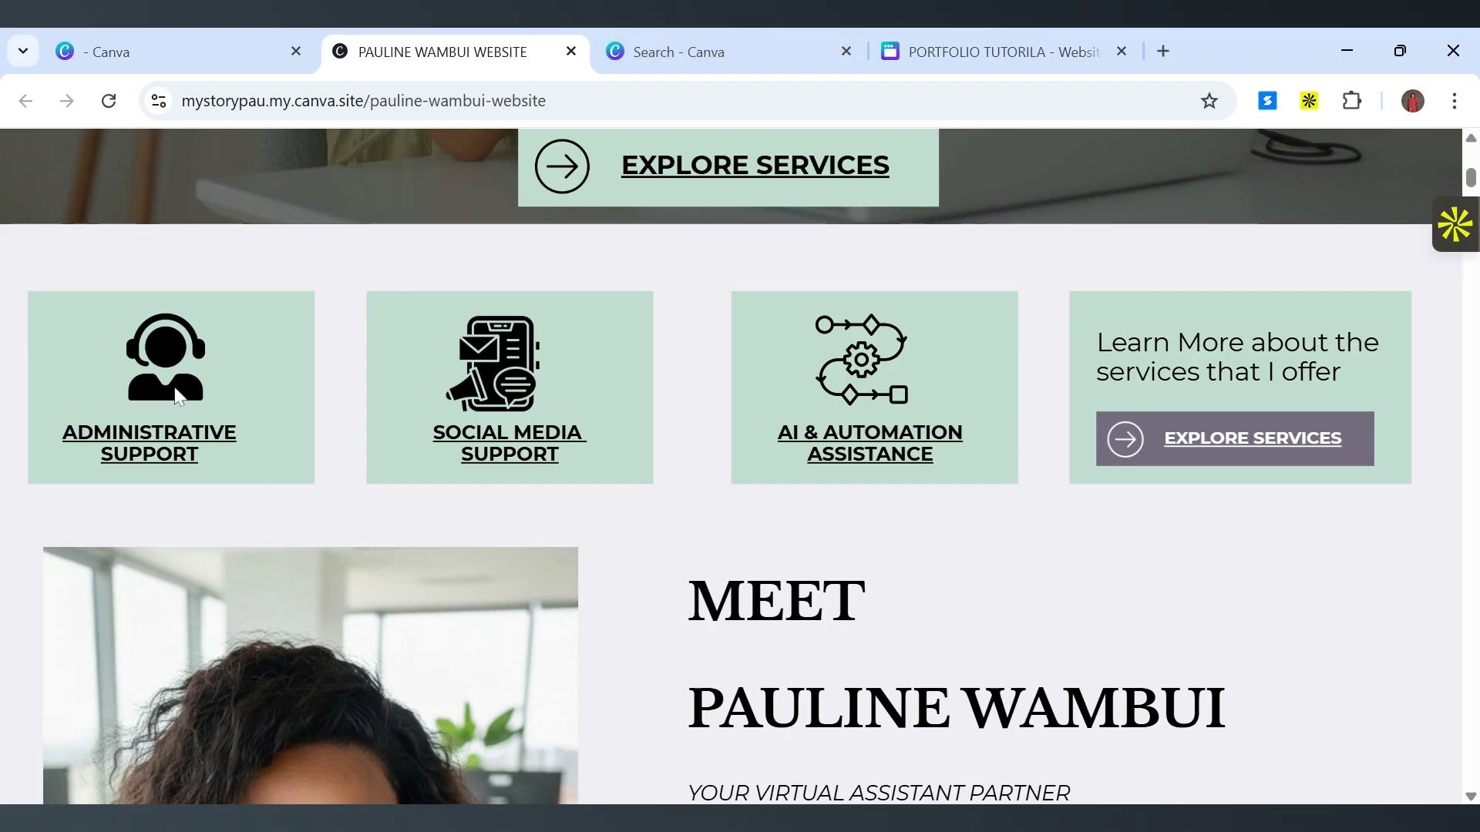
{"action": "left_click", "coordinate": [925, 53]}
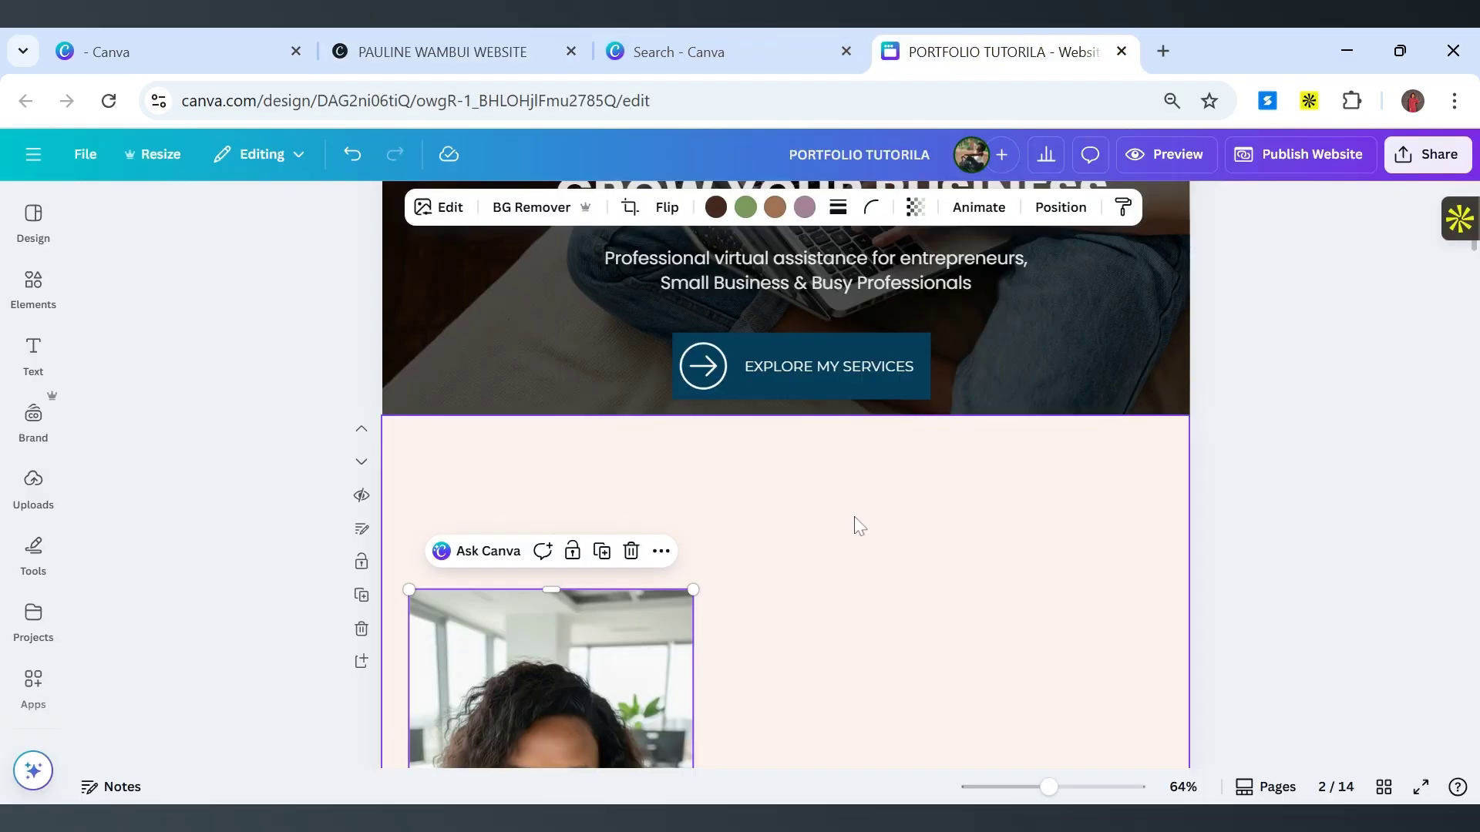
{"action": "scroll", "coordinate": [856, 523], "scroll_direction": "down", "scroll_amount": 3}
{"action": "scroll", "coordinate": [858, 524], "scroll_direction": "down", "scroll_amount": 1}
{"action": "scroll", "coordinate": [697, 449], "scroll_direction": "up", "scroll_amount": 3}
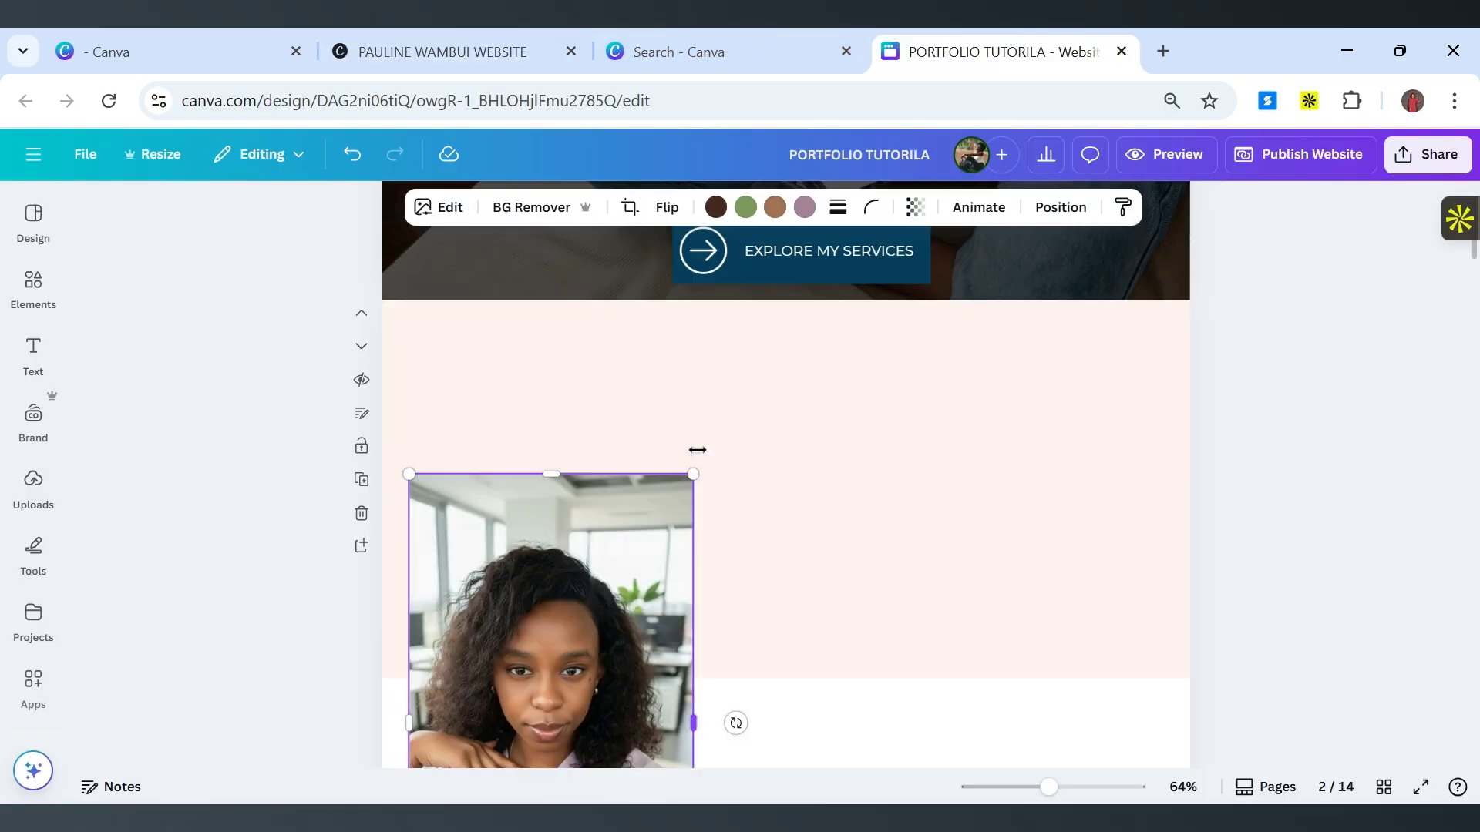
{"action": "left_click_drag", "start_coordinate": [551, 475], "coordinate": [555, 518]}
{"action": "left_click", "coordinate": [555, 518]}
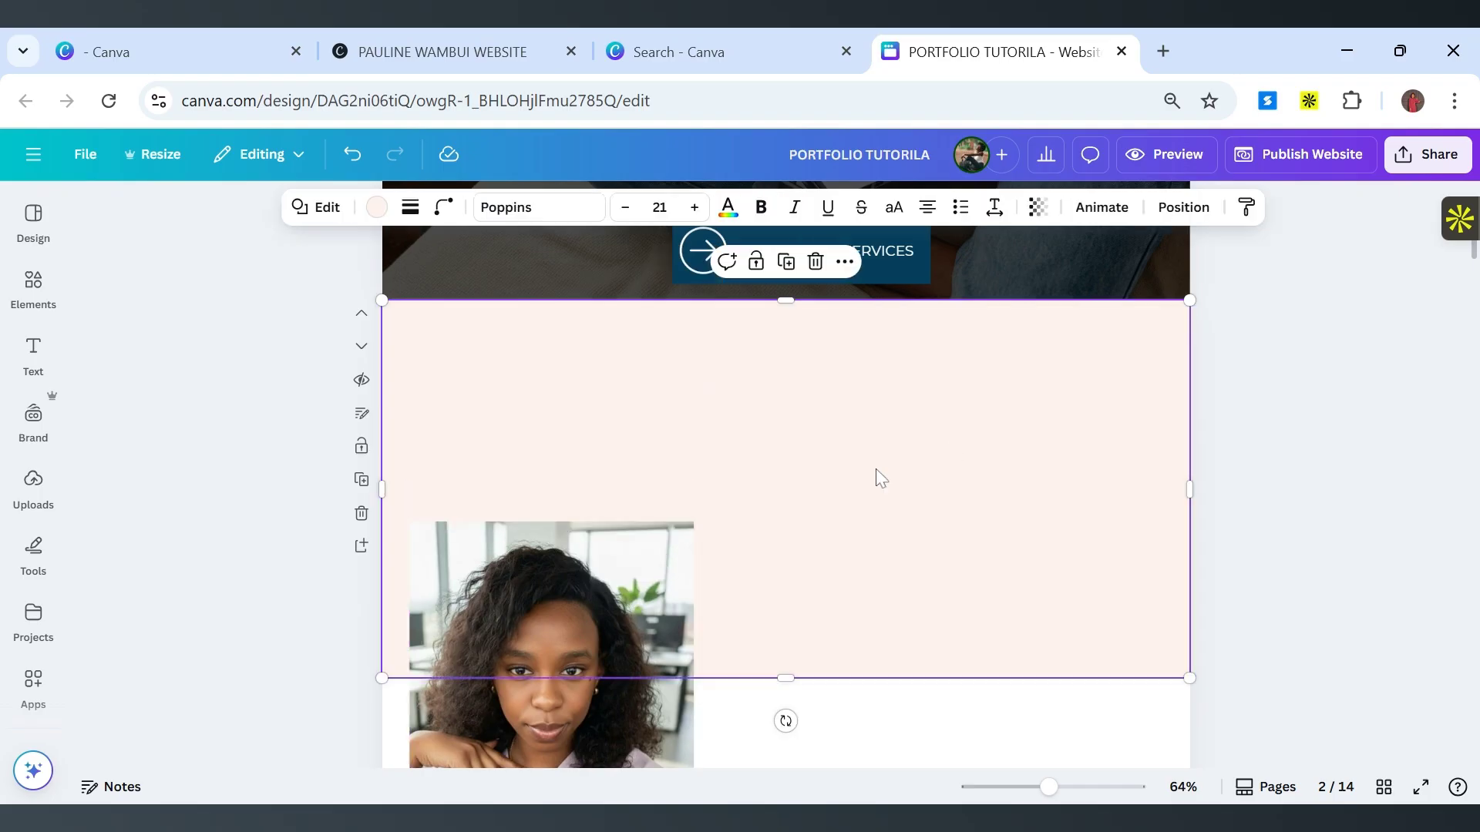
Duplicate the section's background rectangle, shrink the copy to a small card and place it above the photo, aligned with its left edge.
{"action": "left_click", "coordinate": [783, 265]}
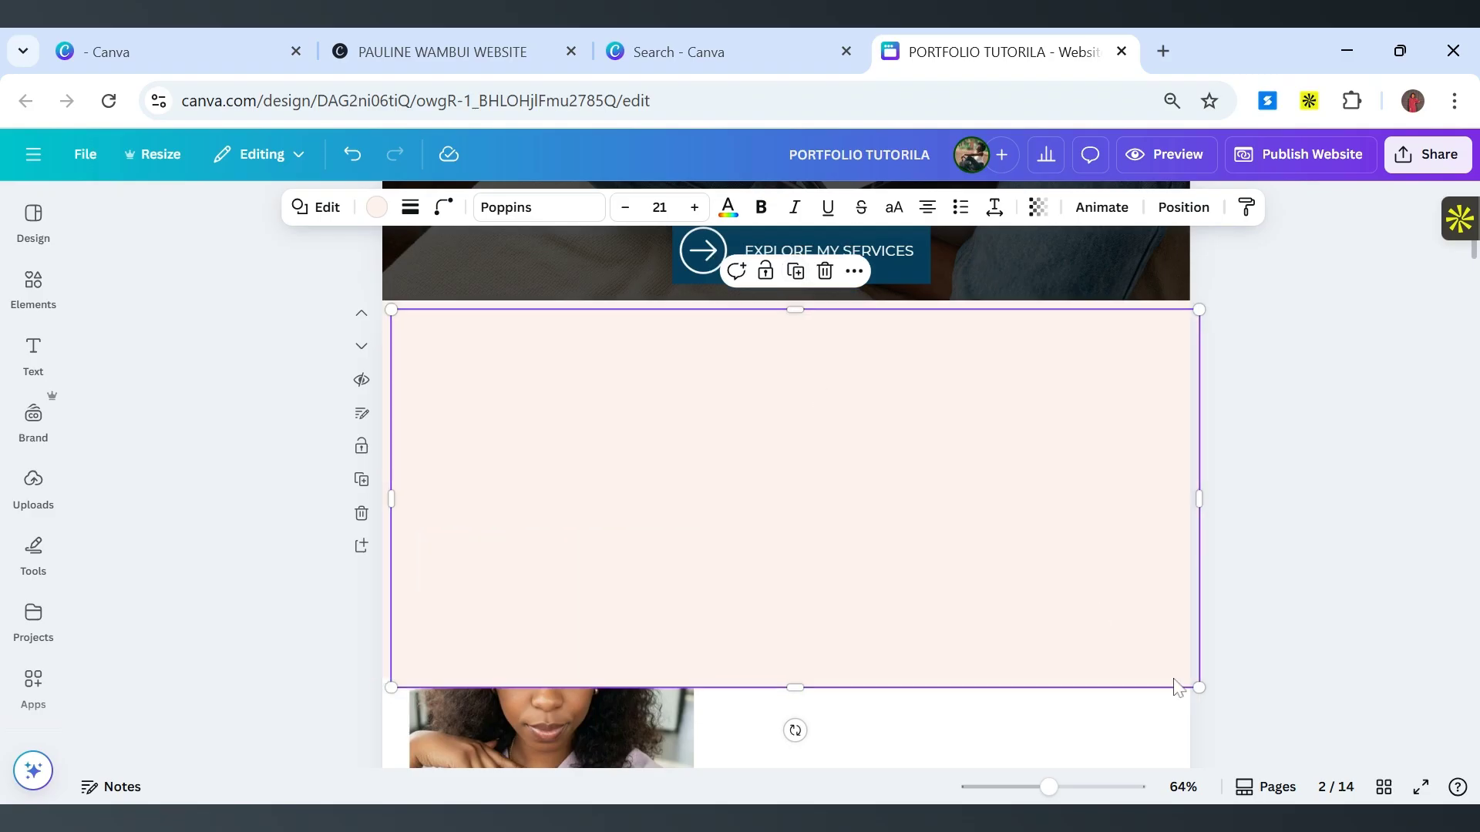
{"action": "left_click_drag", "start_coordinate": [1199, 688], "coordinate": [588, 472]}
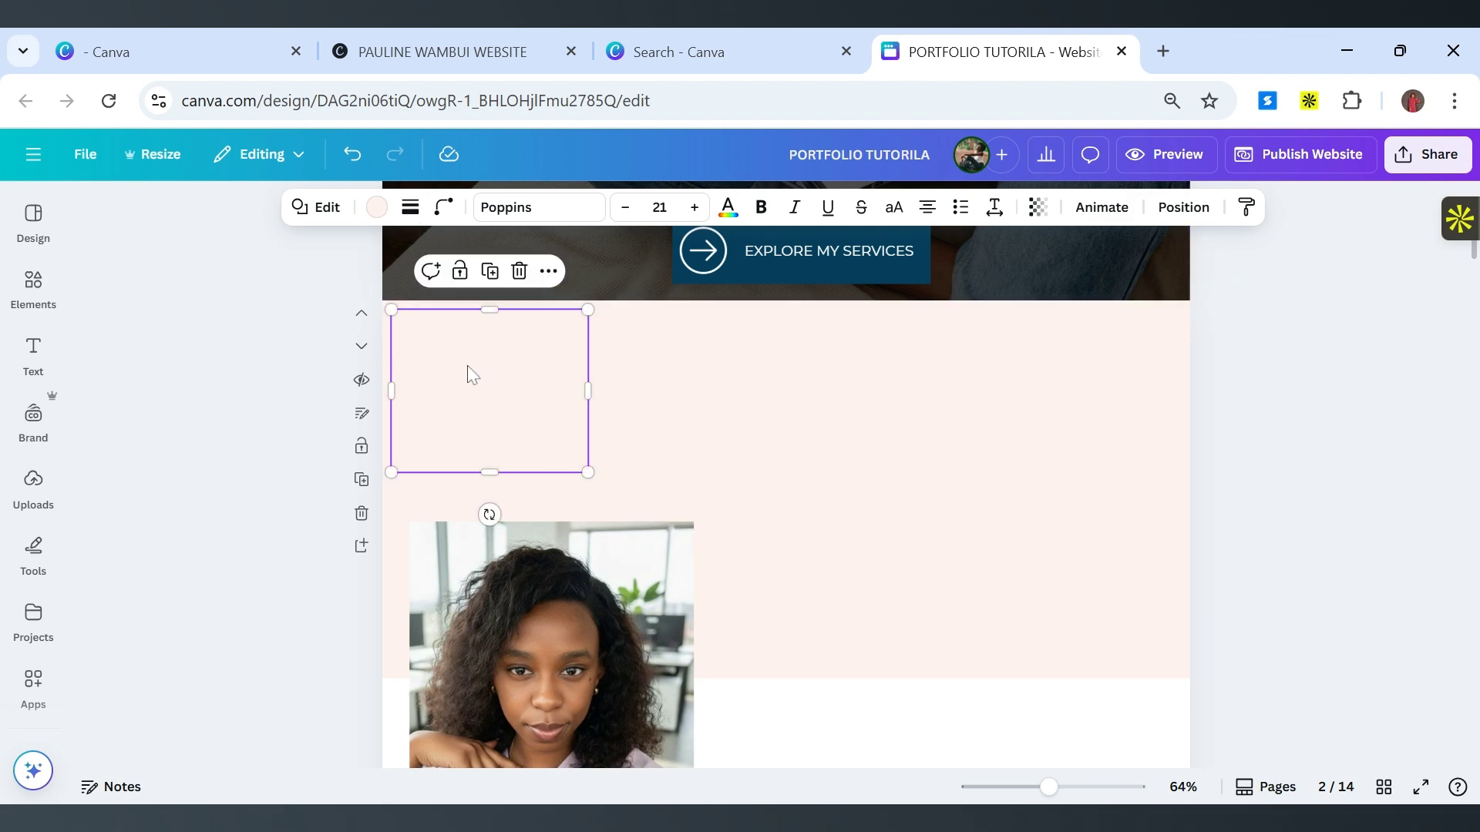
{"action": "left_click_drag", "start_coordinate": [466, 371], "coordinate": [488, 381]}
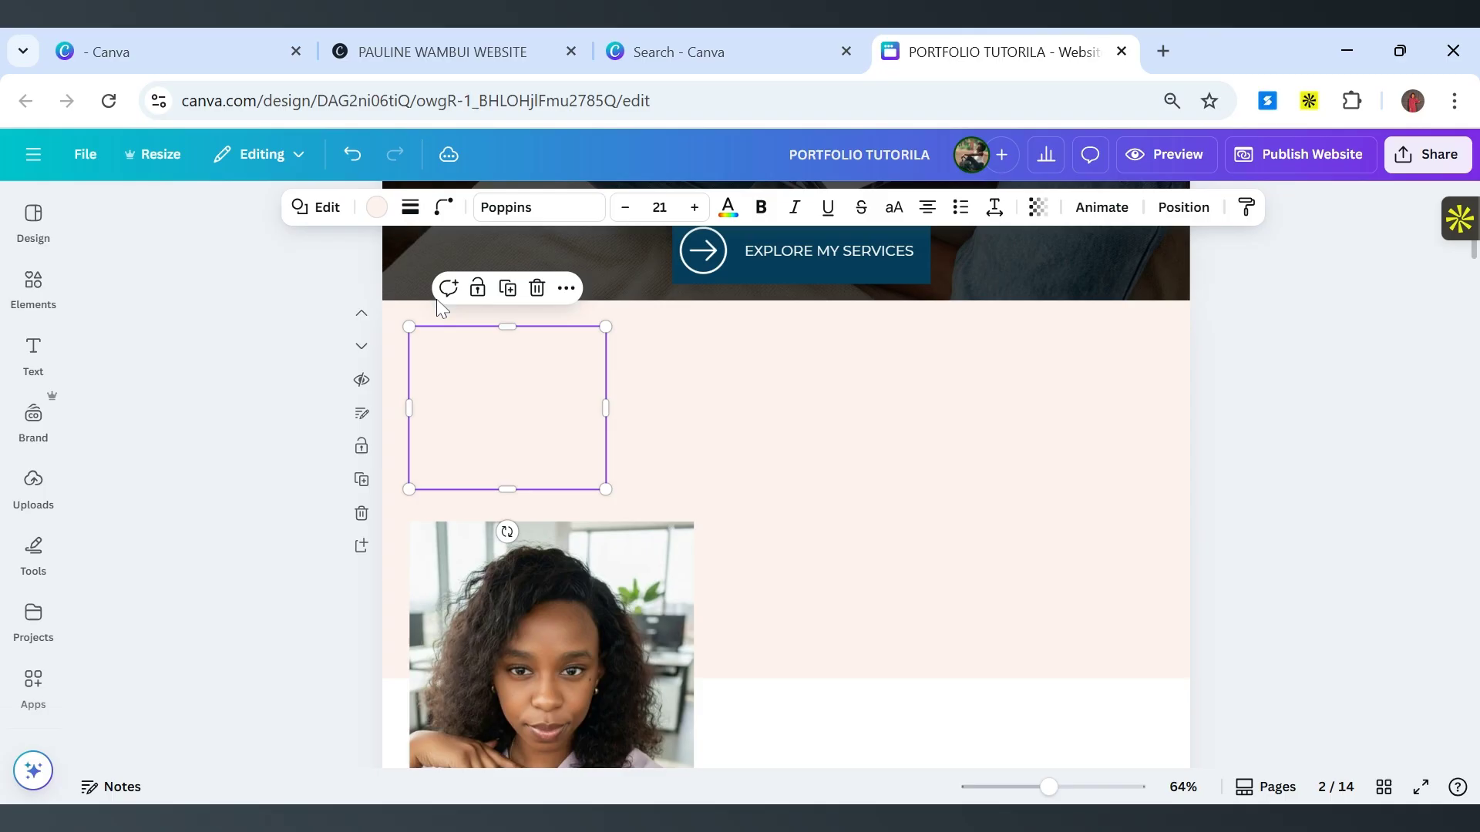
Fill the small card with the turquoise document color.
{"action": "left_click", "coordinate": [377, 209]}
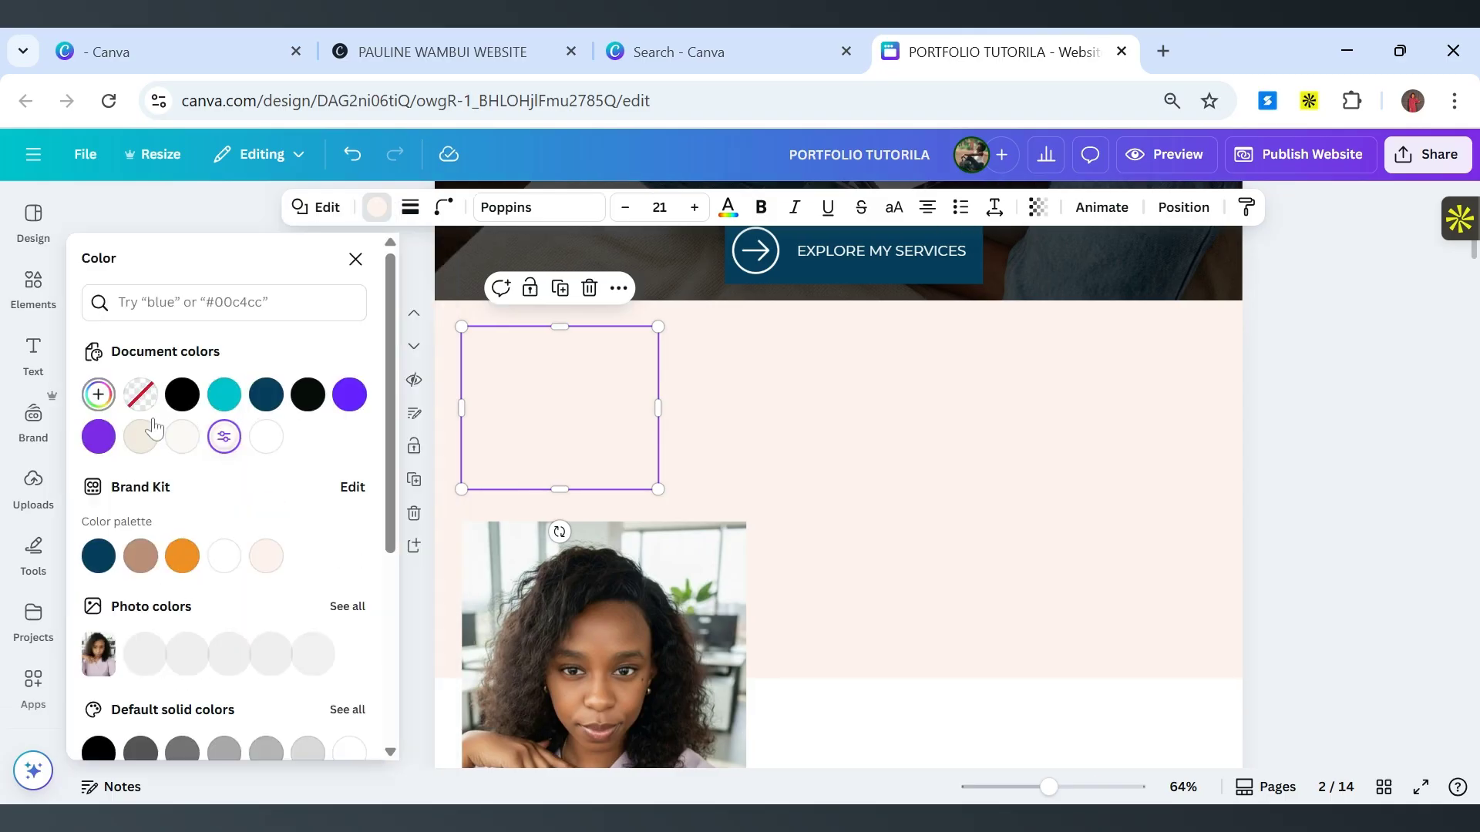
{"action": "left_click", "coordinate": [230, 403]}
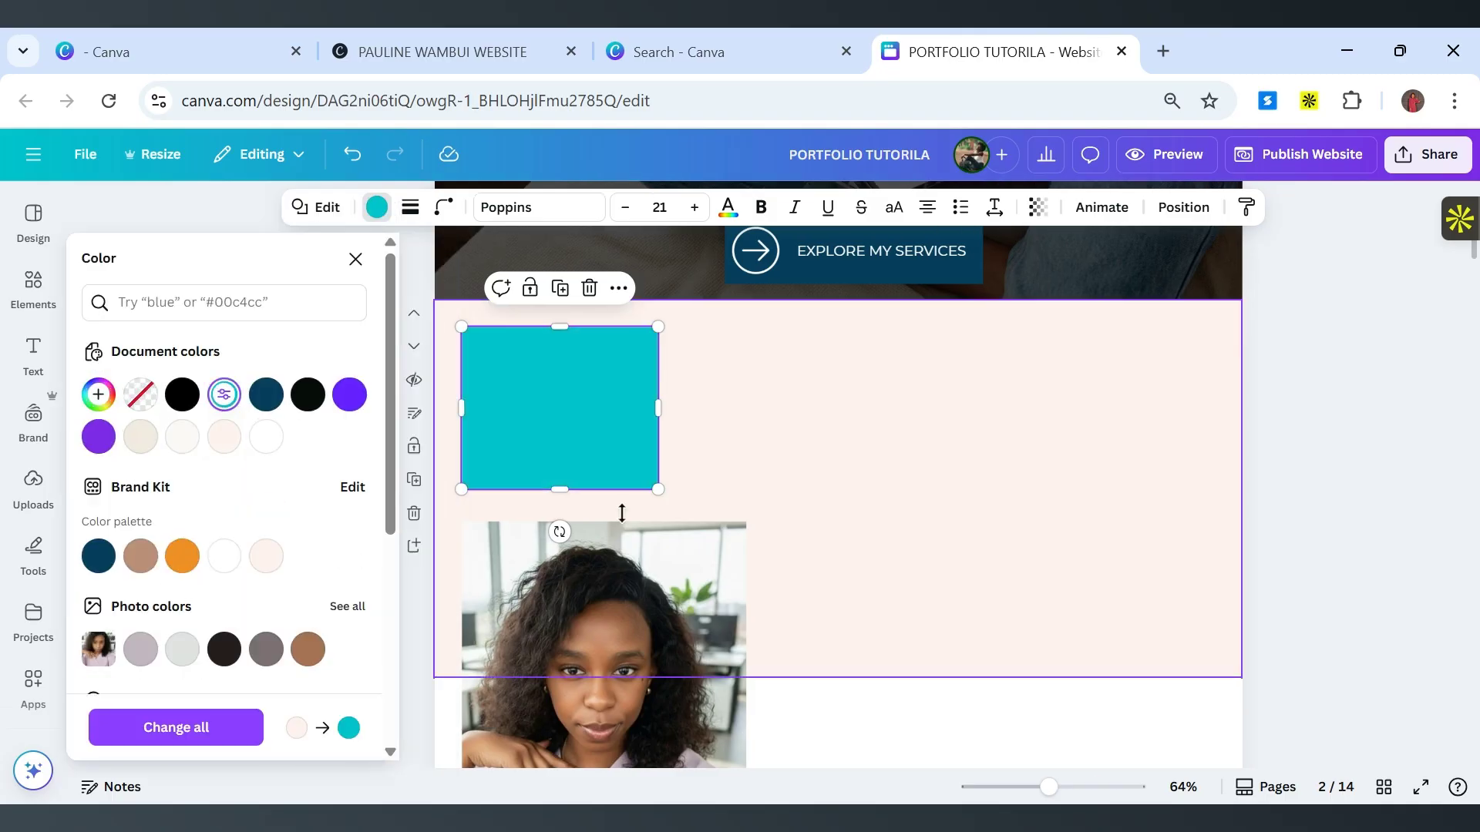
{"action": "left_click", "coordinate": [861, 538]}
Duplicate the turquoise card twice to form a row of three evenly spaced cards above the photo.
{"action": "left_click", "coordinate": [573, 433]}
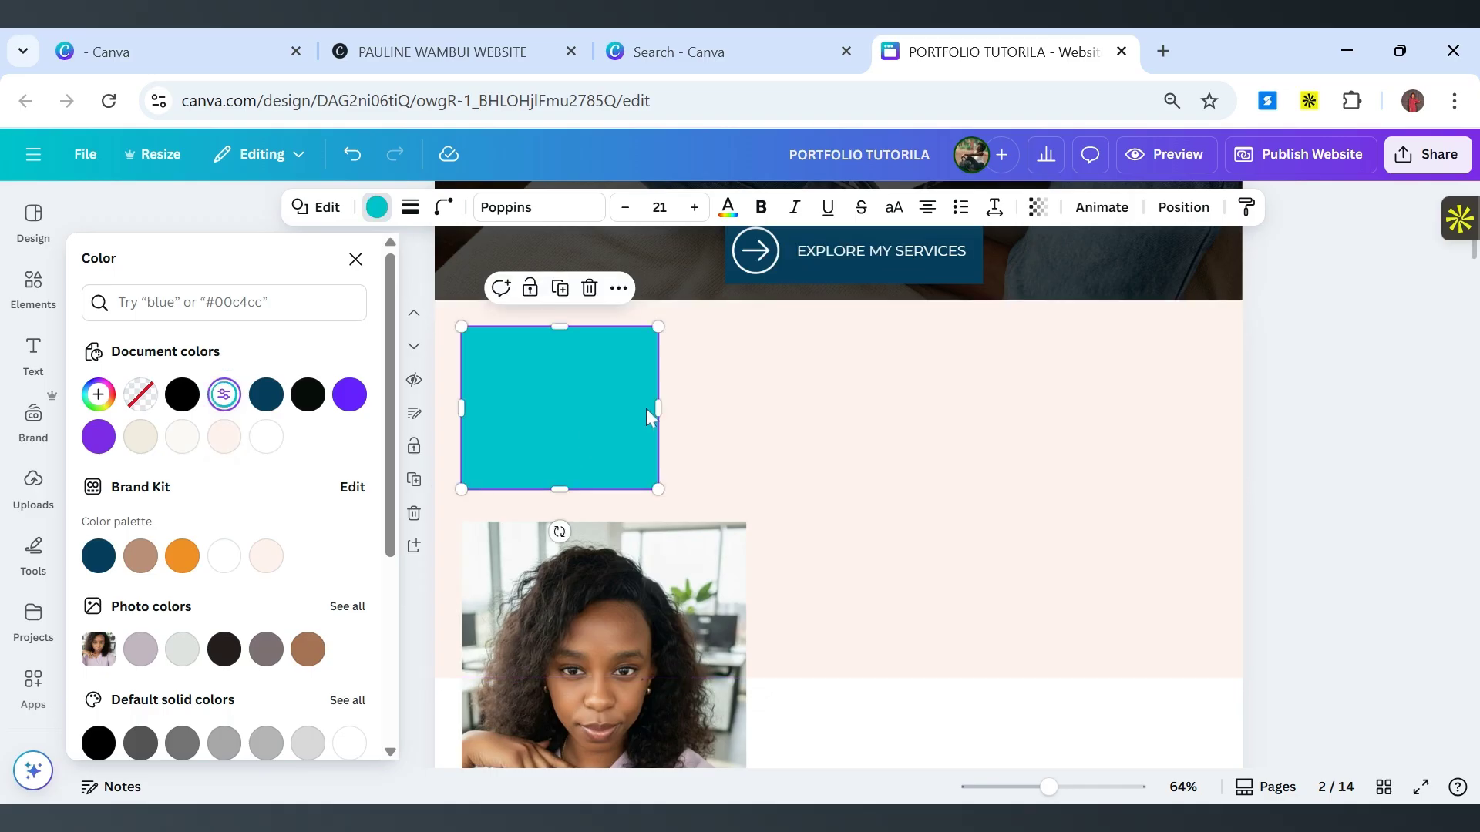
{"action": "left_click", "coordinate": [560, 287]}
{"action": "left_click_drag", "start_coordinate": [578, 426], "coordinate": [826, 417]}
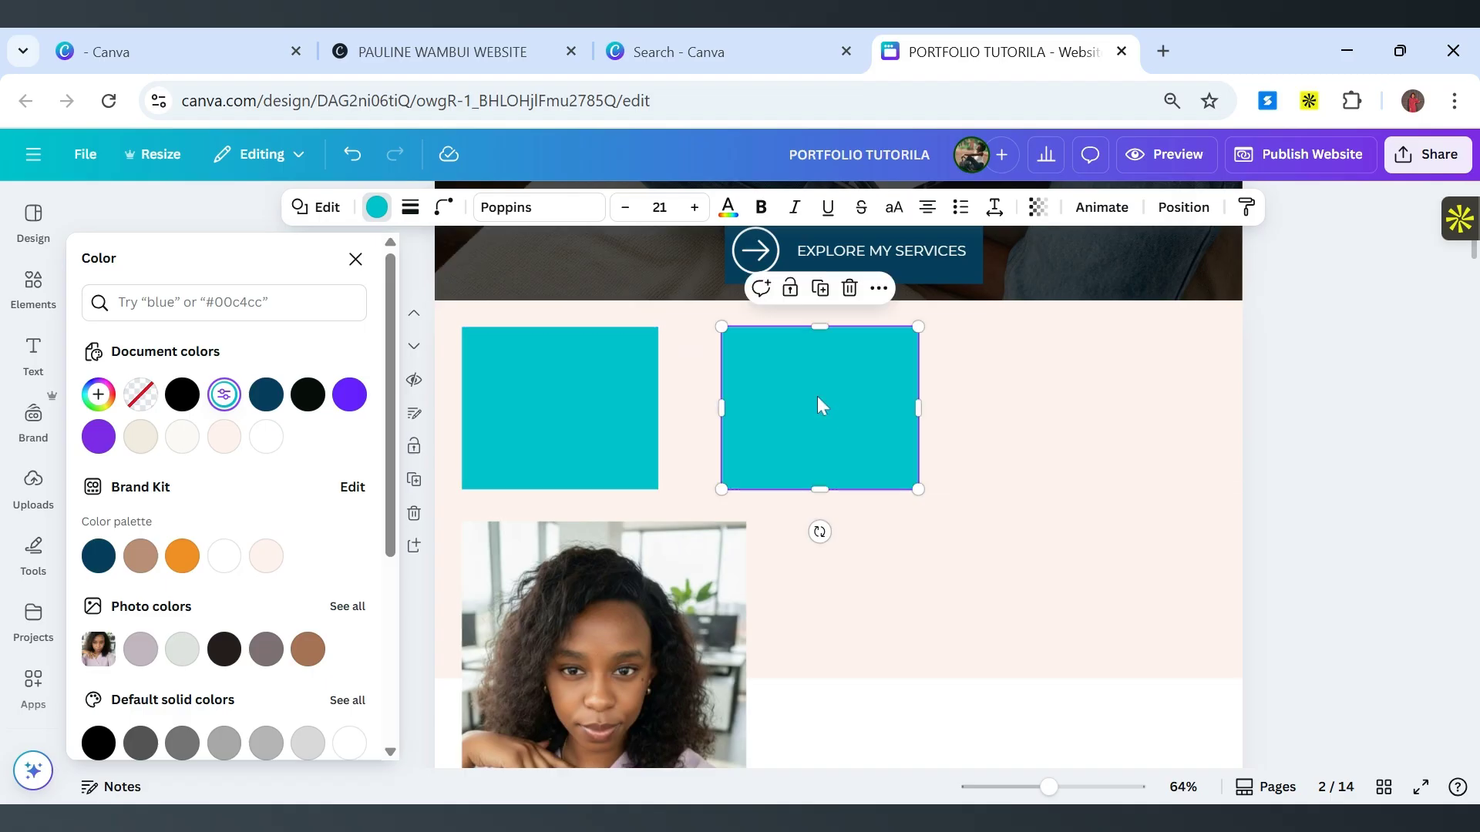
{"action": "left_click", "coordinate": [820, 287]}
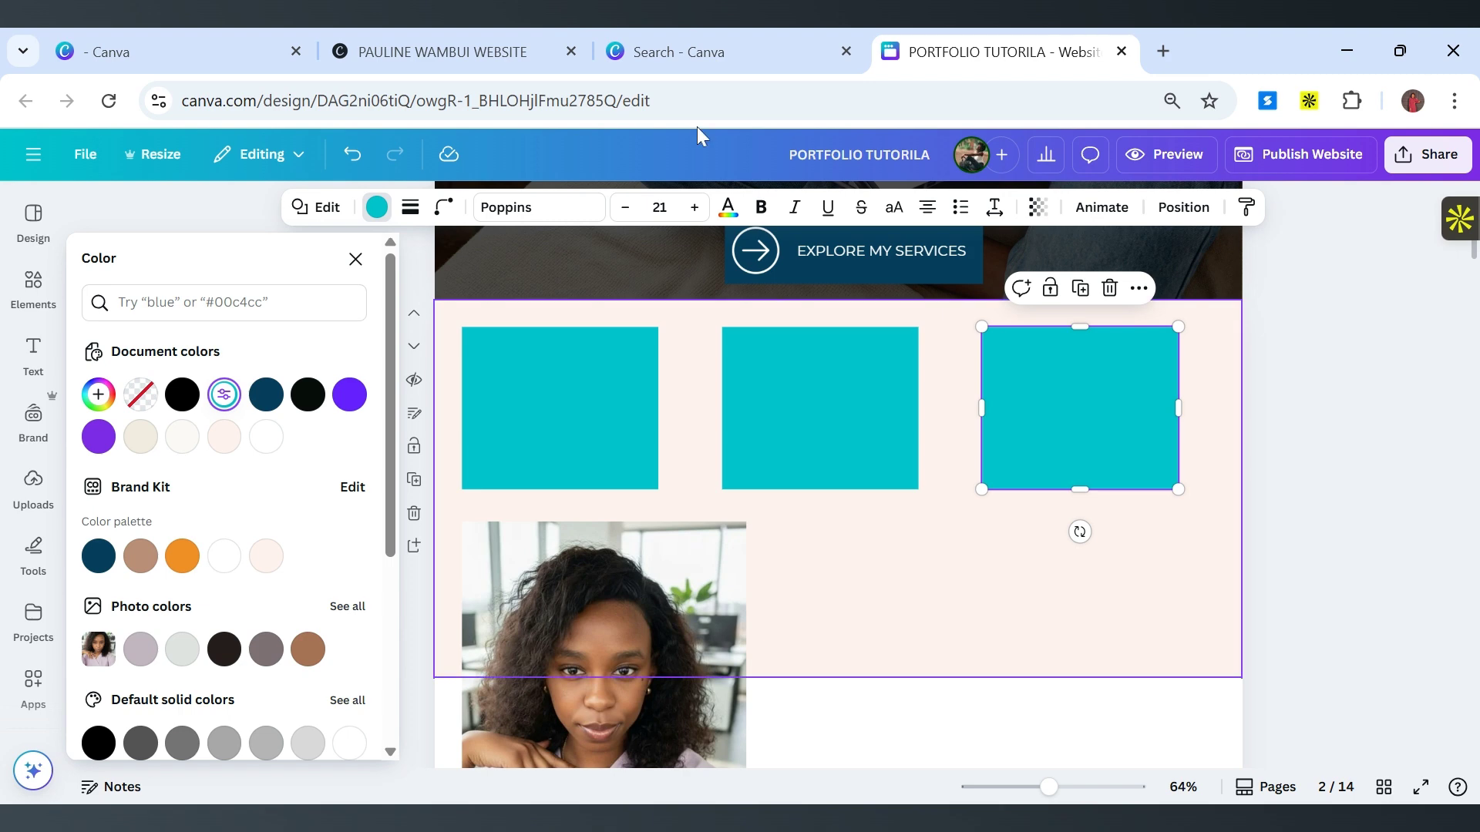
Check the card icons on the reference website and search the design's elements for "admin icon" graphics.
{"action": "left_click_drag", "start_coordinate": [429, 31], "coordinate": [704, 38]}
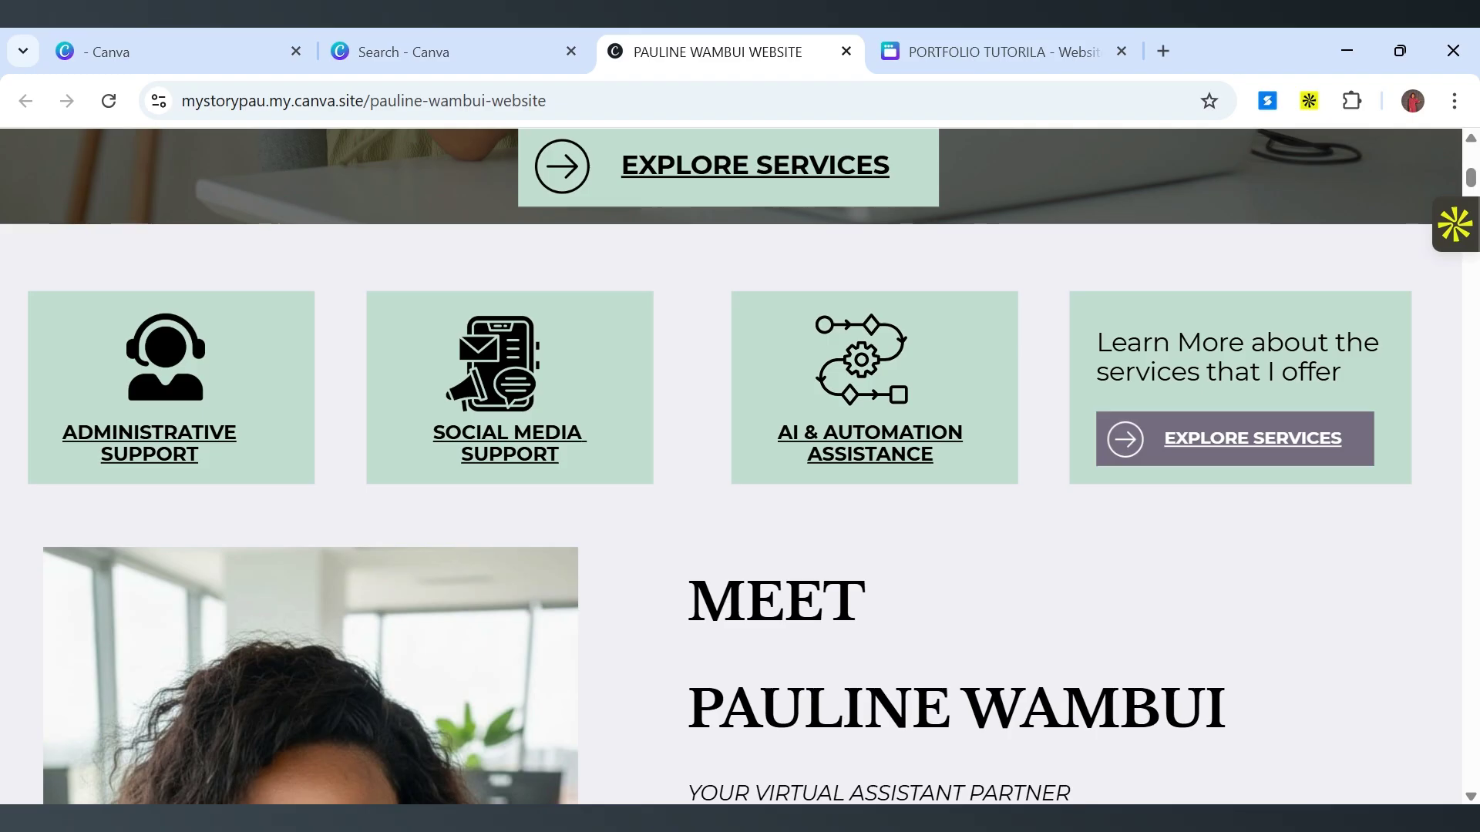
{"action": "left_click", "coordinate": [1013, 31]}
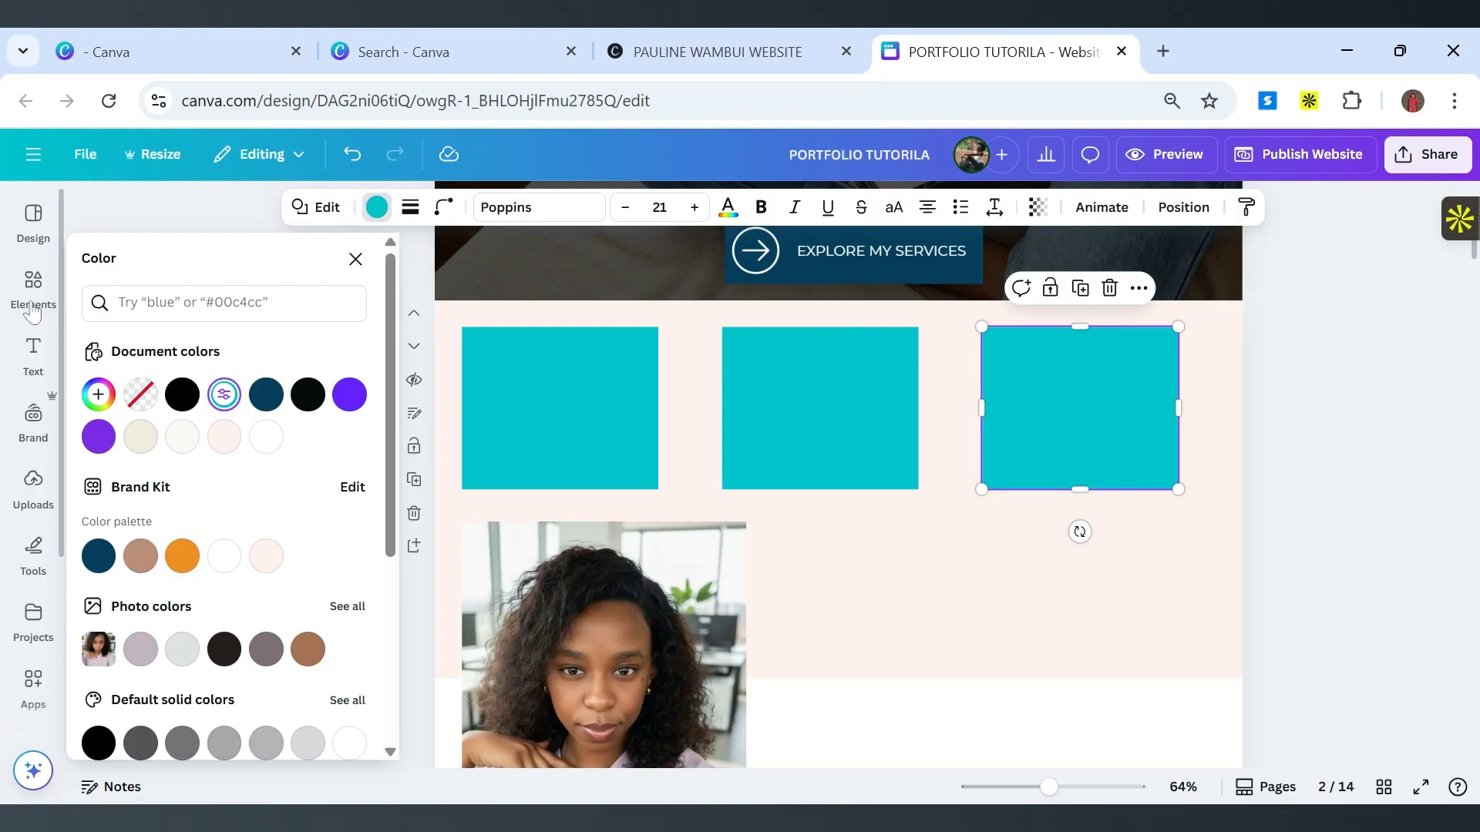
{"action": "left_click", "coordinate": [33, 307]}
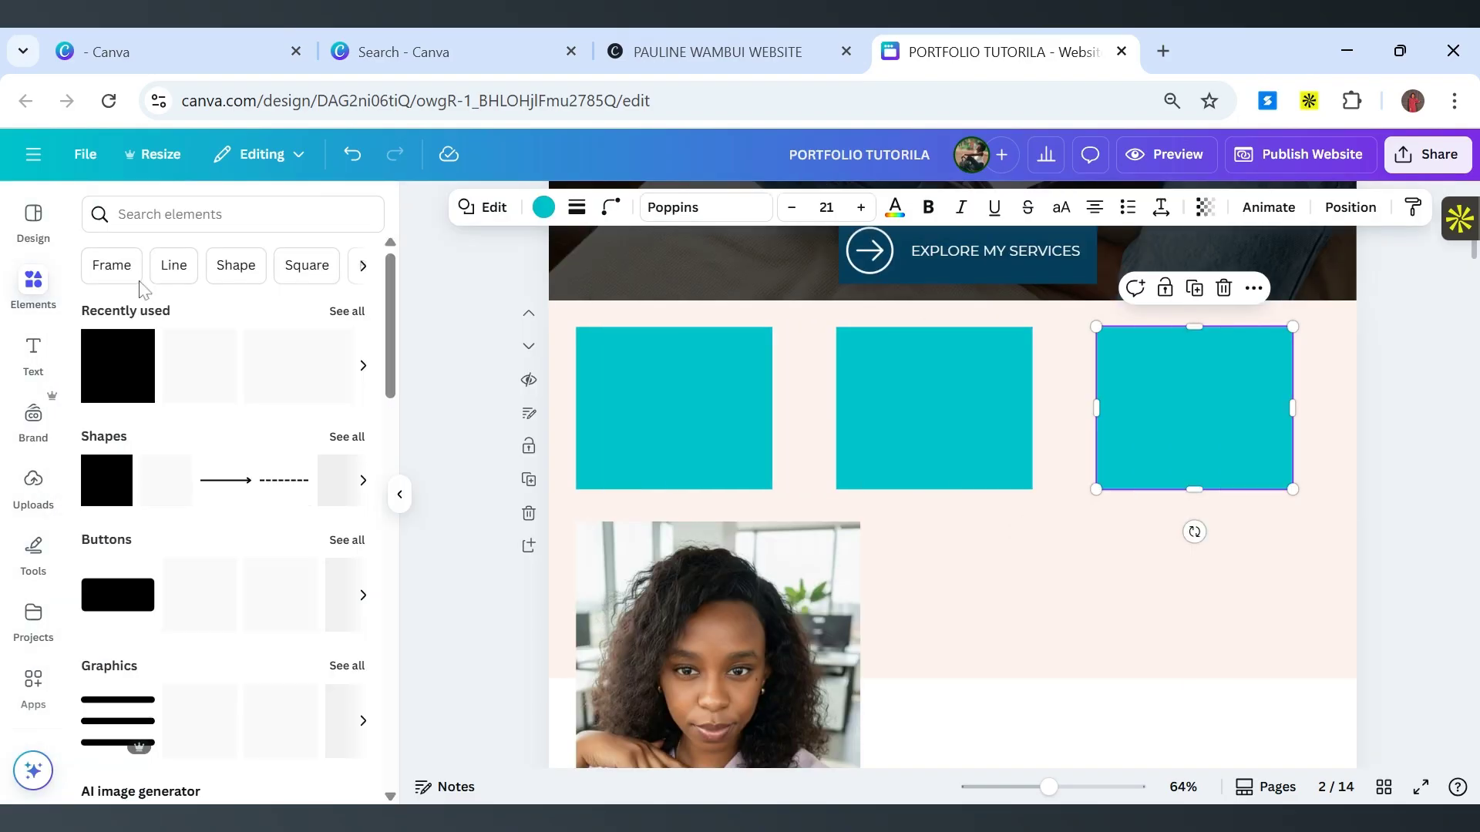
{"action": "left_click", "coordinate": [169, 214]}
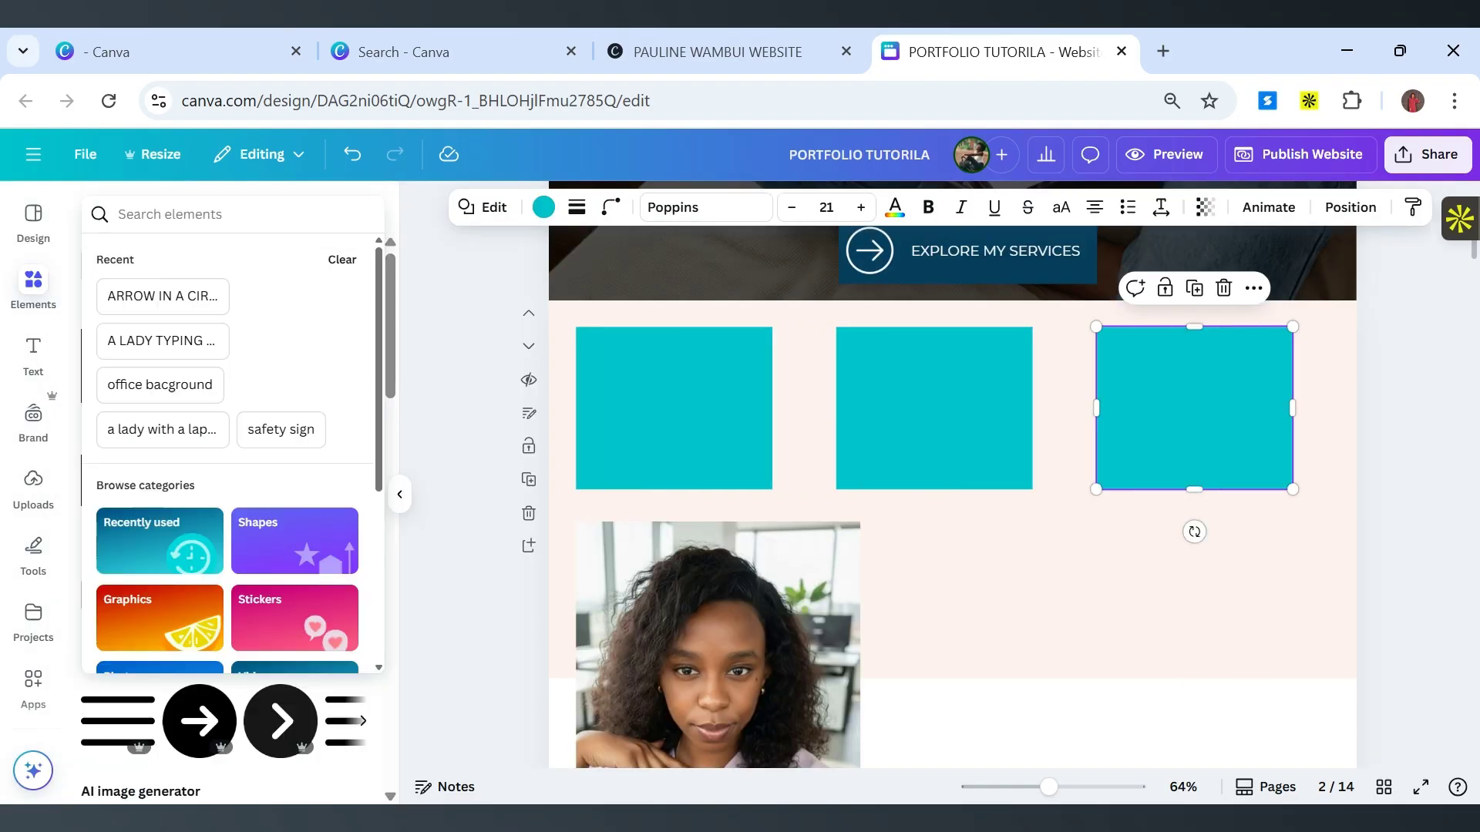
{"action": "type", "text": "ADMI"}
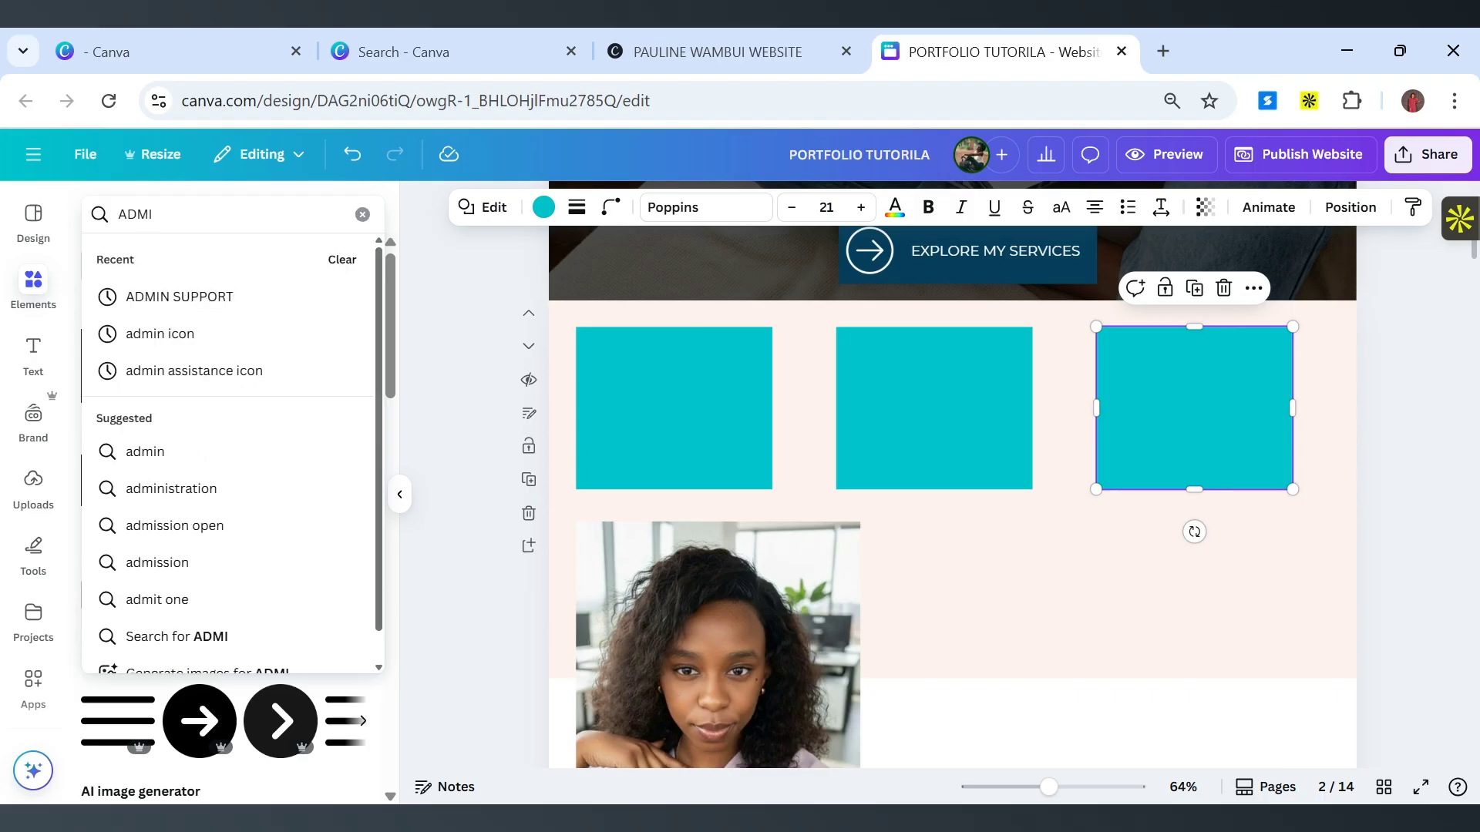
{"action": "type", "text": "N"}
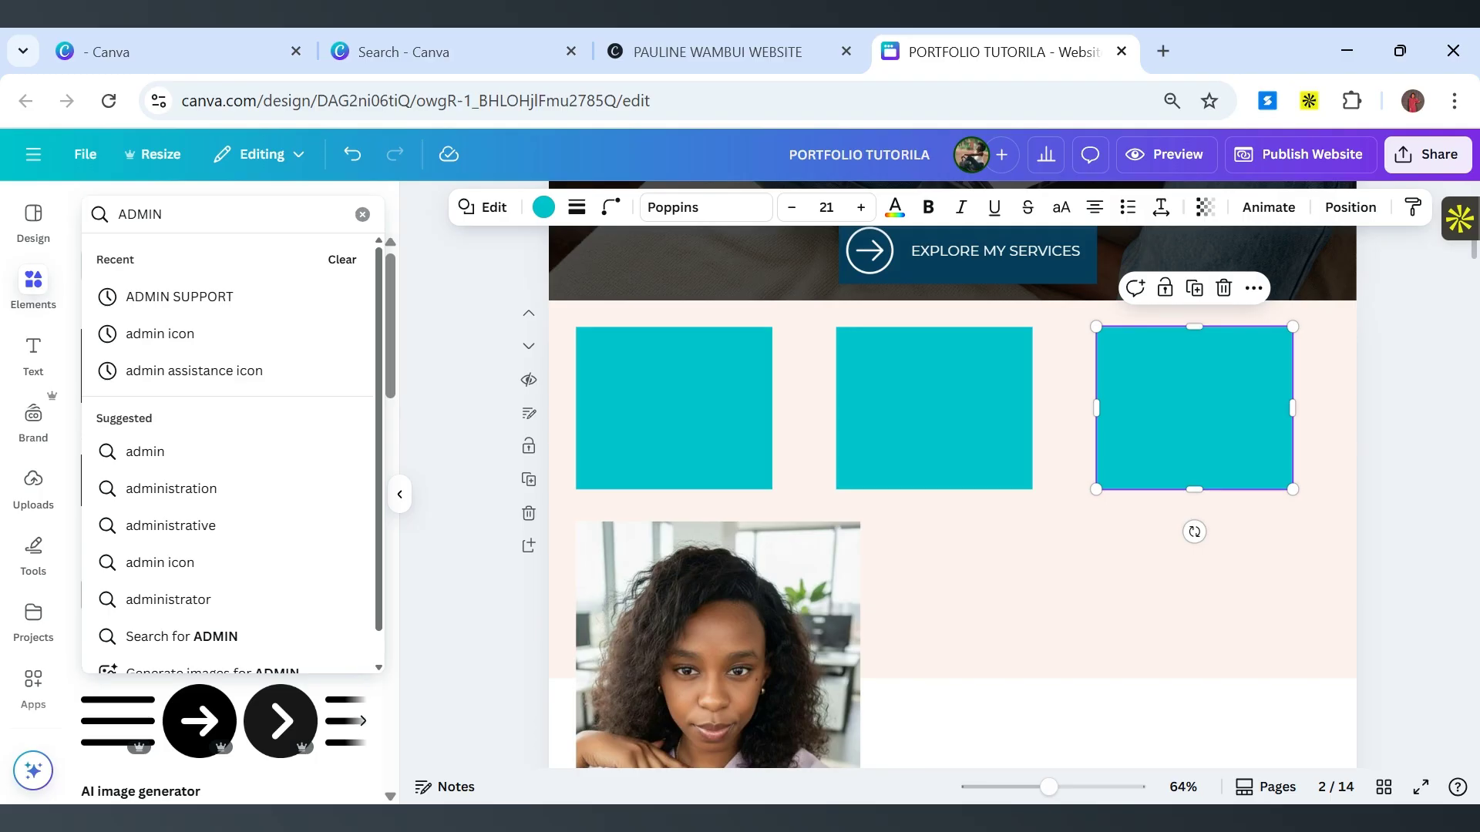
{"action": "left_click", "coordinate": [183, 335]}
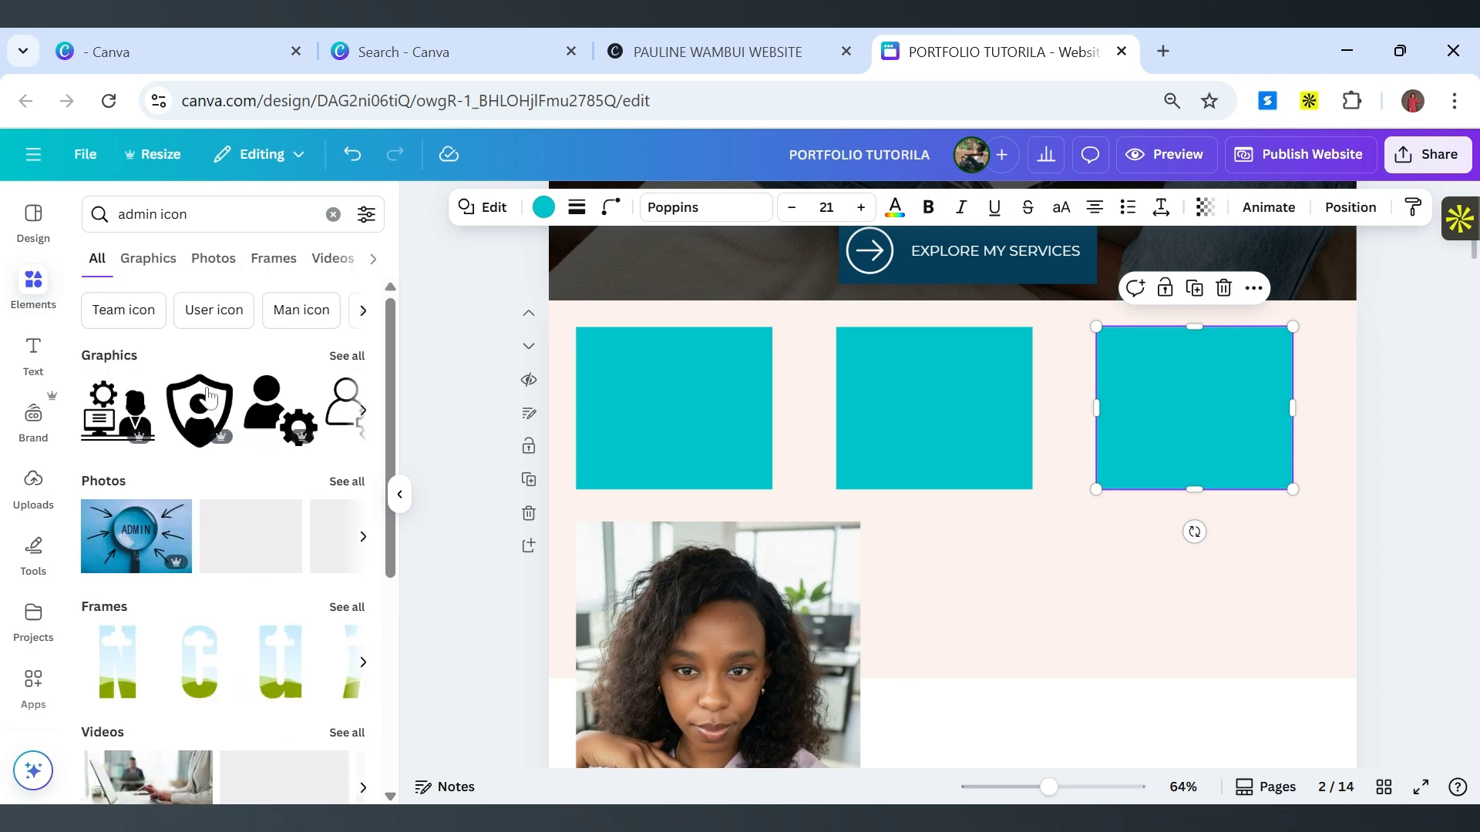
{"action": "left_click", "coordinate": [347, 357]}
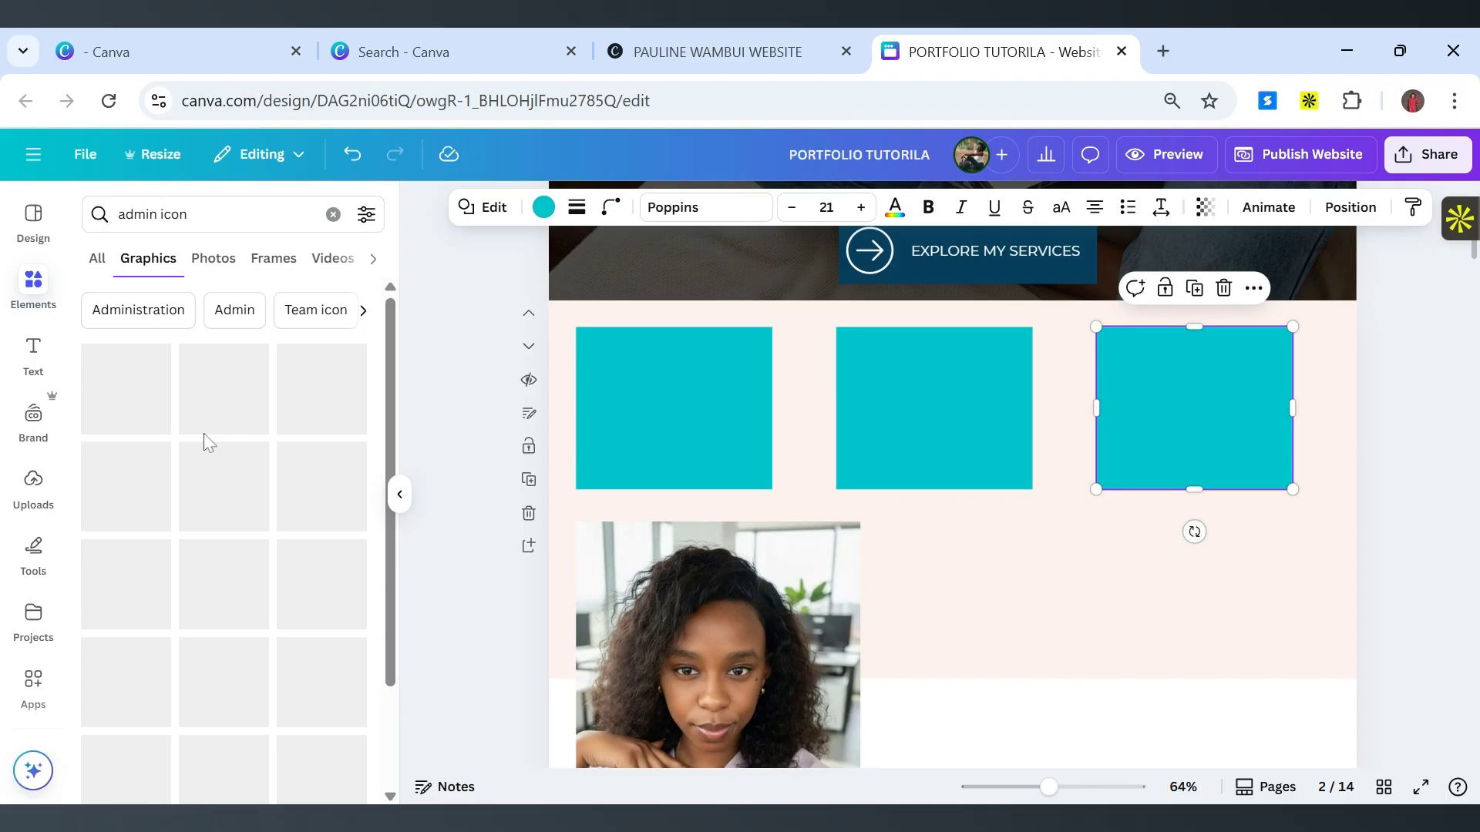
Insert the black headset person graphic, shrink it and place it in the upper part of the first turquoise card.
{"action": "scroll", "coordinate": [314, 470], "scroll_direction": "down", "scroll_amount": 3}
{"action": "scroll", "coordinate": [313, 470], "scroll_direction": "down", "scroll_amount": 3}
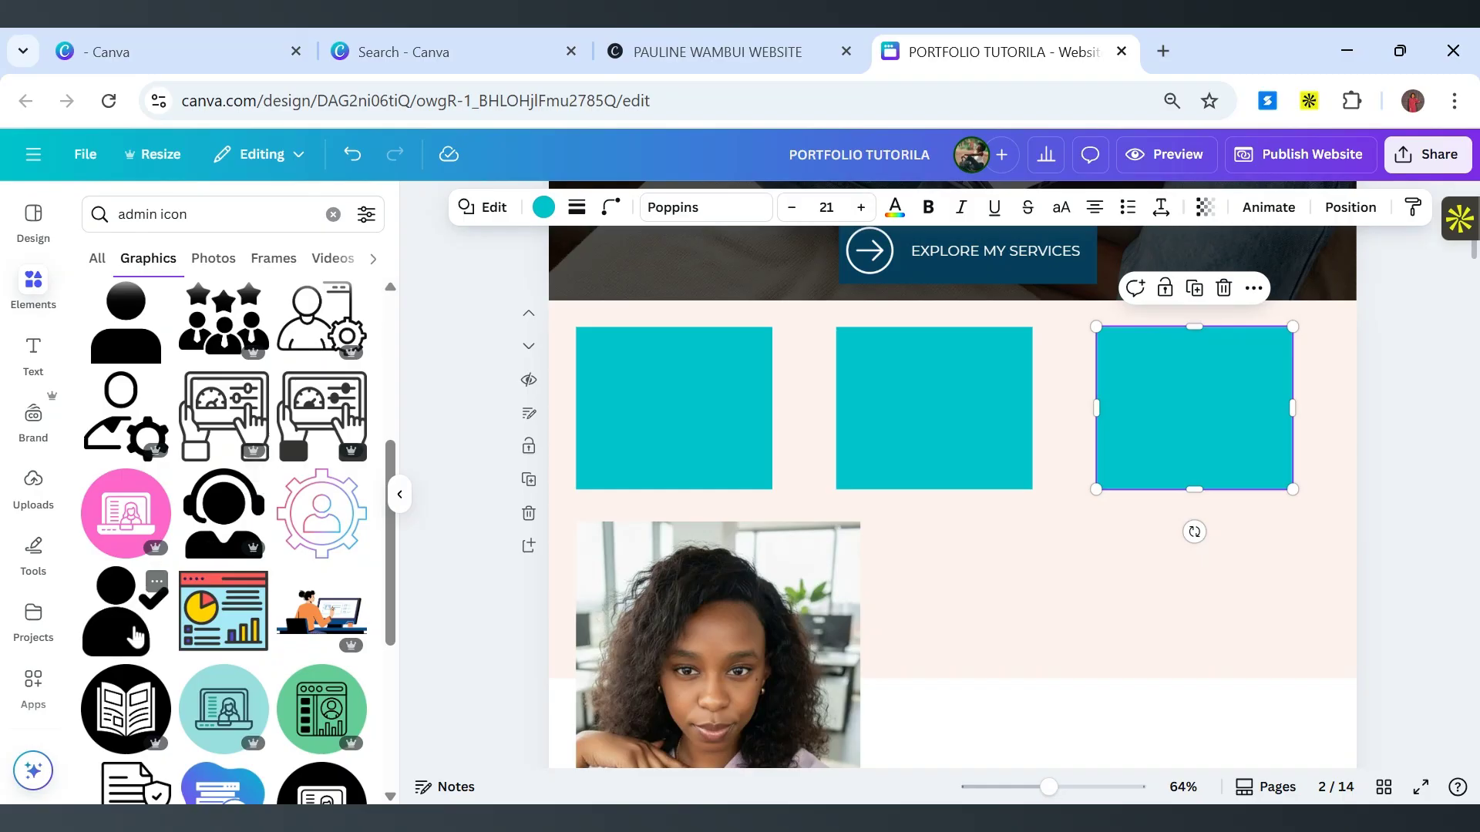
{"action": "left_click", "coordinate": [232, 520]}
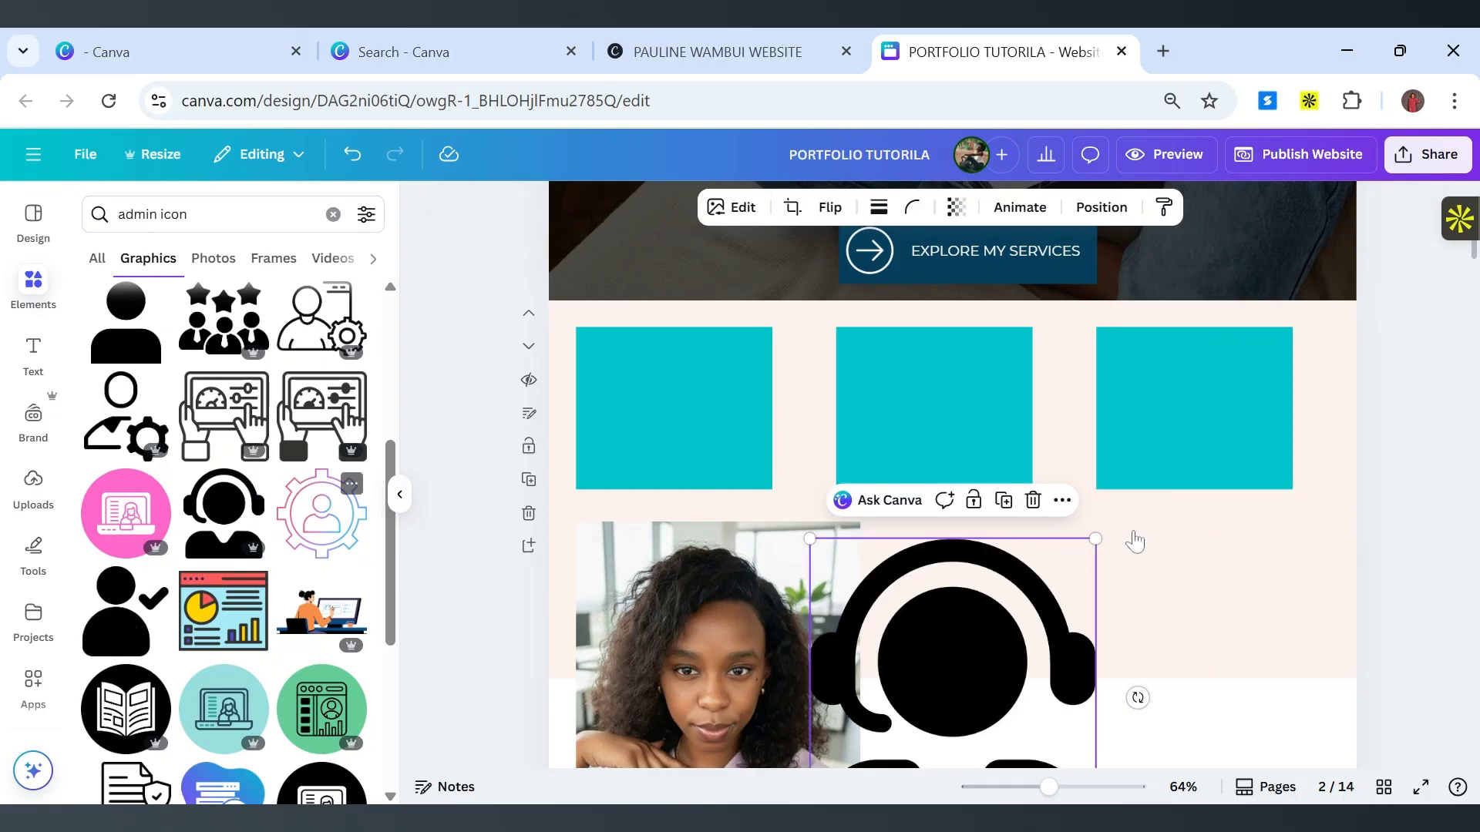
{"action": "scroll", "coordinate": [1135, 542], "scroll_direction": "down", "scroll_amount": 3}
{"action": "left_click_drag", "start_coordinate": [1094, 626], "coordinate": [892, 397]}
{"action": "scroll", "coordinate": [909, 501], "scroll_direction": "up", "scroll_amount": 2}
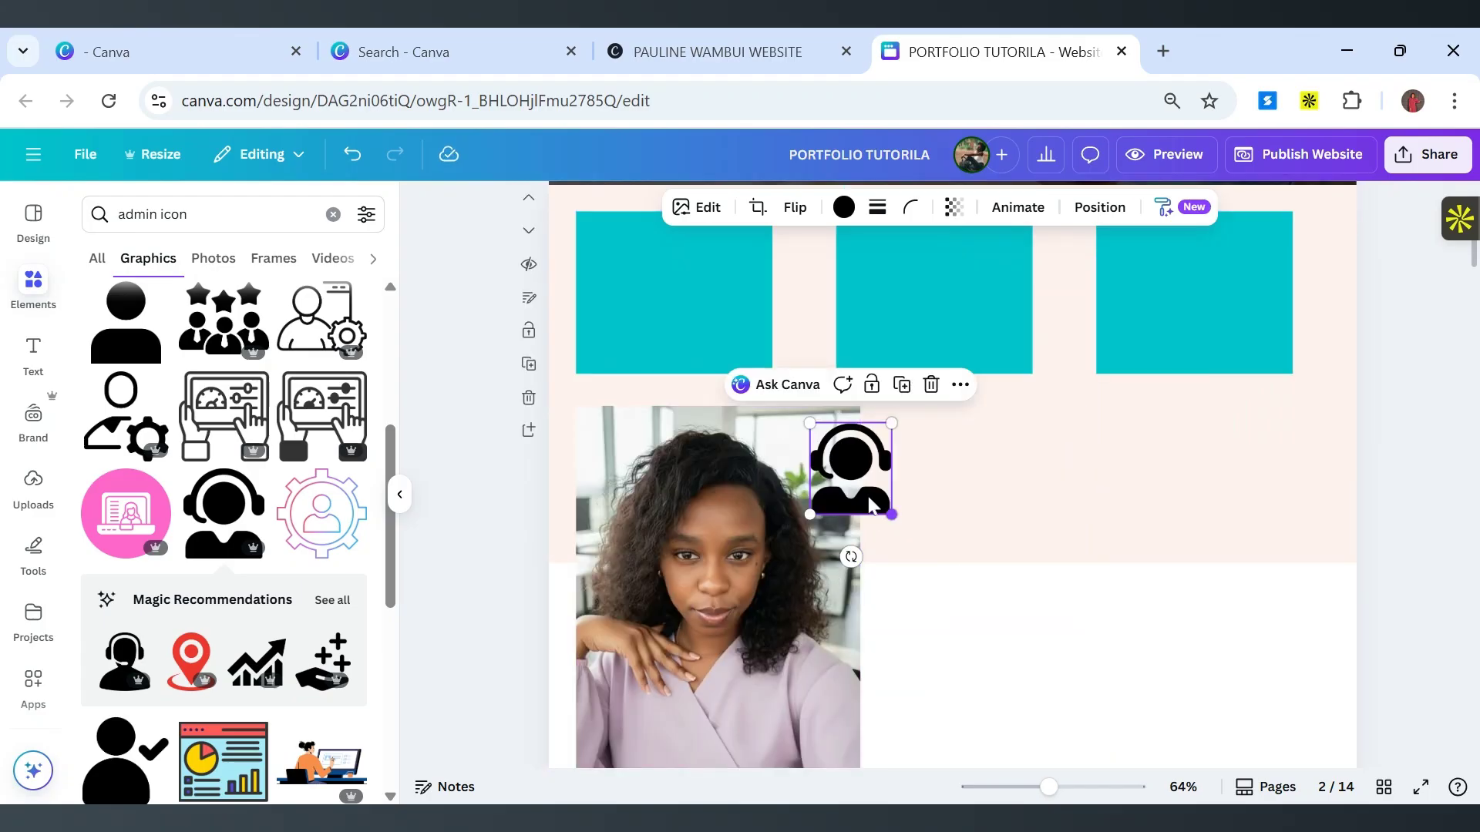
{"action": "left_click_drag", "start_coordinate": [891, 515], "coordinate": [618, 261]}
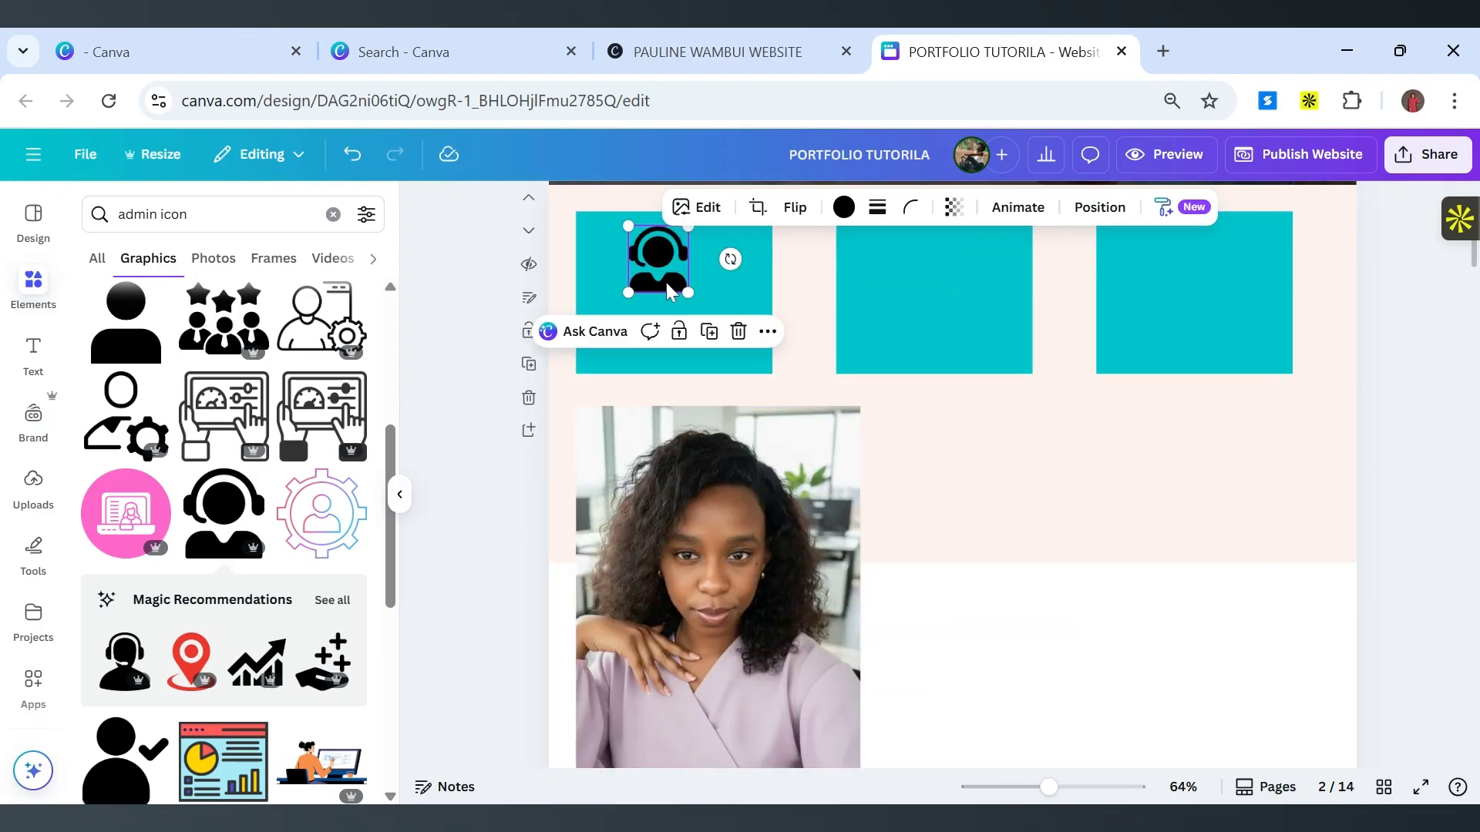
Add a subheading text box below the headset icon and widen it so the text fits on one line.
{"action": "left_click", "coordinate": [33, 353]}
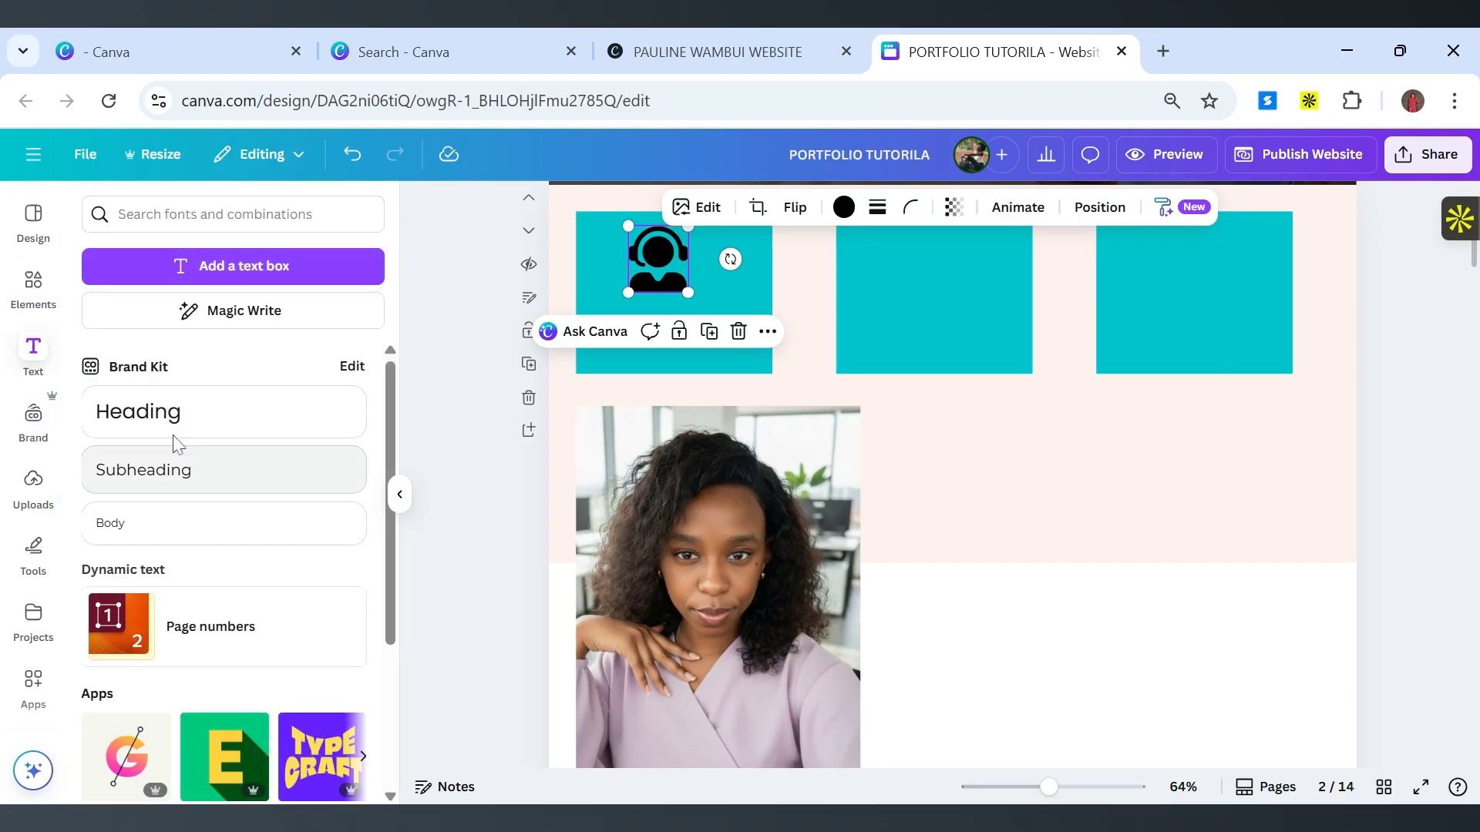
{"action": "left_click", "coordinate": [185, 472]}
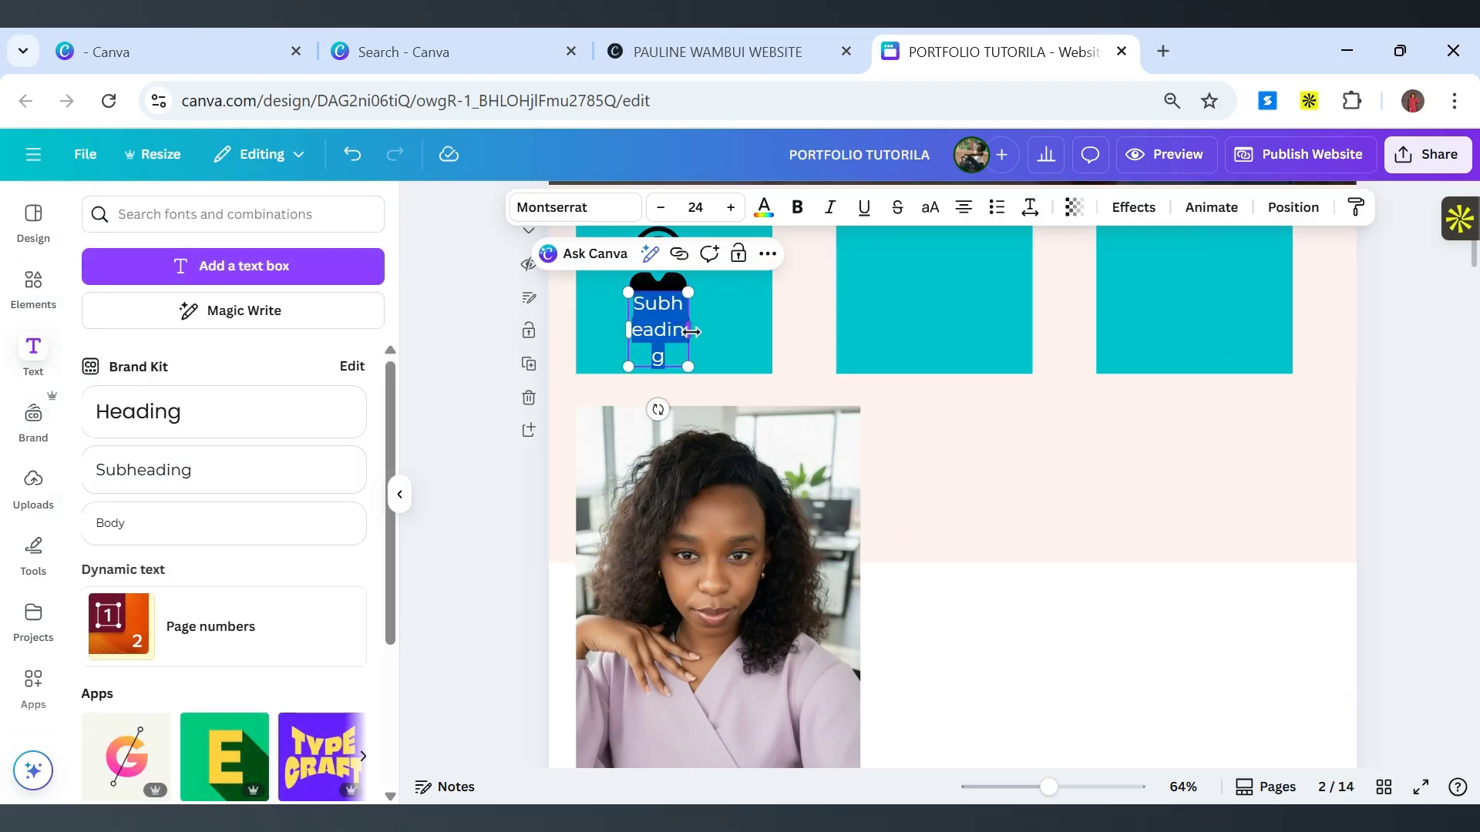
{"action": "left_click_drag", "start_coordinate": [691, 332], "coordinate": [699, 376]}
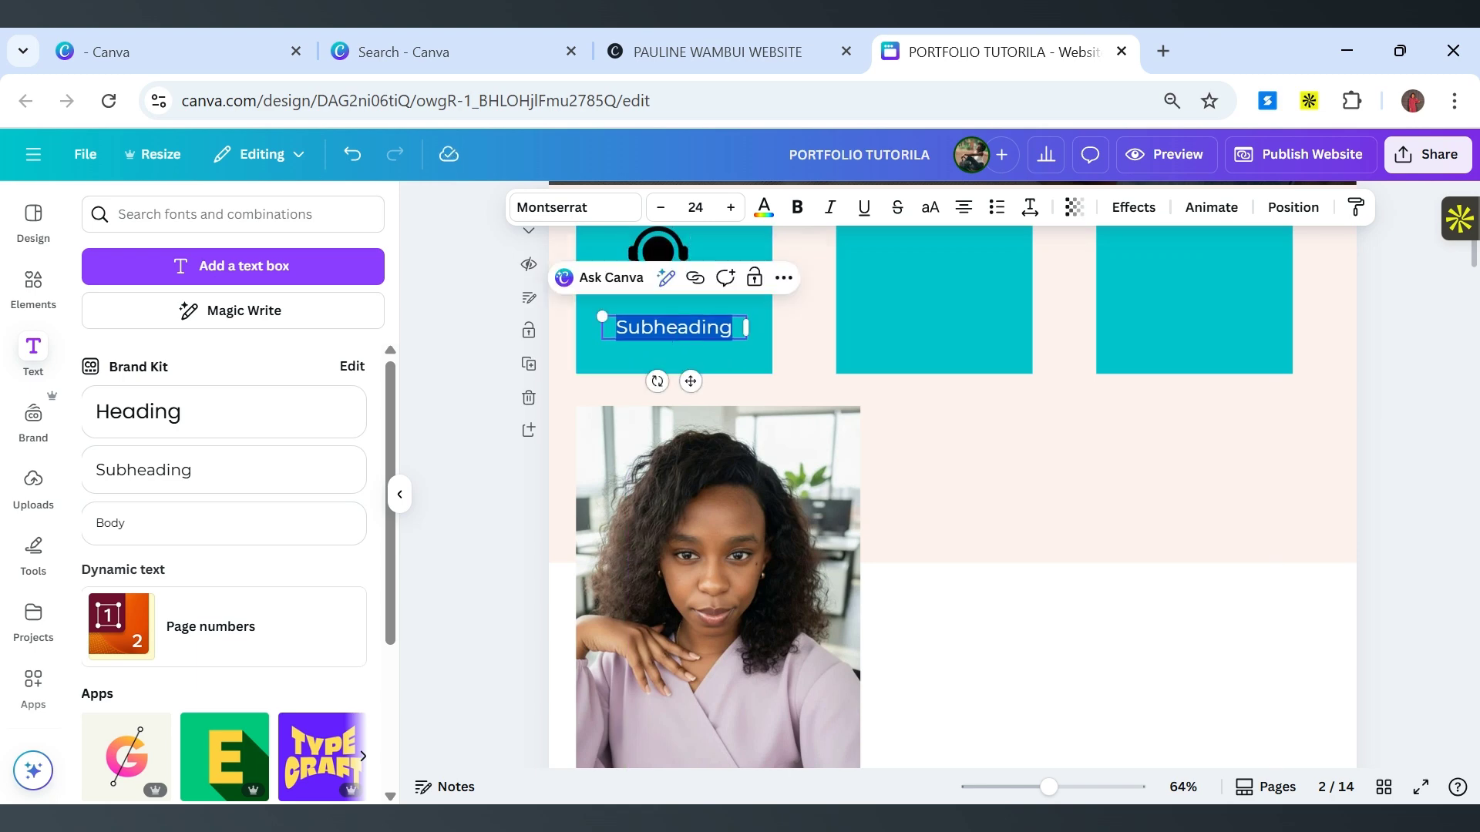
Replace the placeholder text with "Admin Support" on two lines and narrow the text box within the first card.
{"action": "key", "text": "BackSpace"}
{"action": "type", "text": "Ad"}
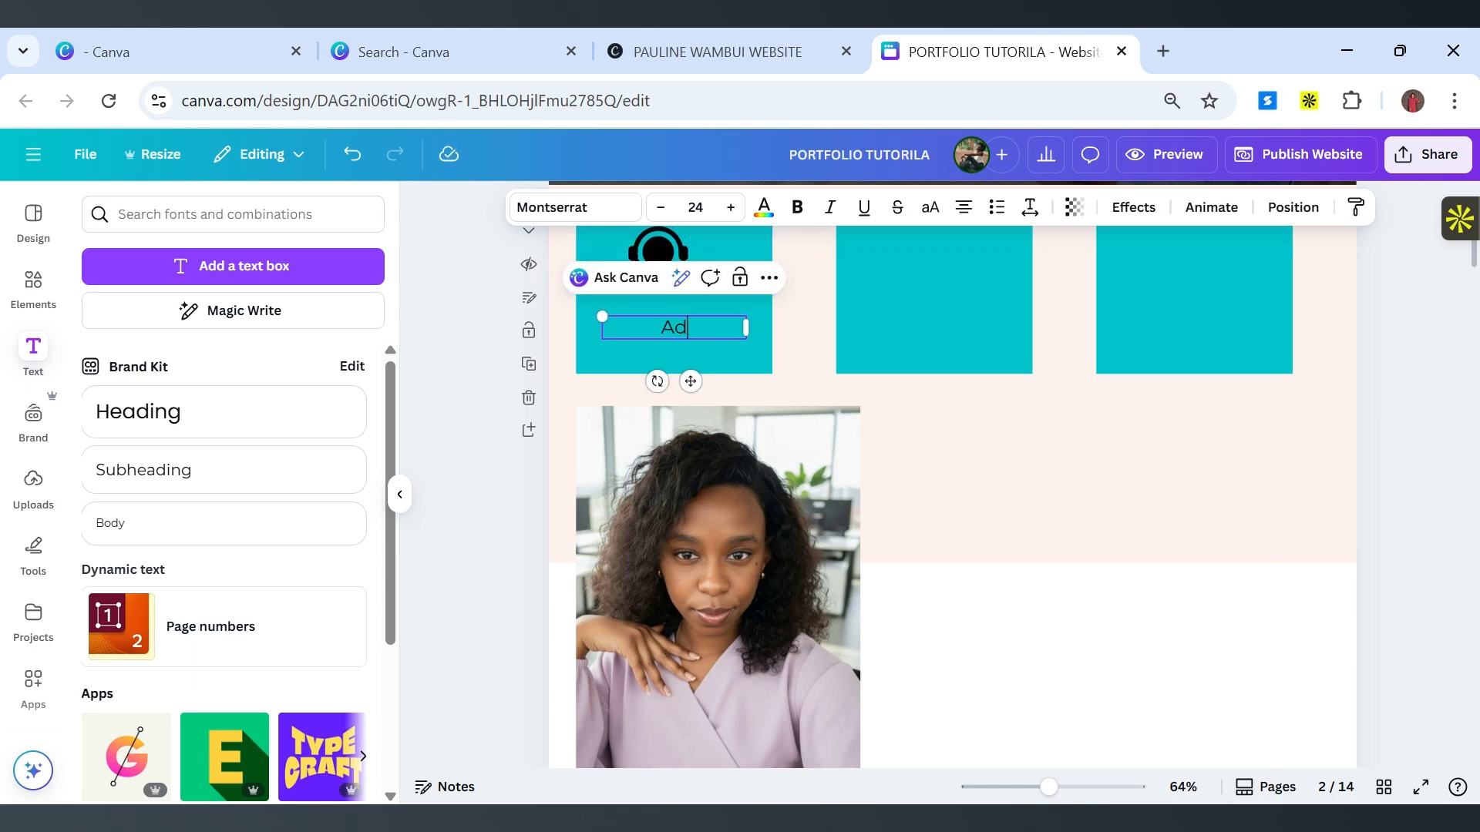
{"action": "type", "text": "min"}
{"action": "key", "text": "Return"}
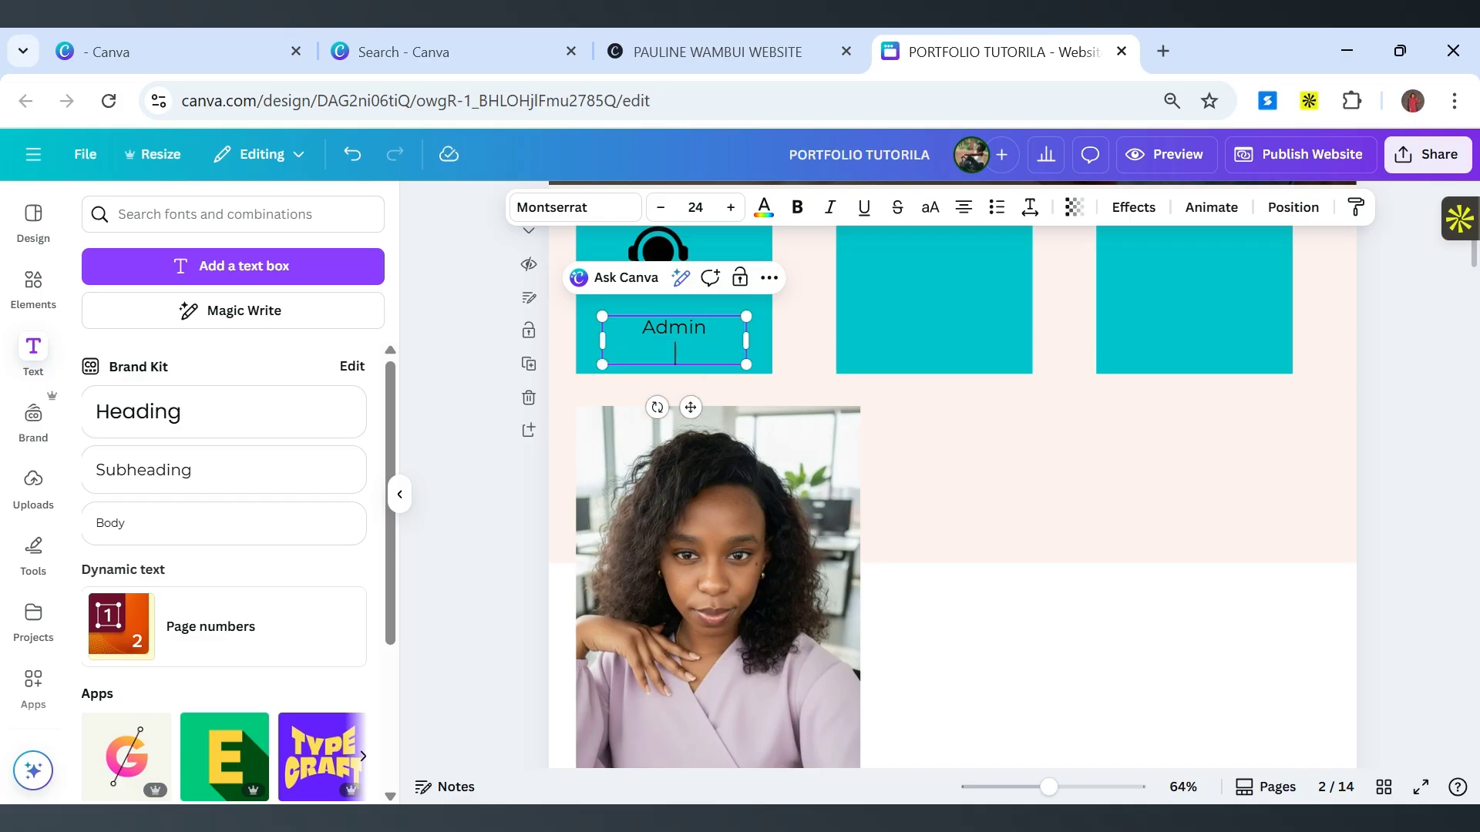
{"action": "type", "text": "Support"}
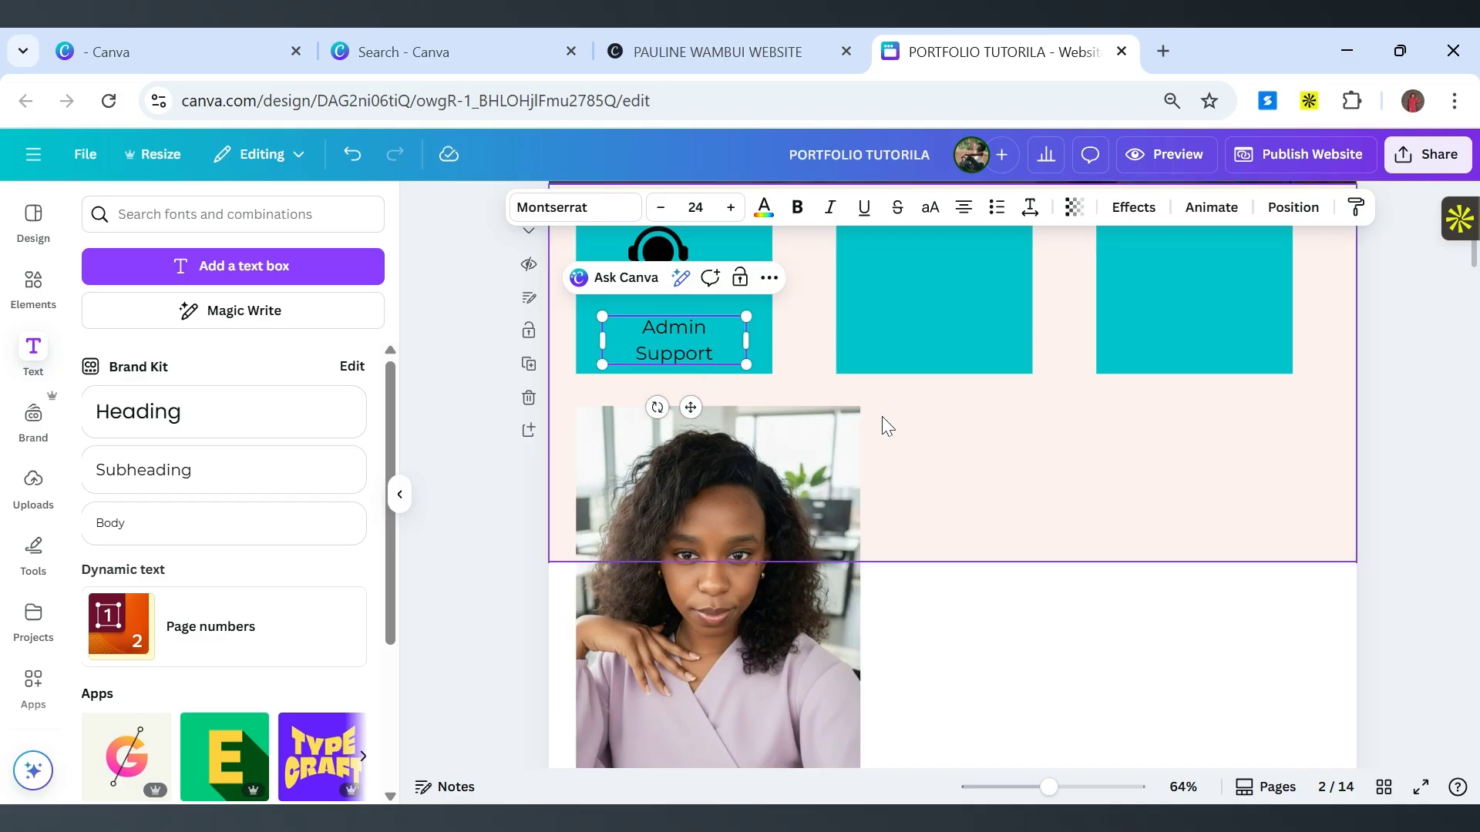
{"action": "mouse_move", "coordinate": [746, 339]}
{"action": "left_mouse_down"}
{"action": "mouse_move", "coordinate": [813, 348]}
{"action": "mouse_move", "coordinate": [736, 349]}
{"action": "left_mouse_up"}
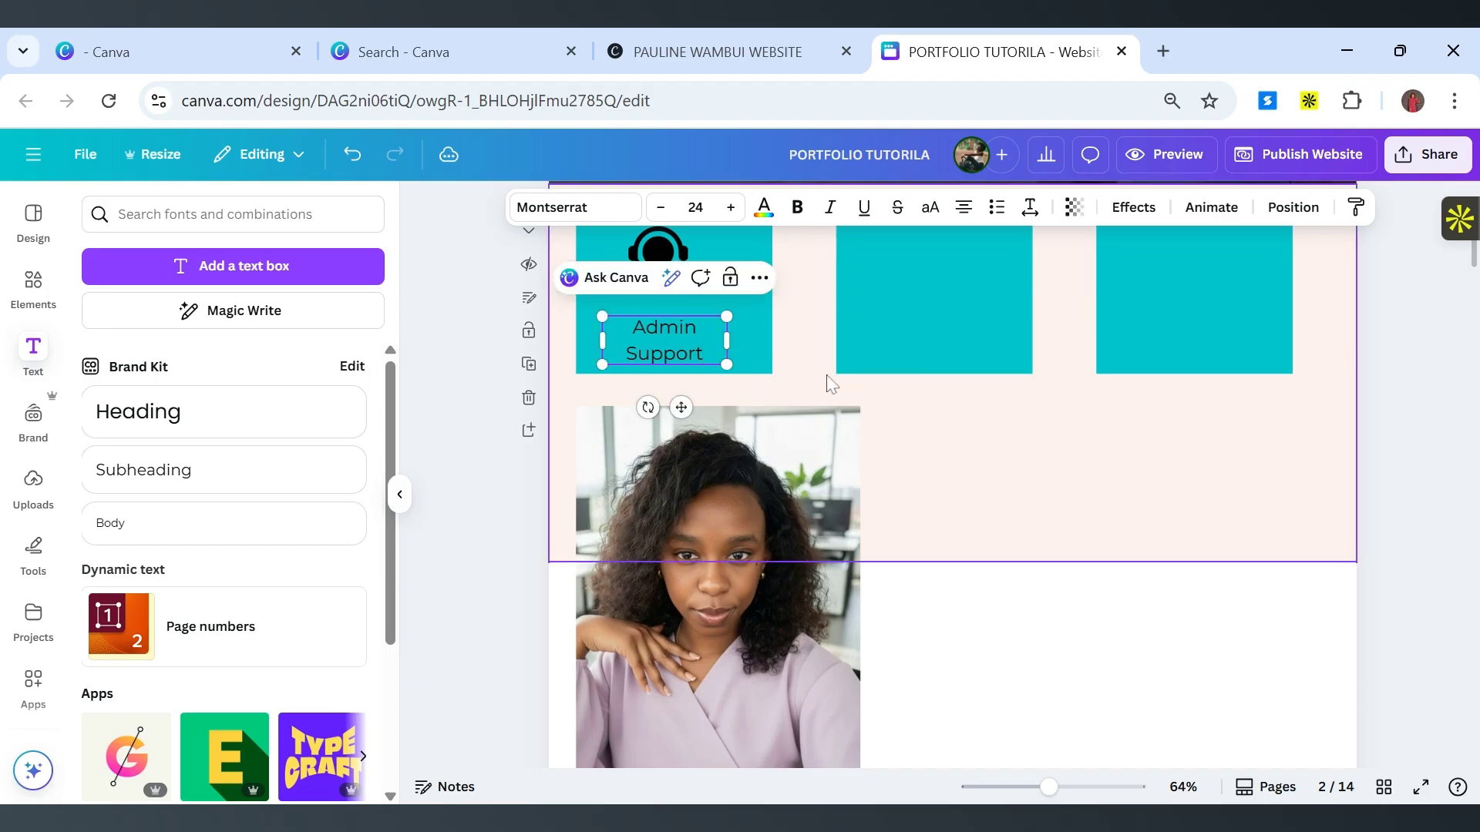
{"action": "left_click", "coordinate": [1008, 485]}
{"action": "scroll", "coordinate": [794, 412], "scroll_direction": "up", "scroll_amount": 2}
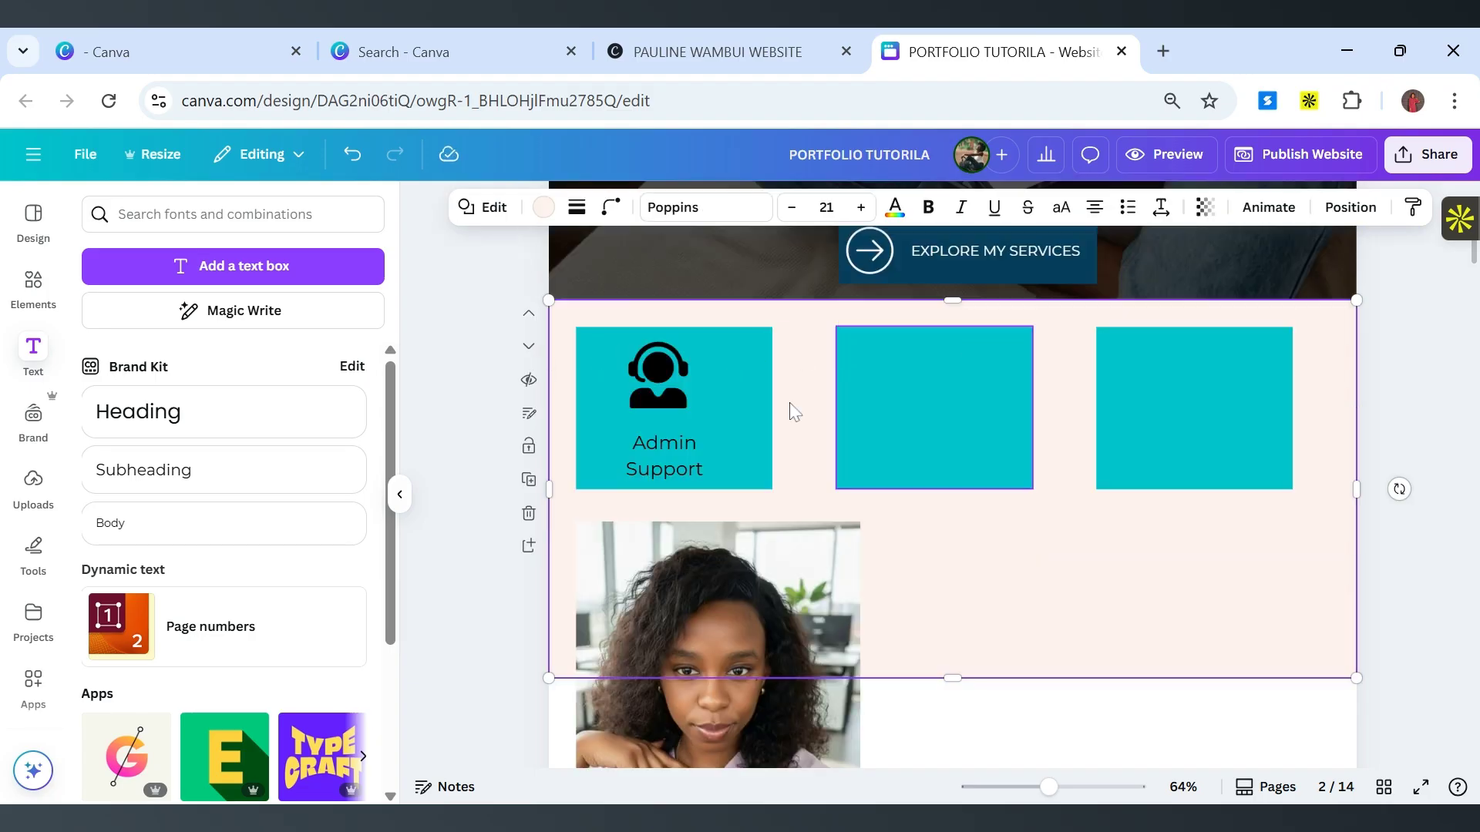
Examine the service cards and the introduction section beside the portrait on the reference website.
{"action": "left_click", "coordinate": [742, 35]}
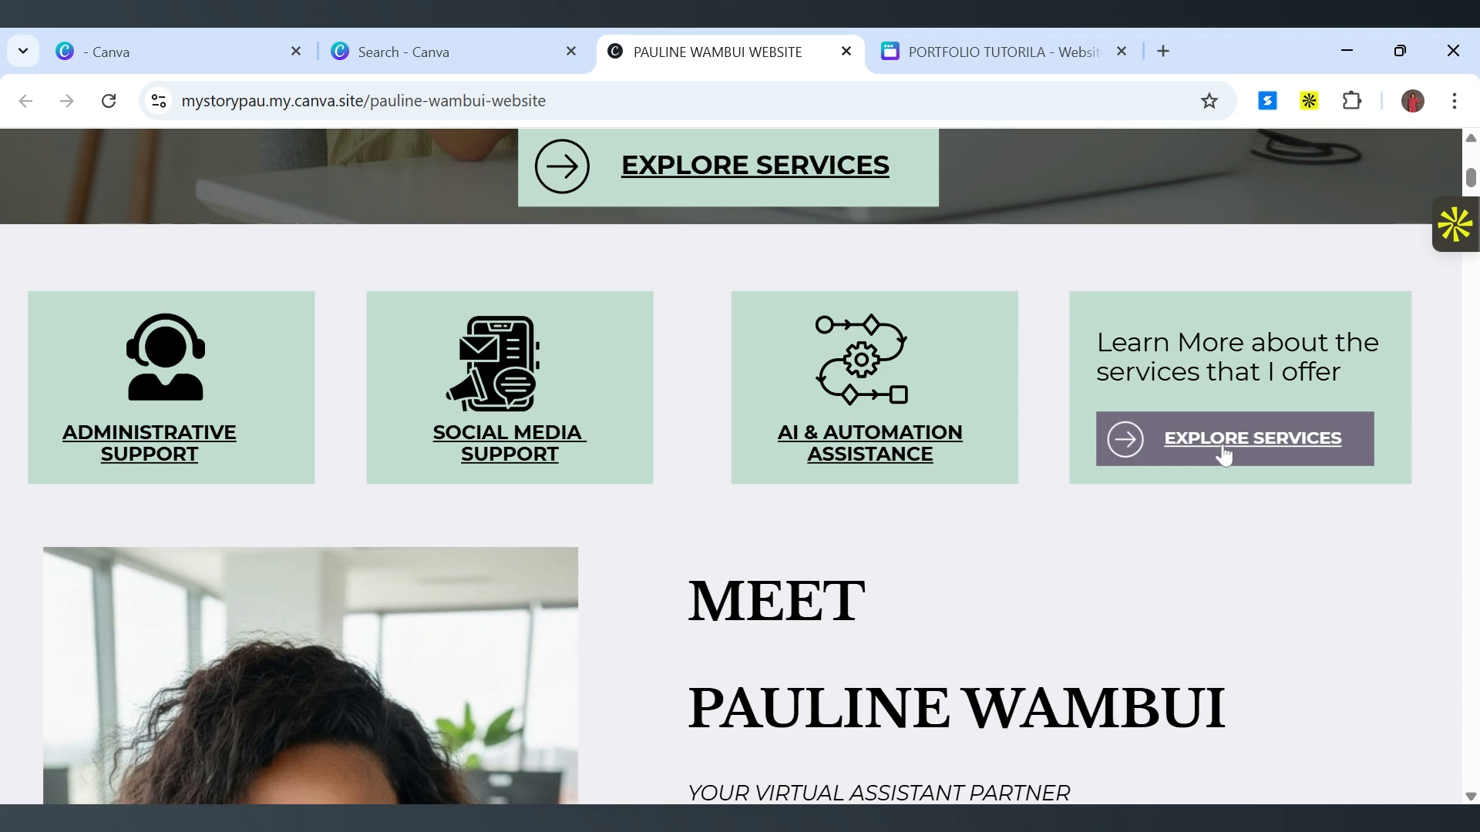
{"action": "scroll", "coordinate": [1226, 455], "scroll_direction": "down", "scroll_amount": 8}
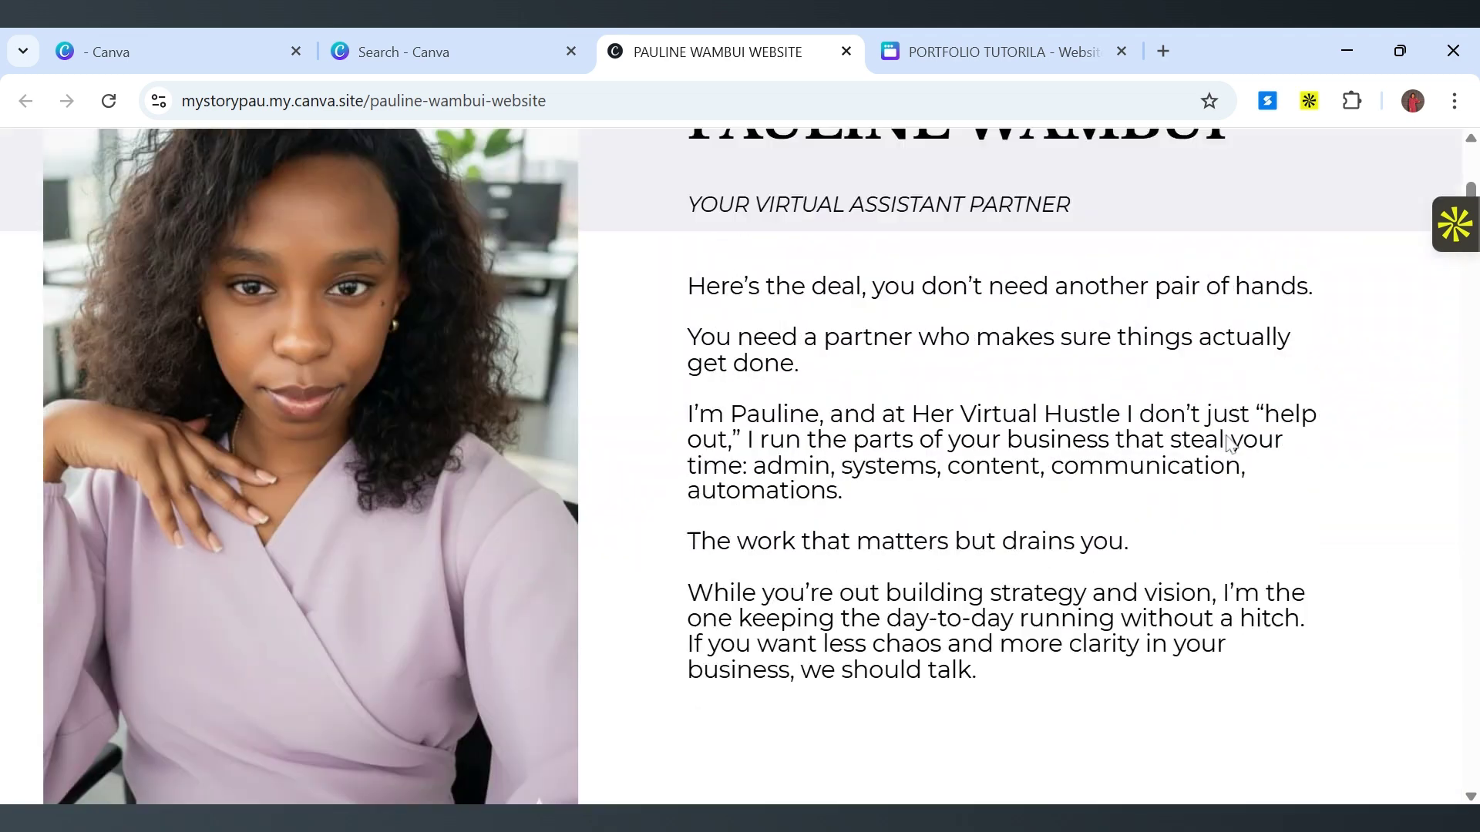
{"action": "scroll", "coordinate": [1227, 443], "scroll_direction": "up", "scroll_amount": 5}
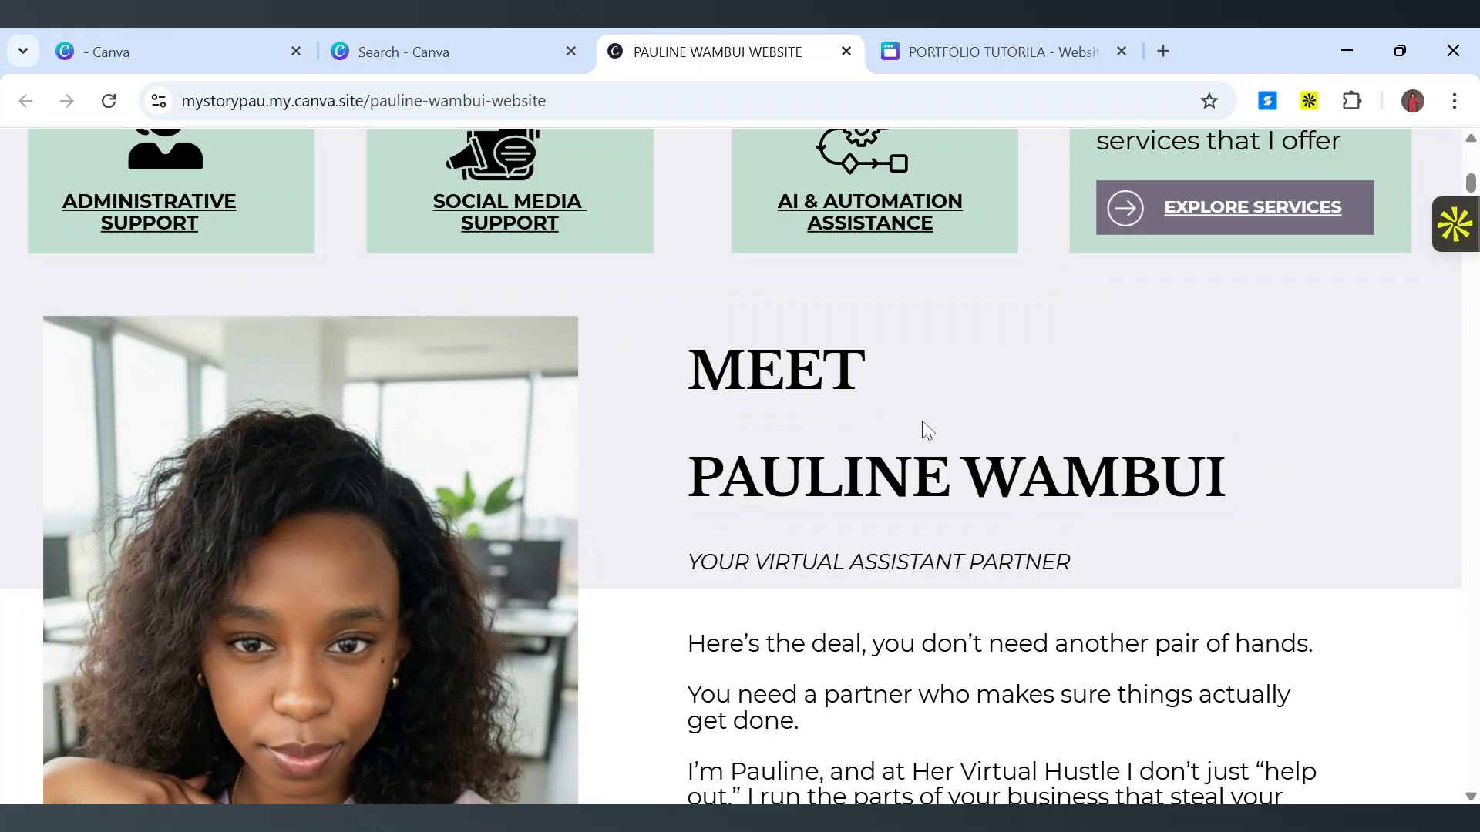
Shorten the design page holding the cards and portrait so it ends just below the photo.
{"action": "left_click", "coordinate": [981, 35]}
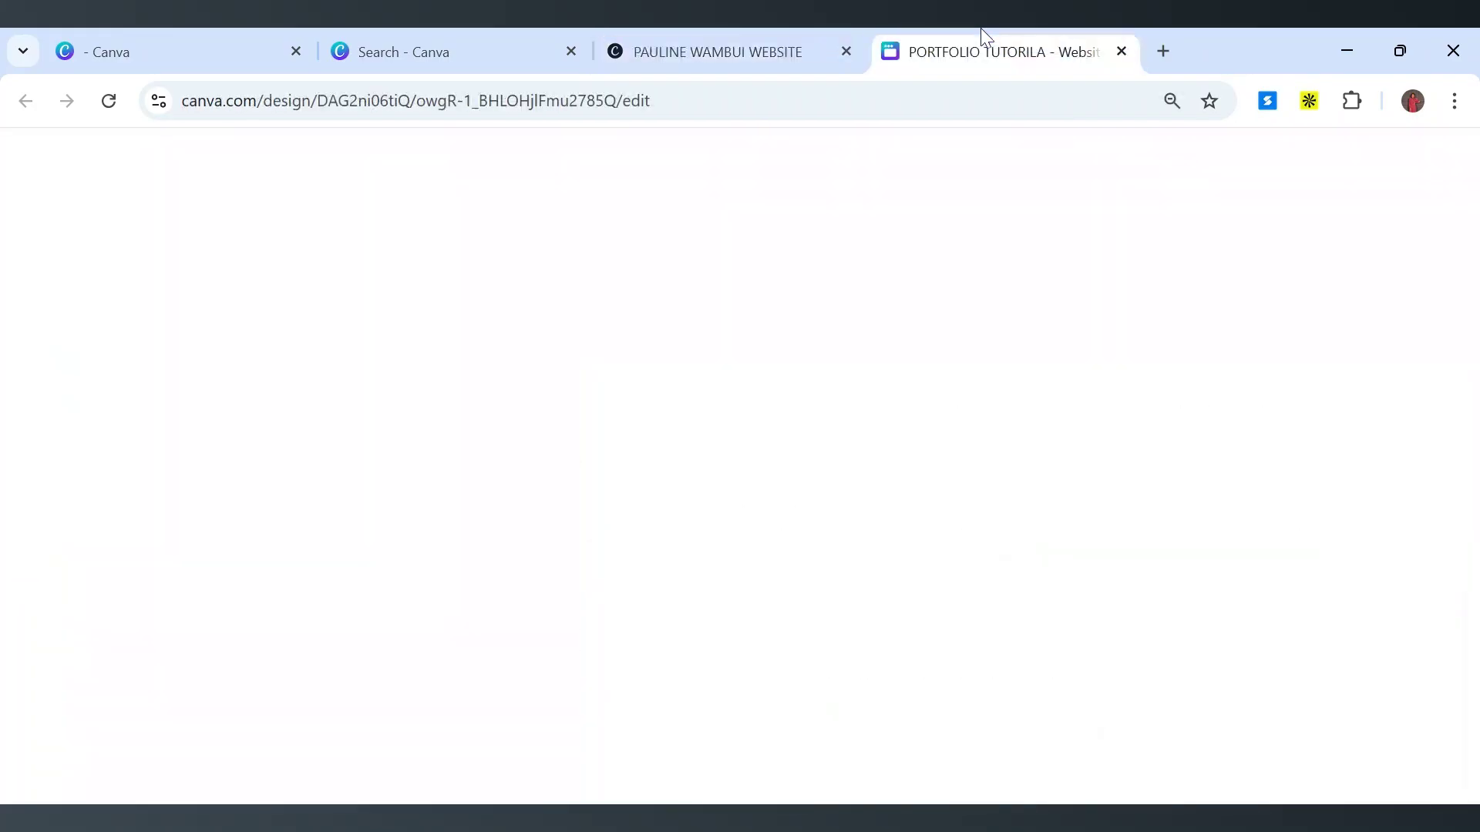
{"action": "scroll", "coordinate": [1015, 540], "scroll_direction": "down", "scroll_amount": 3}
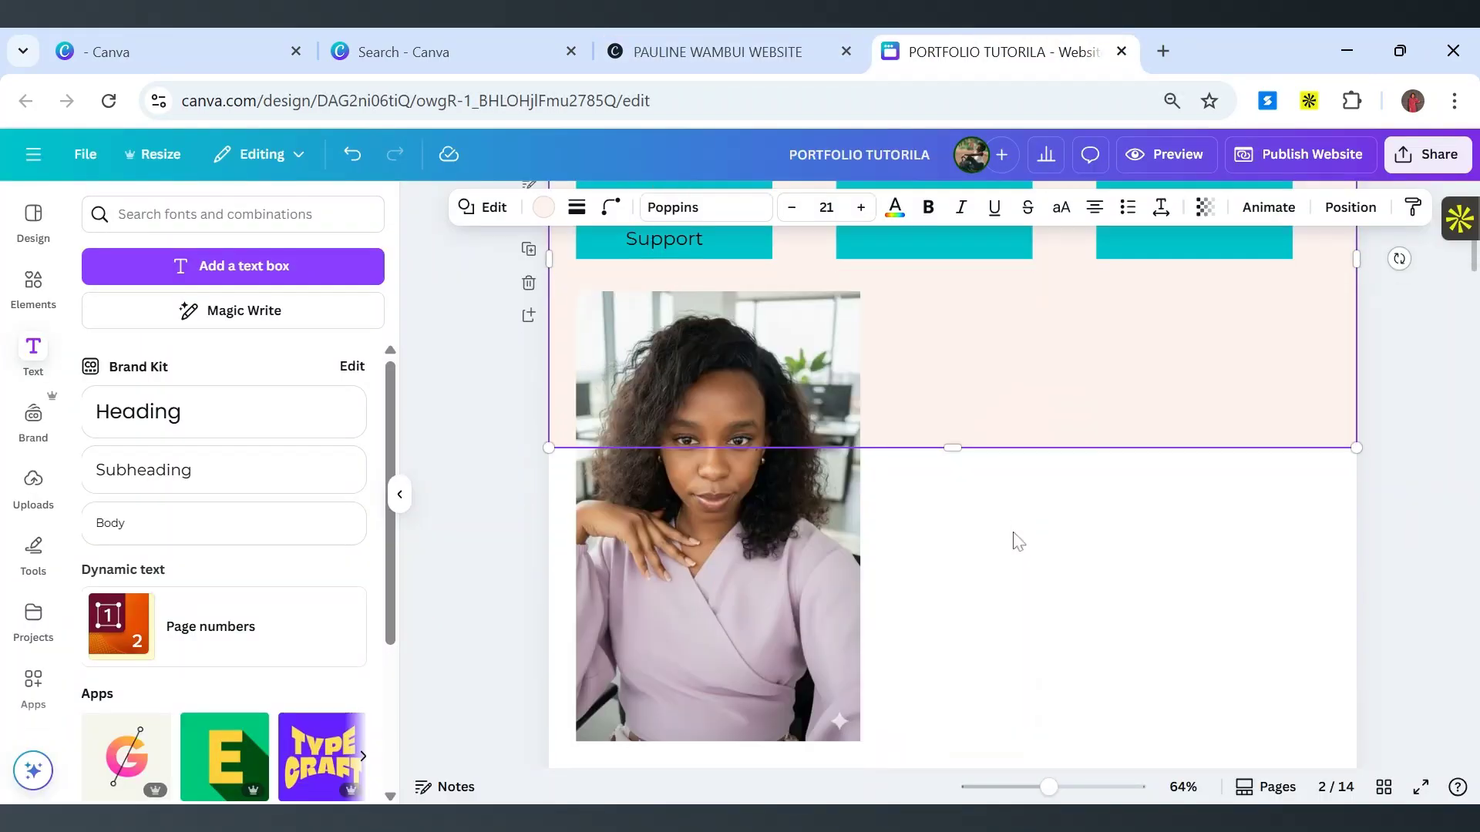
{"action": "left_click", "coordinate": [1070, 508]}
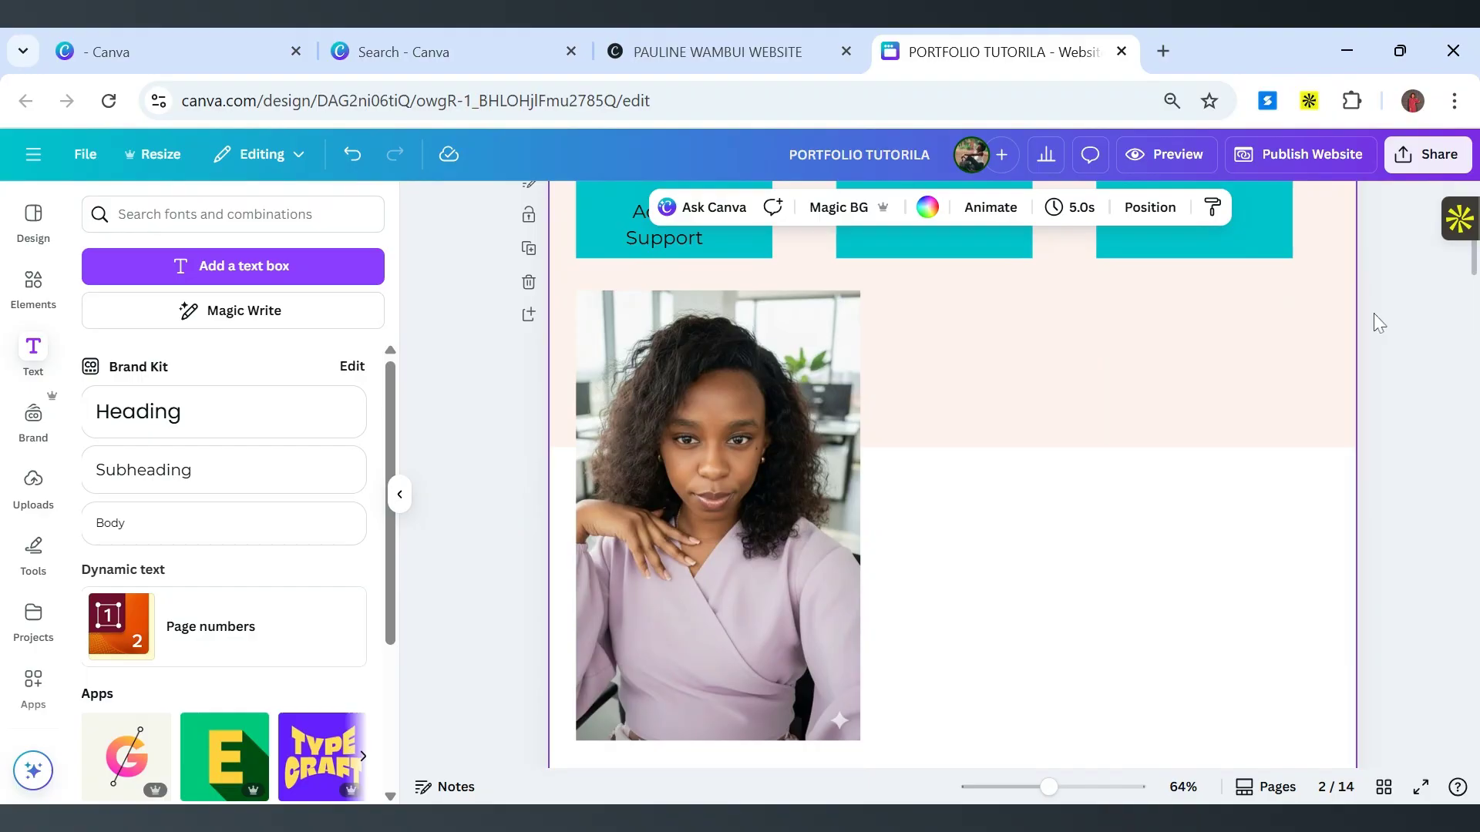
{"action": "scroll", "coordinate": [1153, 562], "scroll_direction": "down", "scroll_amount": 4}
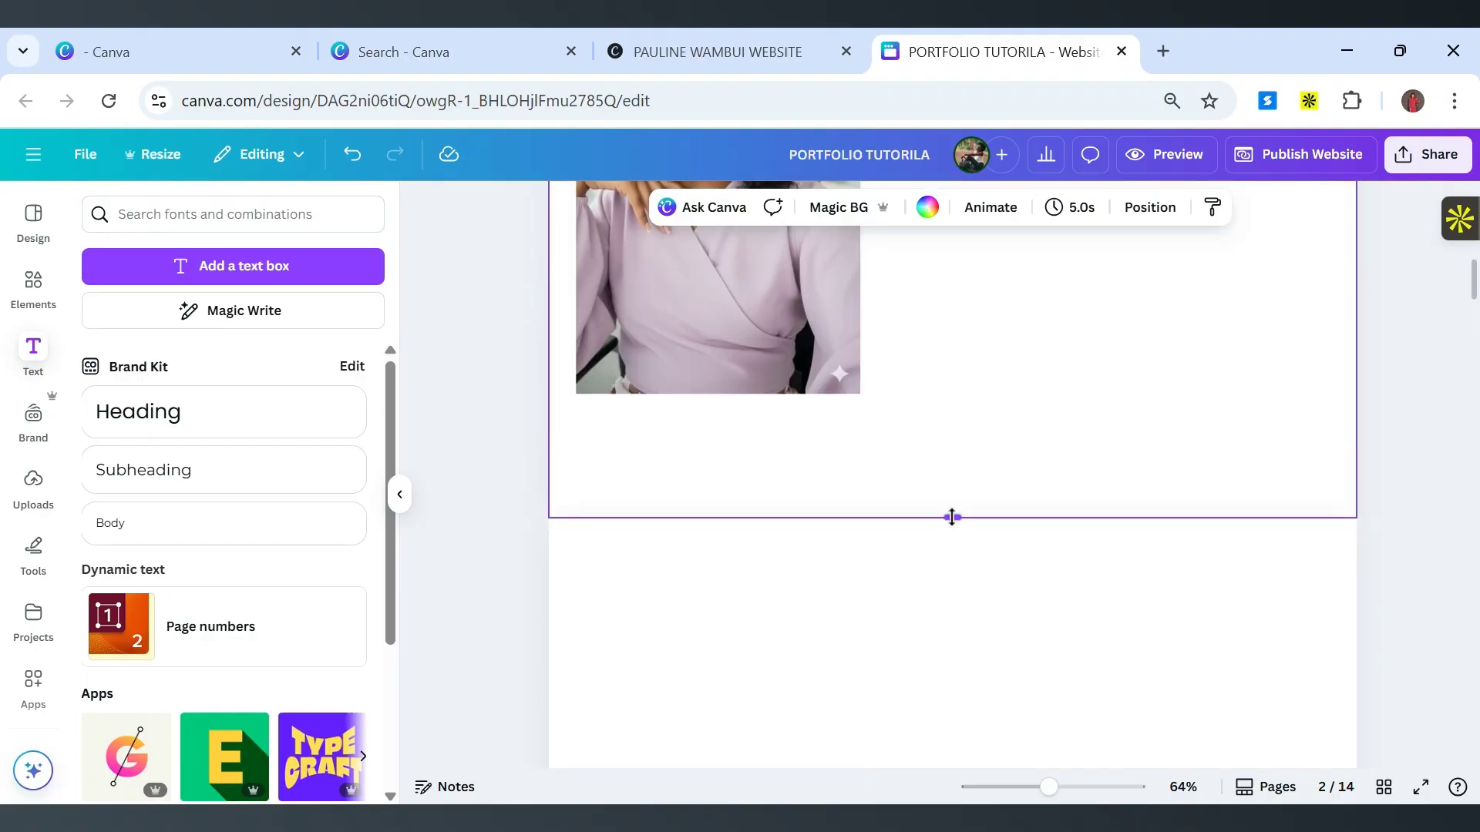
{"action": "left_click_drag", "start_coordinate": [952, 518], "coordinate": [949, 473]}
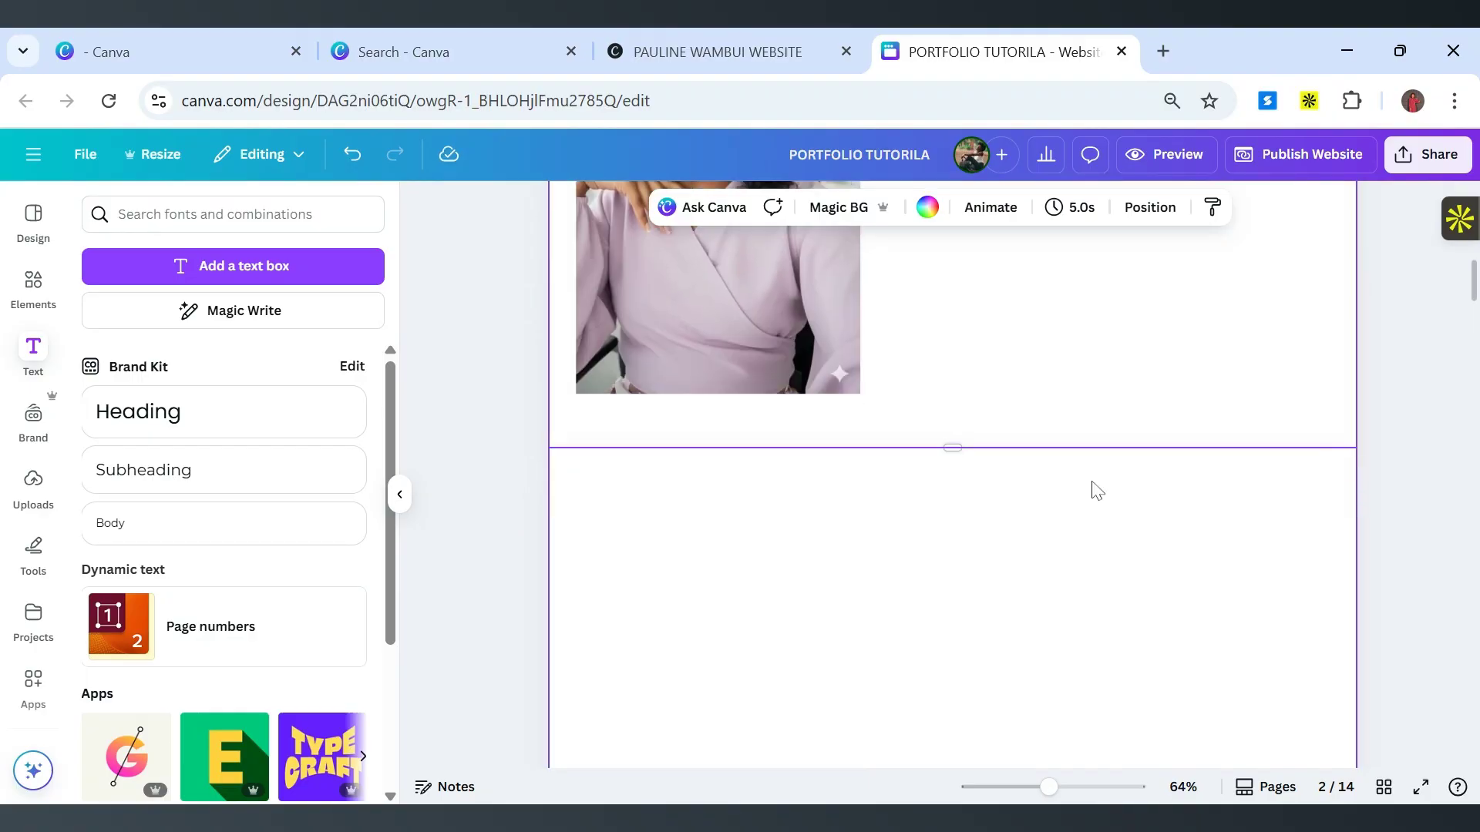
Review the design from its header to the blank third page, and examine the services section on the reference website.
{"action": "scroll", "coordinate": [1094, 489], "scroll_direction": "up", "scroll_amount": 10}
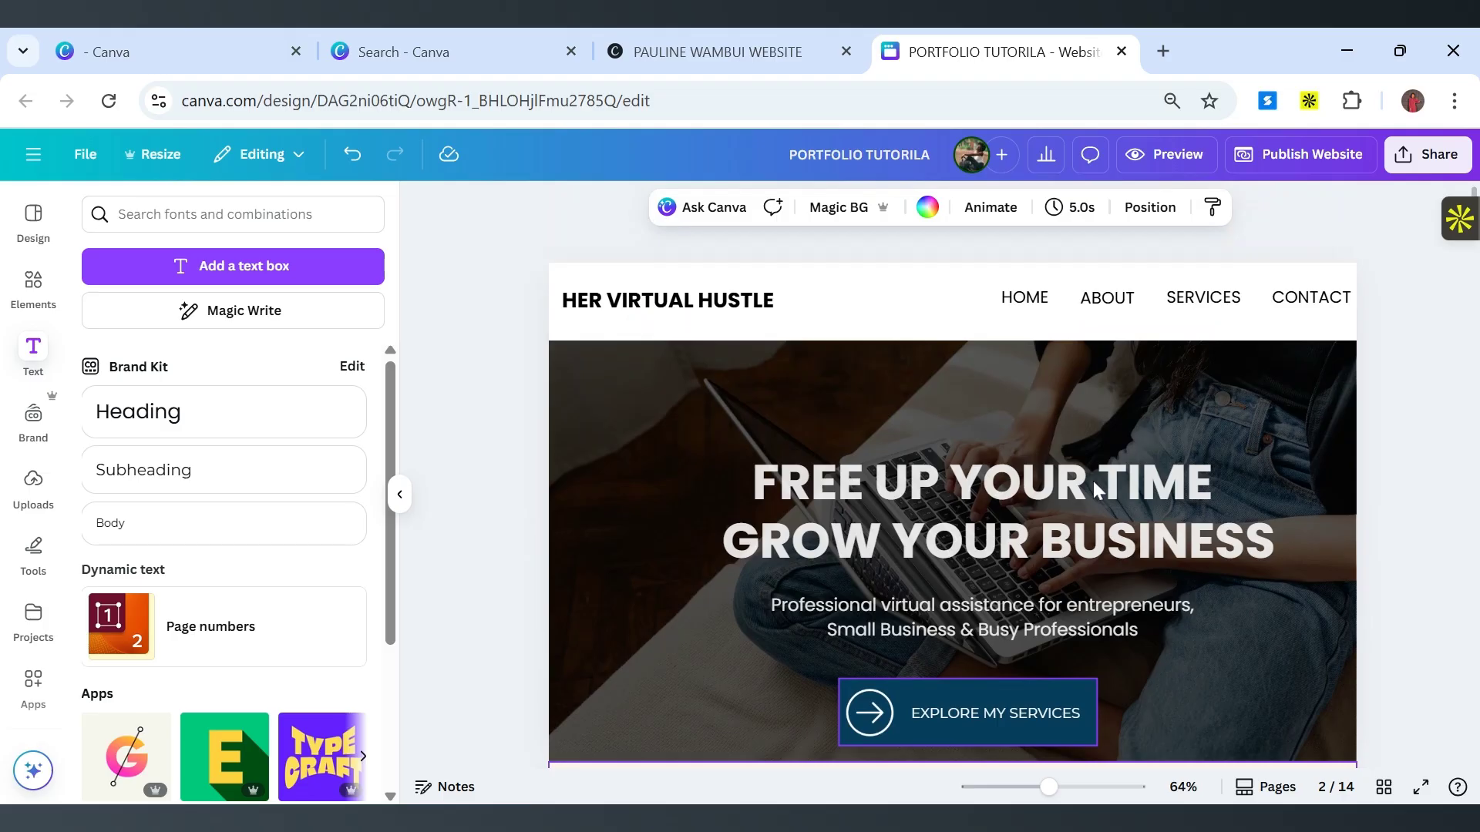
{"action": "scroll", "coordinate": [947, 458], "scroll_direction": "down", "scroll_amount": 5}
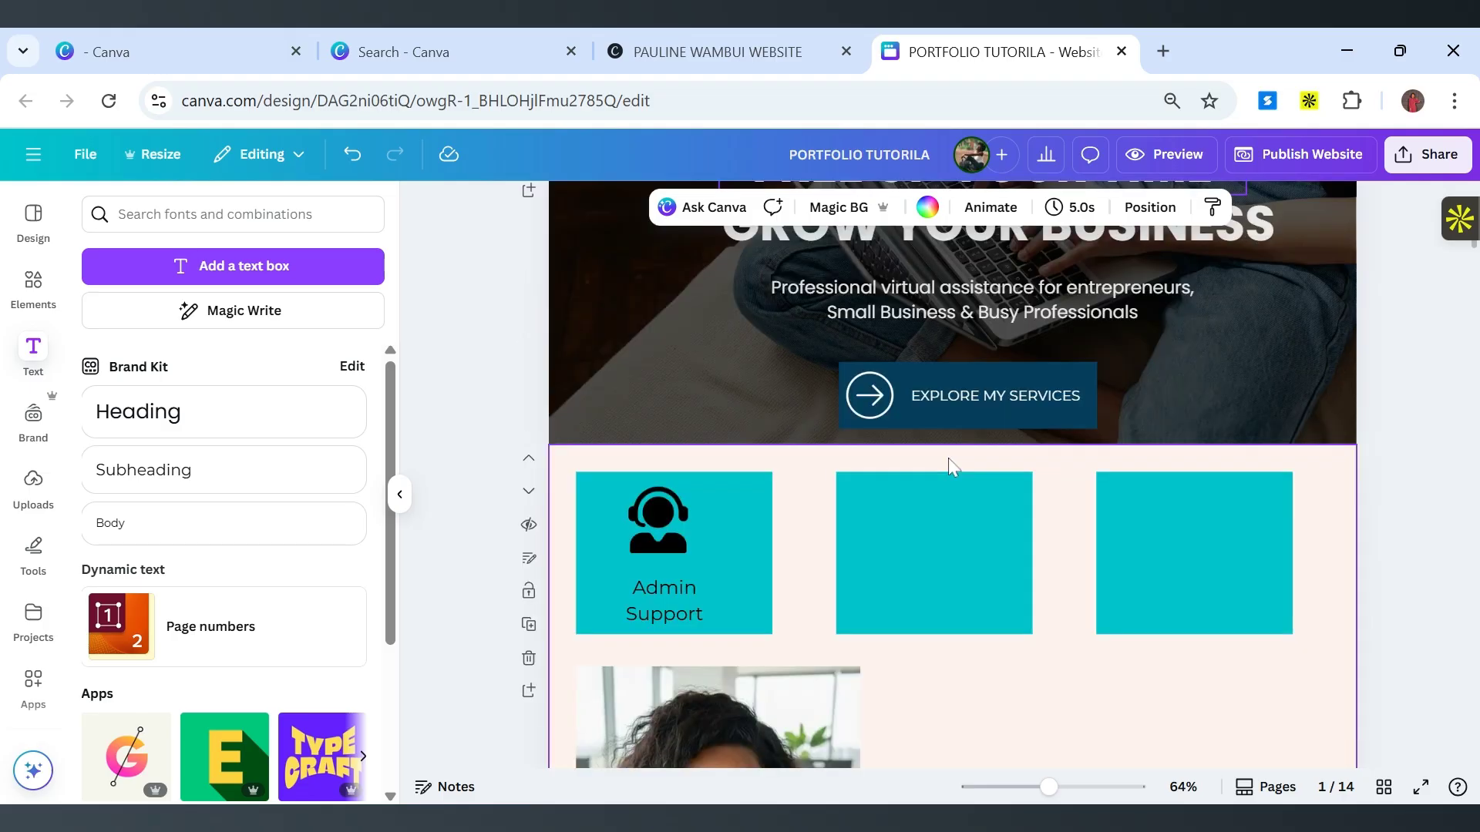
{"action": "scroll", "coordinate": [1050, 539], "scroll_direction": "down", "scroll_amount": 5}
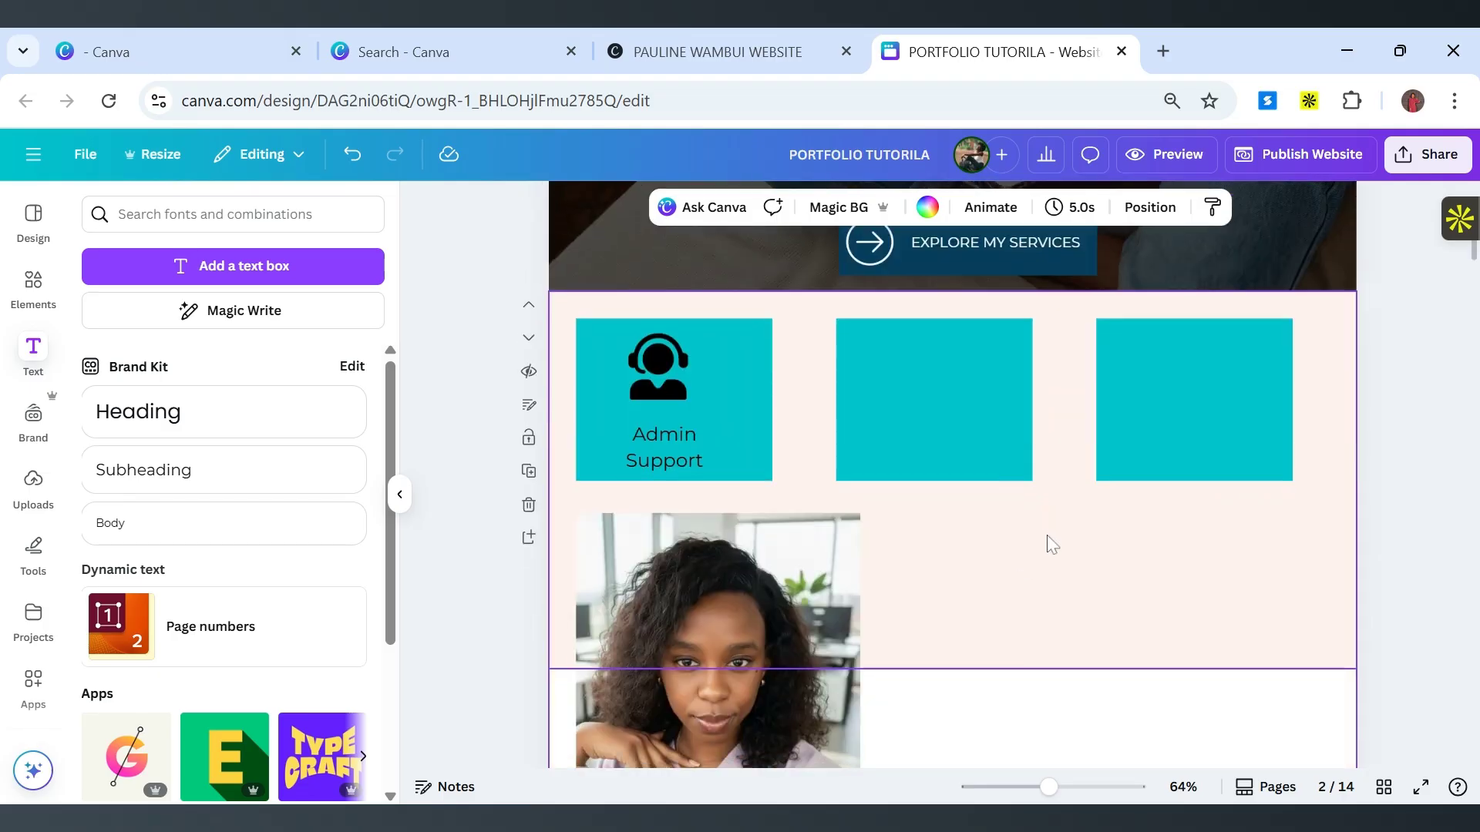
{"action": "scroll", "coordinate": [1050, 539], "scroll_direction": "down", "scroll_amount": 3}
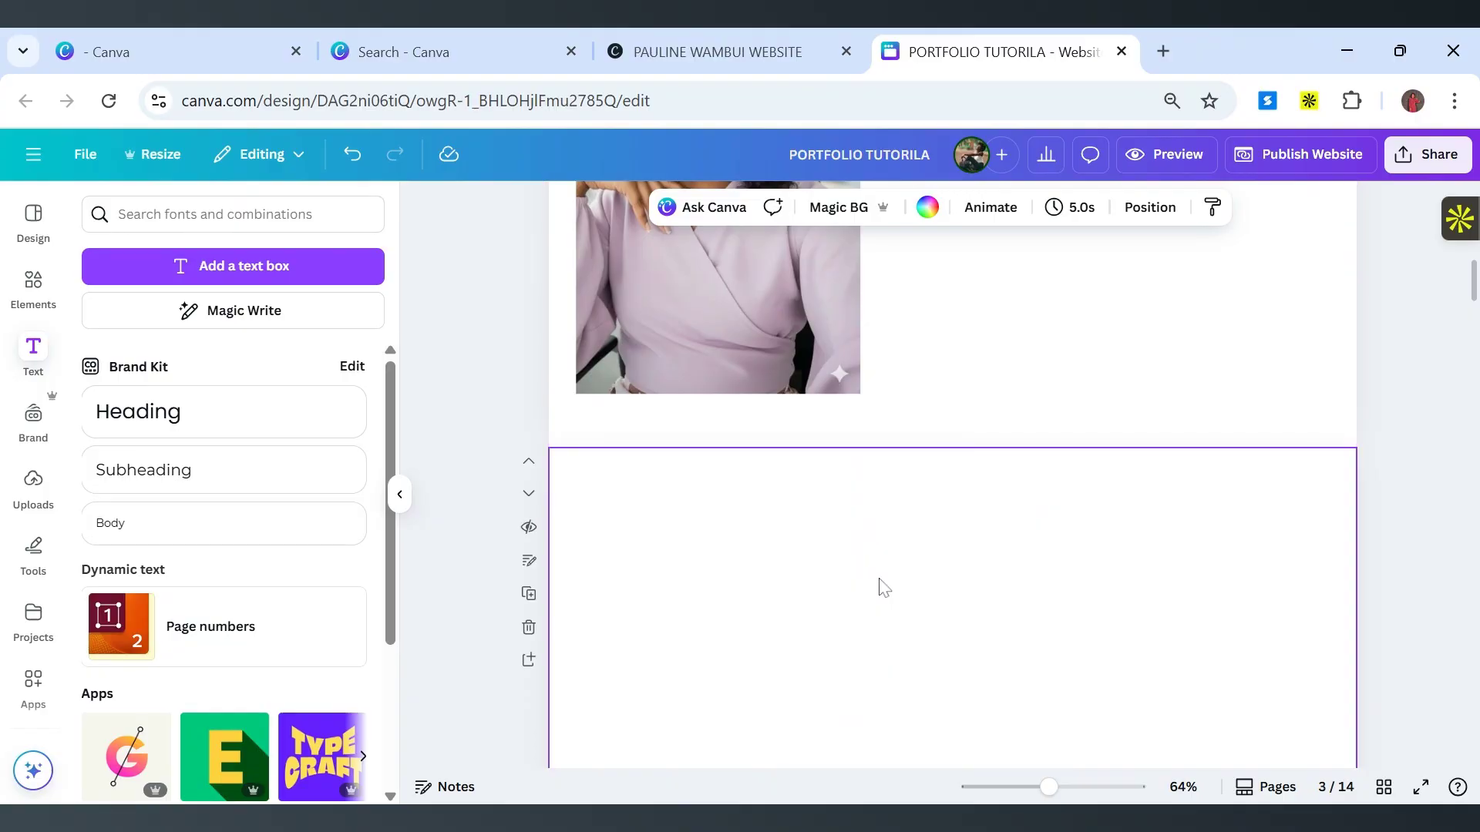
{"action": "left_click", "coordinate": [659, 61]}
{"action": "scroll", "coordinate": [836, 360], "scroll_direction": "down", "scroll_amount": 10}
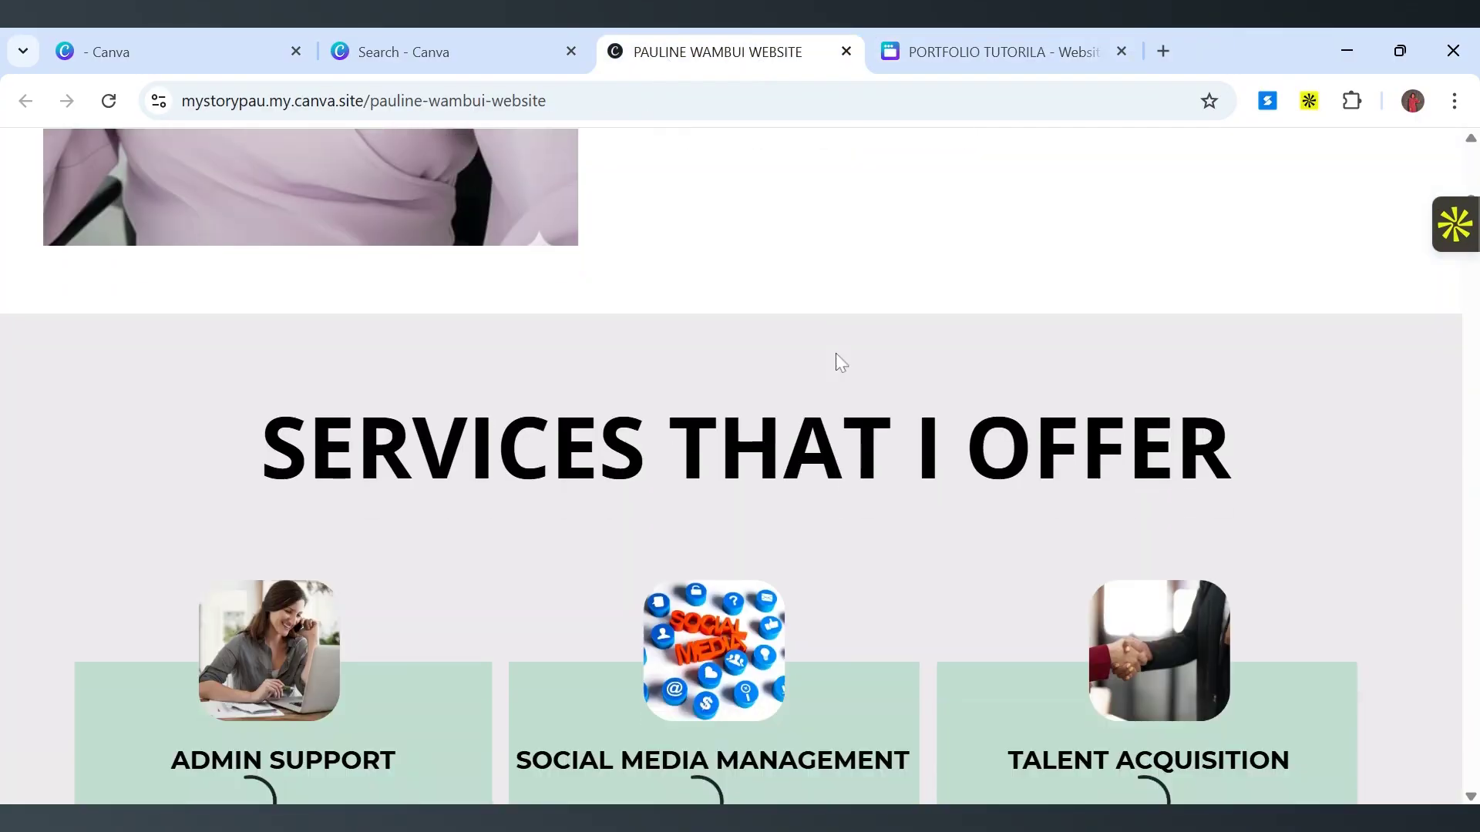
{"action": "scroll", "coordinate": [732, 462], "scroll_direction": "down", "scroll_amount": 1}
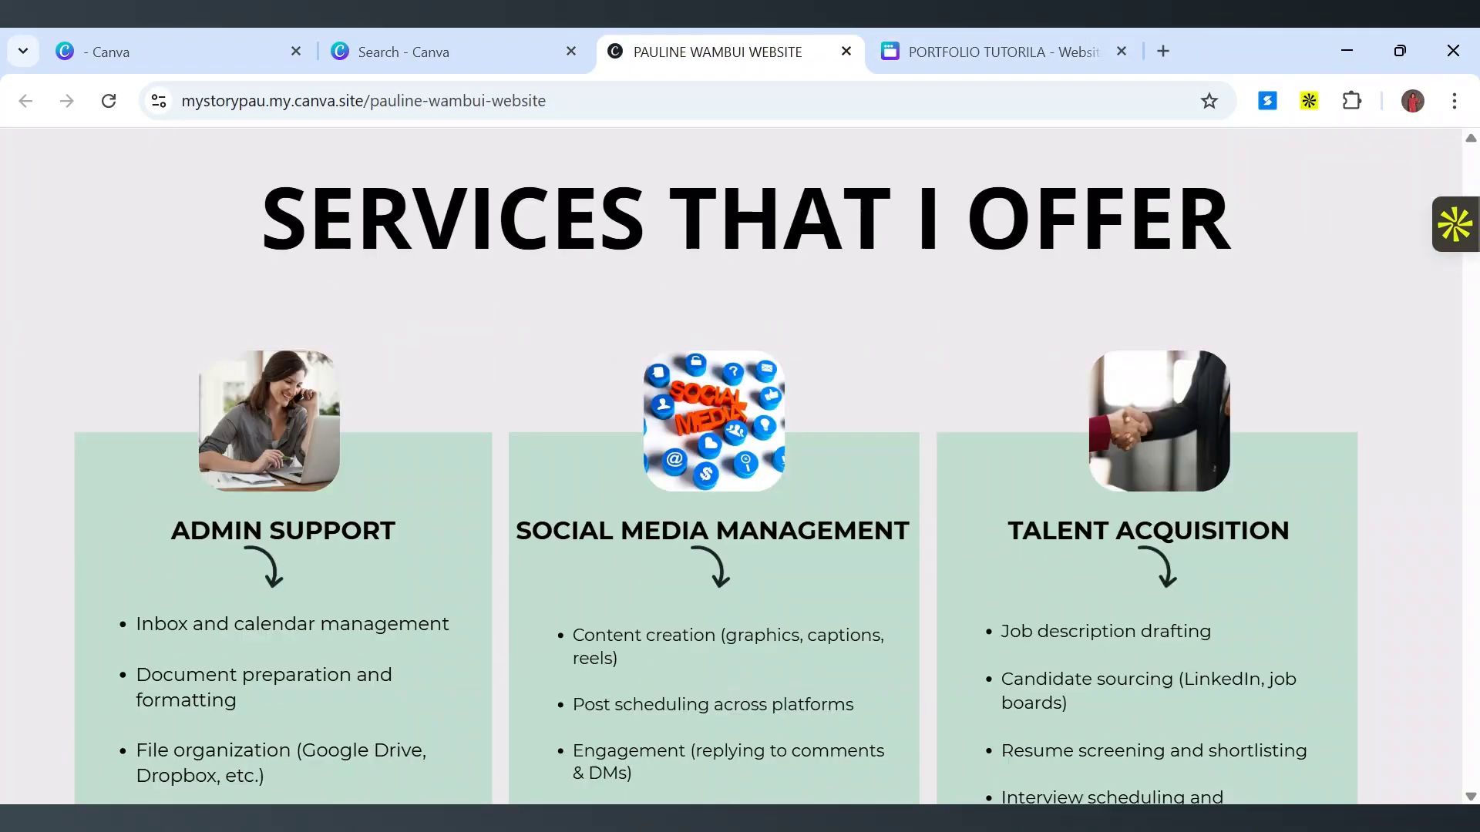
{"action": "scroll", "coordinate": [645, 436], "scroll_direction": "down", "scroll_amount": 1}
{"action": "scroll", "coordinate": [618, 476], "scroll_direction": "down", "scroll_amount": 2}
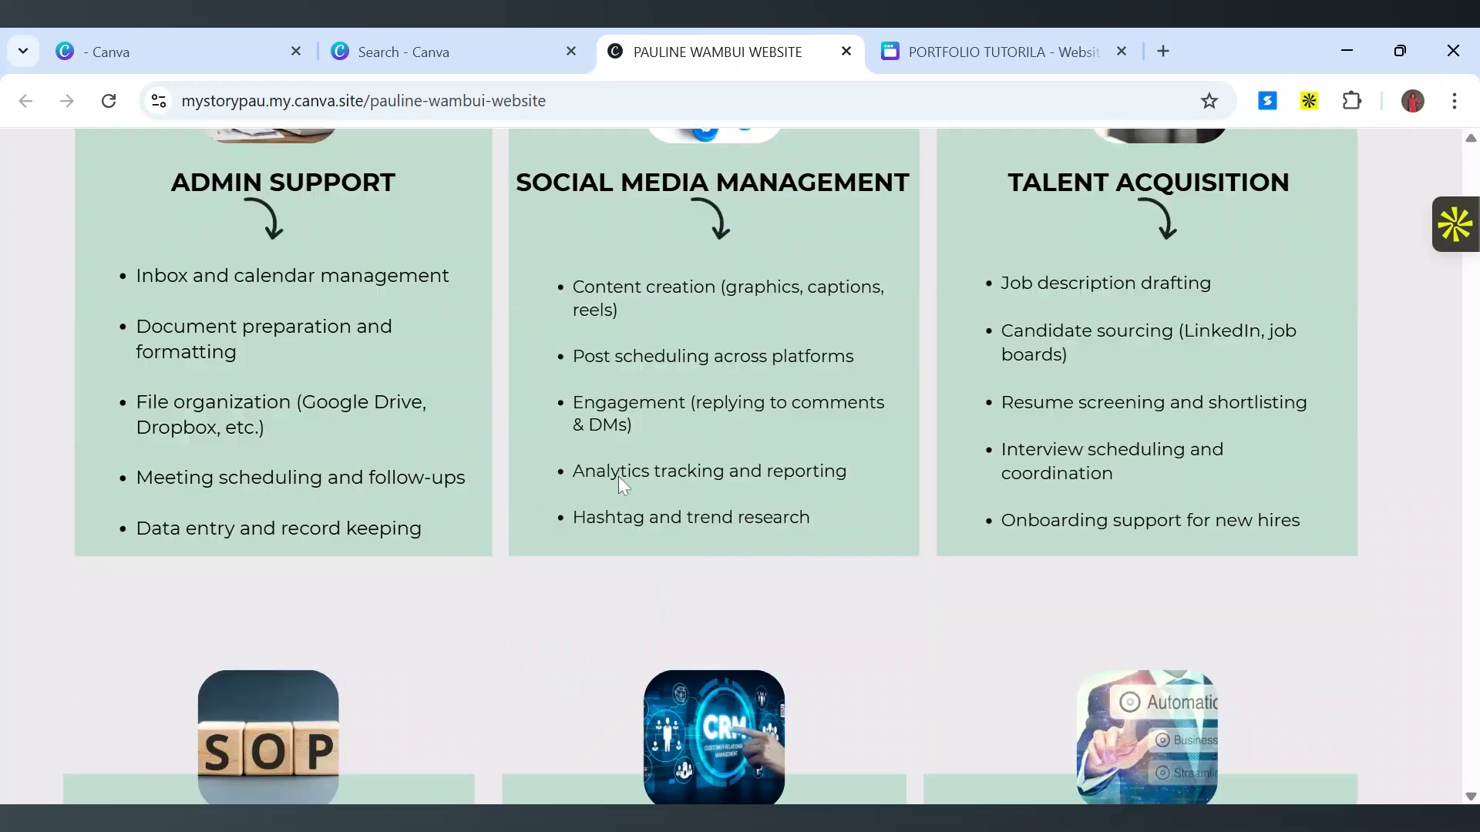
{"action": "scroll", "coordinate": [702, 538], "scroll_direction": "up", "scroll_amount": 3}
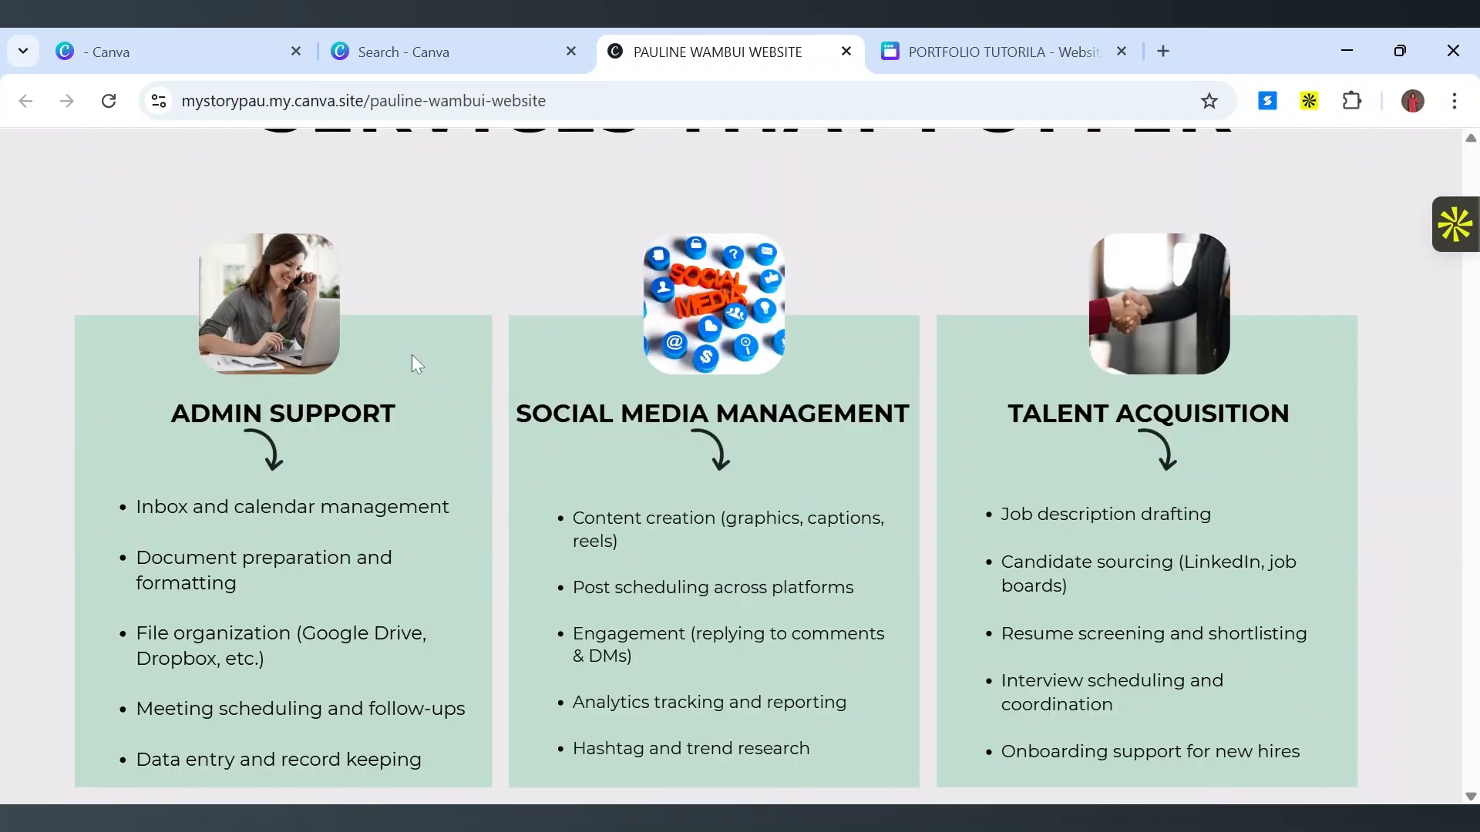
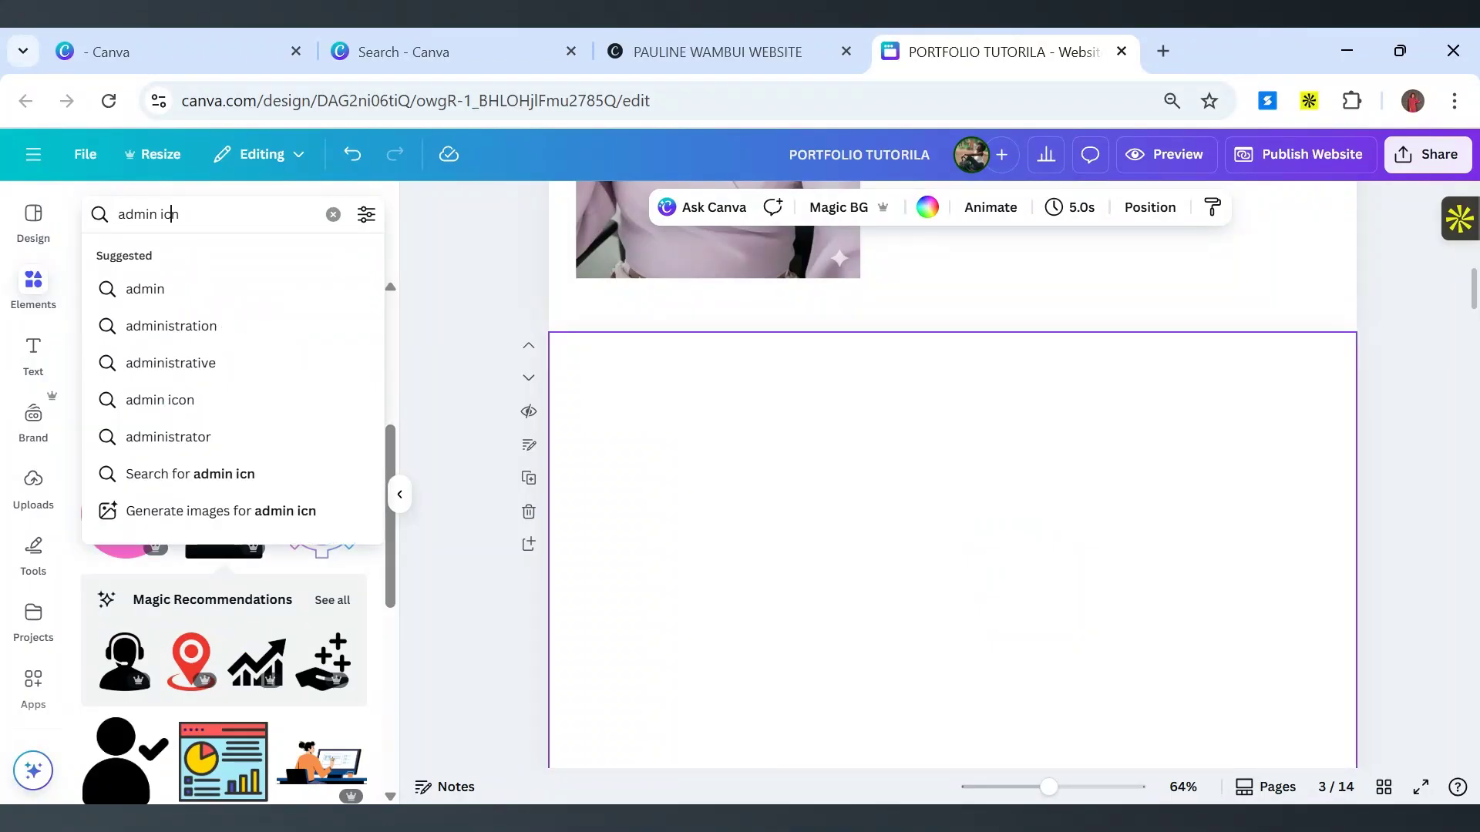
Search the design's elements for "tablet" graphics for the blank third page.
{"action": "key", "text": "Return"}
{"action": "key", "text": "ctrl+shift+Left"}
{"action": "key", "text": "ctrl+shift+Left"}
{"action": "key", "text": "BackSpace"}
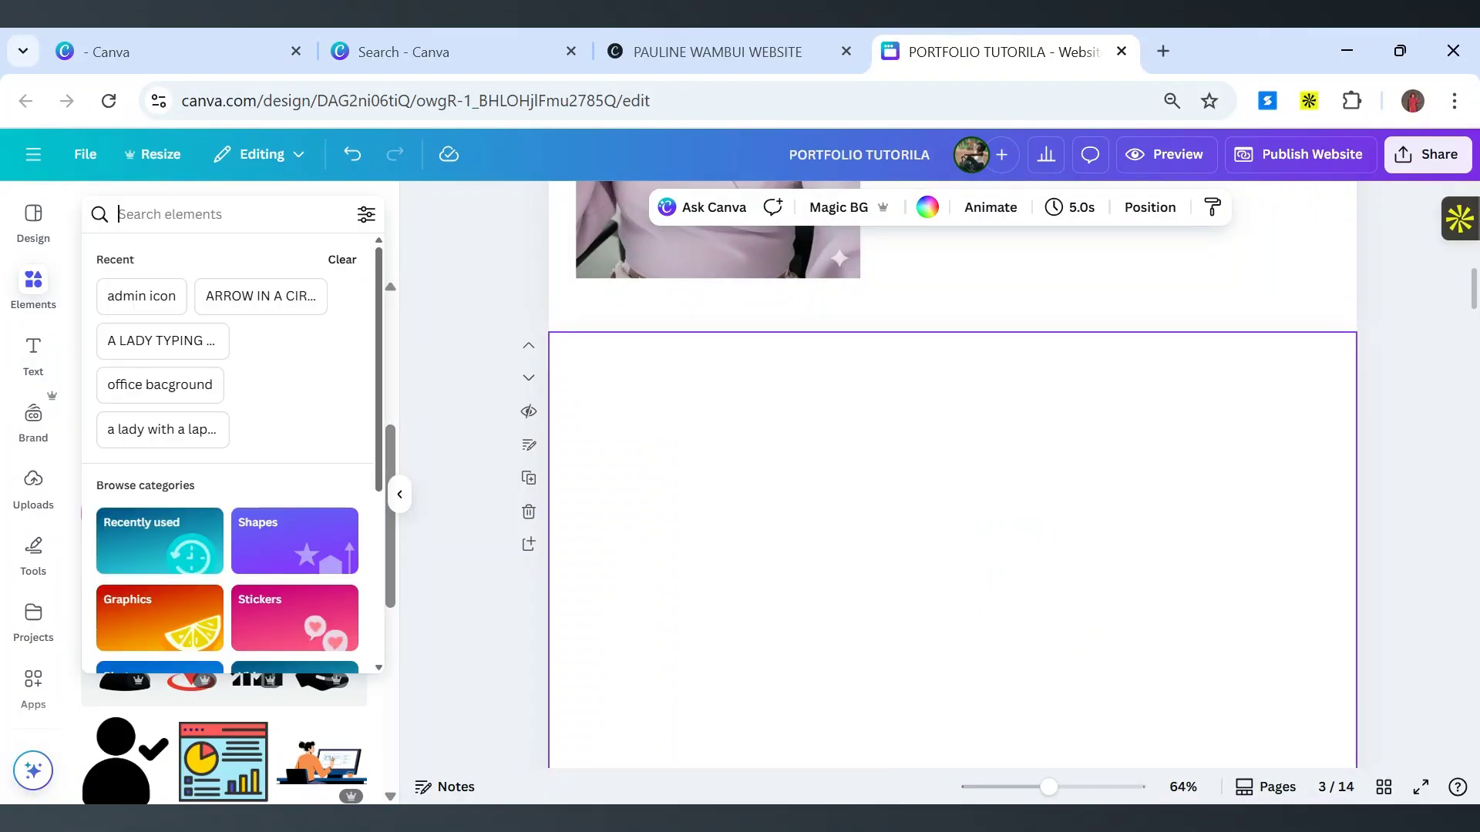
{"action": "type", "text": "ta"}
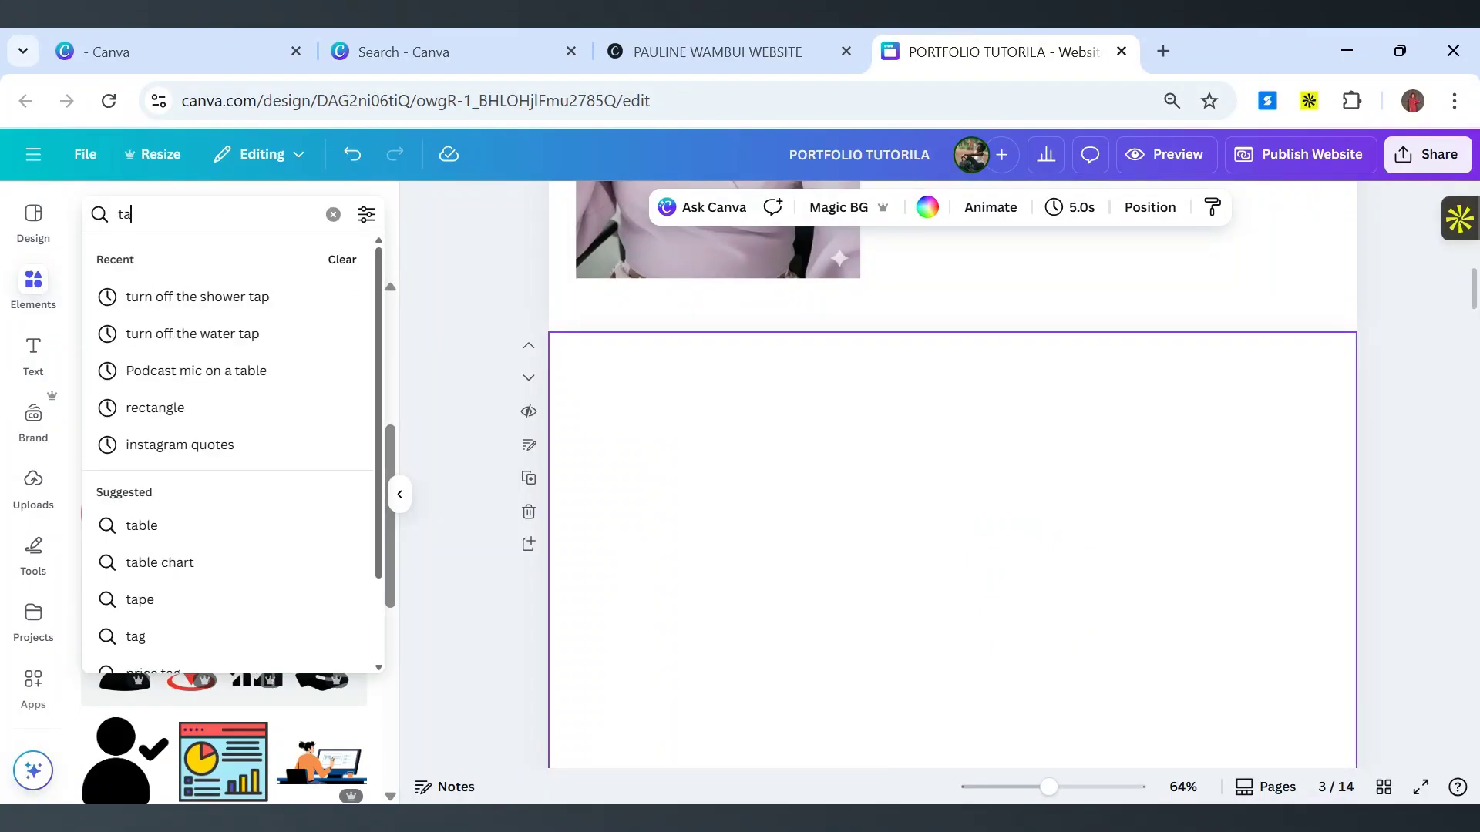
{"action": "type", "text": "blet"}
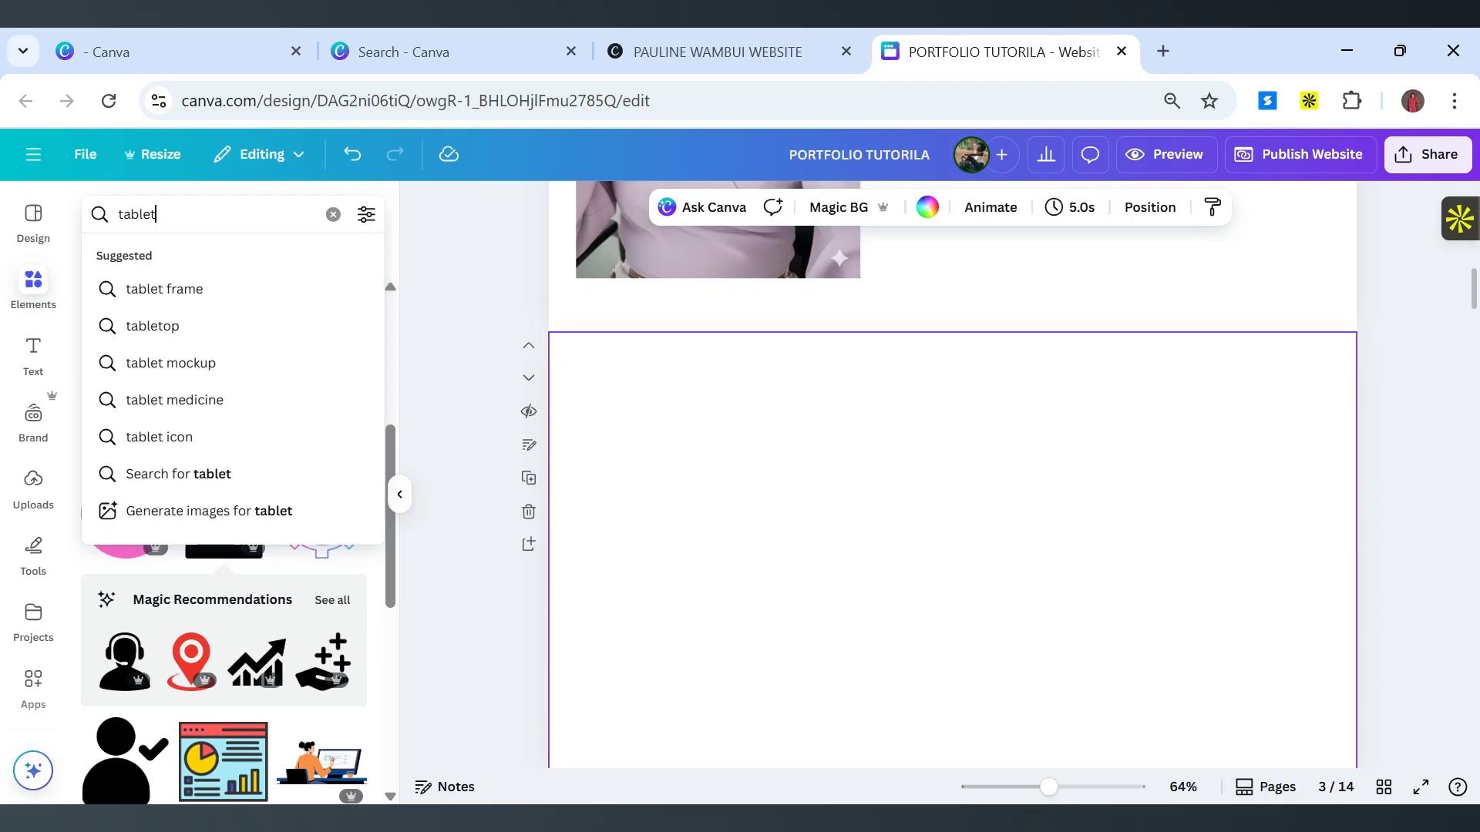
{"action": "key", "text": "Return"}
{"action": "scroll", "coordinate": [994, 520], "scroll_direction": "down", "scroll_amount": 2}
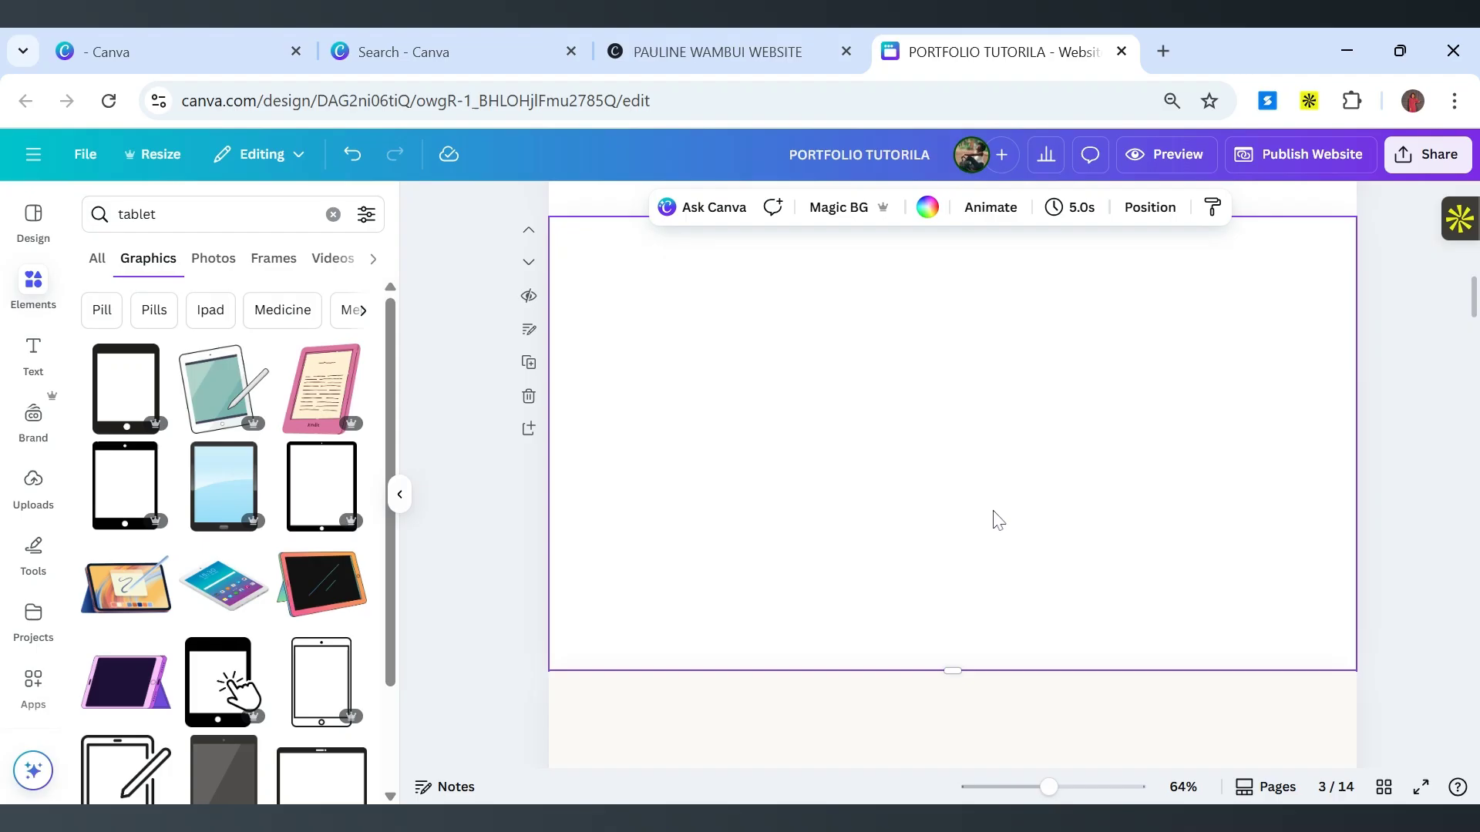
Insert a black portrait tablet graphic, enlarged near the third page's right edge, and a landscape tablet graphic to its left.
{"action": "left_click", "coordinate": [126, 389]}
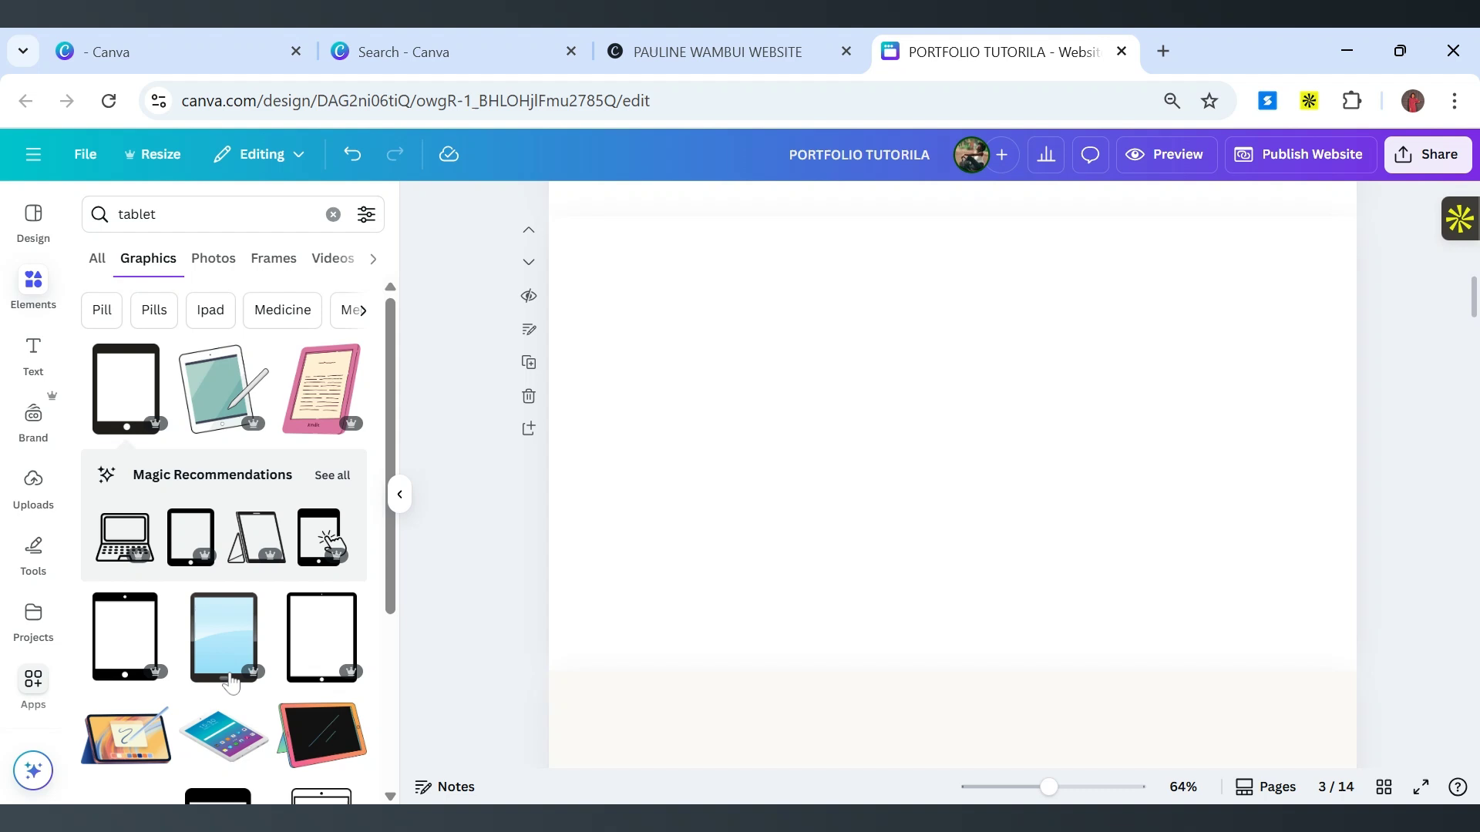
{"action": "left_click", "coordinate": [230, 683]}
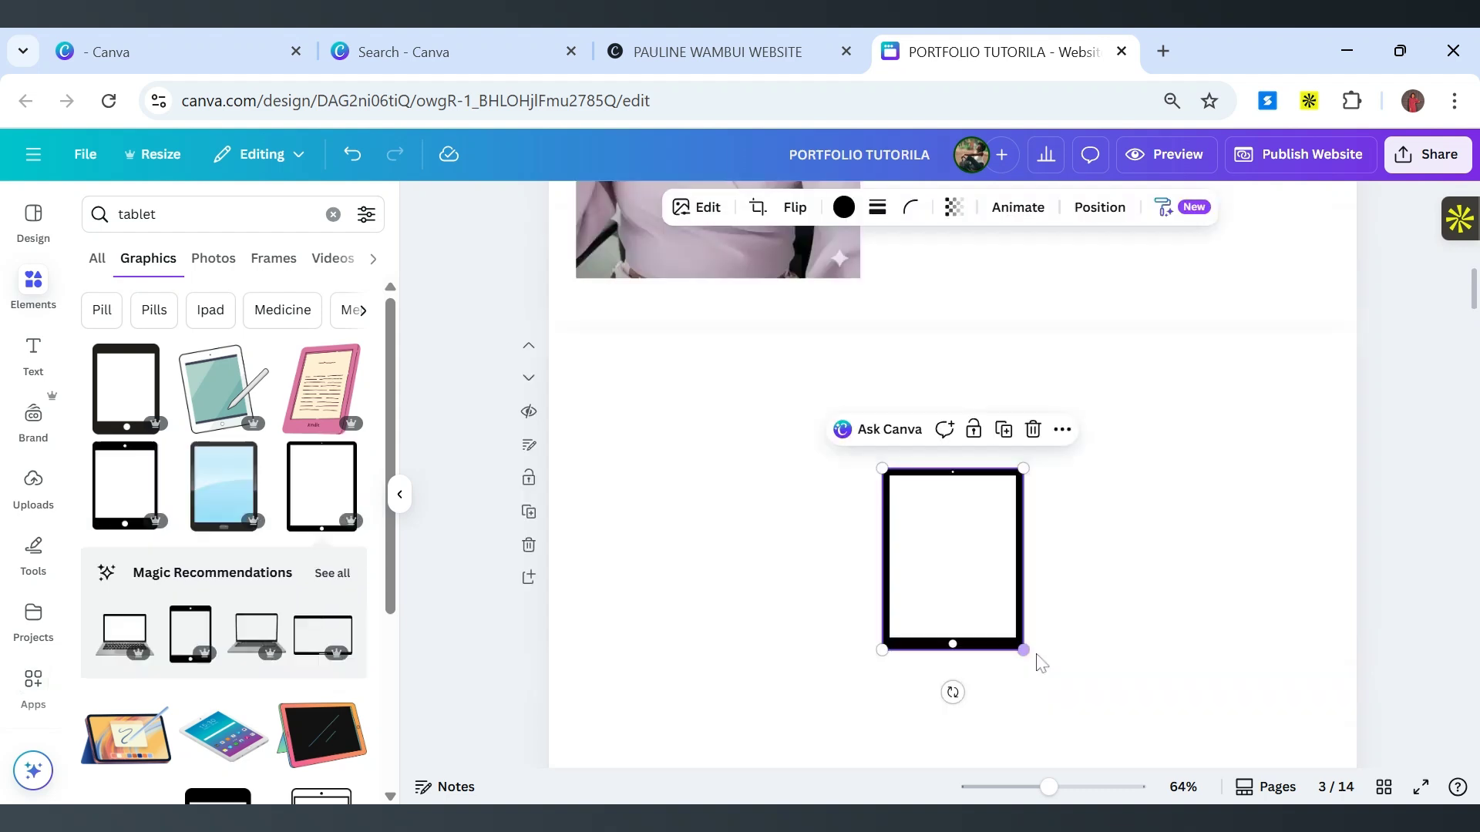
{"action": "left_click_drag", "start_coordinate": [1042, 663], "coordinate": [1094, 634]}
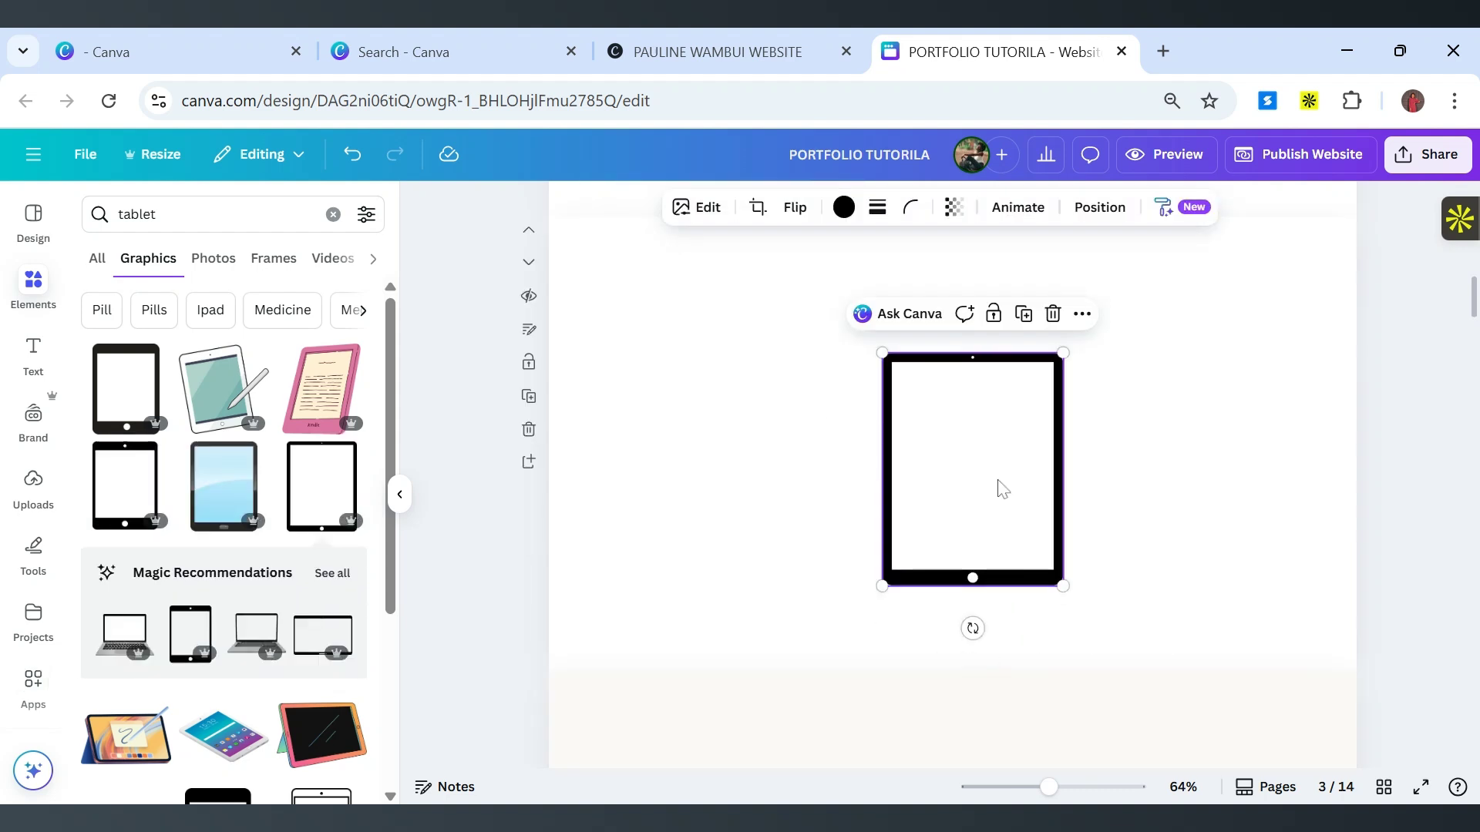
{"action": "left_click_drag", "start_coordinate": [997, 489], "coordinate": [1212, 476]}
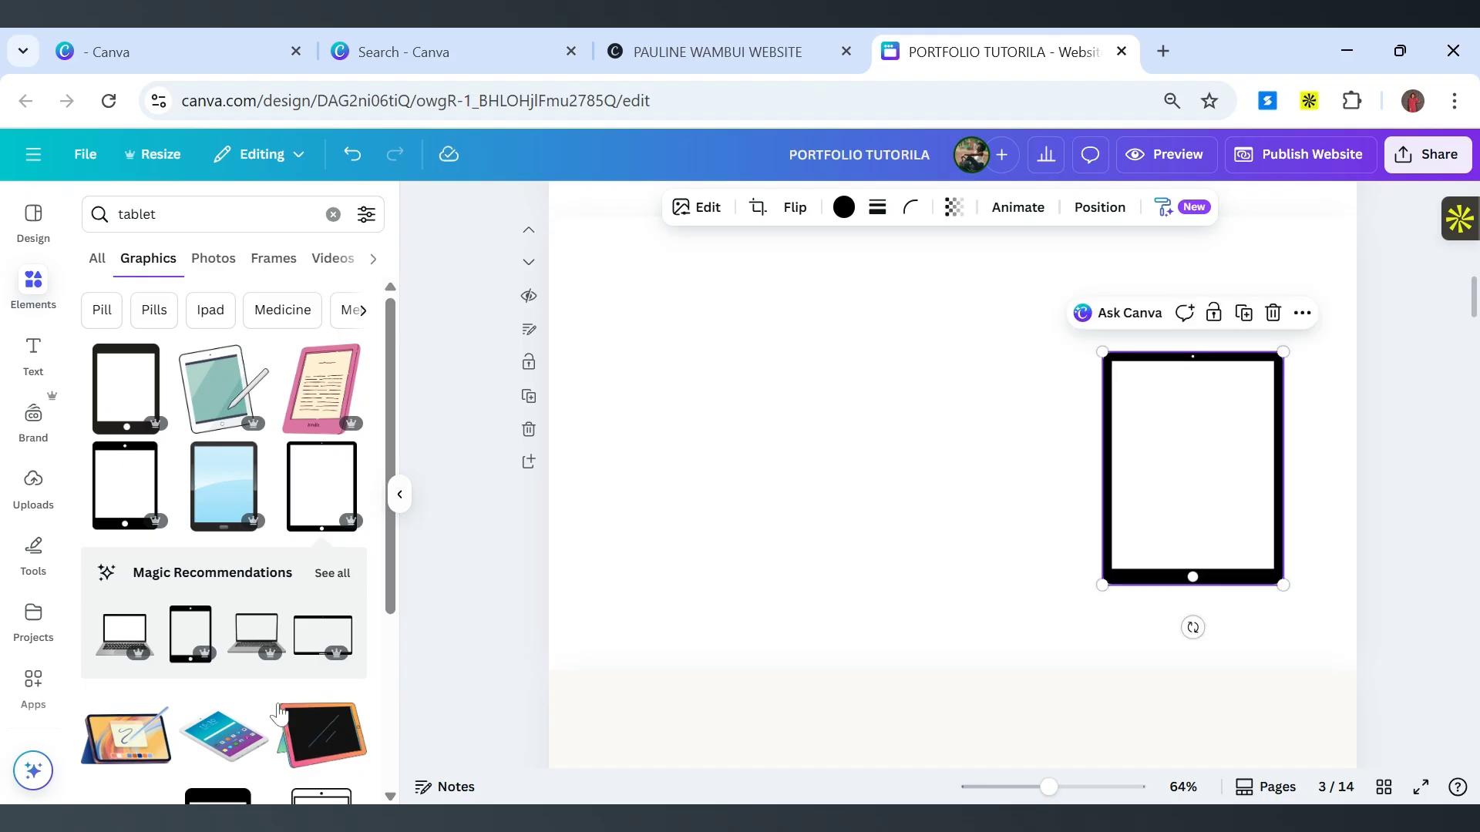
{"action": "left_click", "coordinate": [312, 643]}
{"action": "left_click_drag", "start_coordinate": [968, 474], "coordinate": [969, 509]}
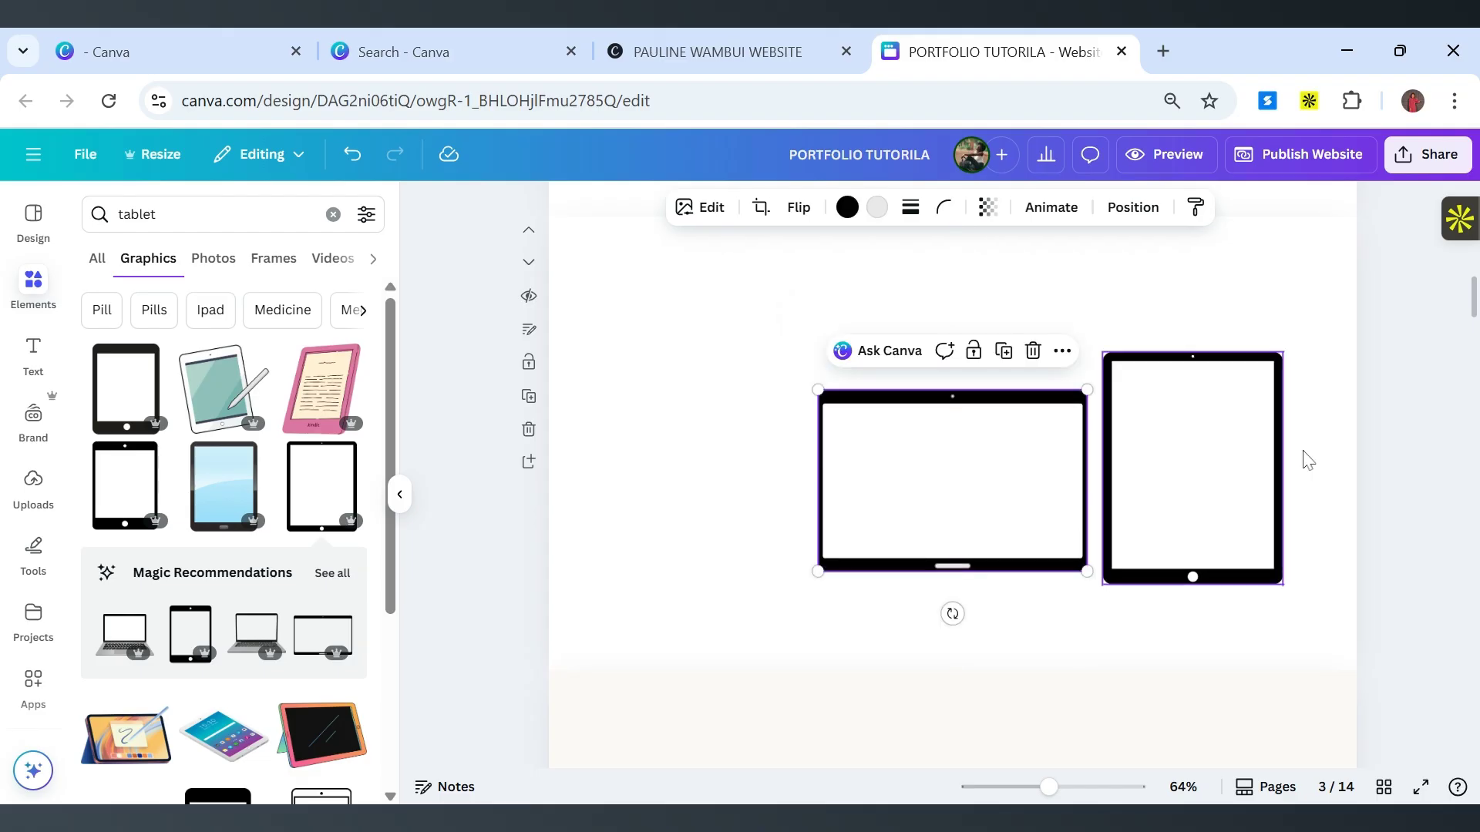
Look through more tablet graphics, and search the elements for "laptop" among graphics and photos.
{"action": "scroll", "coordinate": [212, 524], "scroll_direction": "down", "scroll_amount": 4}
{"action": "scroll", "coordinate": [212, 526], "scroll_direction": "down", "scroll_amount": 5}
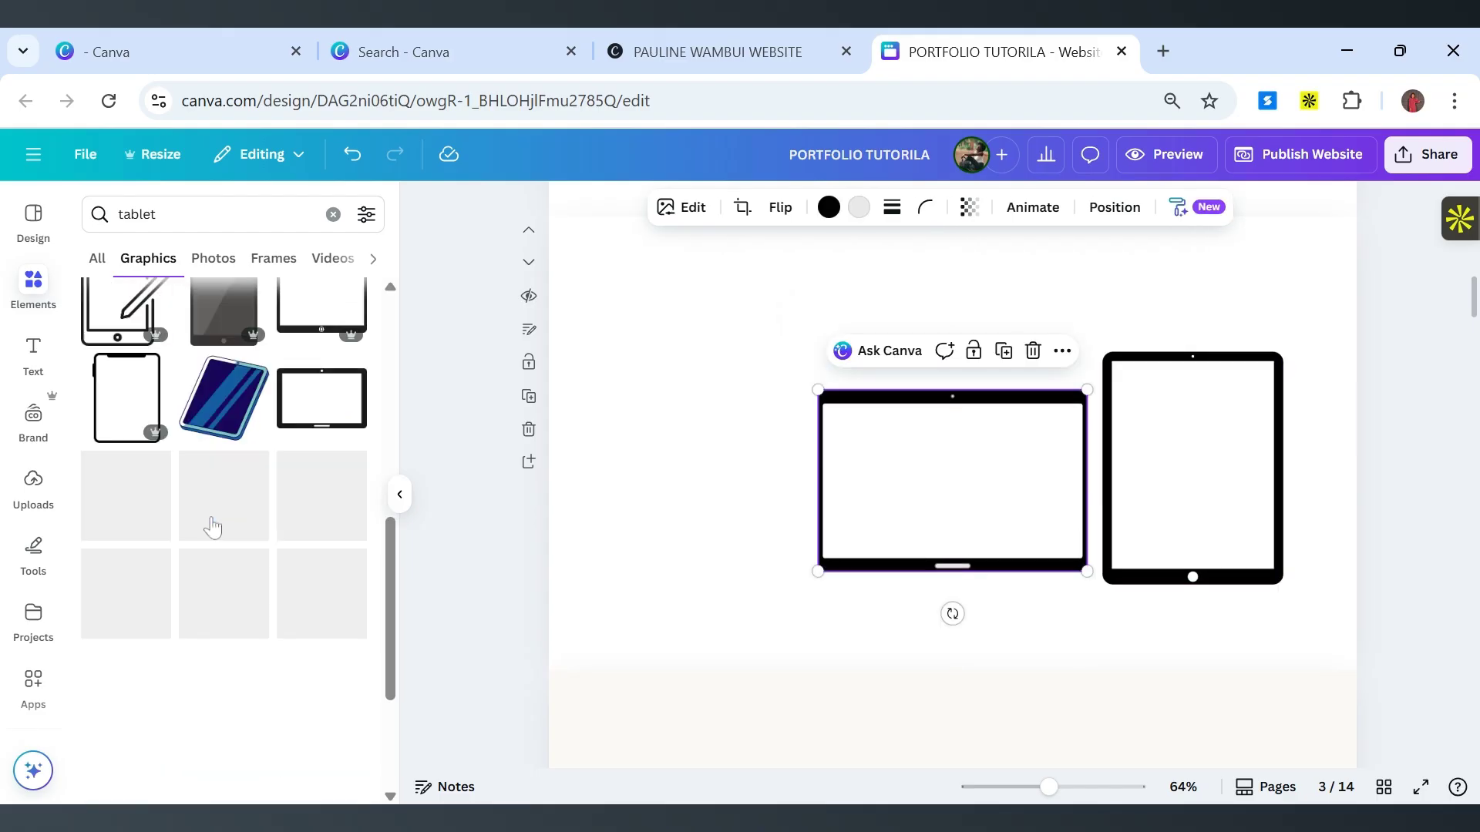
{"action": "scroll", "coordinate": [213, 528], "scroll_direction": "up", "scroll_amount": 9}
{"action": "left_click", "coordinate": [223, 214]}
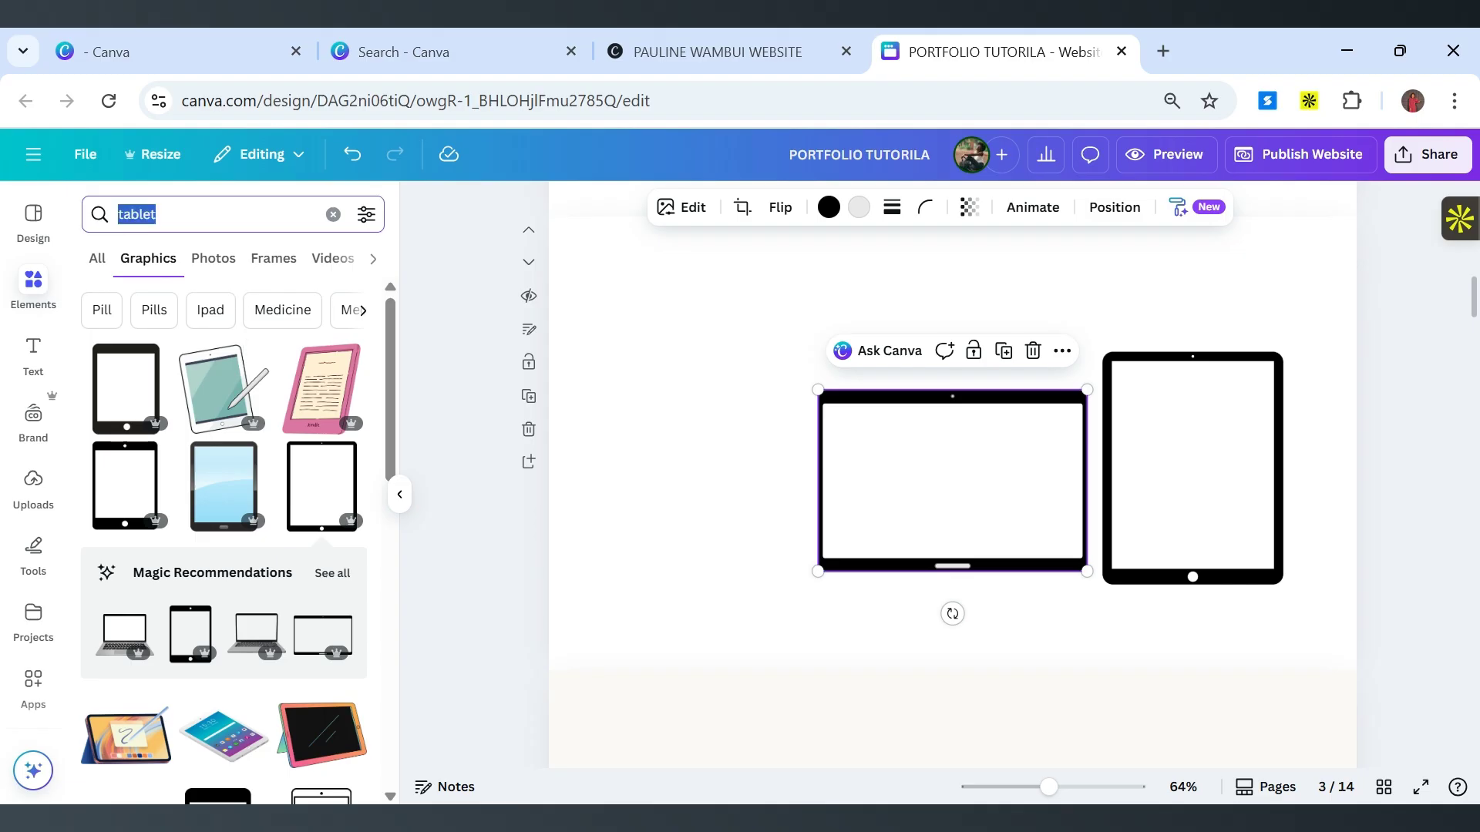
{"action": "key", "text": "BackSpace"}
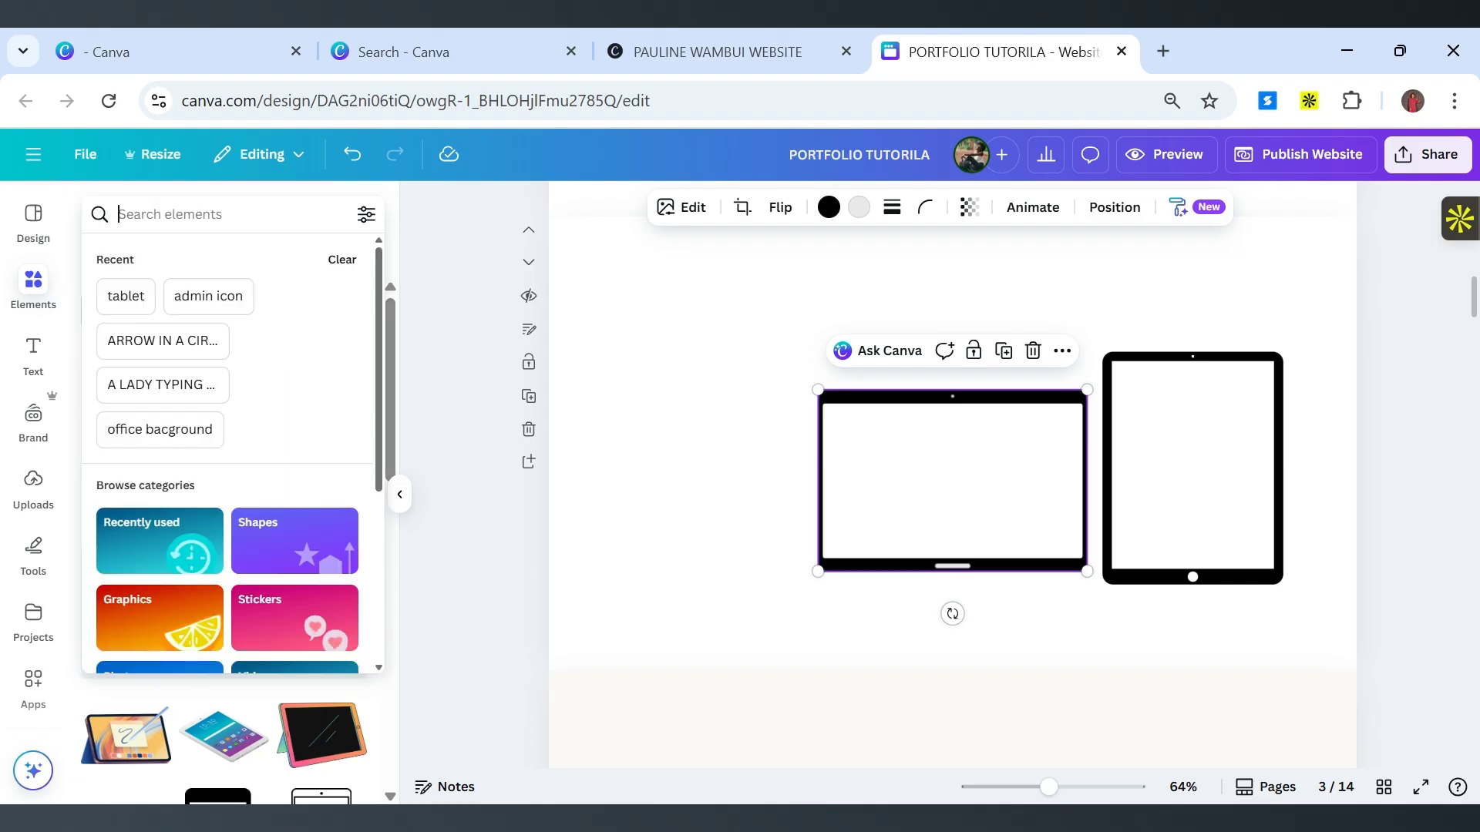
{"action": "type", "text": "la"}
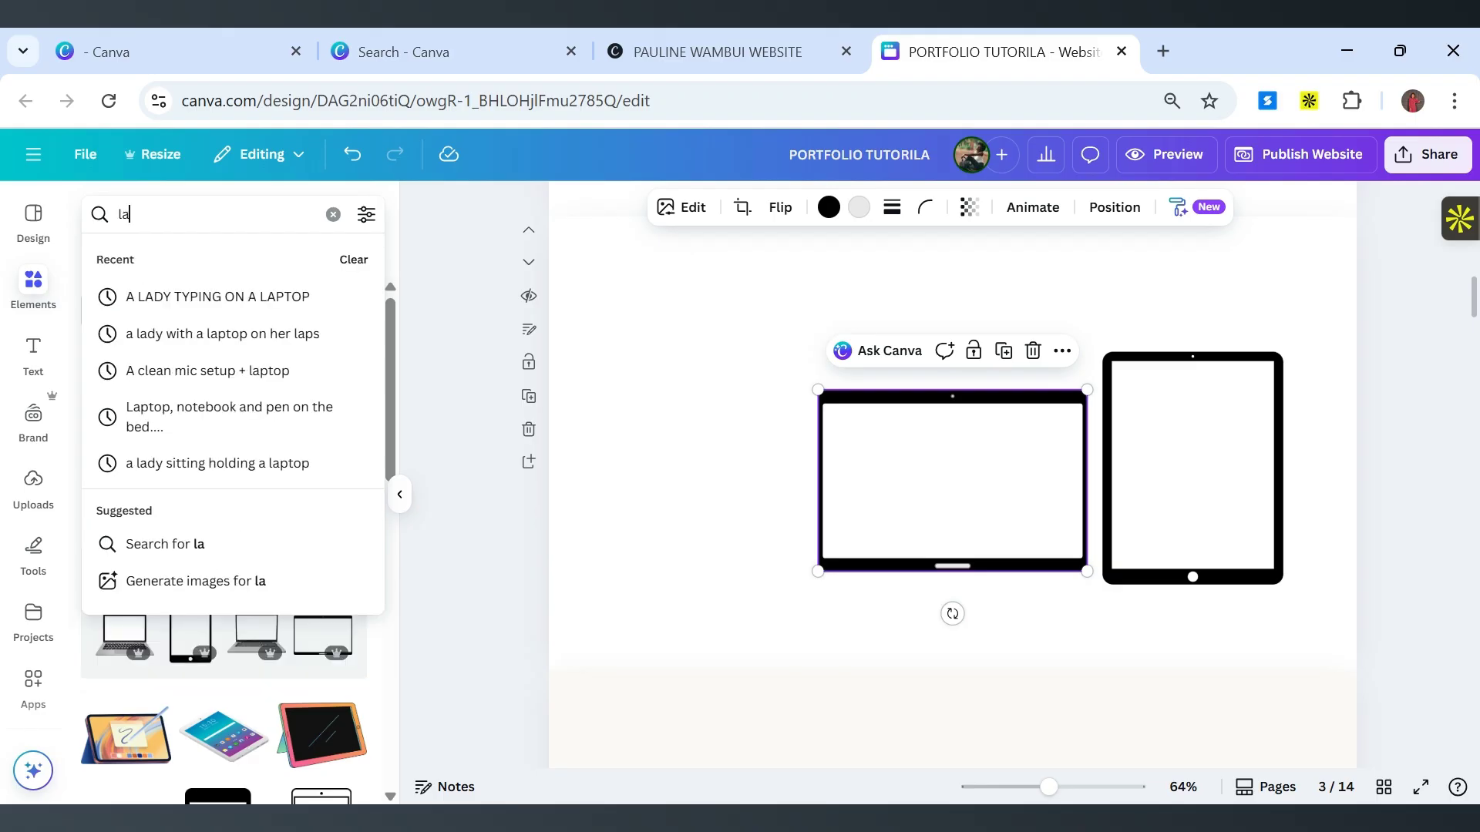
{"action": "type", "text": "ptop"}
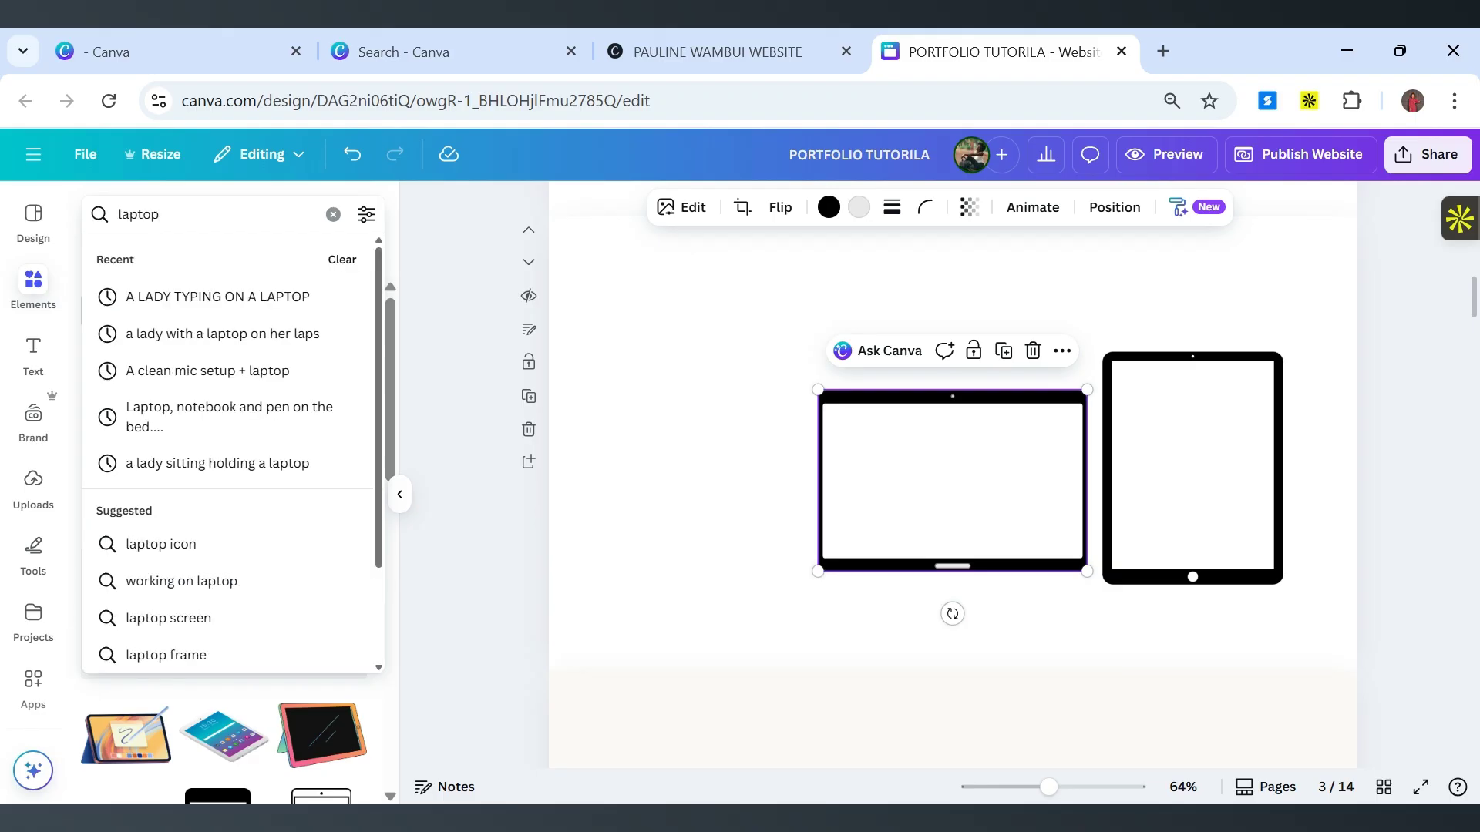
{"action": "key", "text": "Return"}
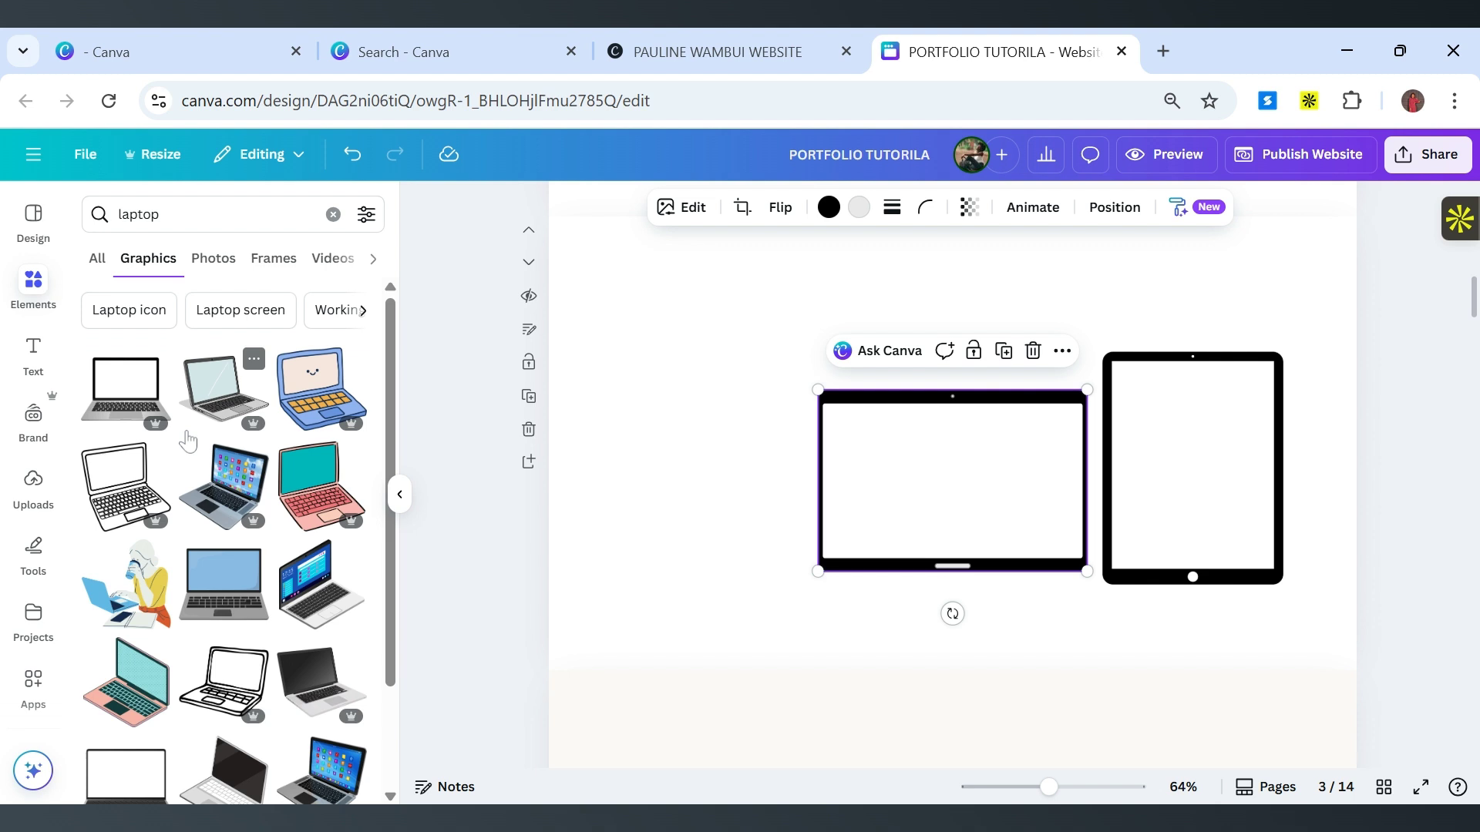
{"action": "left_click", "coordinate": [215, 269]}
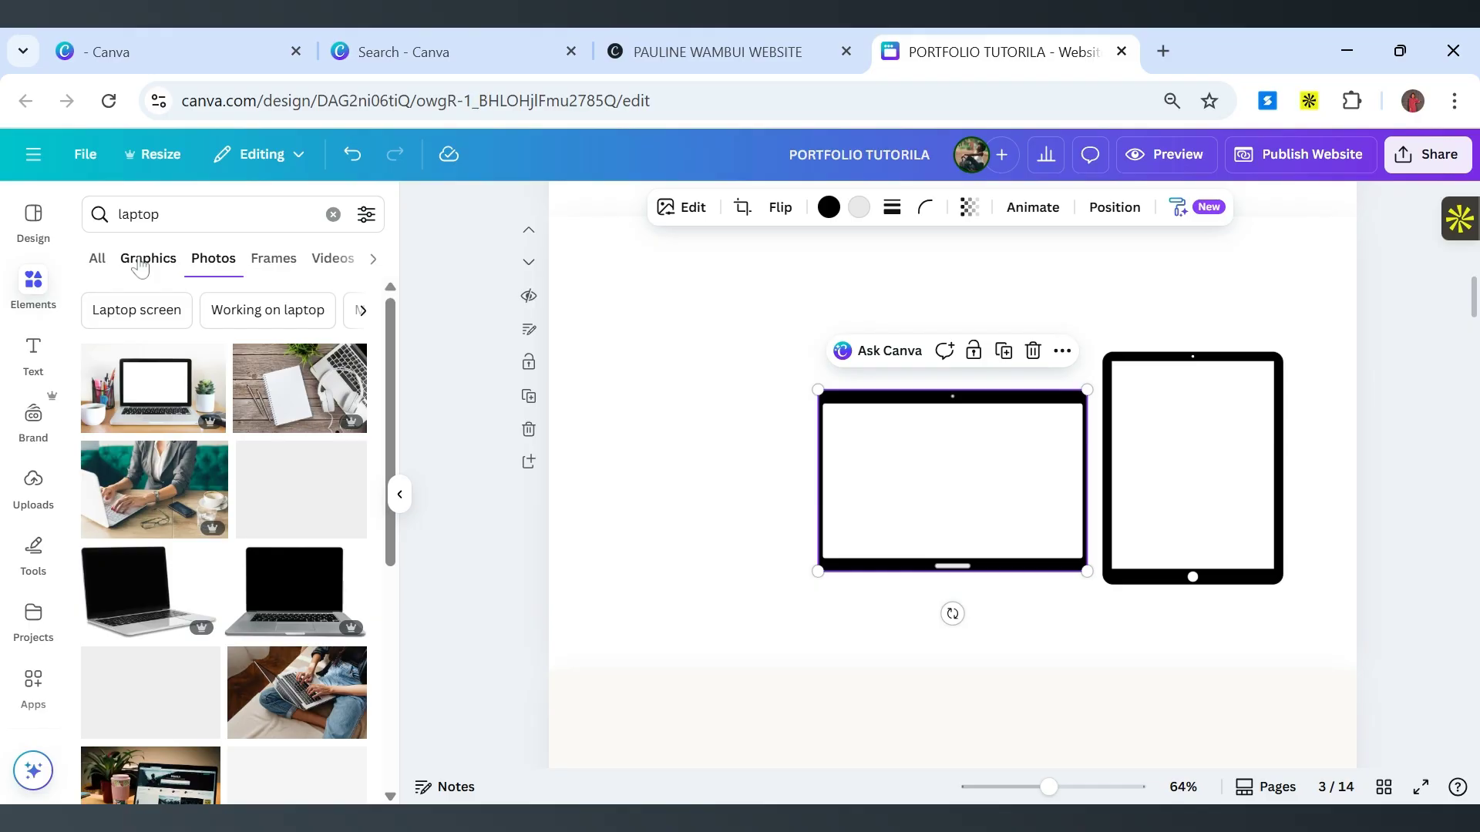
{"action": "left_click", "coordinate": [141, 262]}
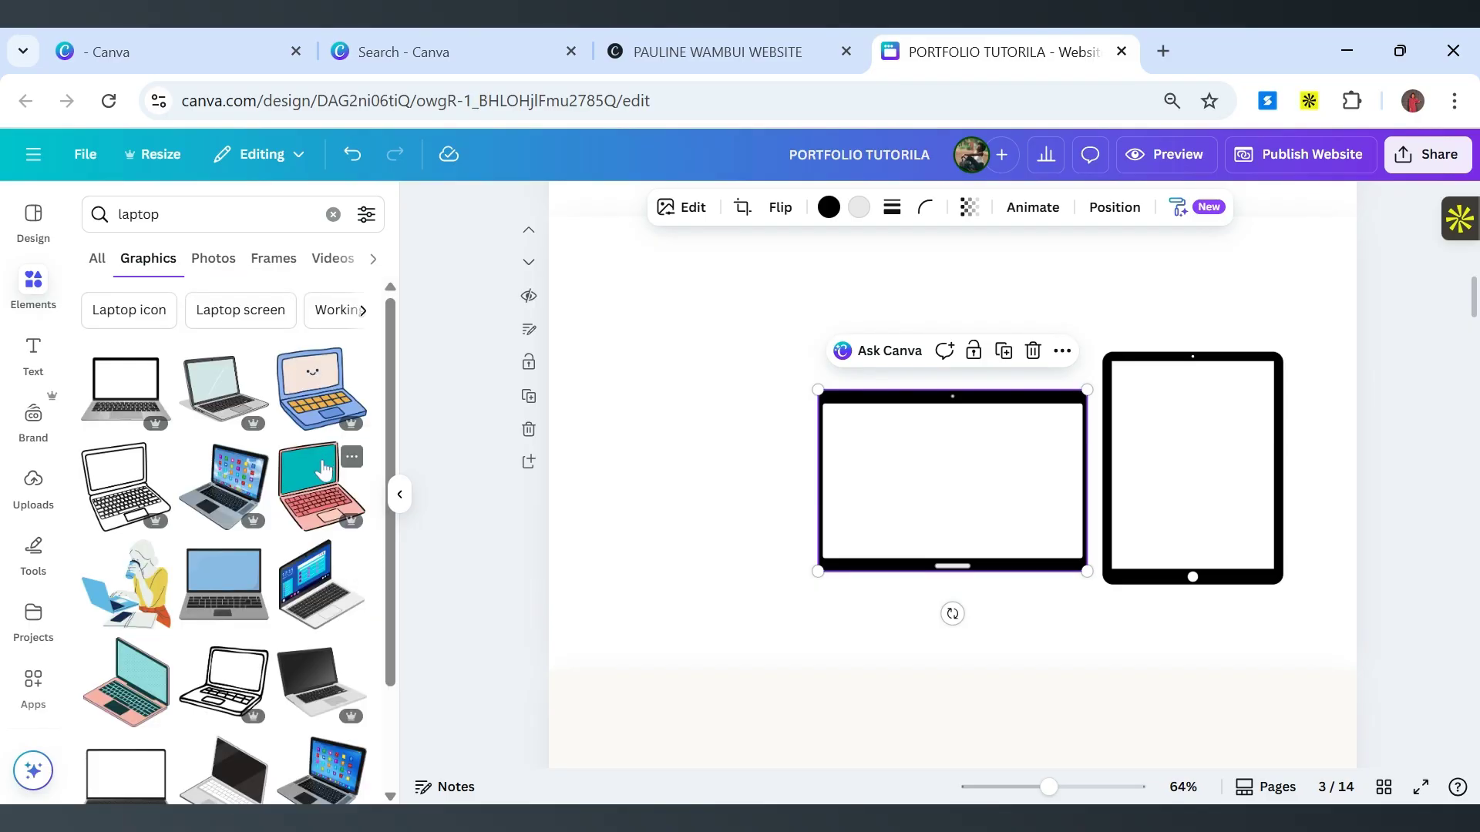
{"action": "scroll", "coordinate": [324, 463], "scroll_direction": "down", "scroll_amount": 5}
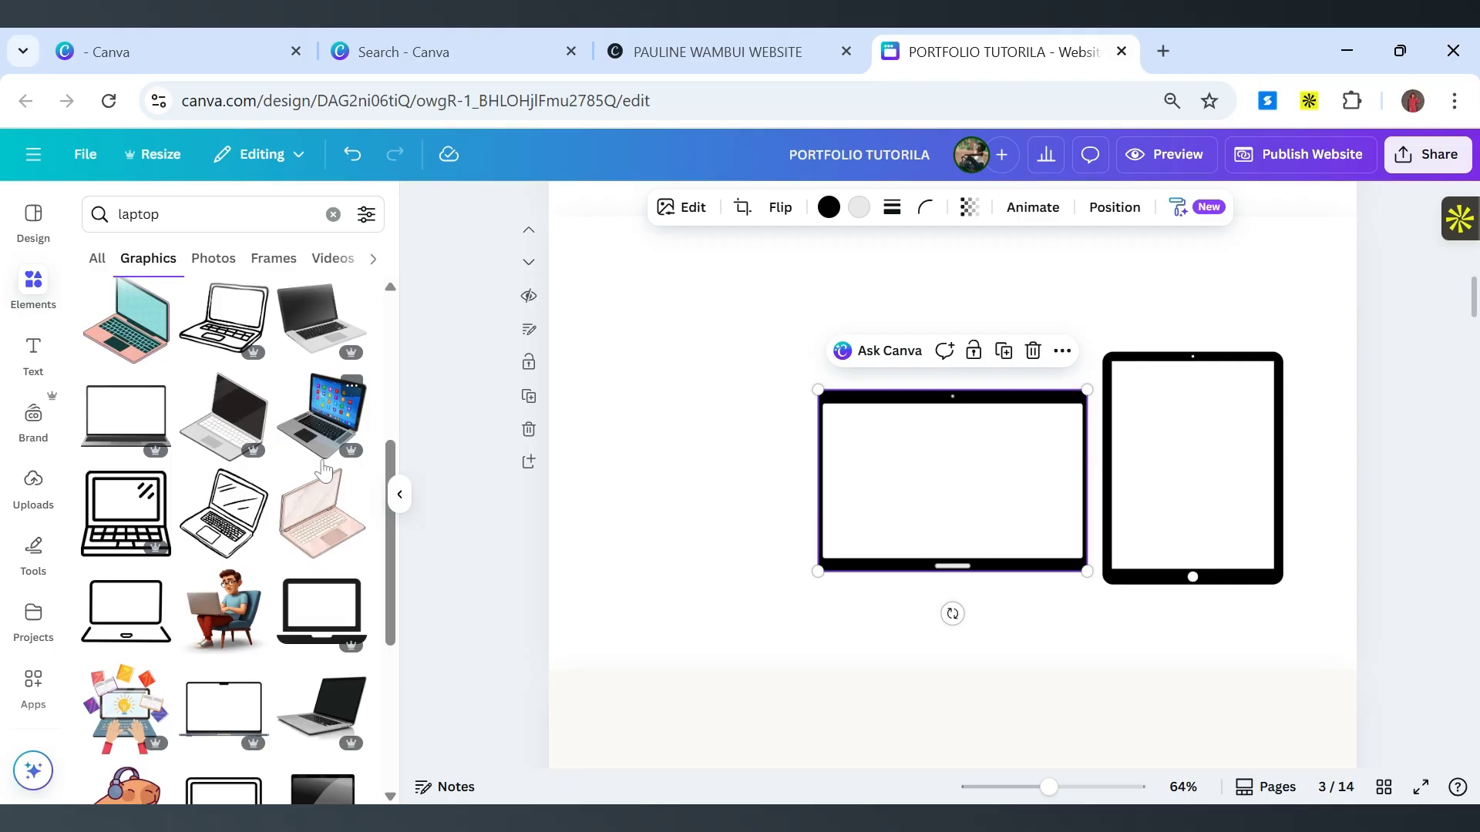
Look through the remaining laptop graphics, and search the graphics for "desktop" instead.
{"action": "scroll", "coordinate": [309, 494], "scroll_direction": "down", "scroll_amount": 3}
{"action": "scroll", "coordinate": [289, 525], "scroll_direction": "down", "scroll_amount": 2}
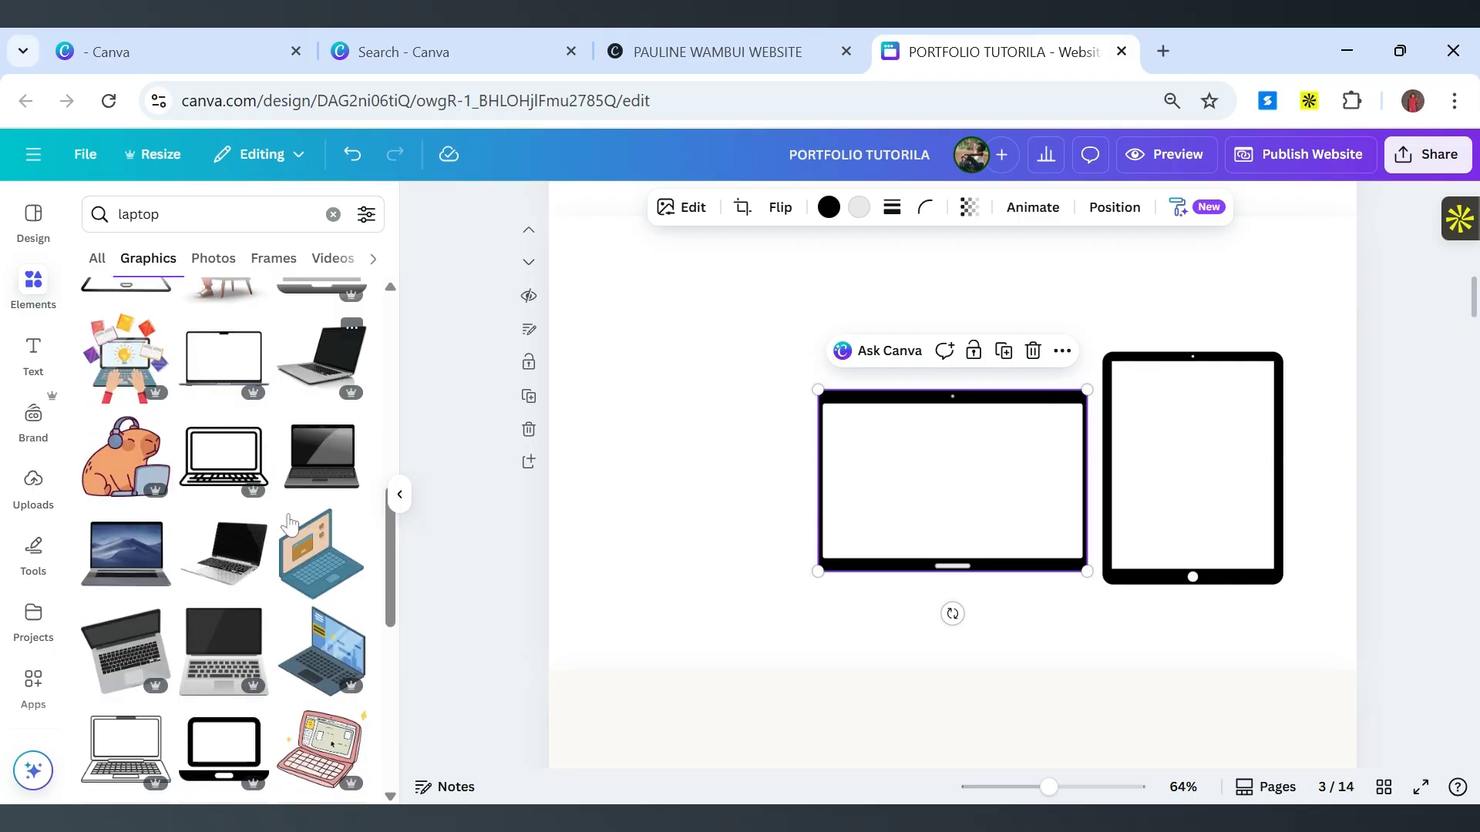
{"action": "scroll", "coordinate": [289, 525], "scroll_direction": "up", "scroll_amount": 10}
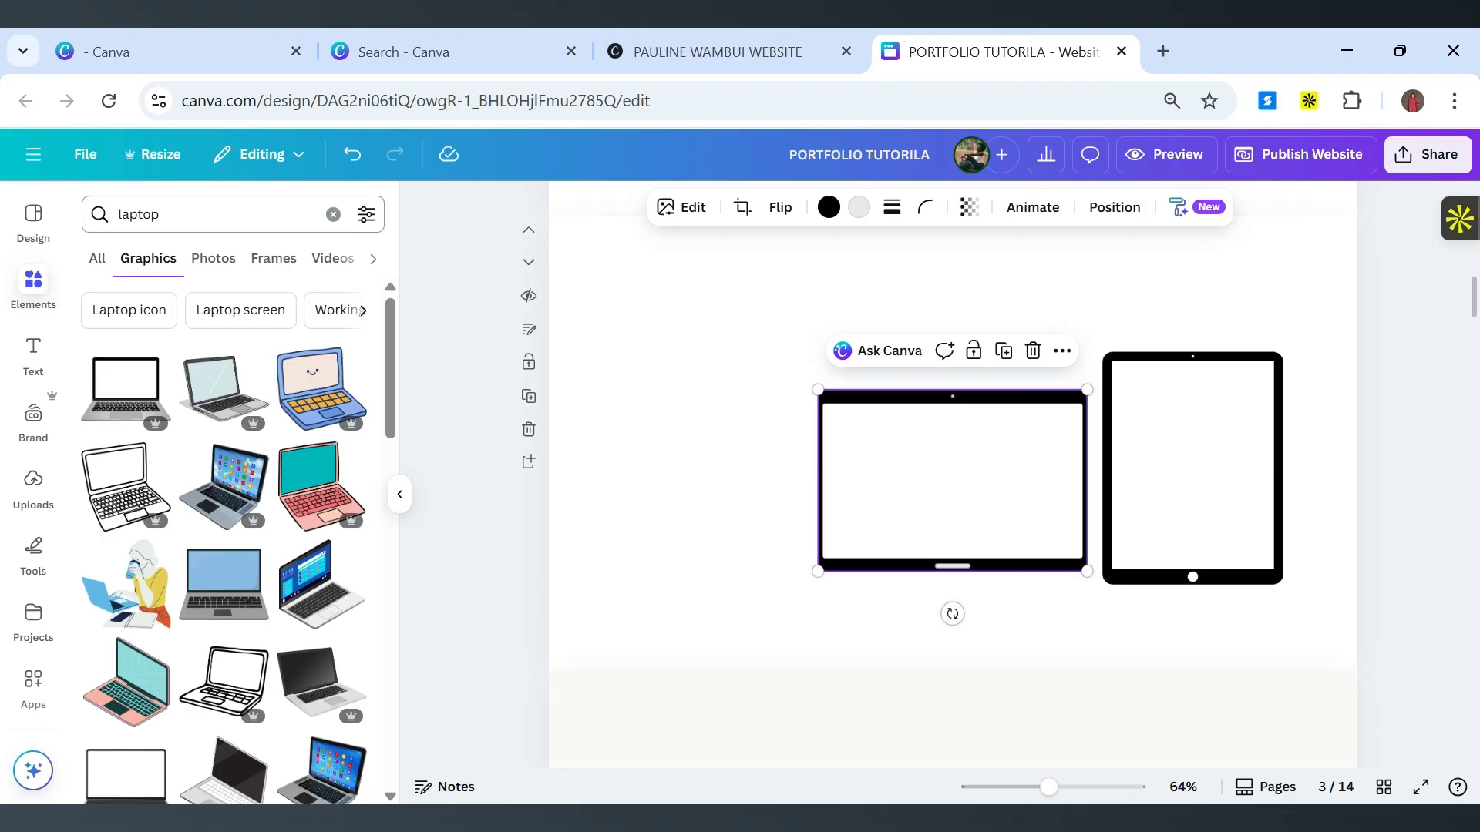
{"action": "double_click", "coordinate": [220, 213]}
{"action": "key", "text": "BackSpace"}
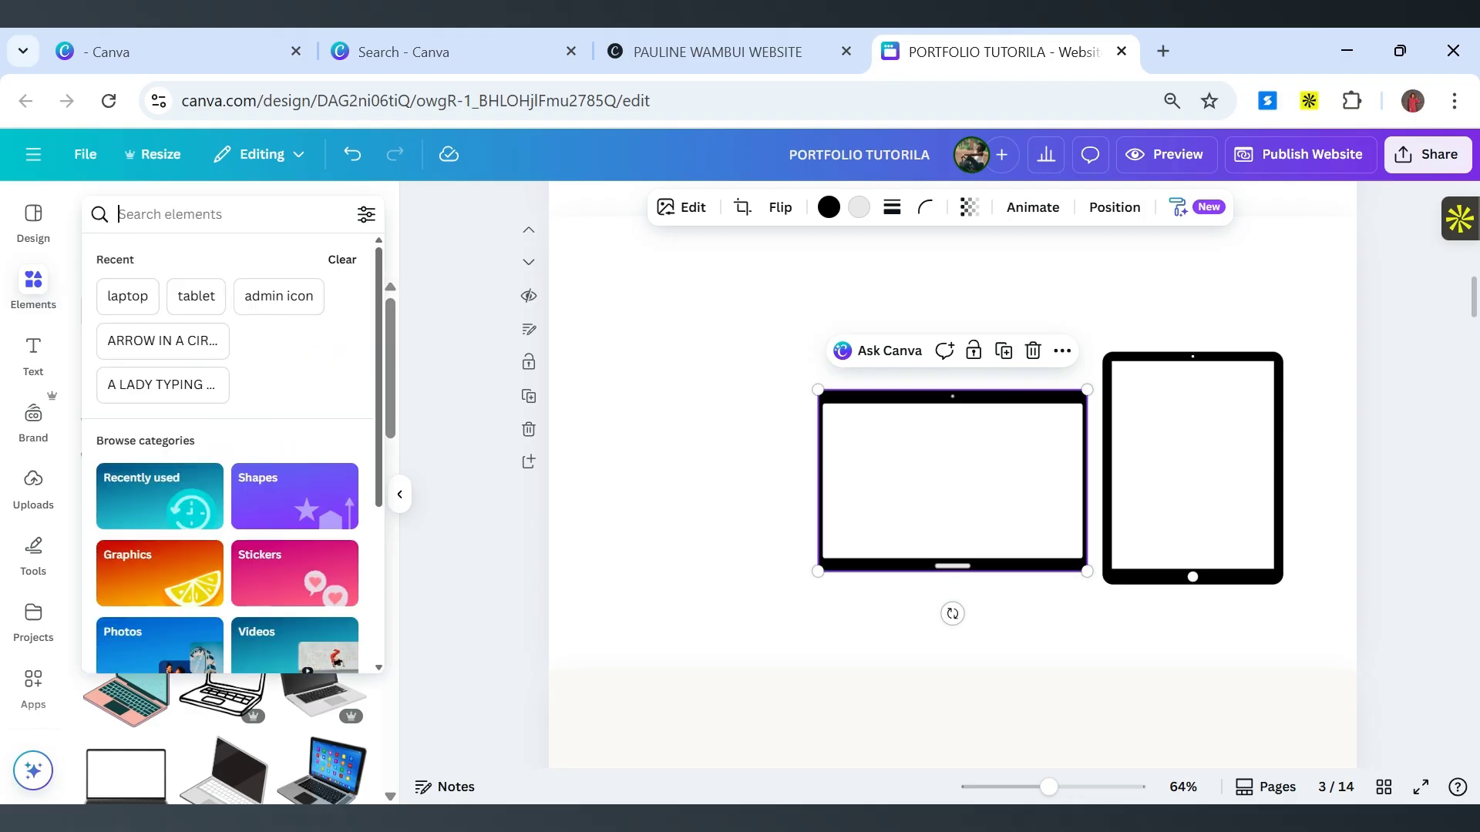
{"action": "type", "text": "desktop"}
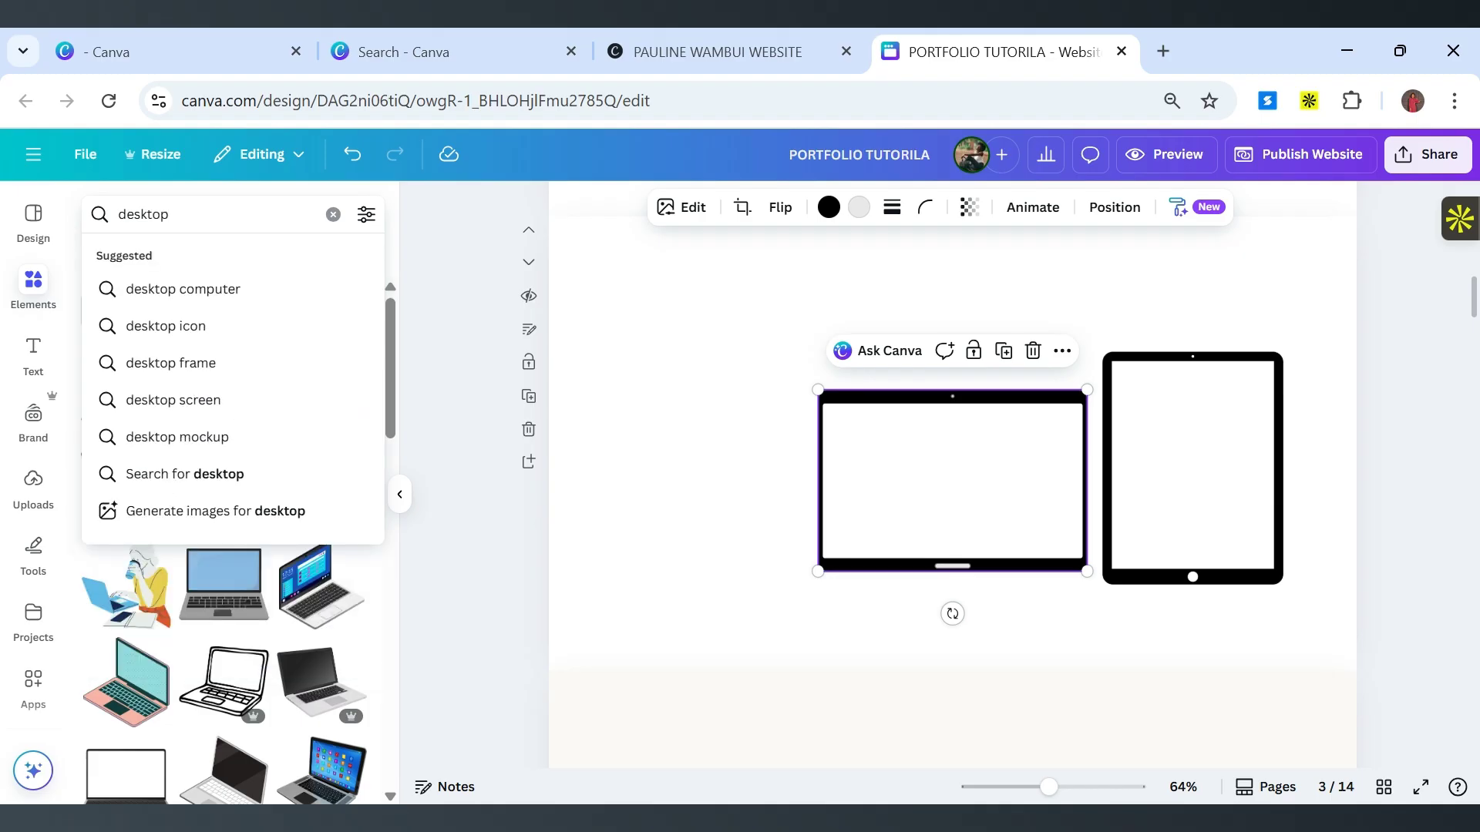
{"action": "key", "text": "Return"}
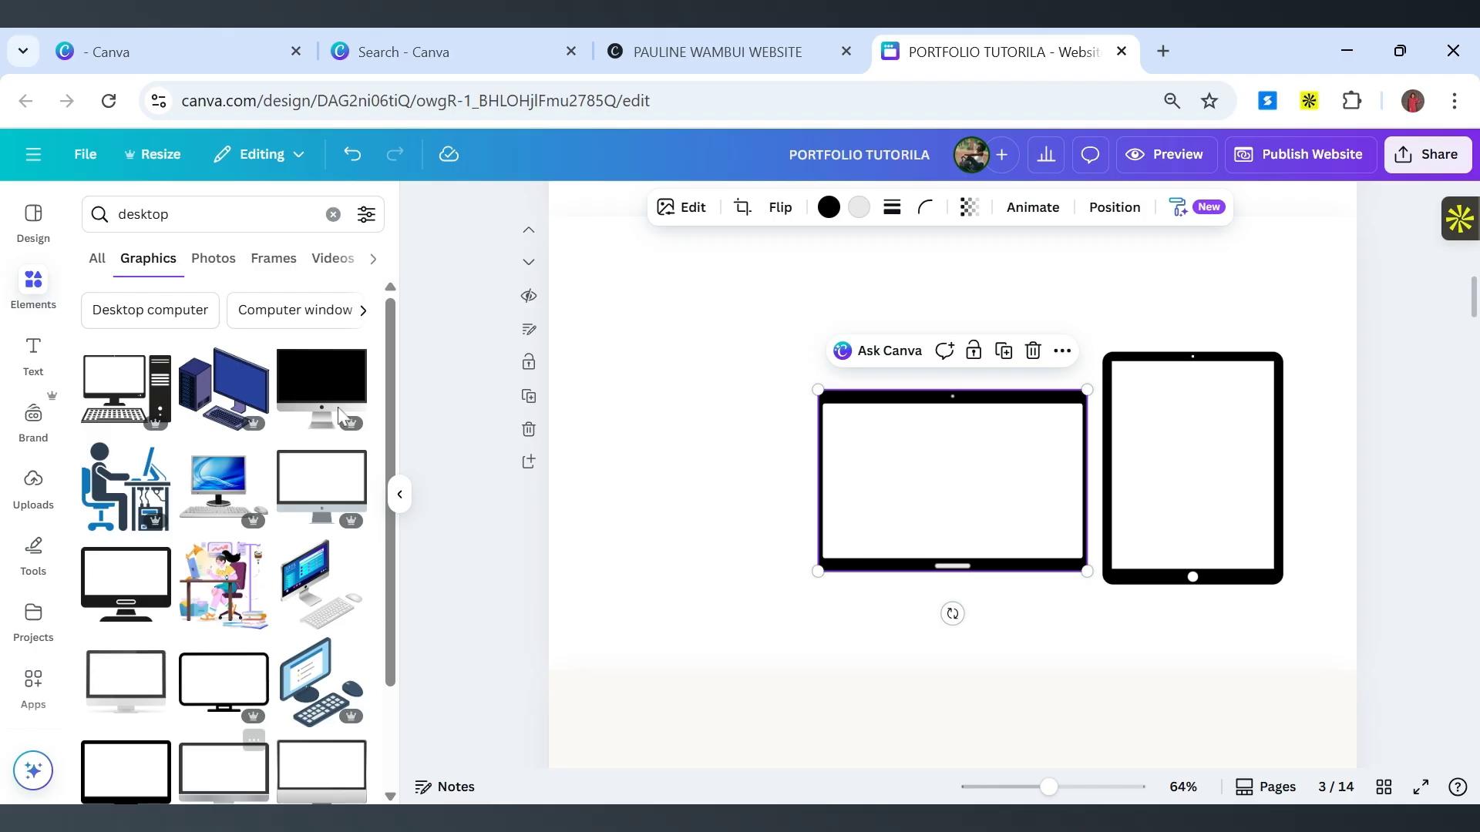
Insert a silver desktop monitor graphic with a blank screen and dark bezel, shrunk near the third page's left edge.
{"action": "scroll", "coordinate": [339, 416], "scroll_direction": "down", "scroll_amount": 2}
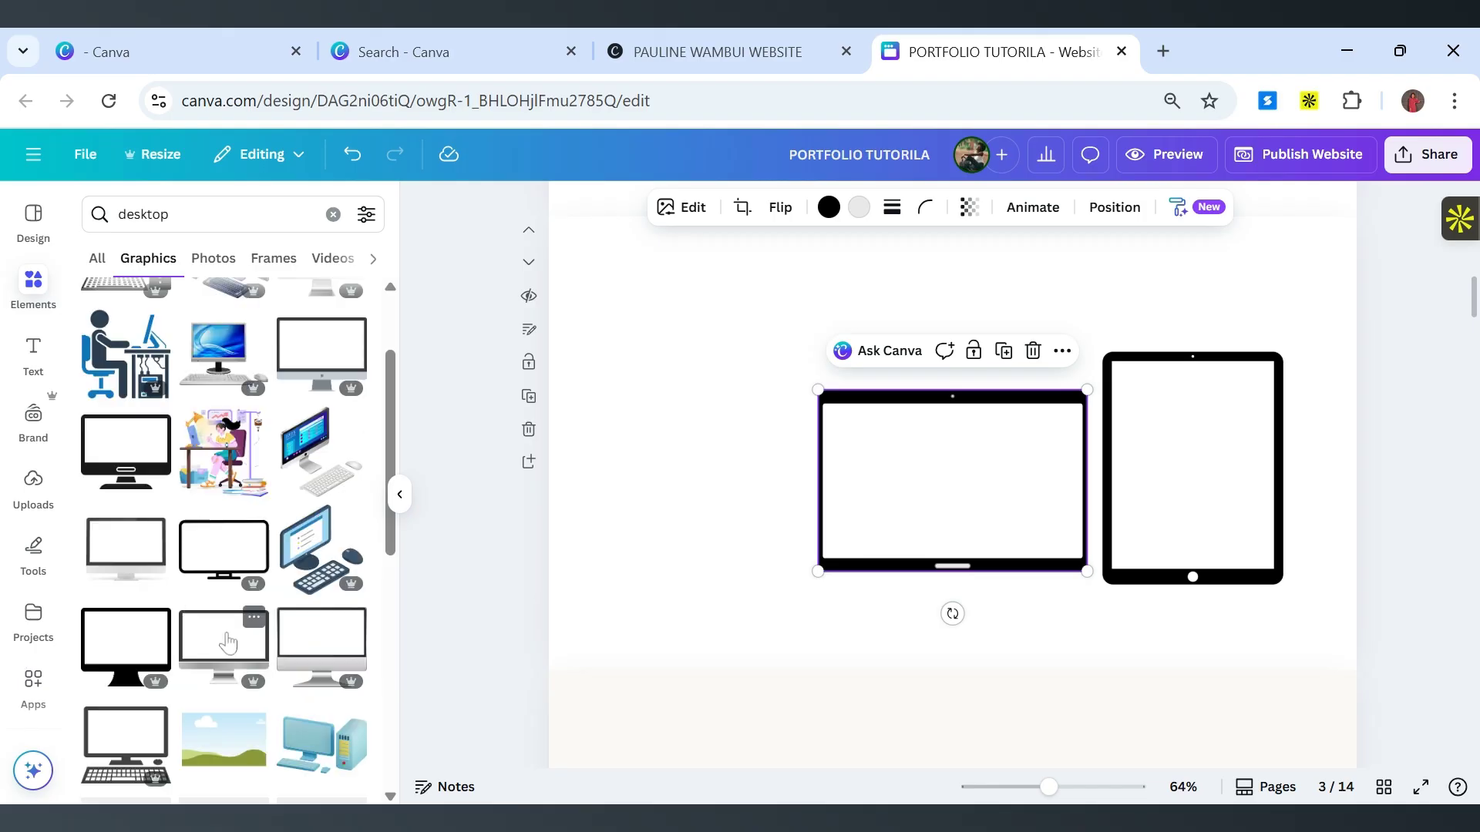
{"action": "left_click", "coordinate": [197, 648]}
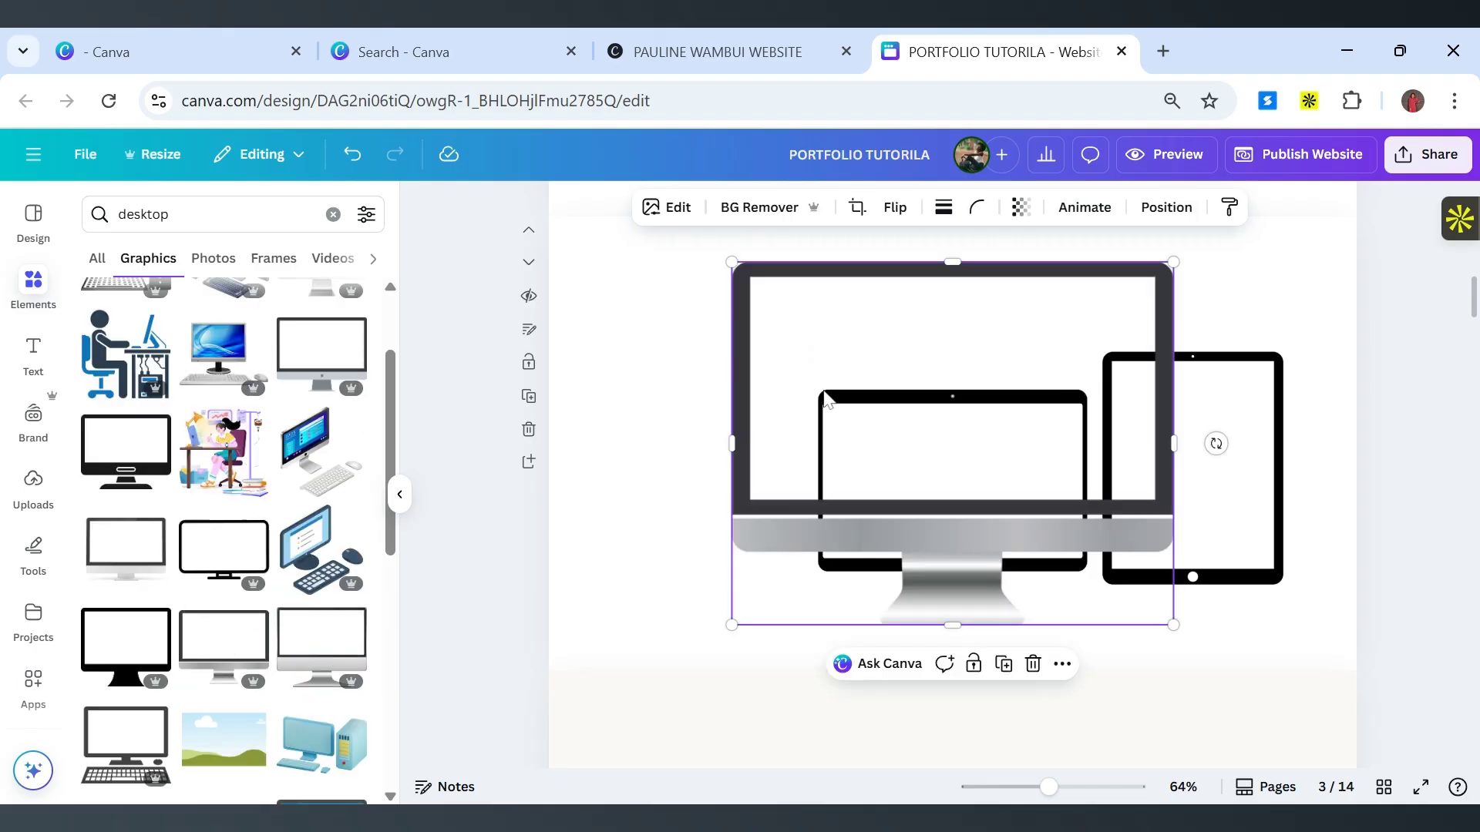
{"action": "left_click_drag", "start_coordinate": [819, 389], "coordinate": [666, 449]}
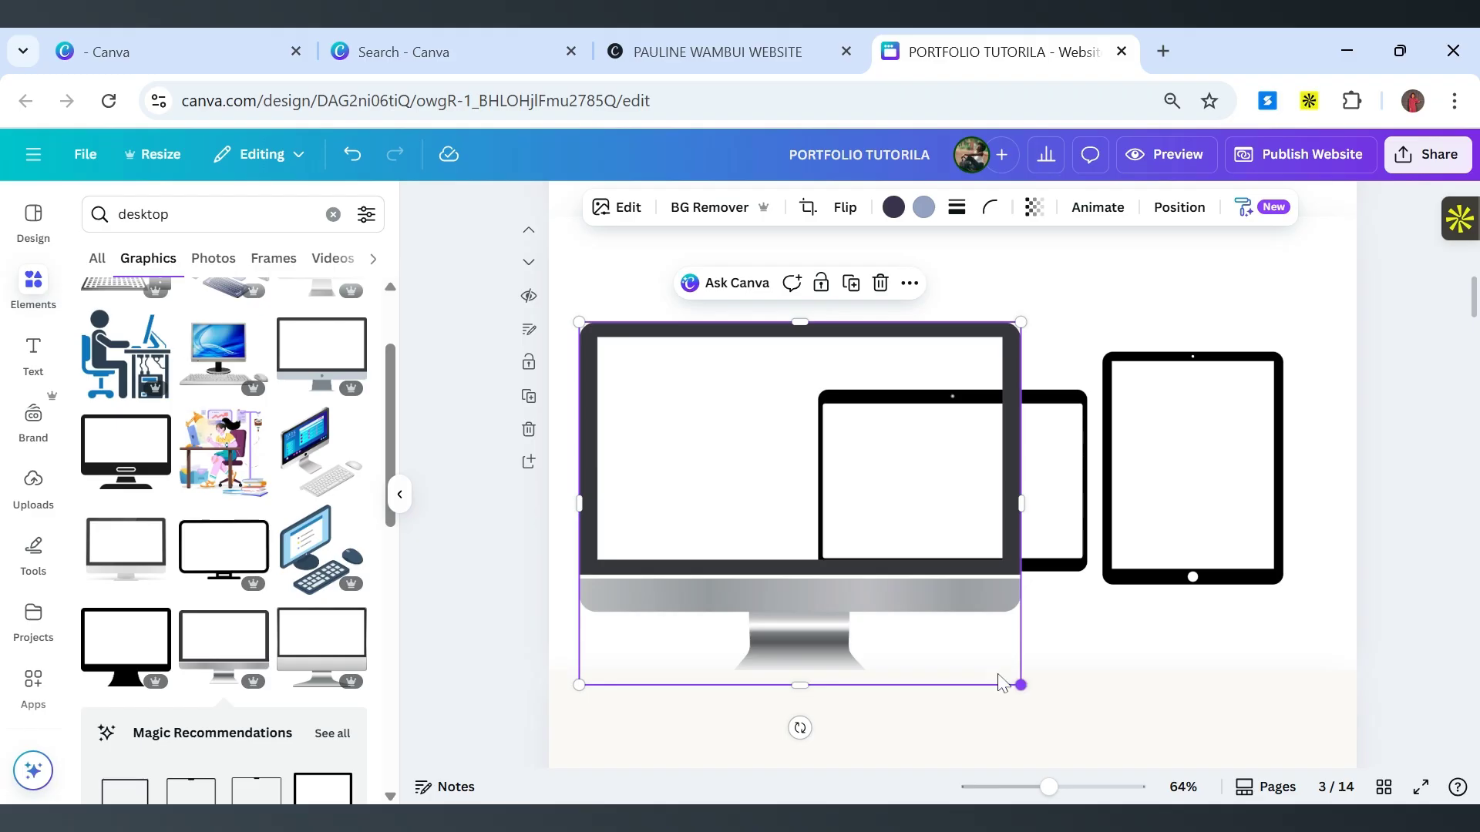
{"action": "left_click_drag", "start_coordinate": [1019, 683], "coordinate": [896, 623]}
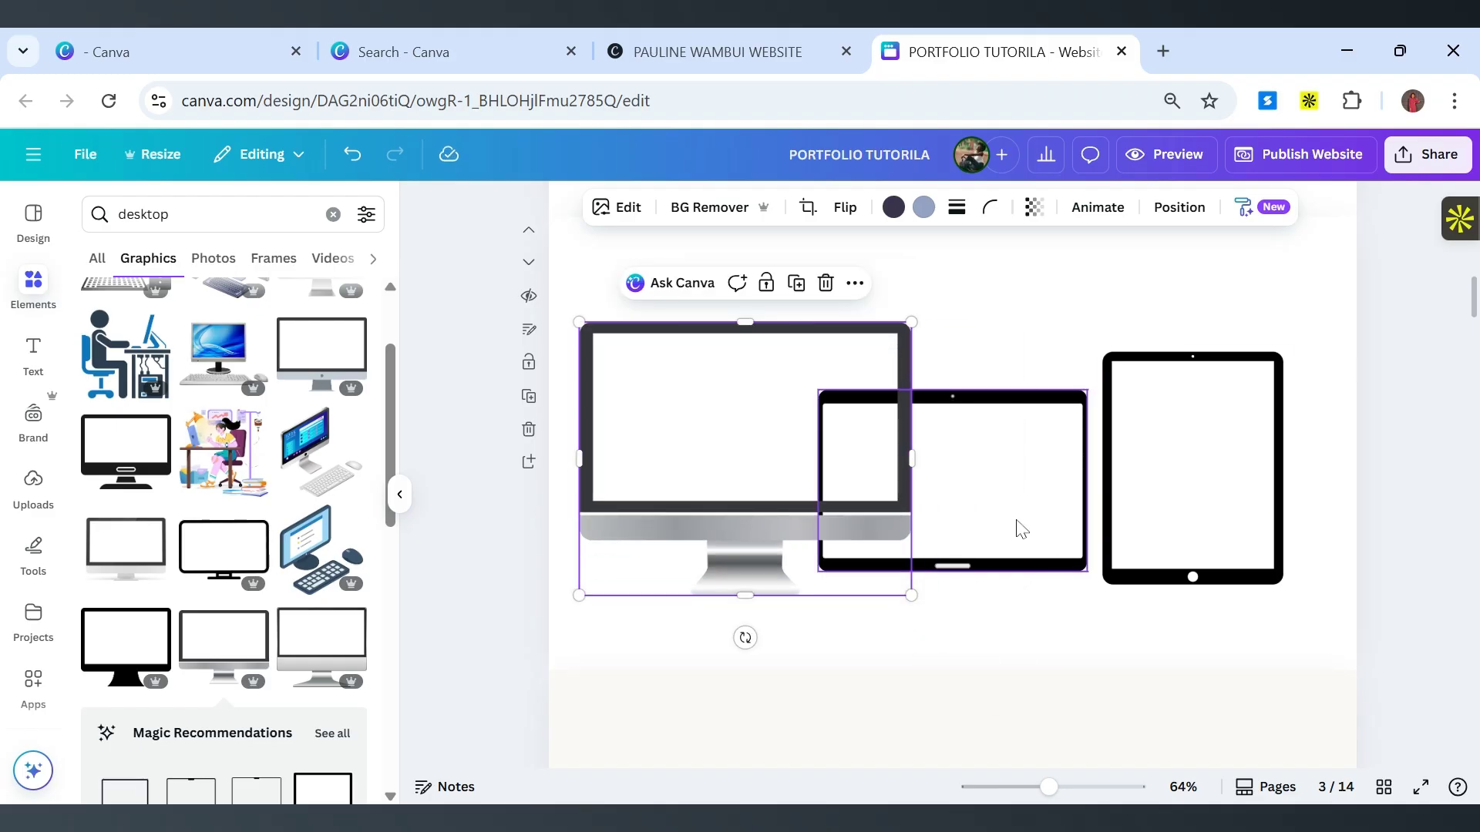
Spread out the devices: portrait tablet at the page's right edge, landscape tablet lower in between, monitor up in the upper-left corner.
{"action": "left_click", "coordinate": [1156, 509]}
{"action": "left_click_drag", "start_coordinate": [1156, 509], "coordinate": [1220, 503]}
{"action": "left_click_drag", "start_coordinate": [989, 532], "coordinate": [1056, 611]}
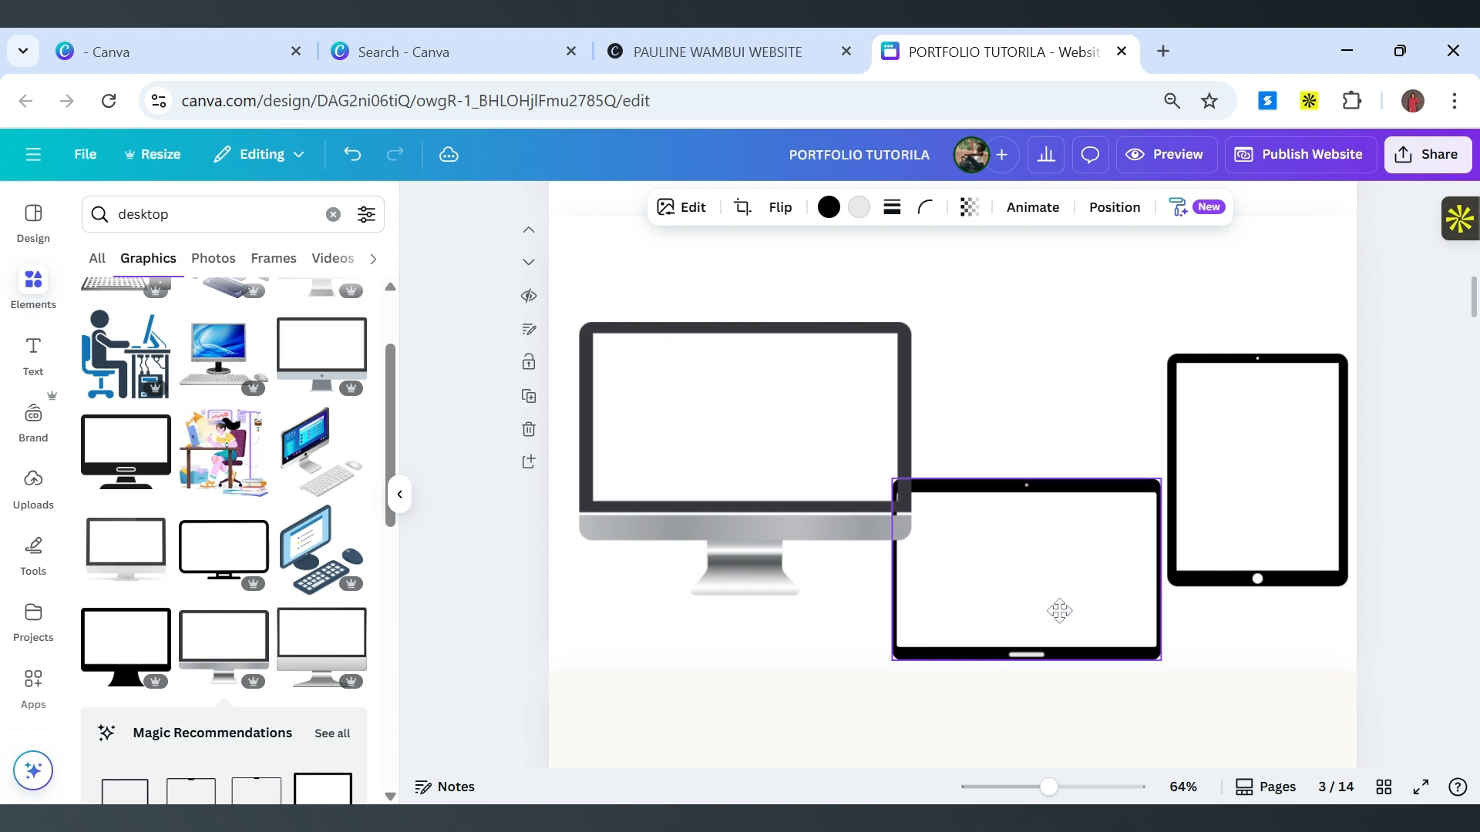
{"action": "left_click_drag", "start_coordinate": [809, 479], "coordinate": [803, 416]}
{"action": "scroll", "coordinate": [953, 502], "scroll_direction": "up", "scroll_amount": 2}
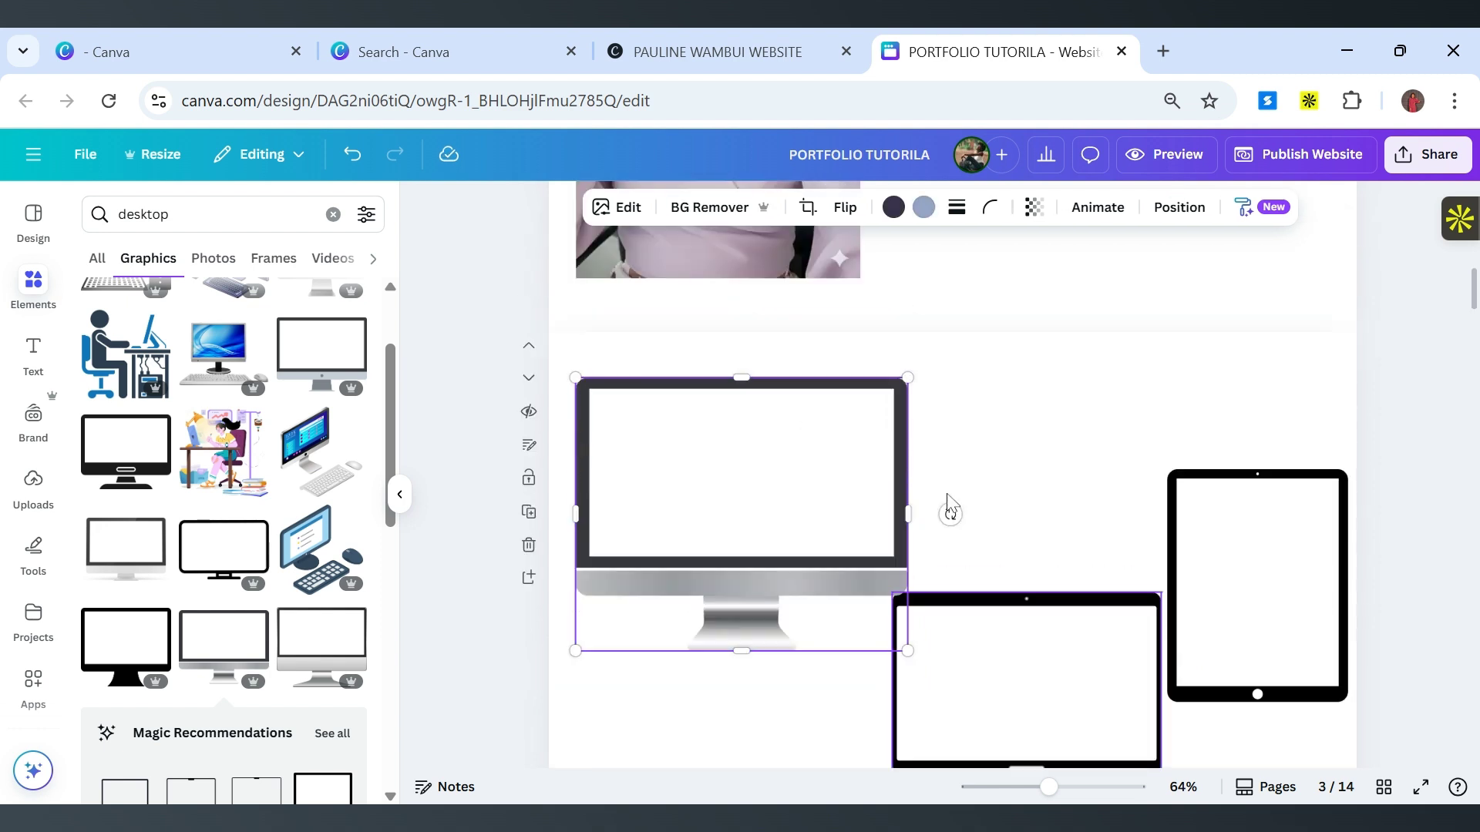
{"action": "left_click_drag", "start_coordinate": [779, 551], "coordinate": [762, 536]}
{"action": "left_click_drag", "start_coordinate": [1096, 756], "coordinate": [1068, 664]}
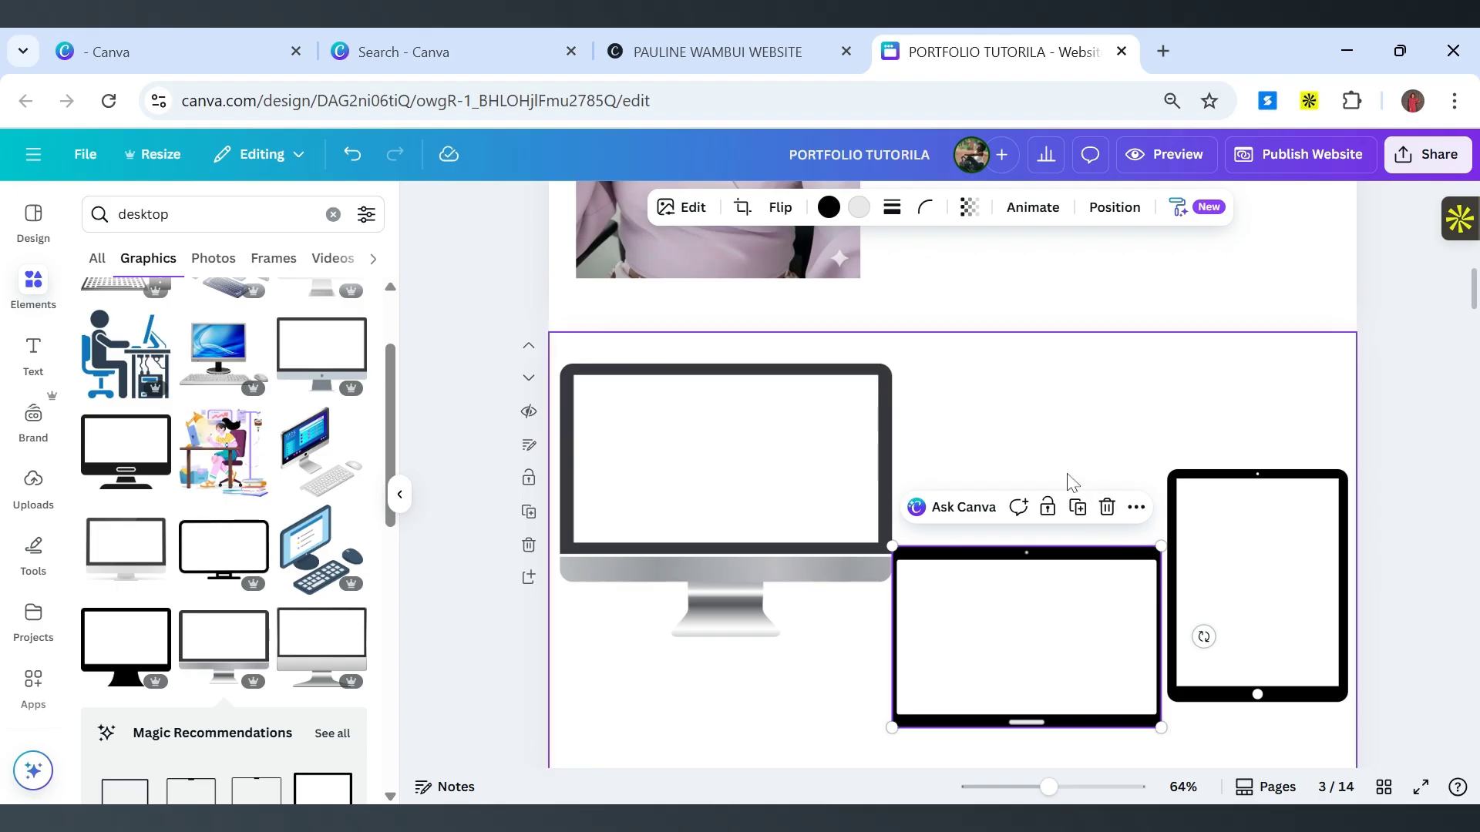
{"action": "scroll", "coordinate": [1015, 467], "scroll_direction": "down", "scroll_amount": 4}
{"action": "scroll", "coordinate": [1015, 466], "scroll_direction": "up", "scroll_amount": 2}
{"action": "scroll", "coordinate": [1016, 470], "scroll_direction": "up", "scroll_amount": 2}
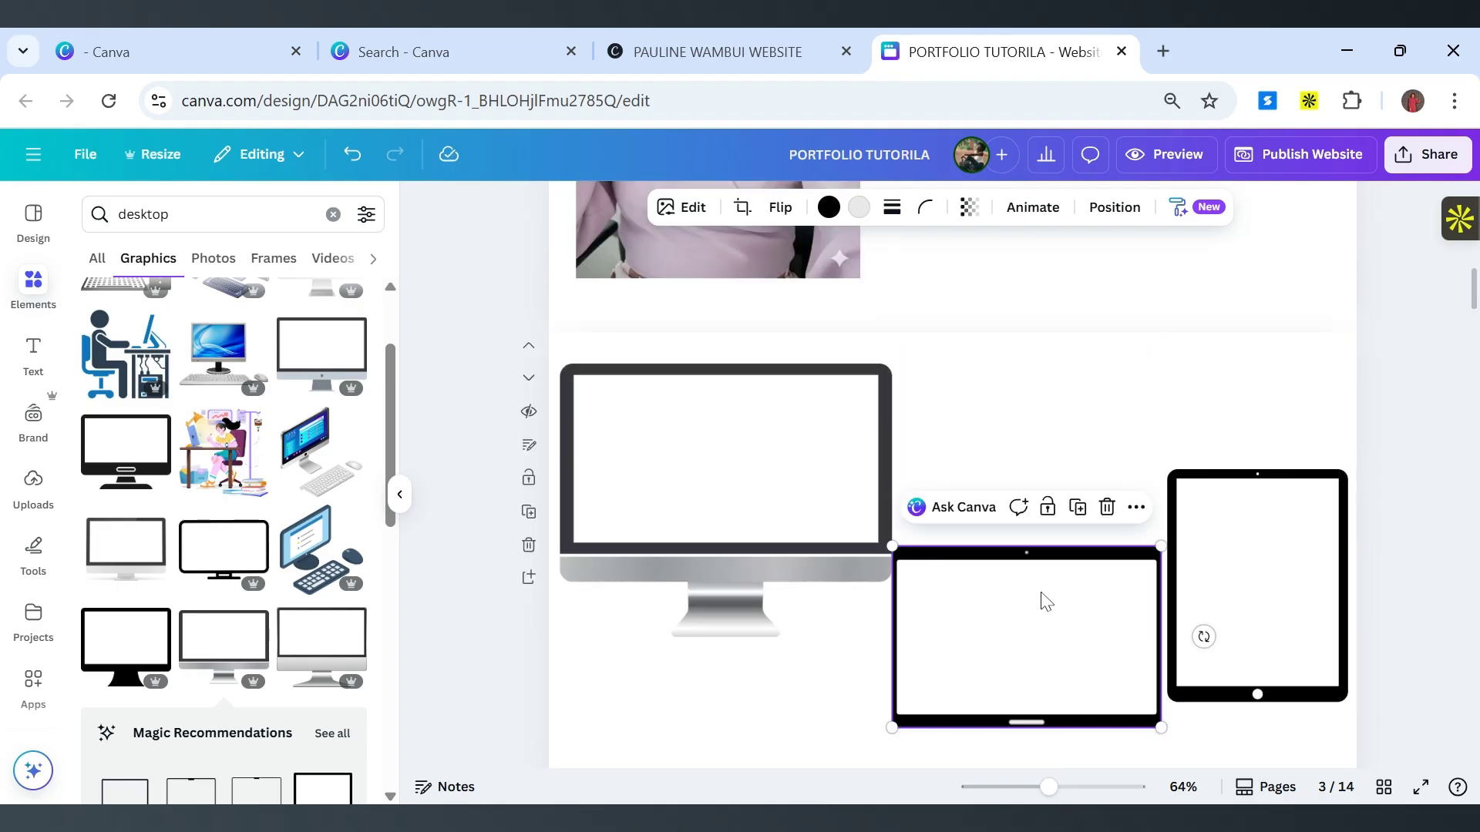
{"action": "left_click", "coordinate": [1057, 409]}
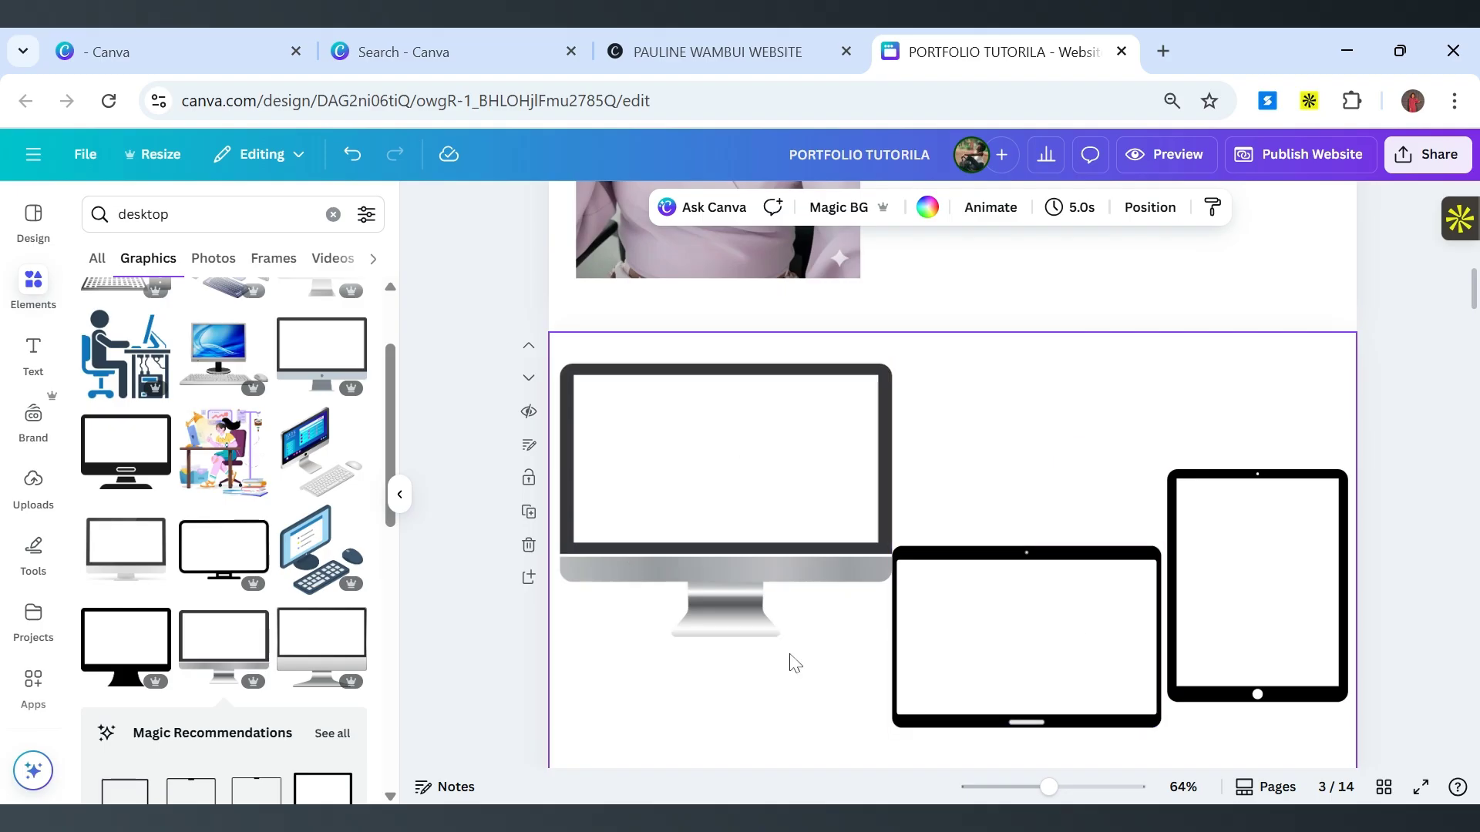
Search the elements for "Frame" and insert the square frame on the third page.
{"action": "left_click", "coordinate": [333, 214]}
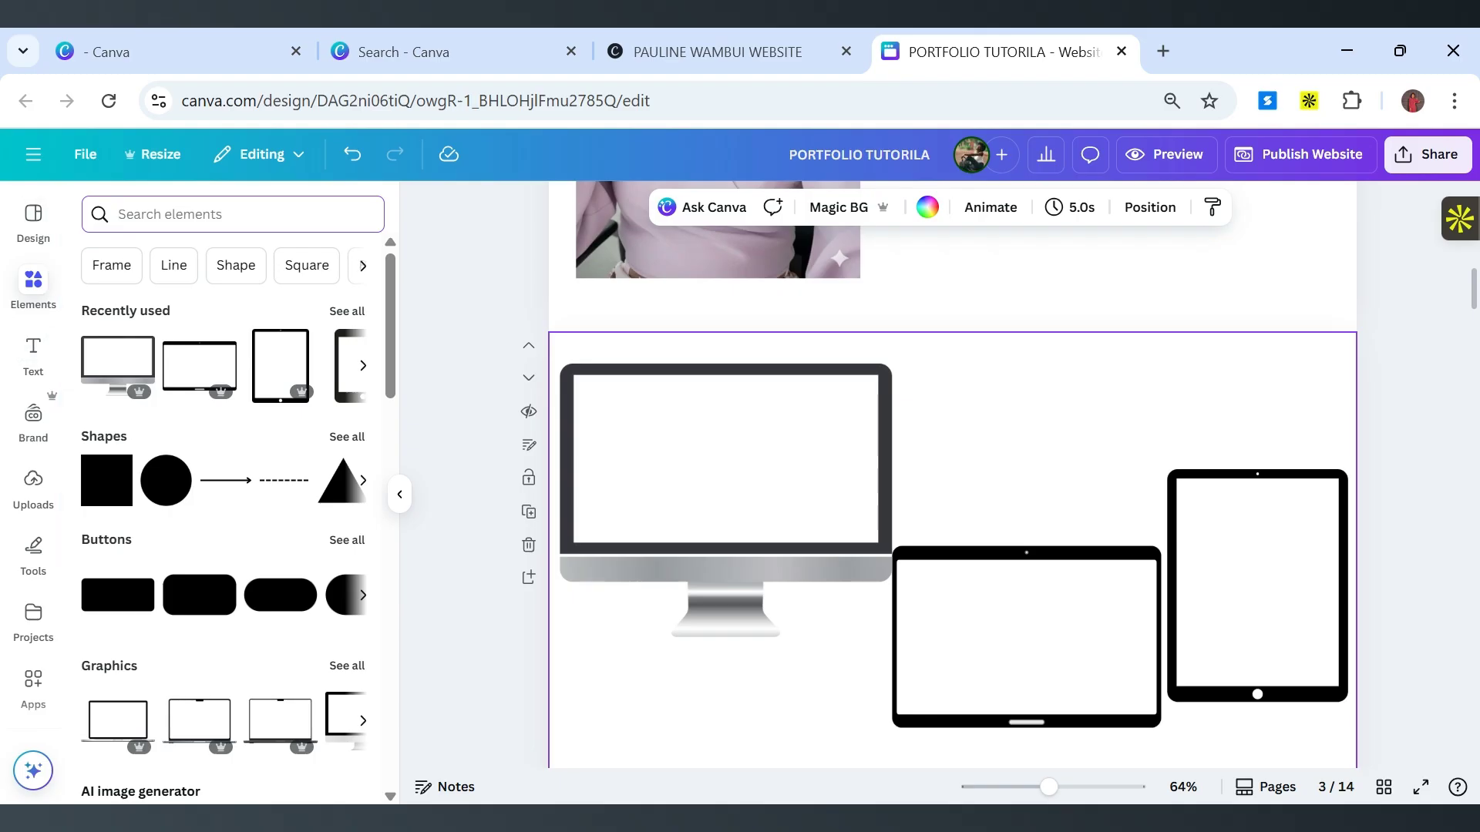
{"action": "type", "text": "Frame"}
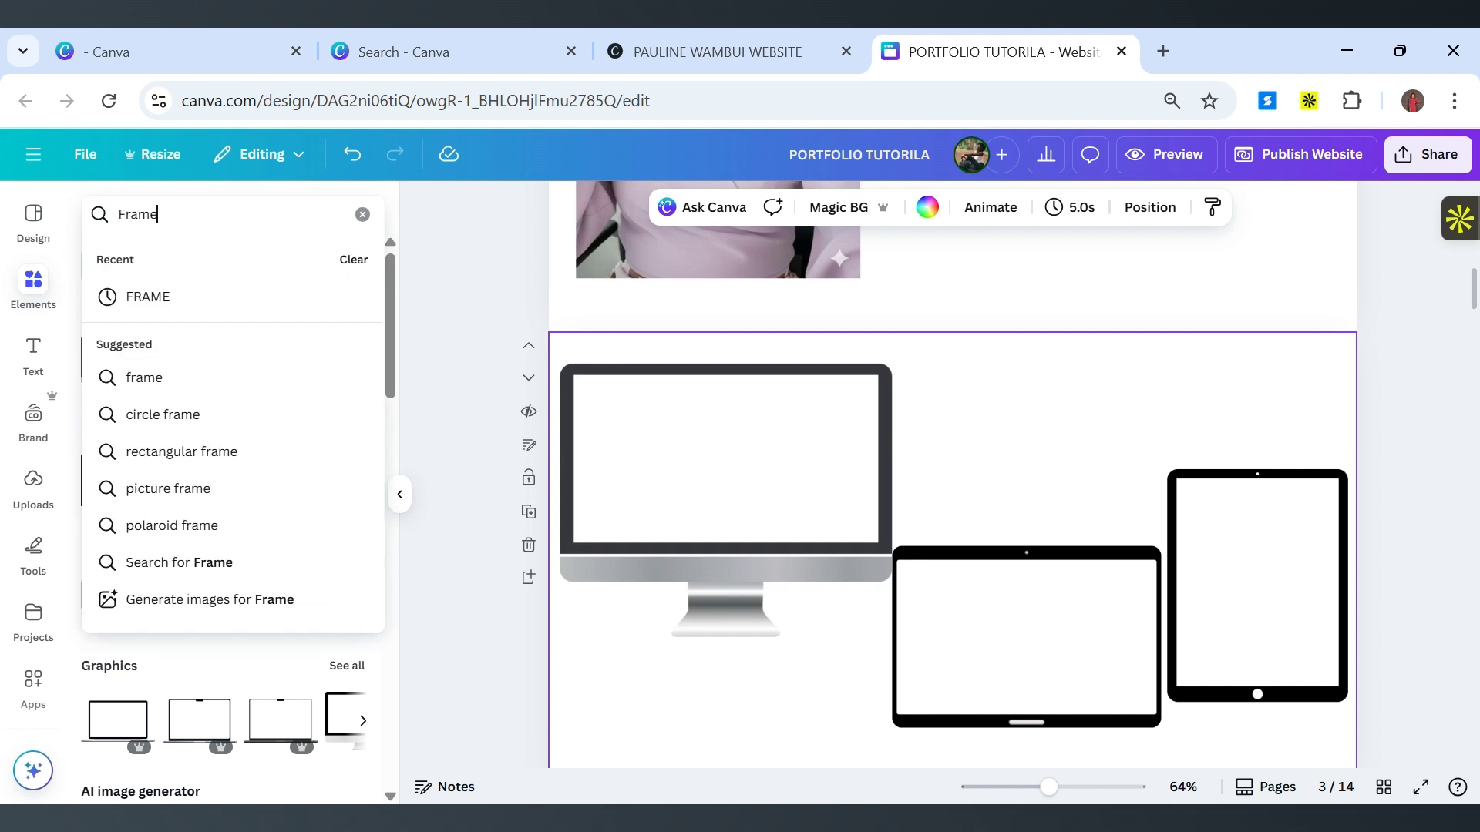
{"action": "key", "text": "Return"}
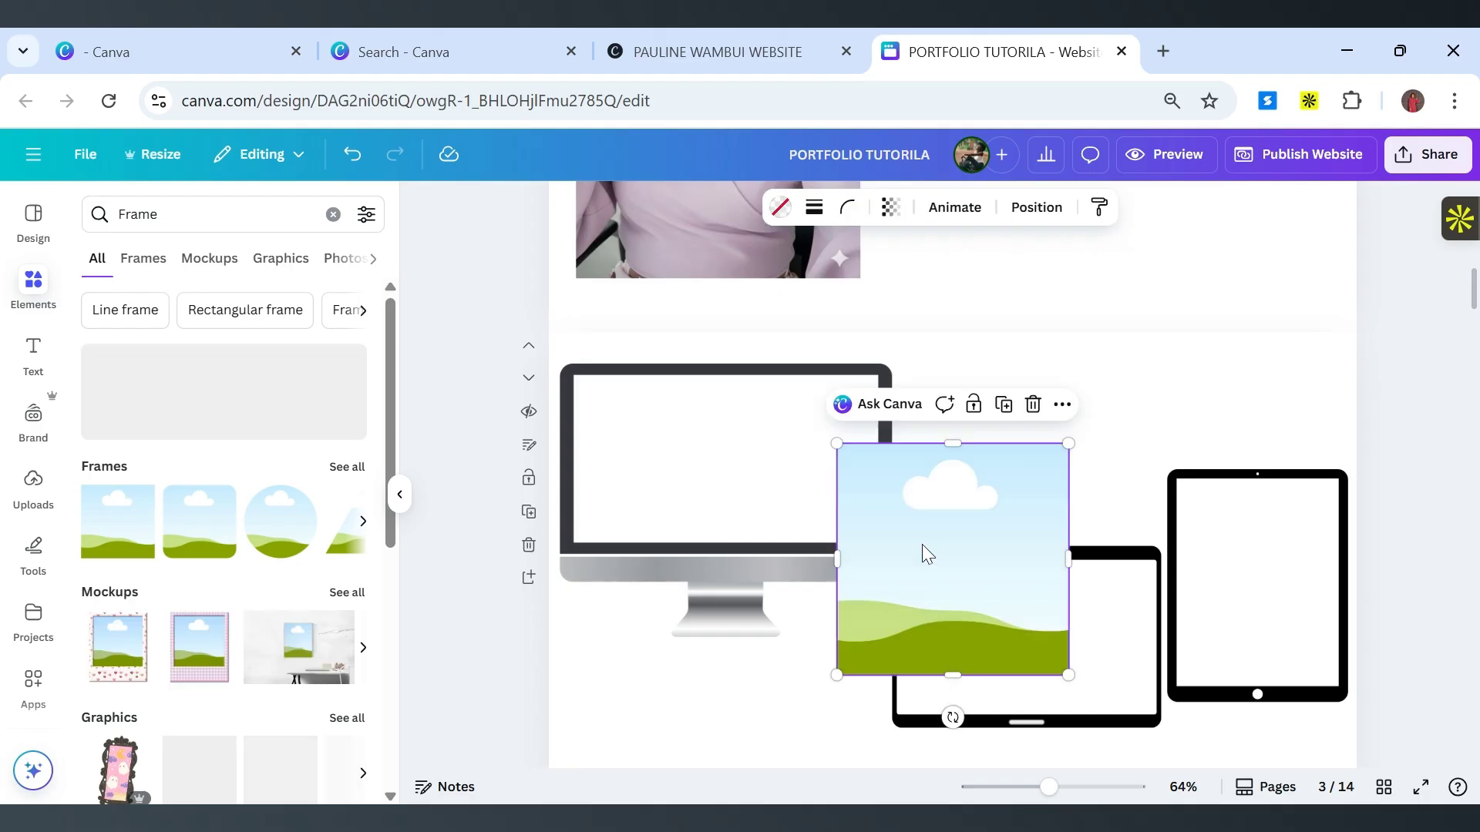
Move the square frame onto the desktop monitor and resize its sides to fill the monitor's screen.
{"action": "left_click_drag", "start_coordinate": [922, 545], "coordinate": [668, 490]}
{"action": "left_click_drag", "start_coordinate": [806, 494], "coordinate": [864, 488]}
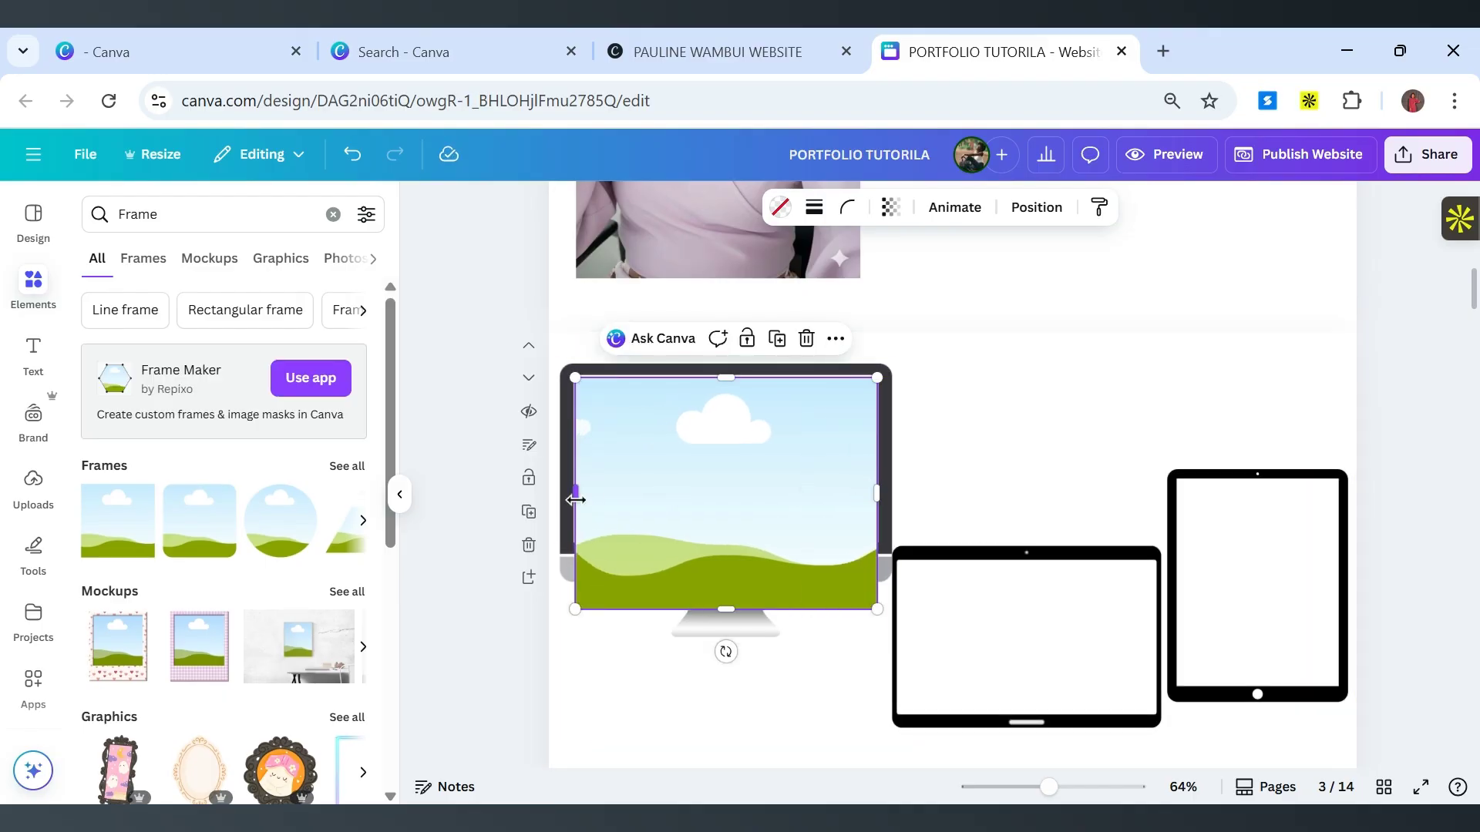
{"action": "left_click_drag", "start_coordinate": [572, 500], "coordinate": [575, 497]}
{"action": "left_click_drag", "start_coordinate": [722, 610], "coordinate": [725, 546]}
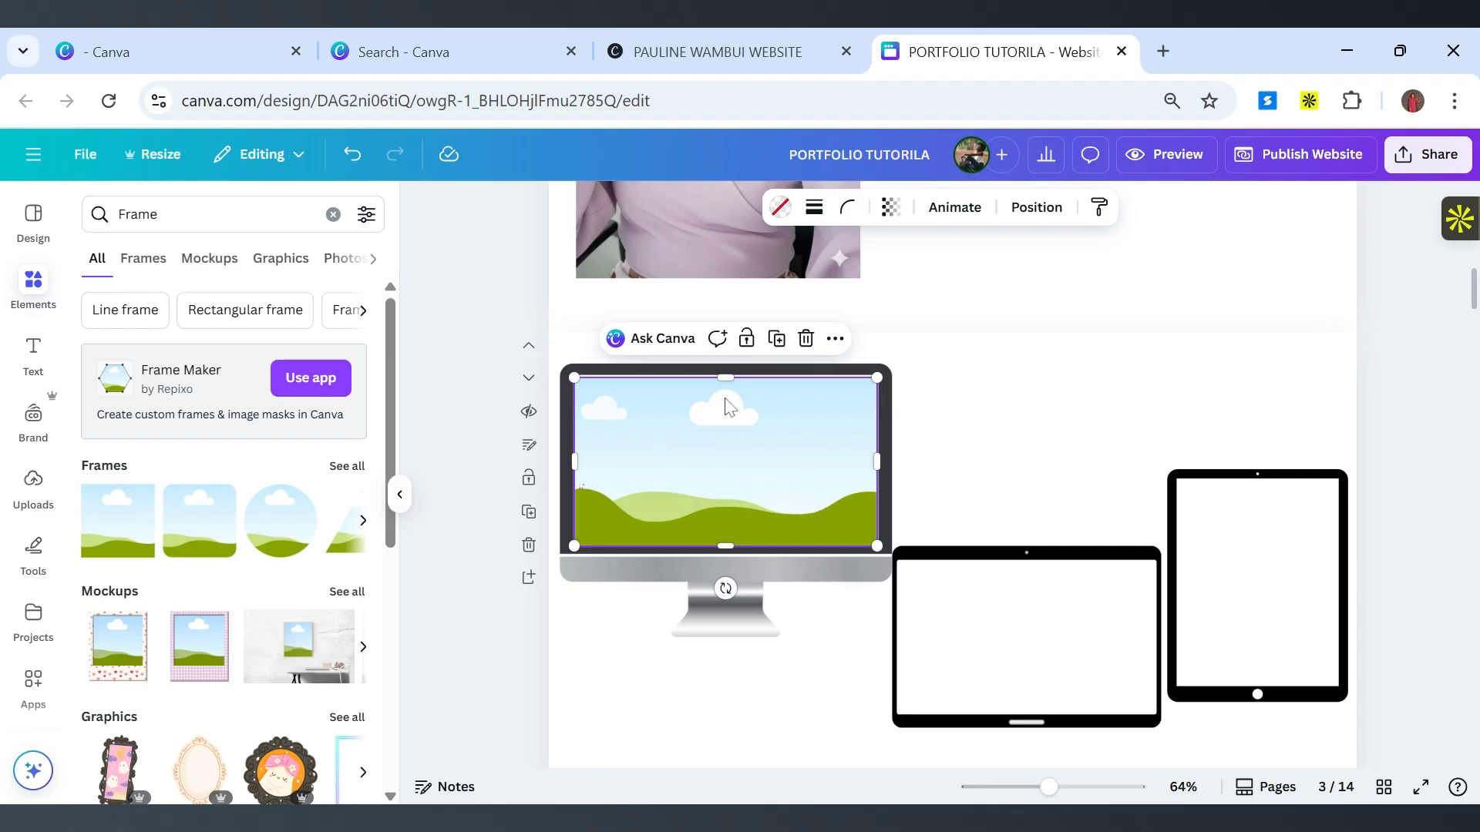
{"action": "left_click_drag", "start_coordinate": [725, 379], "coordinate": [725, 372]}
{"action": "left_click", "coordinate": [969, 466]}
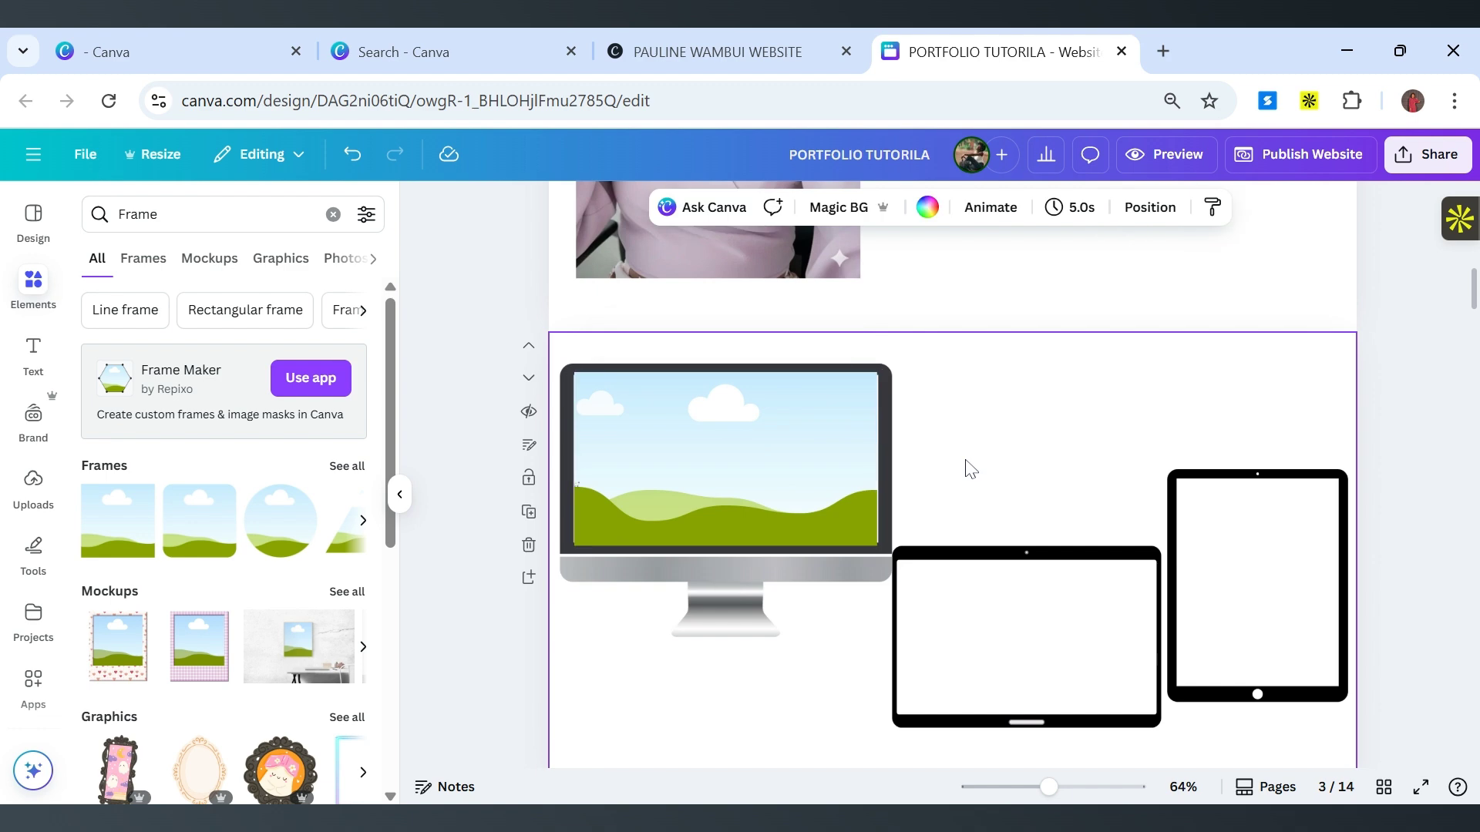
{"action": "left_click", "coordinate": [853, 474]}
{"action": "left_click_drag", "start_coordinate": [876, 458], "coordinate": [875, 457]}
{"action": "left_click", "coordinate": [1023, 442]}
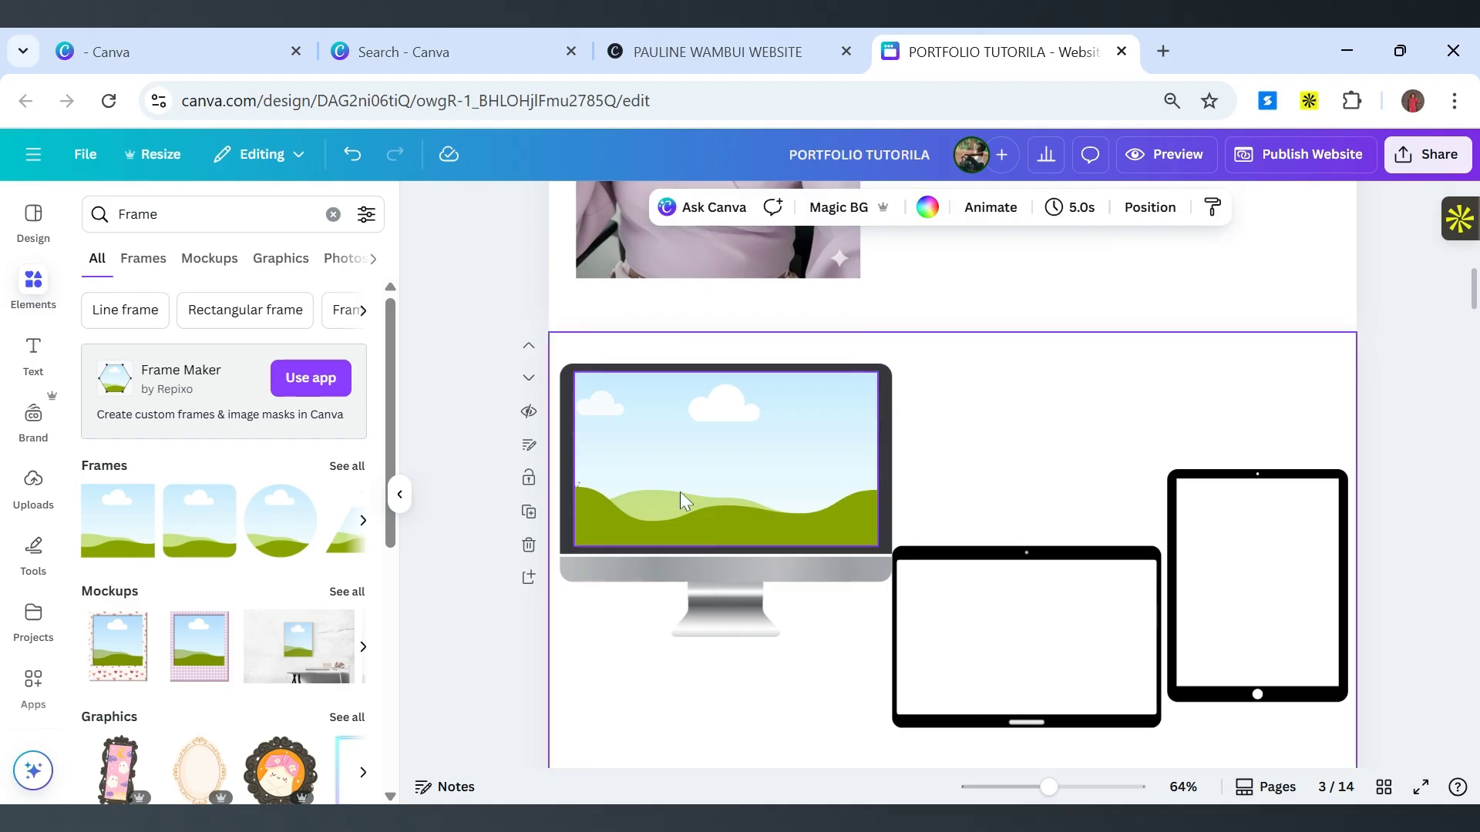
Duplicate the monitor's frame and fit the copy to the landscape tablet's screen.
{"action": "left_click", "coordinate": [681, 500]}
{"action": "left_click", "coordinate": [786, 342]}
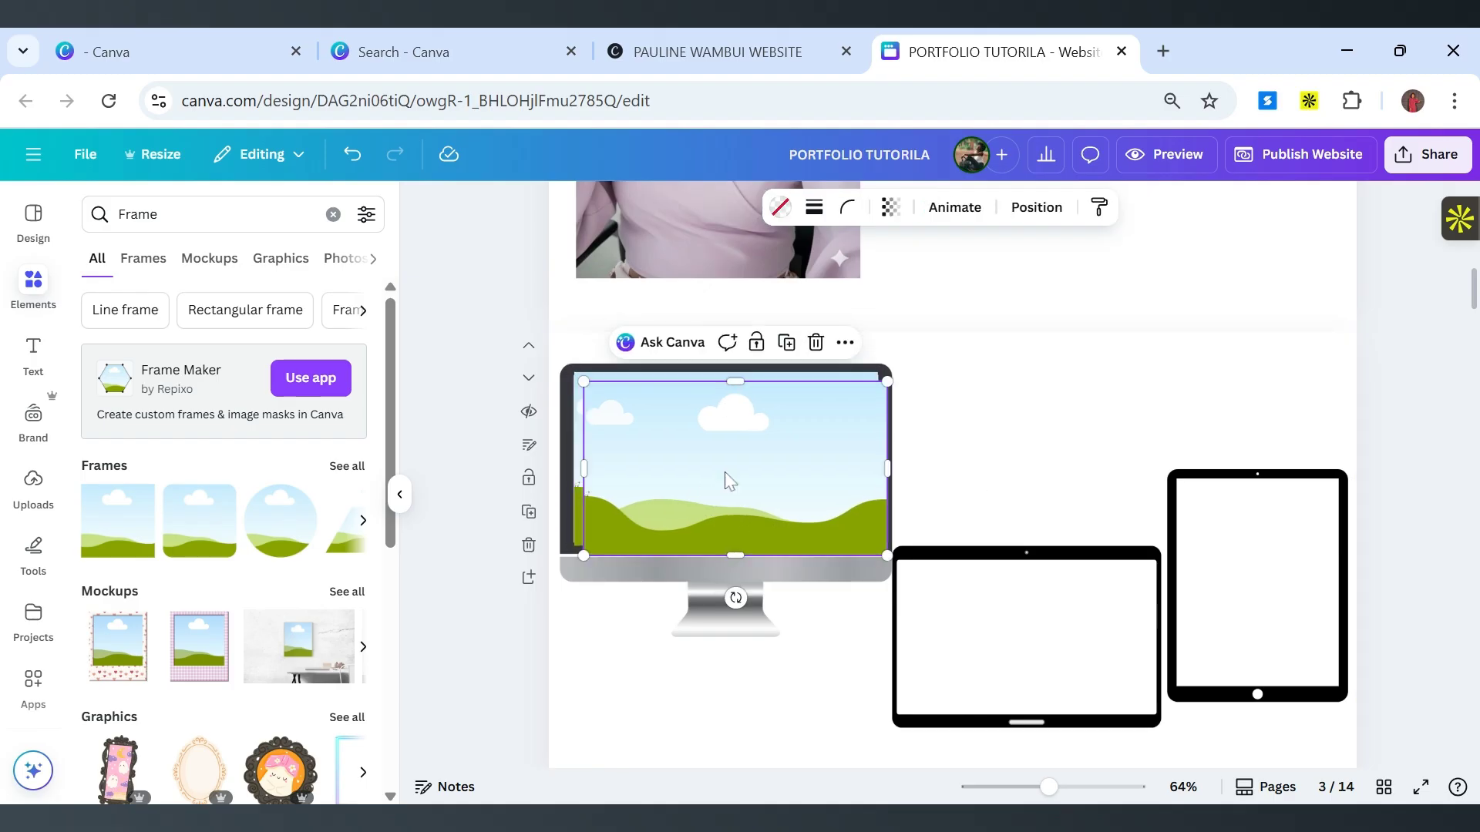
{"action": "left_click_drag", "start_coordinate": [724, 481], "coordinate": [1038, 647]}
{"action": "scroll", "coordinate": [974, 437], "scroll_direction": "down", "scroll_amount": 2}
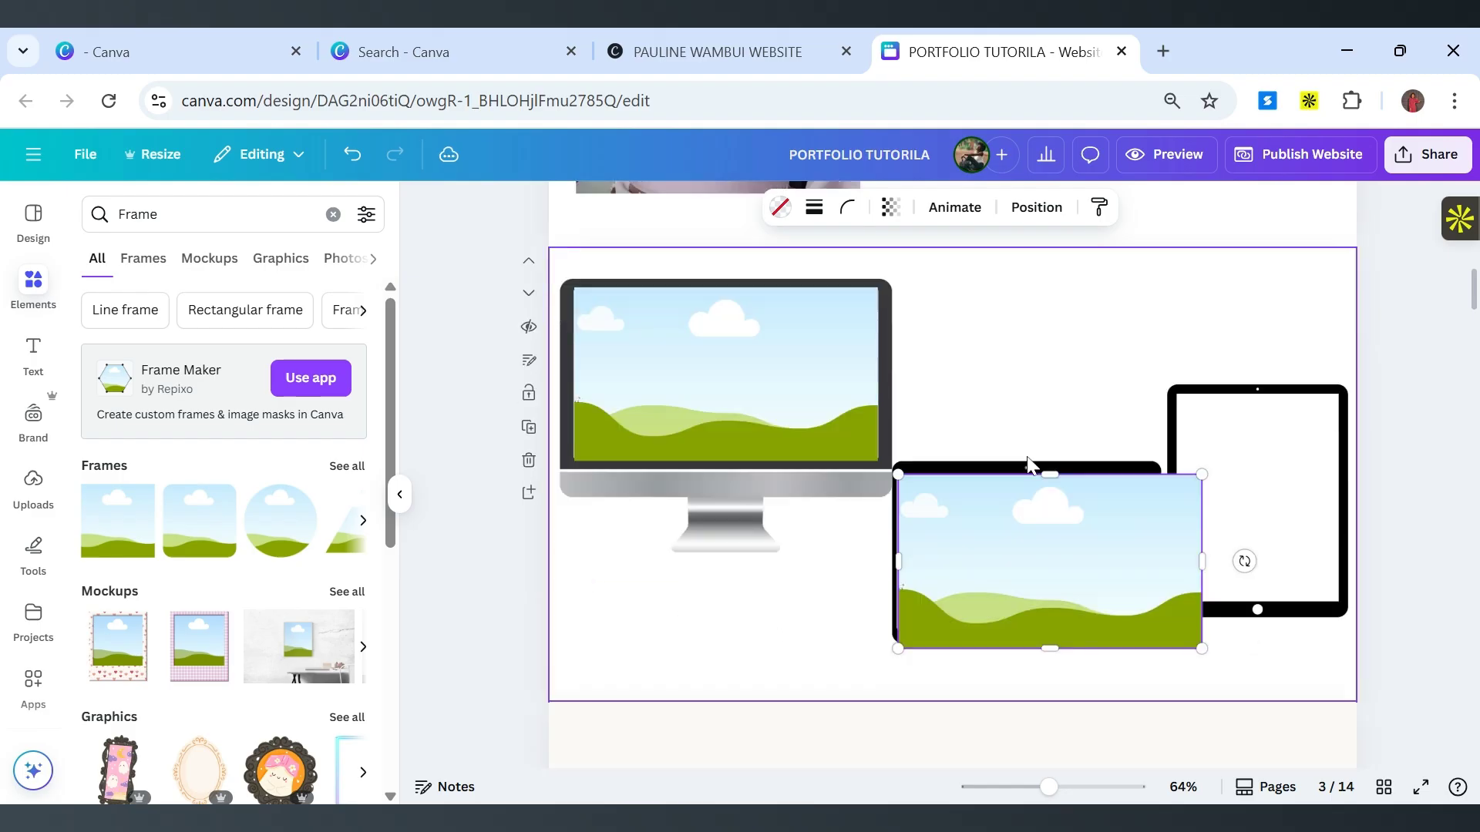
{"action": "left_click_drag", "start_coordinate": [1202, 617], "coordinate": [1152, 598]}
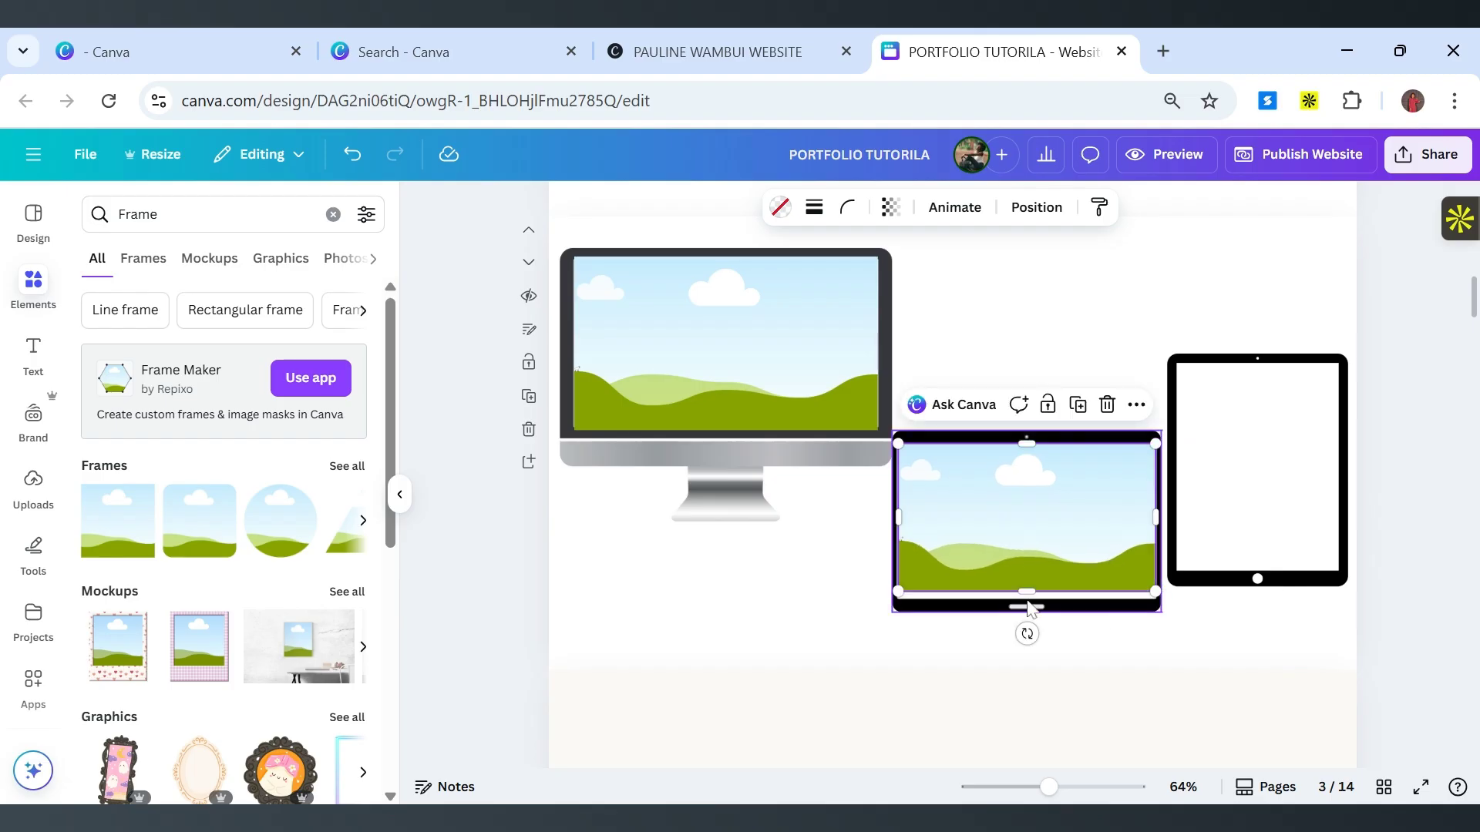
{"action": "left_click_drag", "start_coordinate": [1025, 590], "coordinate": [1054, 567]}
{"action": "left_click_drag", "start_coordinate": [1032, 600], "coordinate": [1030, 599]}
{"action": "left_click", "coordinate": [1064, 330]}
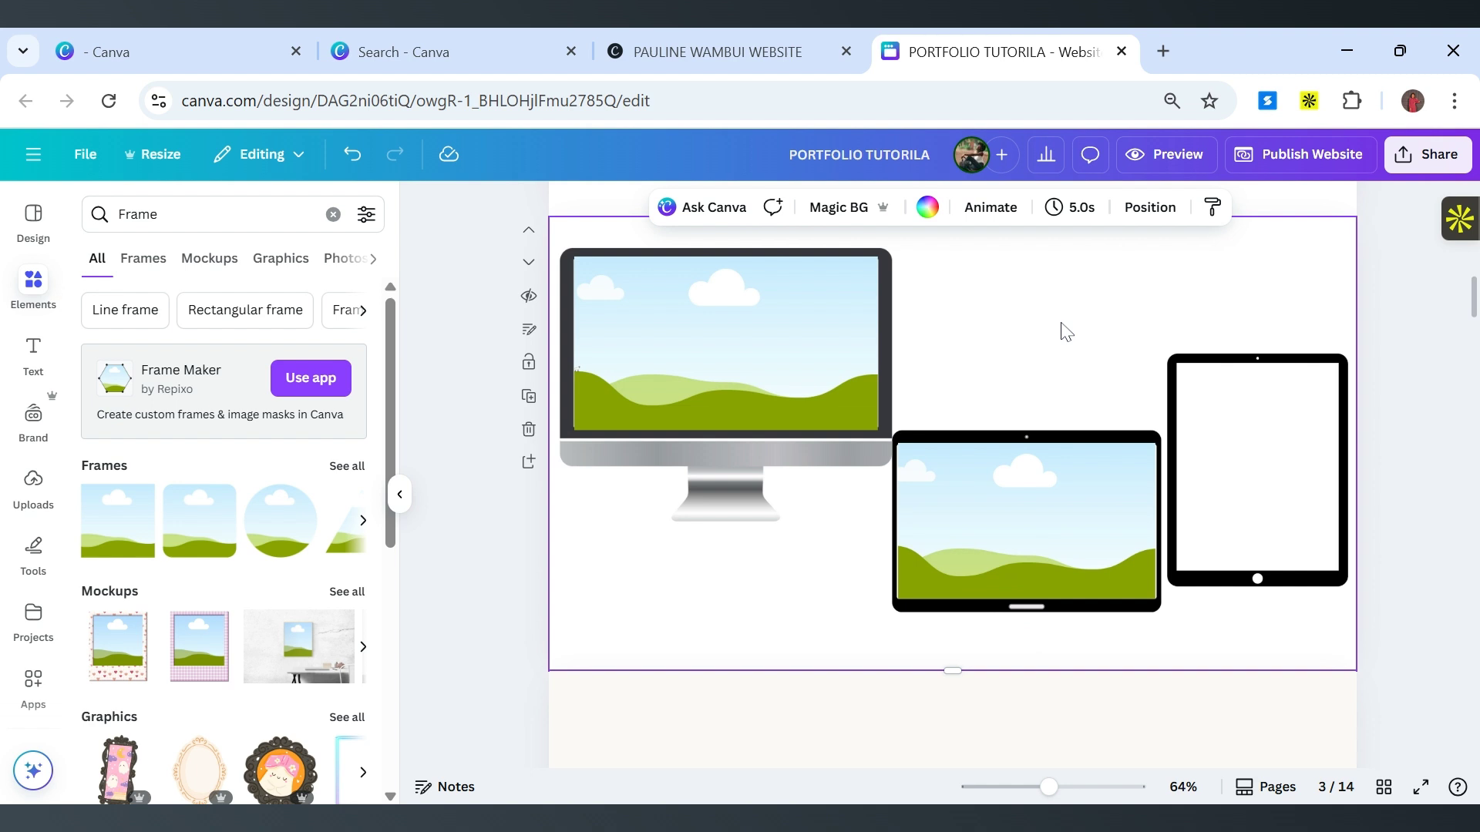
{"action": "left_click", "coordinate": [925, 549]}
{"action": "left_click_drag", "start_coordinate": [897, 522], "coordinate": [897, 526]}
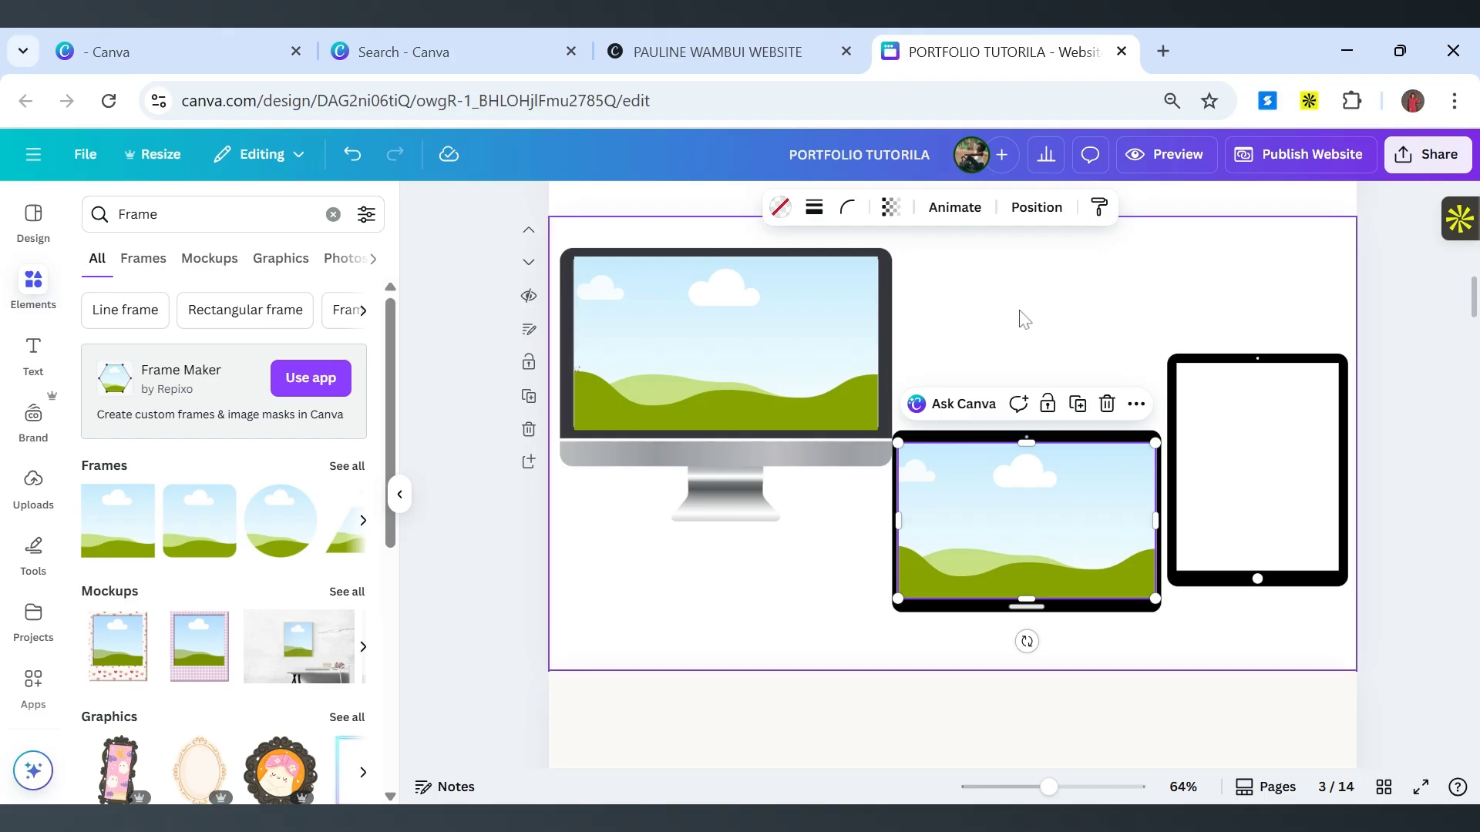
Duplicate the landscape tablet's frame and resize the copy to fill the portrait tablet's screen.
{"action": "left_click", "coordinate": [1076, 406]}
{"action": "left_click_drag", "start_coordinate": [1103, 522], "coordinate": [1228, 433]}
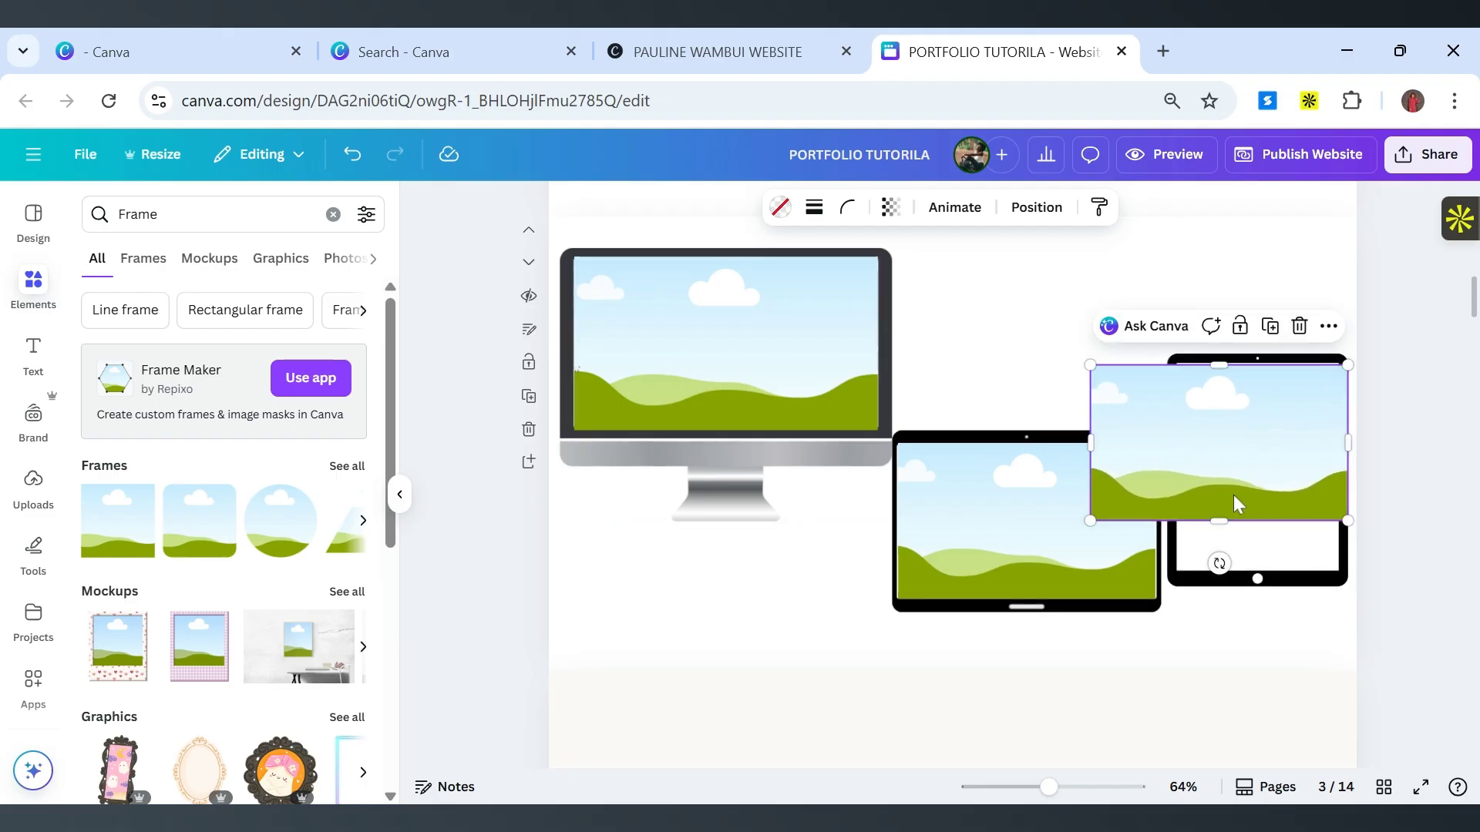
{"action": "left_click_drag", "start_coordinate": [1222, 532], "coordinate": [1223, 586]}
{"action": "left_click_drag", "start_coordinate": [1090, 473], "coordinate": [1176, 472]}
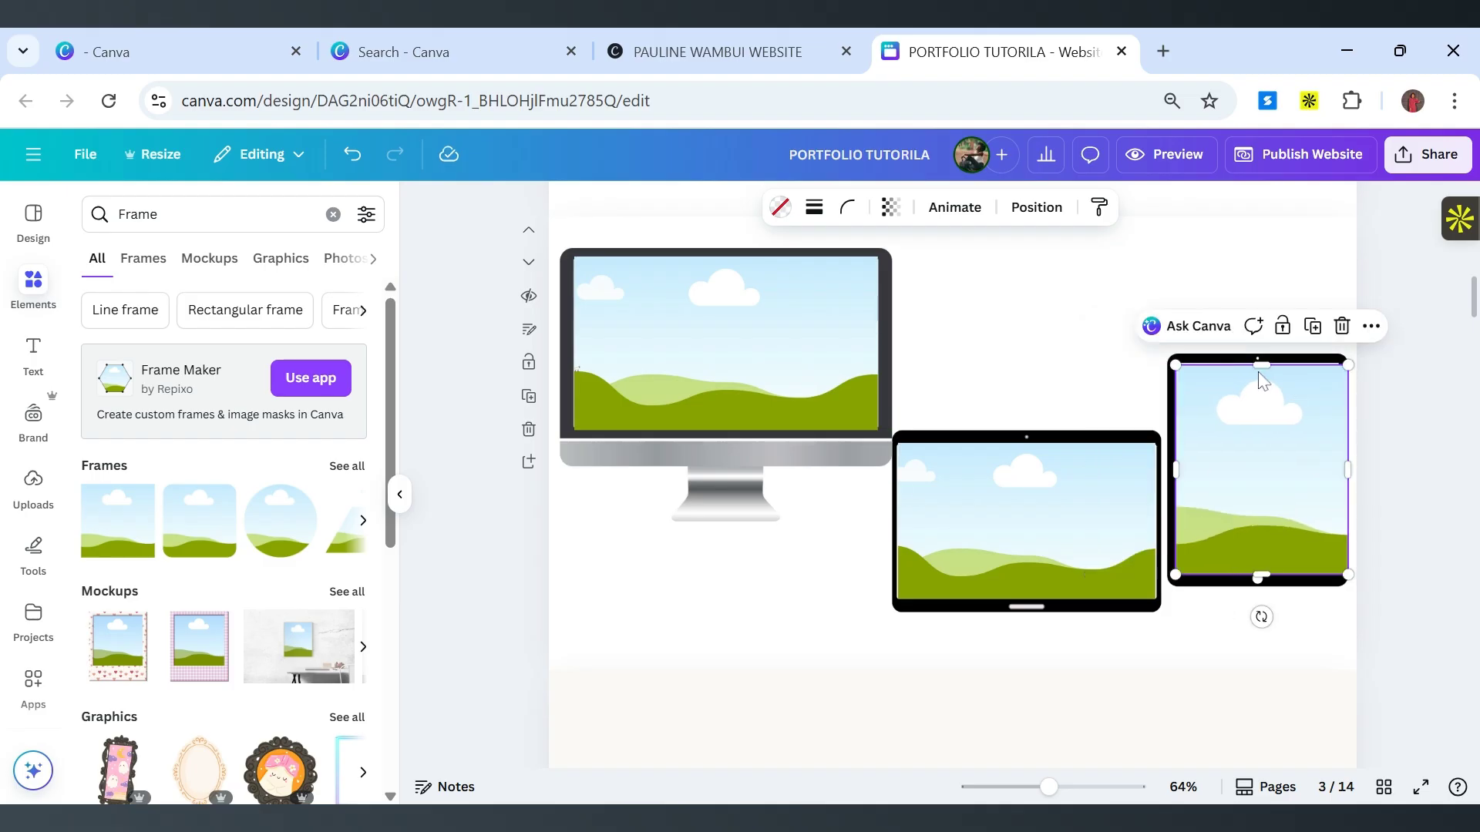
{"action": "left_click_drag", "start_coordinate": [1260, 367], "coordinate": [1263, 360]}
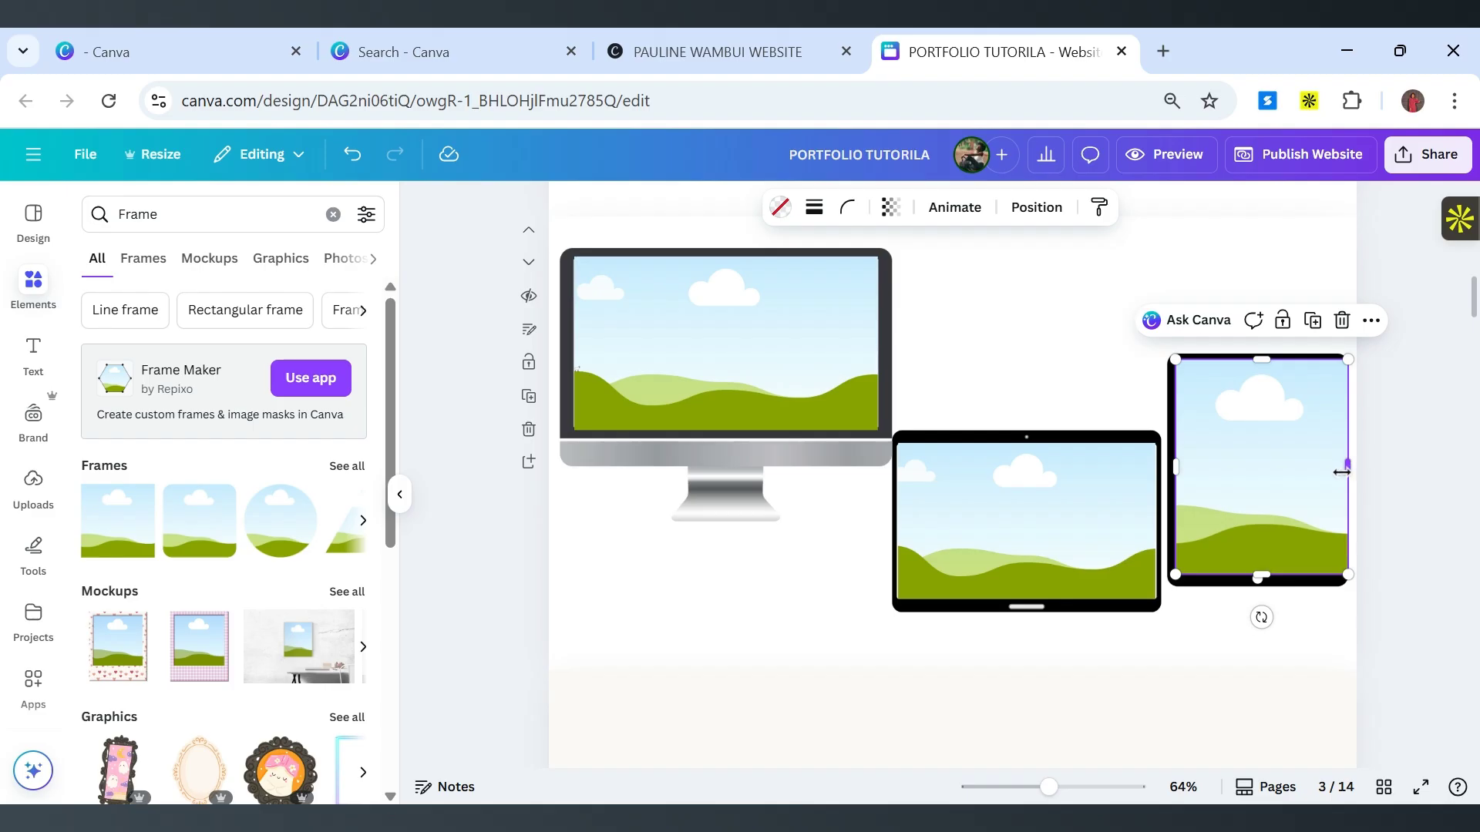
{"action": "left_click_drag", "start_coordinate": [1341, 473], "coordinate": [1336, 470]}
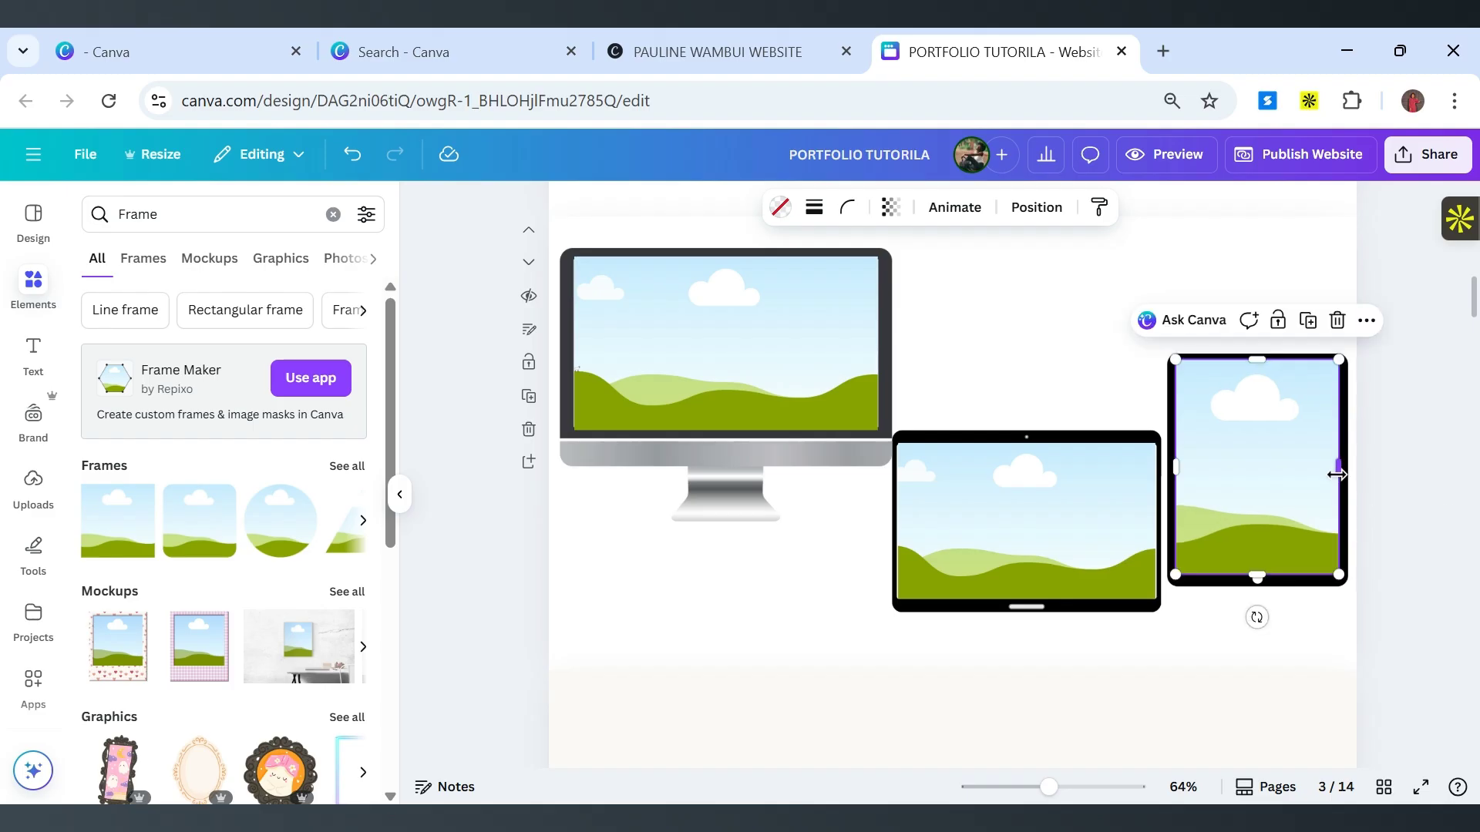
{"action": "left_click", "coordinate": [1305, 649]}
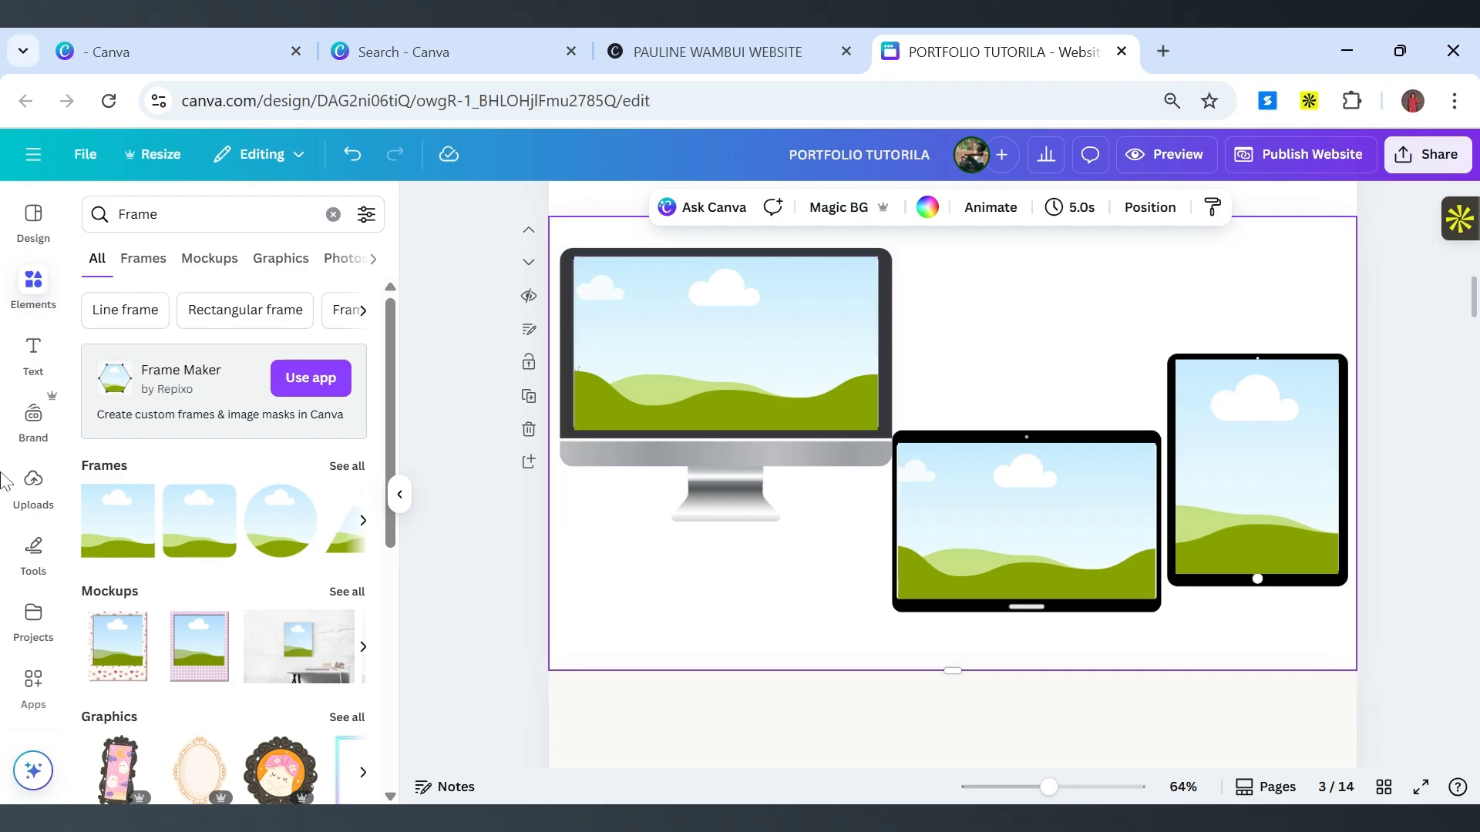
Find the 5.9-second uploaded video of the hand holding headphones and place it in the portrait tablet's frame.
{"action": "left_click", "coordinate": [28, 484]}
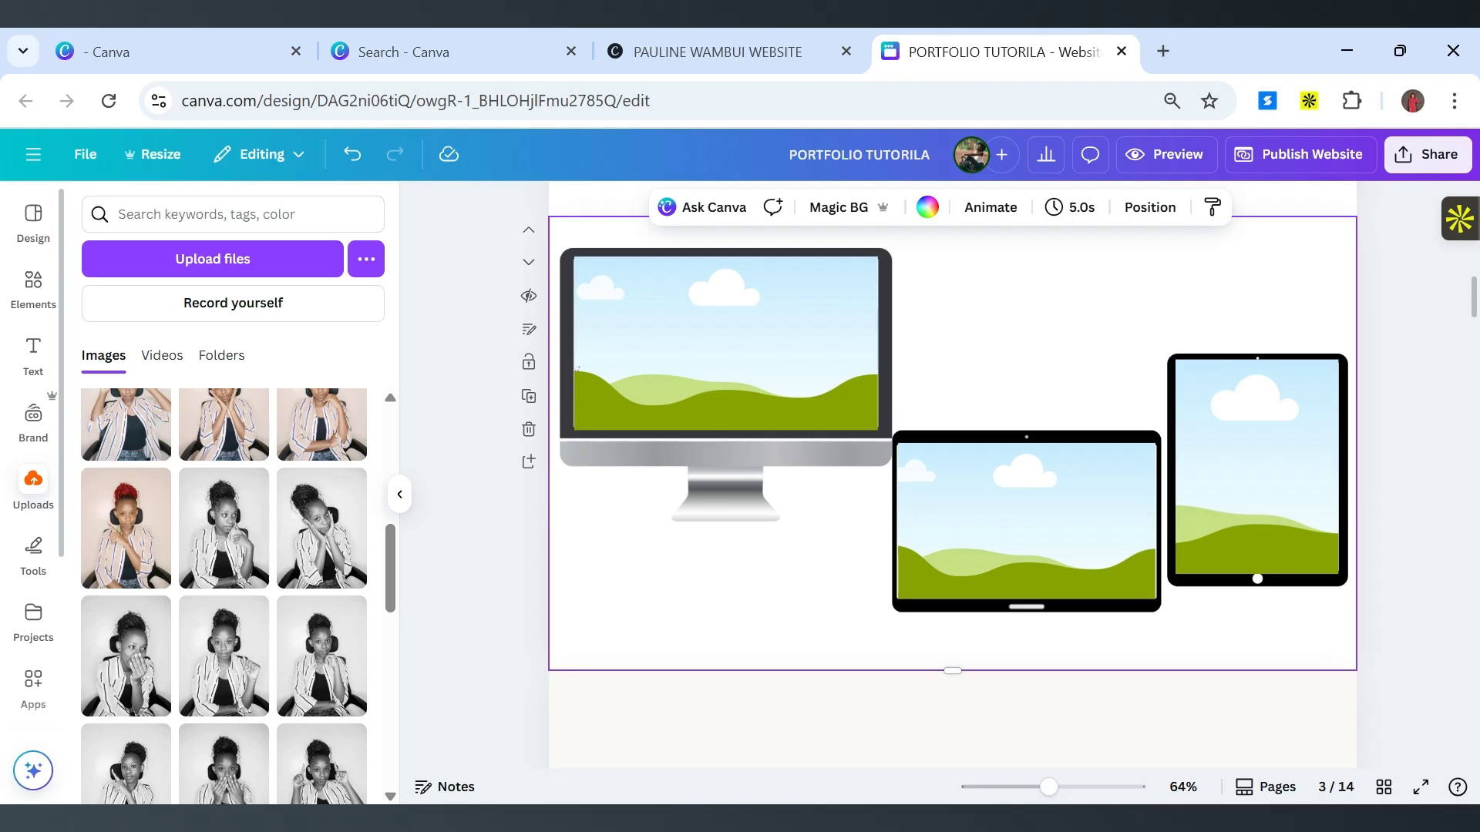
{"action": "scroll", "coordinate": [224, 579], "scroll_direction": "up", "scroll_amount": 5}
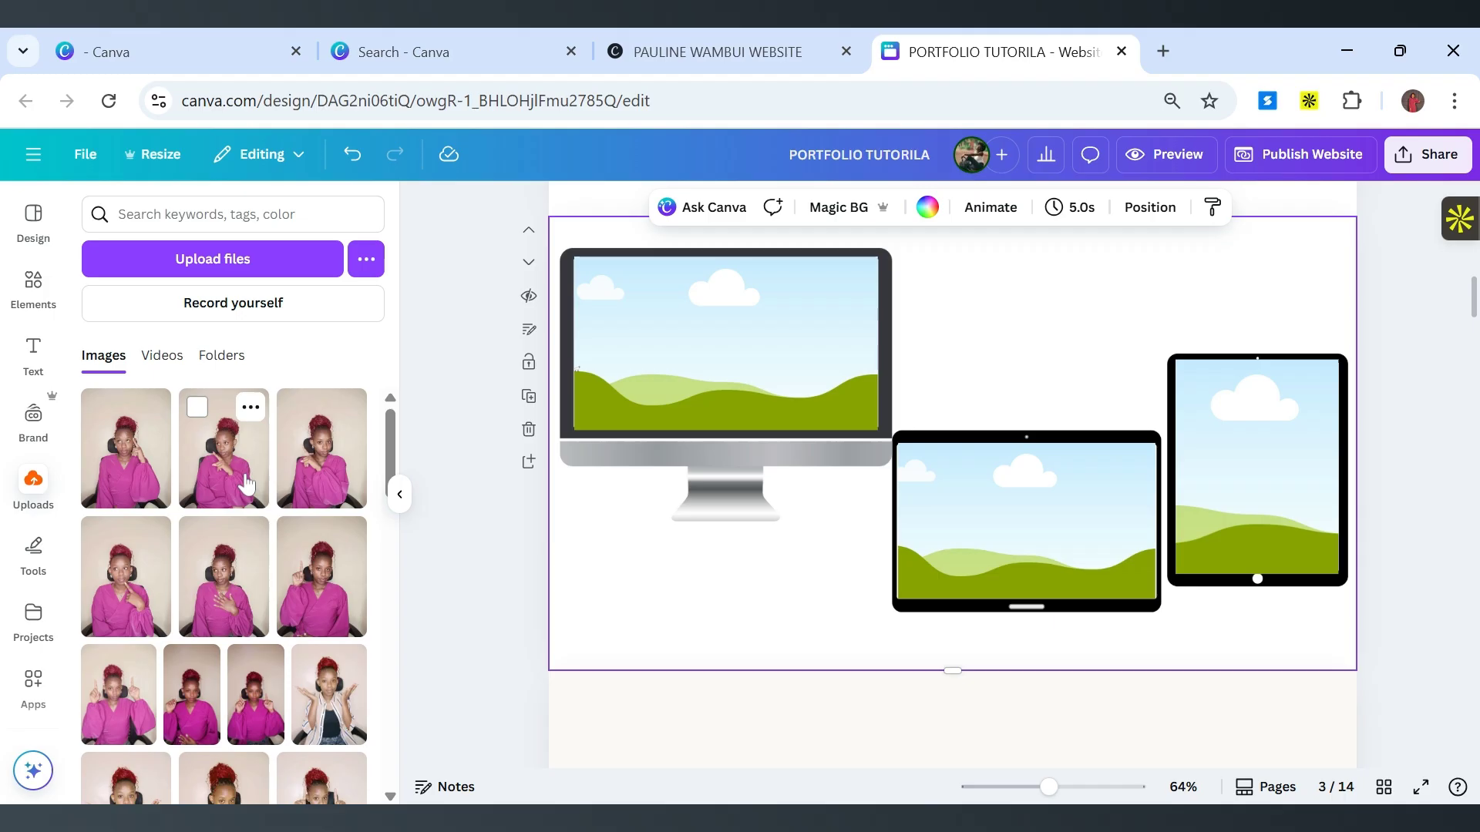
{"action": "scroll", "coordinate": [247, 484], "scroll_direction": "down", "scroll_amount": 5}
{"action": "scroll", "coordinate": [245, 508], "scroll_direction": "down", "scroll_amount": 2}
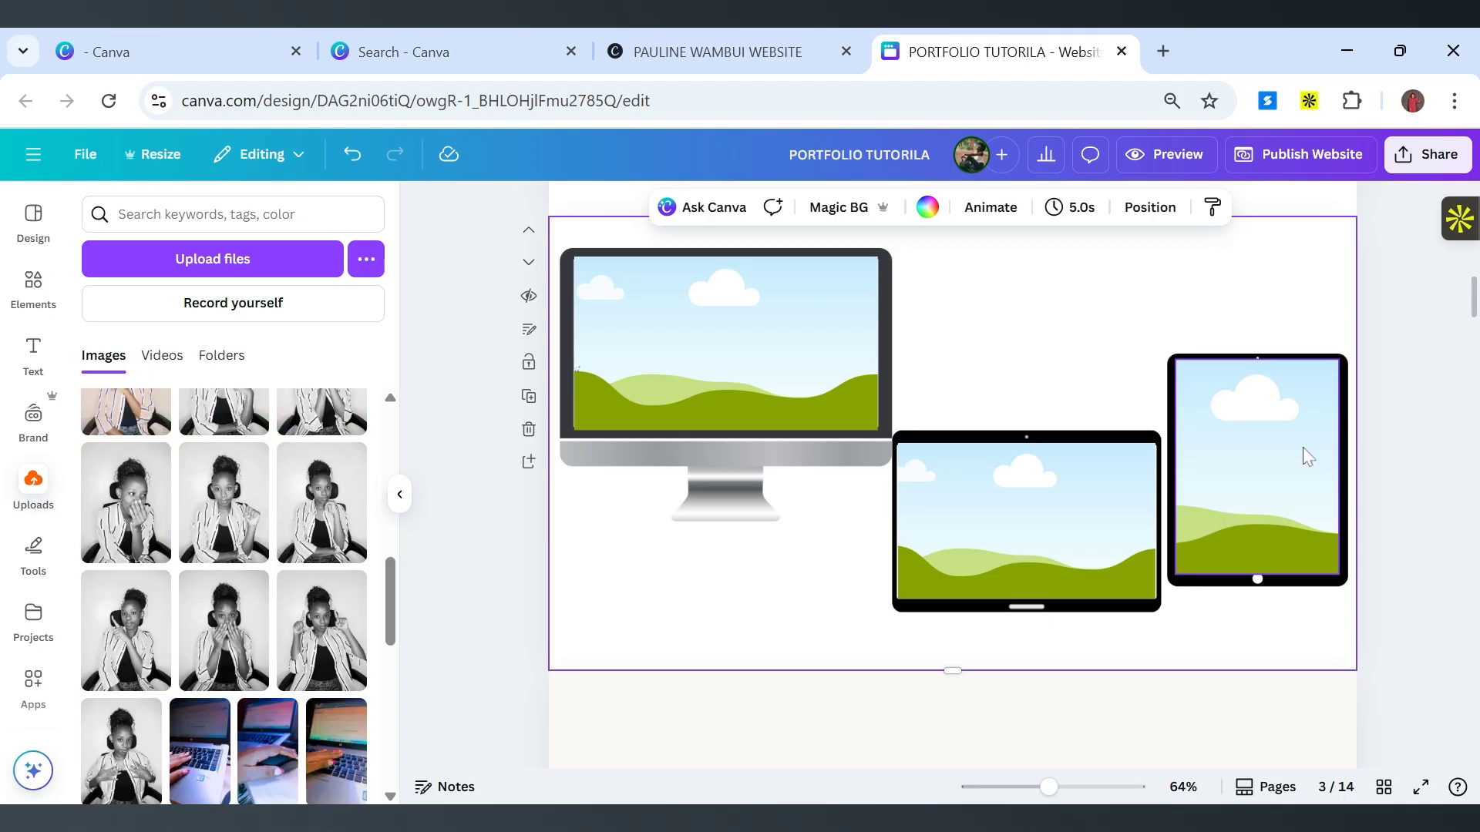
{"action": "scroll", "coordinate": [202, 609], "scroll_direction": "down", "scroll_amount": 3}
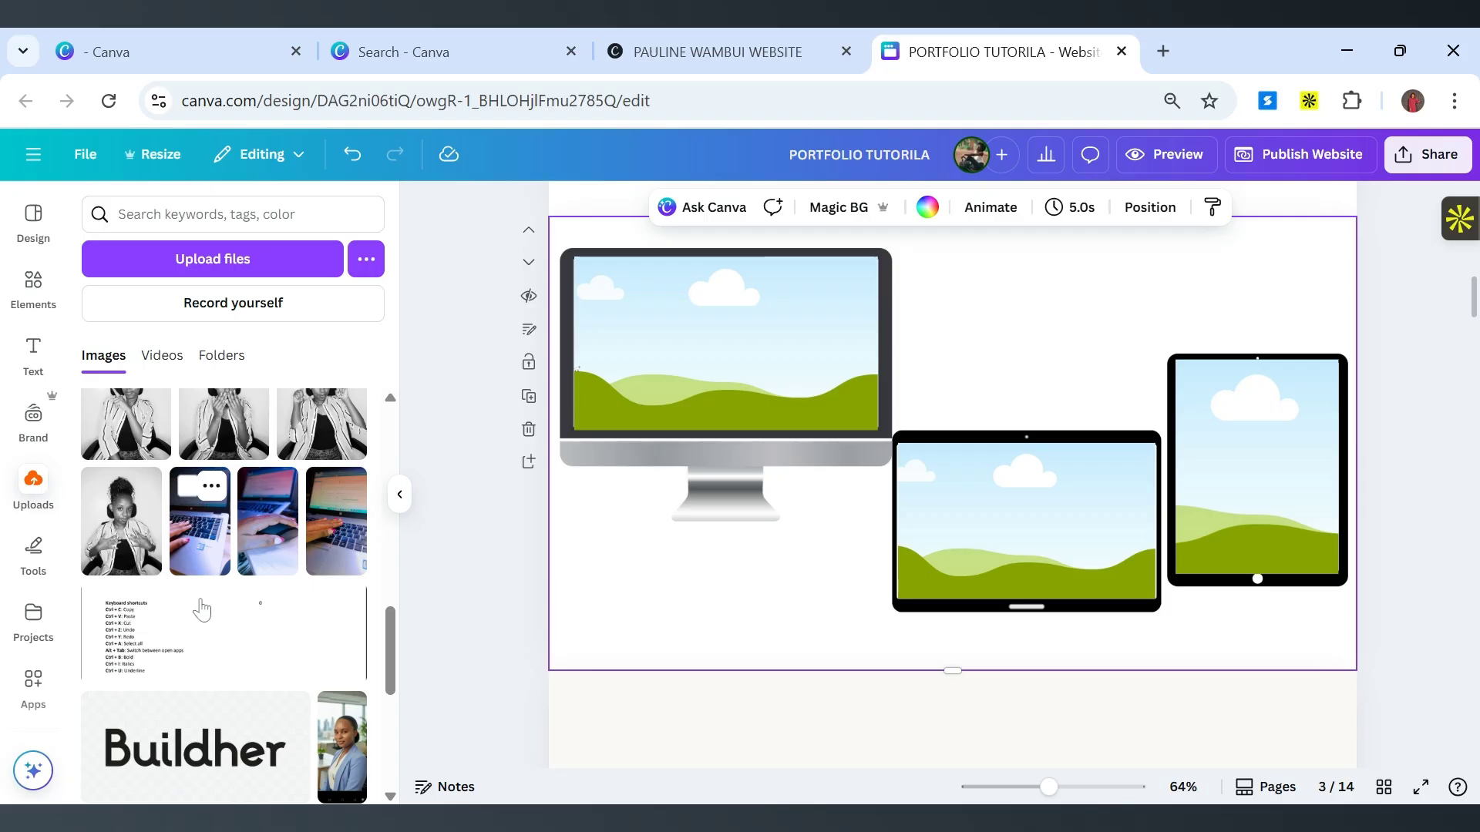
{"action": "left_click", "coordinate": [184, 364]}
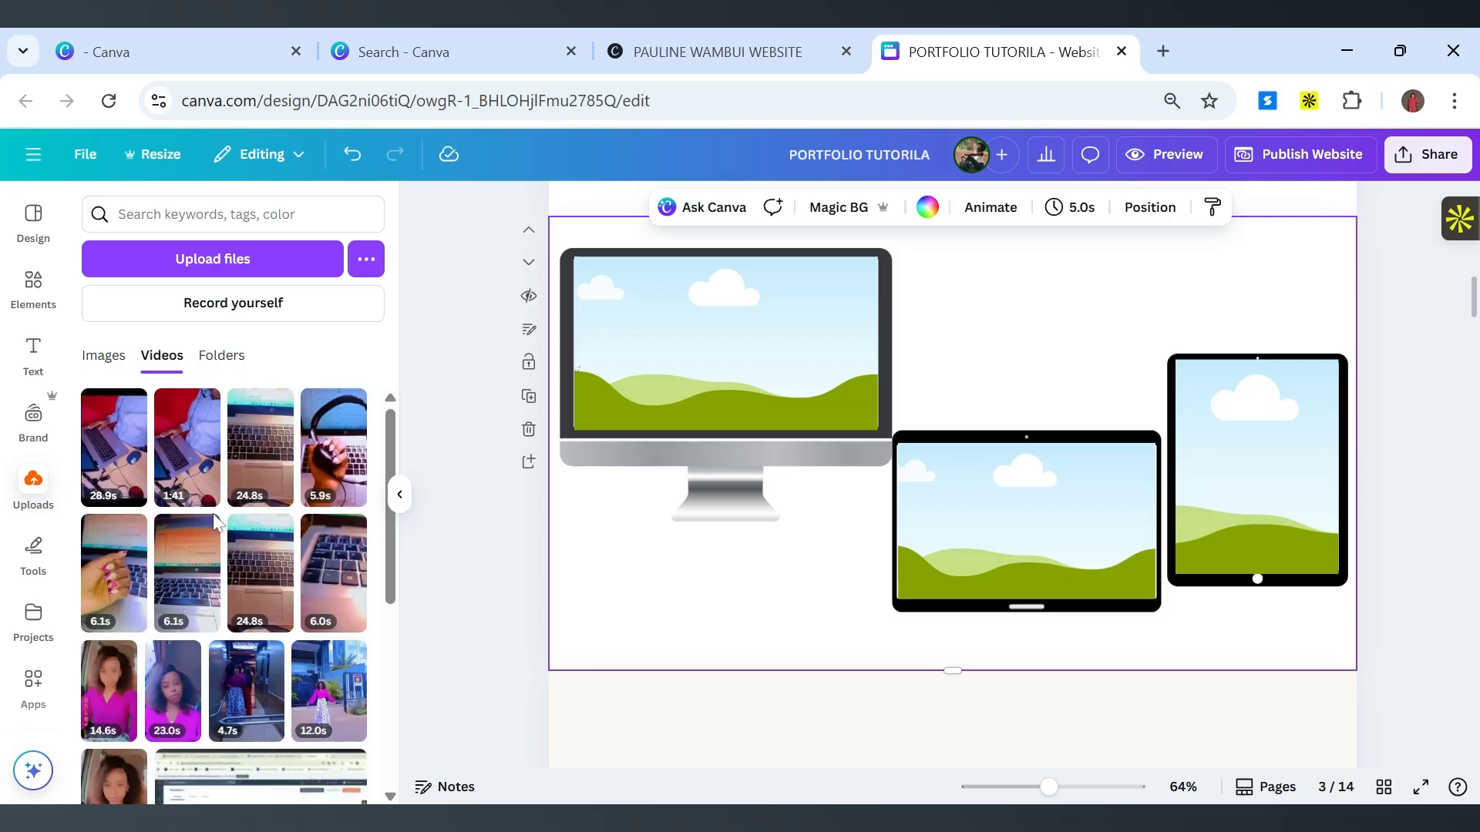
{"action": "left_click_drag", "start_coordinate": [323, 466], "coordinate": [1237, 324]}
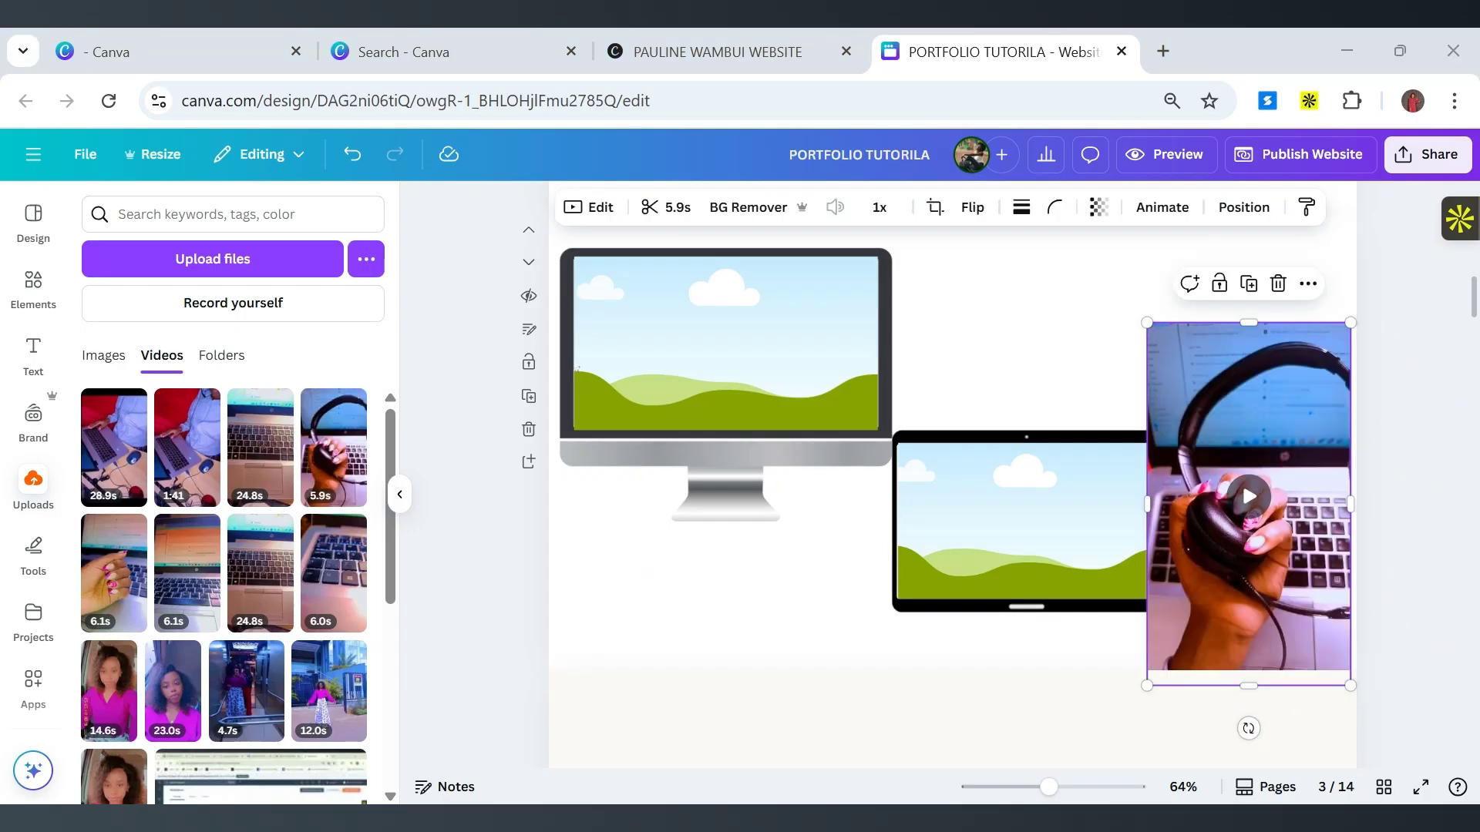
{"action": "mouse_move", "coordinate": [1278, 394]}
{"action": "left_mouse_down"}
{"action": "mouse_move", "coordinate": [1295, 396]}
{"action": "mouse_move", "coordinate": [1287, 421]}
{"action": "left_mouse_up"}
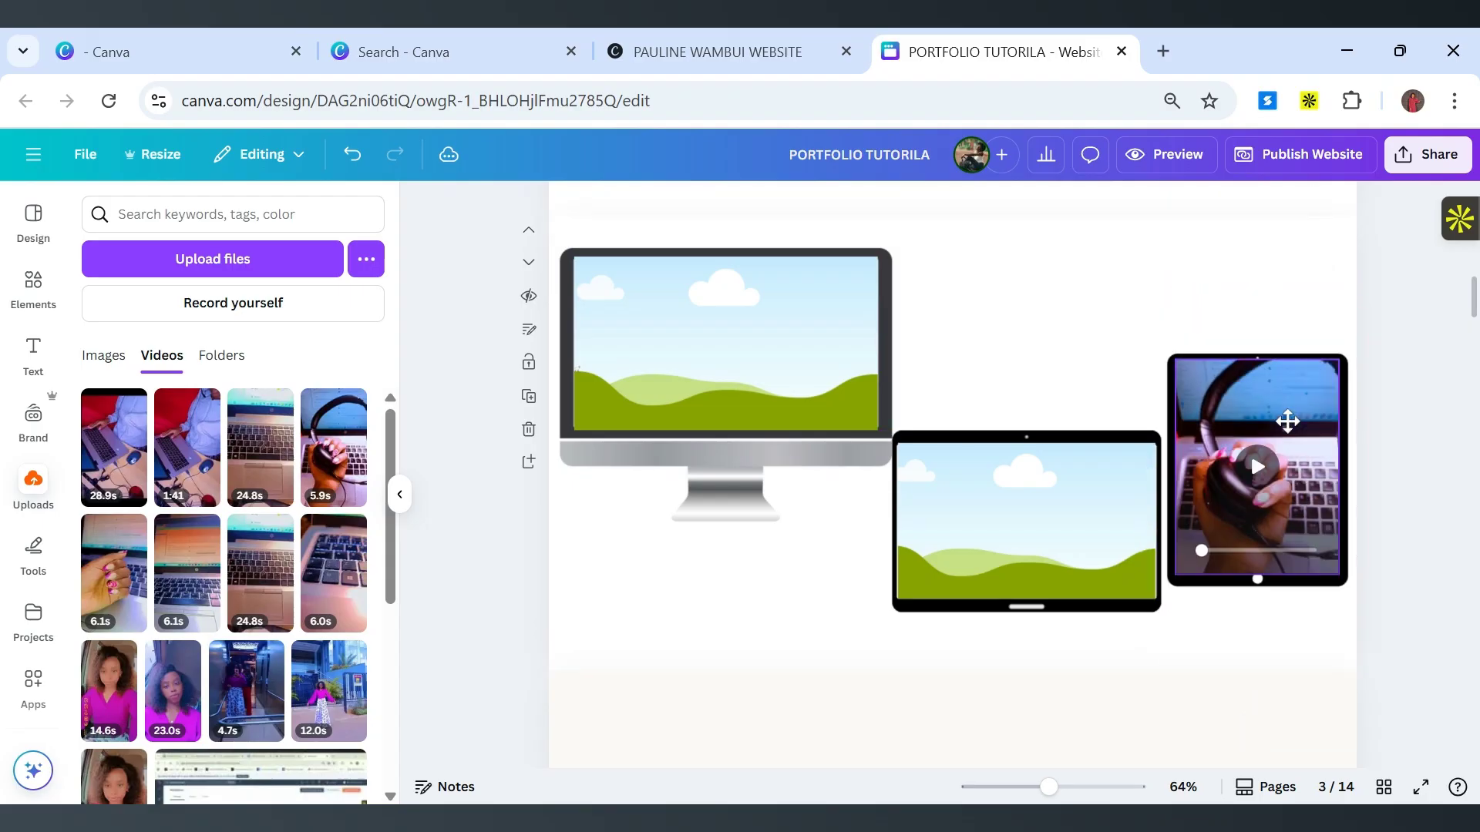
Preview the portrait tablet's video and set it to play on repeat.
{"action": "left_click", "coordinate": [1250, 484]}
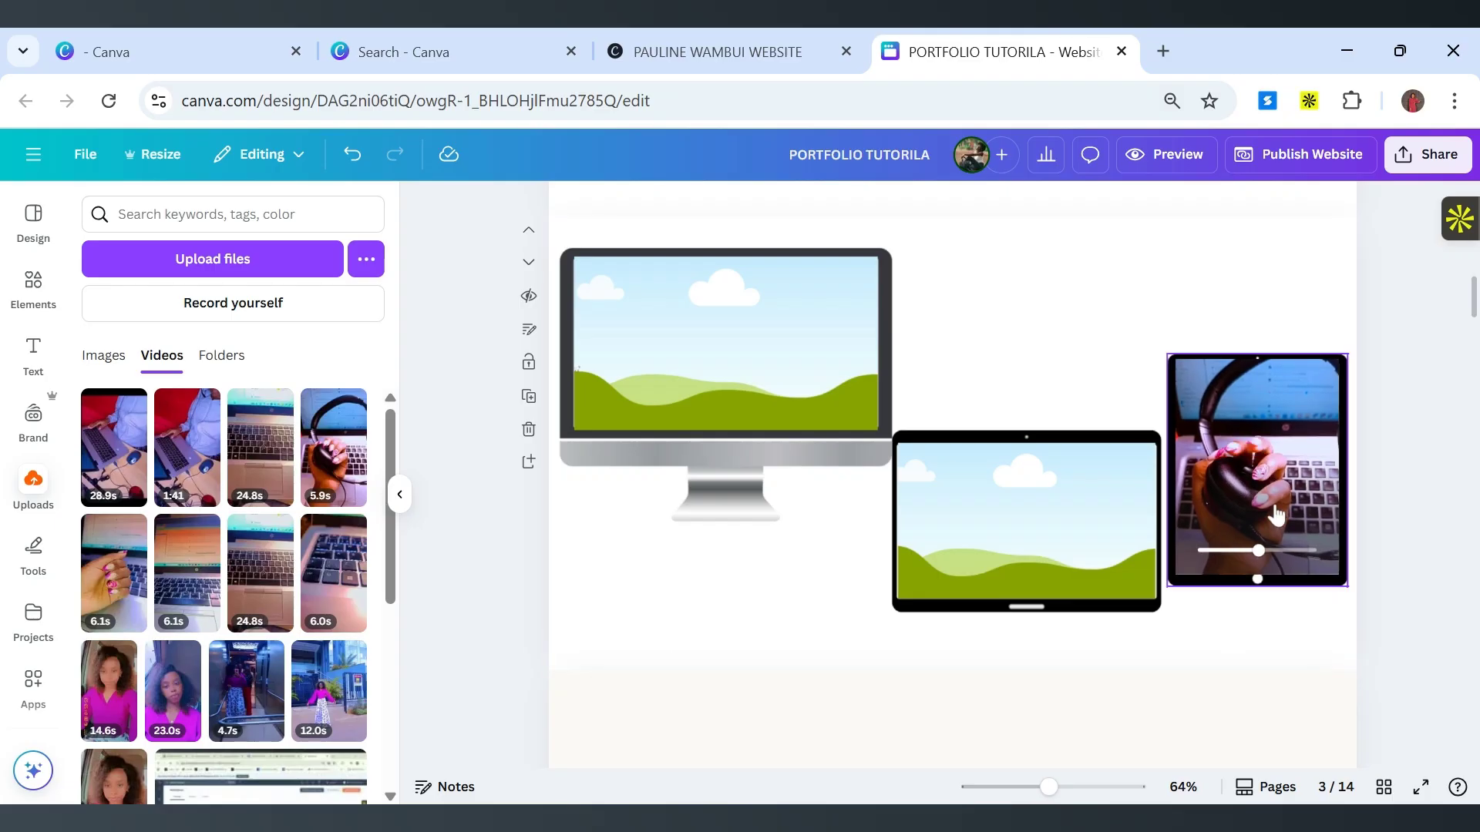
{"action": "left_click", "coordinate": [1220, 484]}
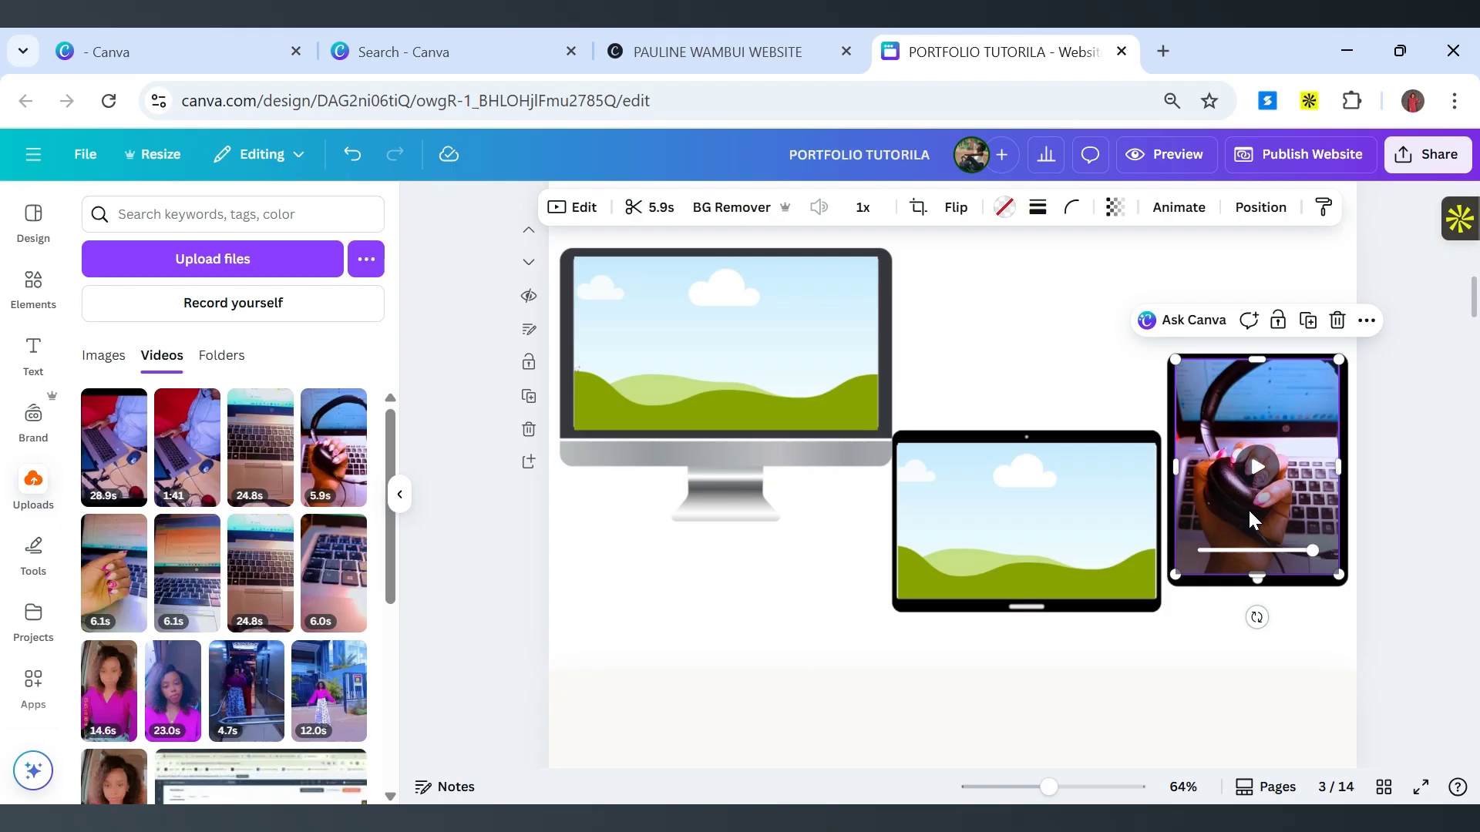
{"action": "left_click", "coordinate": [571, 208]}
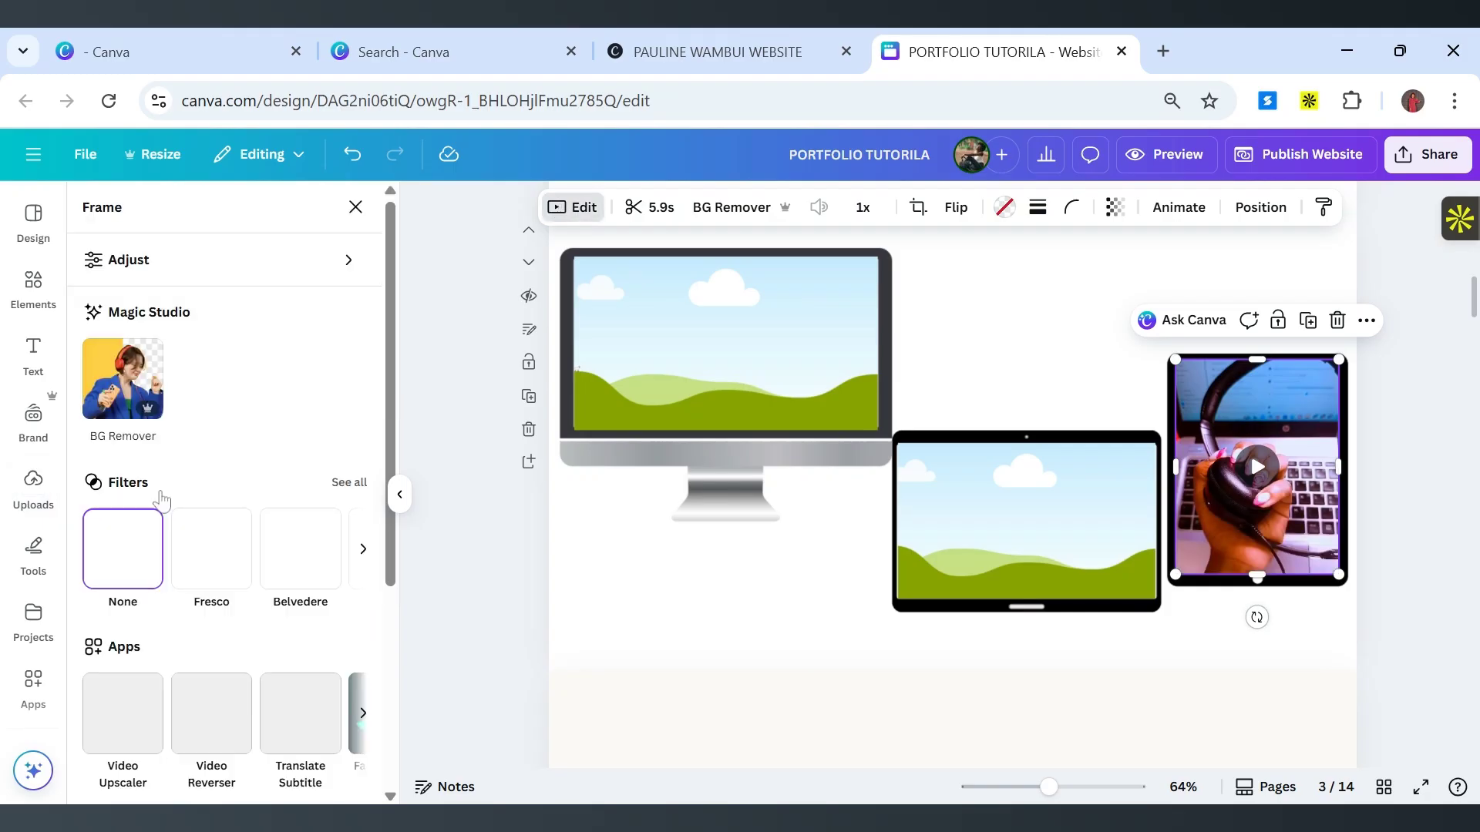
{"action": "scroll", "coordinate": [161, 500], "scroll_direction": "down", "scroll_amount": 4}
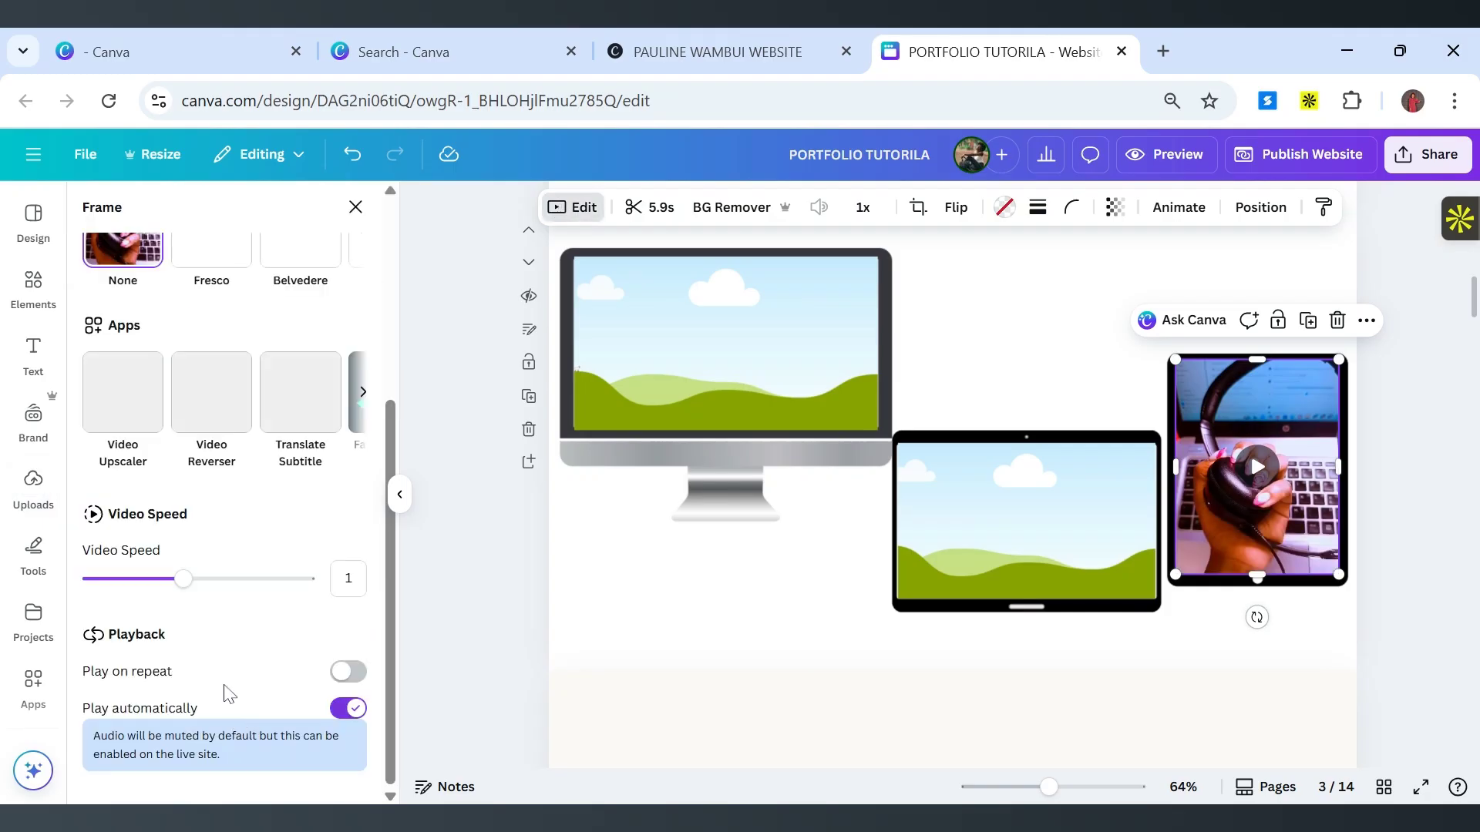
{"action": "left_click", "coordinate": [357, 676]}
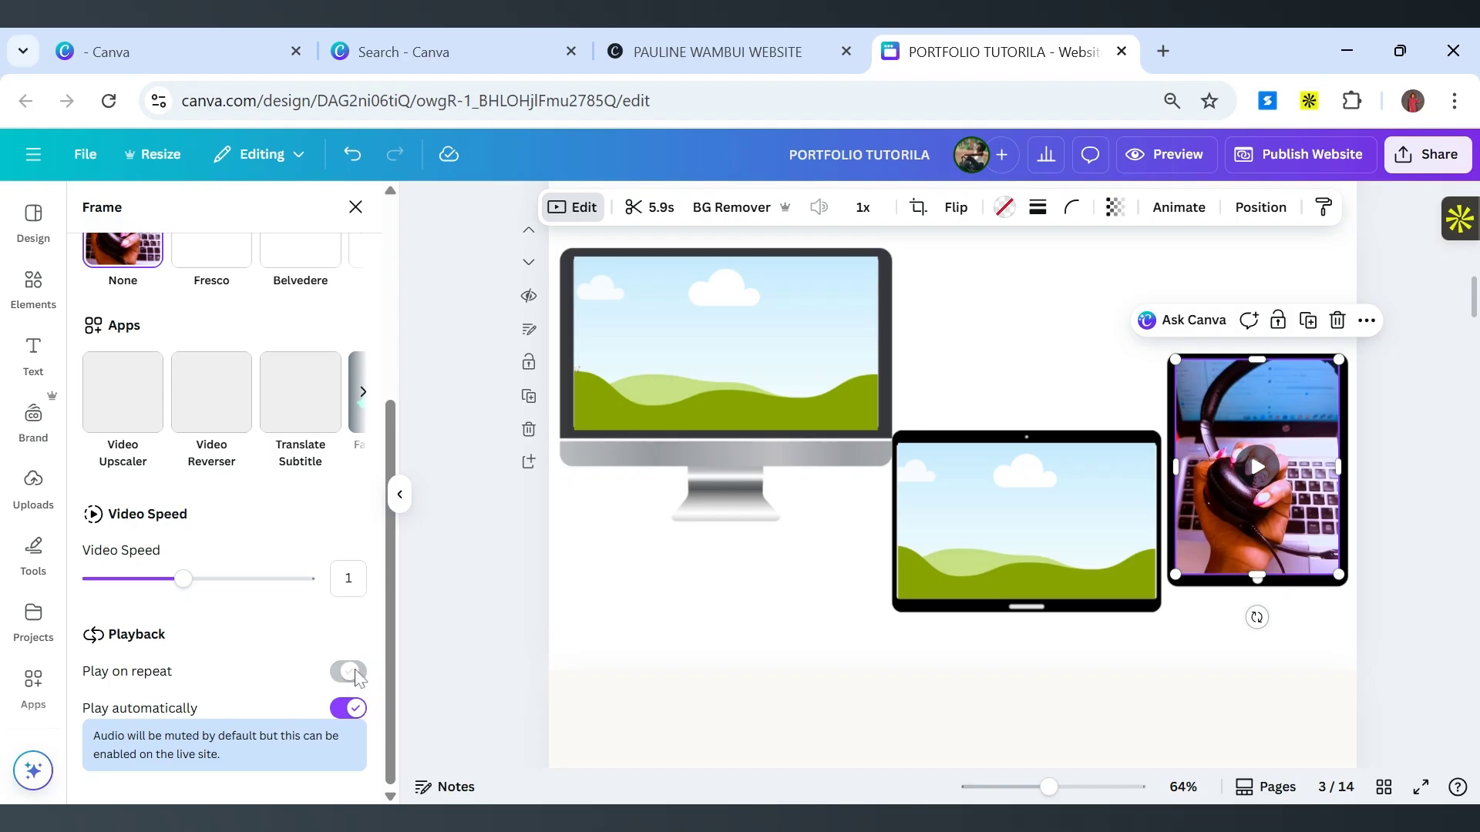
{"action": "scroll", "coordinate": [732, 609], "scroll_direction": "up", "scroll_amount": 2}
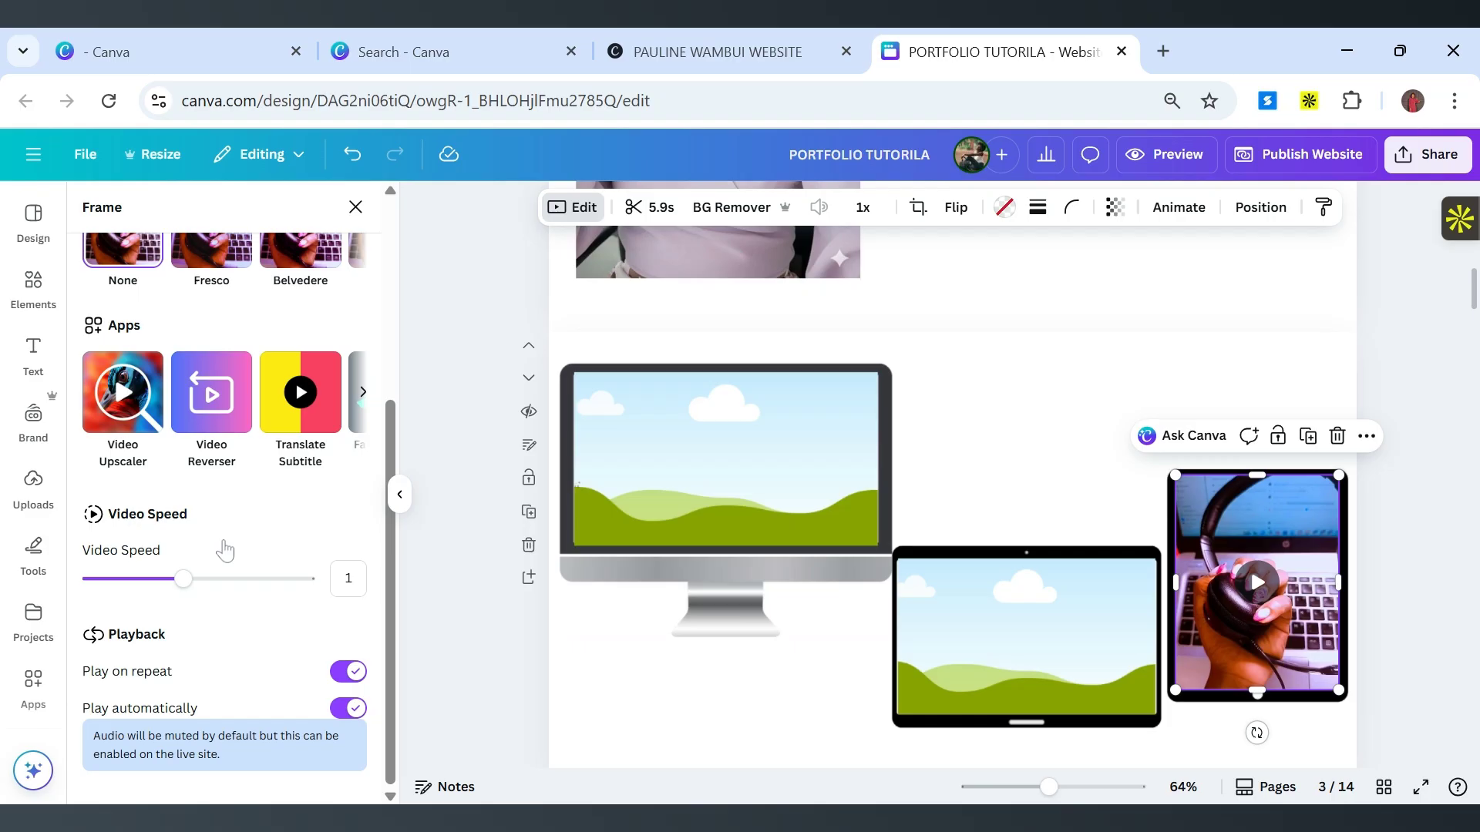
{"action": "left_click", "coordinate": [356, 208]}
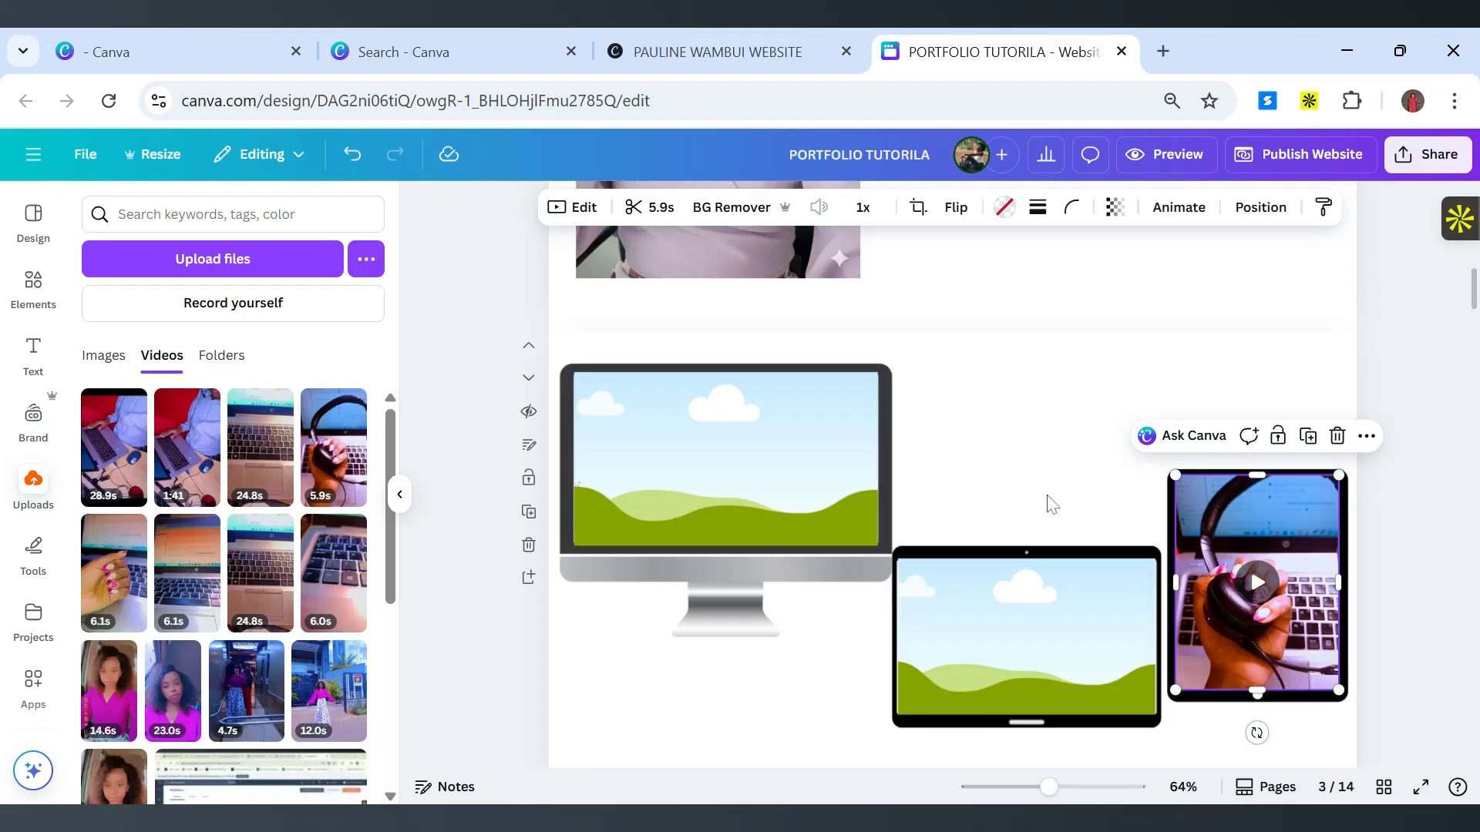
{"action": "left_click", "coordinate": [1040, 487]}
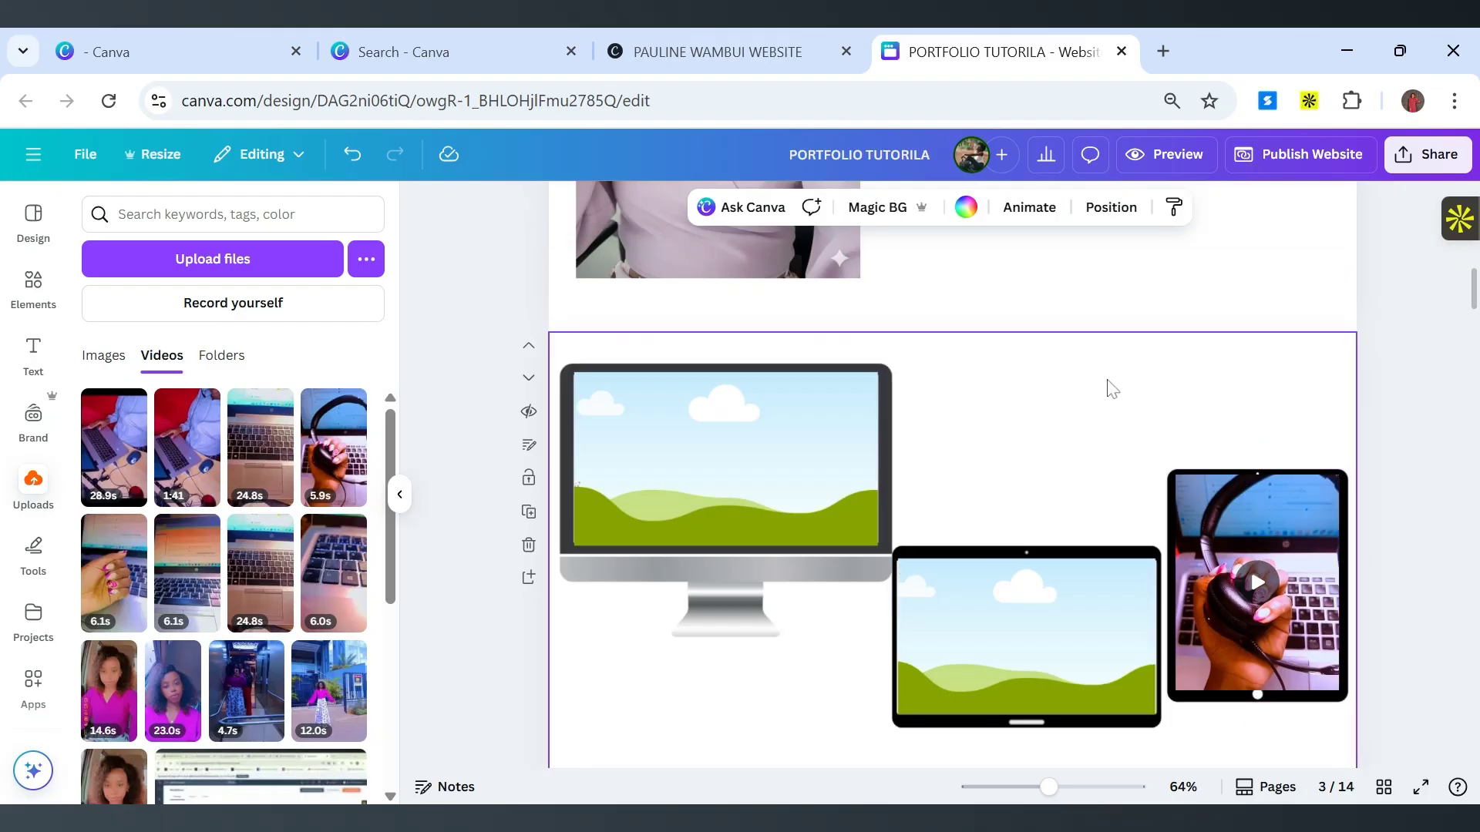
Examine the reference site's Work Samples section on email and calendar management, comparing it with the mockup page.
{"action": "scroll", "coordinate": [1109, 388], "scroll_direction": "down", "scroll_amount": 4}
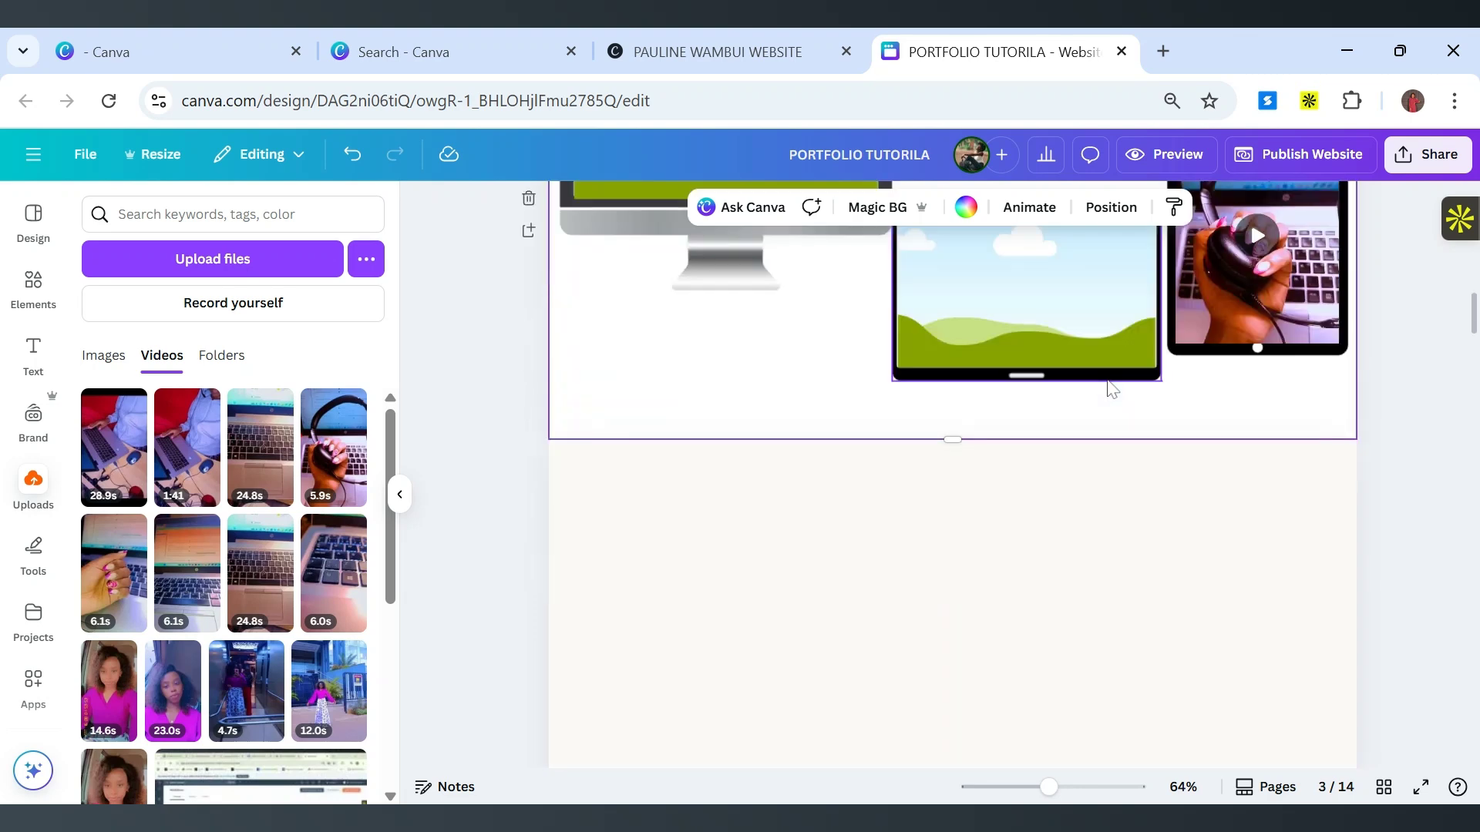
{"action": "scroll", "coordinate": [1110, 387], "scroll_direction": "up", "scroll_amount": 4}
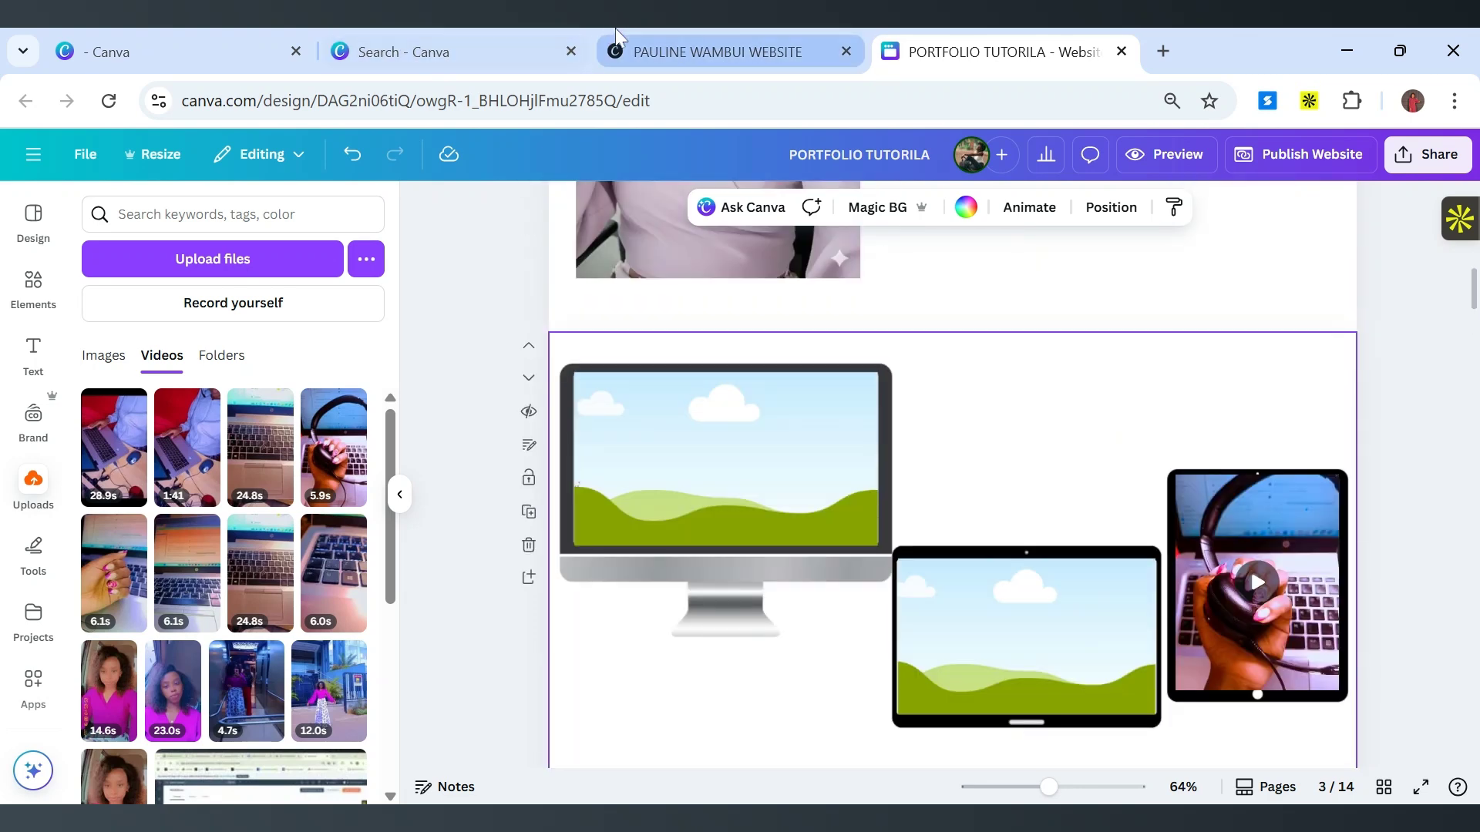
{"action": "left_click", "coordinate": [642, 35]}
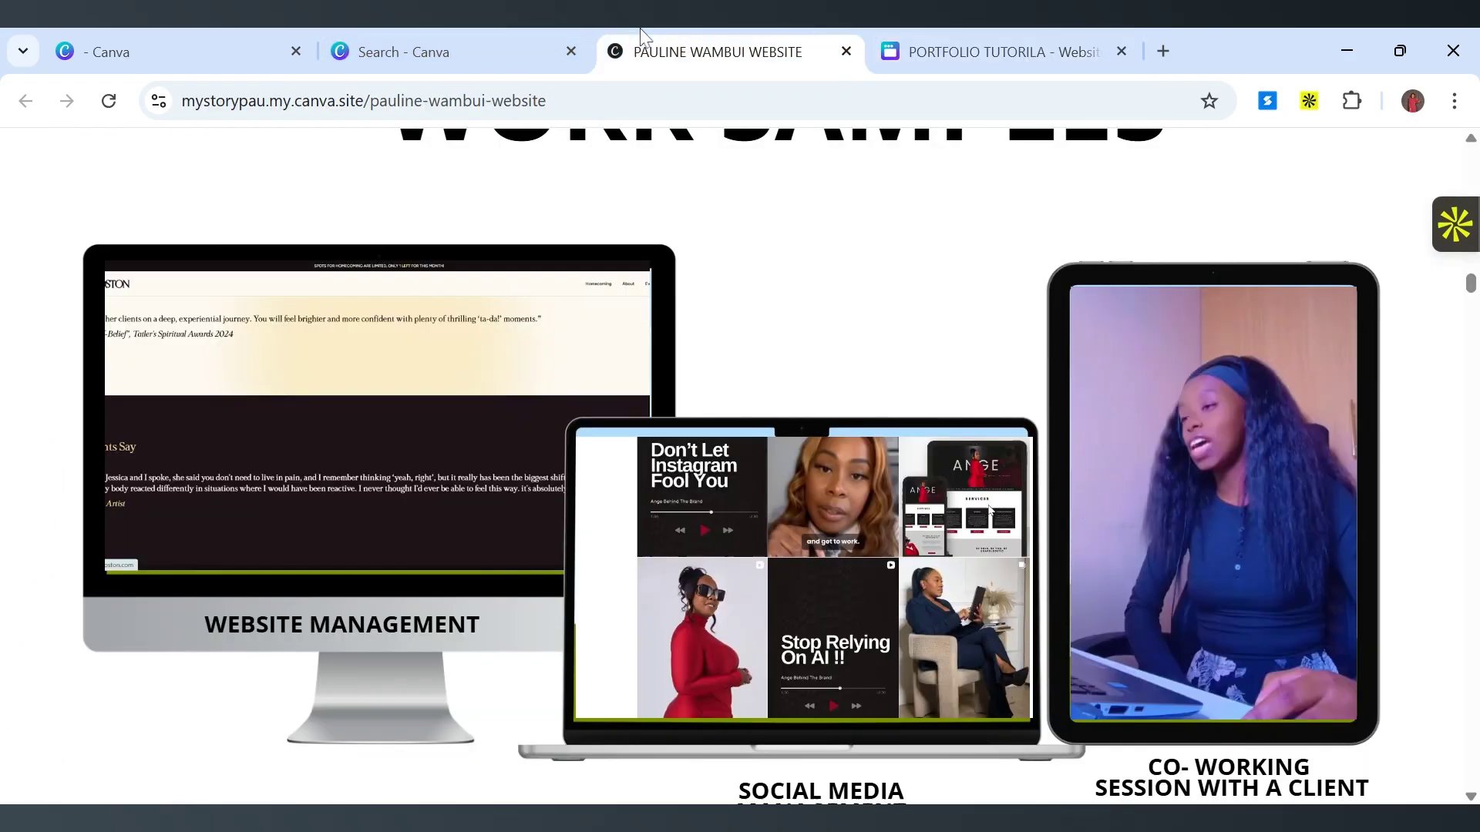
{"action": "scroll", "coordinate": [804, 493], "scroll_direction": "down", "scroll_amount": 5}
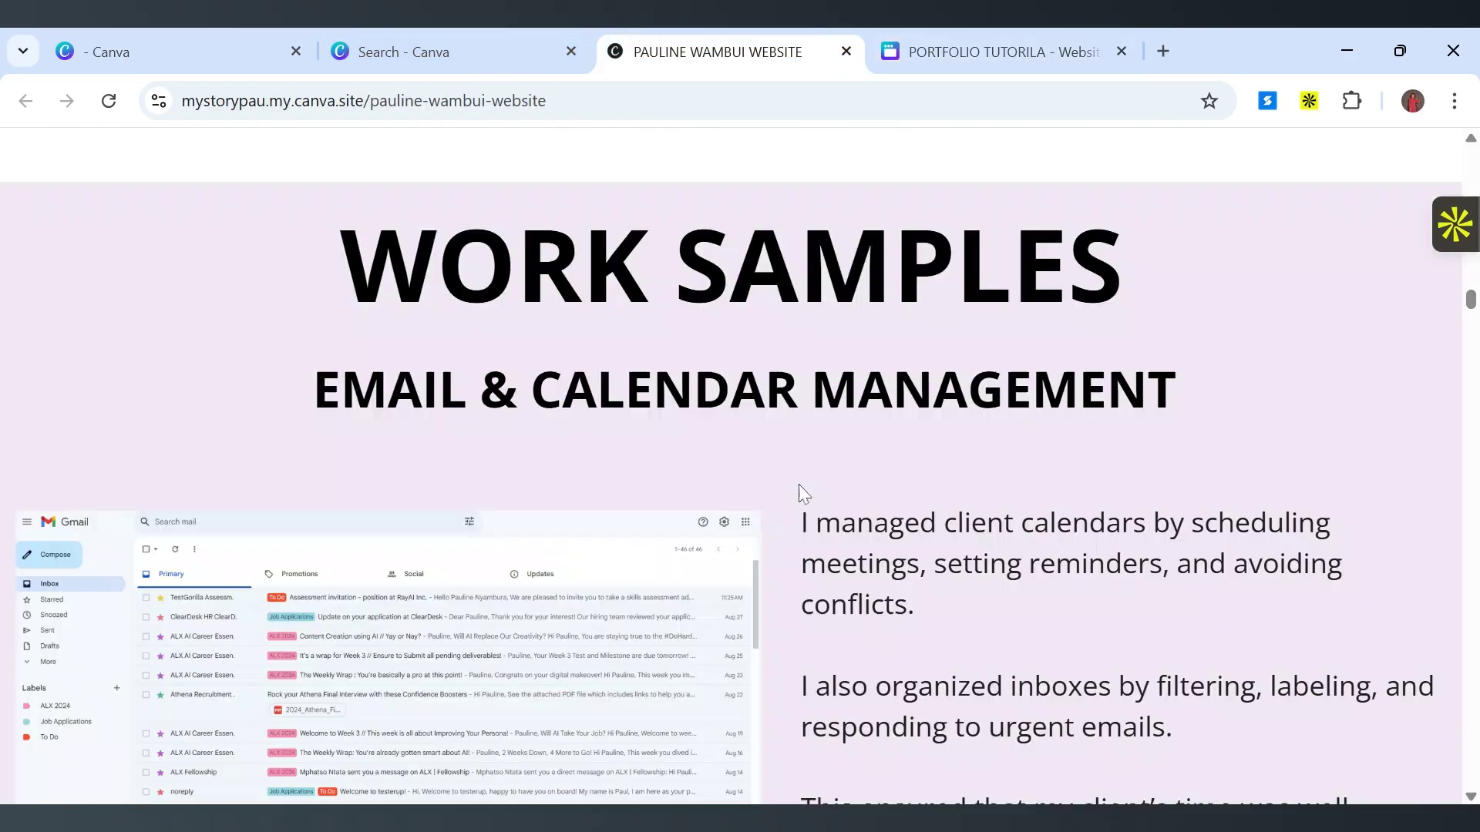
{"action": "scroll", "coordinate": [804, 494], "scroll_direction": "down", "scroll_amount": 1}
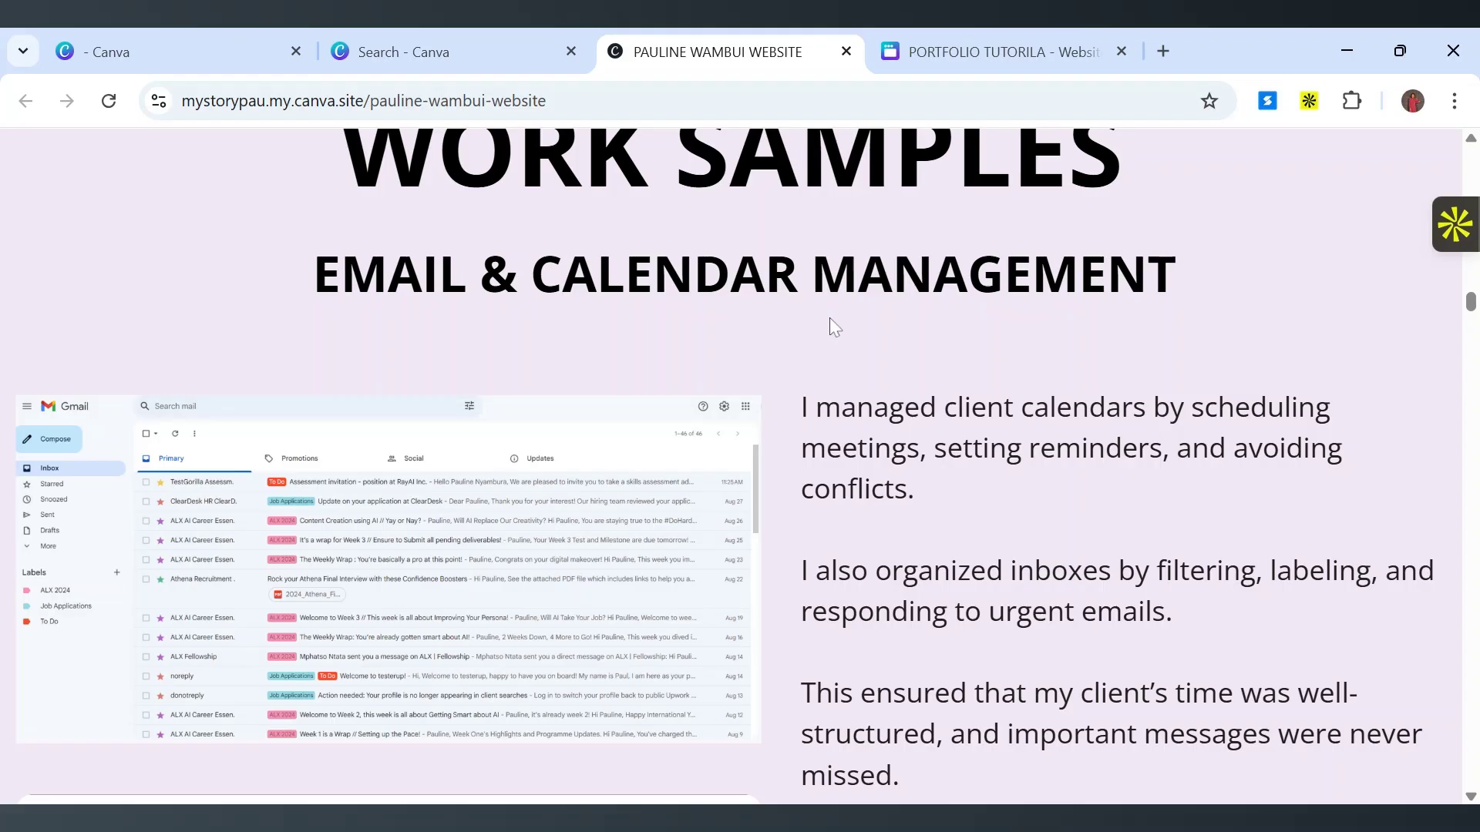
{"action": "left_click", "coordinate": [940, 40]}
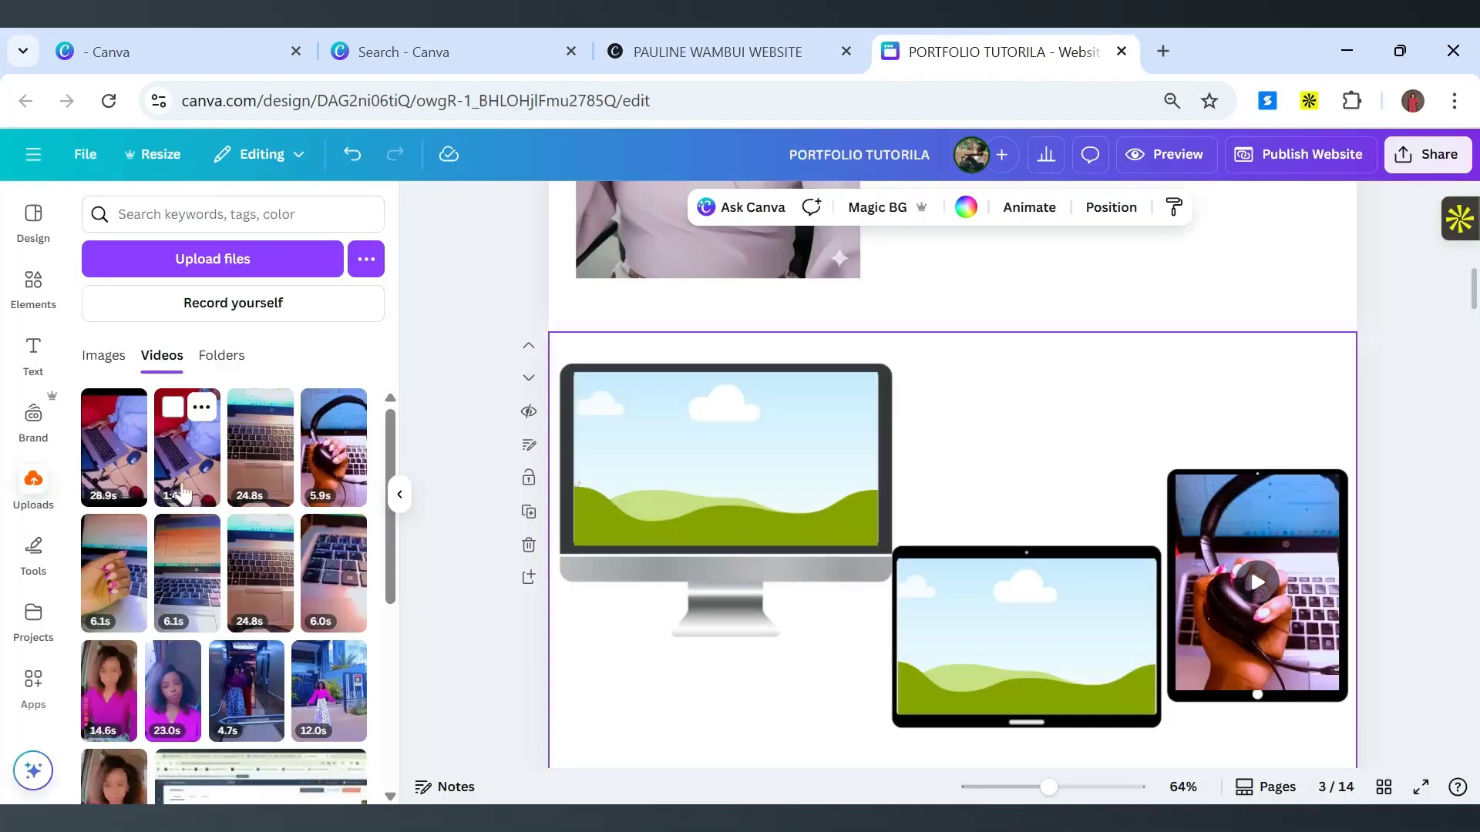
Find the HubSpot contacts table screenshot among the uploaded images and insert it on the fourth page.
{"action": "left_click", "coordinate": [106, 356]}
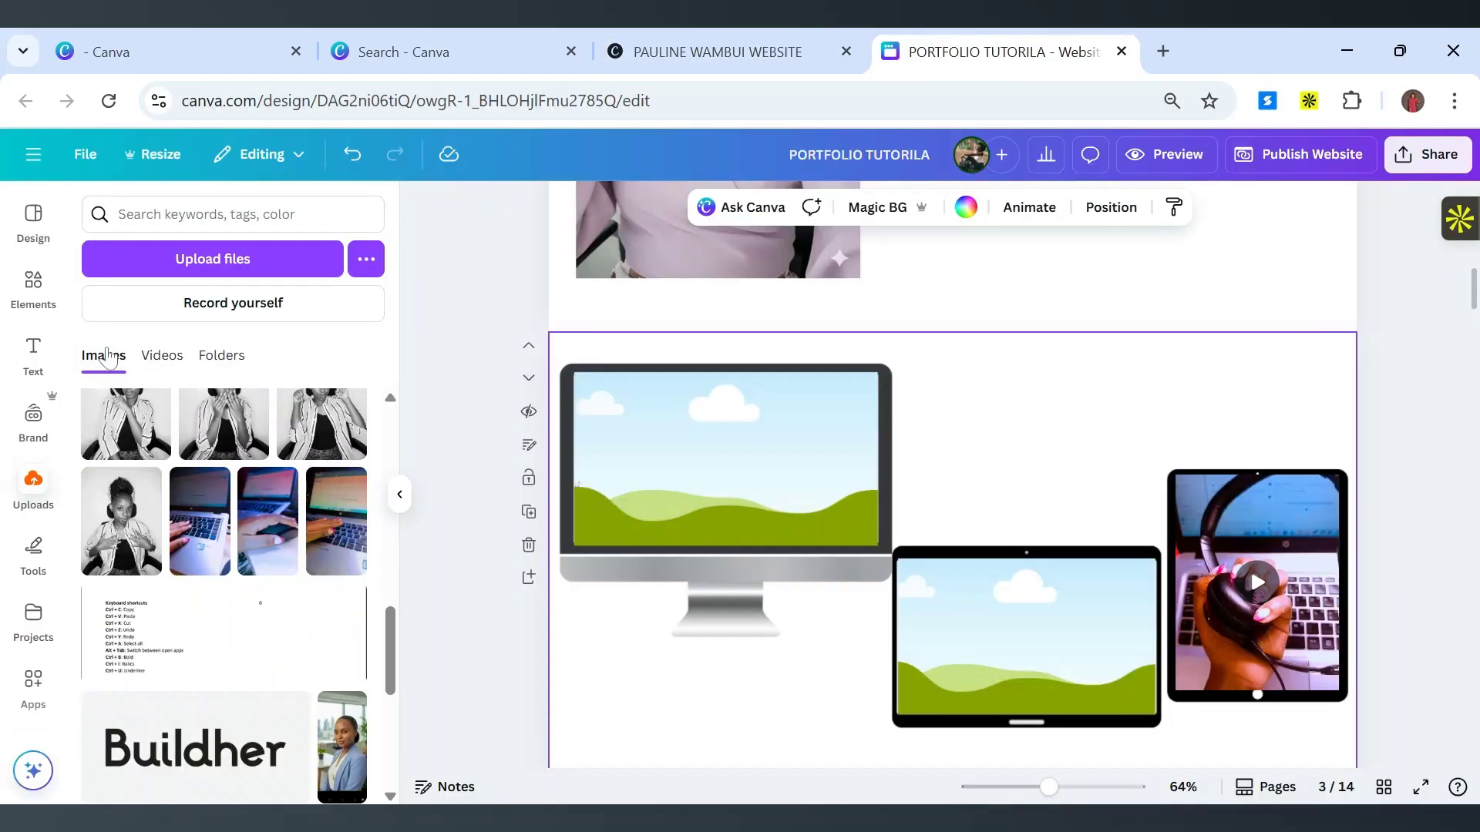
{"action": "scroll", "coordinate": [879, 526], "scroll_direction": "down", "scroll_amount": 5}
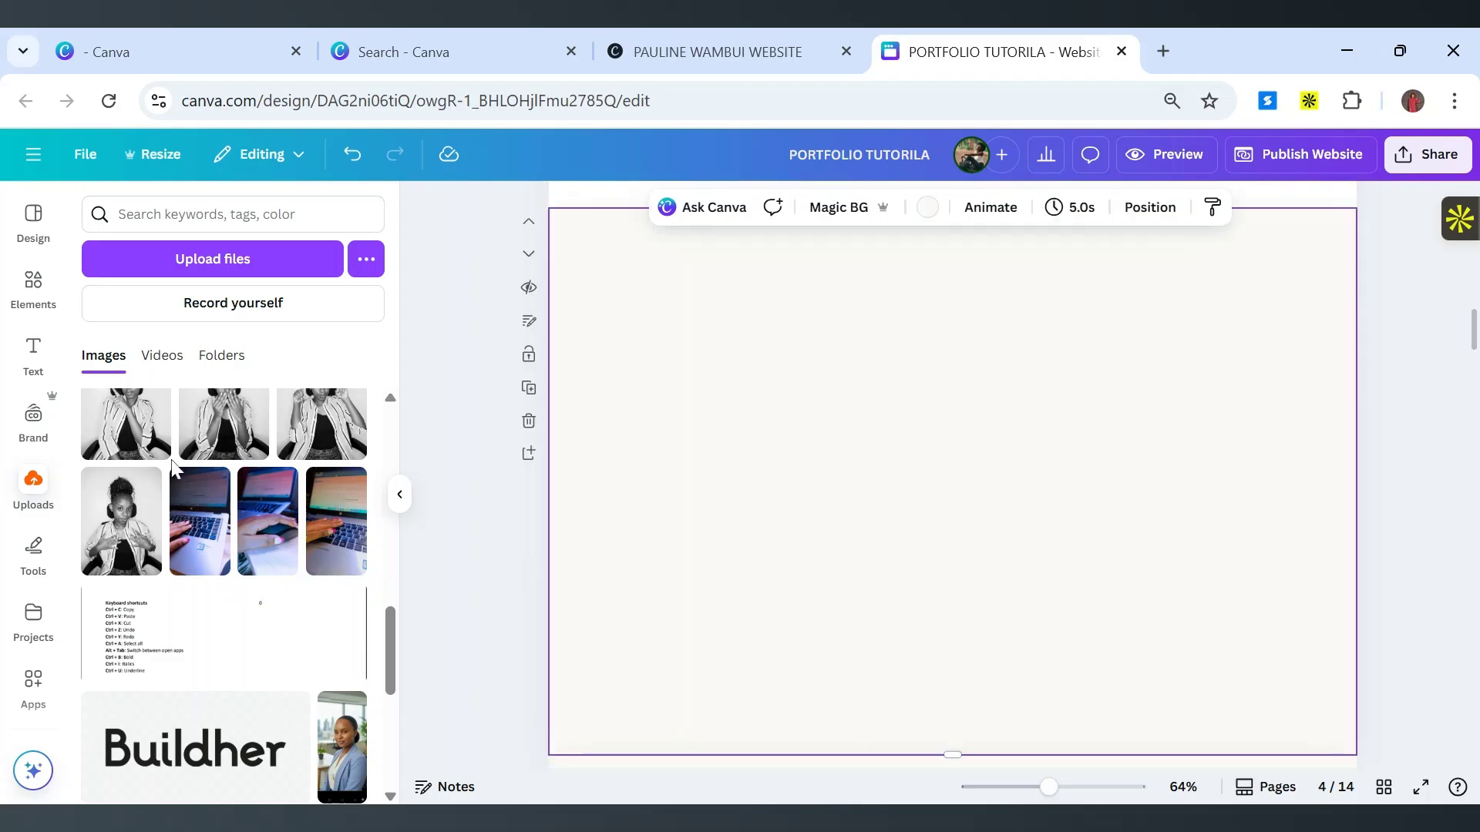
{"action": "scroll", "coordinate": [171, 464], "scroll_direction": "up", "scroll_amount": 10}
{"action": "scroll", "coordinate": [185, 501], "scroll_direction": "up", "scroll_amount": 3}
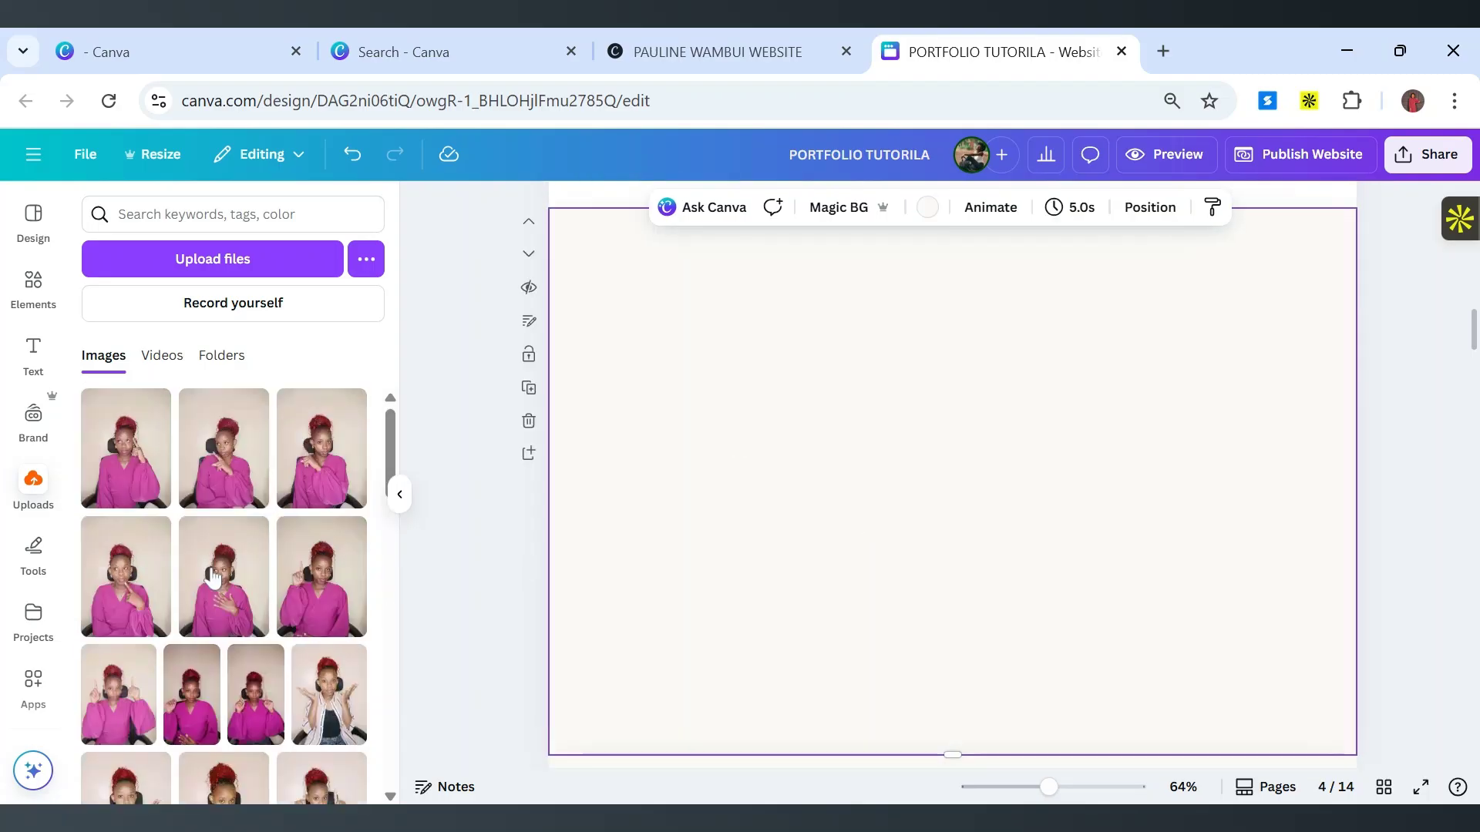
{"action": "scroll", "coordinate": [212, 576], "scroll_direction": "down", "scroll_amount": 8}
{"action": "scroll", "coordinate": [212, 577], "scroll_direction": "down", "scroll_amount": 15}
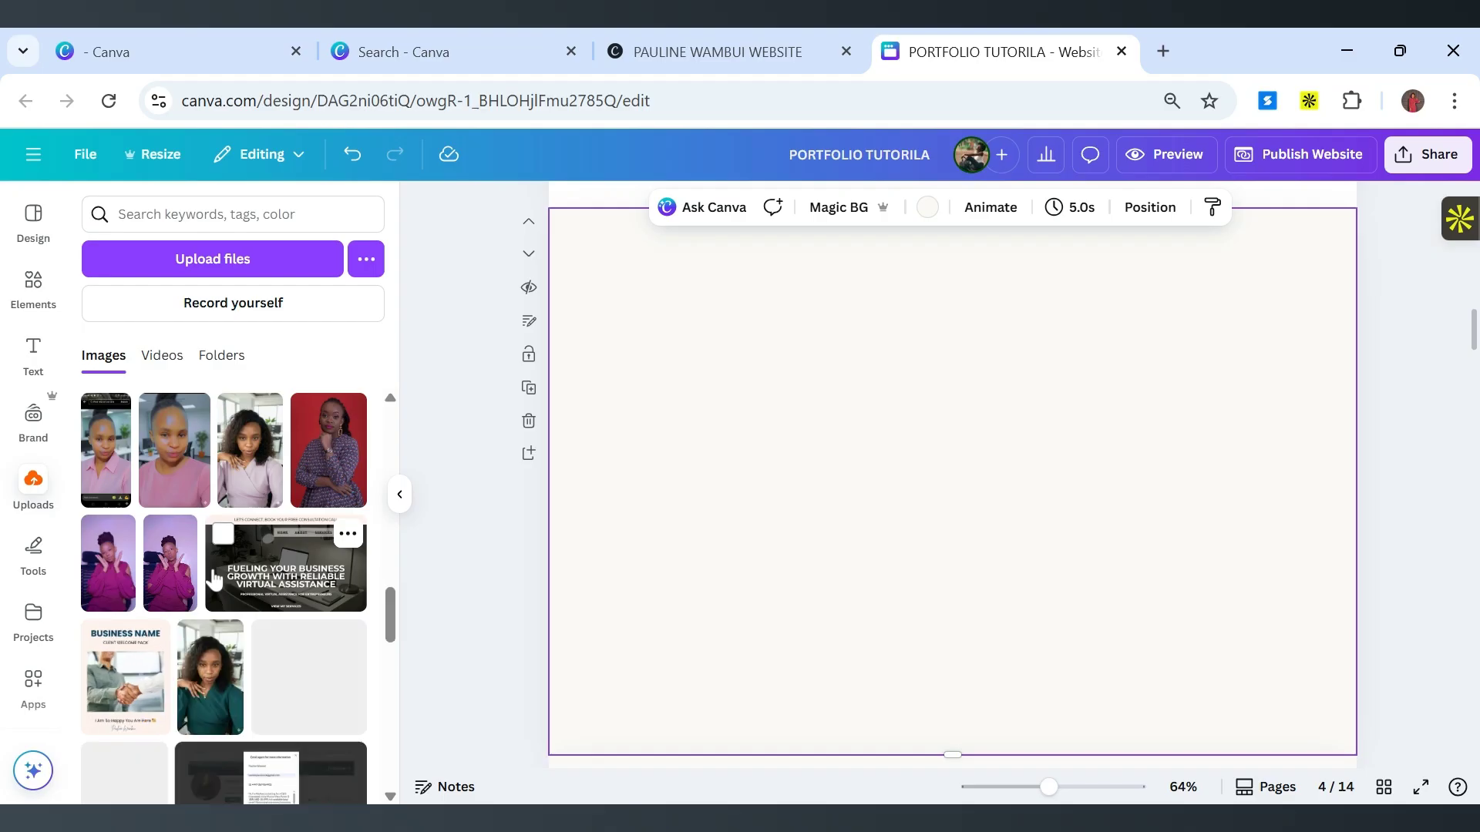
{"action": "scroll", "coordinate": [213, 580], "scroll_direction": "down", "scroll_amount": 12}
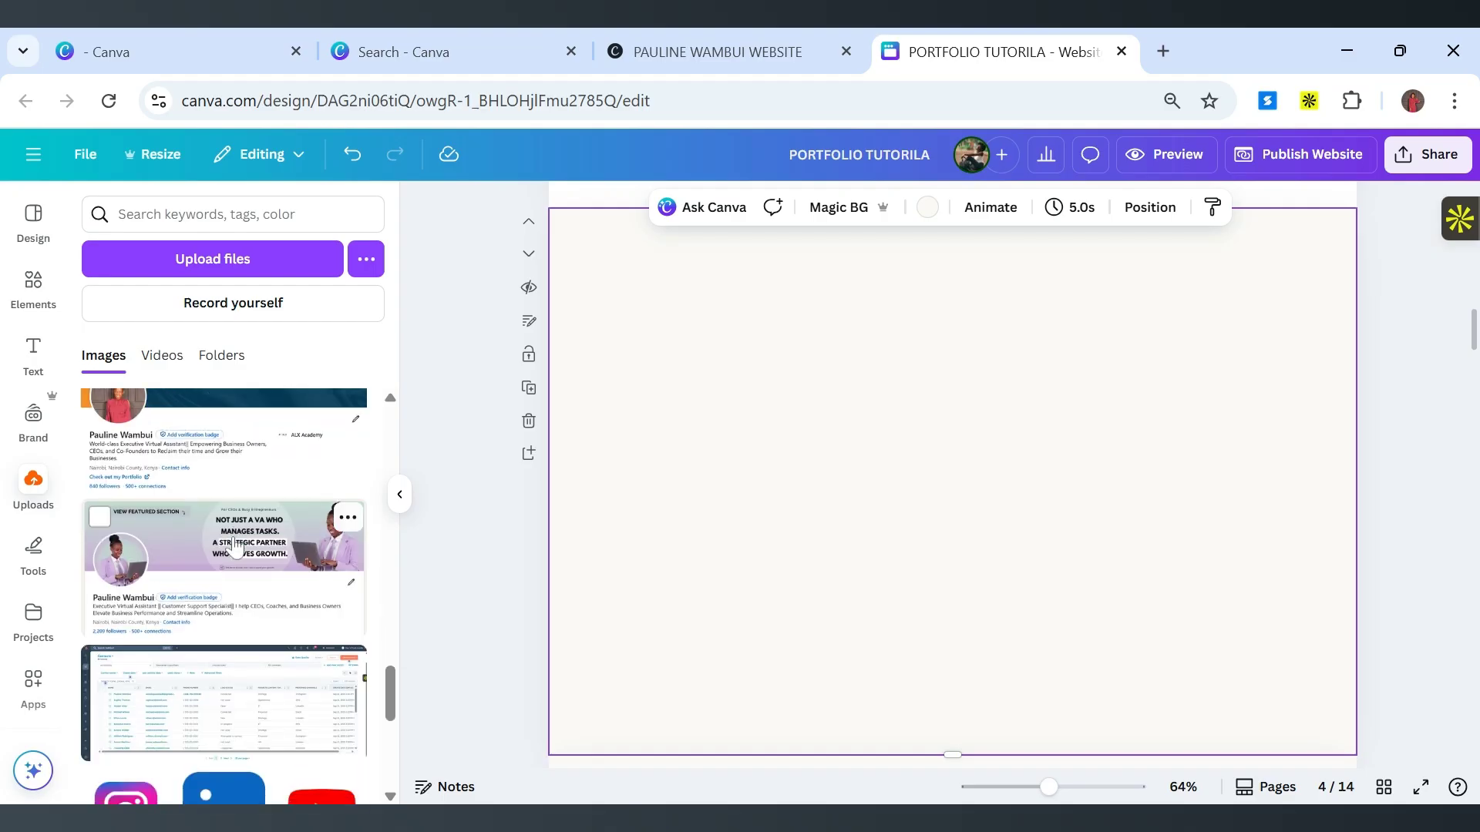
{"action": "scroll", "coordinate": [235, 547], "scroll_direction": "down", "scroll_amount": 2}
{"action": "left_click", "coordinate": [185, 493]}
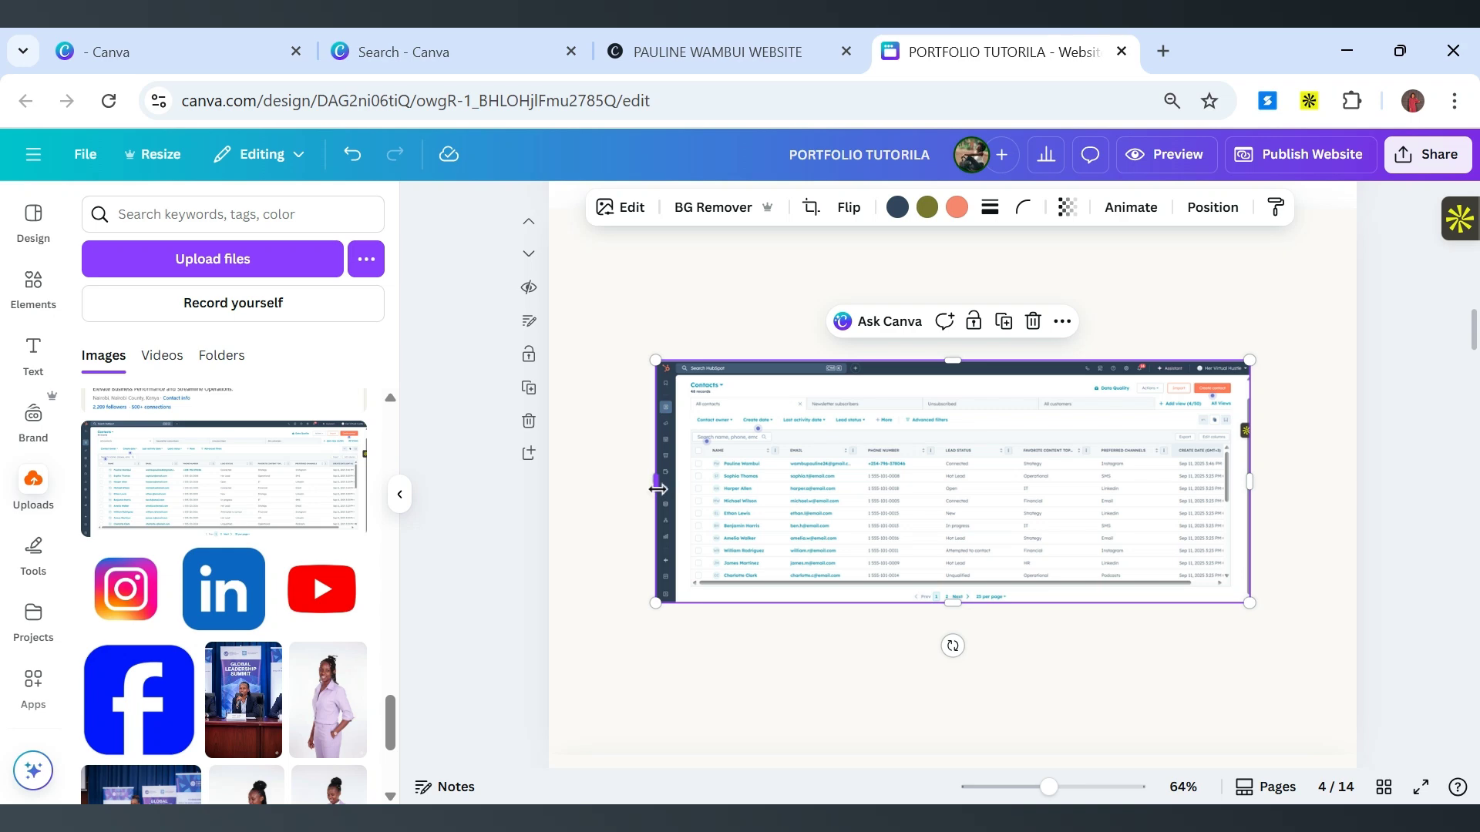
Crop the sidebar off the contacts screenshot, then move and enlarge it to span the lower part of the fourth page.
{"action": "left_click_drag", "start_coordinate": [664, 484], "coordinate": [677, 484]}
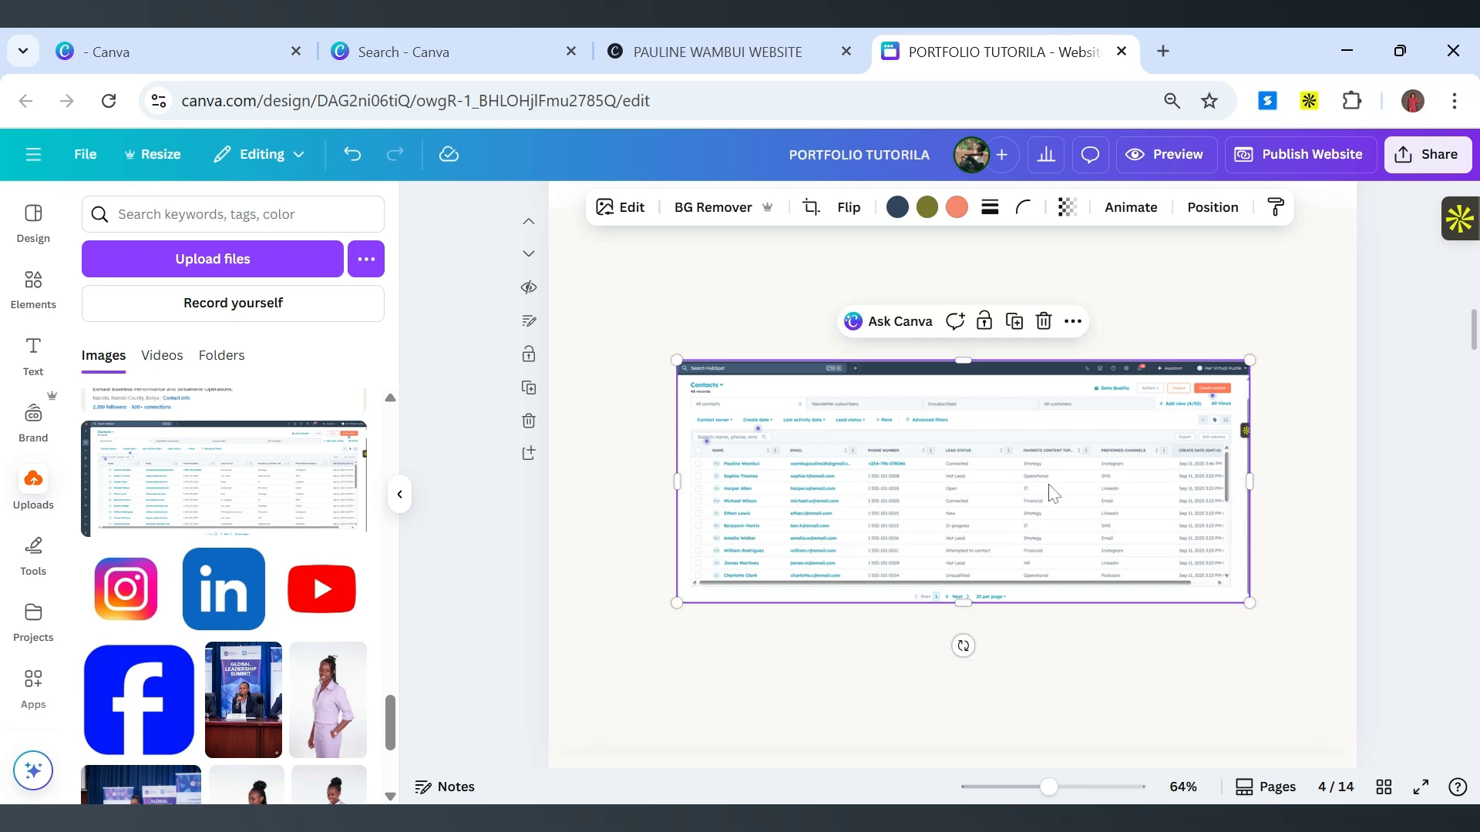
{"action": "left_click_drag", "start_coordinate": [1054, 492], "coordinate": [1011, 593]}
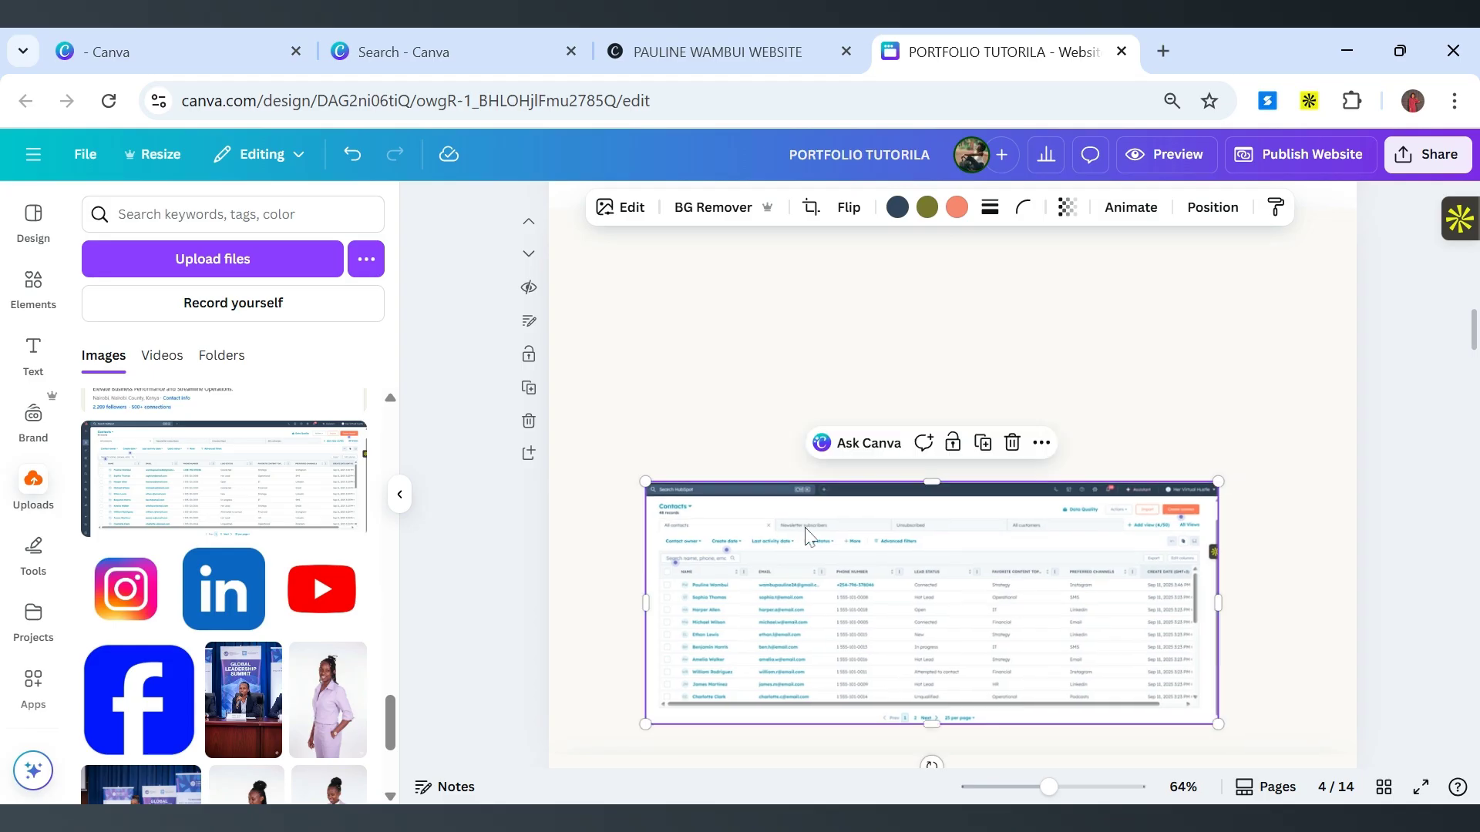
{"action": "left_click_drag", "start_coordinate": [644, 483], "coordinate": [558, 440]}
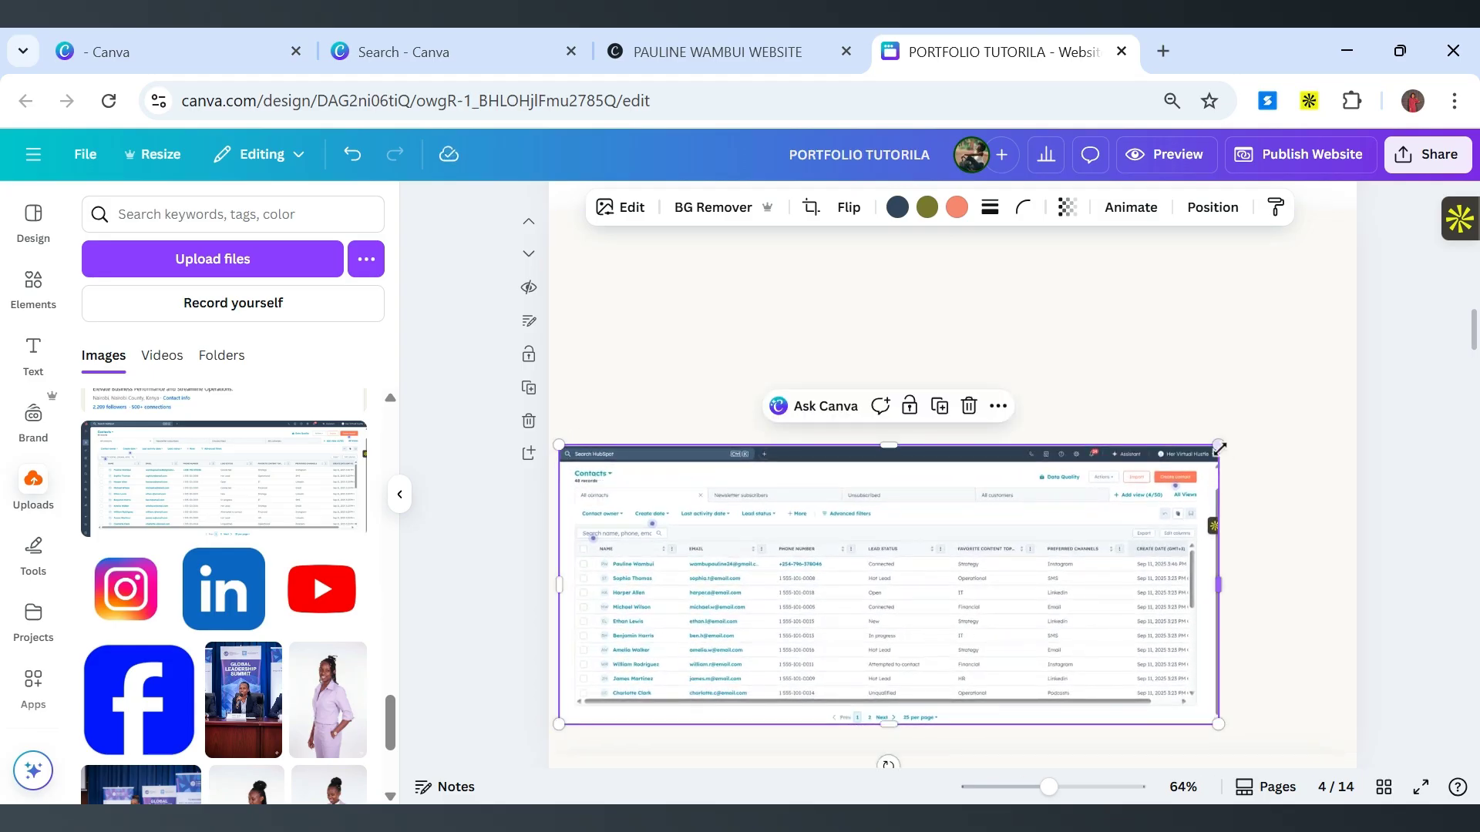
{"action": "left_click_drag", "start_coordinate": [1221, 446], "coordinate": [1345, 394]}
{"action": "scroll", "coordinate": [790, 432], "scroll_direction": "up", "scroll_amount": 2}
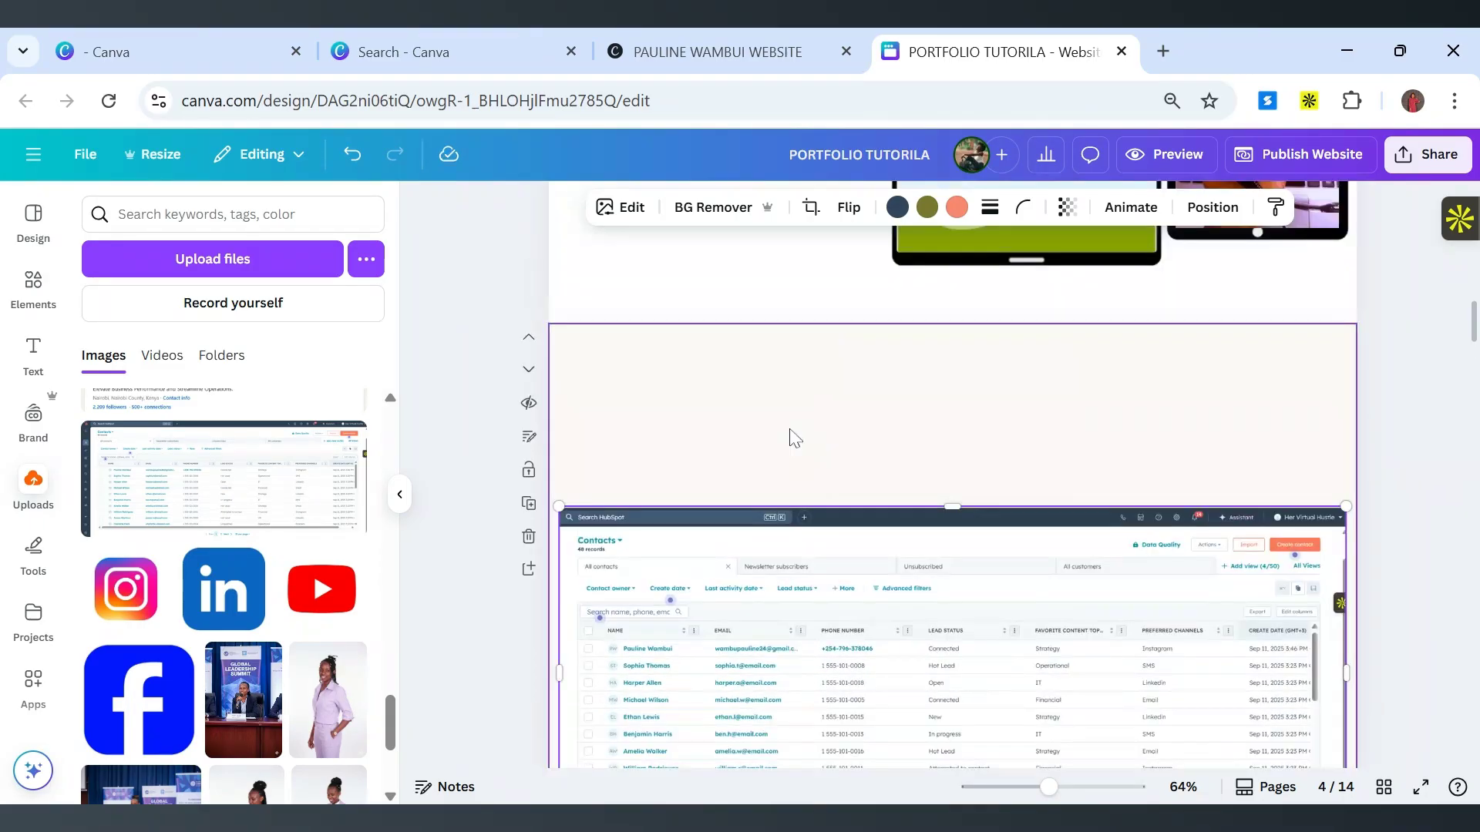
{"action": "left_click", "coordinate": [864, 393]}
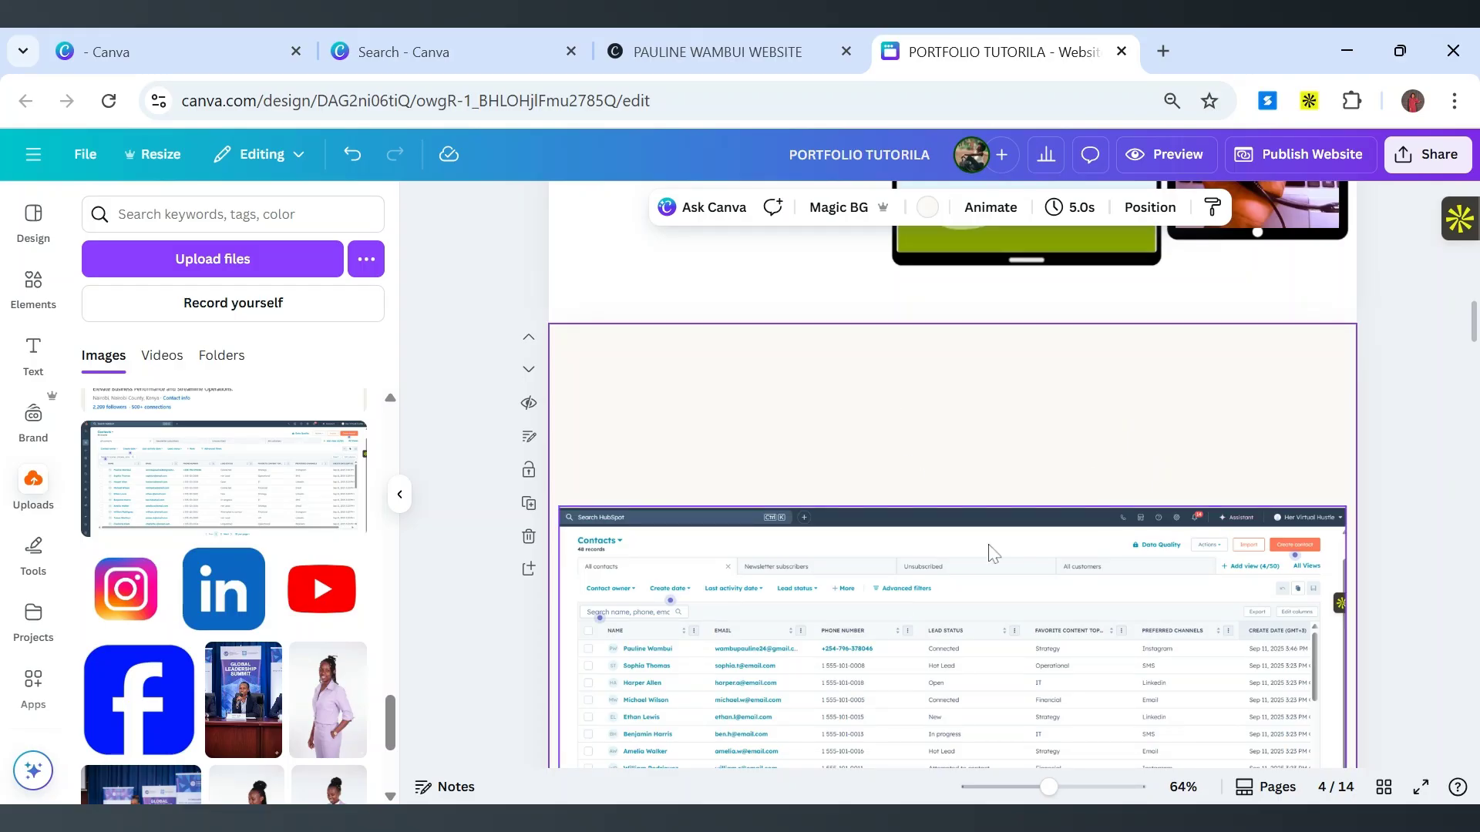
{"action": "scroll", "coordinate": [992, 553], "scroll_direction": "down", "scroll_amount": 3}
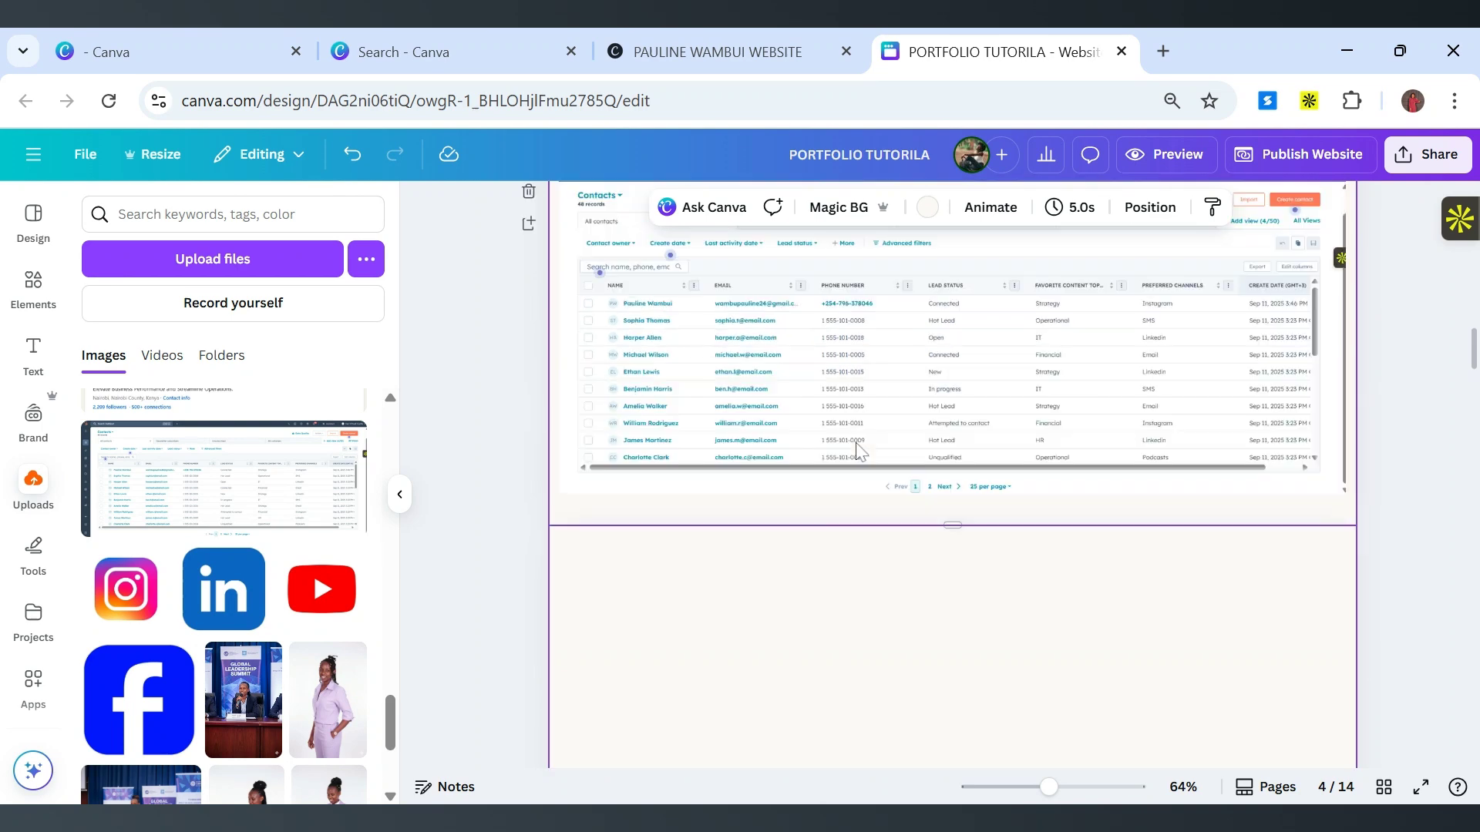
{"action": "scroll", "coordinate": [1009, 424], "scroll_direction": "up", "scroll_amount": 3}
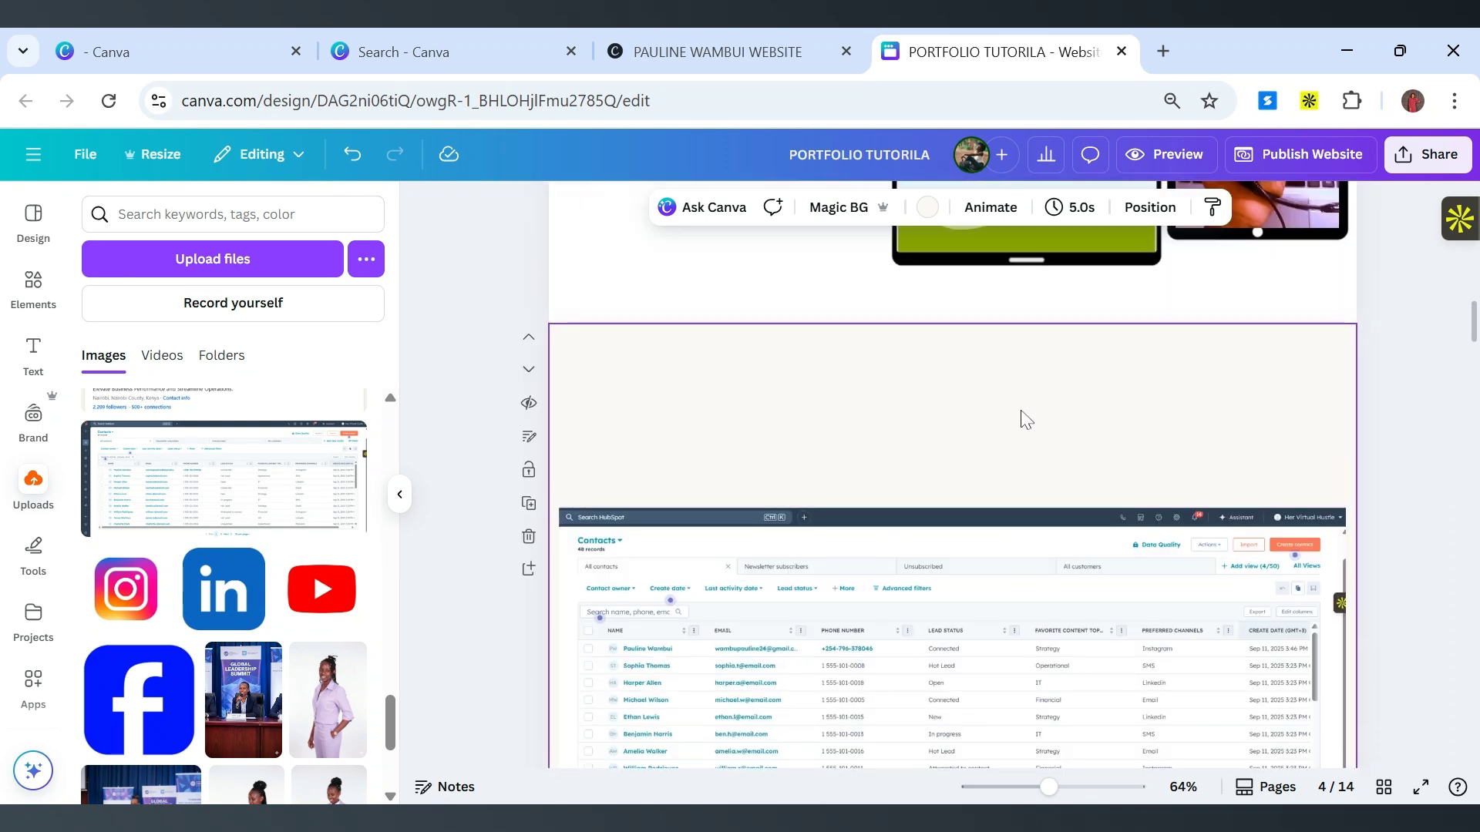
{"action": "scroll", "coordinate": [1030, 420], "scroll_direction": "down", "scroll_amount": 5}
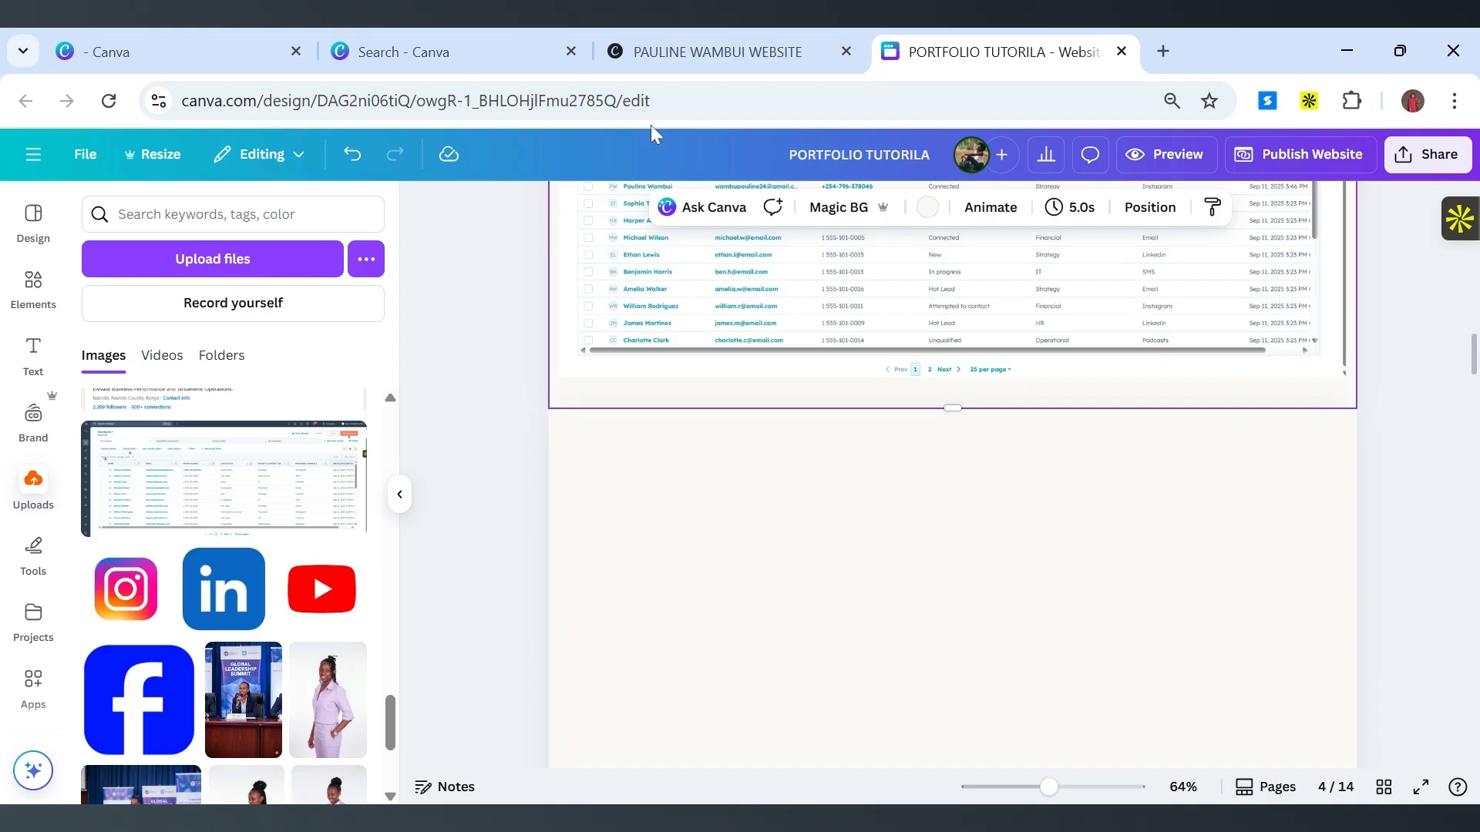
Examine the reference site's remaining work samples and its Tools I Am Proficient In section with captioned logos.
{"action": "left_click", "coordinate": [717, 31]}
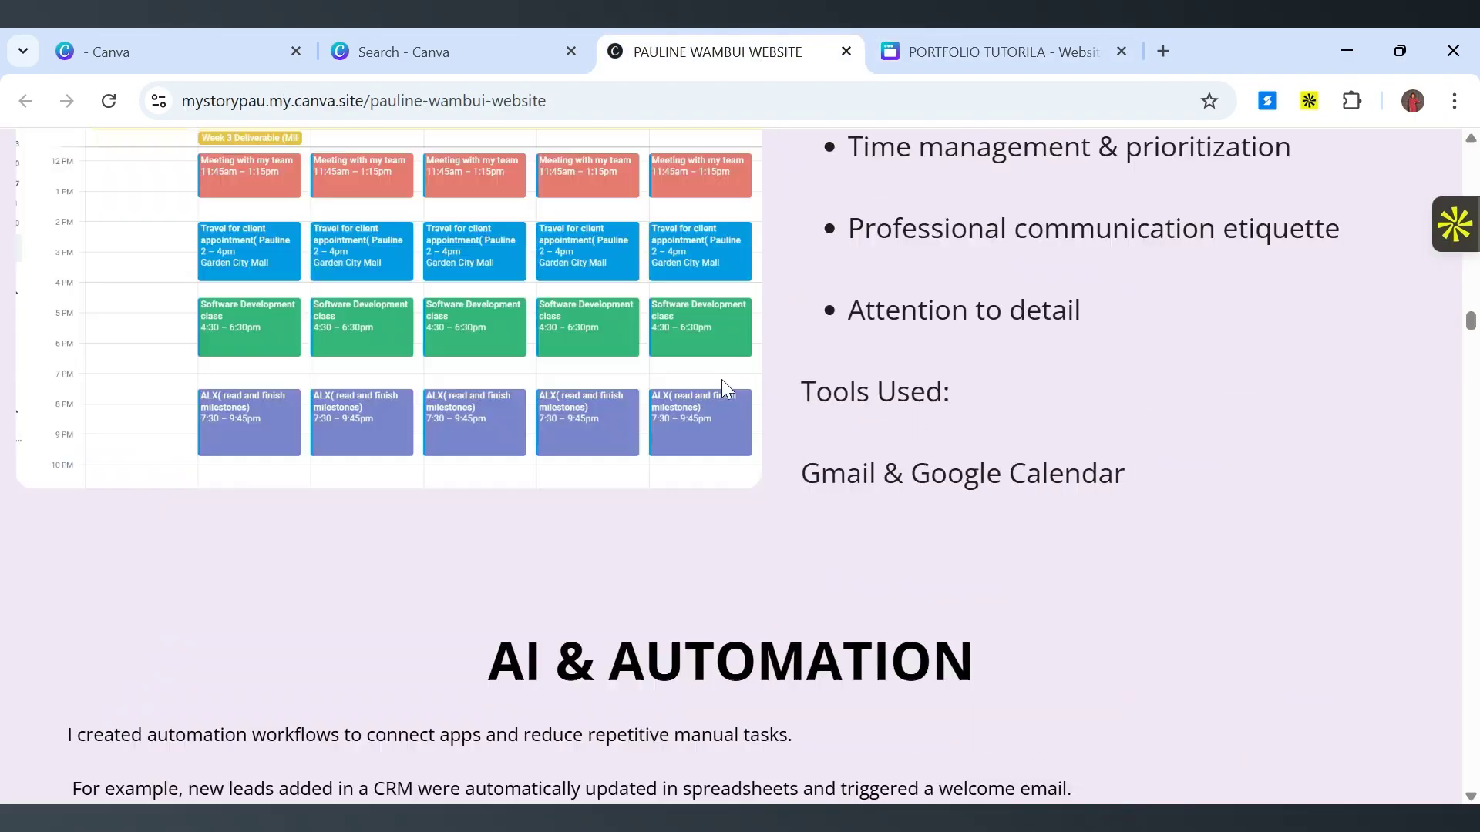
{"action": "scroll", "coordinate": [721, 379], "scroll_direction": "down", "scroll_amount": 5}
{"action": "scroll", "coordinate": [722, 382], "scroll_direction": "down", "scroll_amount": 20}
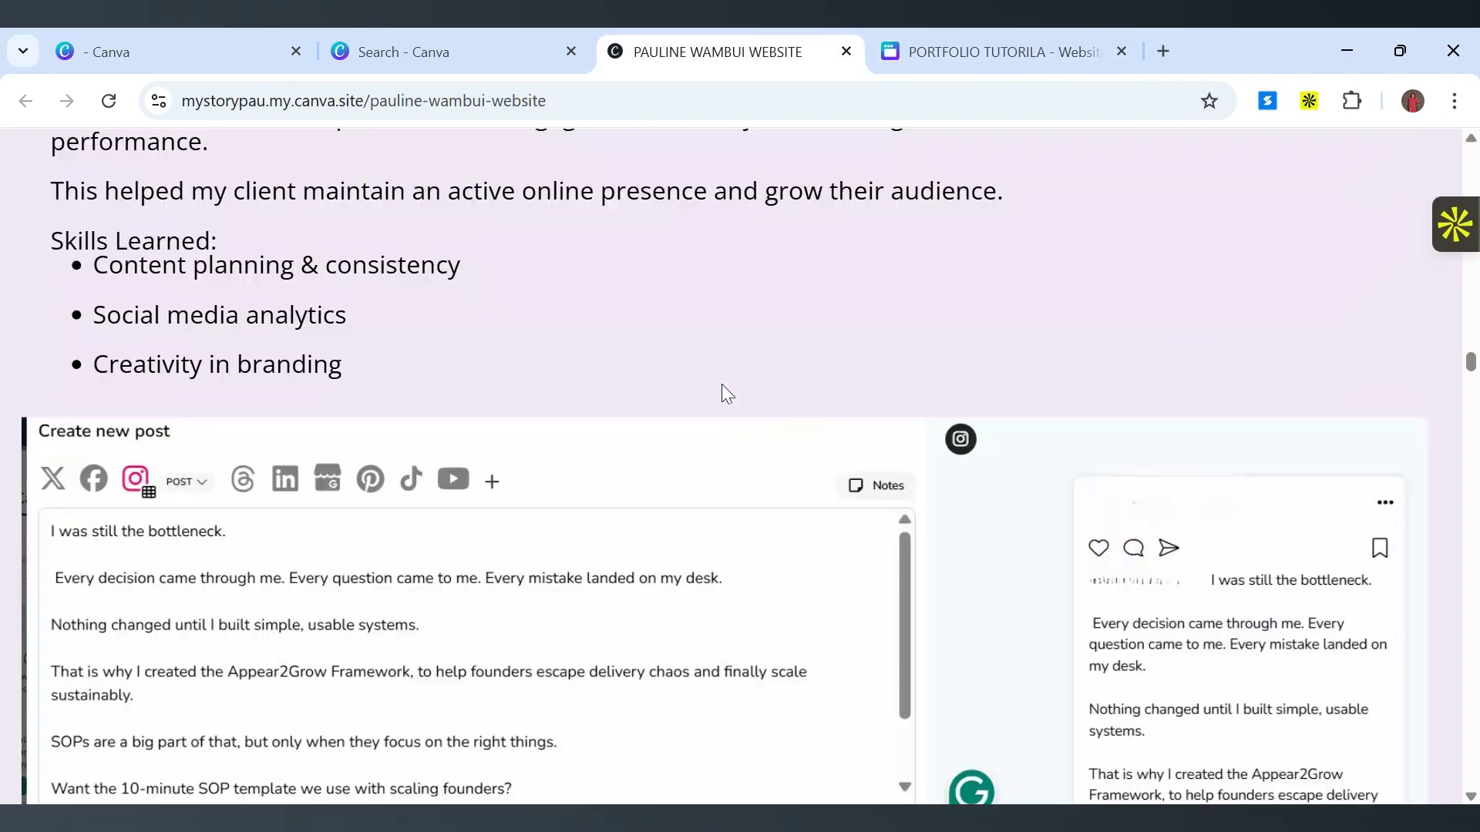
{"action": "scroll", "coordinate": [727, 394], "scroll_direction": "down", "scroll_amount": 6}
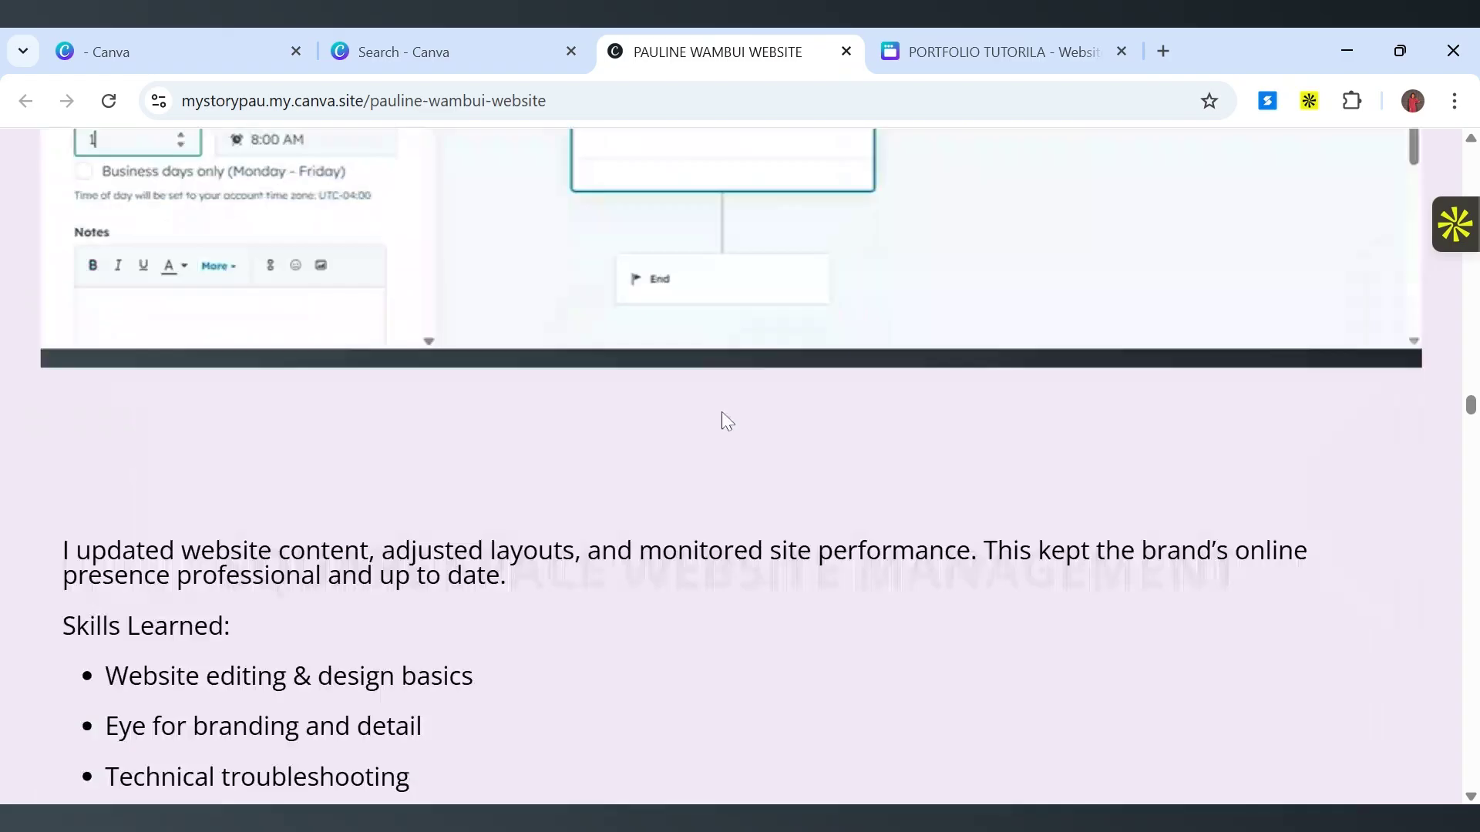
{"action": "scroll", "coordinate": [727, 424], "scroll_direction": "down", "scroll_amount": 20}
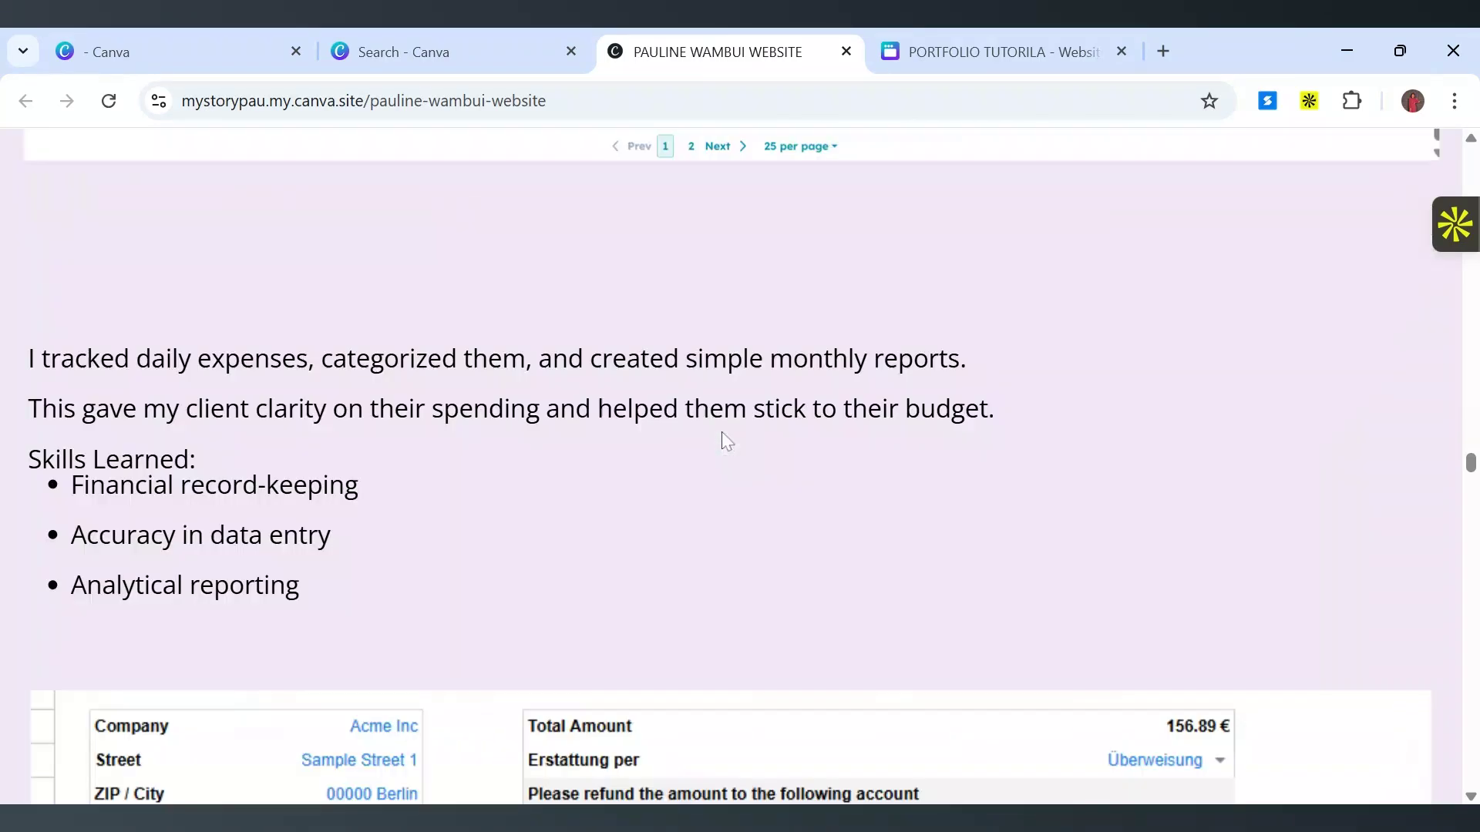
{"action": "scroll", "coordinate": [727, 441], "scroll_direction": "down", "scroll_amount": 8}
{"action": "scroll", "coordinate": [722, 440], "scroll_direction": "down", "scroll_amount": 10}
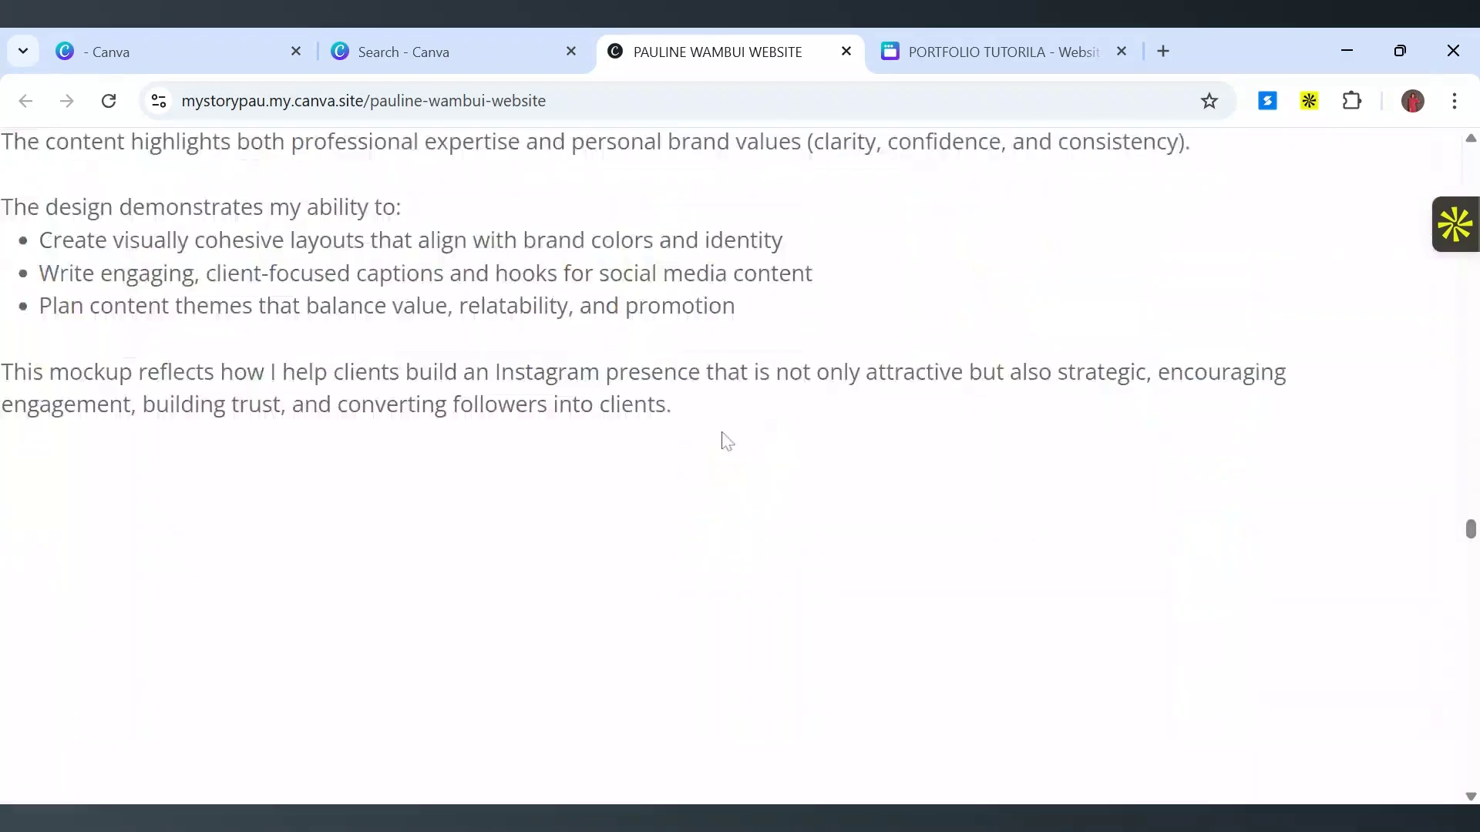
{"action": "scroll", "coordinate": [727, 441], "scroll_direction": "down", "scroll_amount": 3}
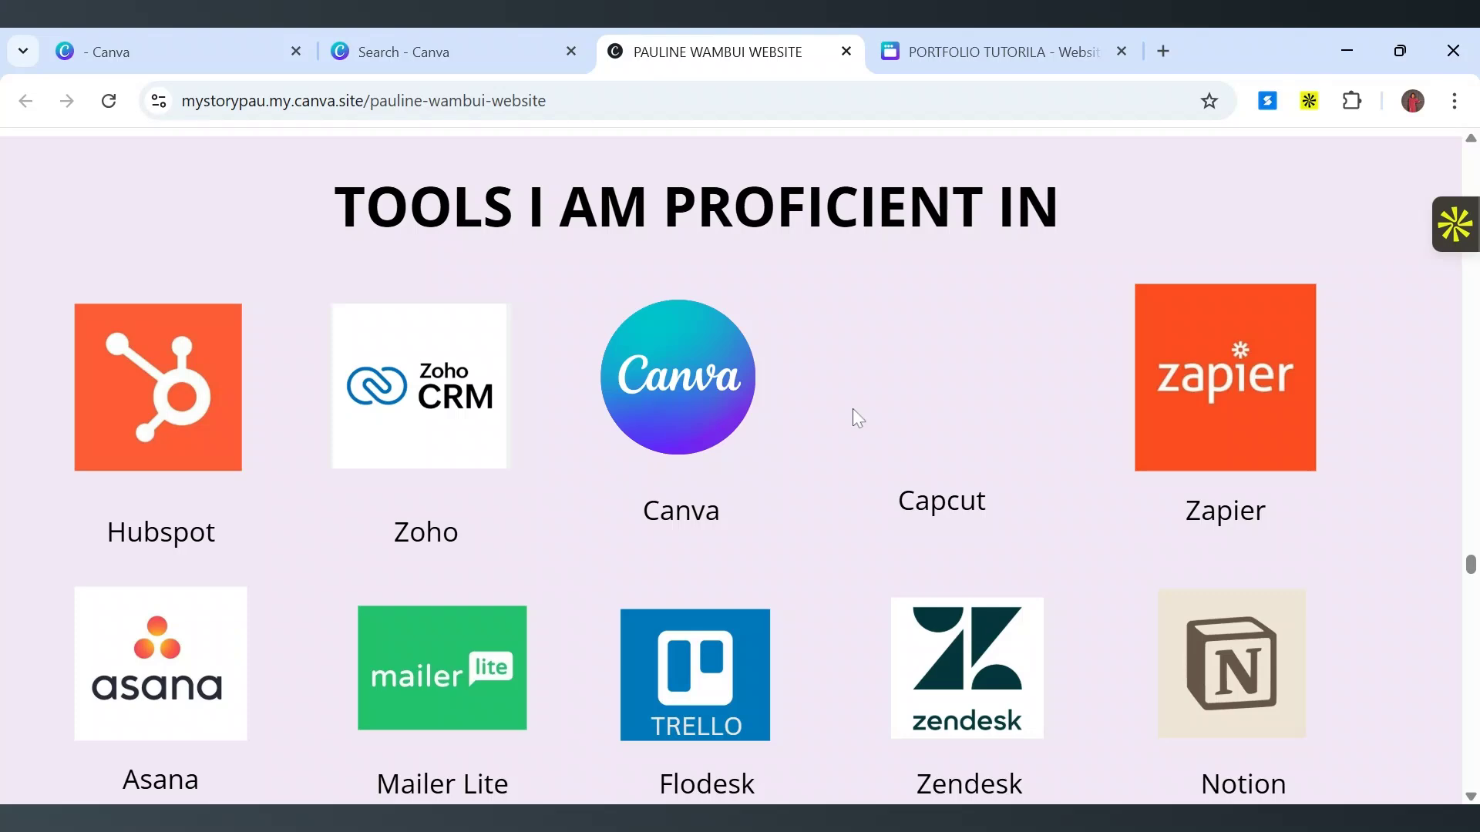
{"action": "scroll", "coordinate": [853, 409], "scroll_direction": "down", "scroll_amount": 3}
{"action": "scroll", "coordinate": [857, 422], "scroll_direction": "up", "scroll_amount": 2}
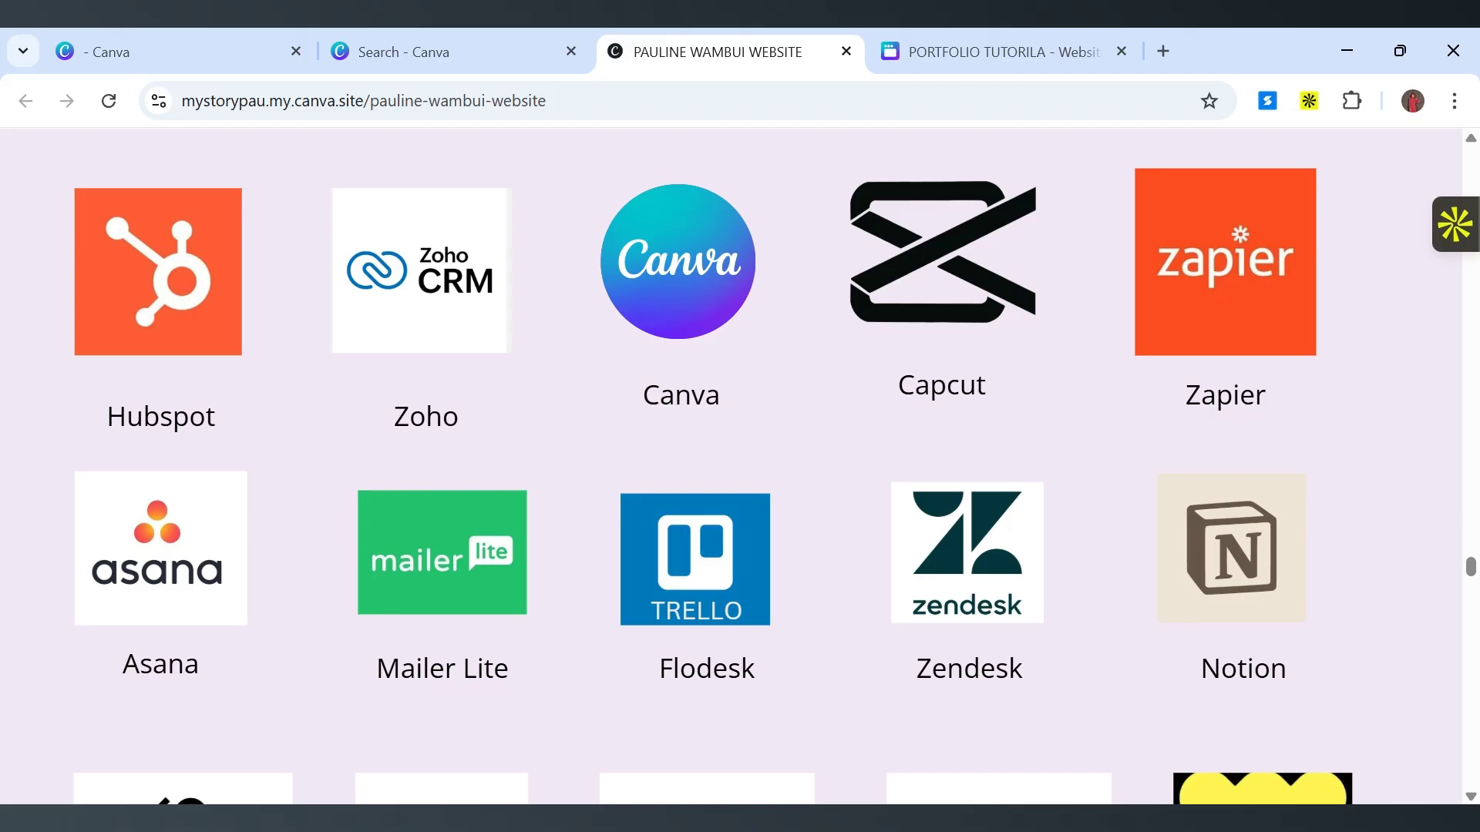
Insert the uploaded Facebook logo in the portfolio design, shrink it to icon size and place it near the fifth page's upper-left corner.
{"action": "left_click", "coordinate": [947, 48]}
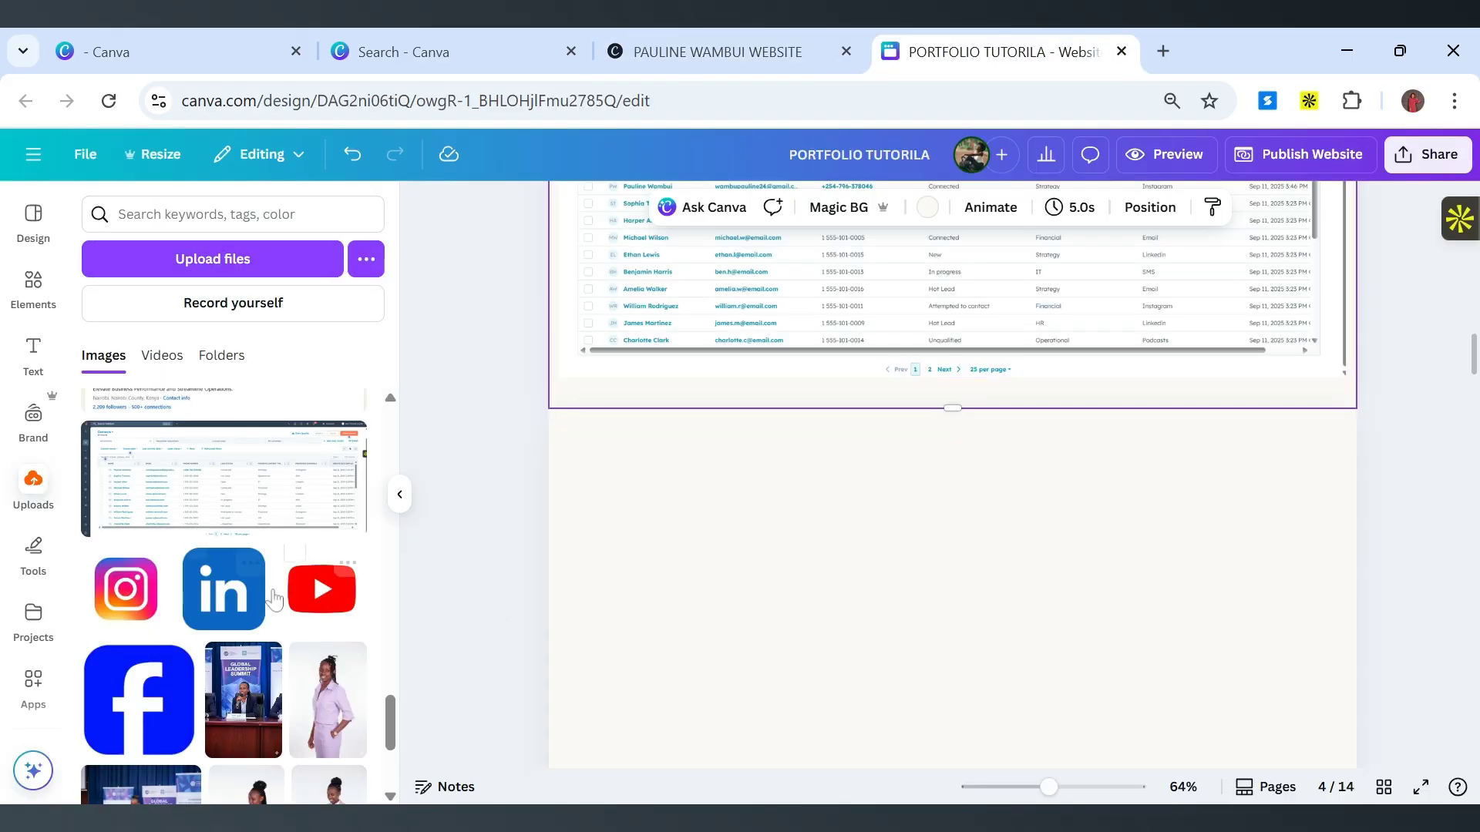
{"action": "left_click", "coordinate": [136, 722]}
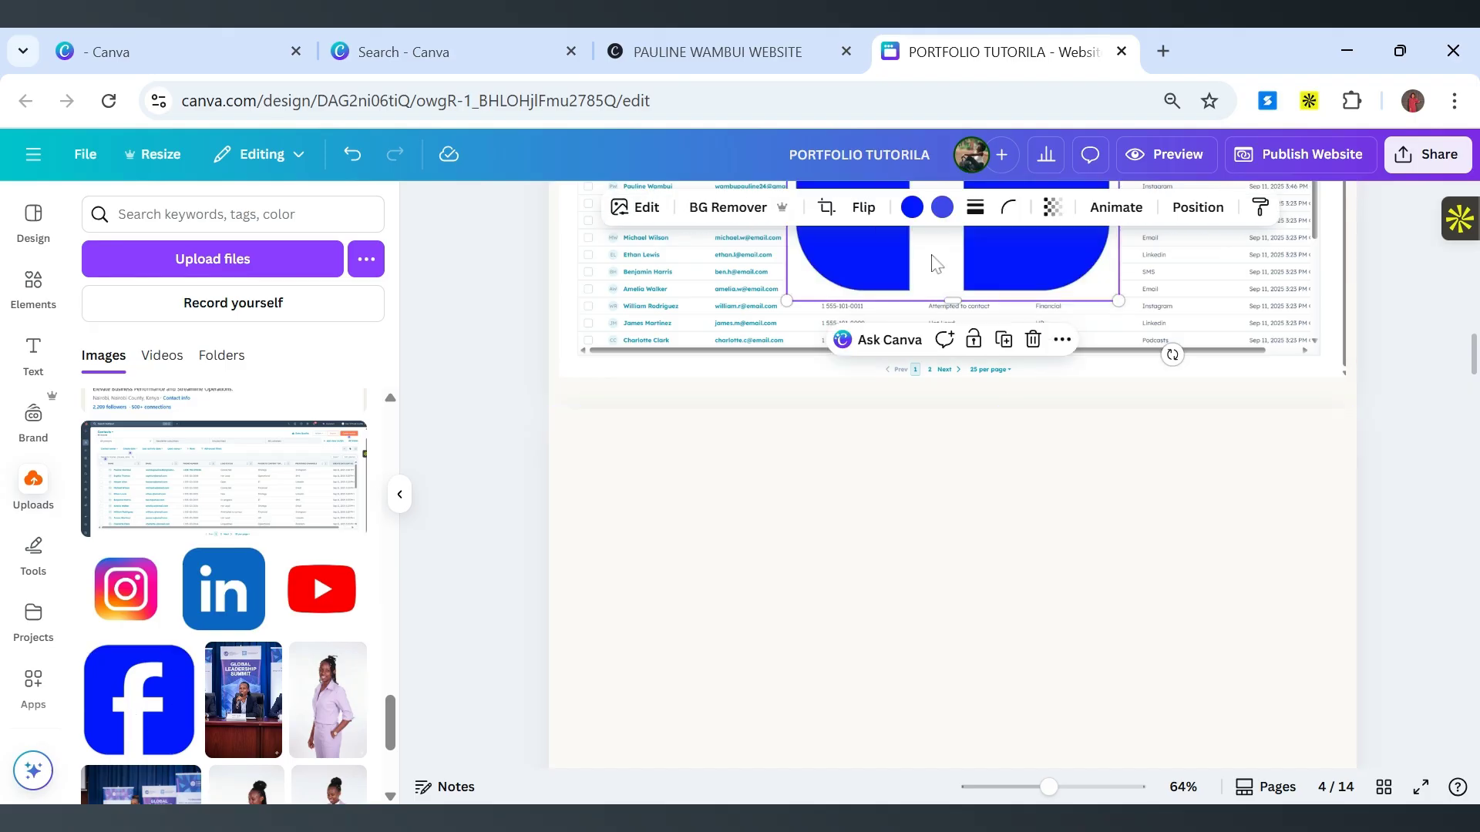
{"action": "left_click_drag", "start_coordinate": [925, 254], "coordinate": [746, 733]}
{"action": "scroll", "coordinate": [917, 646], "scroll_direction": "down", "scroll_amount": 3}
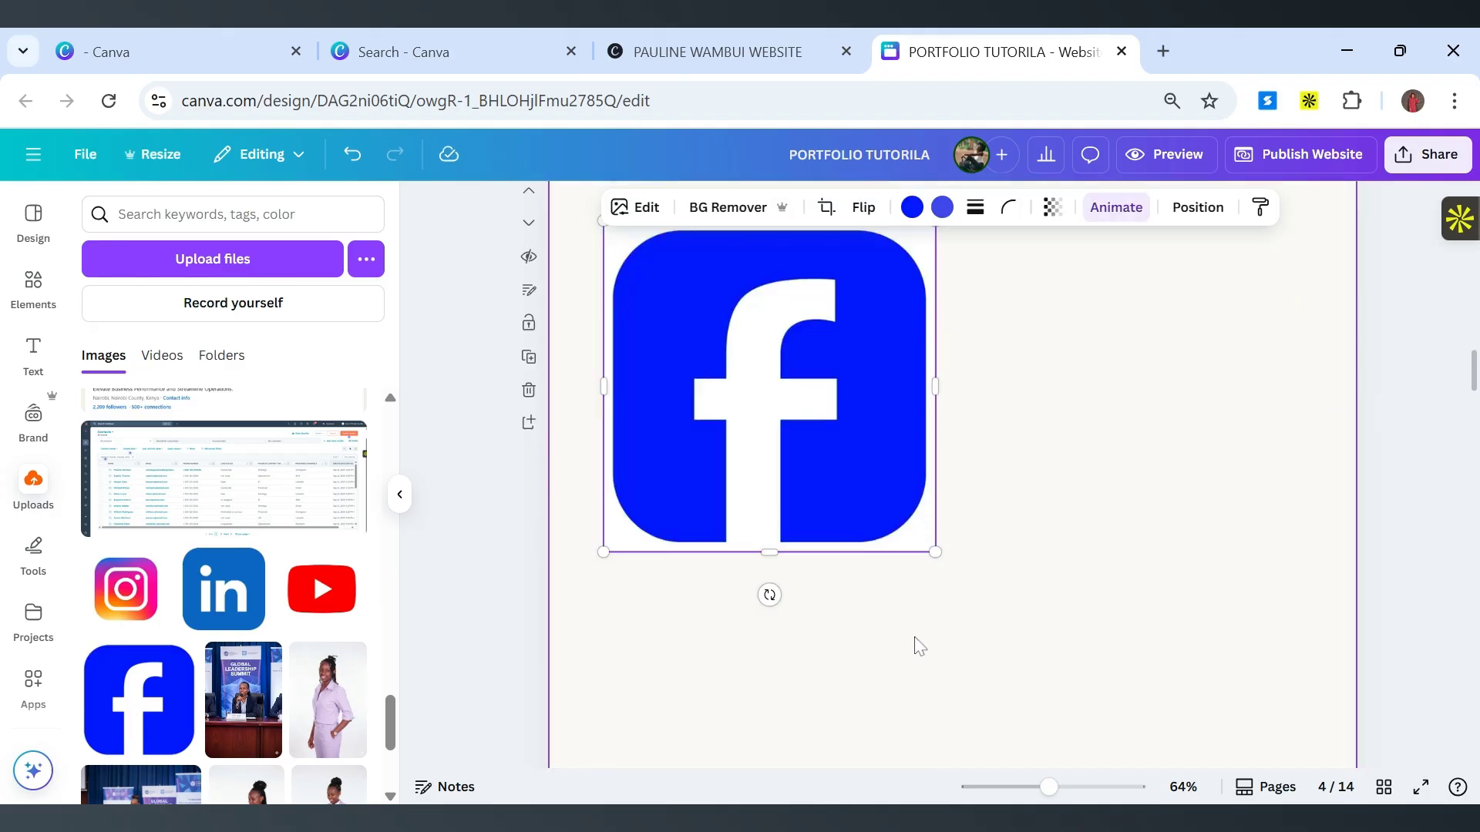
{"action": "left_click_drag", "start_coordinate": [934, 546], "coordinate": [804, 393]}
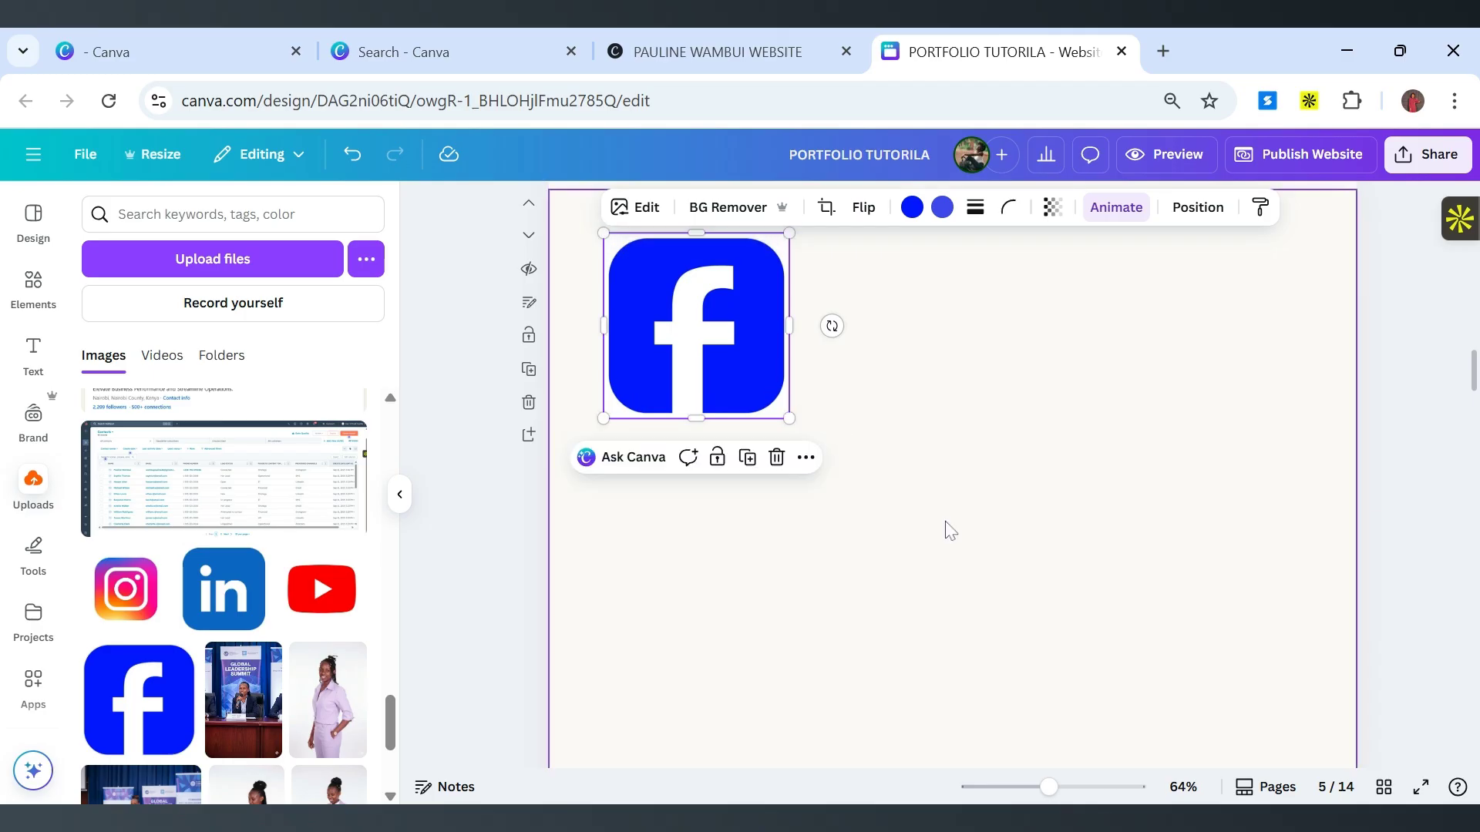
{"action": "scroll", "coordinate": [894, 570], "scroll_direction": "up", "scroll_amount": 2}
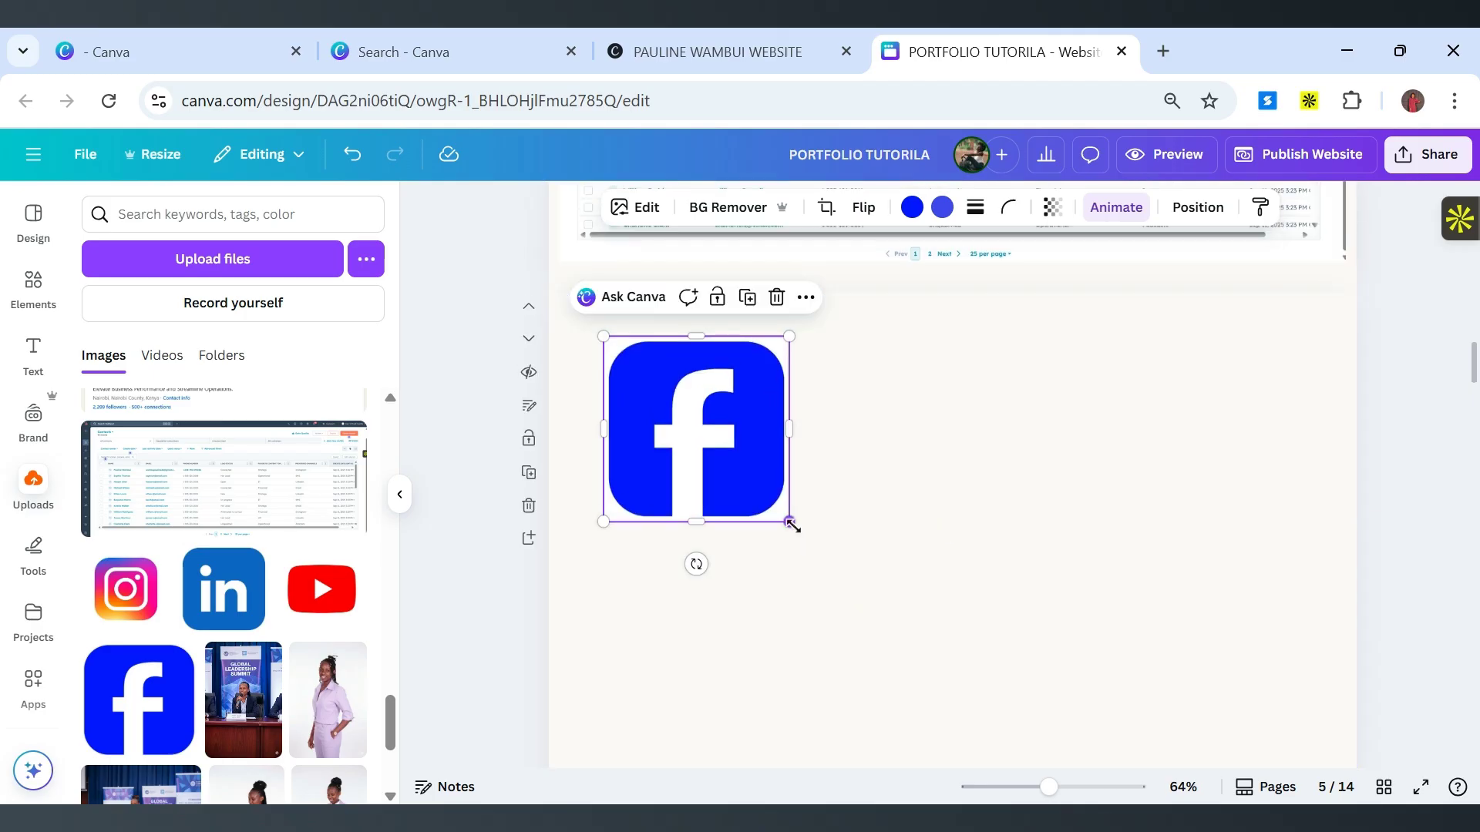
{"action": "left_click_drag", "start_coordinate": [790, 524], "coordinate": [707, 440]}
{"action": "left_click_drag", "start_coordinate": [647, 393], "coordinate": [633, 467]}
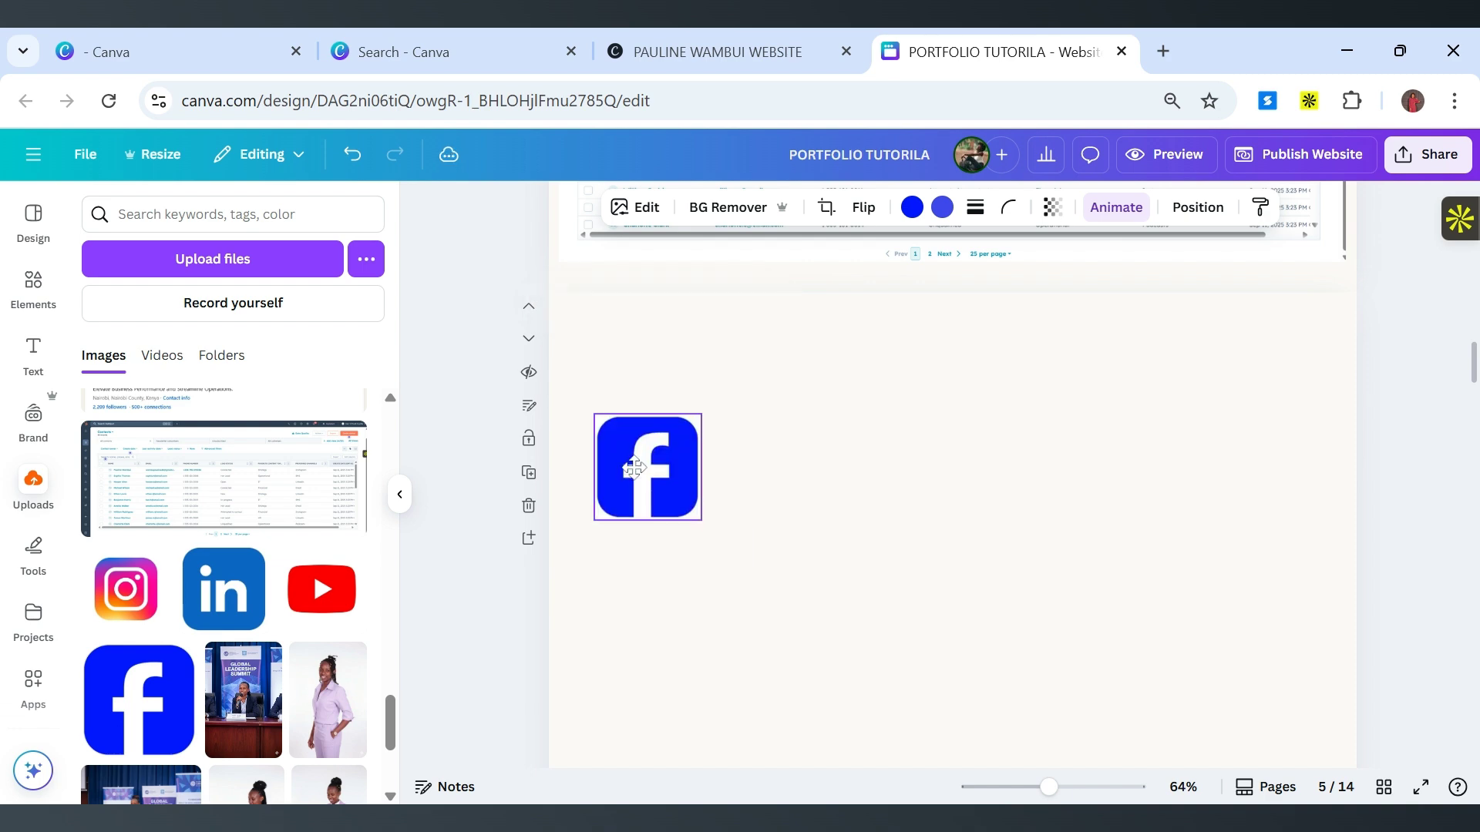
Insert the uploaded LinkedIn logo on the fifth page and shrink it to icon size.
{"action": "left_click", "coordinate": [197, 623]}
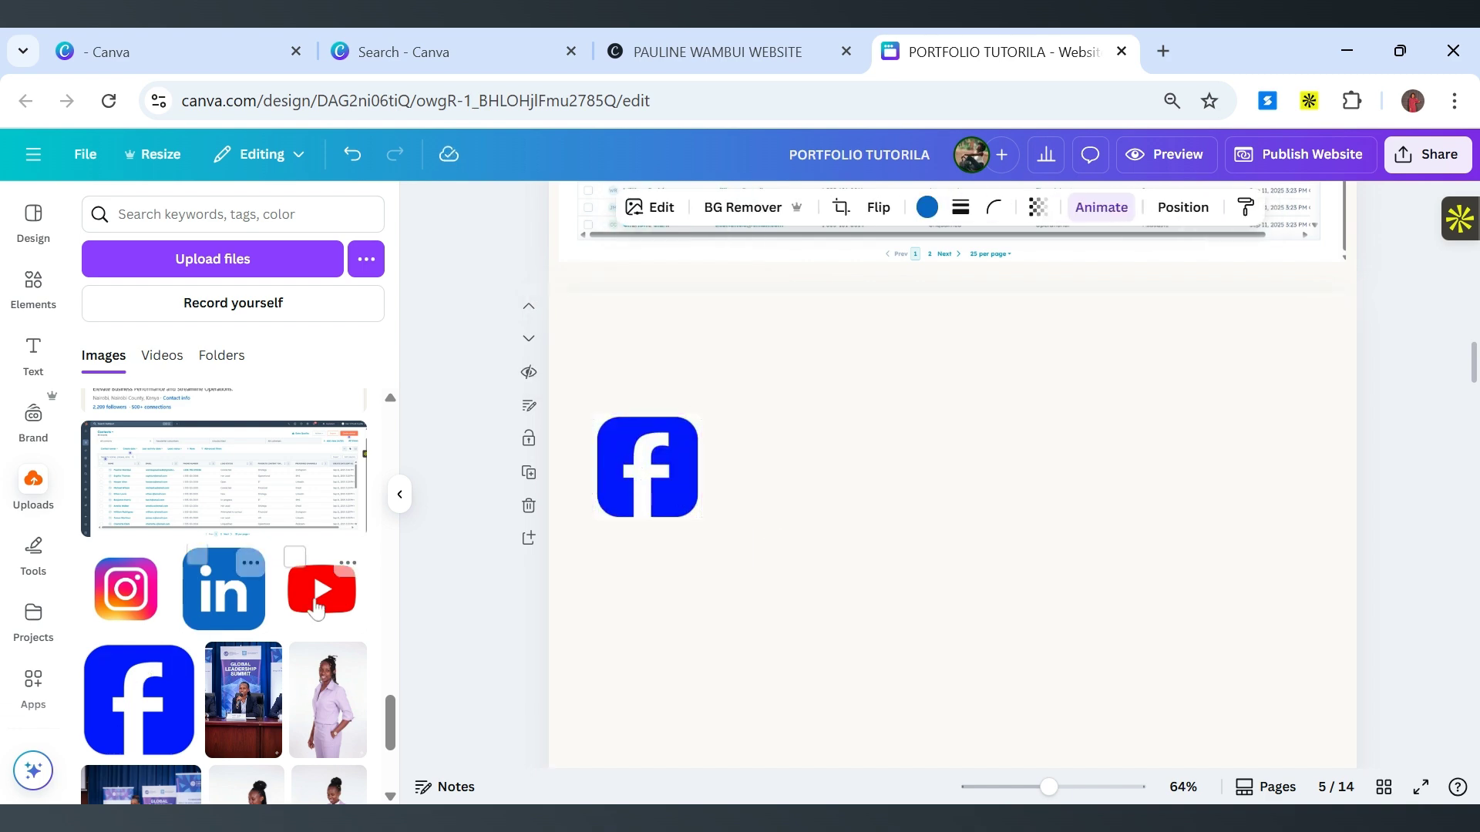
{"action": "scroll", "coordinate": [901, 456], "scroll_direction": "up", "scroll_amount": 5}
{"action": "scroll", "coordinate": [901, 456], "scroll_direction": "down", "scroll_amount": 5}
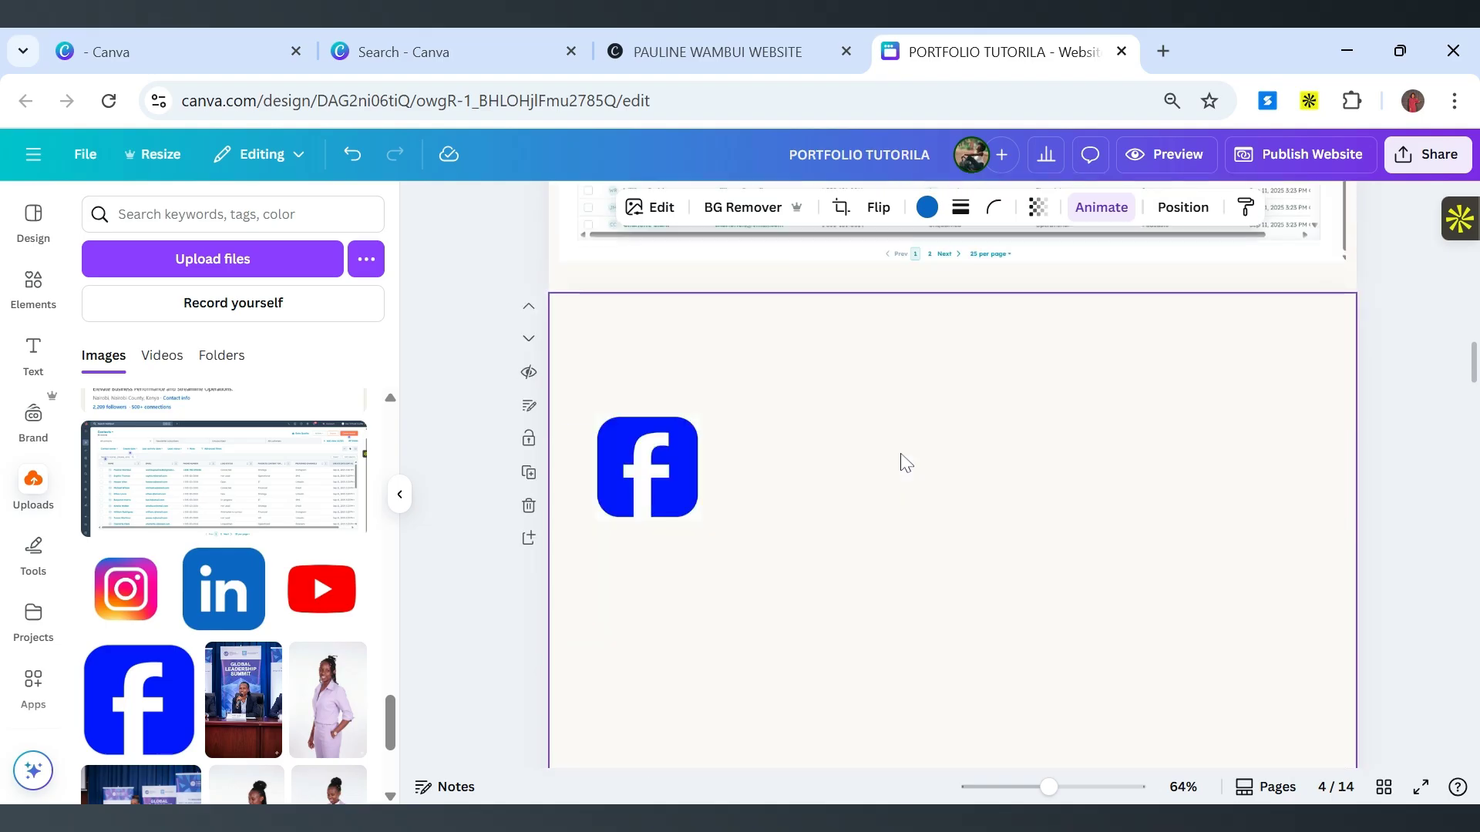
{"action": "scroll", "coordinate": [901, 456], "scroll_direction": "down", "scroll_amount": 2}
{"action": "scroll", "coordinate": [1018, 571], "scroll_direction": "down", "scroll_amount": 5}
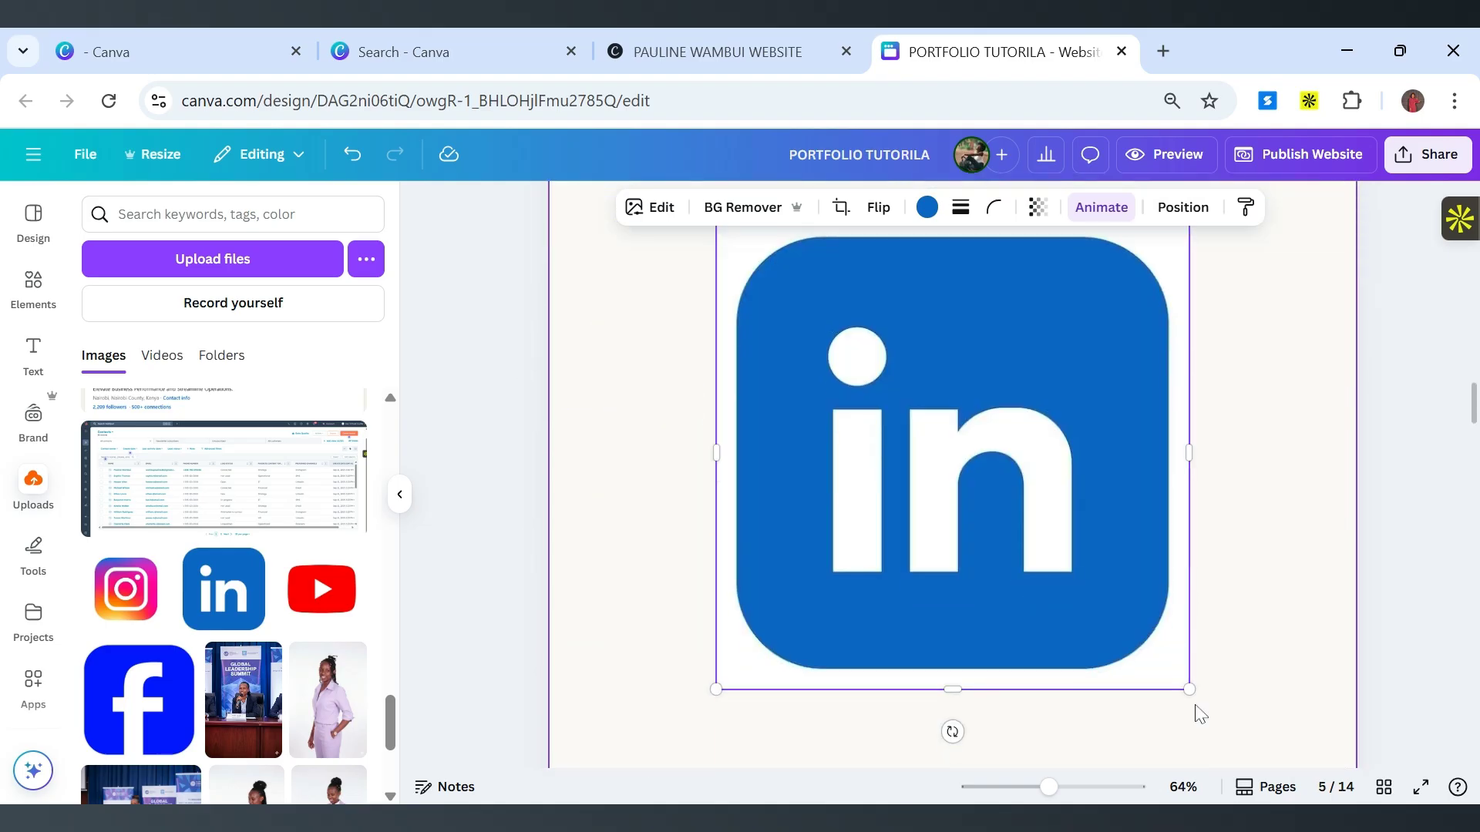
{"action": "left_click_drag", "start_coordinate": [1190, 693], "coordinate": [867, 342]}
{"action": "scroll", "coordinate": [886, 508], "scroll_direction": "up", "scroll_amount": 3}
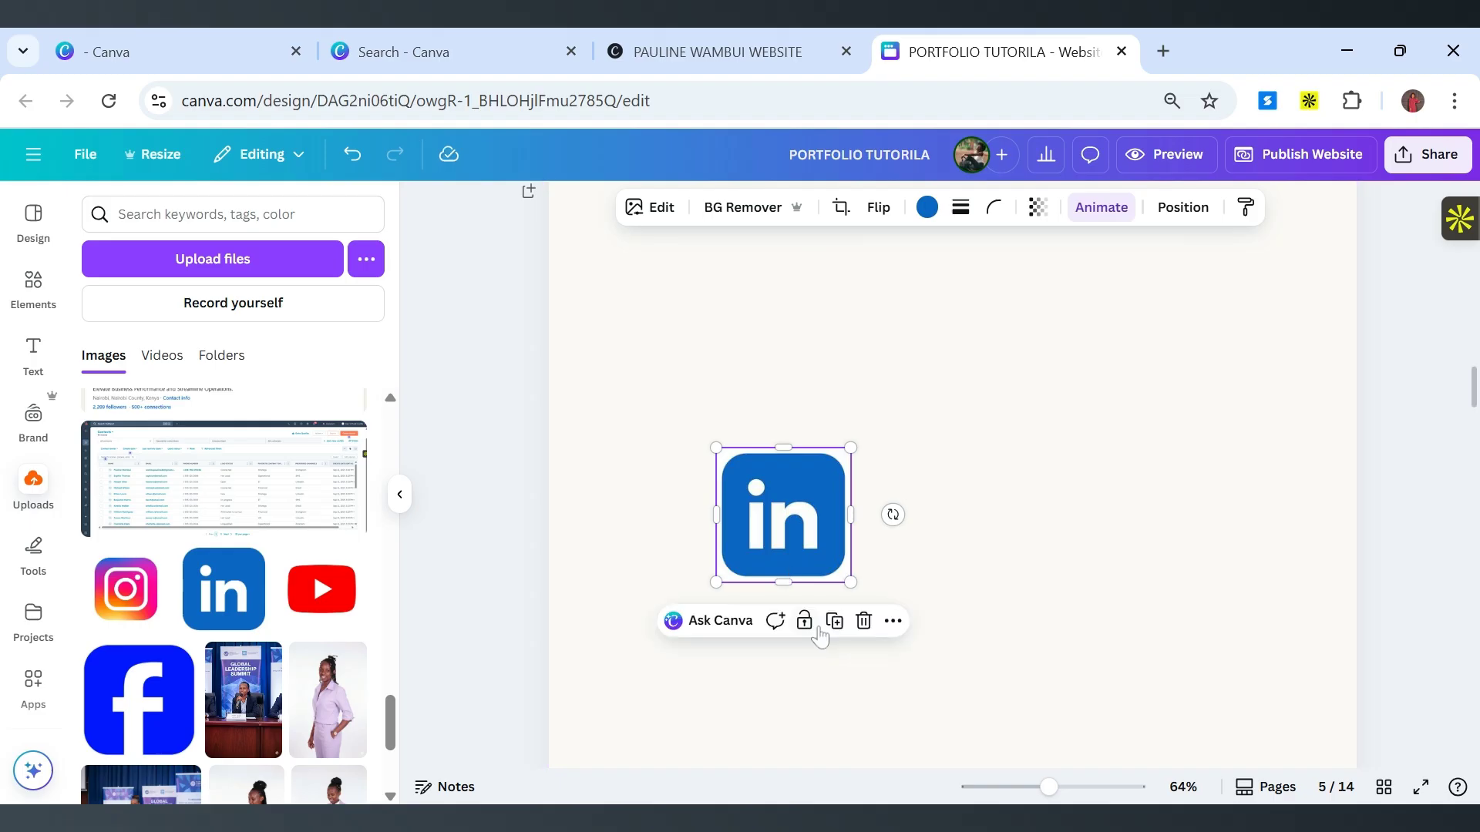
Move the LinkedIn logo beside the Facebook logo and fine-tune its size and alignment to match.
{"action": "scroll", "coordinate": [810, 608], "scroll_direction": "up", "scroll_amount": 2}
{"action": "left_click_drag", "start_coordinate": [810, 602], "coordinate": [847, 239]}
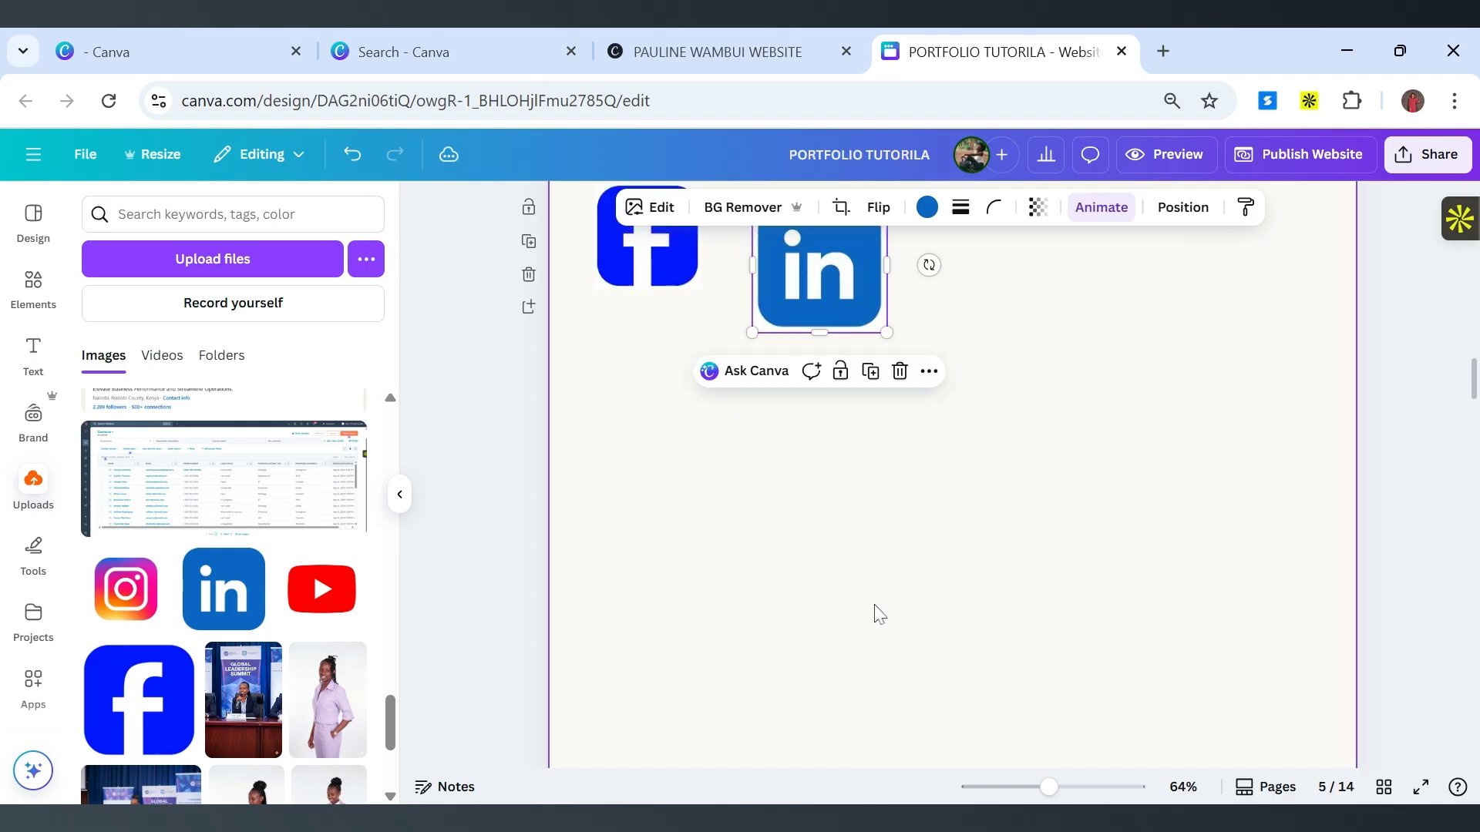
{"action": "scroll", "coordinate": [880, 614], "scroll_direction": "up", "scroll_amount": 3}
{"action": "left_click_drag", "start_coordinate": [818, 512], "coordinate": [820, 477]}
{"action": "mouse_move", "coordinate": [891, 534]}
{"action": "left_mouse_down"}
{"action": "mouse_move", "coordinate": [850, 489]}
{"action": "mouse_move", "coordinate": [881, 520]}
{"action": "left_mouse_up"}
{"action": "left_click", "coordinate": [872, 314]}
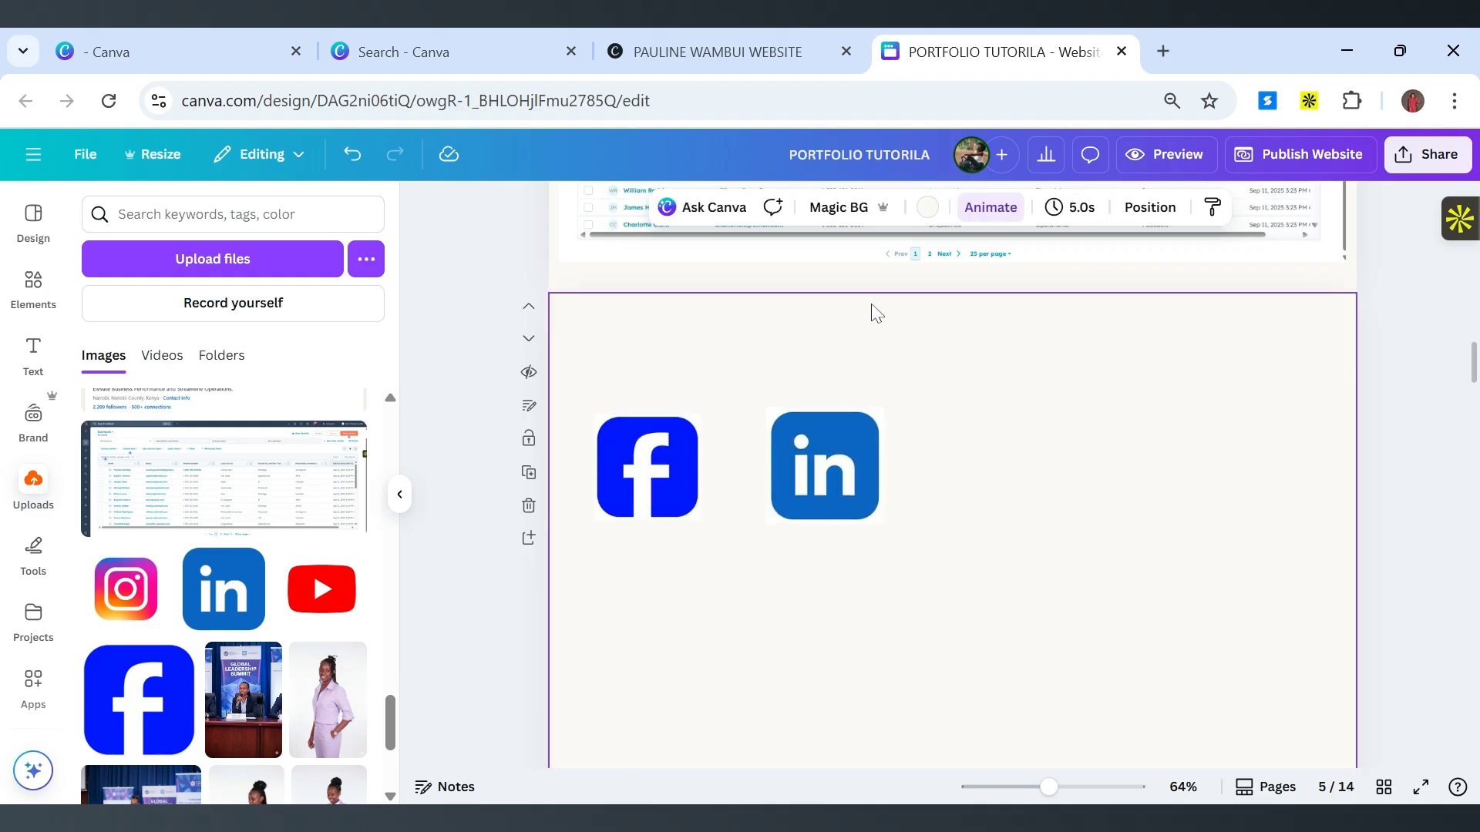
Add a body text caption under the Facebook logo and place a duplicate of it under the LinkedIn logo.
{"action": "left_click", "coordinate": [29, 362]}
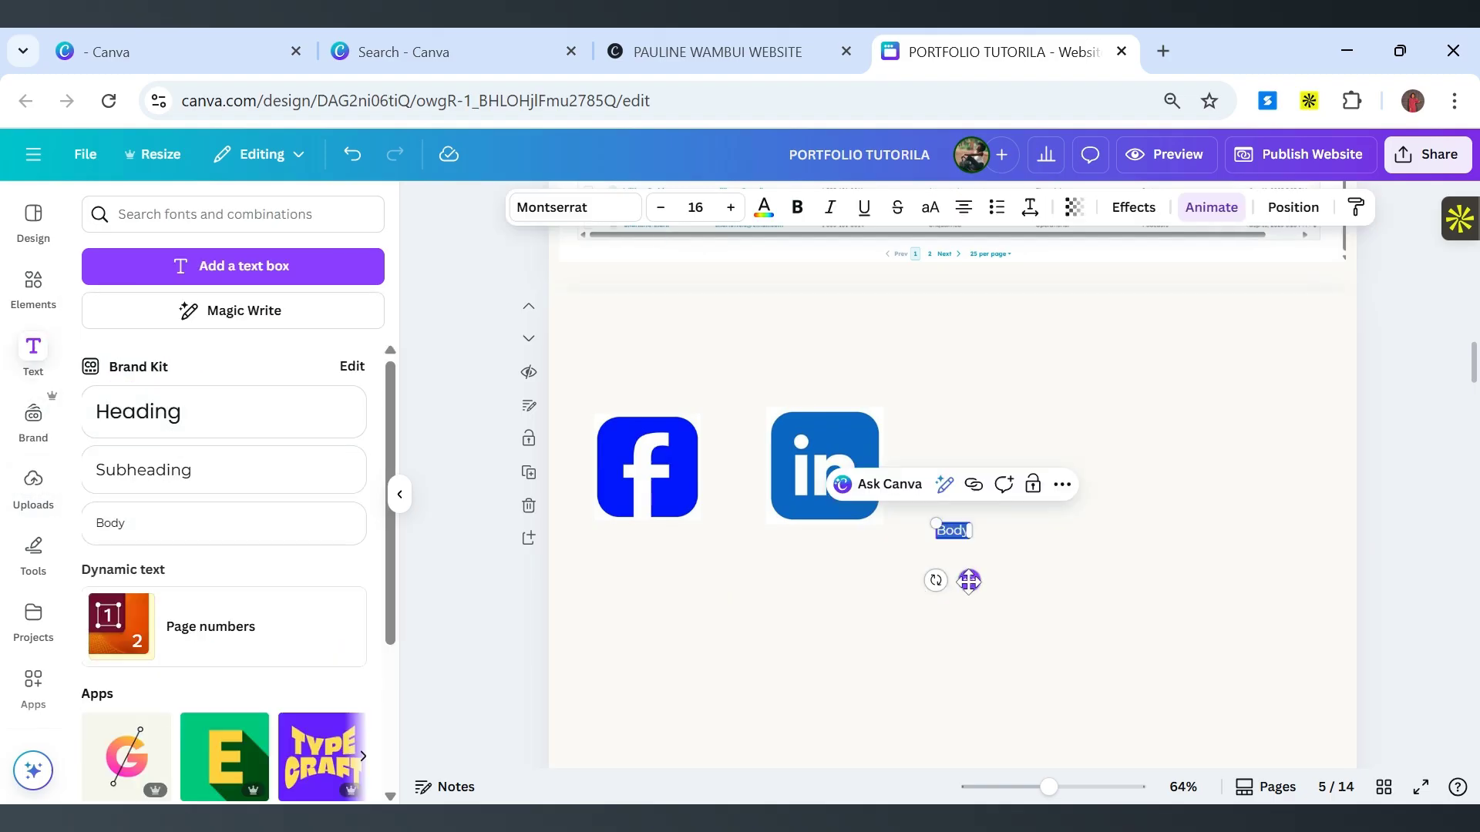
{"action": "left_click_drag", "start_coordinate": [969, 581], "coordinate": [662, 600]}
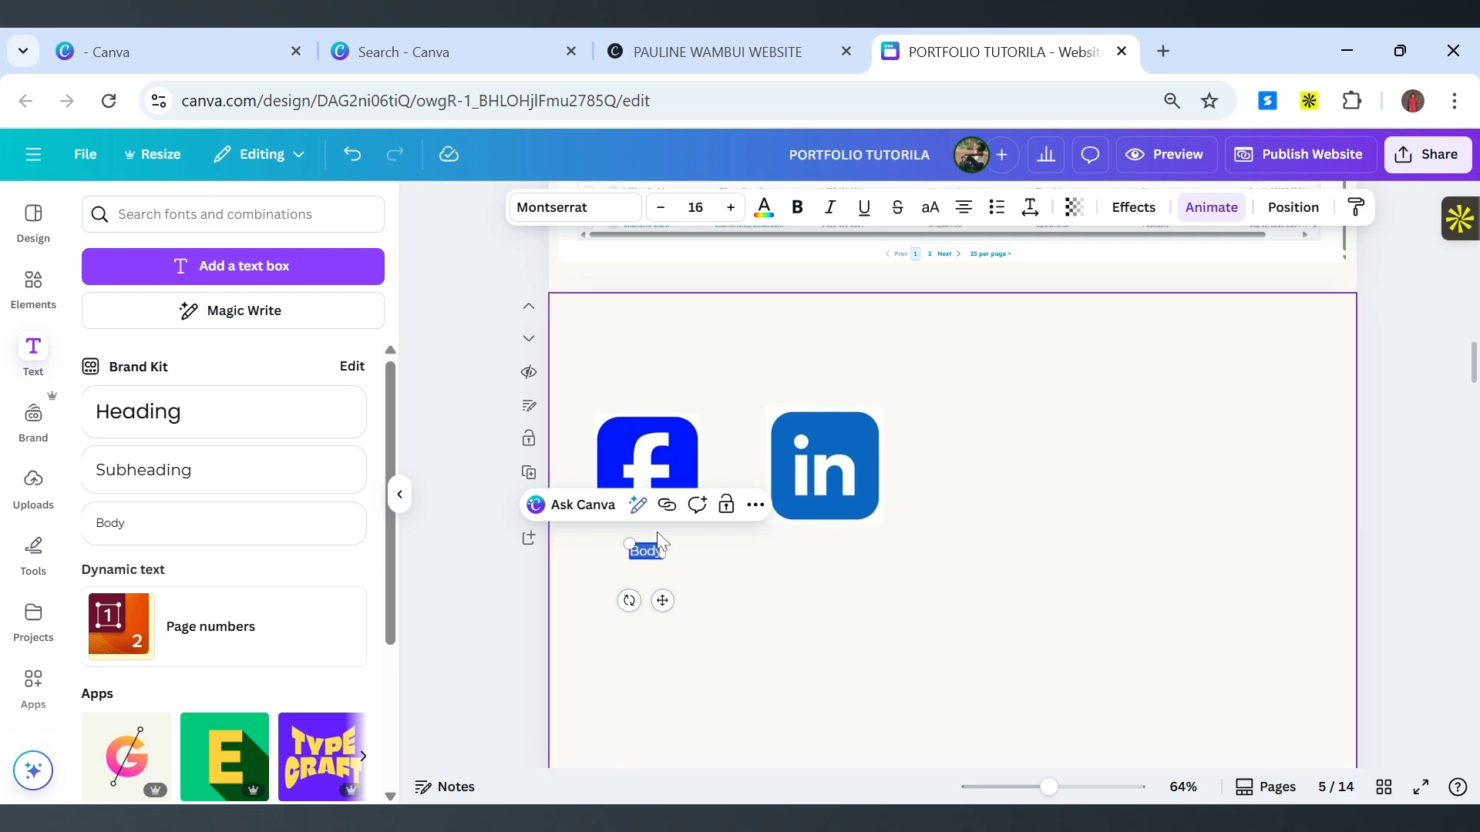
{"action": "left_click", "coordinate": [738, 565]}
{"action": "left_click", "coordinate": [647, 552]}
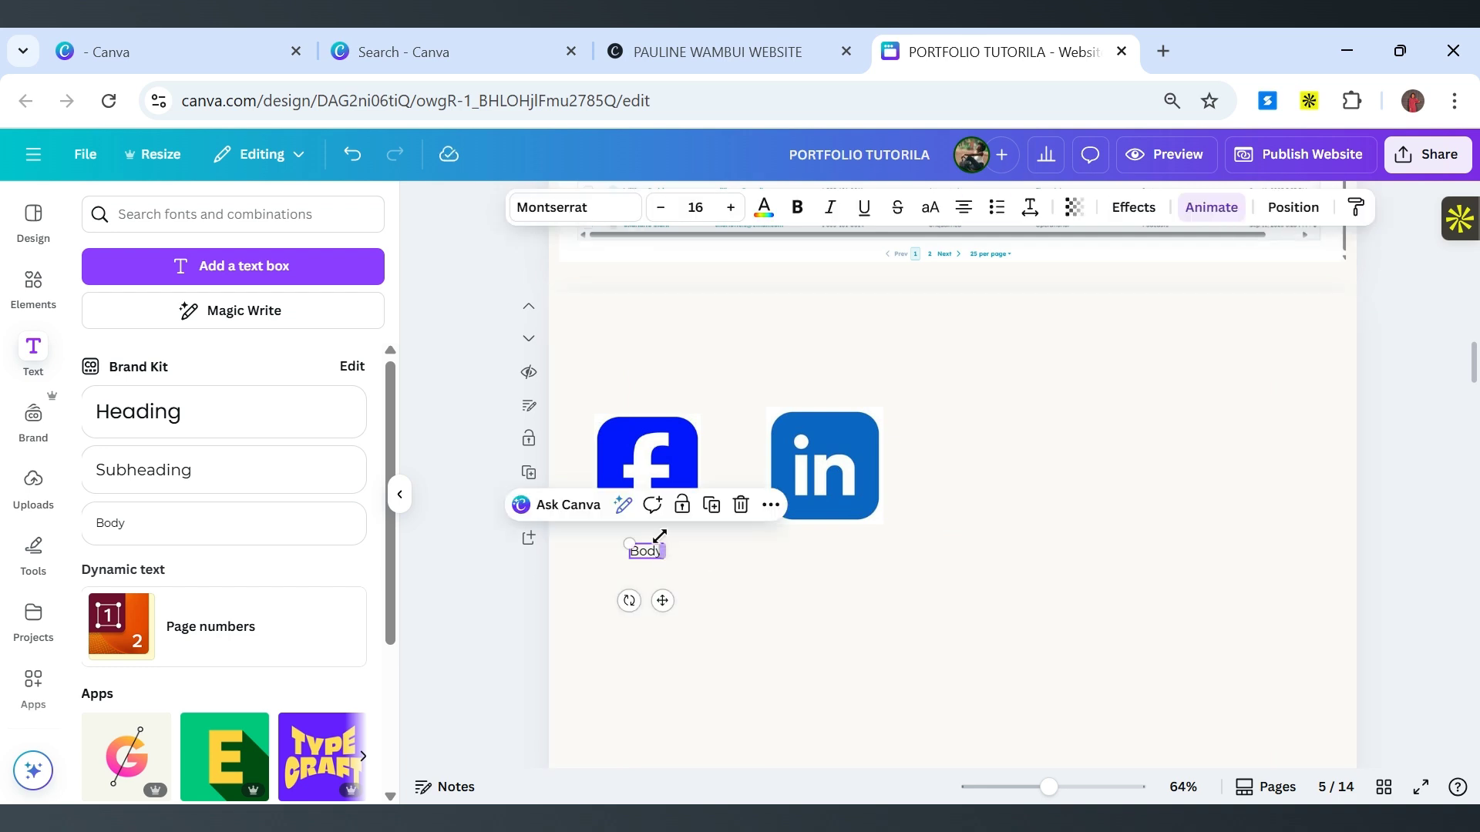
{"action": "left_click", "coordinate": [711, 505]}
{"action": "left_click_drag", "start_coordinate": [670, 609], "coordinate": [843, 603]}
{"action": "left_click", "coordinate": [977, 530]}
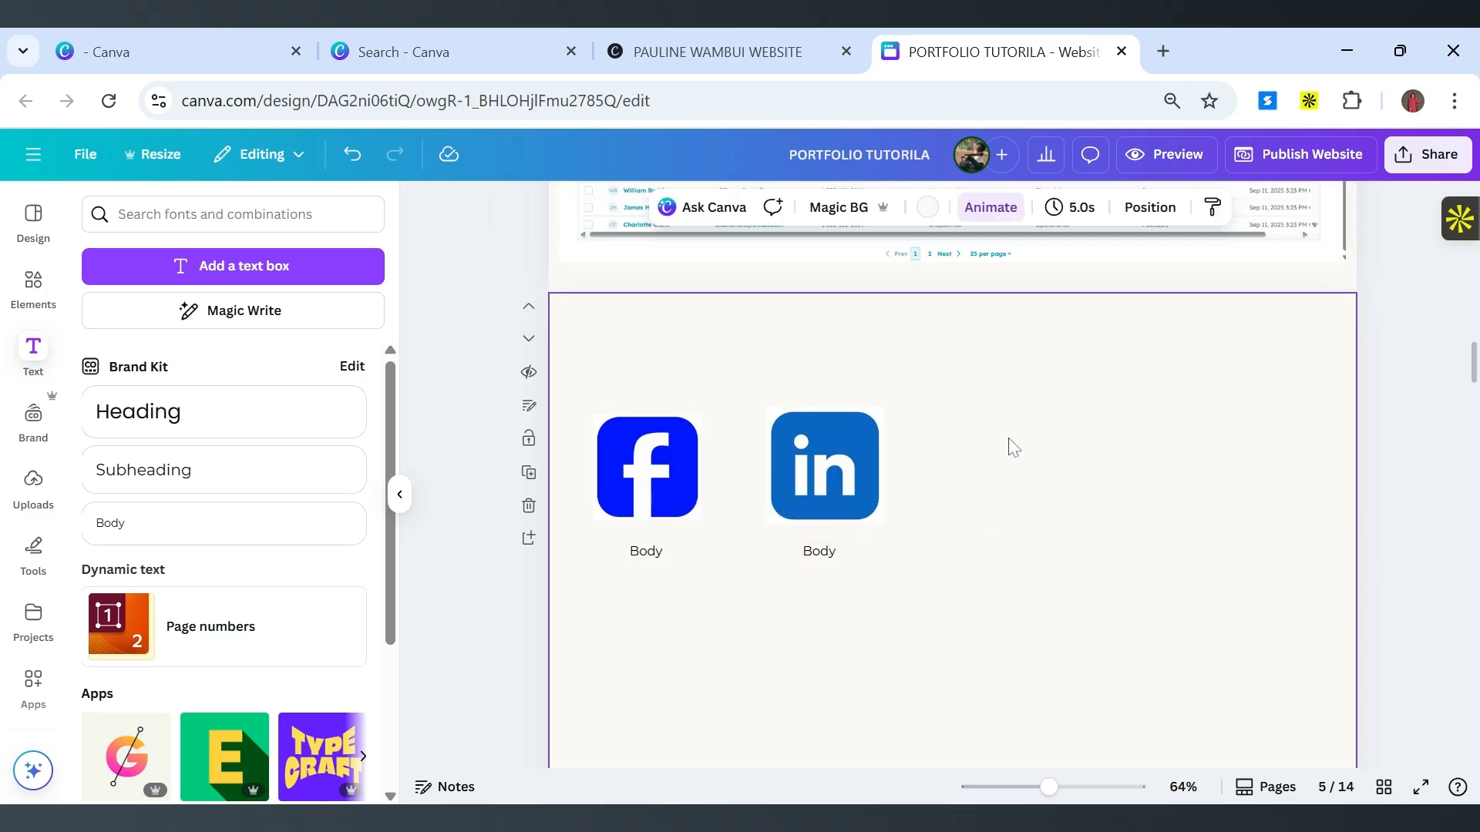
Examine the reference site's full grid of tool logos, from the captioned rows down to the Google Work Space icons.
{"action": "left_click", "coordinate": [616, 39]}
{"action": "scroll", "coordinate": [779, 423], "scroll_direction": "down", "scroll_amount": 3}
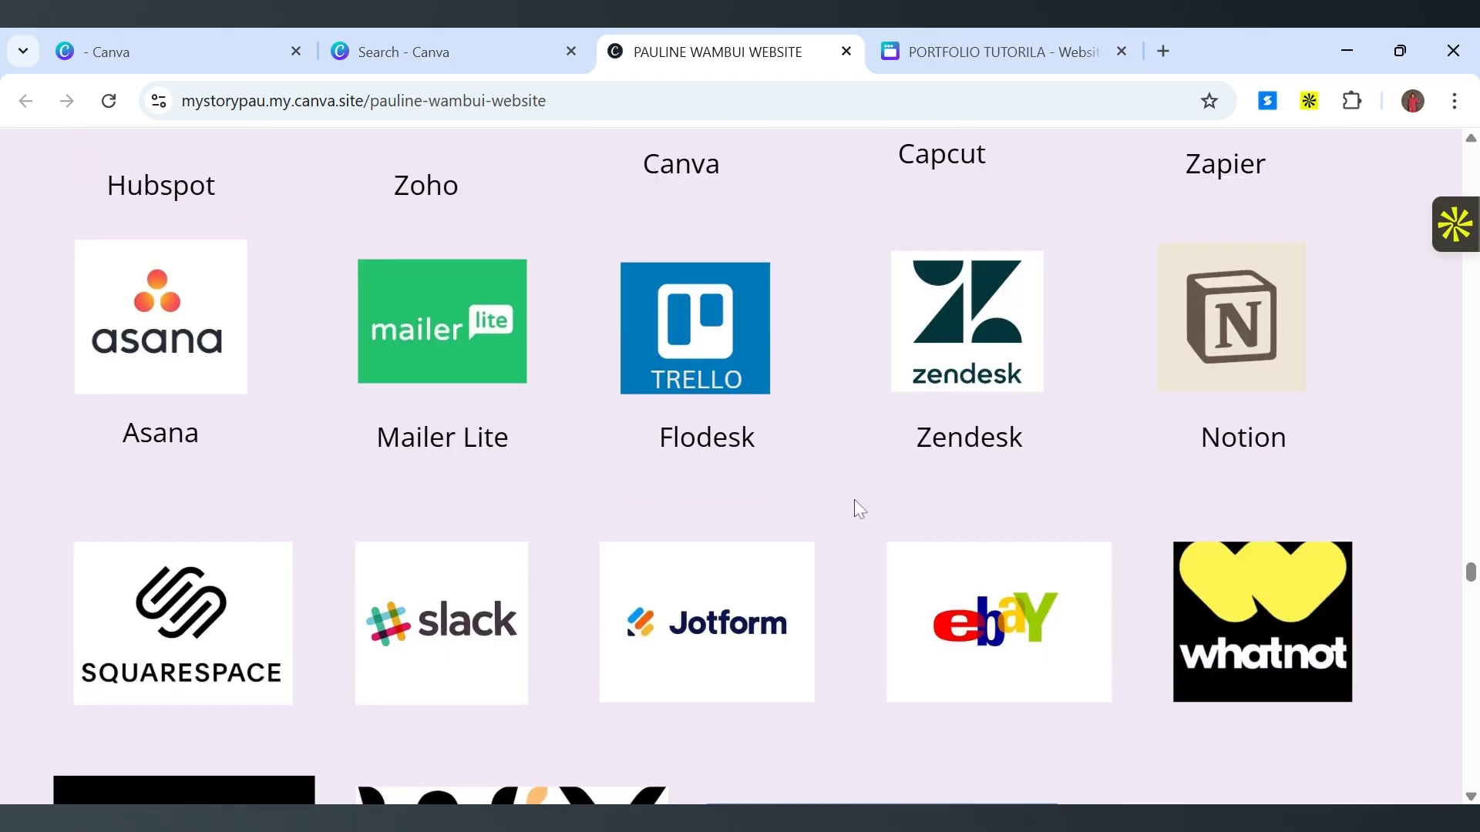
{"action": "left_click", "coordinate": [911, 35]}
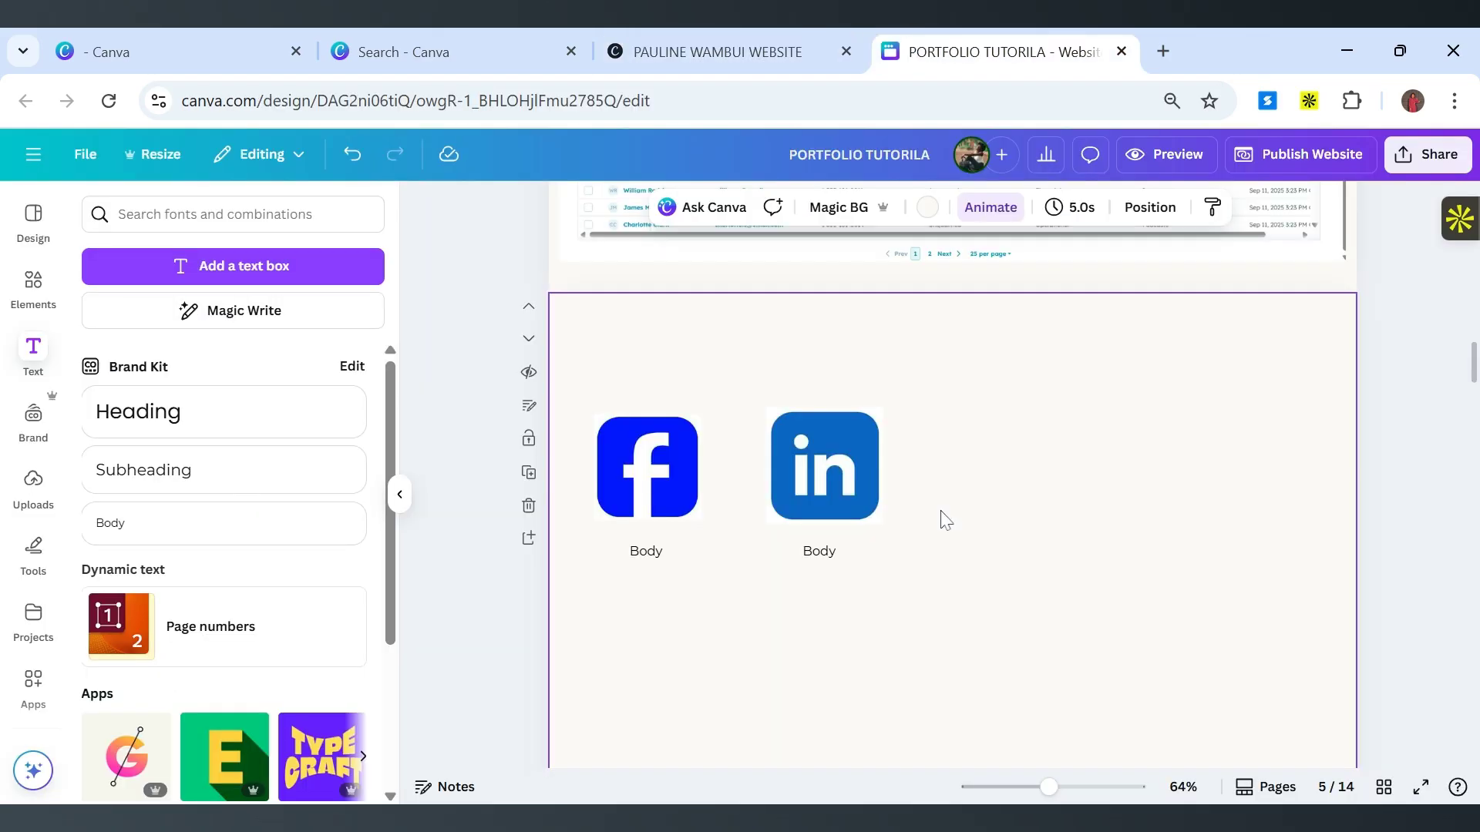
{"action": "left_click", "coordinate": [741, 42]}
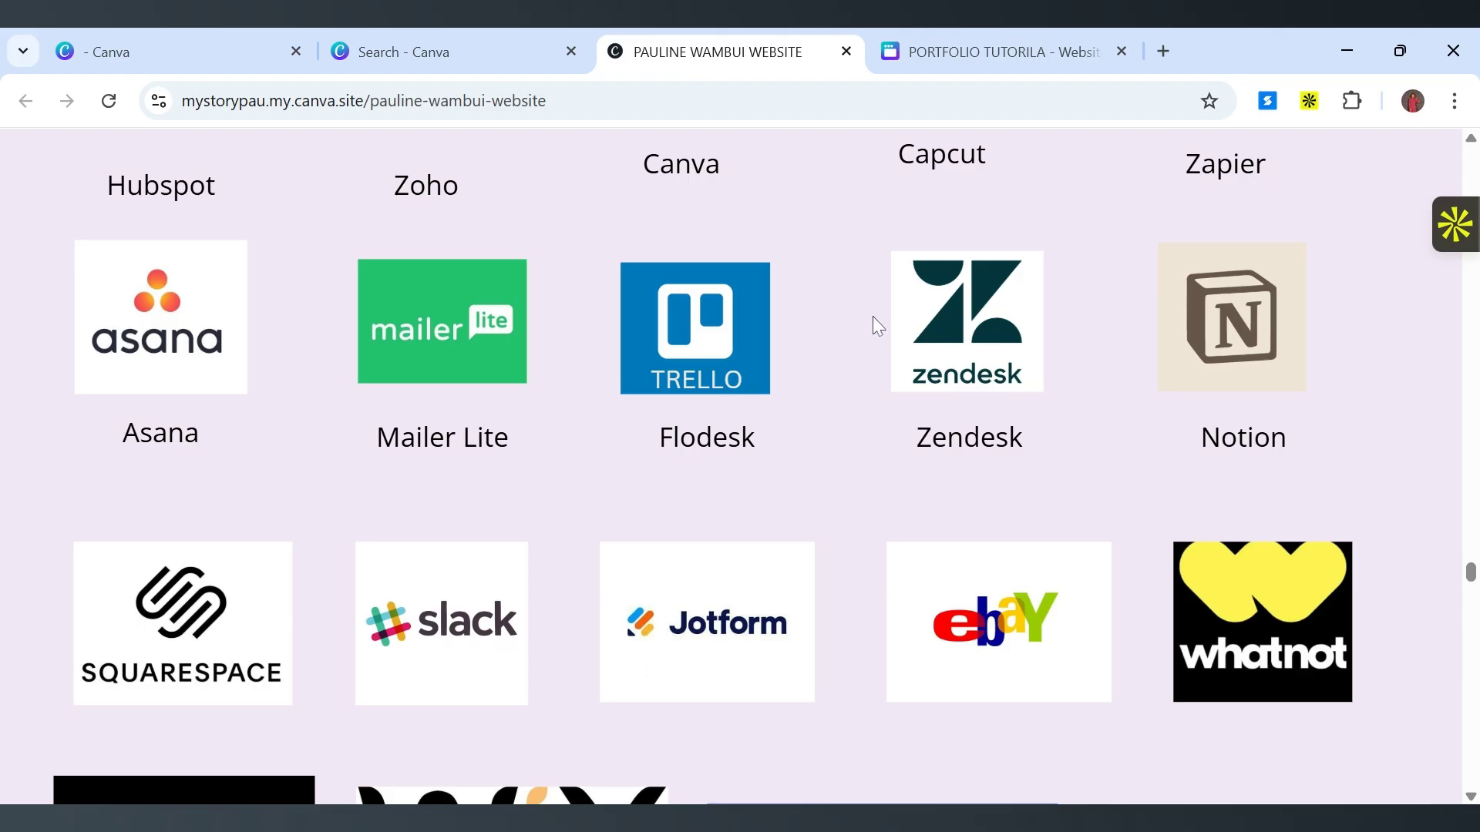
{"action": "scroll", "coordinate": [871, 317], "scroll_direction": "down", "scroll_amount": 3}
{"action": "scroll", "coordinate": [820, 442], "scroll_direction": "down", "scroll_amount": 5}
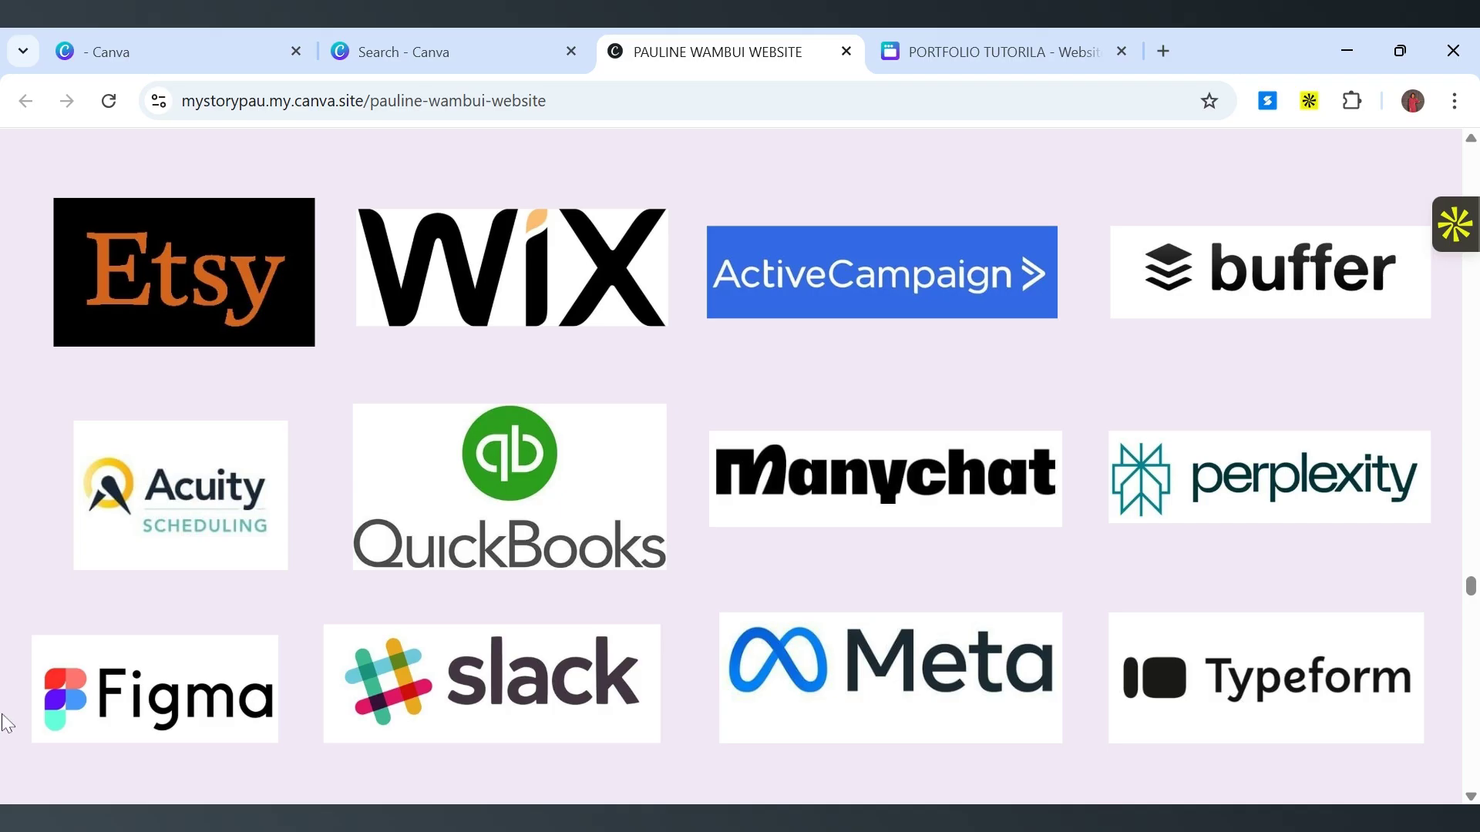
{"action": "scroll", "coordinate": [7, 716], "scroll_direction": "up", "scroll_amount": 9}
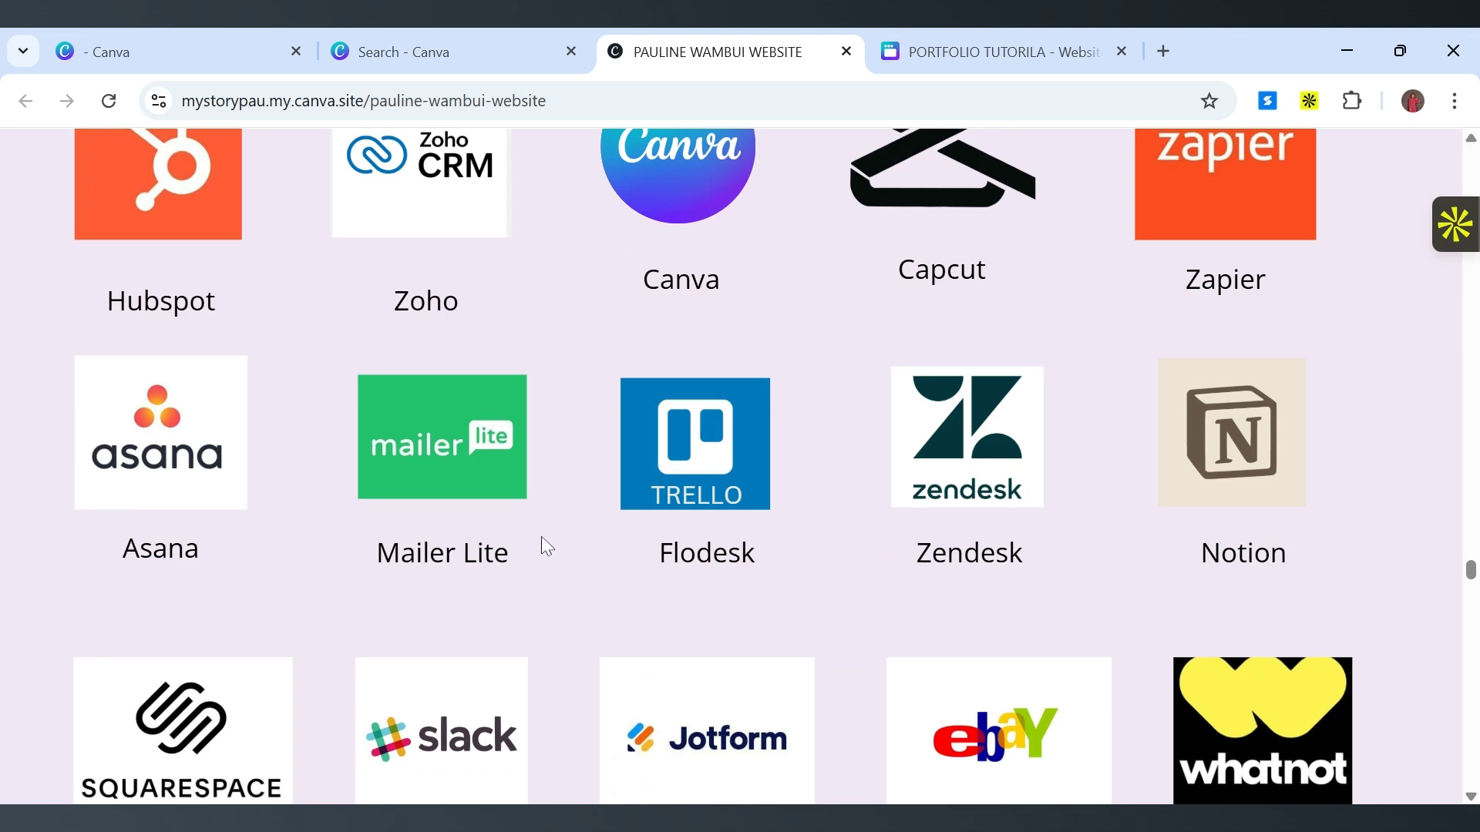
{"action": "scroll", "coordinate": [545, 546], "scroll_direction": "down", "scroll_amount": 6}
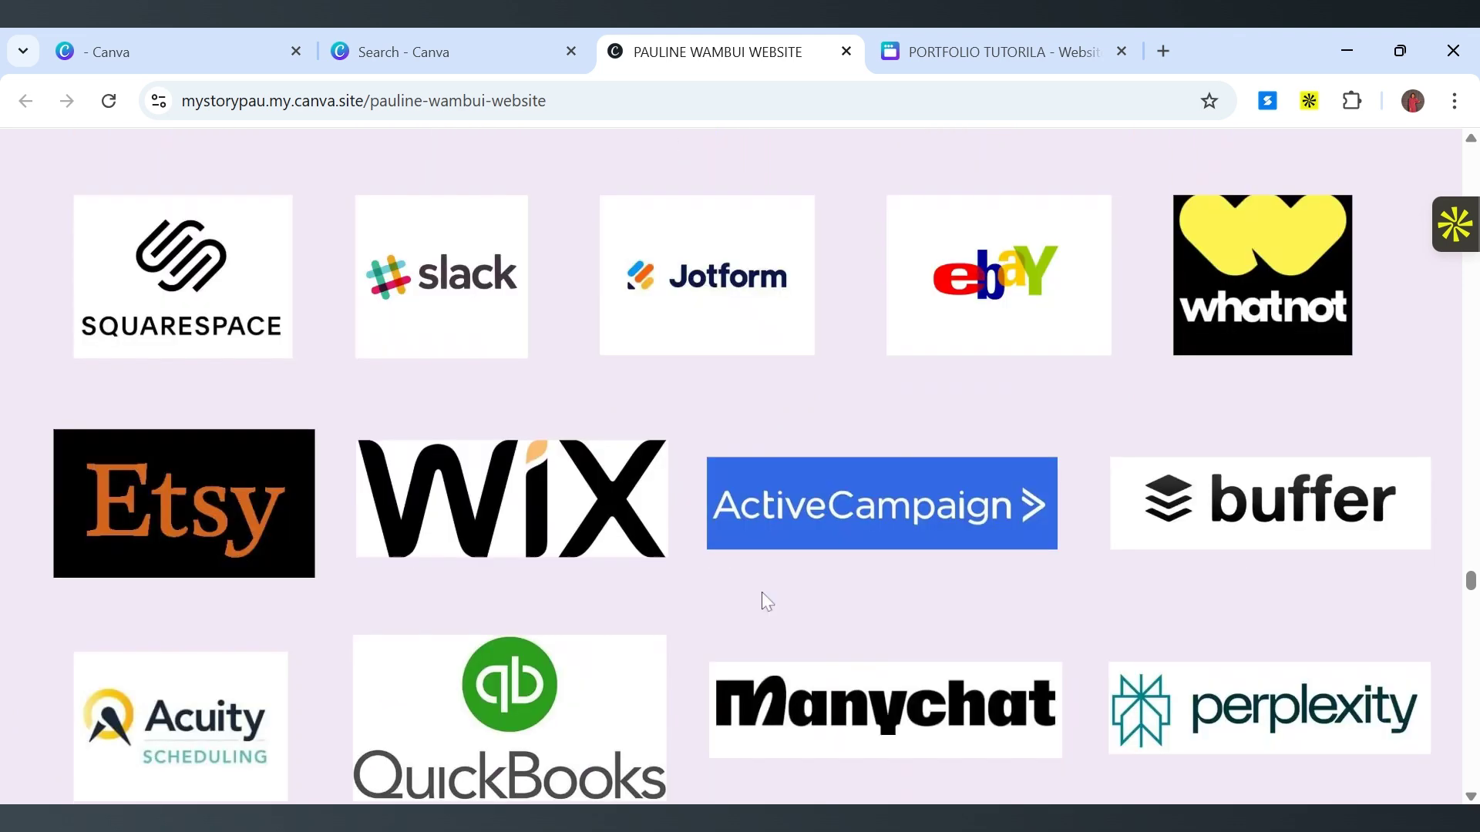
{"action": "scroll", "coordinate": [767, 601], "scroll_direction": "down", "scroll_amount": 10}
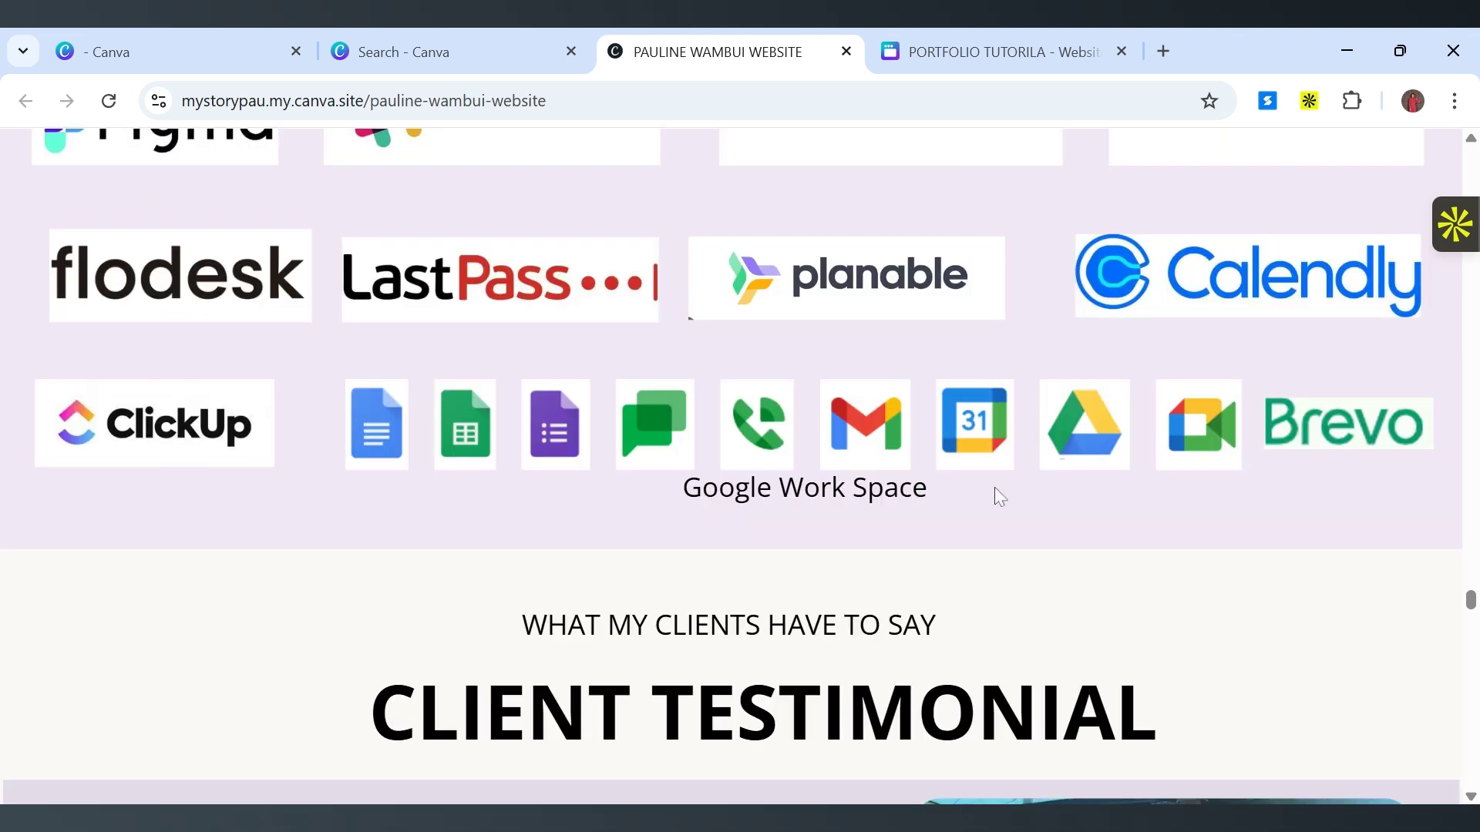
{"action": "scroll", "coordinate": [960, 427], "scroll_direction": "down", "scroll_amount": 4}
{"action": "scroll", "coordinate": [960, 426], "scroll_direction": "up", "scroll_amount": 4}
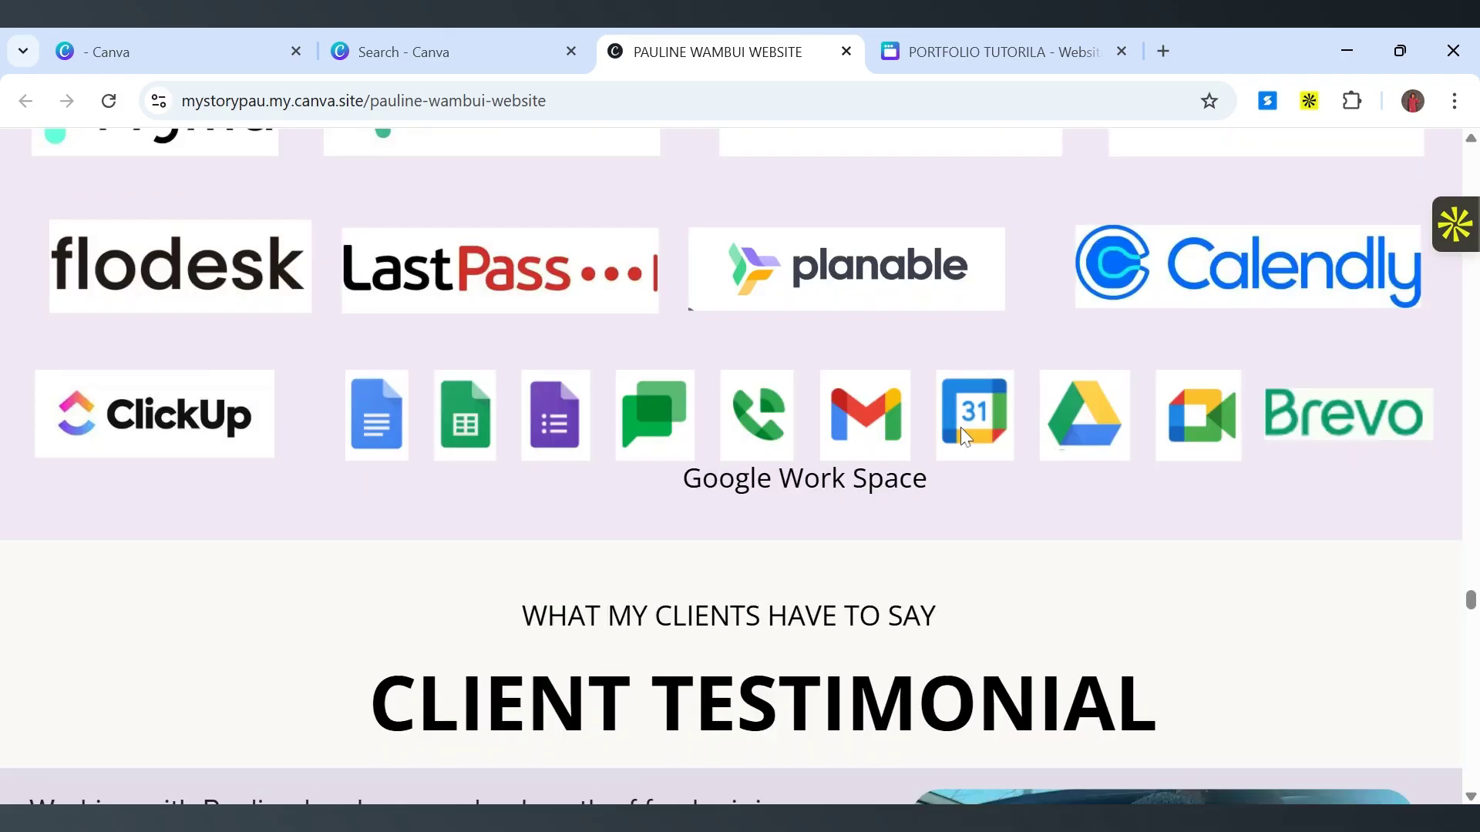
{"action": "scroll", "coordinate": [960, 427], "scroll_direction": "up", "scroll_amount": 5}
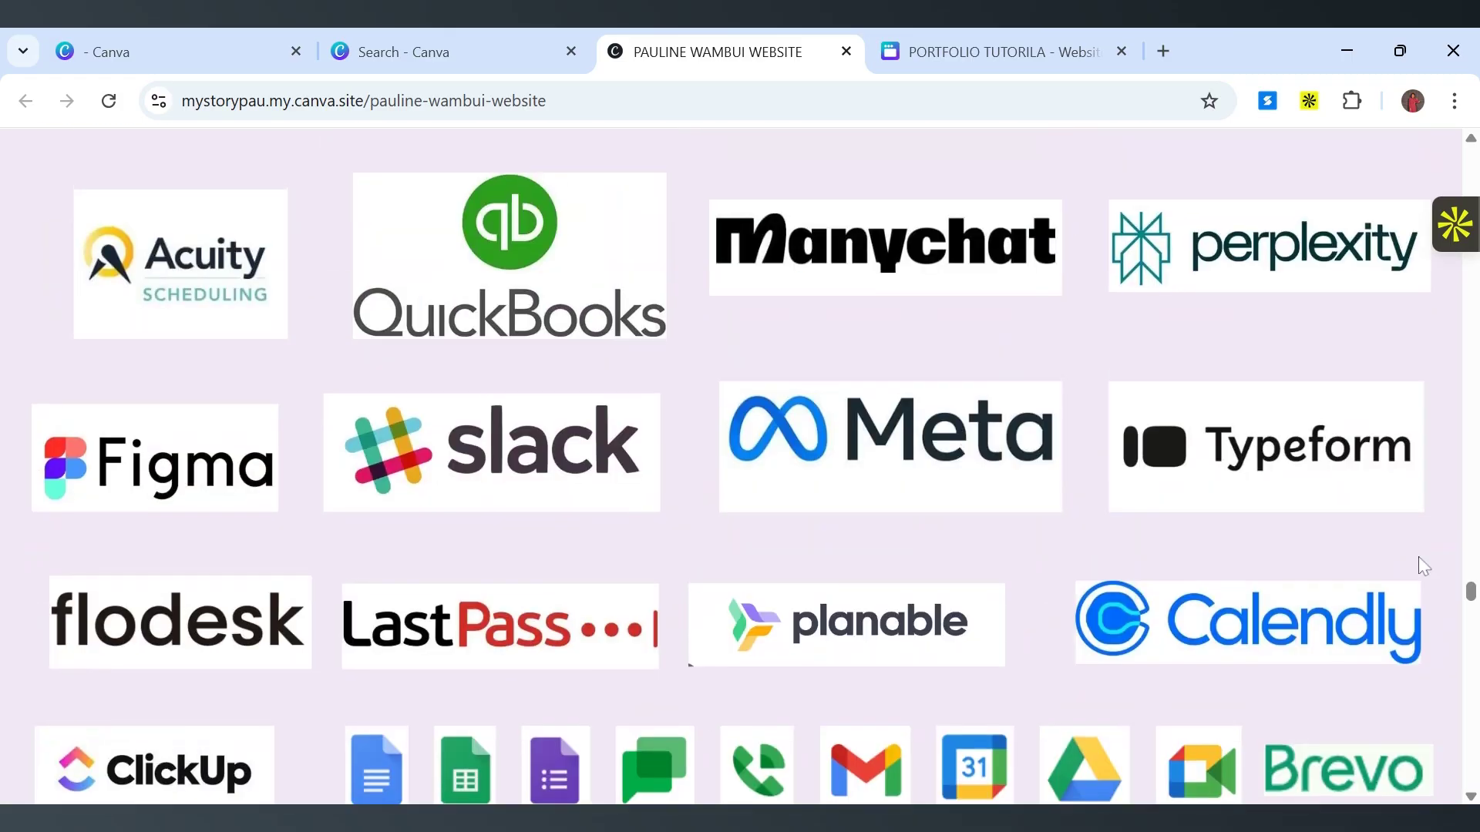
Review the reference site's closing Let's Work Together contact section and return to its opening banner.
{"action": "left_click_drag", "start_coordinate": [1471, 595], "coordinate": [1470, 773]}
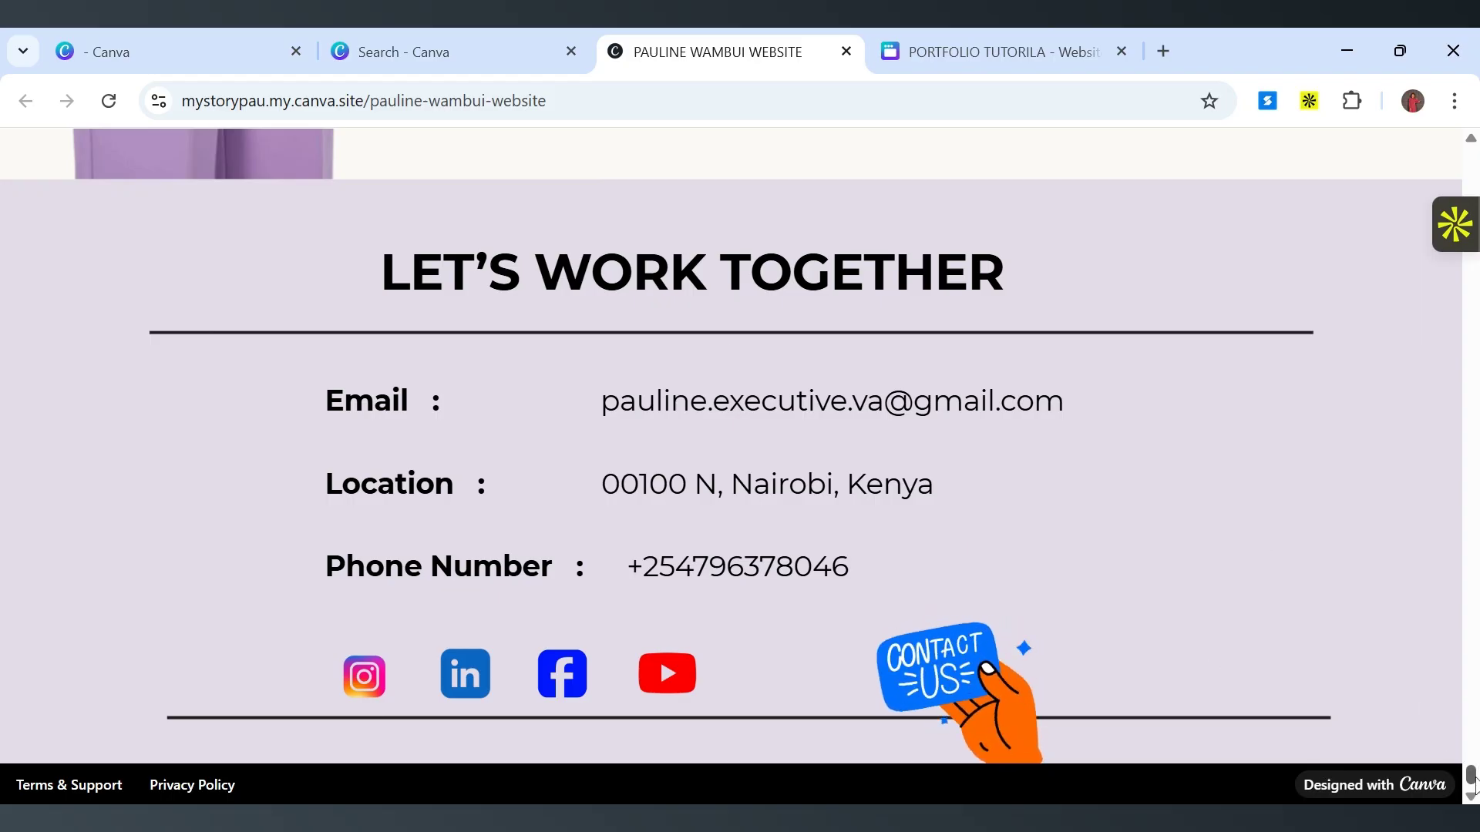
{"action": "left_click_drag", "start_coordinate": [1471, 783], "coordinate": [1472, 158]}
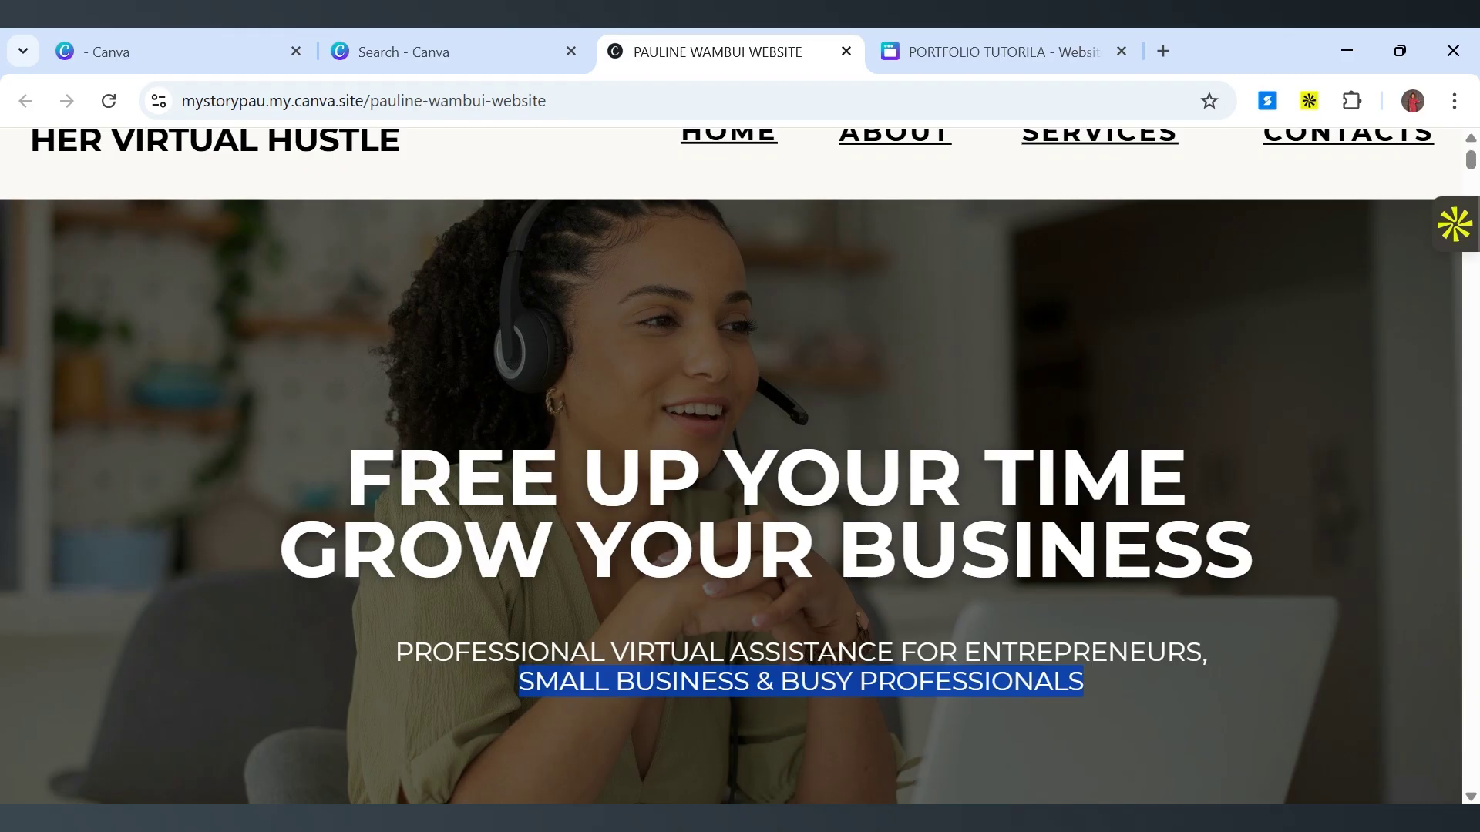
{"action": "left_click", "coordinate": [1106, 670]}
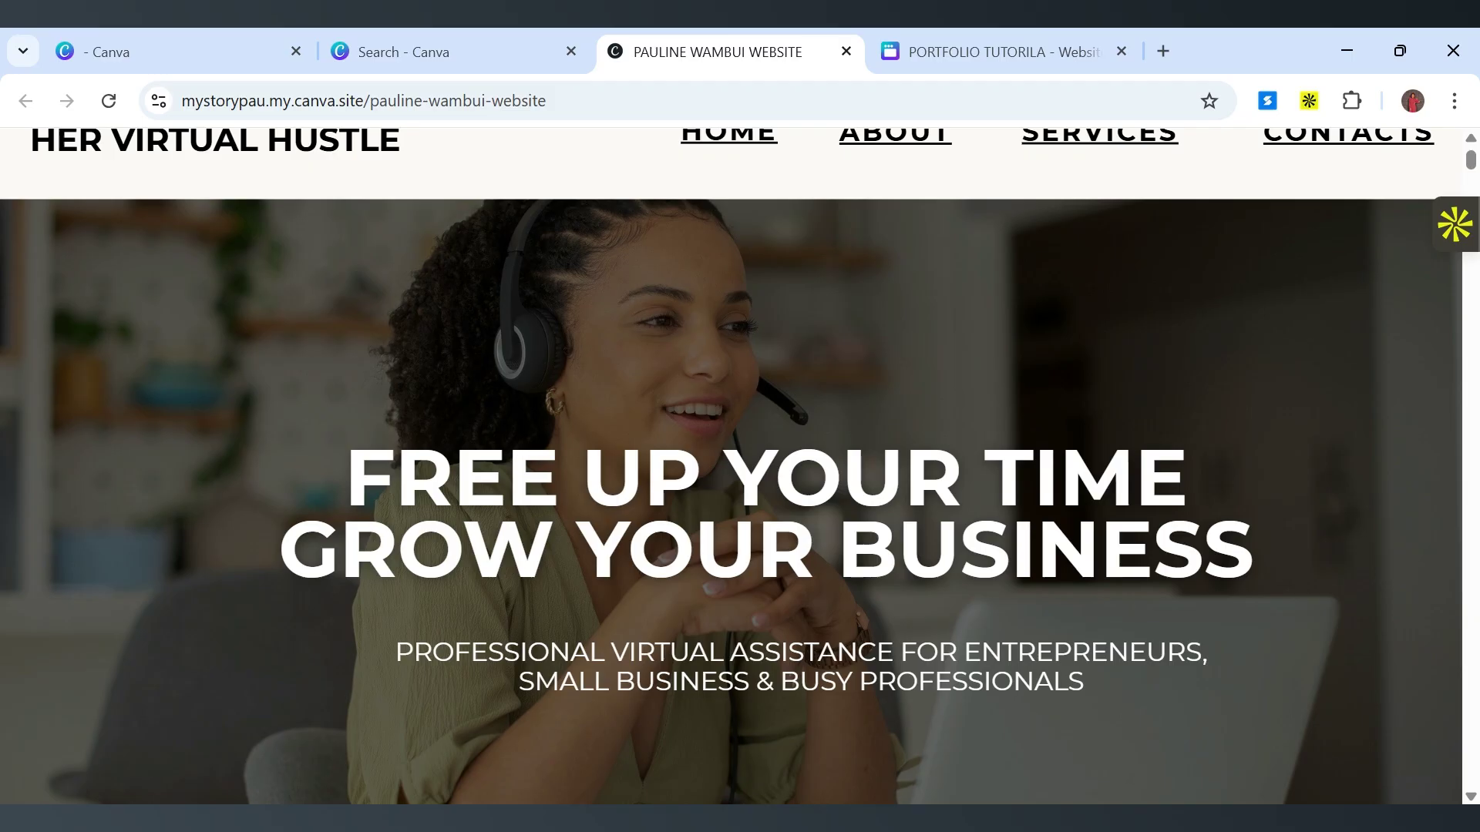
Return from the reference site to the portfolio design and shift the CONTACT label in the first page's header slightly inward.
{"action": "scroll", "coordinate": [1378, 558], "scroll_direction": "down", "scroll_amount": 4}
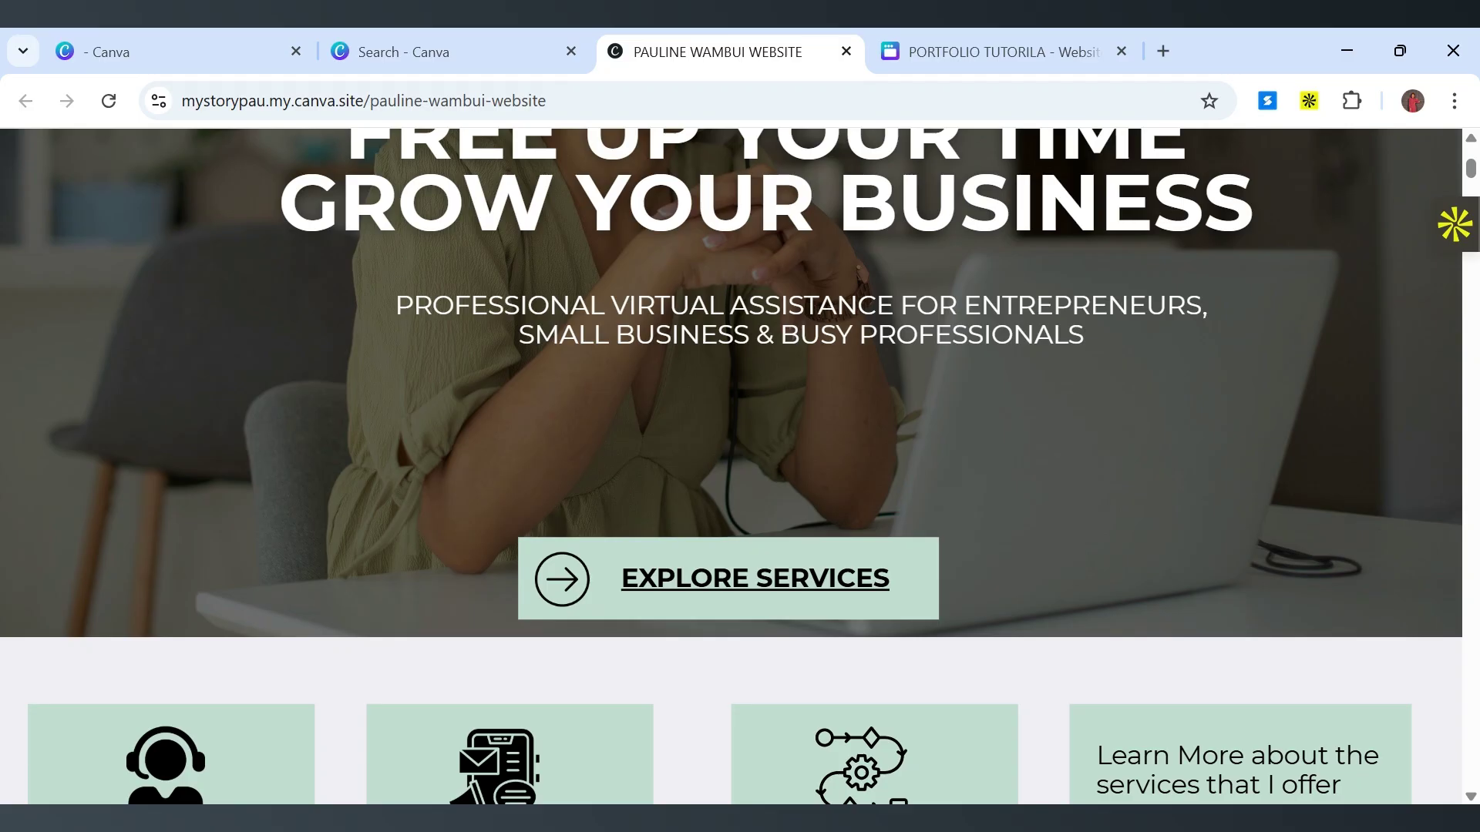
{"action": "scroll", "coordinate": [1378, 558], "scroll_direction": "up", "scroll_amount": 5}
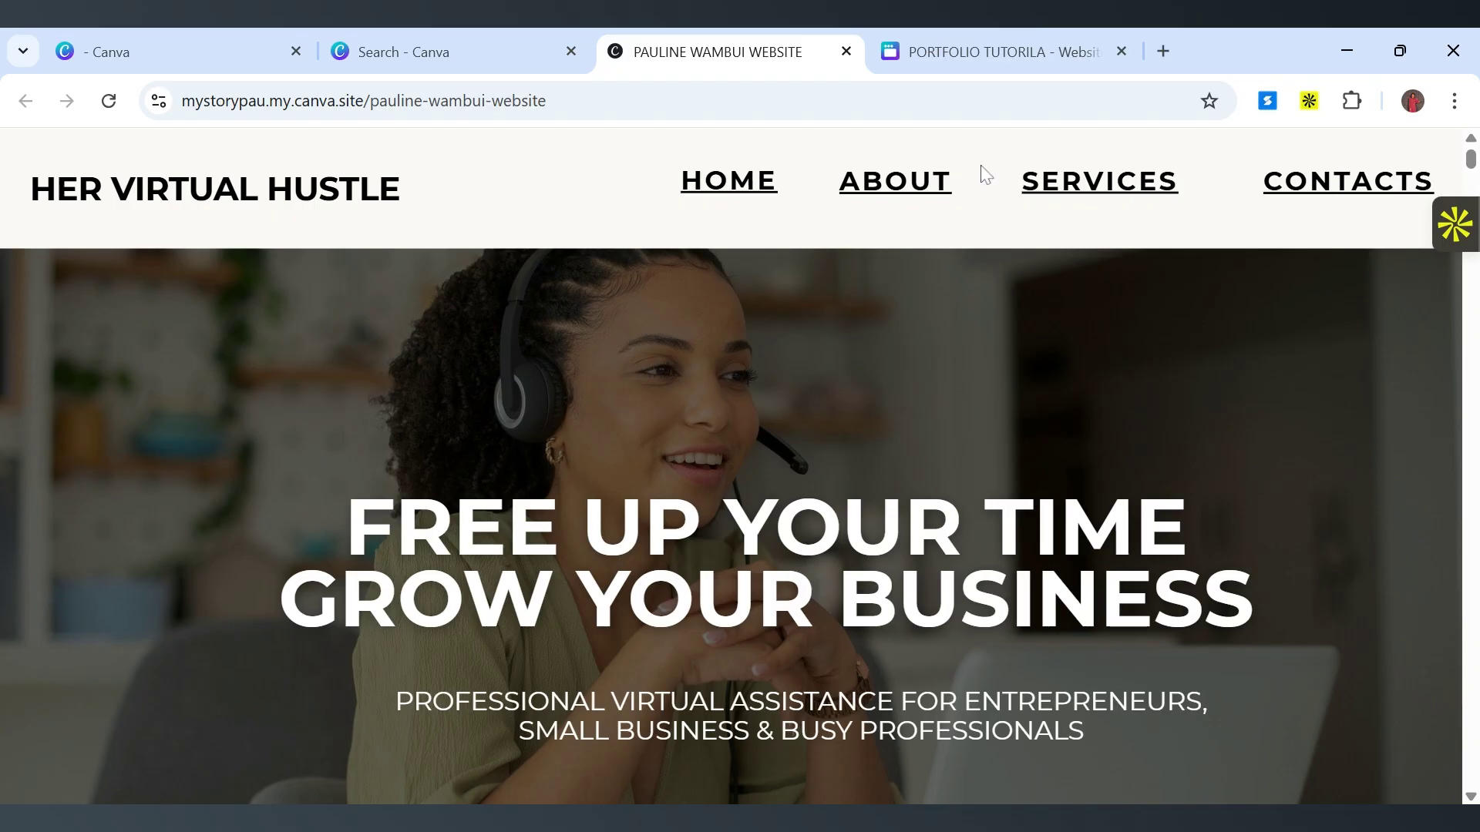
{"action": "left_click", "coordinate": [936, 41]}
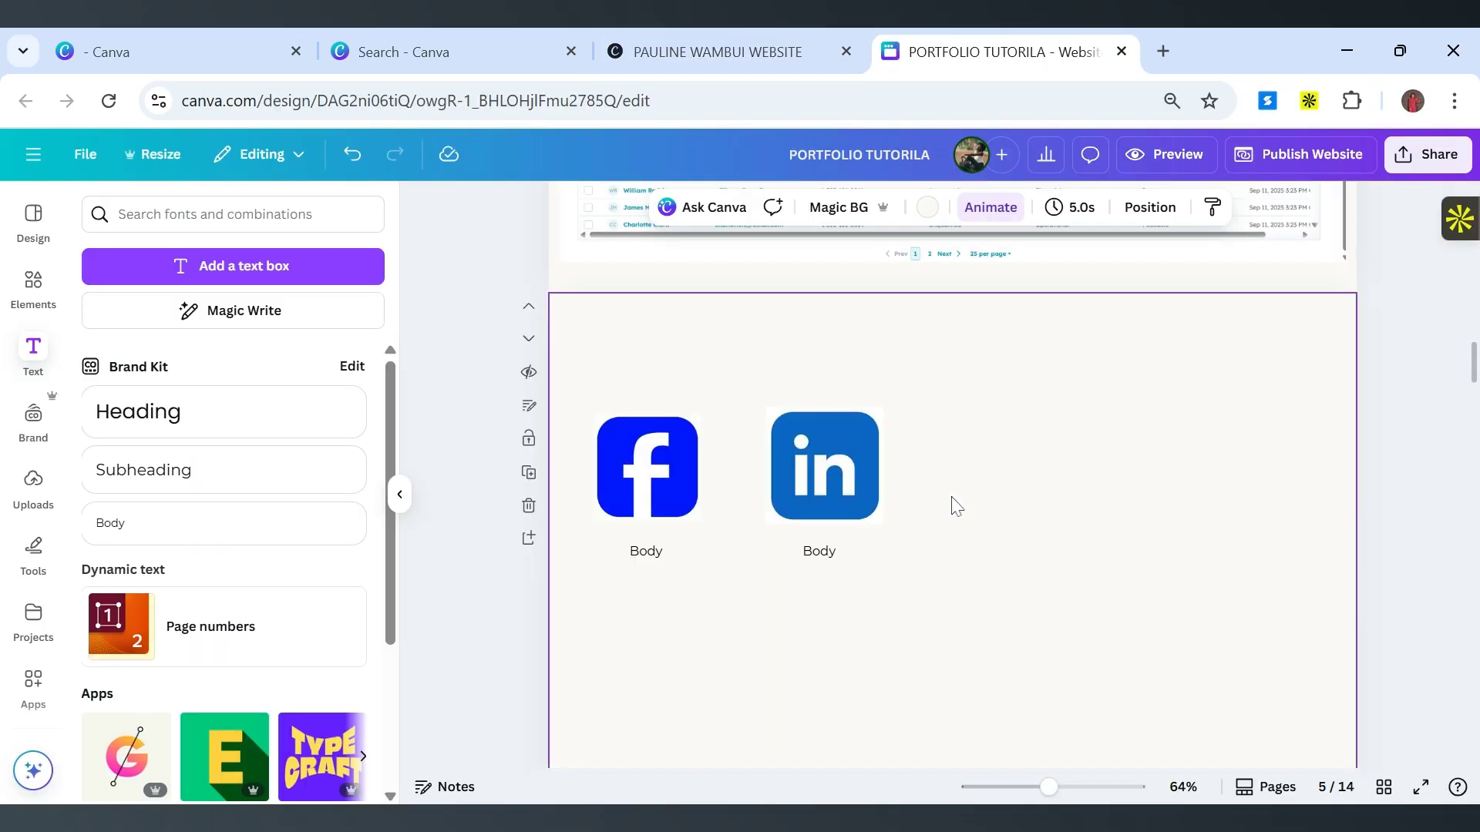
{"action": "scroll", "coordinate": [1393, 495], "scroll_direction": "up", "scroll_amount": 15}
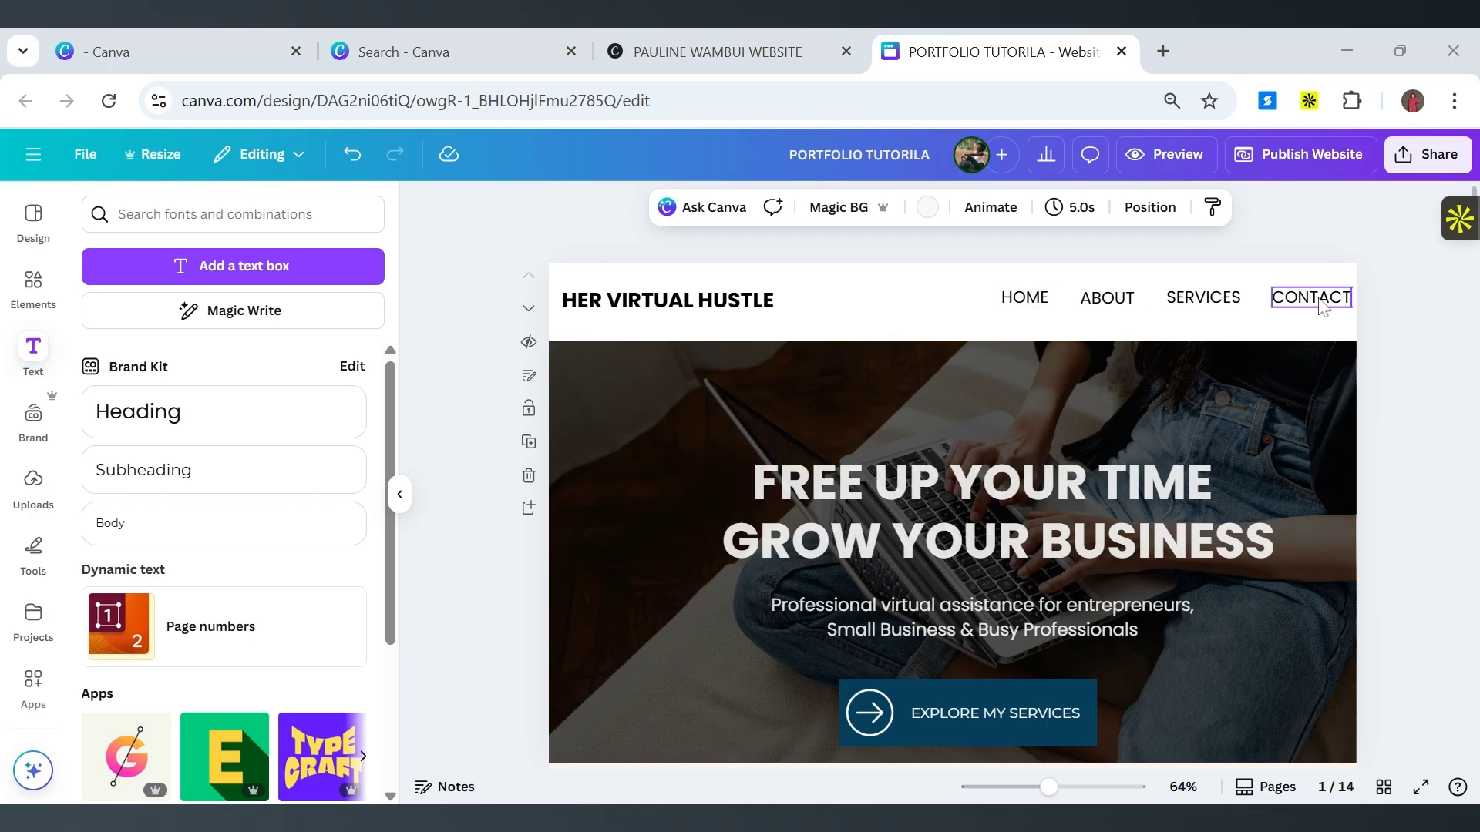
{"action": "left_click", "coordinate": [1288, 298]}
{"action": "left_click_drag", "start_coordinate": [1288, 298], "coordinate": [1303, 295]}
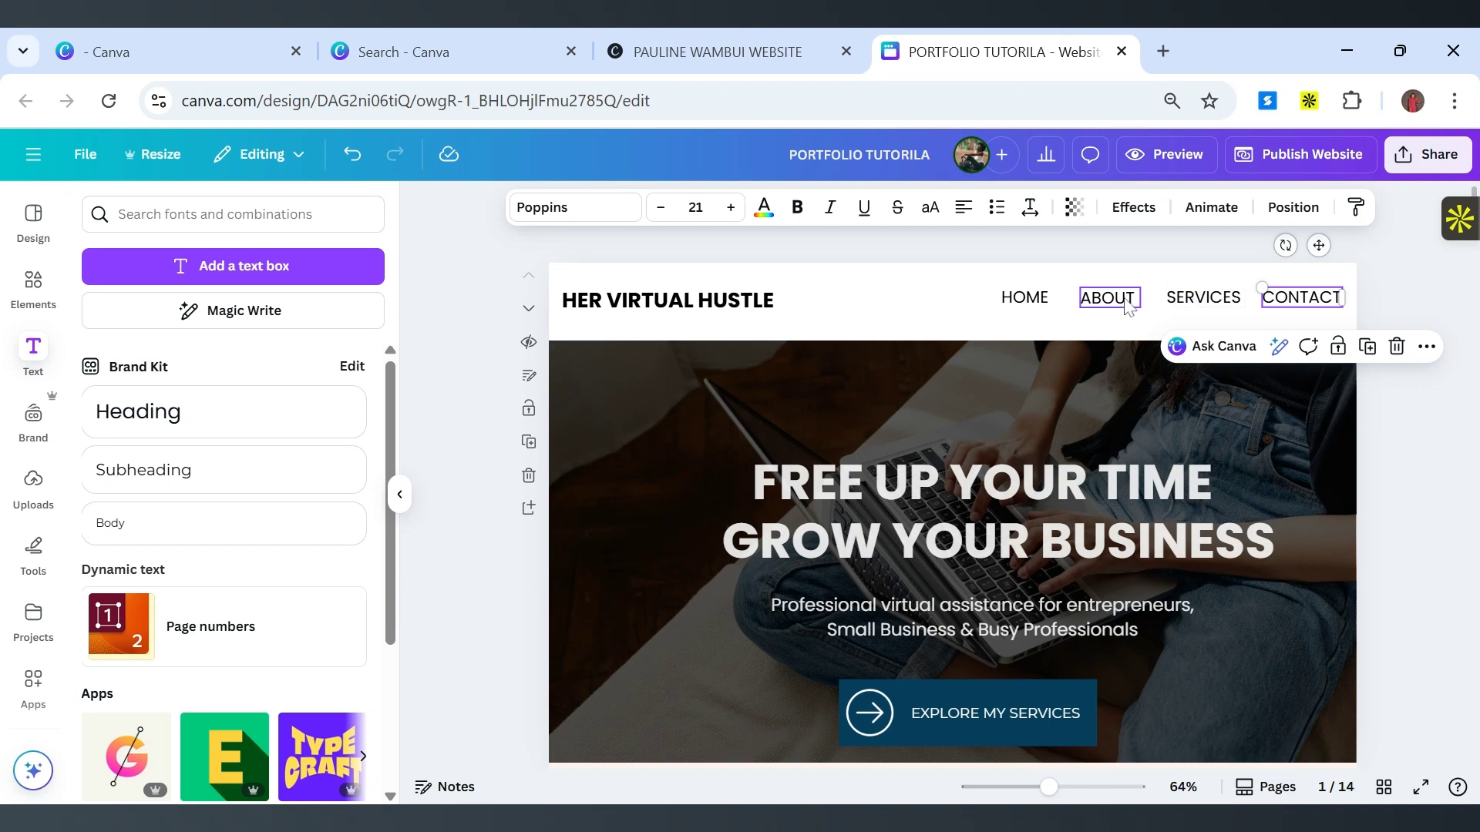
Link the HOME label in the header to page 1 of the document.
{"action": "left_click", "coordinate": [1030, 304]}
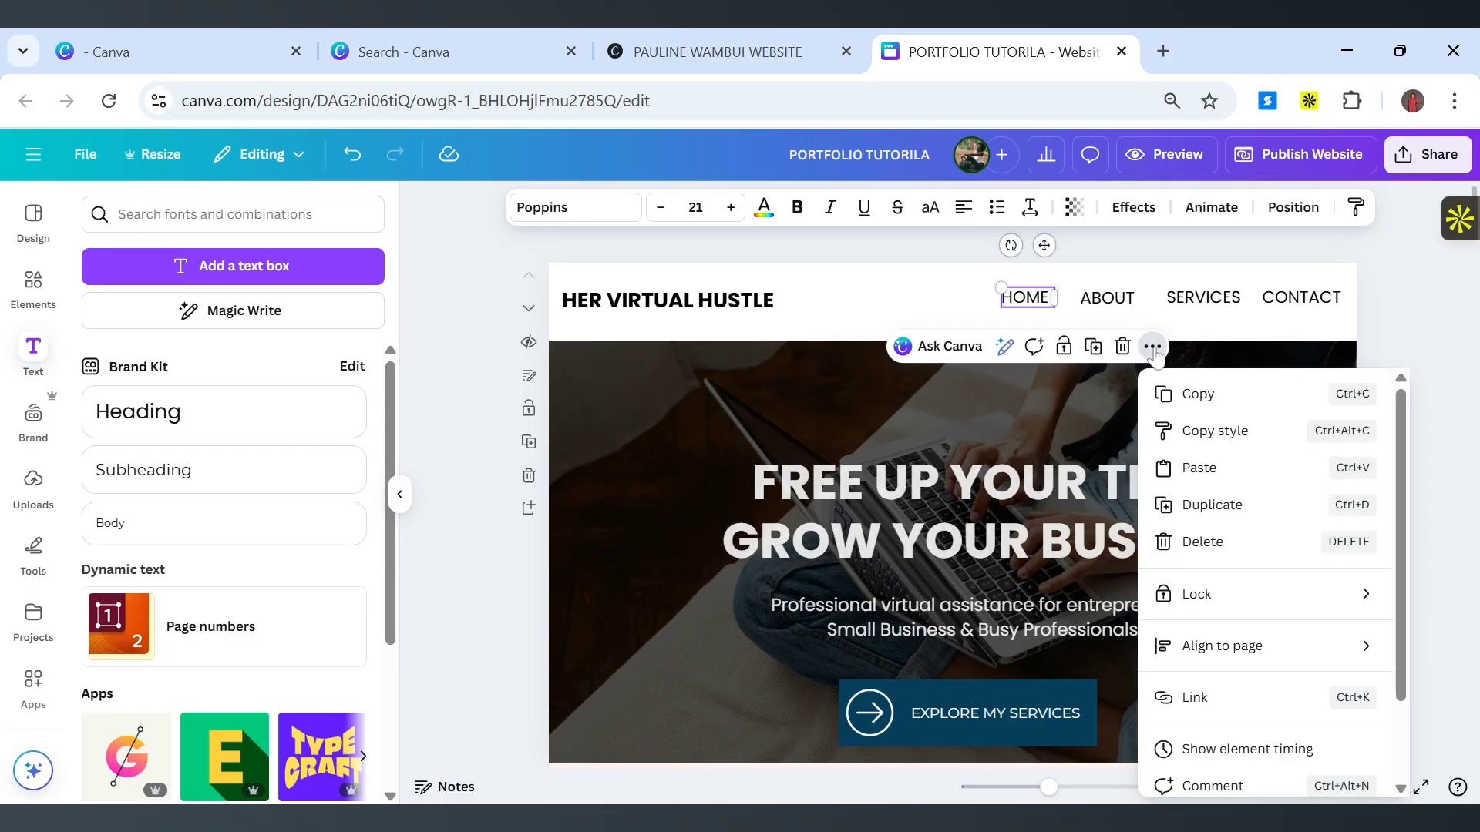
{"action": "left_click", "coordinate": [1206, 698]}
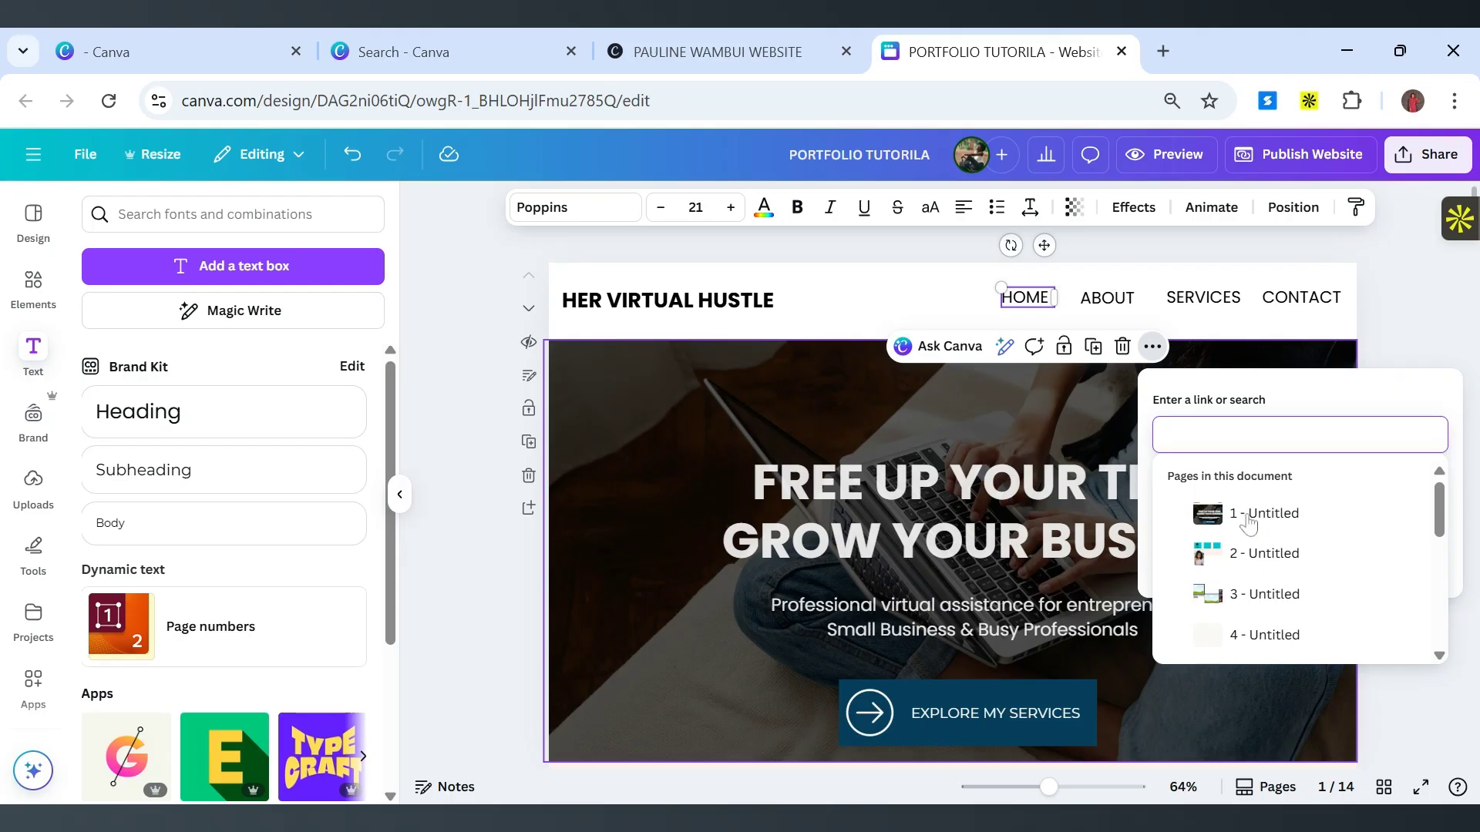
{"action": "scroll", "coordinate": [1242, 544], "scroll_direction": "down", "scroll_amount": 2}
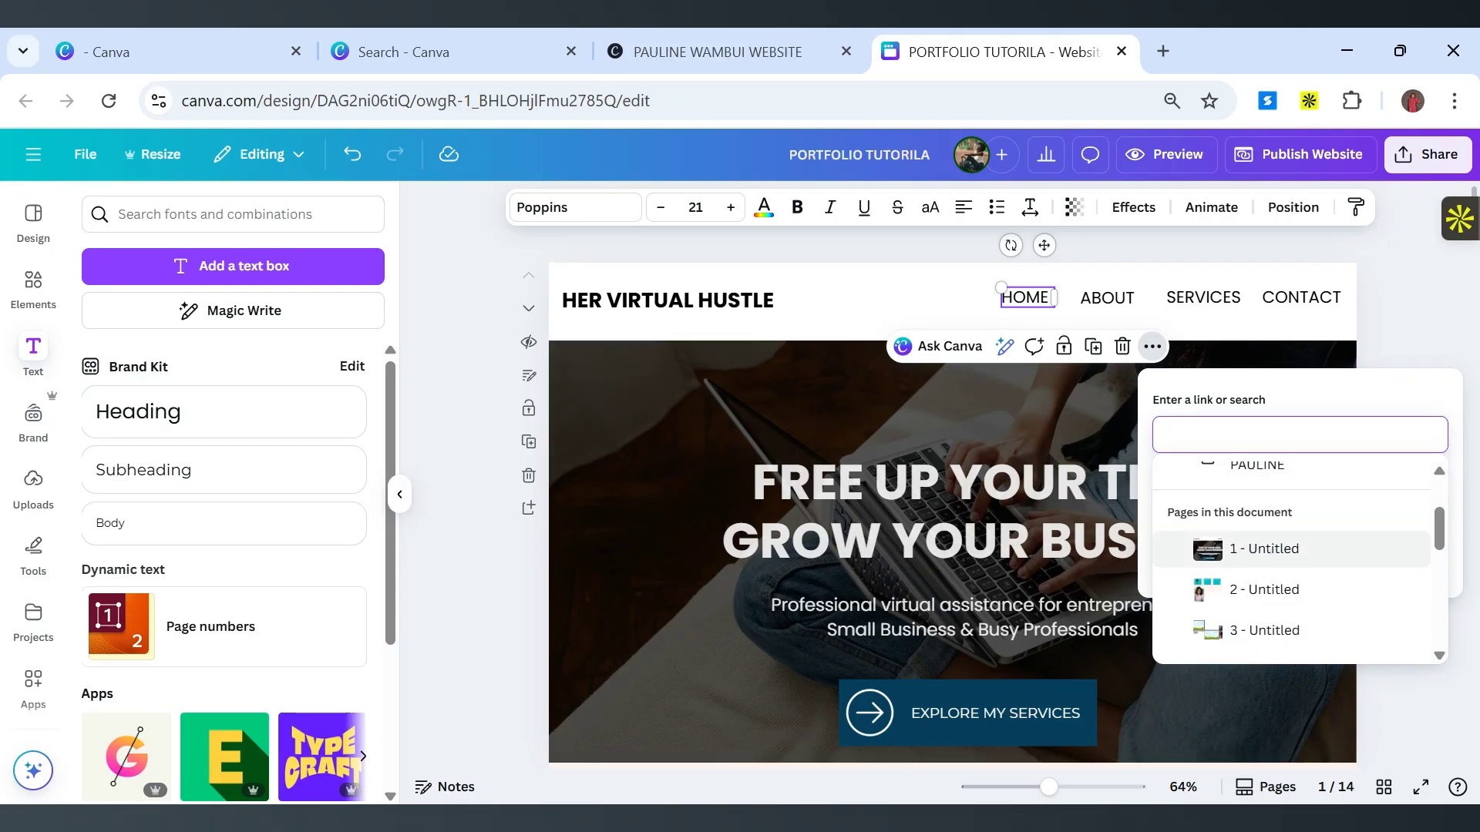
{"action": "left_click", "coordinate": [1253, 553]}
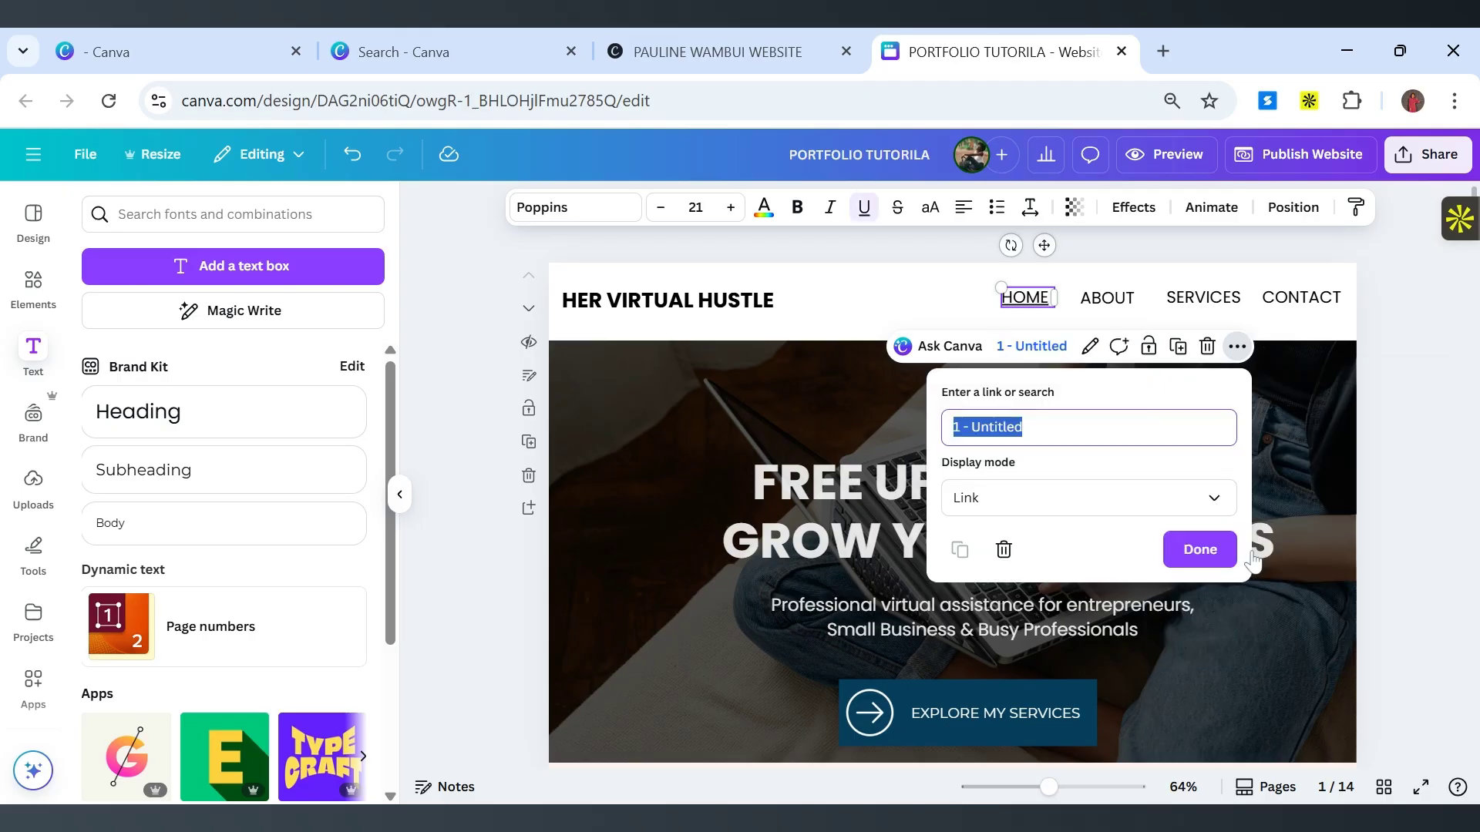
{"action": "left_click", "coordinate": [1169, 560]}
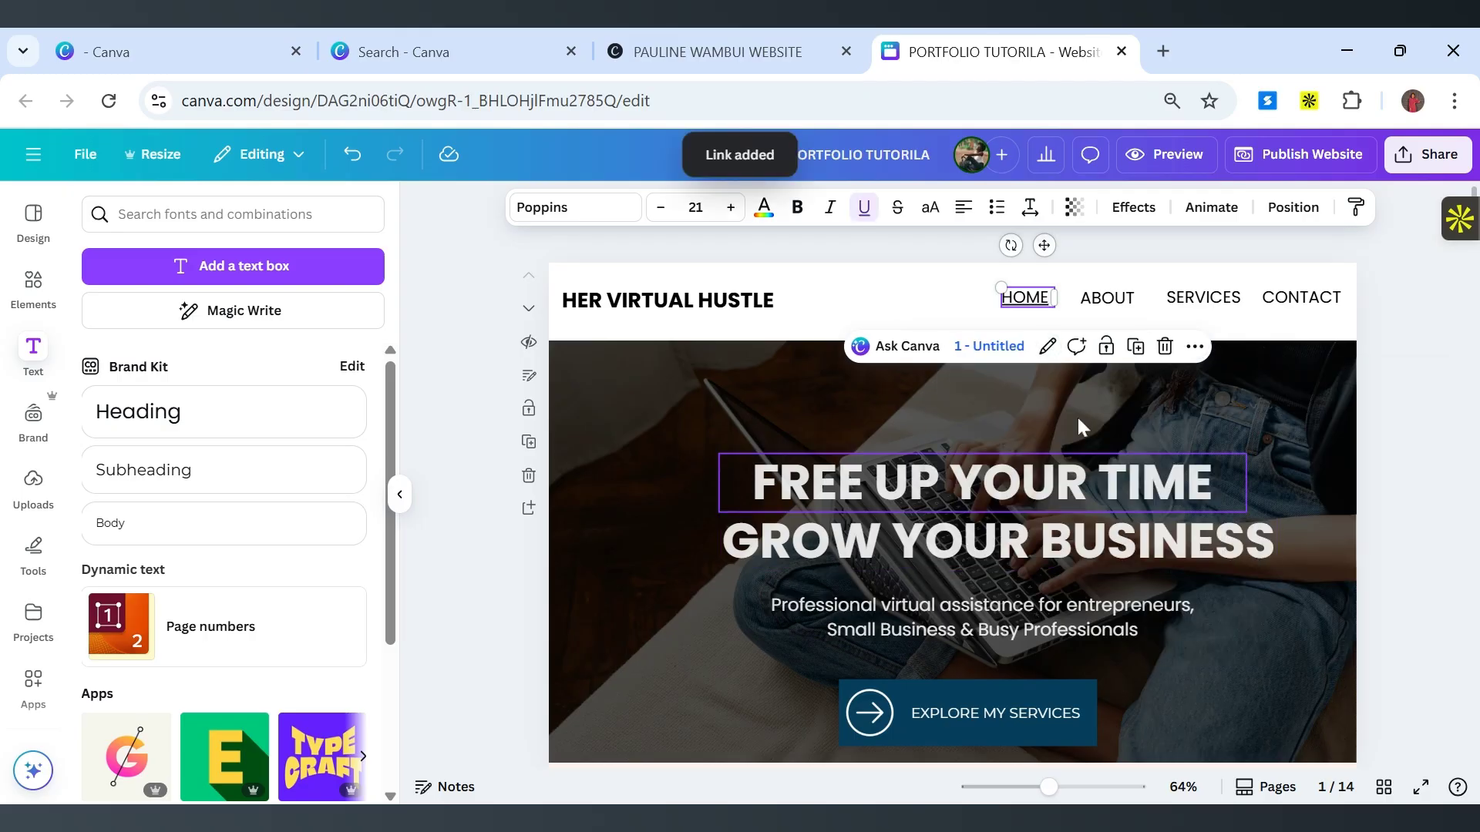
{"action": "left_click", "coordinate": [1223, 331]}
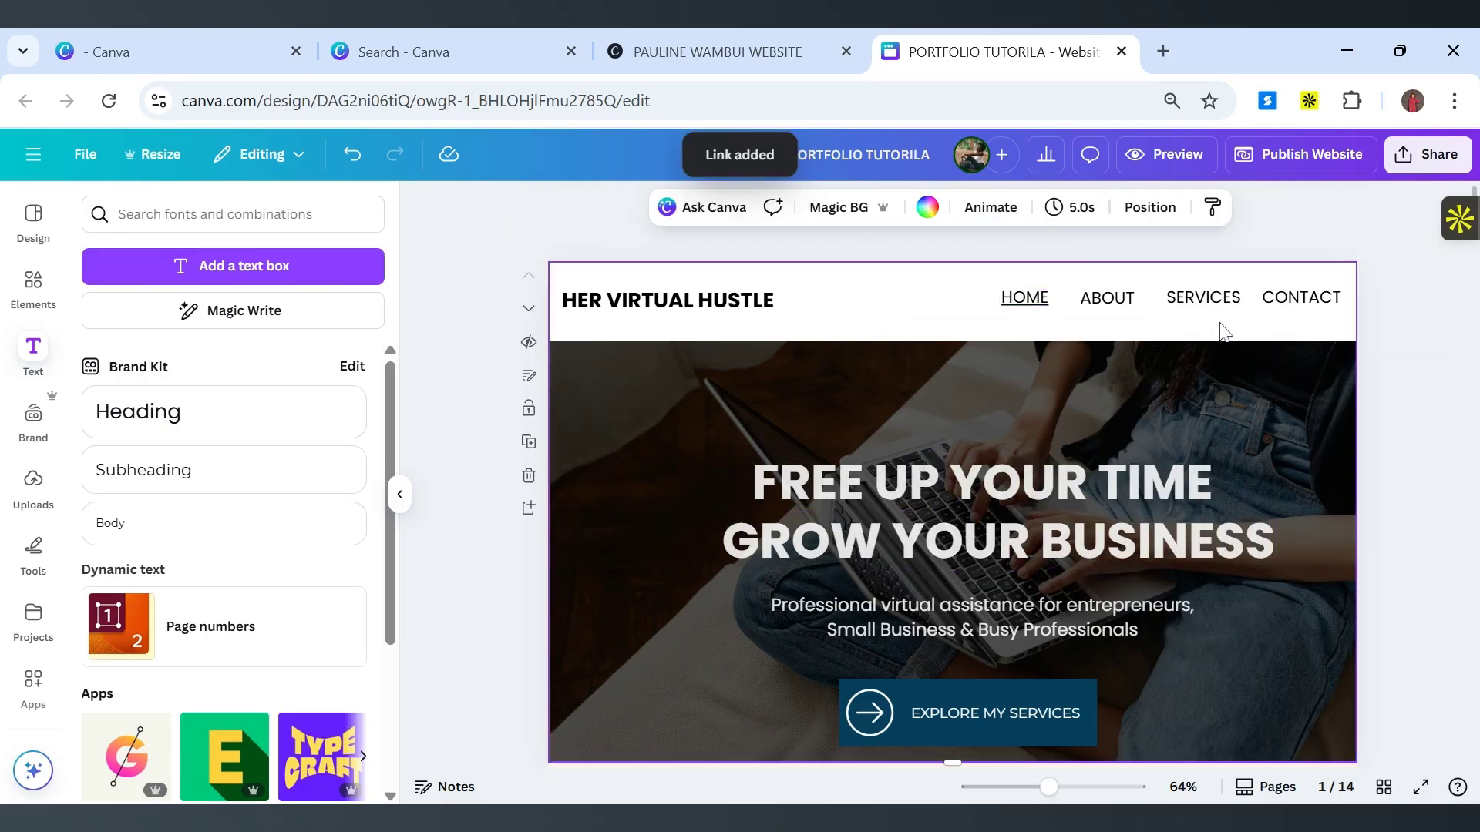
Link the ABOUT label in the header to page 2 of the document.
{"action": "left_click", "coordinate": [1114, 309]}
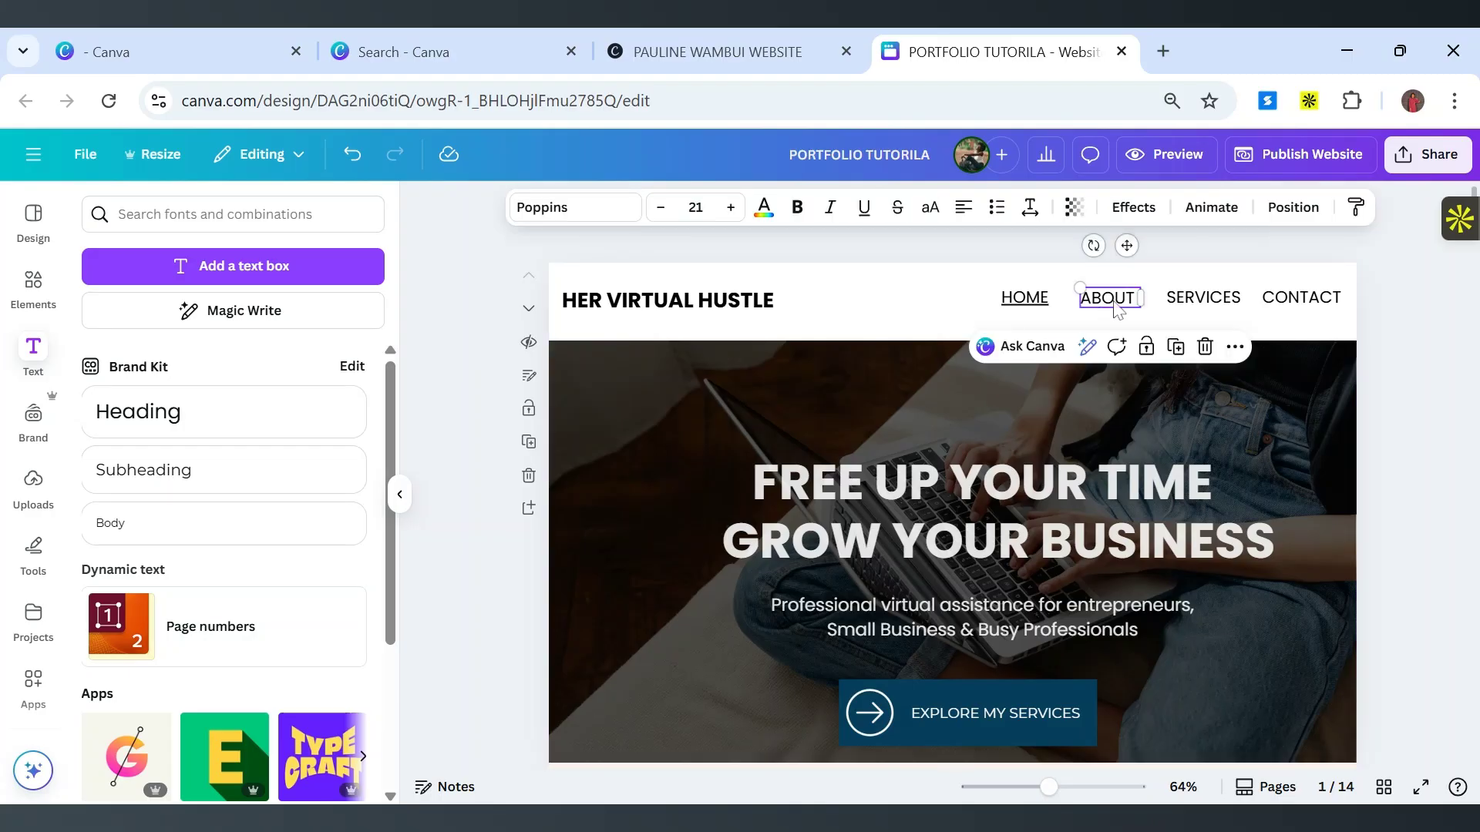
{"action": "left_click", "coordinate": [1235, 347]}
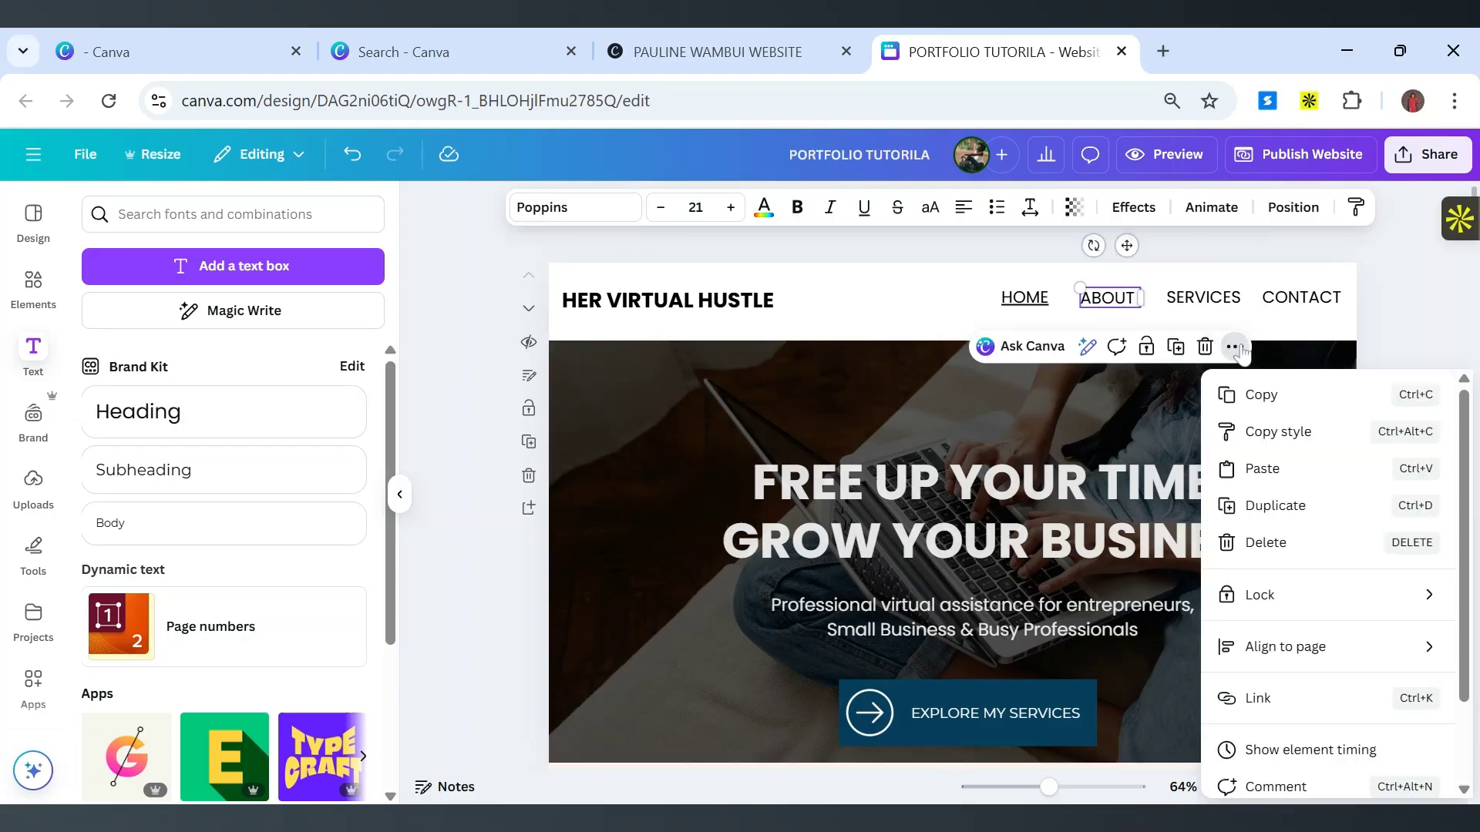
{"action": "left_click", "coordinate": [1265, 697]}
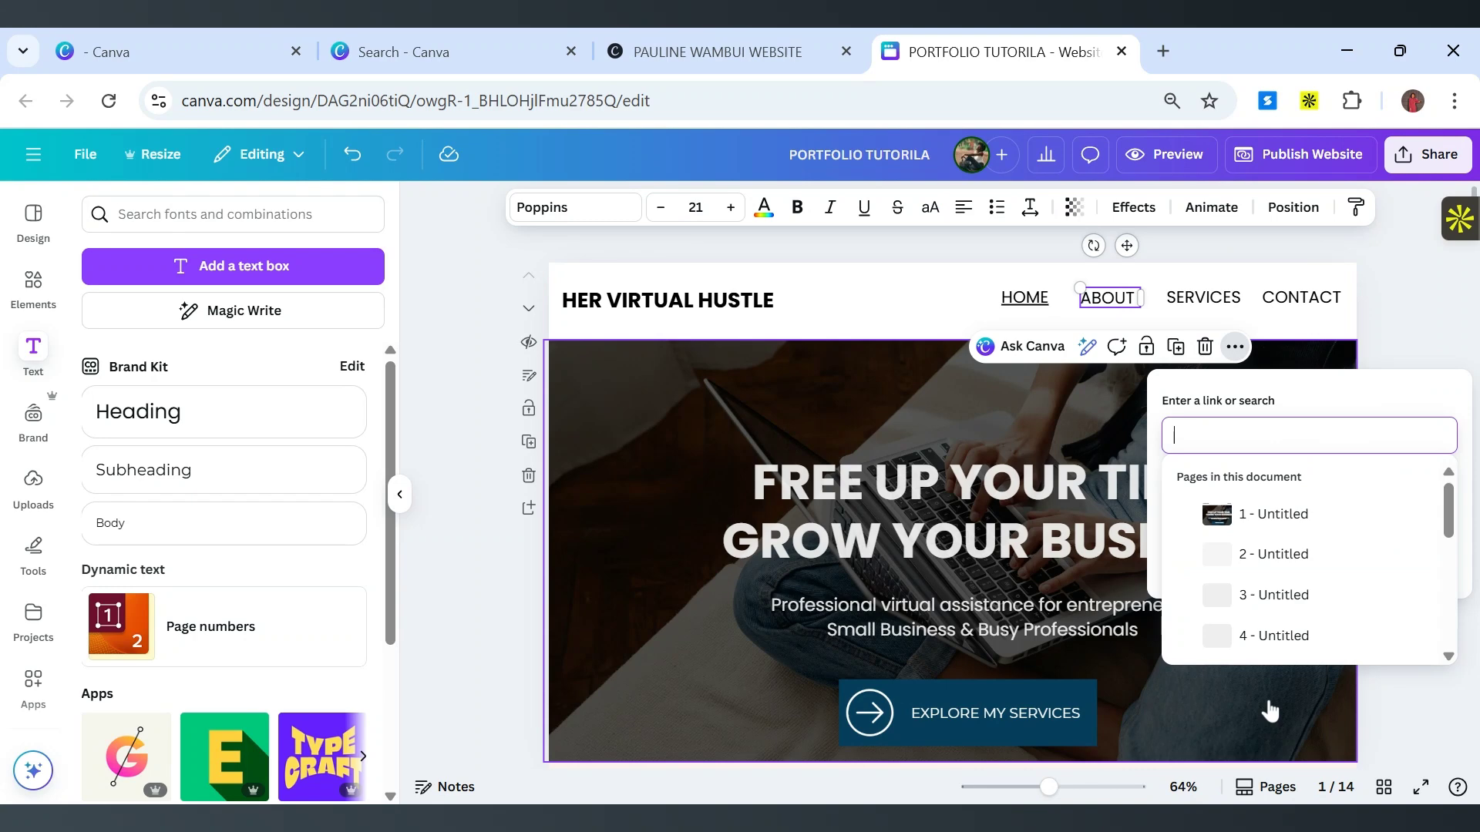
{"action": "scroll", "coordinate": [1264, 509], "scroll_direction": "down", "scroll_amount": 3}
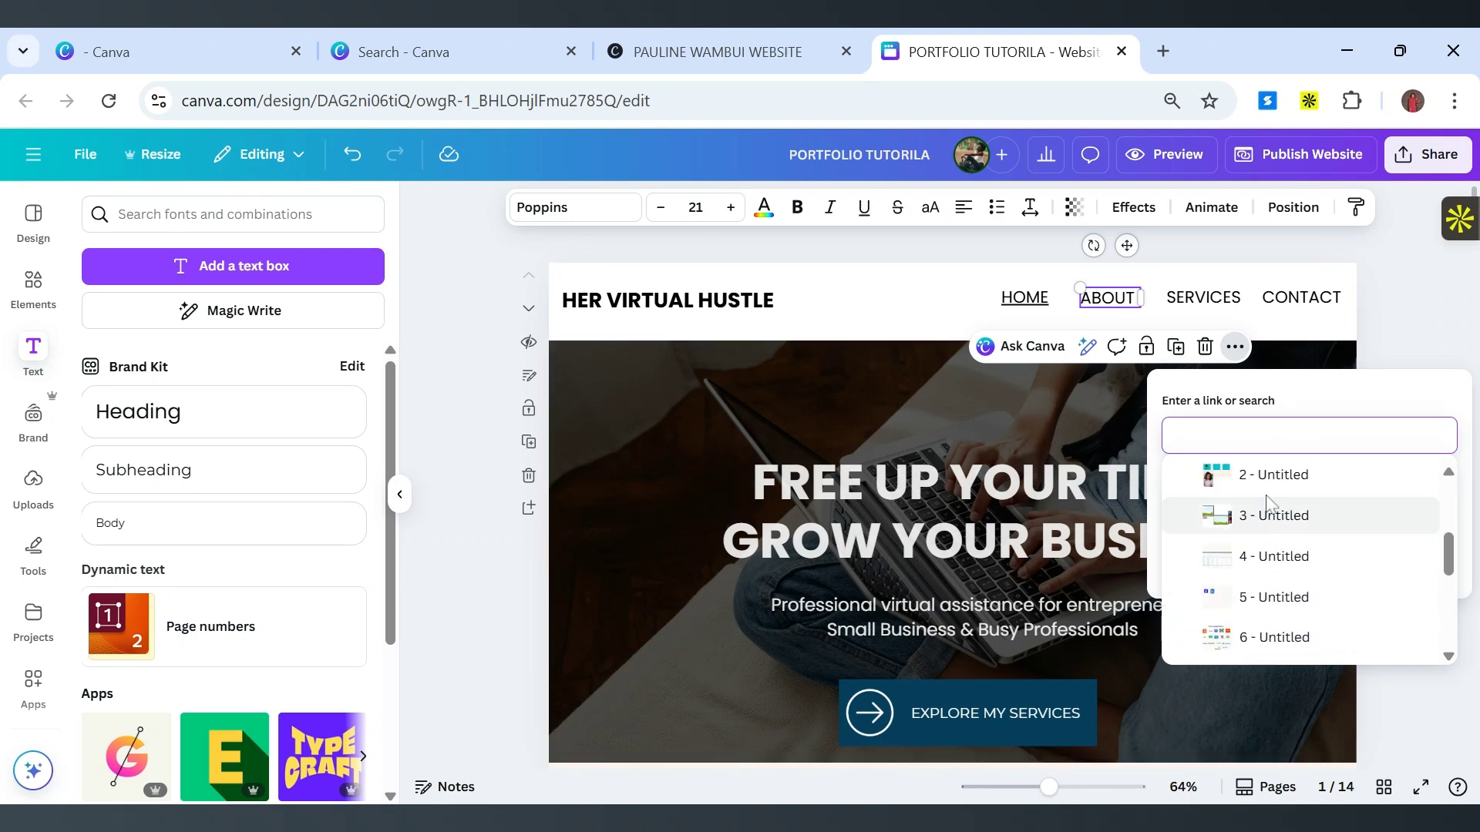
{"action": "left_click", "coordinate": [1272, 475]}
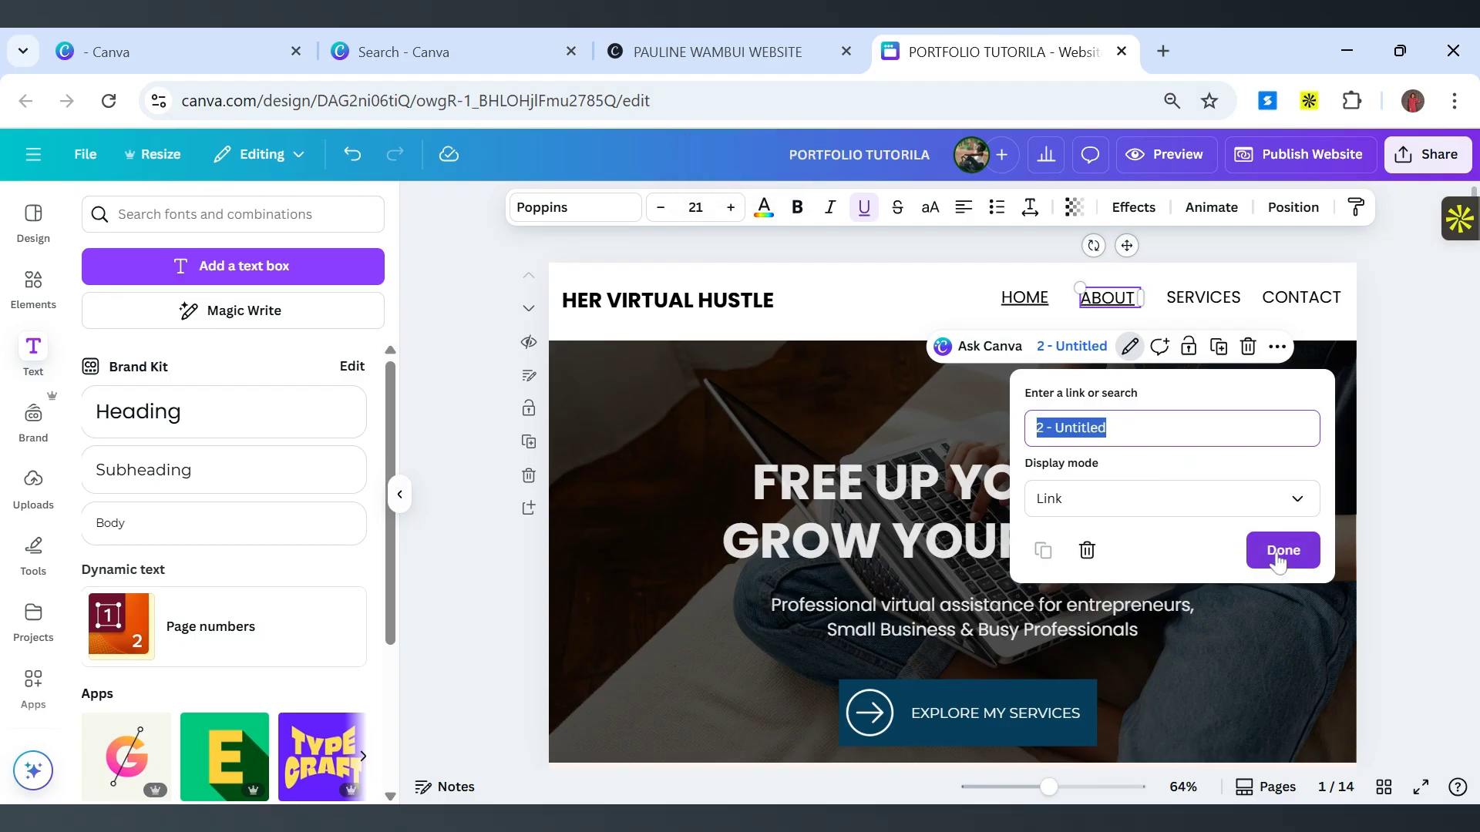
{"action": "left_click", "coordinate": [1277, 561]}
Link the CONTACT label in the header to page 14 of the document.
{"action": "left_click", "coordinate": [1192, 305]}
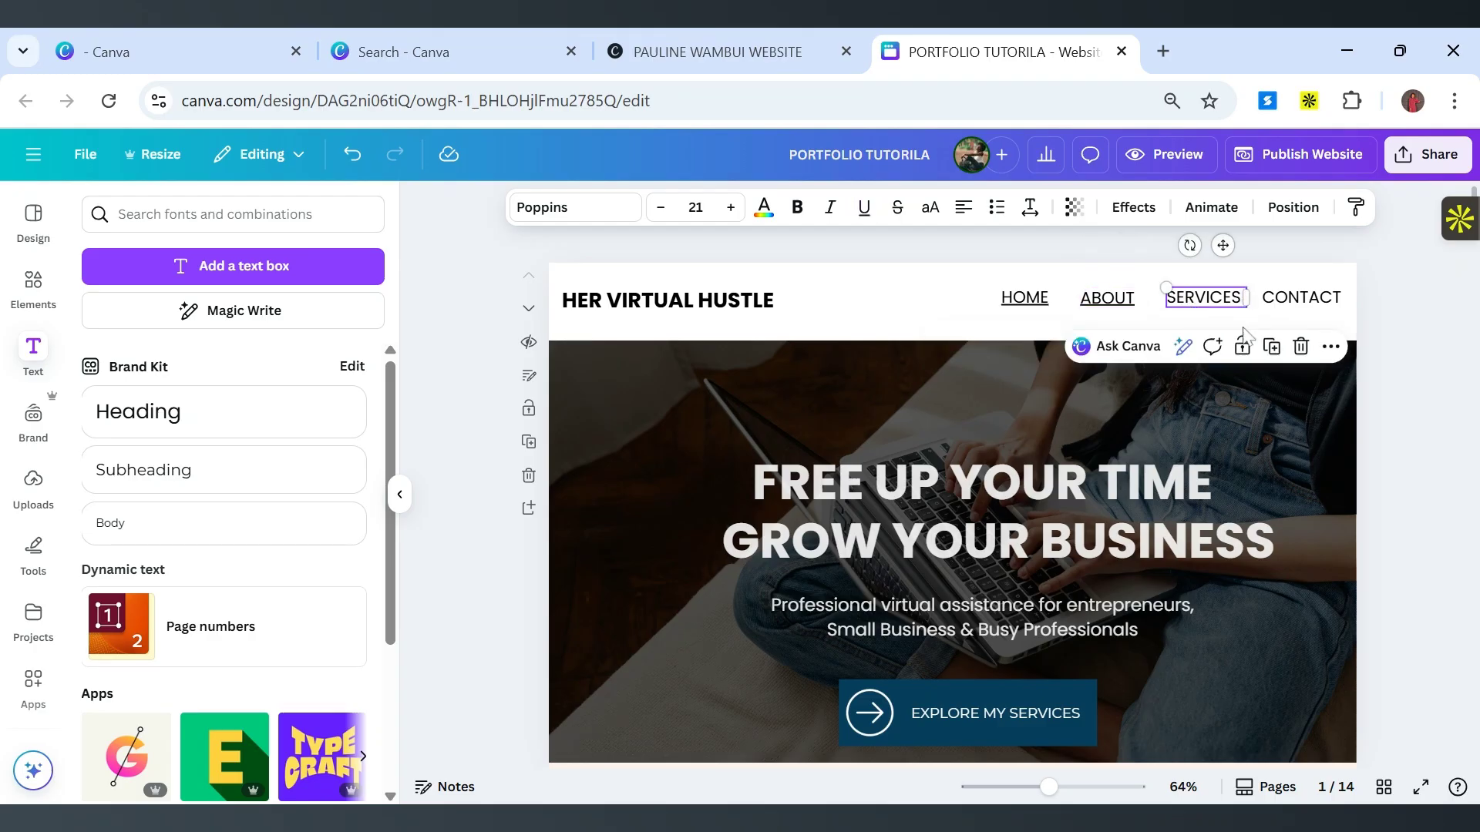
{"action": "left_click", "coordinate": [1295, 307]}
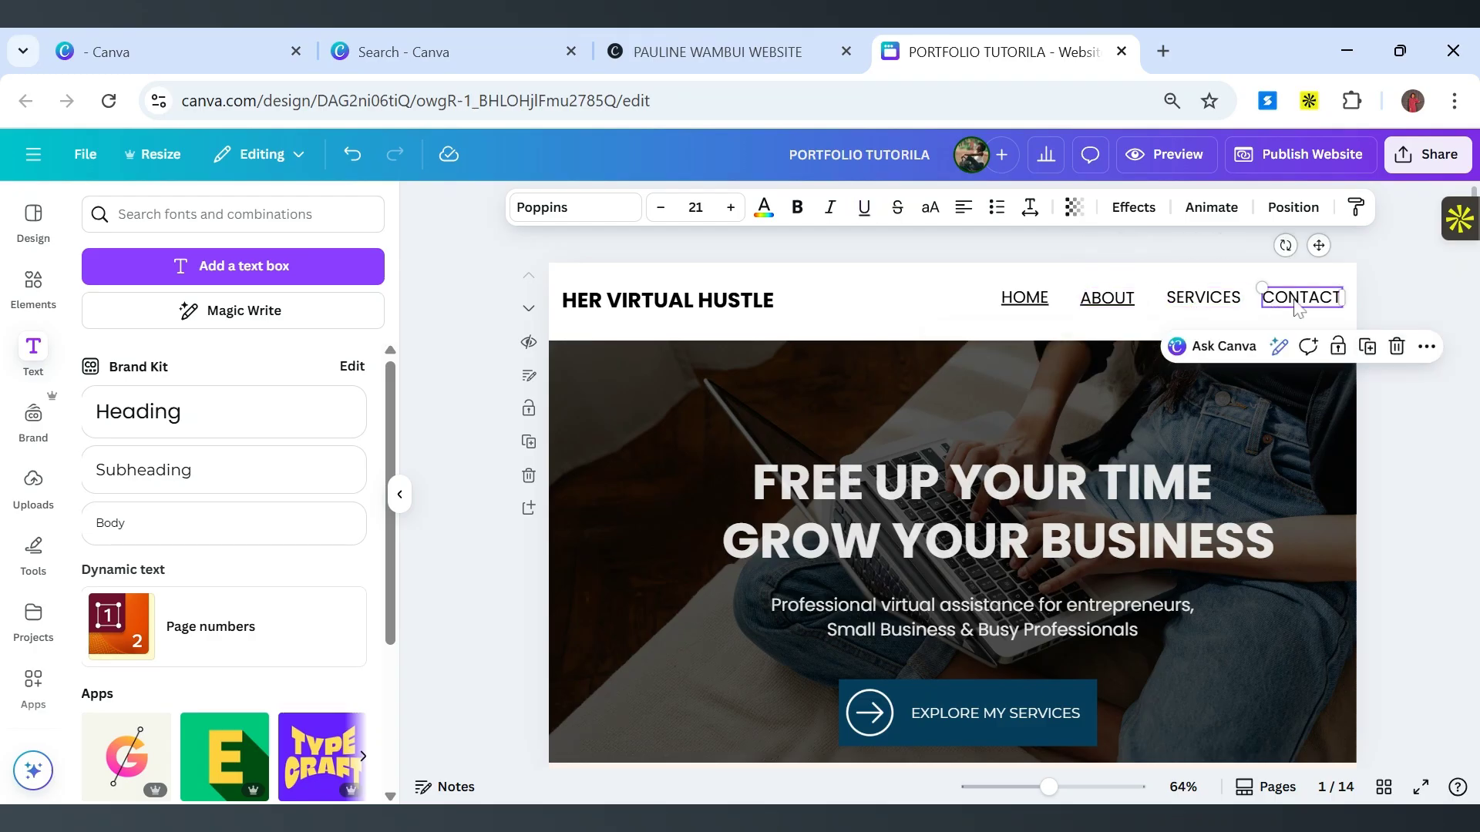
{"action": "left_click", "coordinate": [1425, 348]}
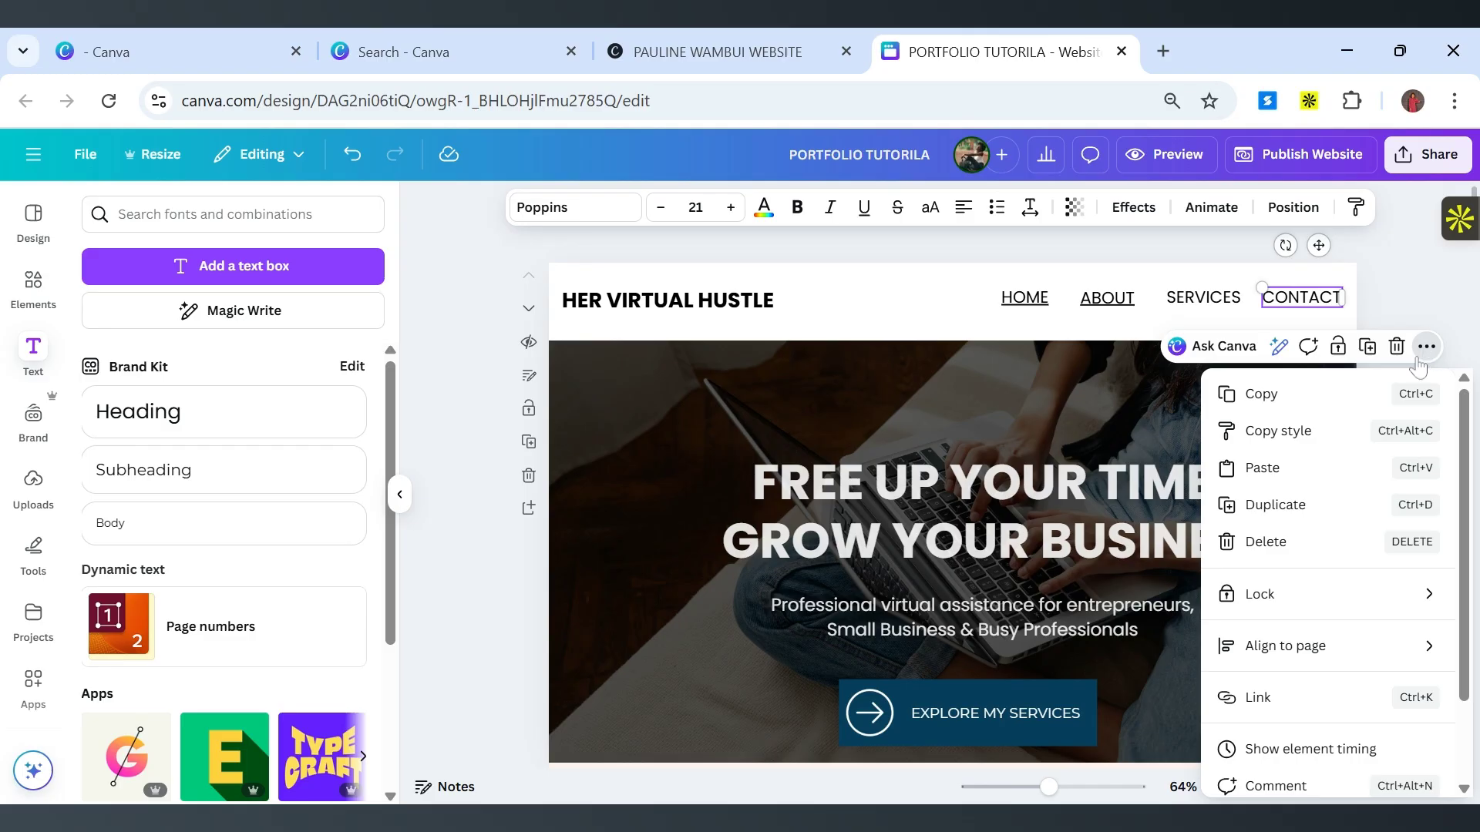
{"action": "left_click", "coordinate": [1293, 701]}
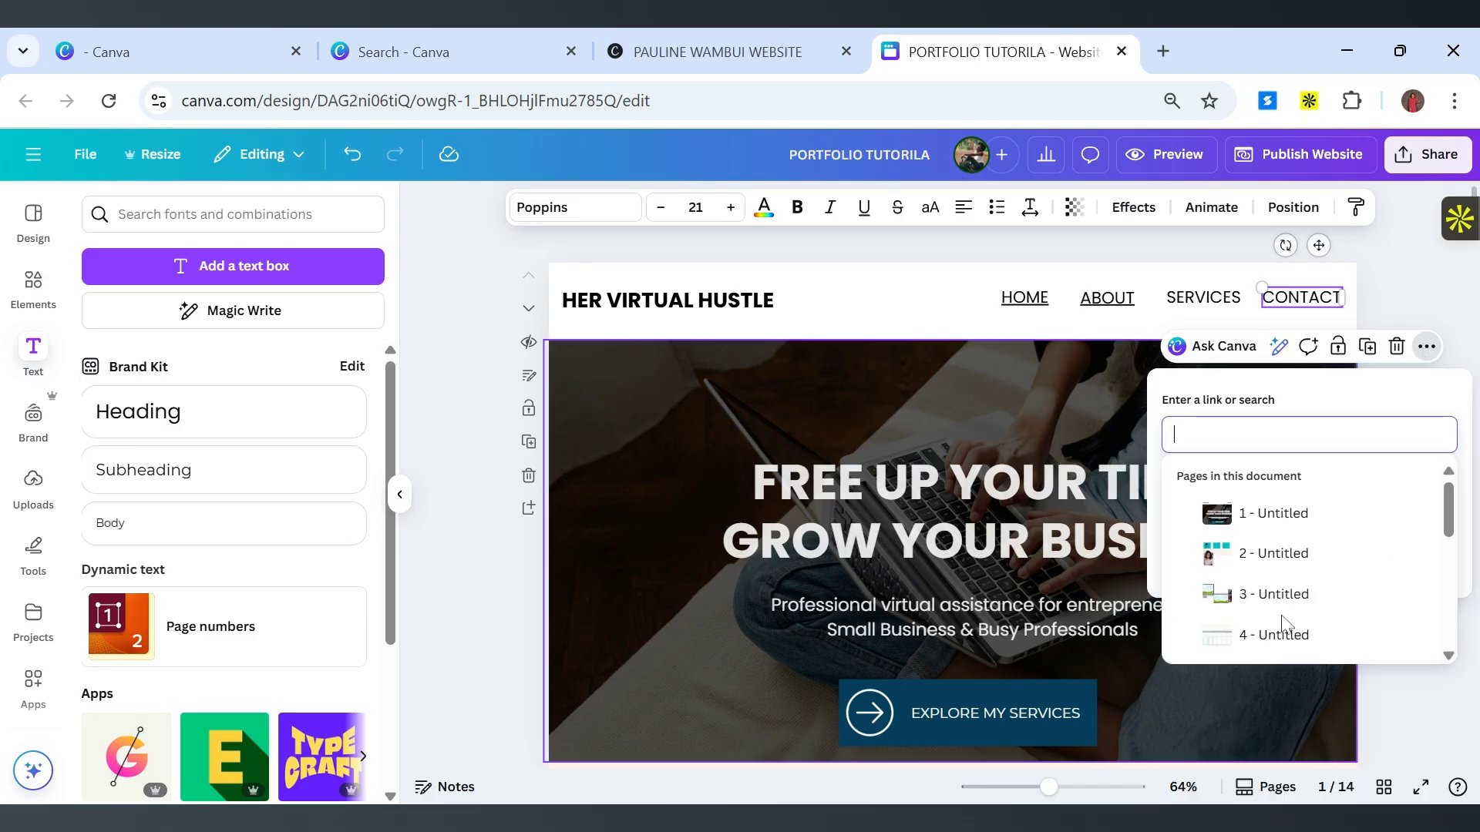
{"action": "scroll", "coordinate": [1283, 622], "scroll_direction": "down", "scroll_amount": 5}
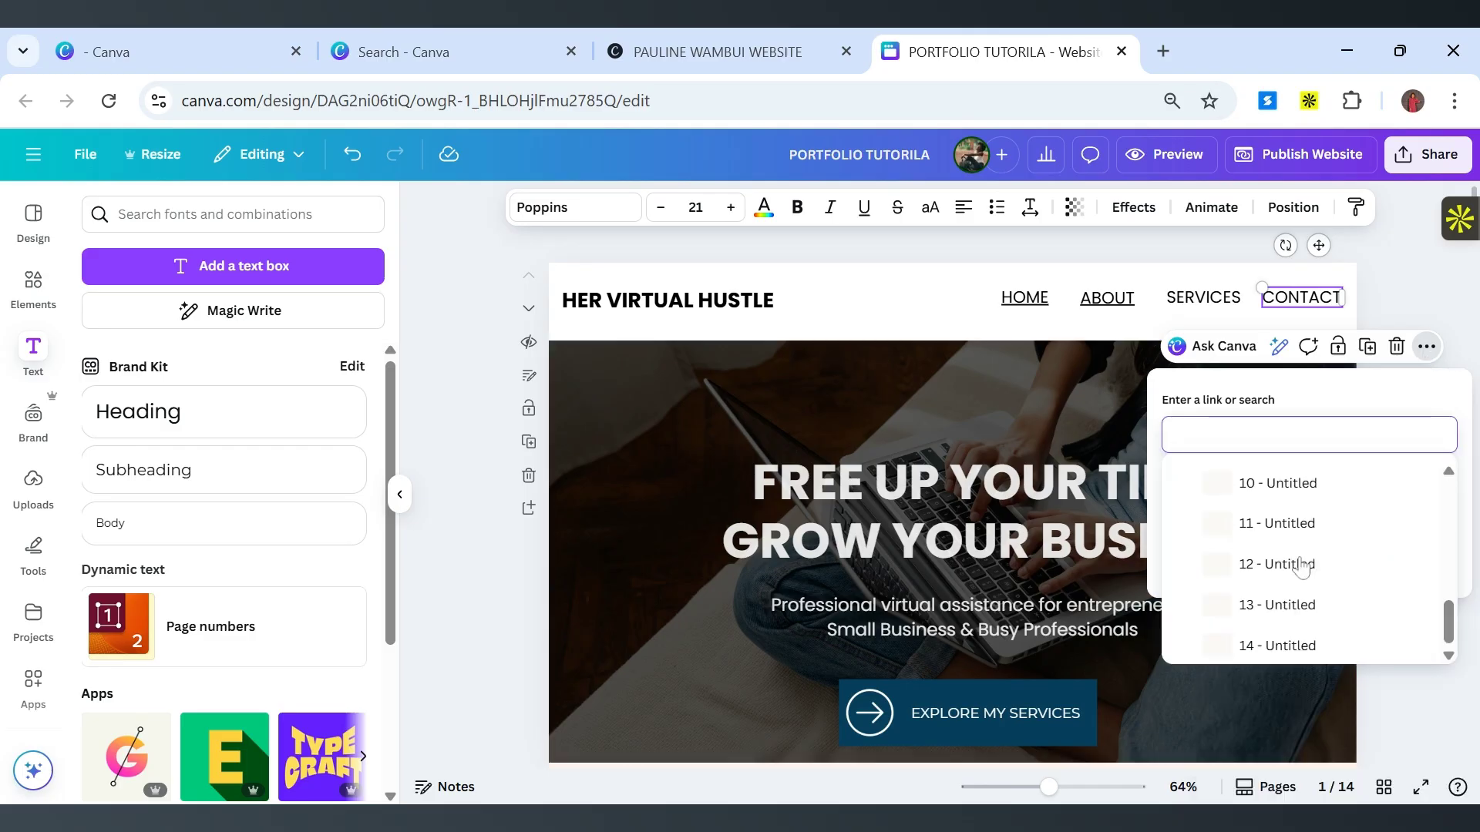
{"action": "left_click", "coordinate": [1280, 647]}
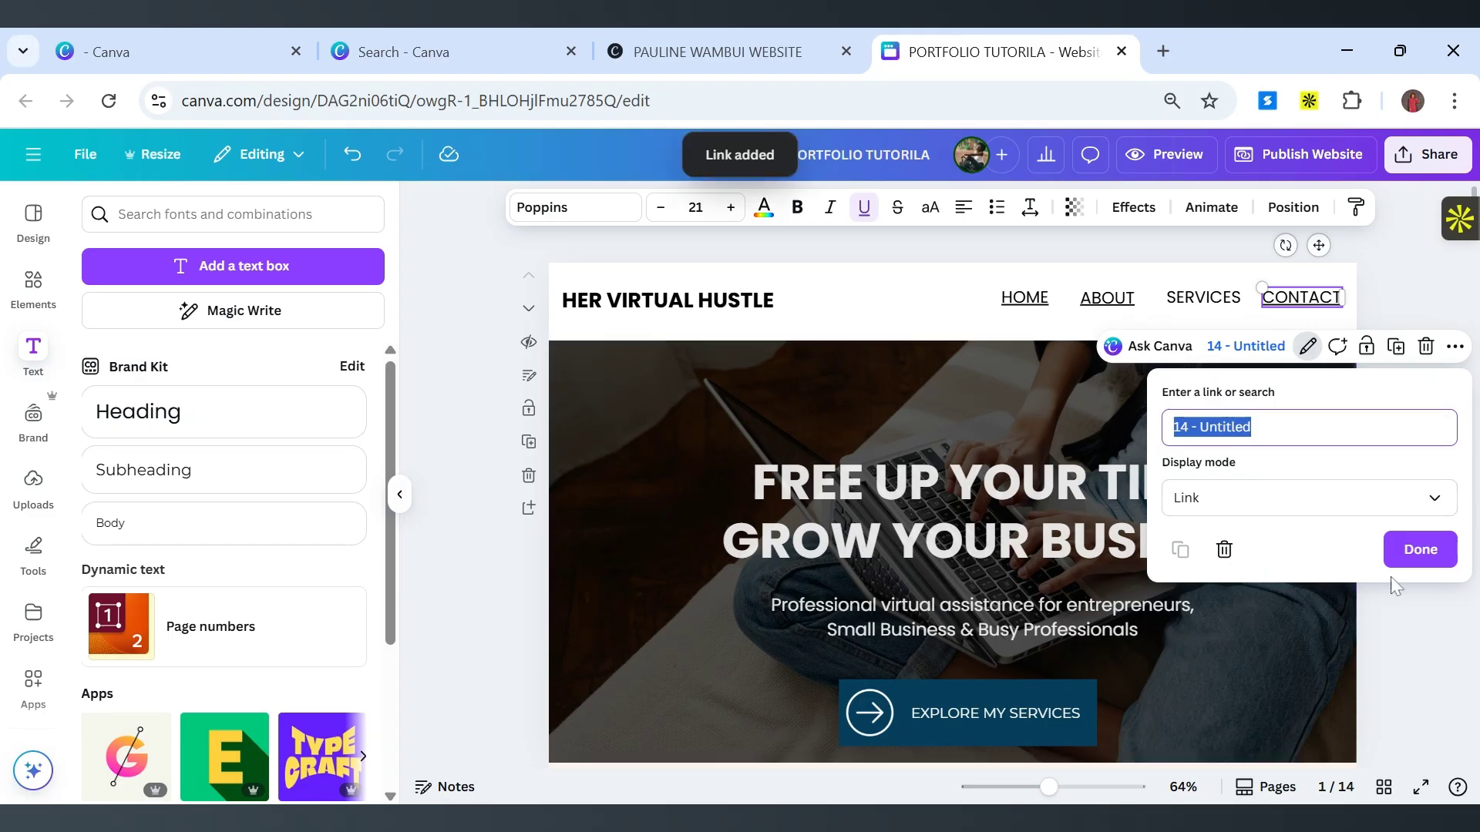
{"action": "left_click", "coordinate": [1412, 552]}
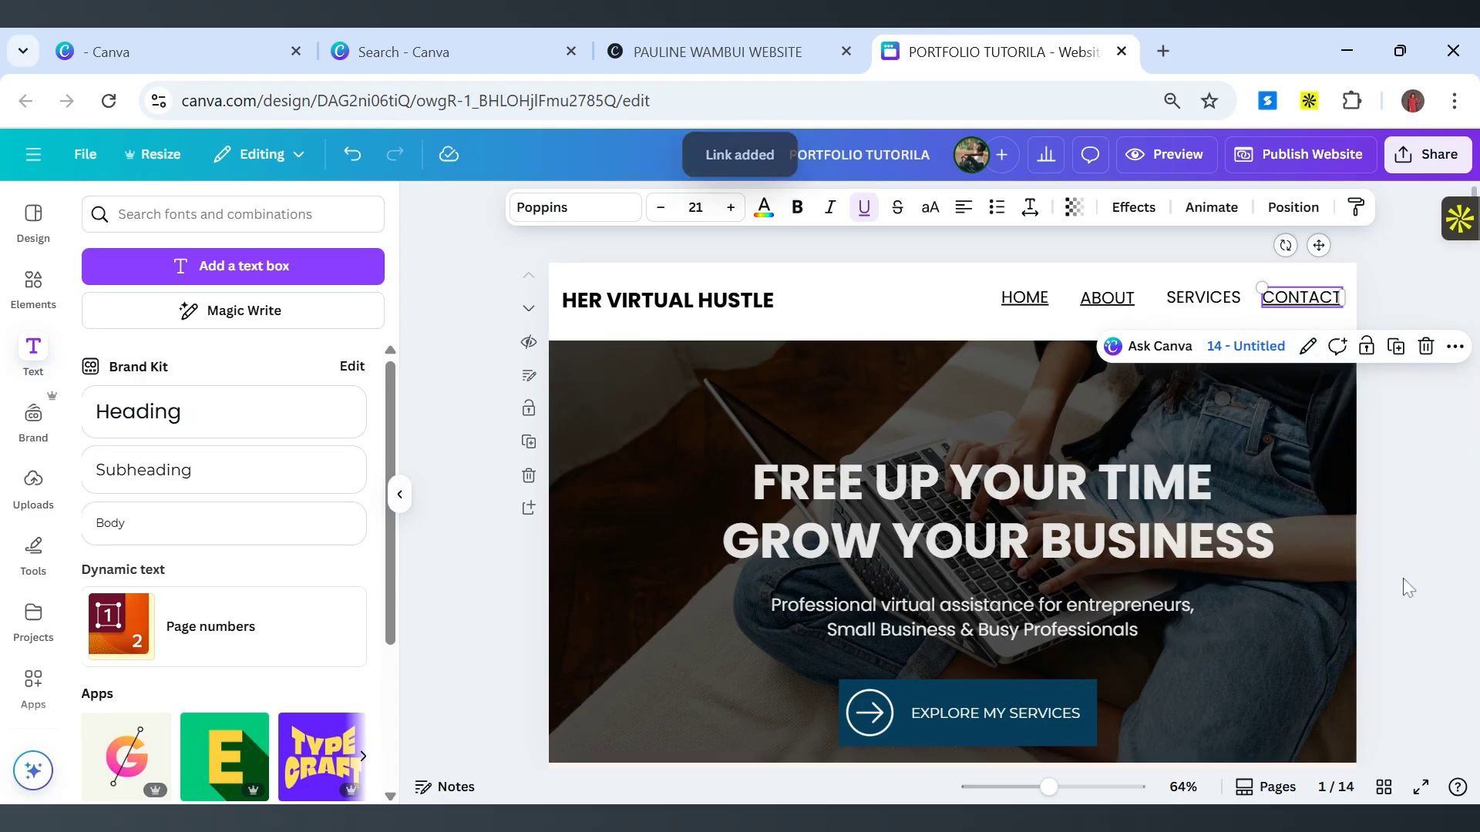
{"action": "left_click", "coordinate": [894, 336]}
Link the EXPLORE MY SERVICES text in the opening banner to page 5 of the document.
{"action": "scroll", "coordinate": [894, 331], "scroll_direction": "down", "scroll_amount": 2}
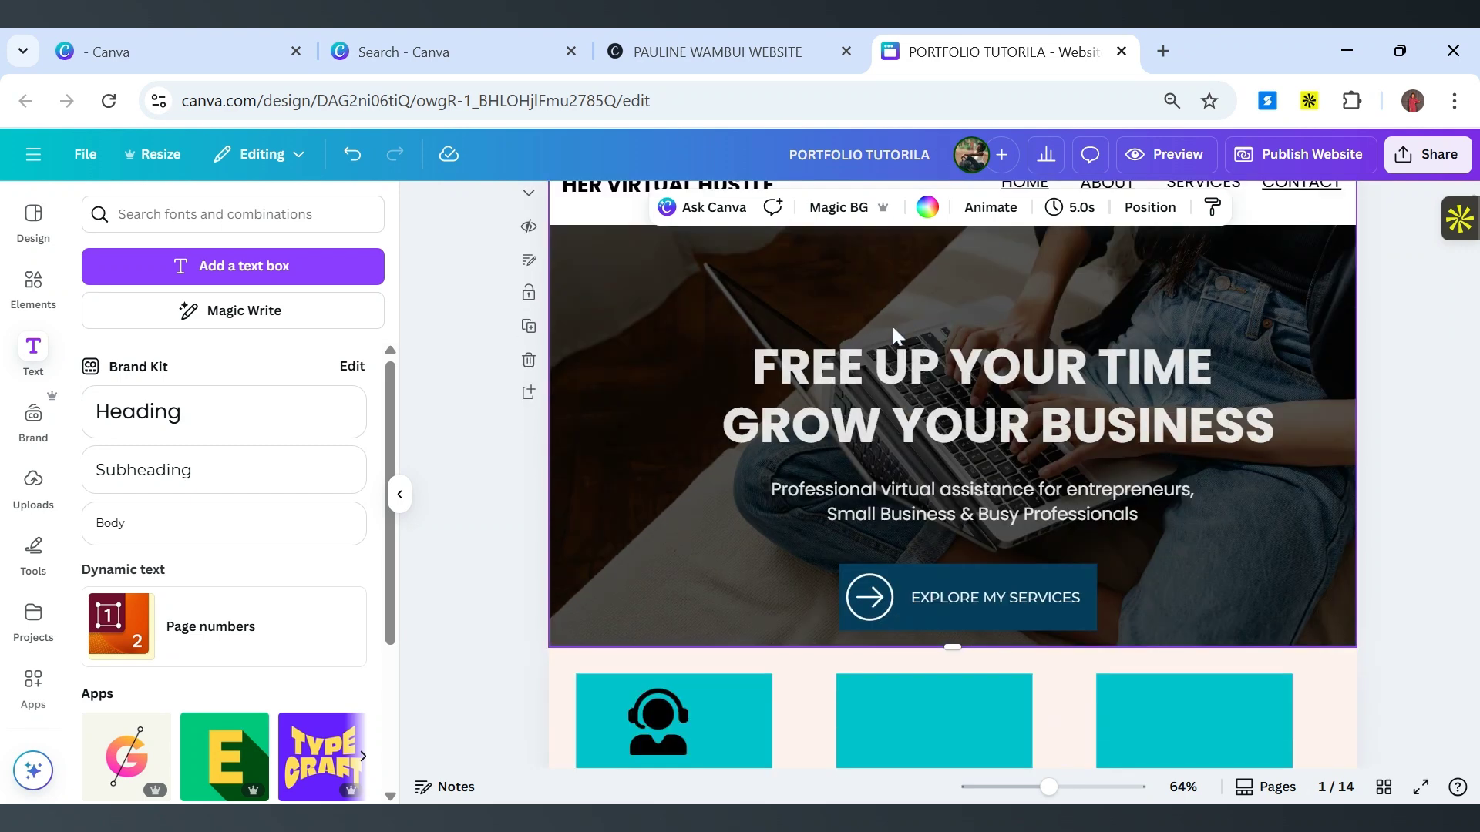
{"action": "double_click", "coordinate": [963, 594]}
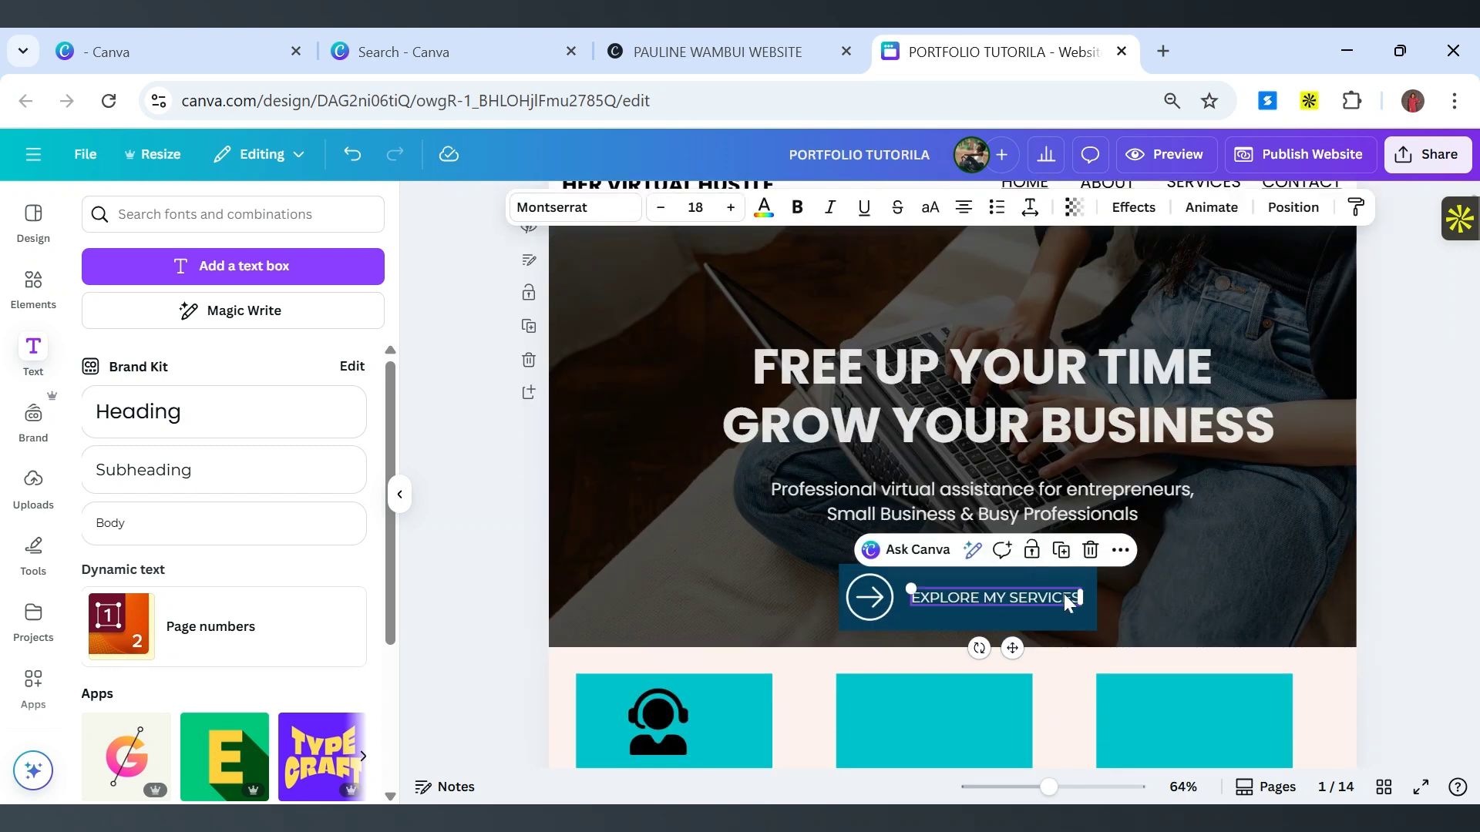
{"action": "left_click", "coordinate": [1120, 550]}
{"action": "scroll", "coordinate": [1196, 461], "scroll_direction": "down", "scroll_amount": 2}
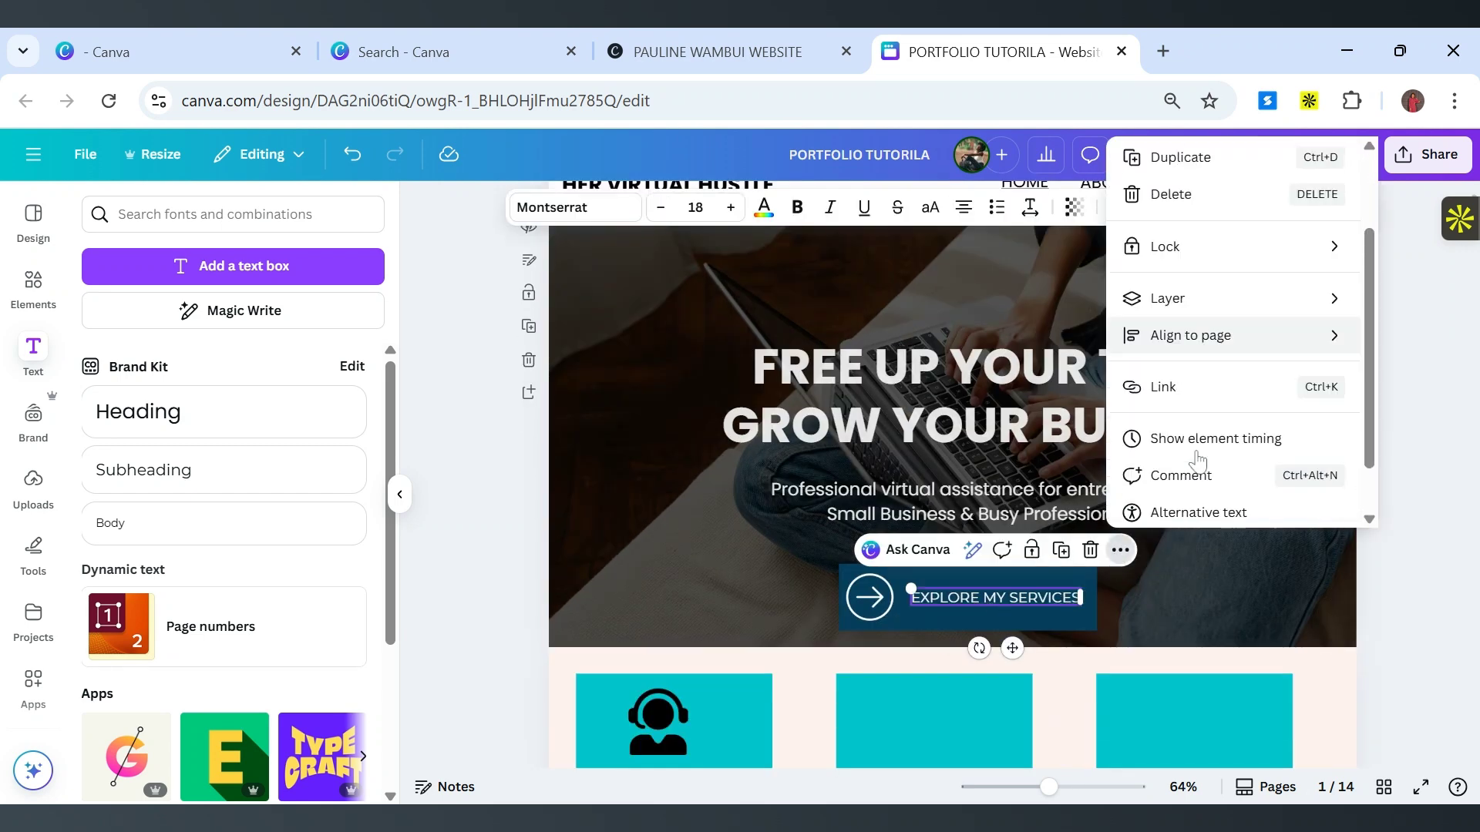
{"action": "left_click", "coordinate": [1172, 387]}
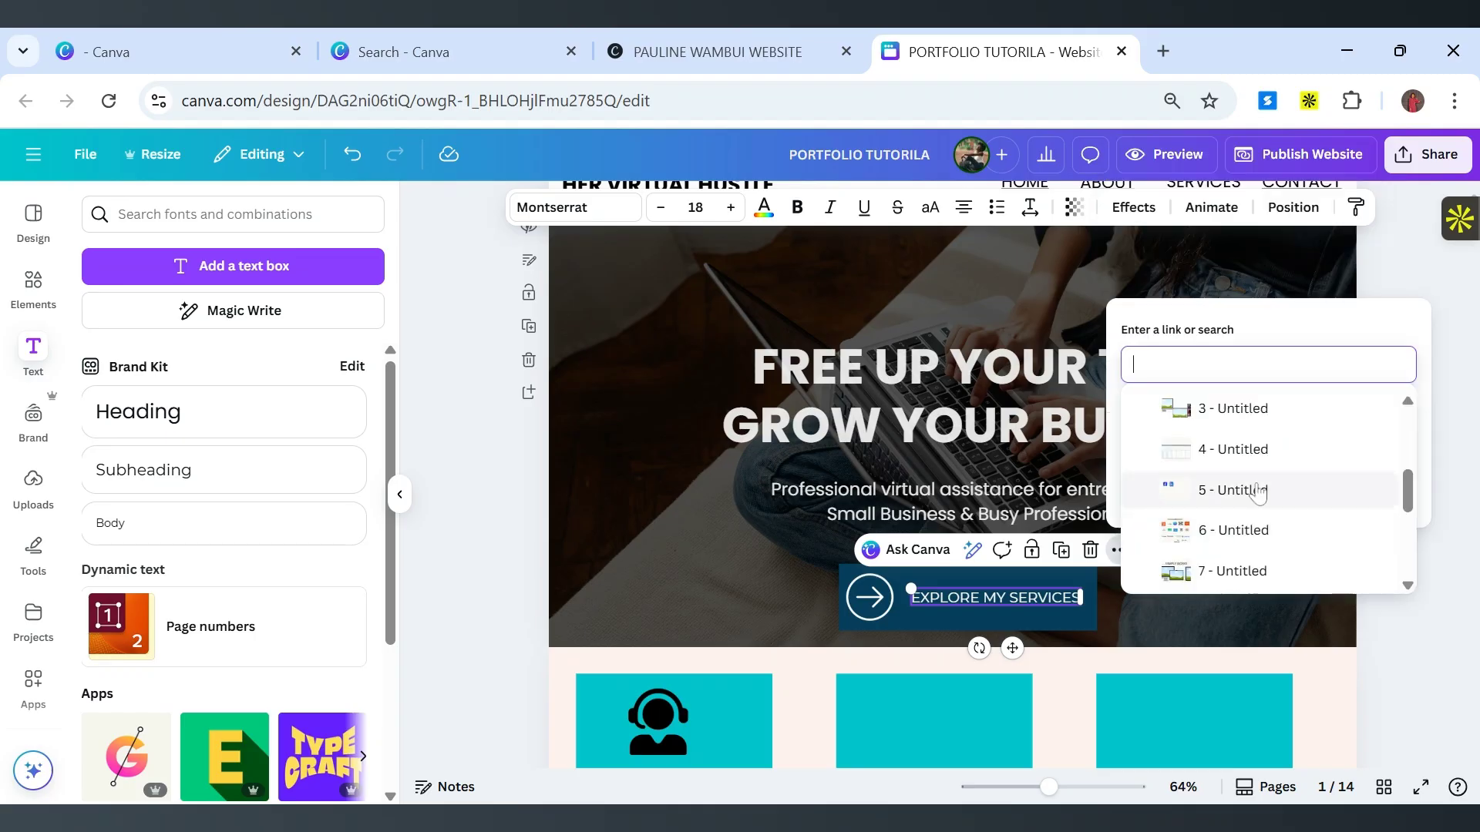
{"action": "left_click", "coordinate": [1258, 492]}
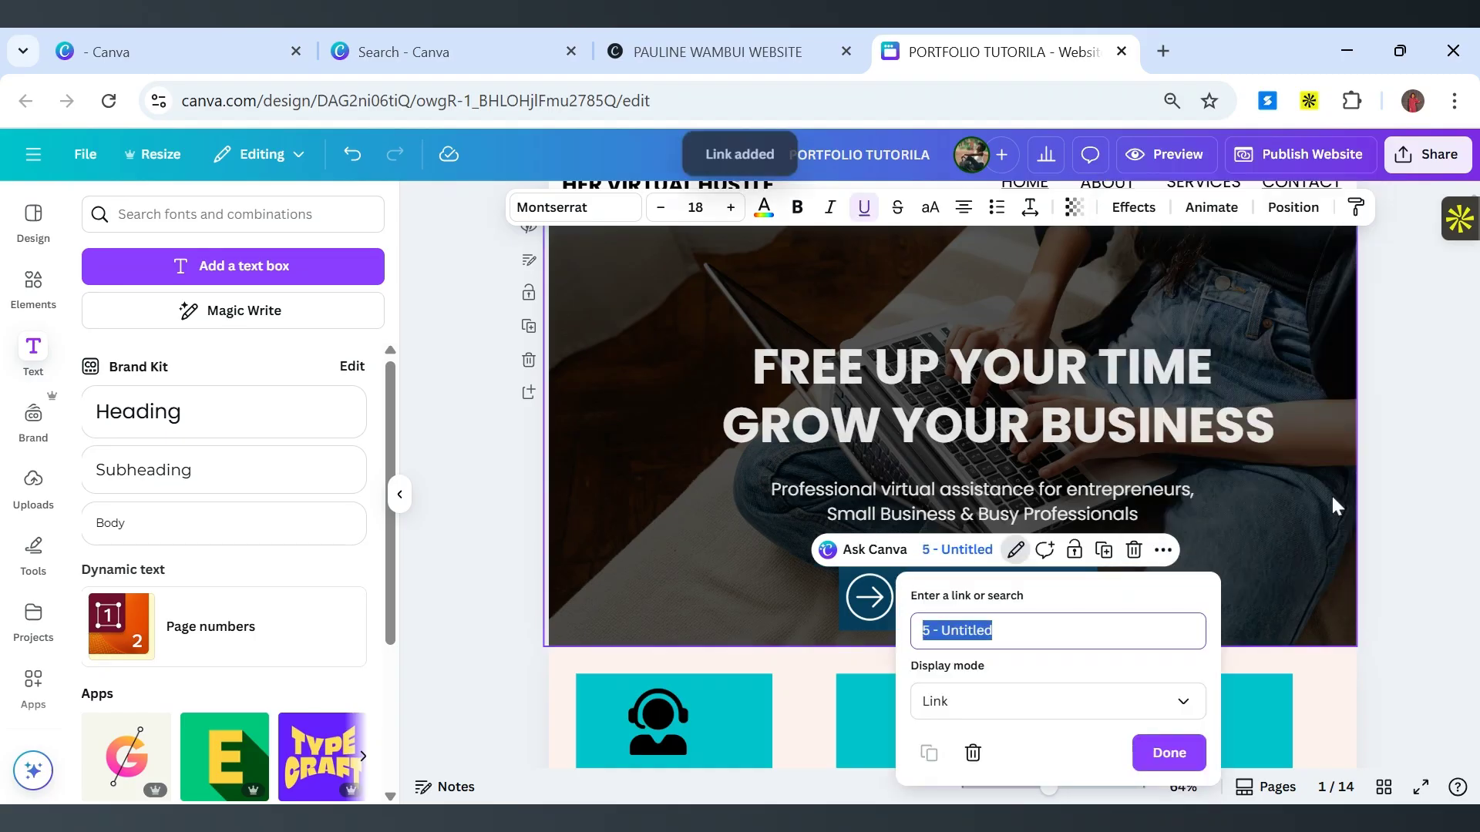
{"action": "left_click", "coordinate": [1333, 498]}
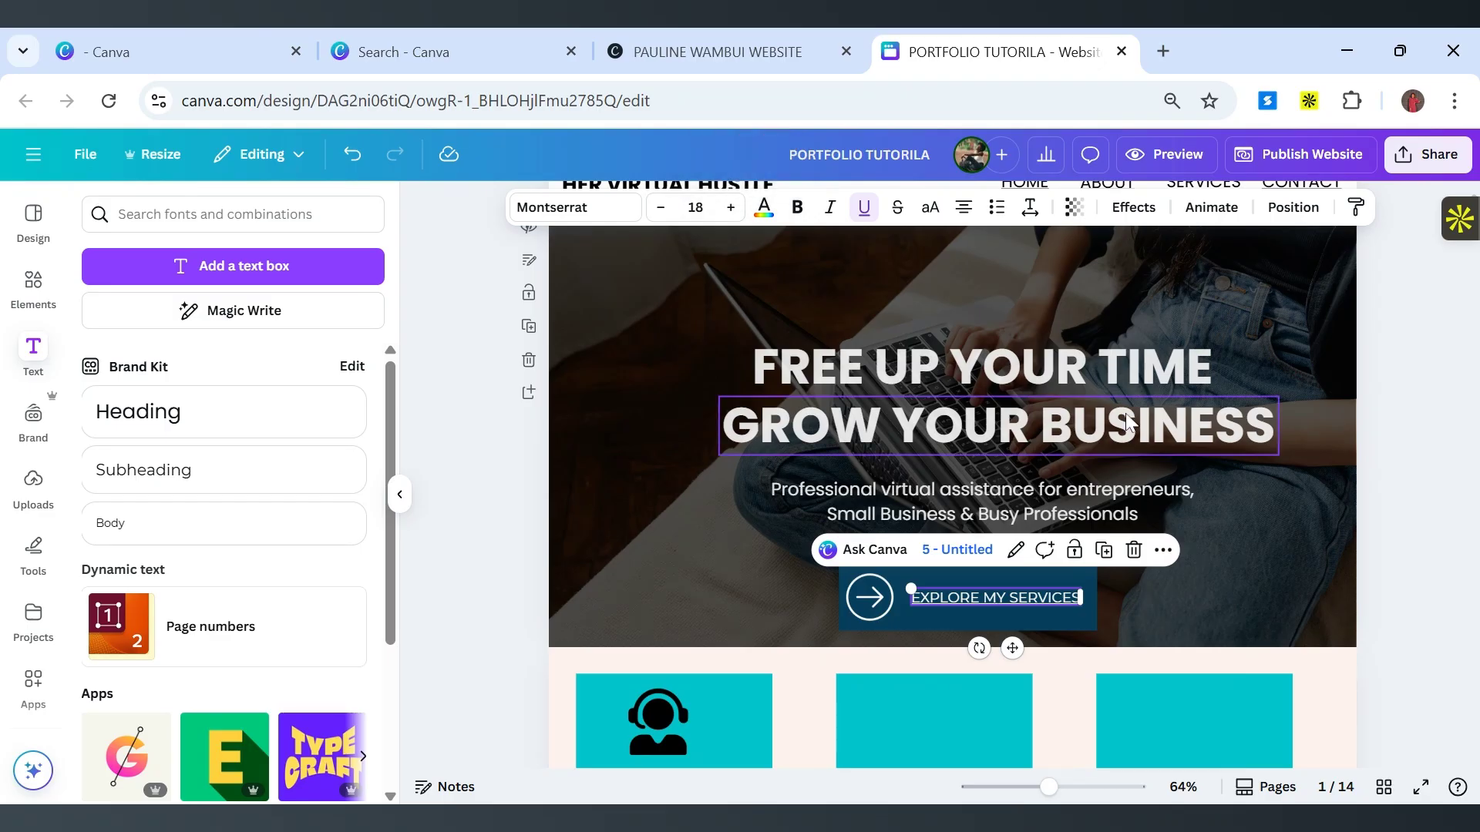
{"action": "scroll", "coordinate": [1110, 312], "scroll_direction": "up", "scroll_amount": 2}
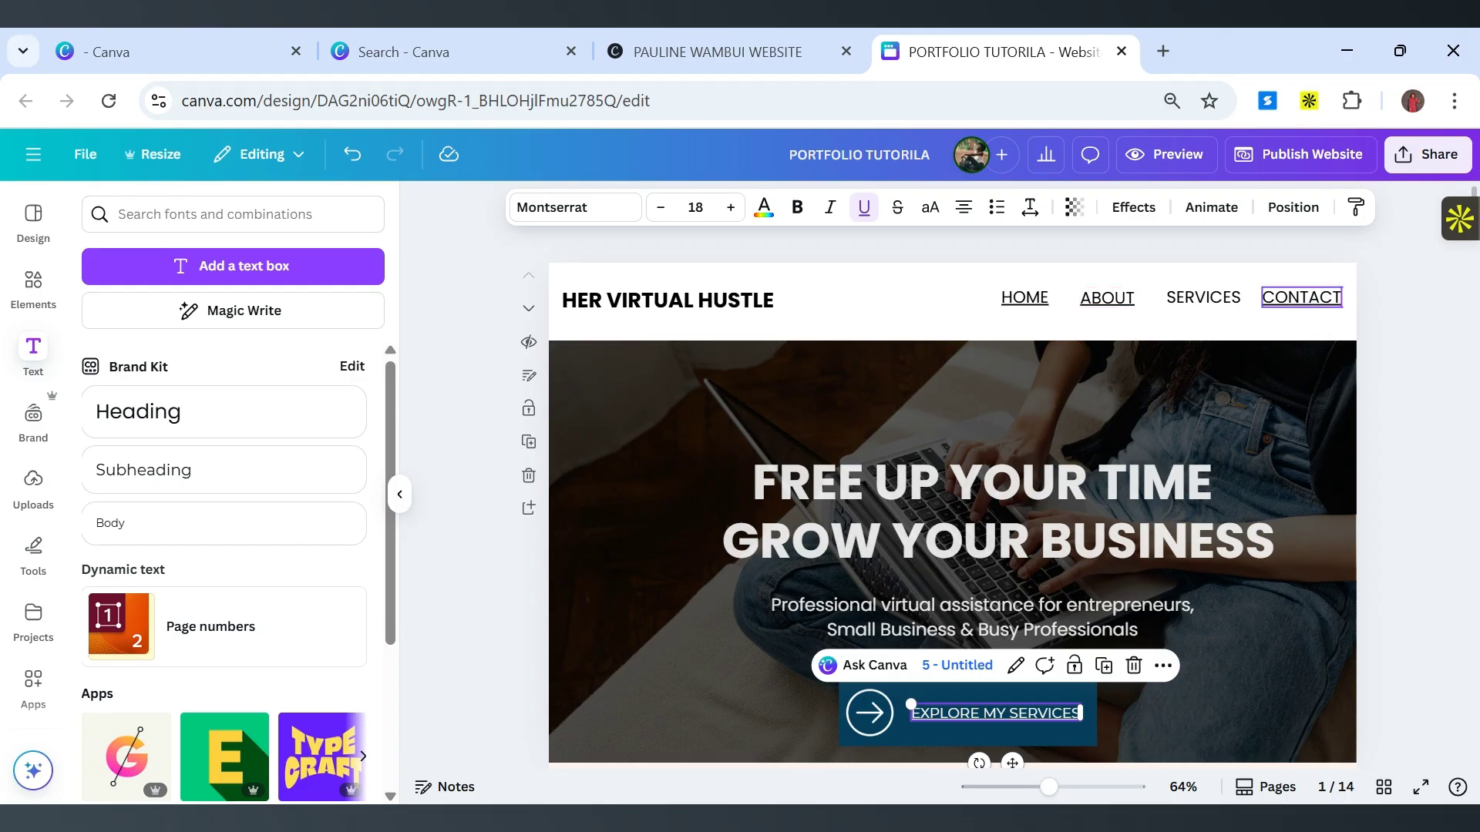
{"action": "scroll", "coordinate": [968, 342], "scroll_direction": "down", "scroll_amount": 10}
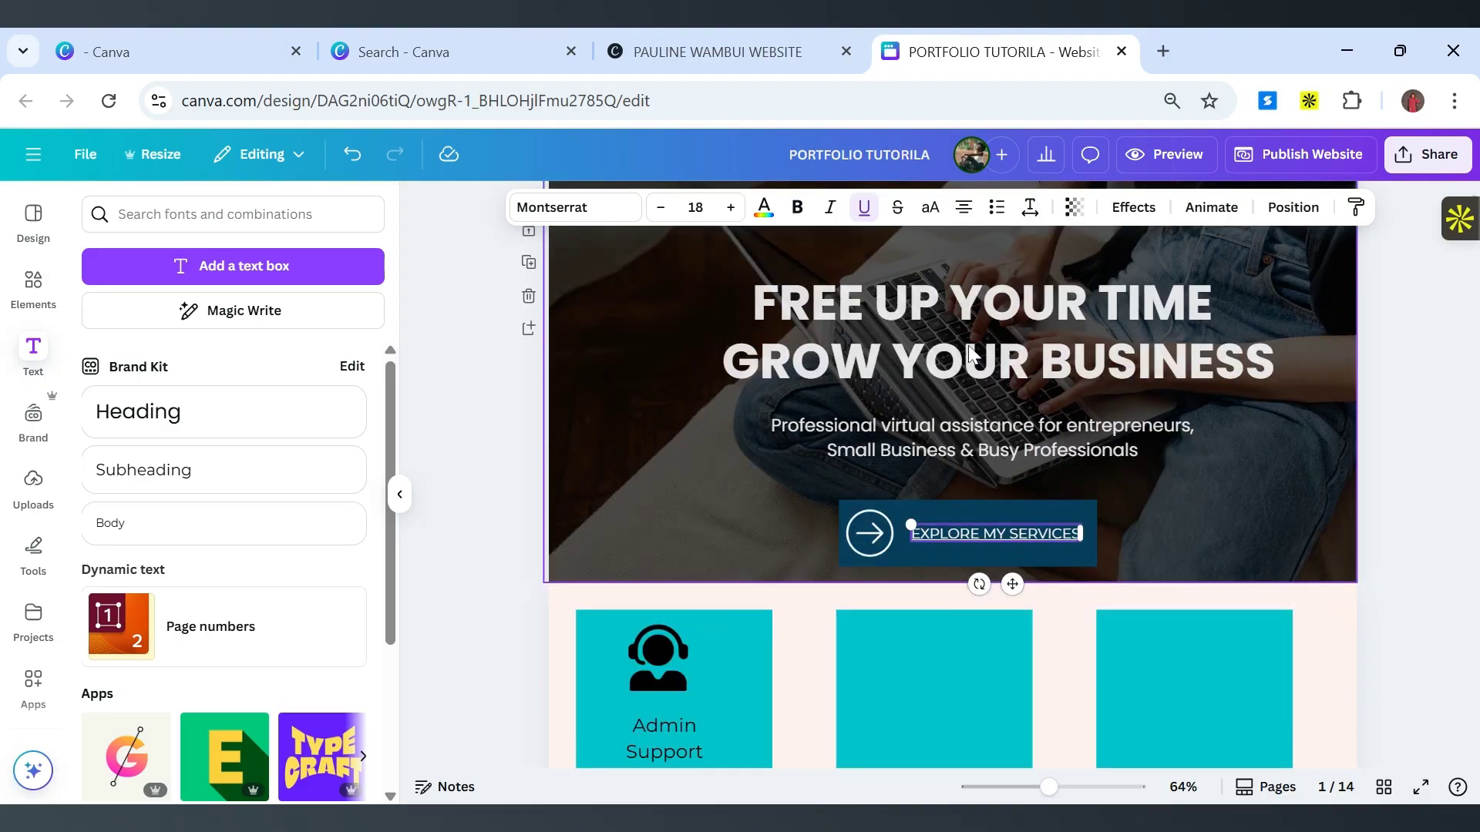
{"action": "scroll", "coordinate": [968, 345], "scroll_direction": "up", "scroll_amount": 10}
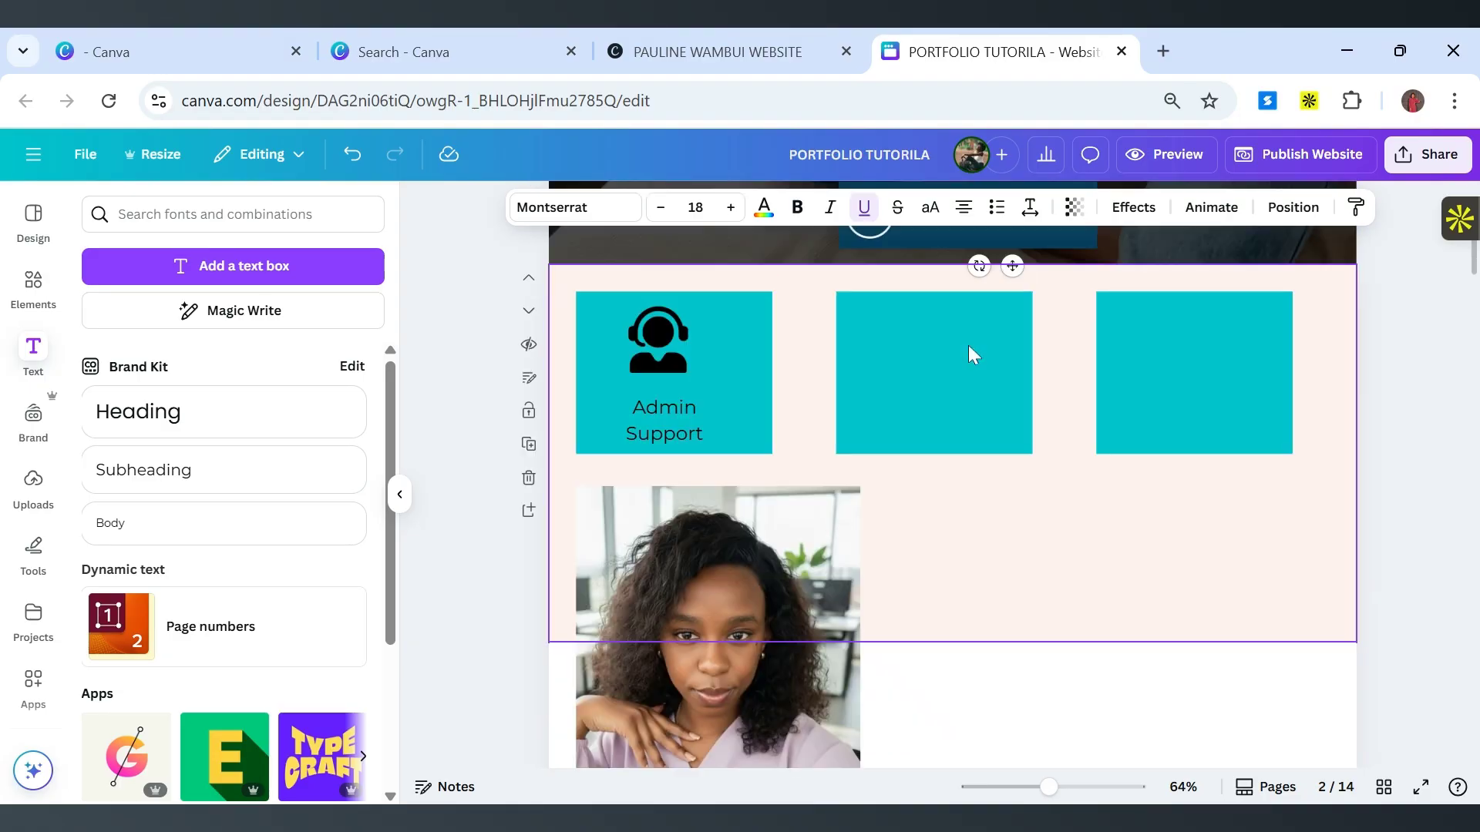